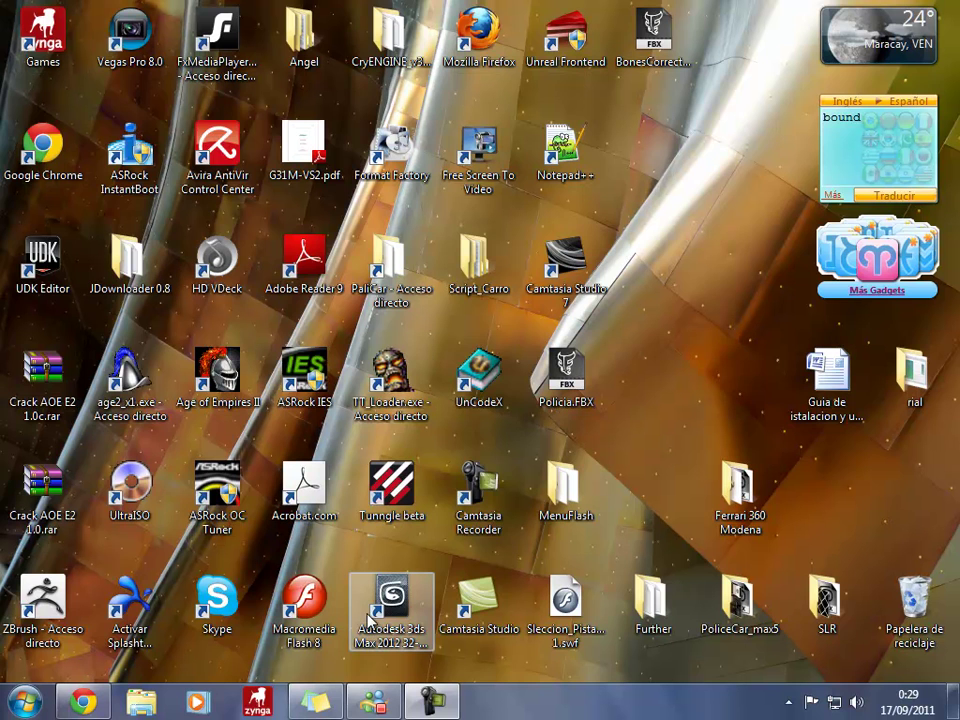
# Start Autodesk 3ds Max 2012 from its desktop shortcut and wait for the Welcome screen.
pyautogui.doubleClick(393, 597)
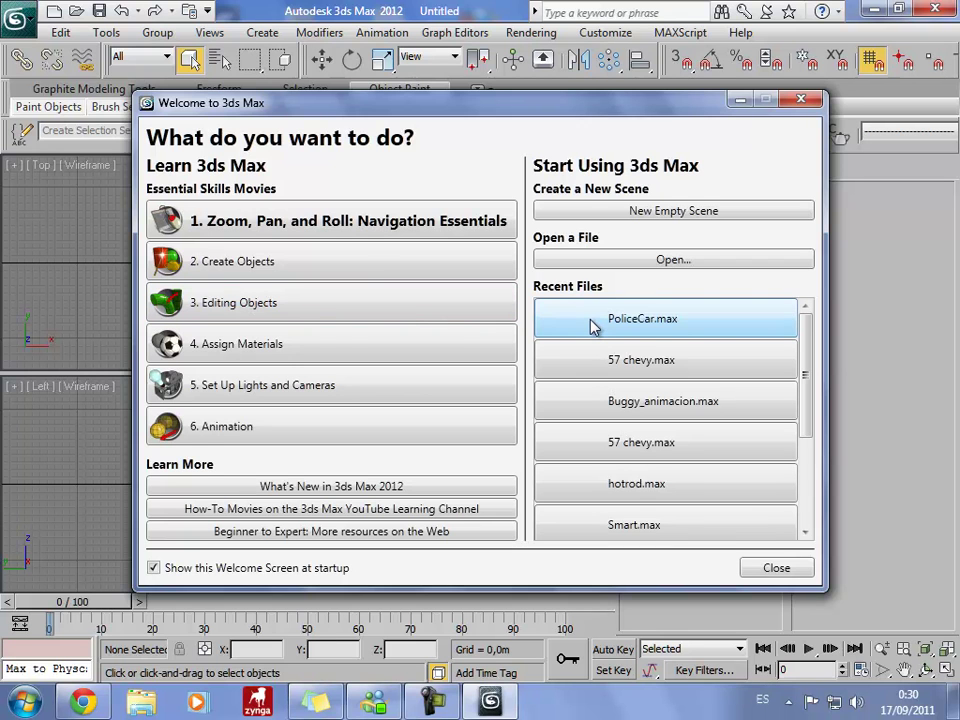
# Open PoliceCar.max from Recent Files, accepting the gamma/LUT prompt and closing the Welcome screen.
pyautogui.click(598, 325)
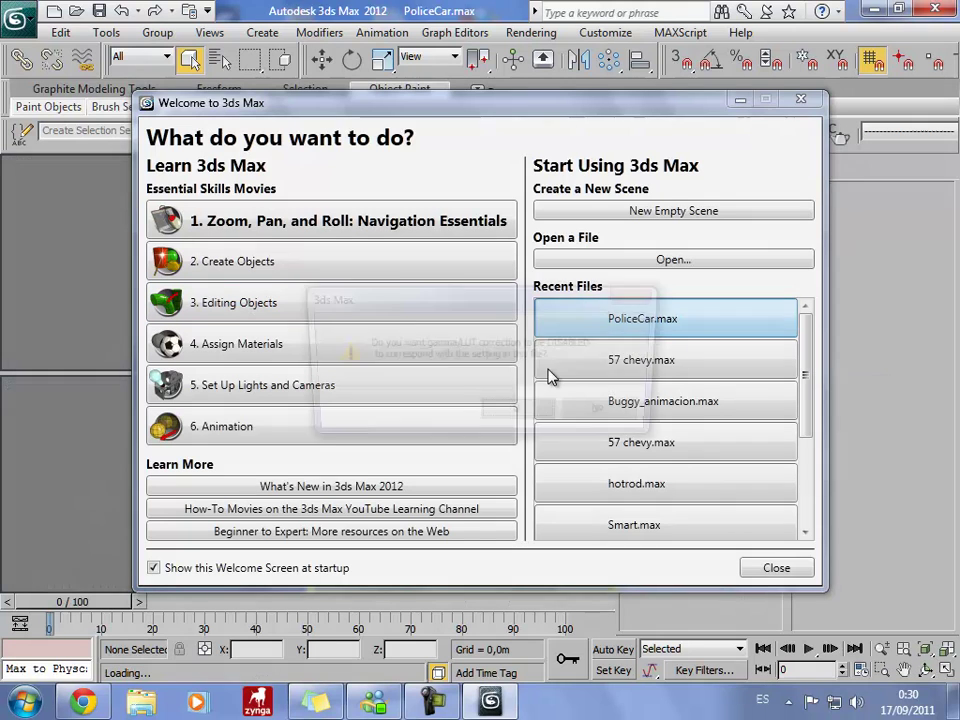
pyautogui.click(545, 419)
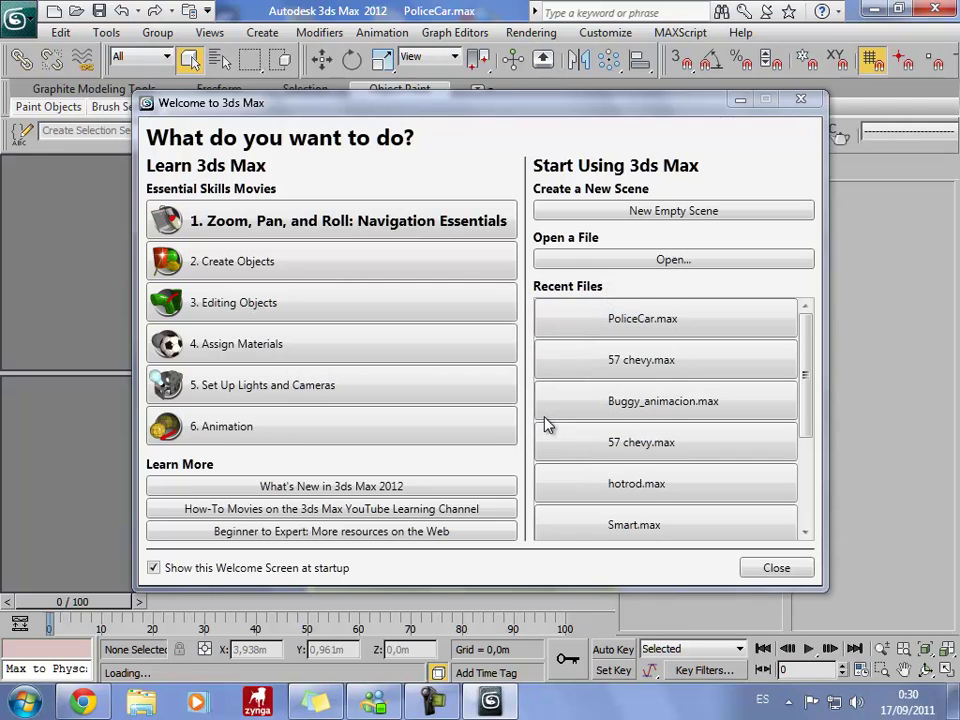
pyautogui.click(772, 569)
# Maximize the Perspective viewport and frame the police car in it.
pyautogui.keyDown('alt'); pyautogui.moveTo(517, 535); pyautogui.dragTo(527, 538, button='middle'); pyautogui.keyUp('alt')
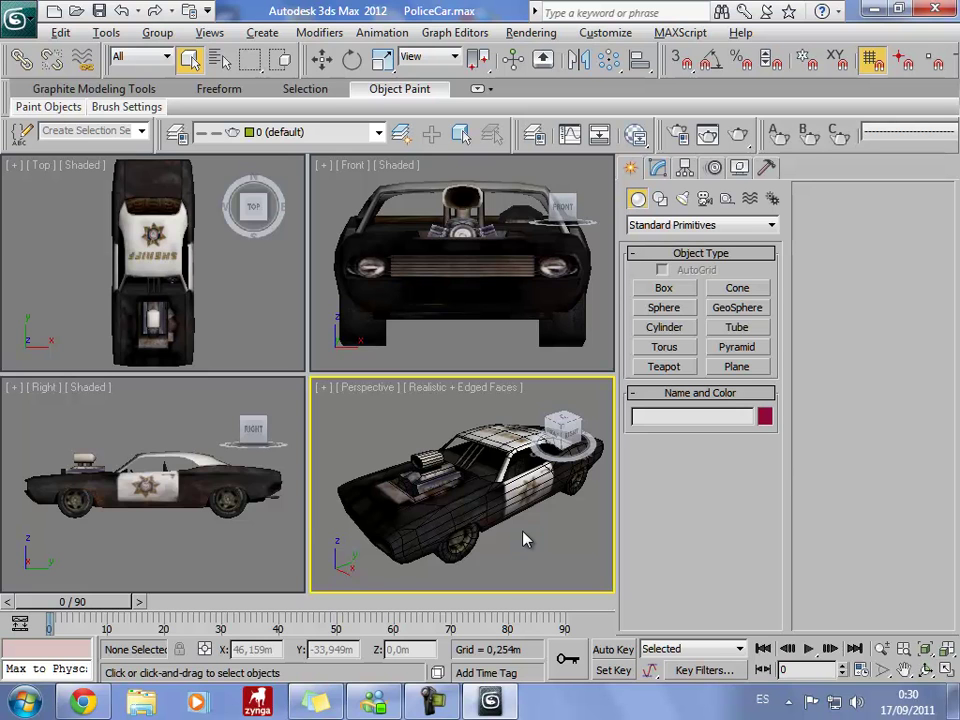
pyautogui.hotkey('alt', 'w')
pyautogui.moveTo(551, 510); pyautogui.dragTo(491, 478, button='middle')
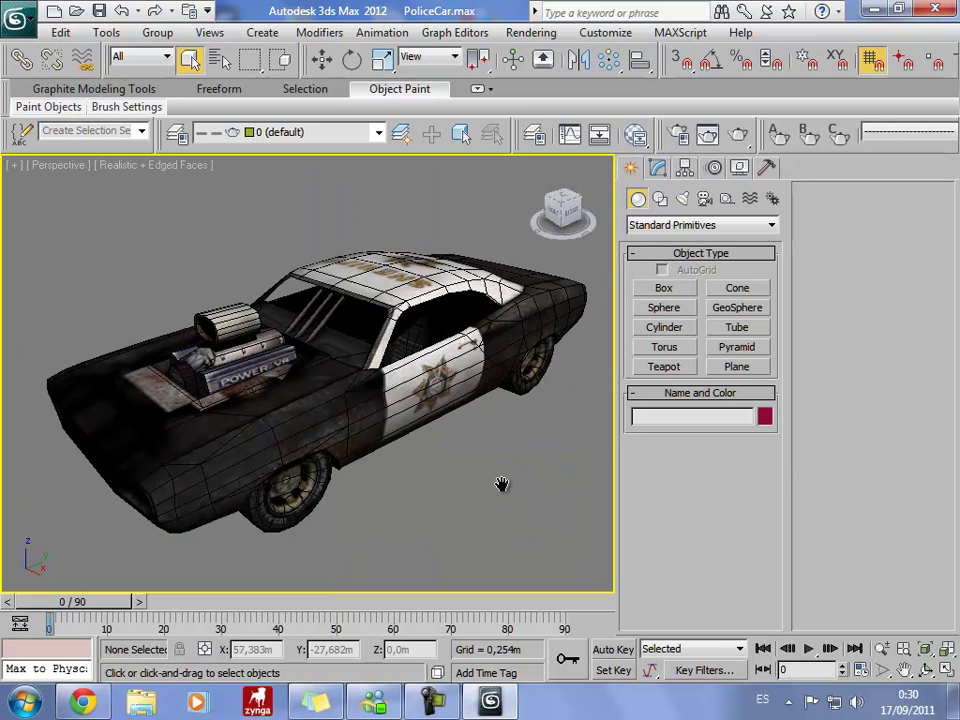
pyautogui.scroll(-3, 492, 477)
pyautogui.scroll(3, 514, 403)
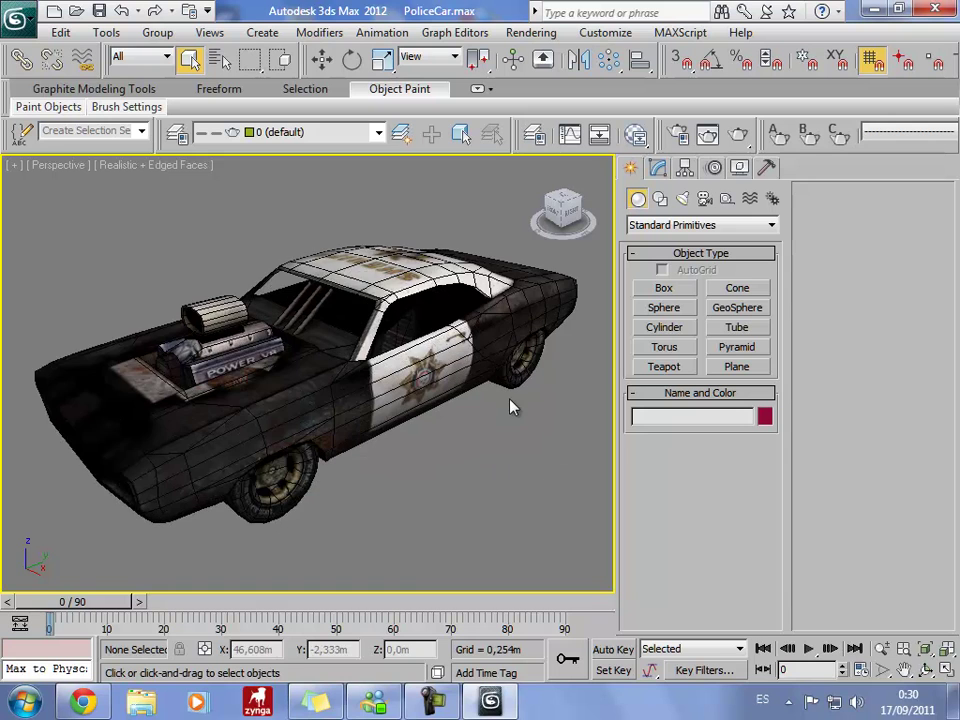
pyautogui.scroll(-3, 525, 366)
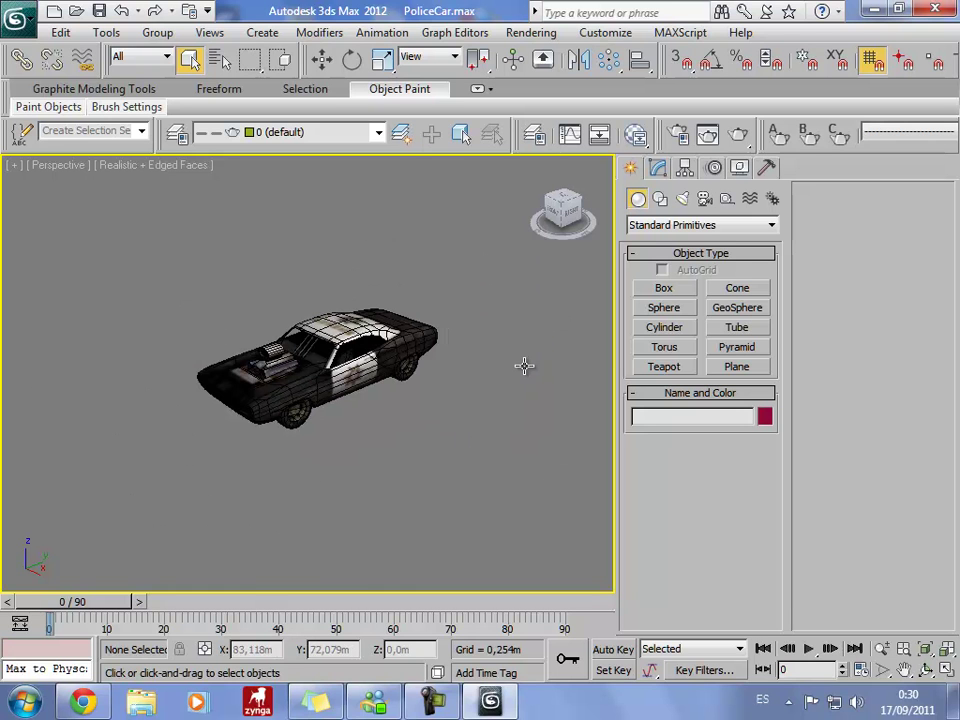
pyautogui.scroll(-3, 533, 359)
pyautogui.scroll(1, 535, 358)
pyautogui.scroll(5, 535, 358)
pyautogui.scroll(-3, 535, 358)
pyautogui.moveTo(535, 358)
pyautogui.mouseDown(button='middle')
pyautogui.moveTo(357, 162)
pyautogui.moveTo(441, 299)
pyautogui.mouseUp(button='middle')
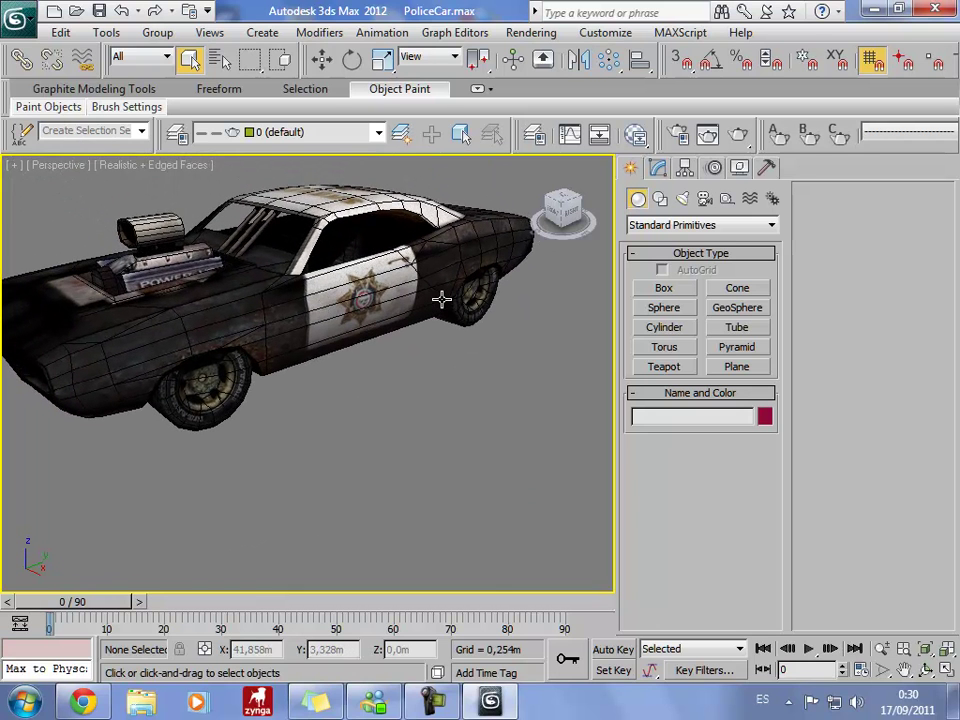
pyautogui.scroll(-4, 441, 299)
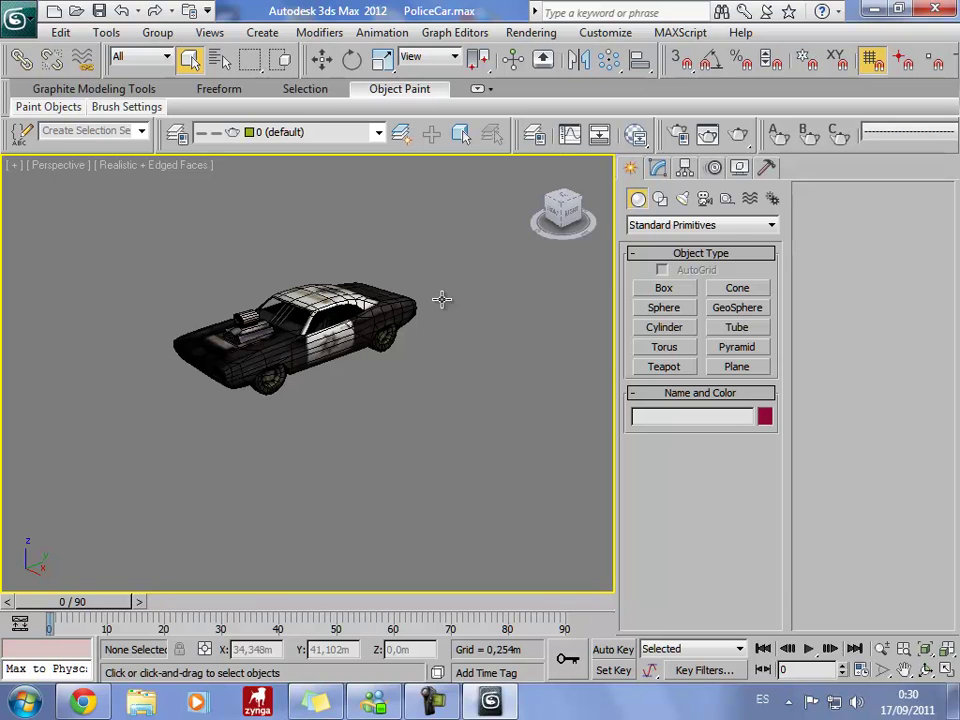
pyautogui.write('h')
pyautogui.write('jf')
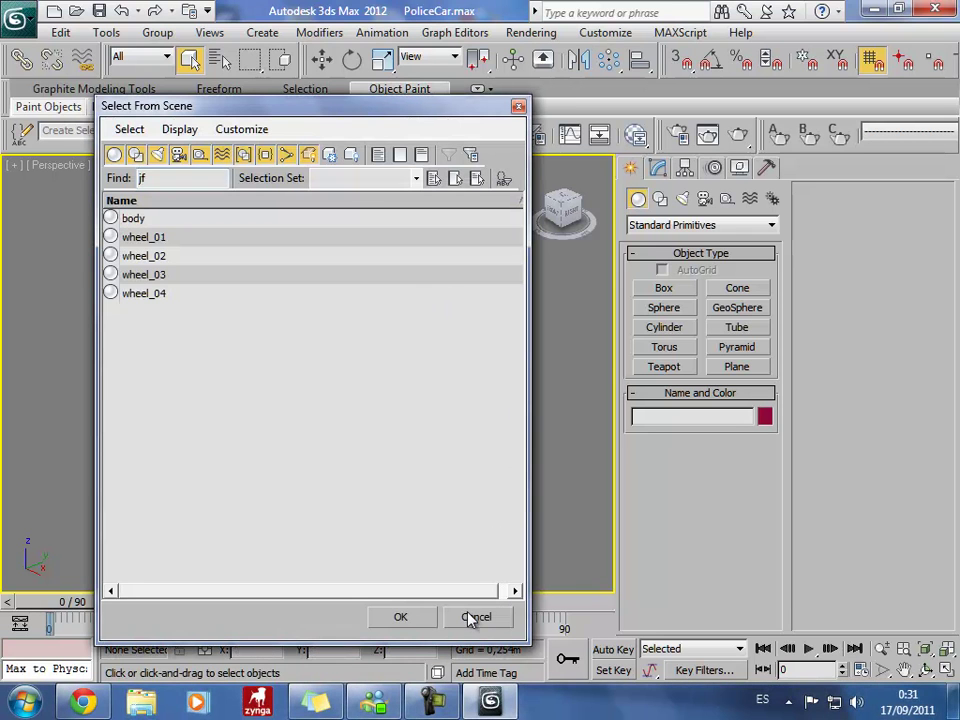
pyautogui.click(476, 617)
pyautogui.press('h')
pyautogui.click(476, 617)
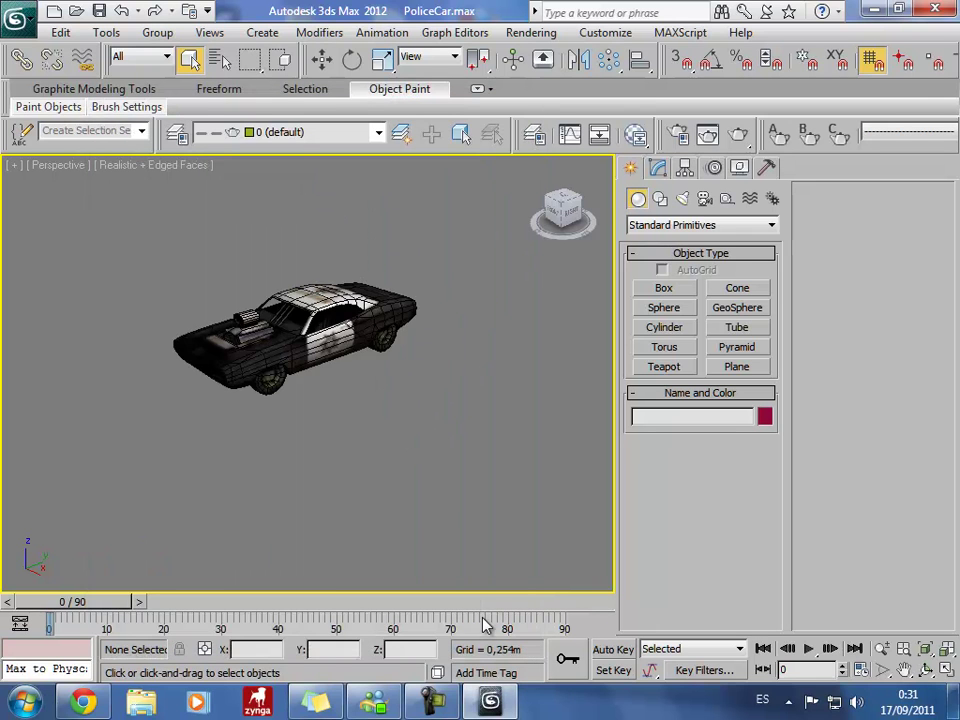
pyautogui.scroll(-2, 495, 424)
pyautogui.moveTo(497, 426); pyautogui.dragTo(498, 427, button='middle')
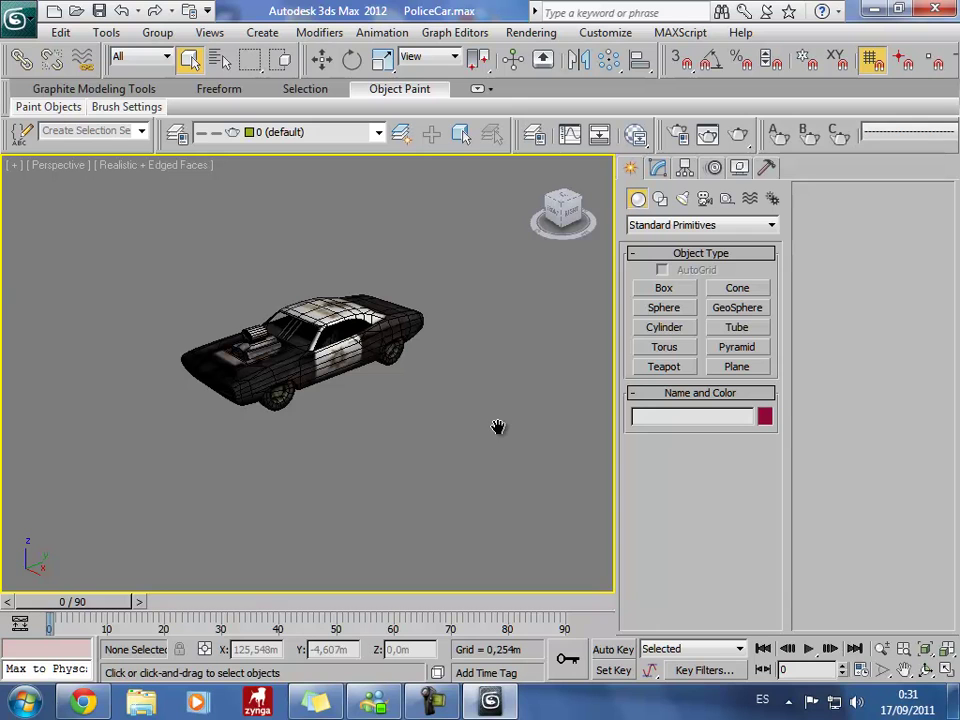
pyautogui.press('f')
pyautogui.scroll(-2, 478, 399)
pyautogui.scroll(-3, 478, 399)
pyautogui.scroll(-3, 476, 399)
pyautogui.scroll(2, 477, 400)
pyautogui.press('g')
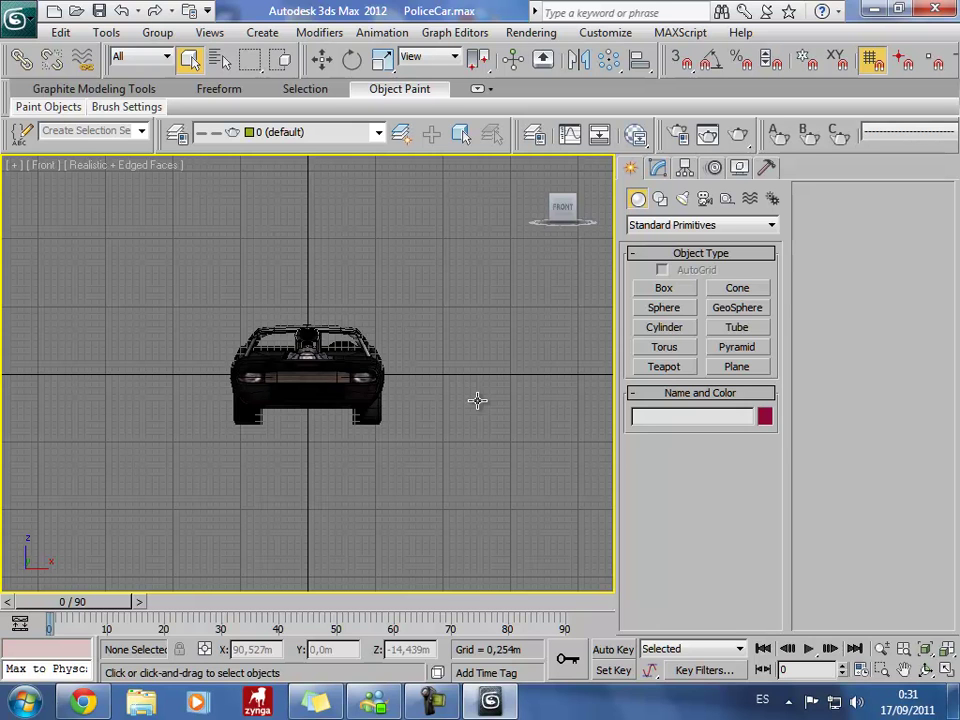
pyautogui.press('p')
pyautogui.scroll(-2, 476, 399)
pyautogui.scroll(4, 476, 399)
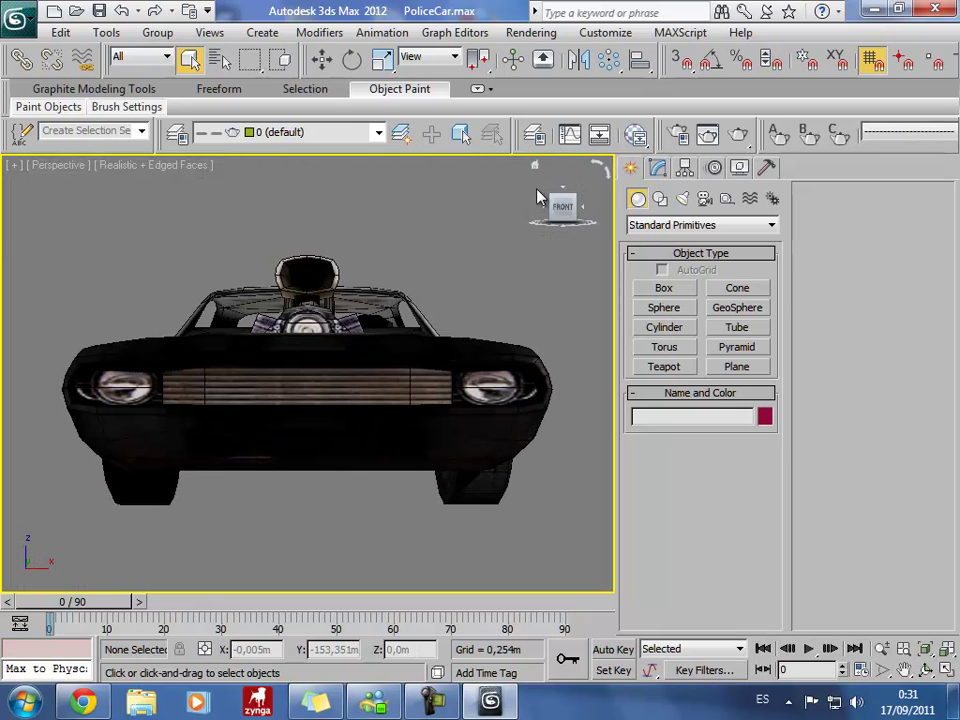
pyautogui.moveTo(555, 205)
pyautogui.mouseDown()
pyautogui.moveTo(504, 177)
pyautogui.moveTo(71, 249)
pyautogui.mouseUp()
pyautogui.scroll(-4, 548, 215)
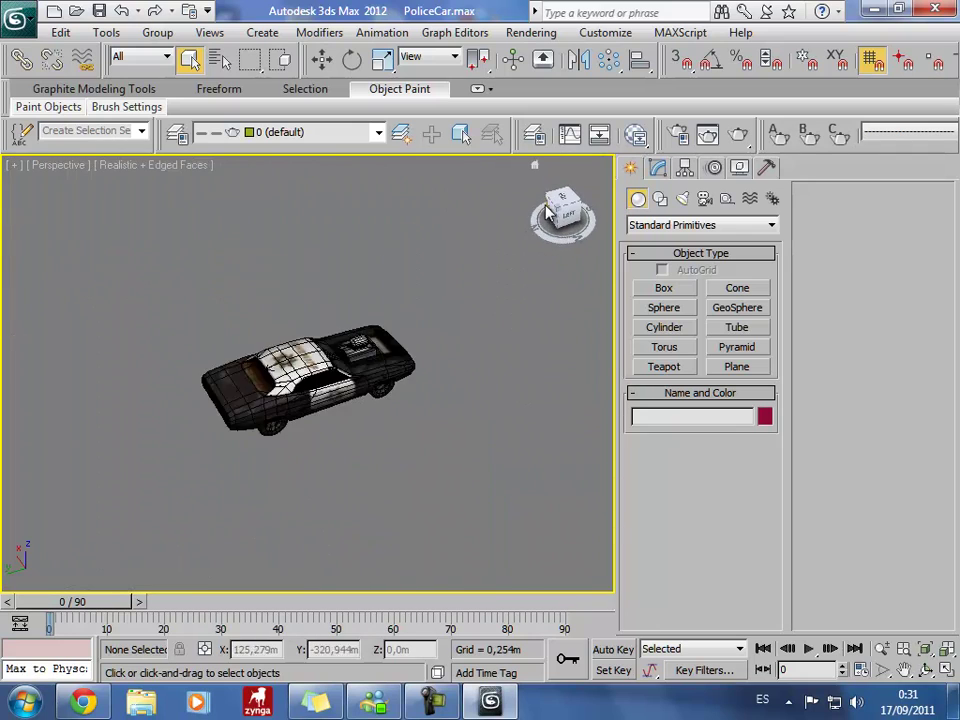
pyautogui.scroll(-2, 540, 218)
pyautogui.scroll(2, 536, 221)
pyautogui.scroll(4, 536, 221)
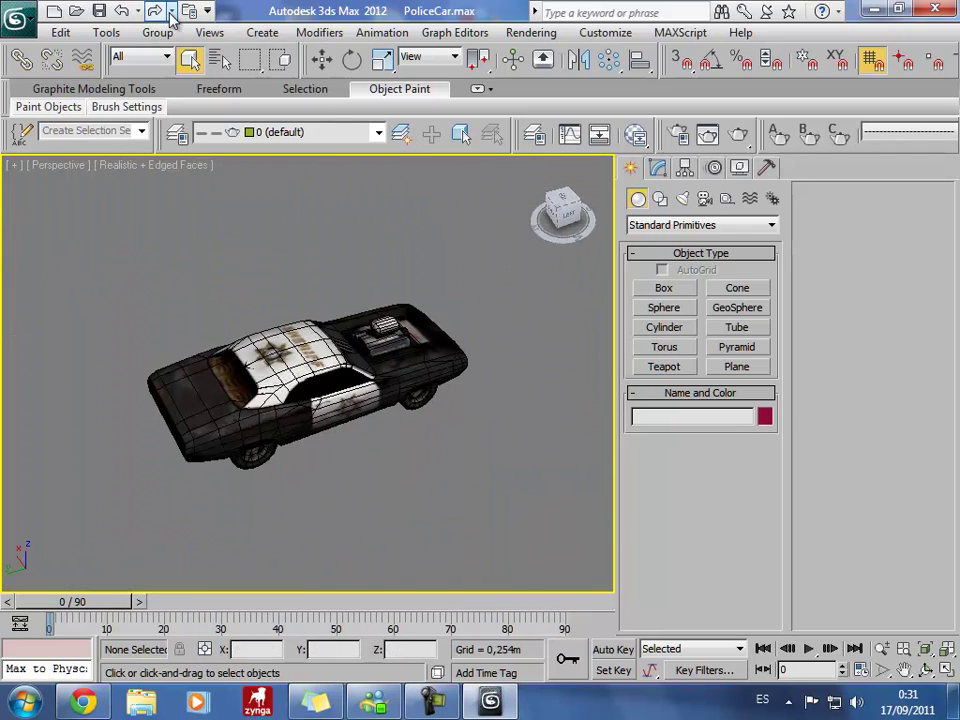
# Lift the car body straight up along Z to a height of 62.094 m.
pyautogui.click(321, 59)
pyautogui.click(284, 328)
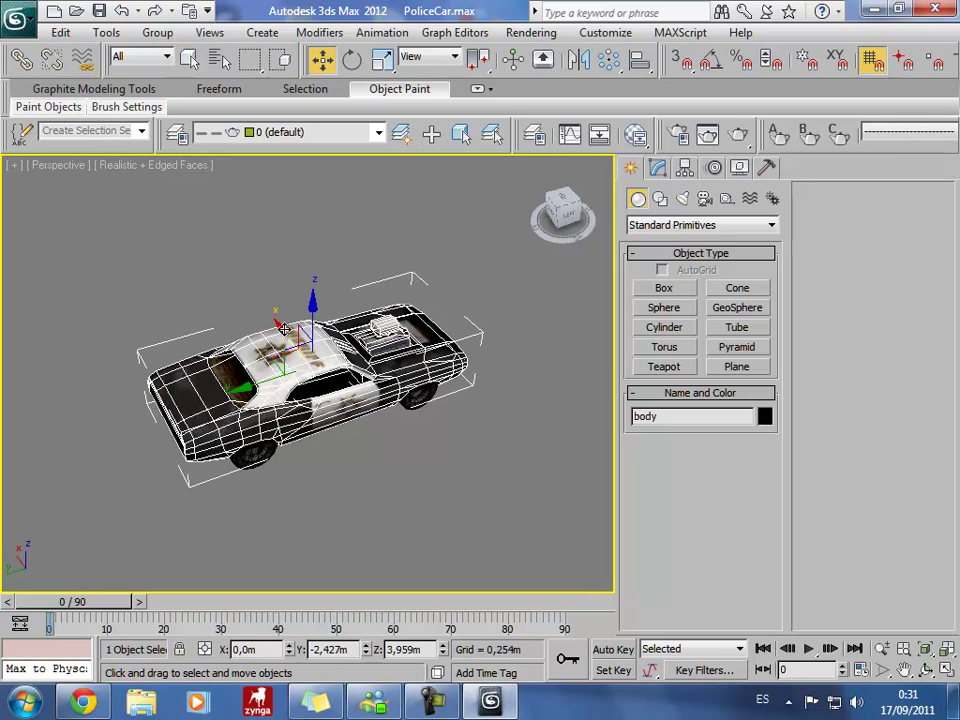
pyautogui.moveTo(311, 300)
pyautogui.mouseDown()
pyautogui.moveTo(367, 146)
pyautogui.moveTo(363, 178)
pyautogui.mouseUp()
pyautogui.scroll(-5, 363, 178)
pyautogui.scroll(-2, 363, 178)
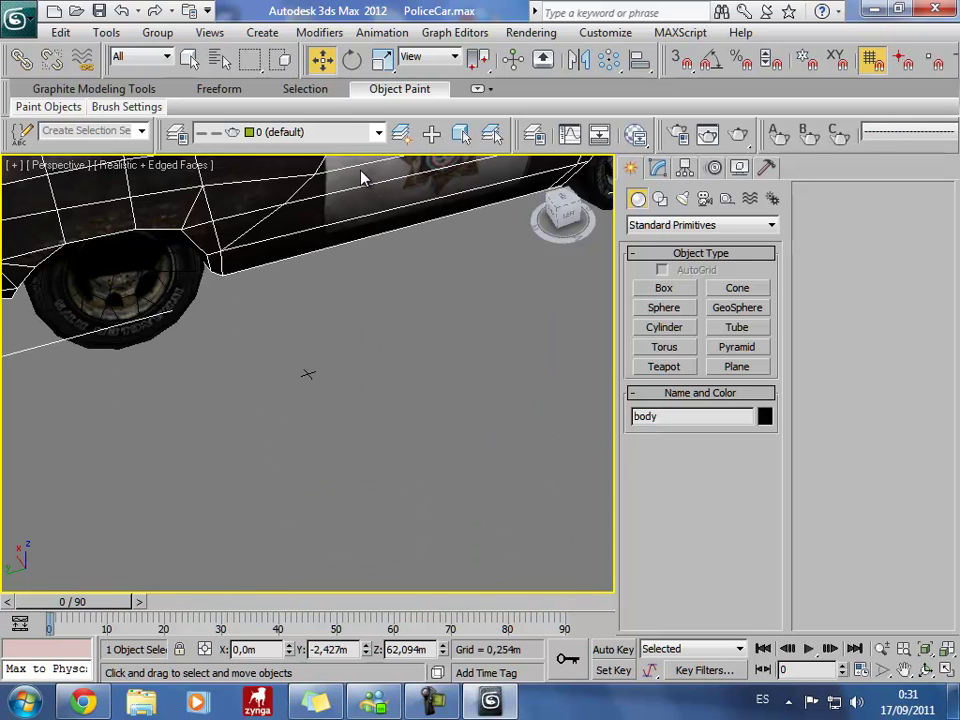
pyautogui.scroll(-3, 363, 178)
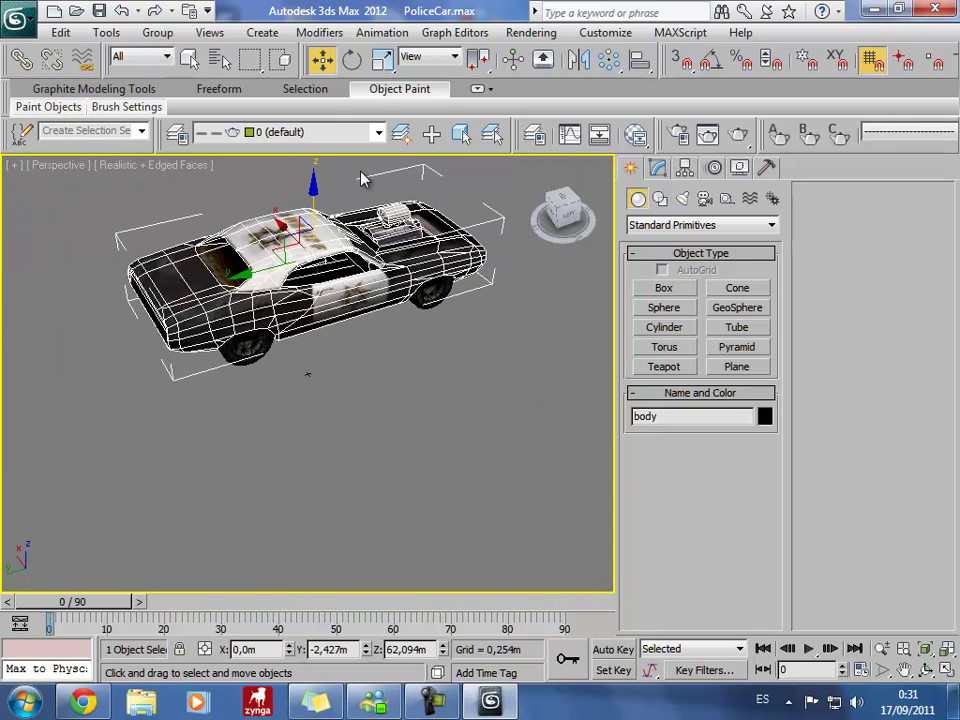
pyautogui.moveTo(363, 178); pyautogui.dragTo(446, 242, button='middle')
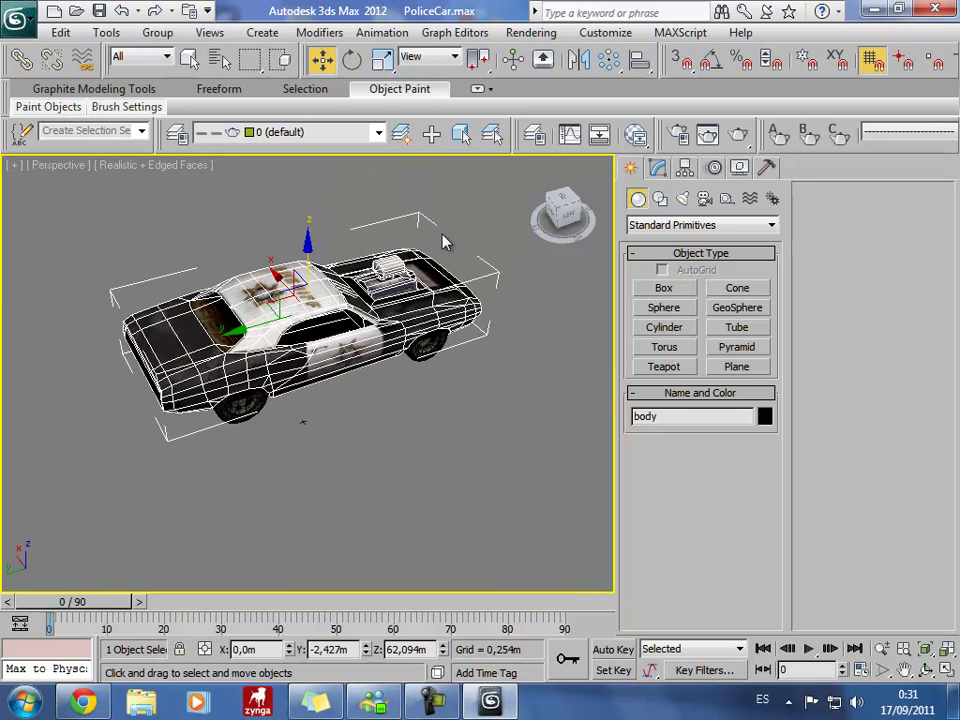
# Attach wheel_01 through wheel_04 to the body's editable mesh using Attach List with Select All.
pyautogui.click(660, 170)
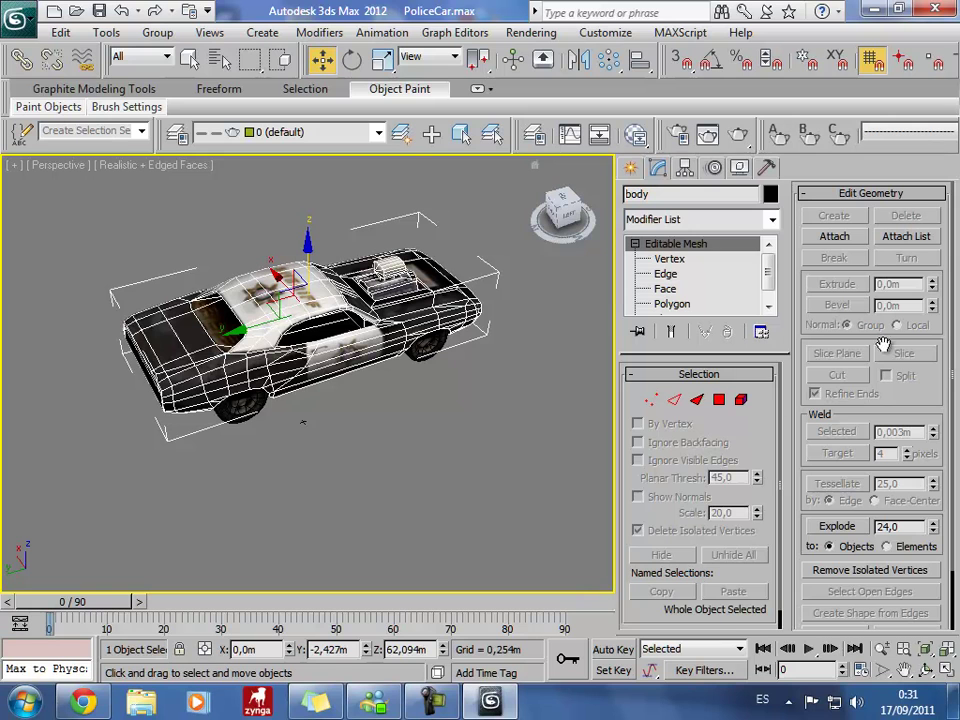
pyautogui.click(835, 236)
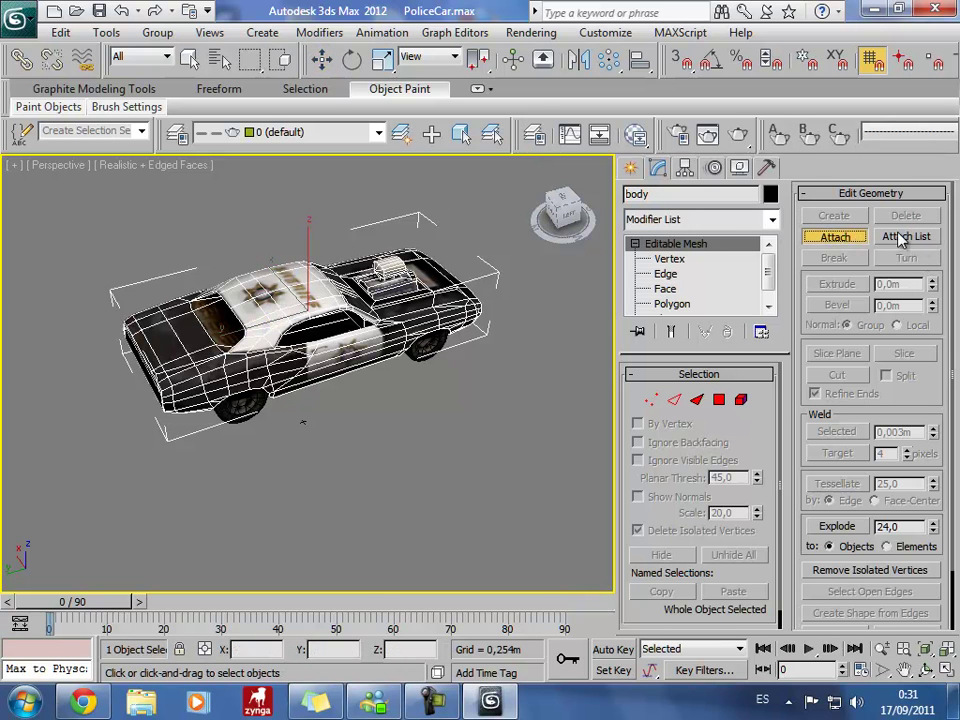
pyautogui.click(906, 237)
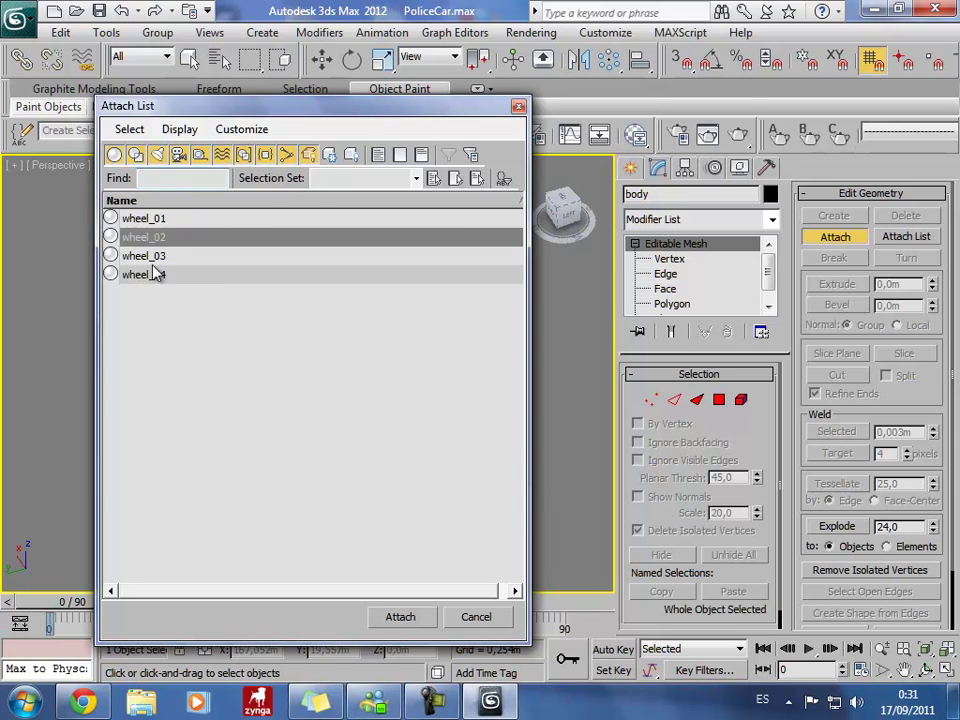
pyautogui.click(132, 132)
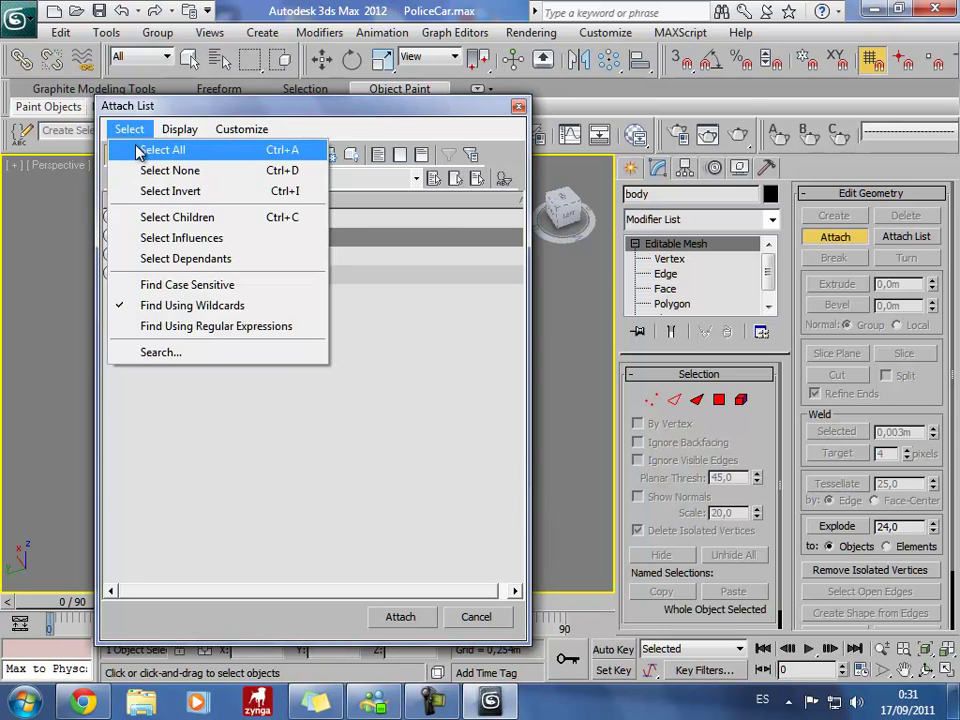
pyautogui.click(152, 150)
pyautogui.click(395, 616)
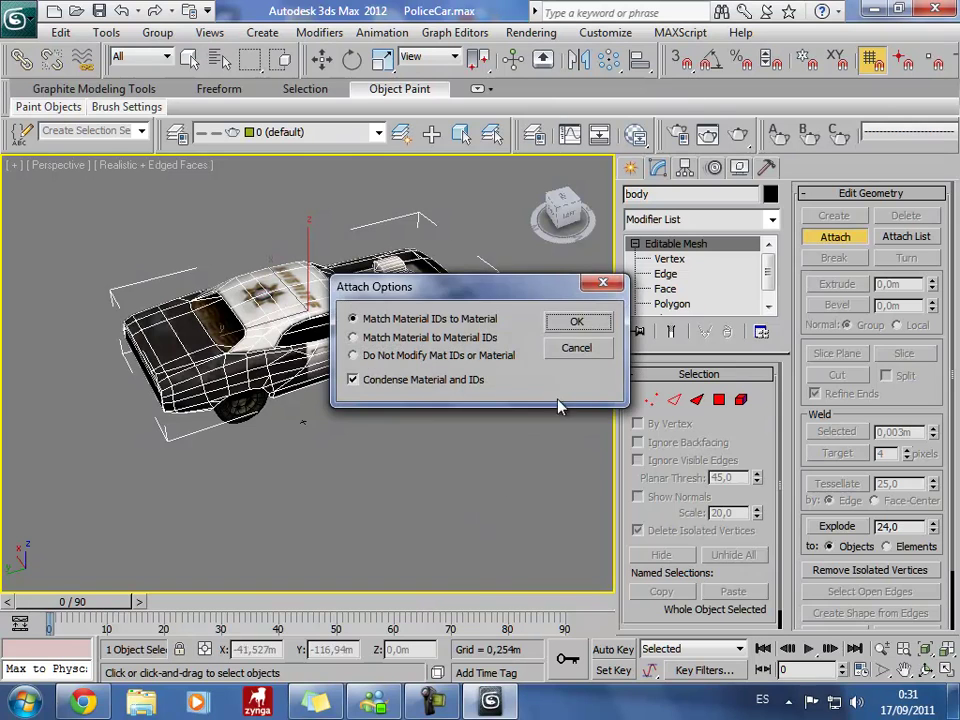
pyautogui.click(570, 321)
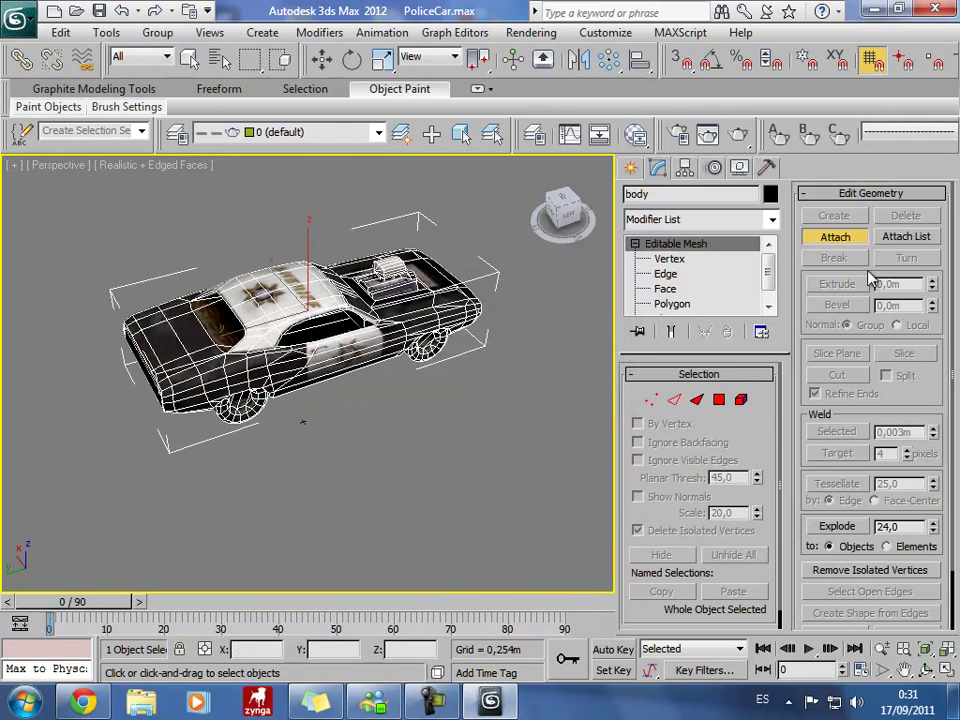
# Uniformly scale the car body smaller and lower it back down along Z.
pyautogui.press('w')
pyautogui.moveTo(581, 381); pyautogui.dragTo(563, 403, button='middle')
pyautogui.scroll(2, 564, 402)
pyautogui.scroll(-2, 564, 402)
pyautogui.click(383, 61)
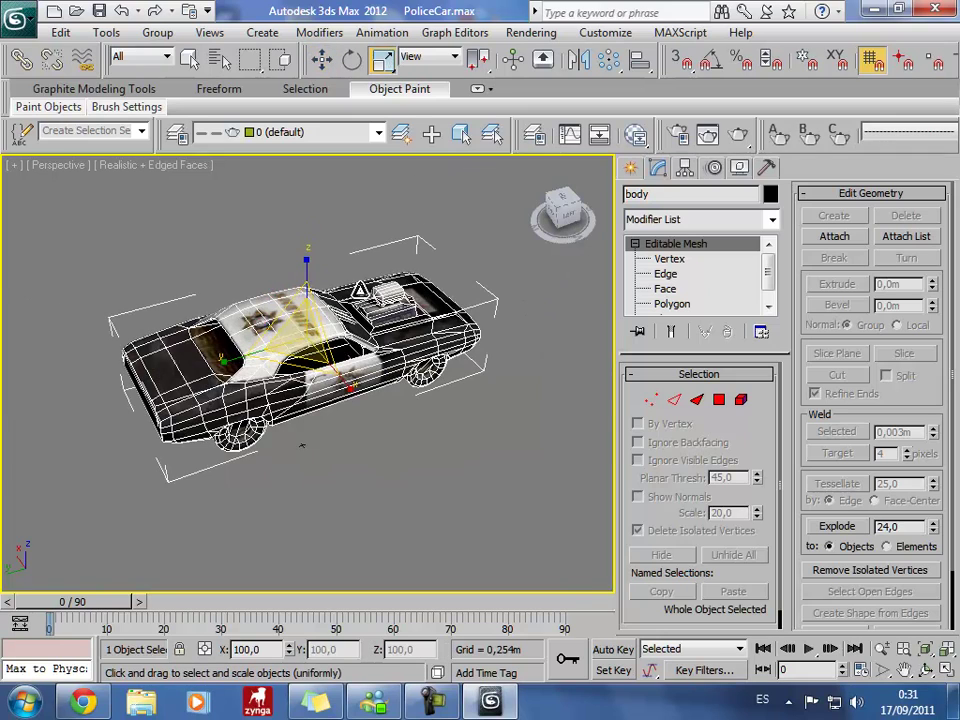
pyautogui.moveTo(233, 253)
pyautogui.mouseDown()
pyautogui.moveTo(624, 346)
pyautogui.moveTo(294, 557)
pyautogui.moveTo(293, 536)
pyautogui.mouseUp()
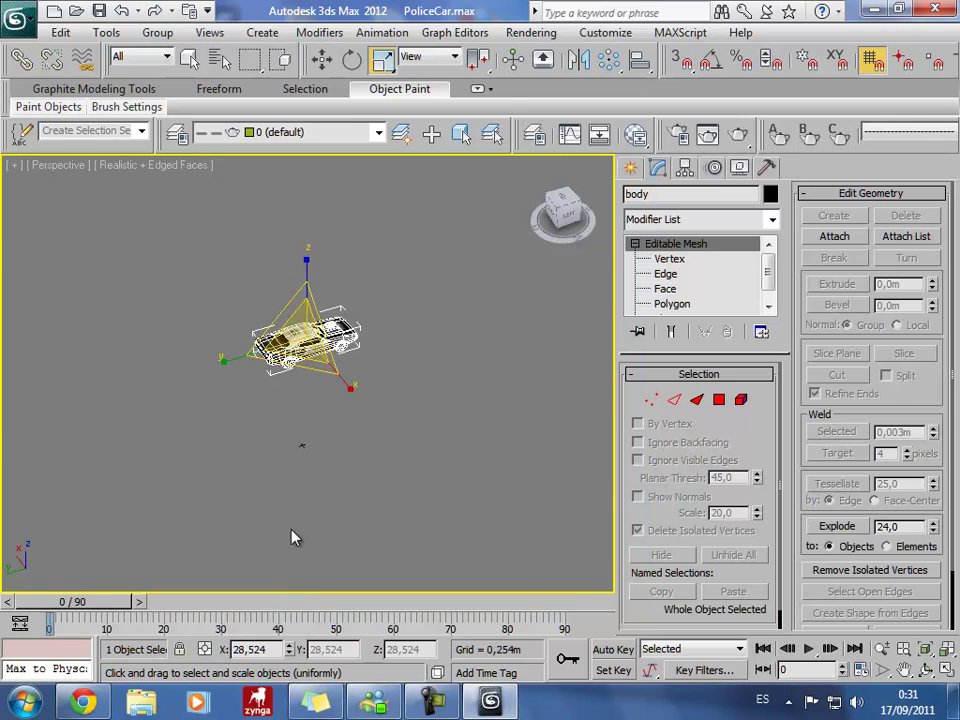
pyautogui.click(322, 59)
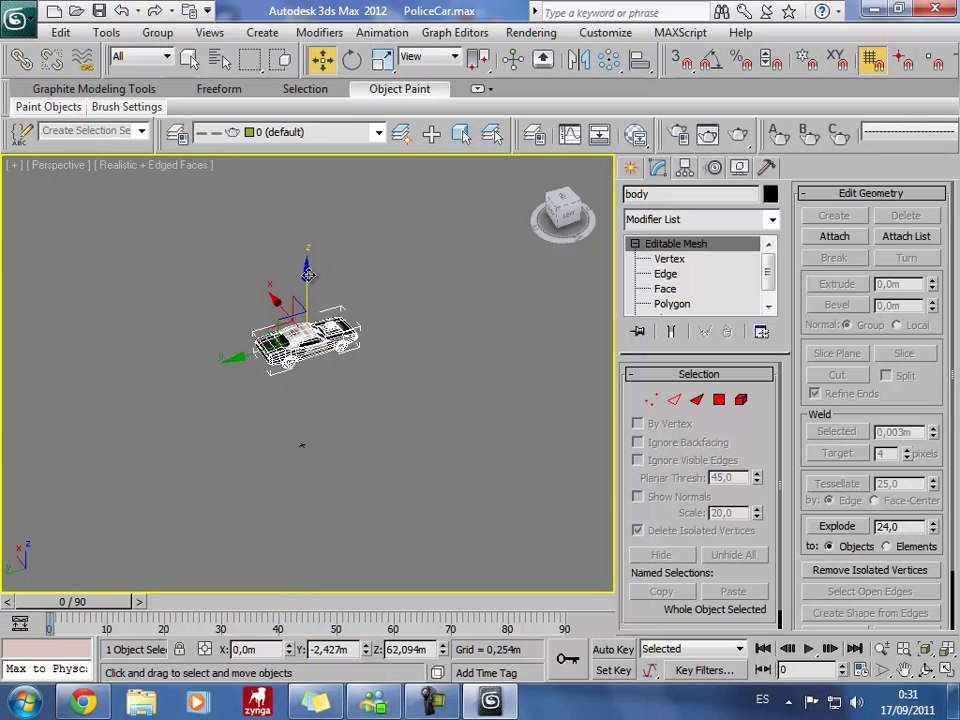
pyautogui.moveTo(306, 280); pyautogui.dragTo(390, 427)
# Shrink the car body further and raise it to X 0, Y -2.427, Z 0.464 m.
pyautogui.scroll(2, 410, 437)
pyautogui.moveTo(435, 446); pyautogui.dragTo(443, 285, button='middle')
pyautogui.scroll(5, 443, 285)
pyautogui.scroll(-2, 431, 292)
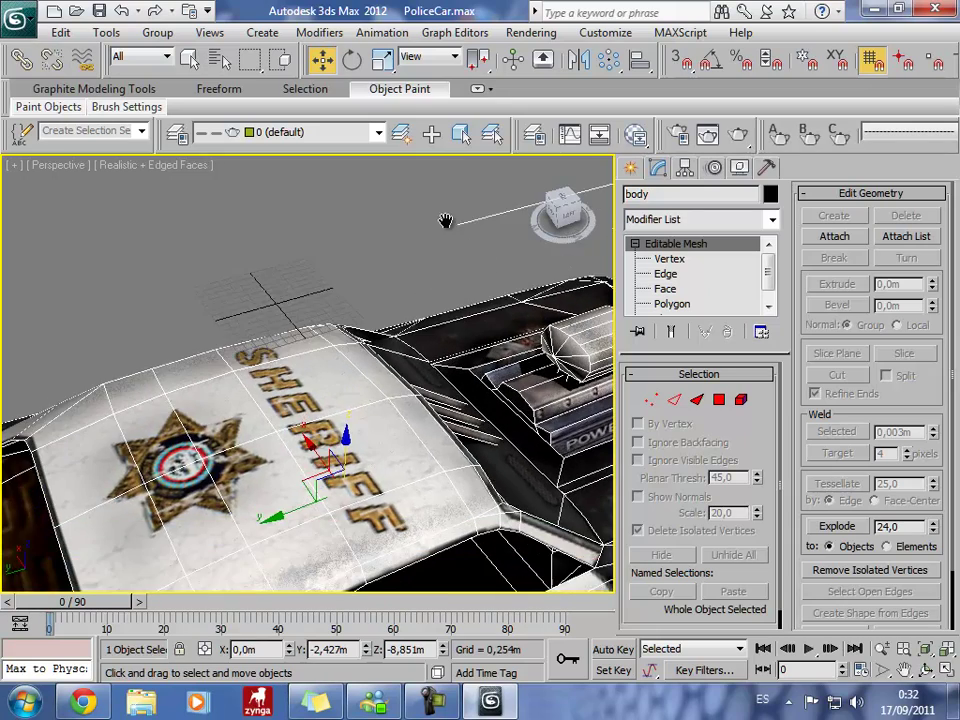
pyautogui.scroll(-2, 420, 184)
pyautogui.click(382, 59)
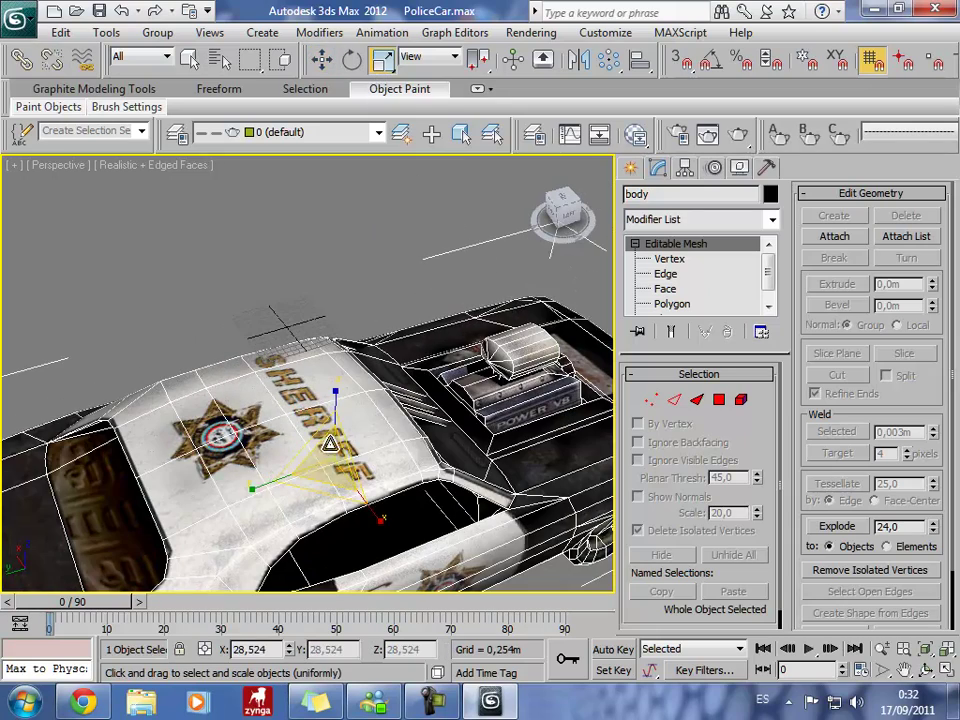
pyautogui.moveTo(241, 349); pyautogui.dragTo(395, 462)
pyautogui.moveTo(335, 412); pyautogui.dragTo(165, 305)
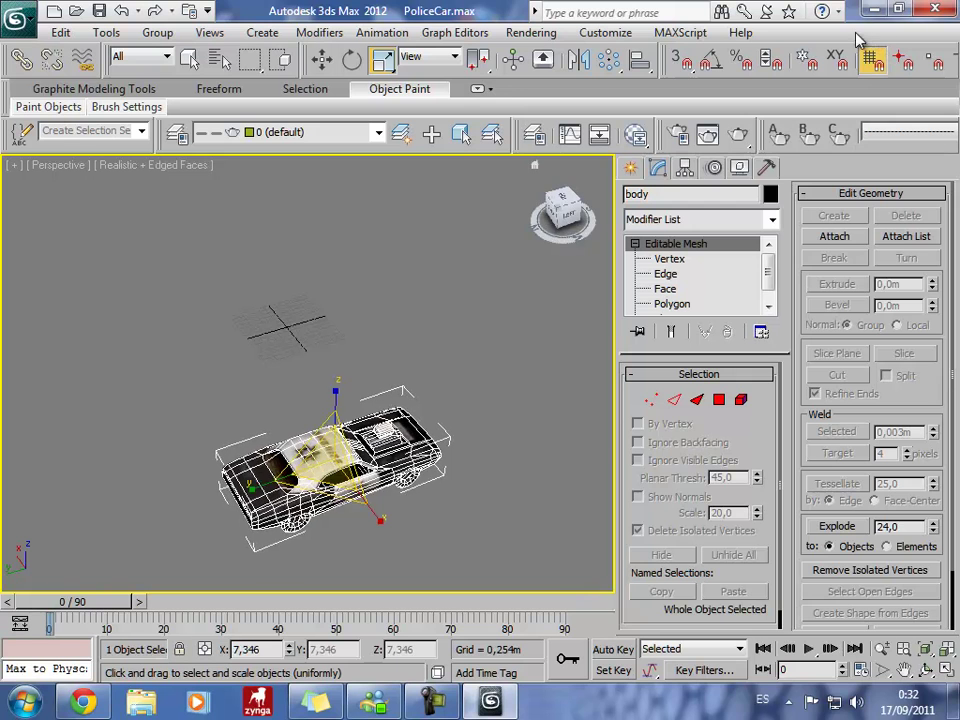
pyautogui.moveTo(330, 460); pyautogui.dragTo(404, 455)
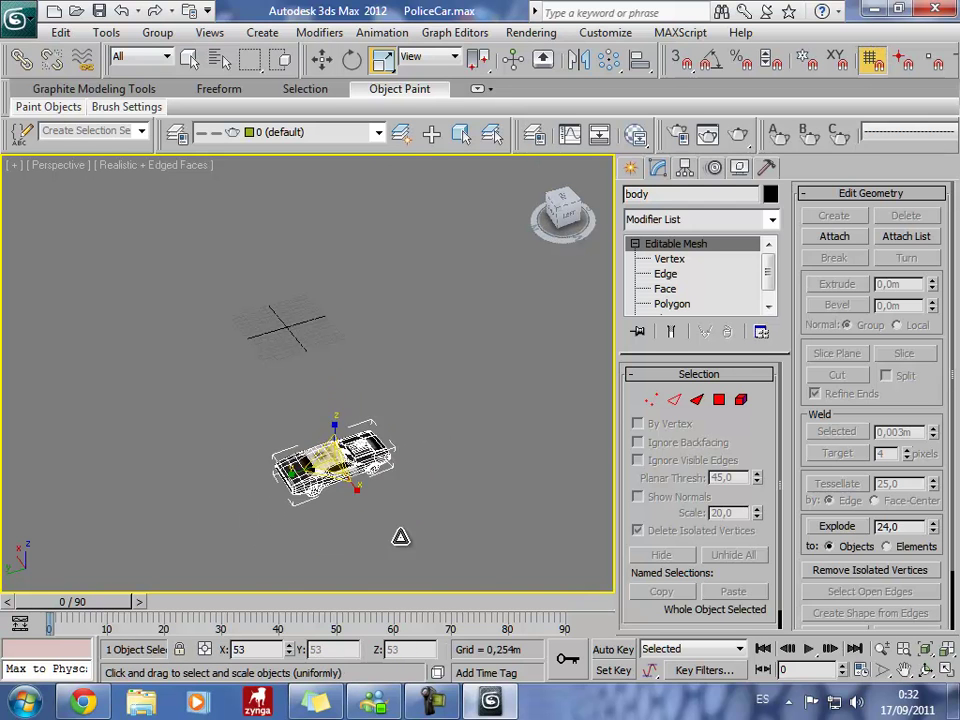
pyautogui.click(322, 59)
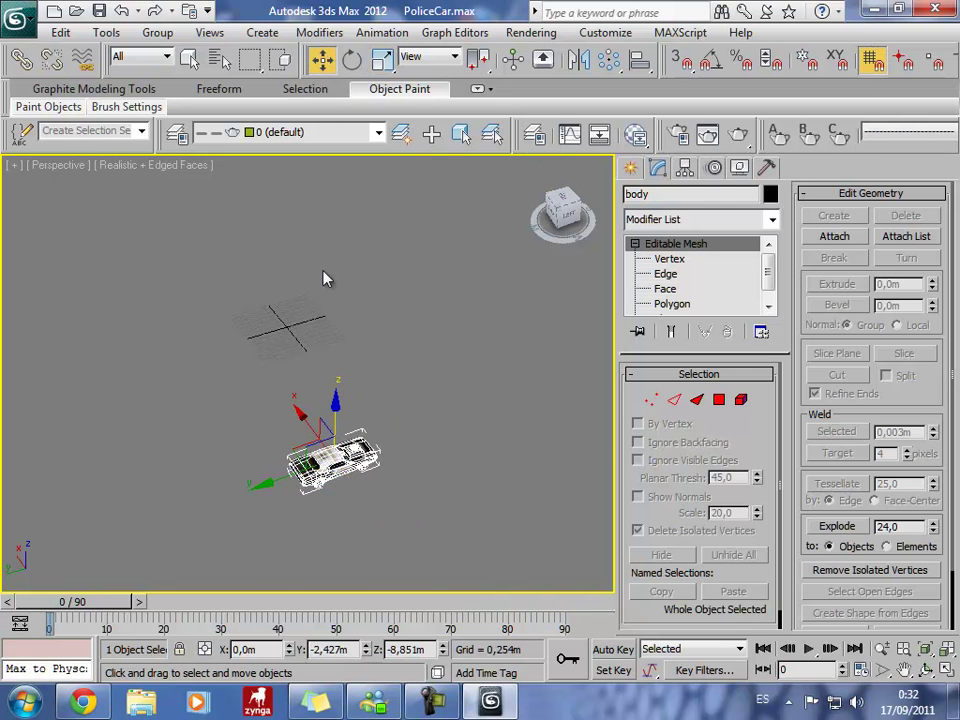
pyautogui.moveTo(335, 404)
pyautogui.mouseDown()
pyautogui.moveTo(335, 236)
pyautogui.moveTo(333, 268)
pyautogui.mouseUp()
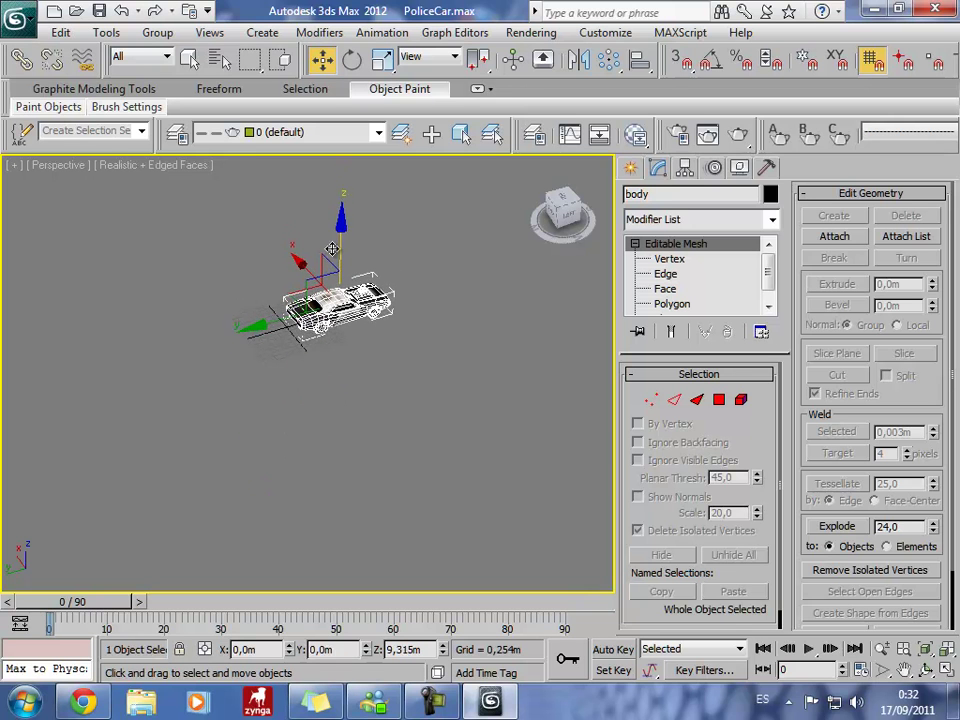
pyautogui.moveTo(512, 287)
pyautogui.keyDown('alt'); pyautogui.mouseDown(button='middle')
pyautogui.moveTo(518, 240)
pyautogui.moveTo(489, 263)
pyautogui.mouseUp(button='middle'); pyautogui.keyUp('alt')
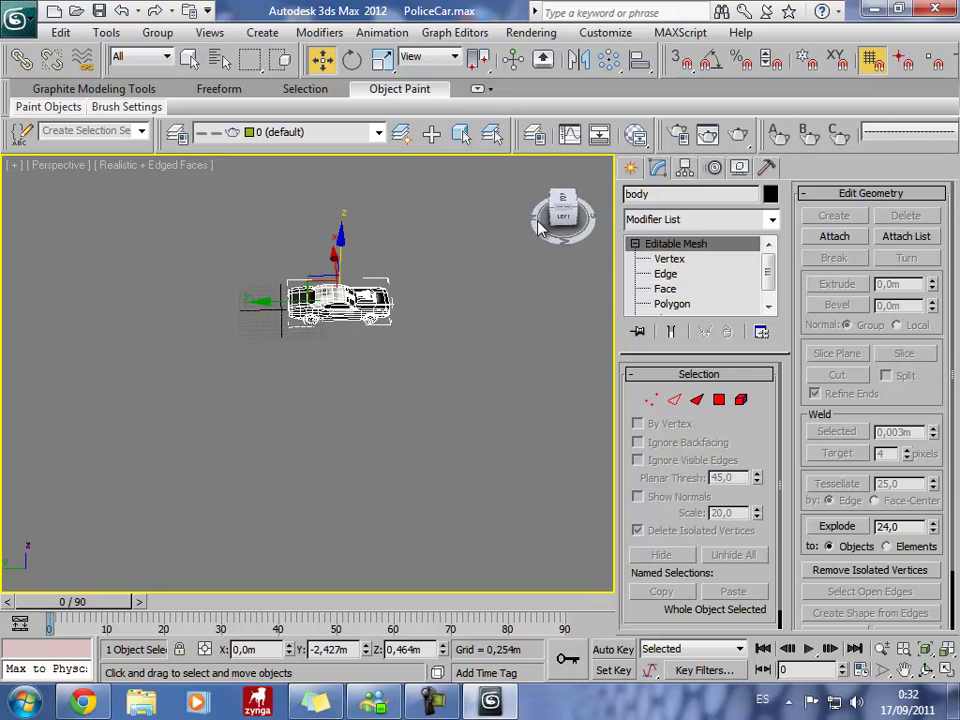
pyautogui.scroll(2, 490, 264)
pyautogui.scroll(4, 490, 264)
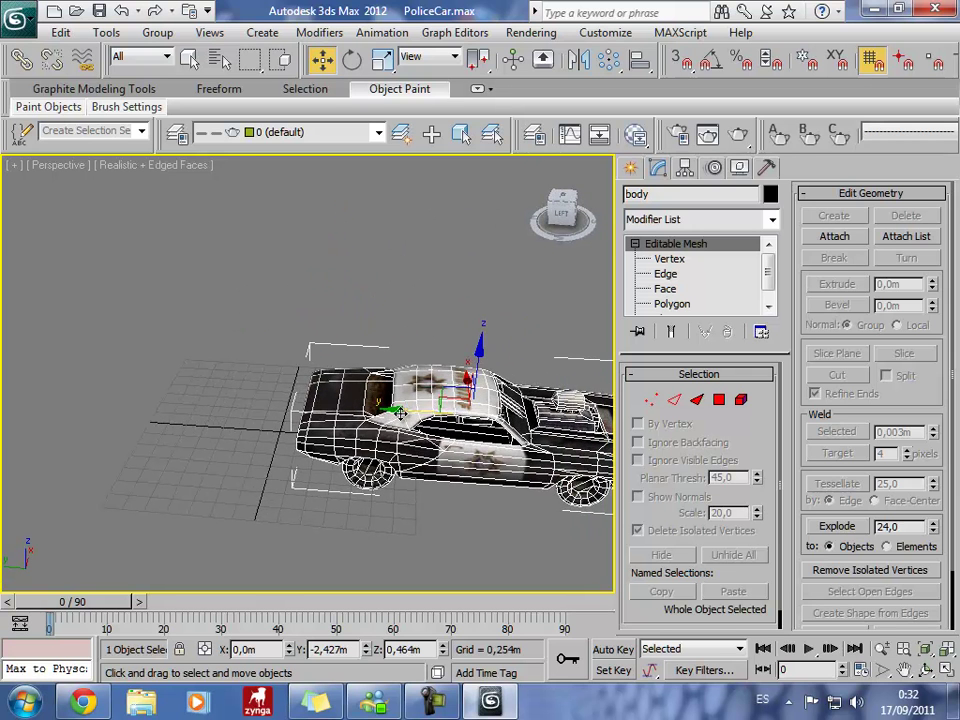
# Move the car body over the grid origin and lift it to Z 0.656 m, checking from bottom and Left views.
pyautogui.moveTo(410, 362)
pyautogui.mouseDown()
pyautogui.moveTo(209, 334)
pyautogui.moveTo(286, 318)
pyautogui.mouseUp()
pyautogui.click(561, 226)
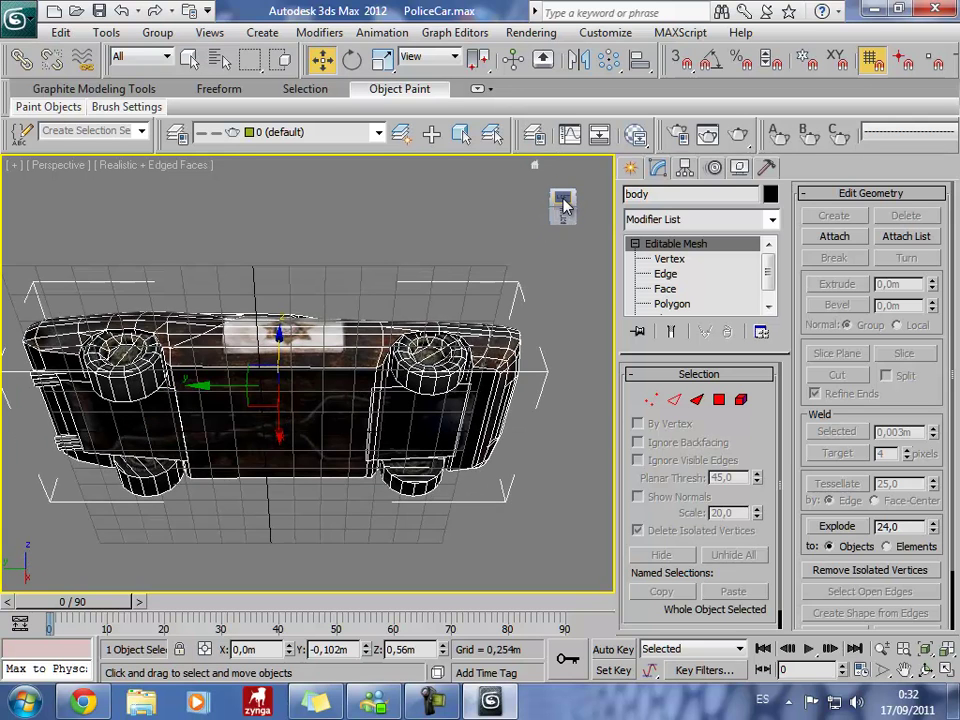
pyautogui.click(561, 212)
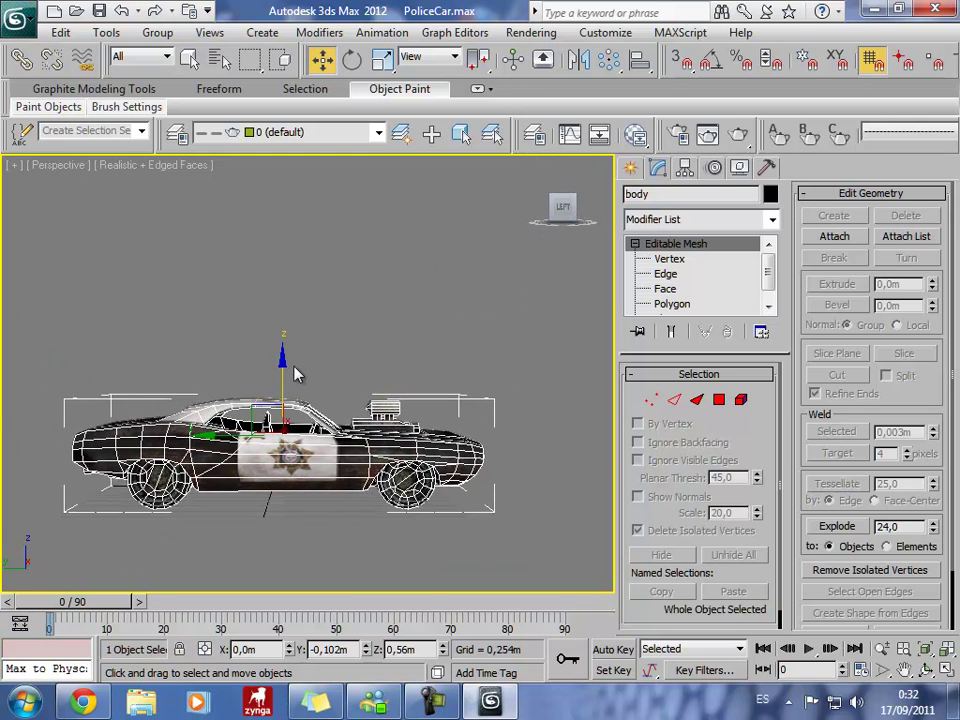
pyautogui.moveTo(283, 364); pyautogui.dragTo(285, 354)
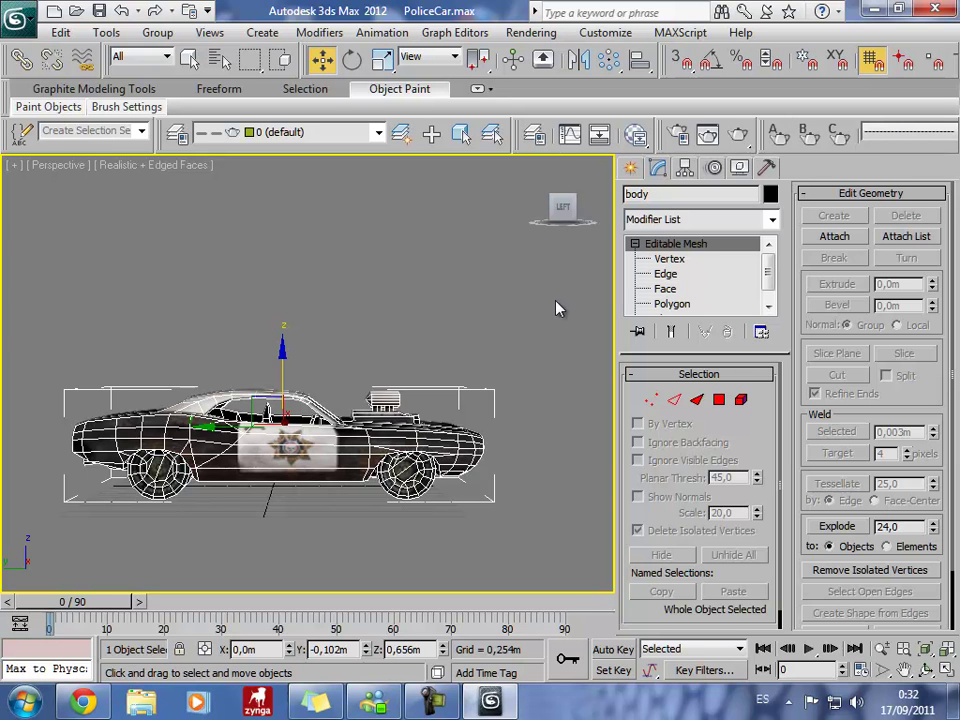
pyautogui.moveTo(476, 300); pyautogui.dragTo(487, 300, button='middle')
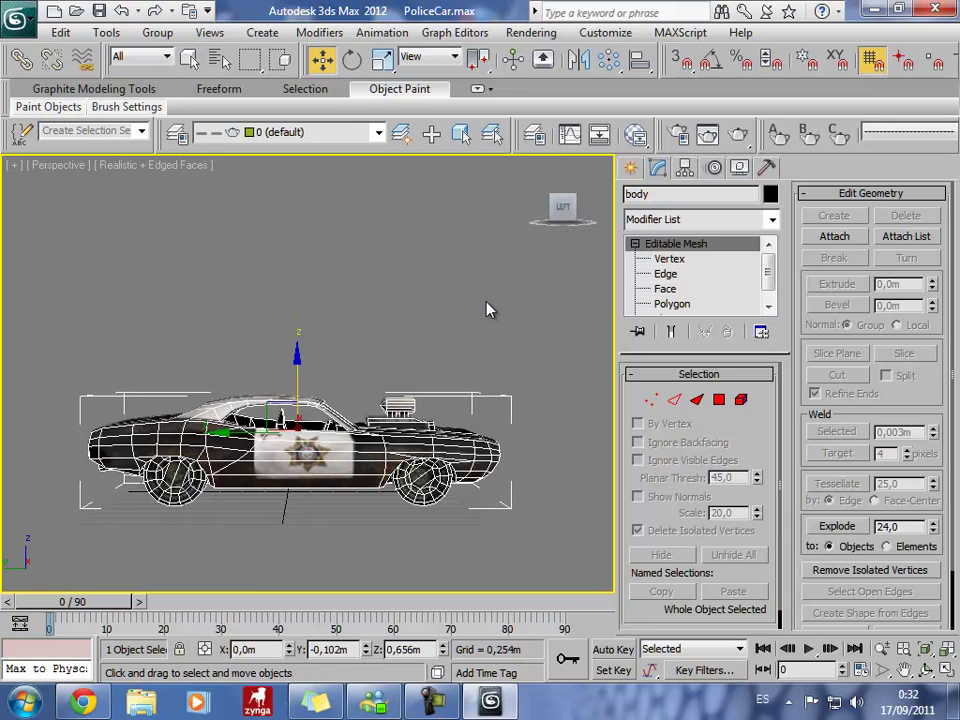
pyautogui.moveTo(487, 309)
pyautogui.mouseDown(button='middle')
pyautogui.moveTo(490, 282)
pyautogui.moveTo(491, 315)
pyautogui.moveTo(490, 293)
pyautogui.moveTo(490, 303)
pyautogui.mouseUp(button='middle')
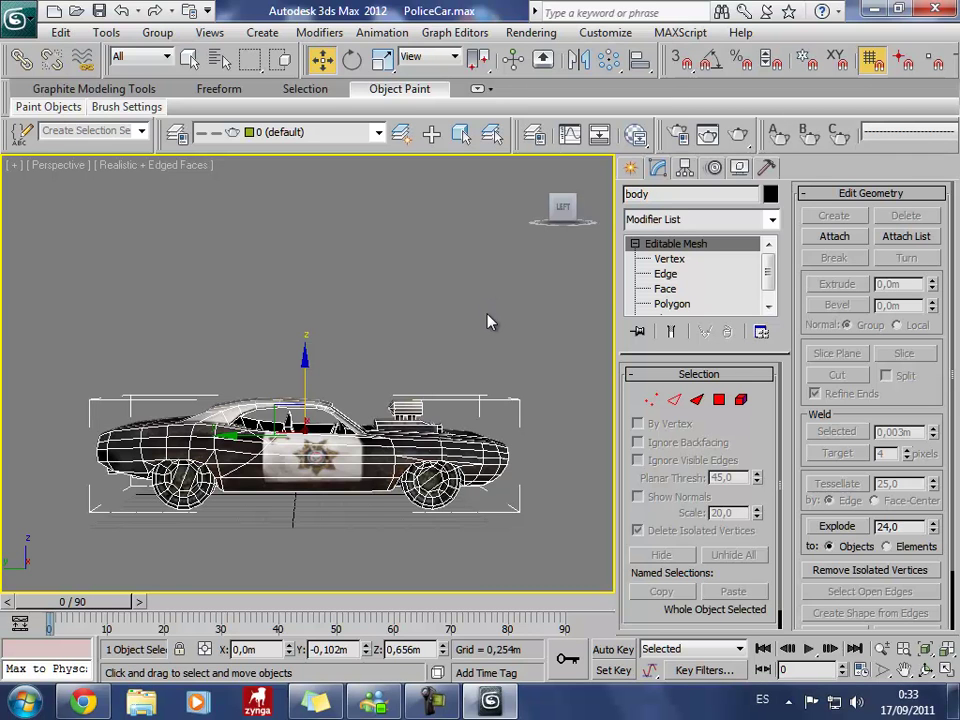
pyautogui.moveTo(490, 322); pyautogui.dragTo(485, 307, button='middle')
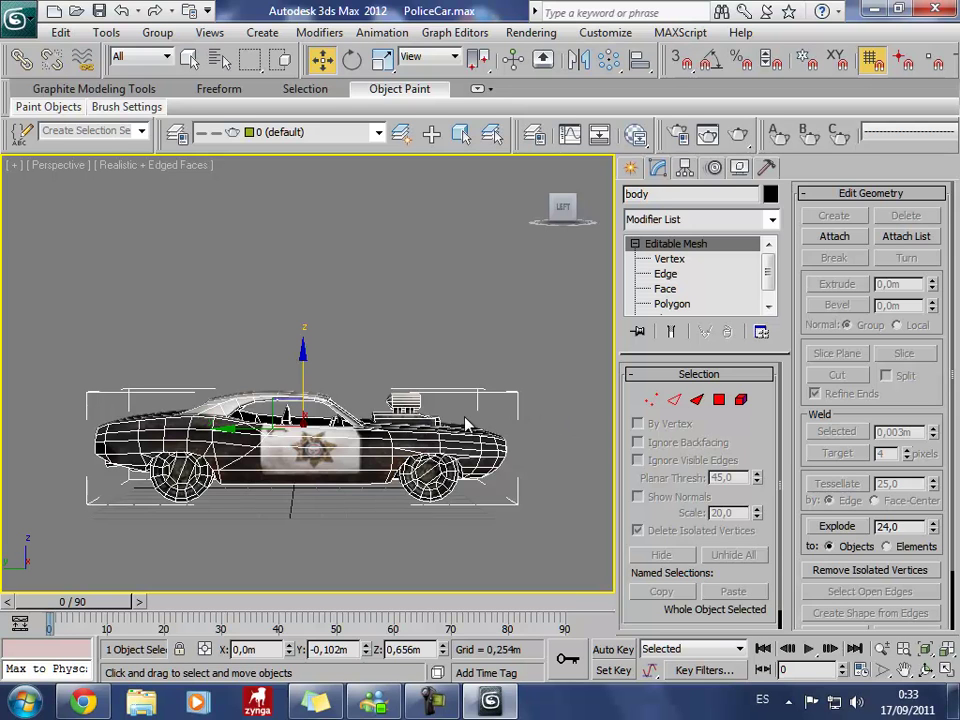
pyautogui.moveTo(446, 317)
pyautogui.mouseDown(button='middle')
pyautogui.moveTo(476, 330)
pyautogui.moveTo(446, 267)
pyautogui.moveTo(460, 265)
pyautogui.mouseUp(button='middle')
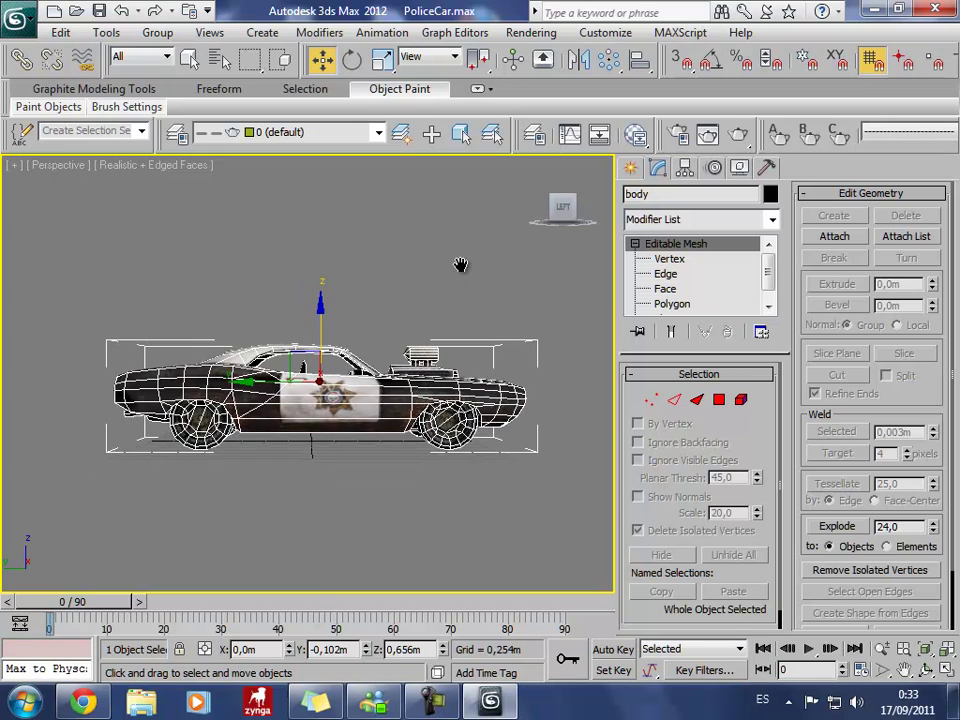
# Enable Angle Snap and set its angle to 45 degrees in Grid and Snap Settings.
pyautogui.rightClick(722, 66)
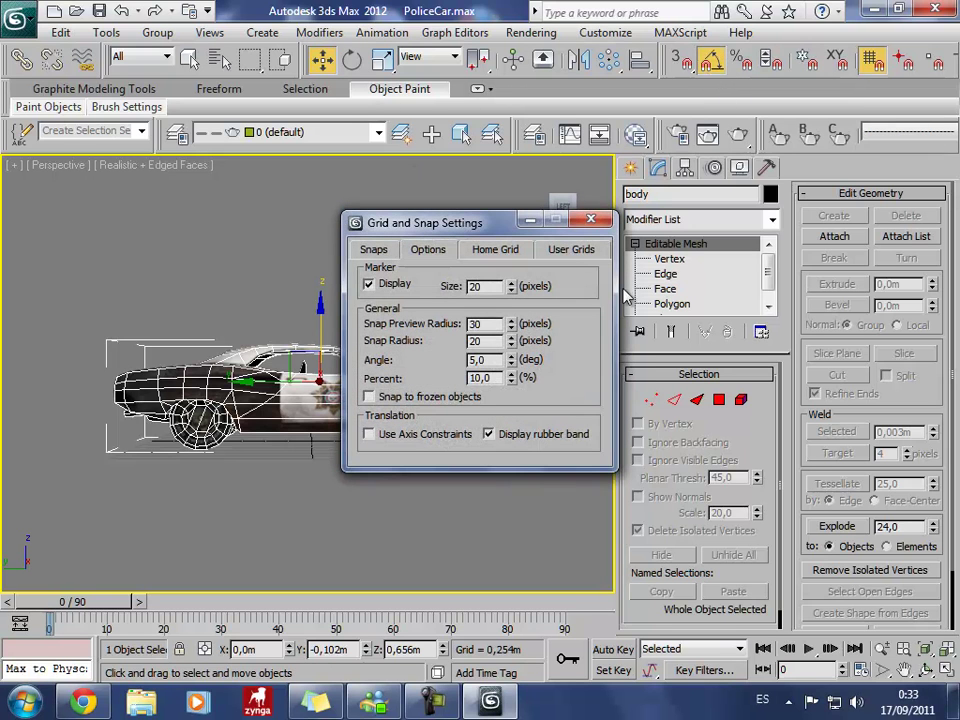
pyautogui.moveTo(482, 223)
pyautogui.mouseDown()
pyautogui.moveTo(533, 262)
pyautogui.moveTo(519, 241)
pyautogui.mouseUp()
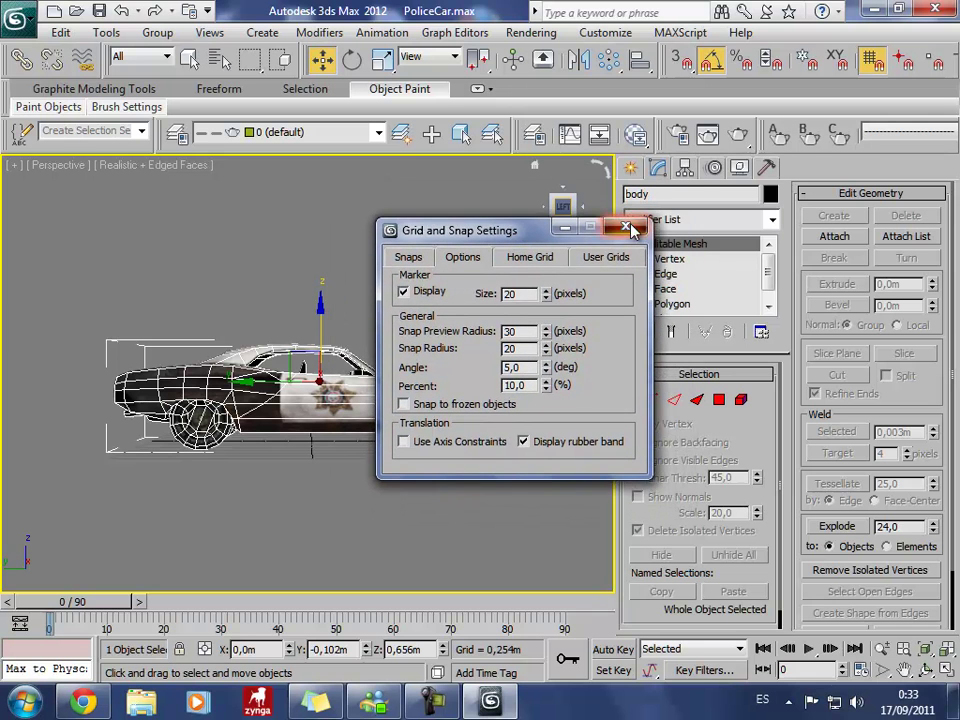
pyautogui.click(628, 225)
pyautogui.rightClick(716, 62)
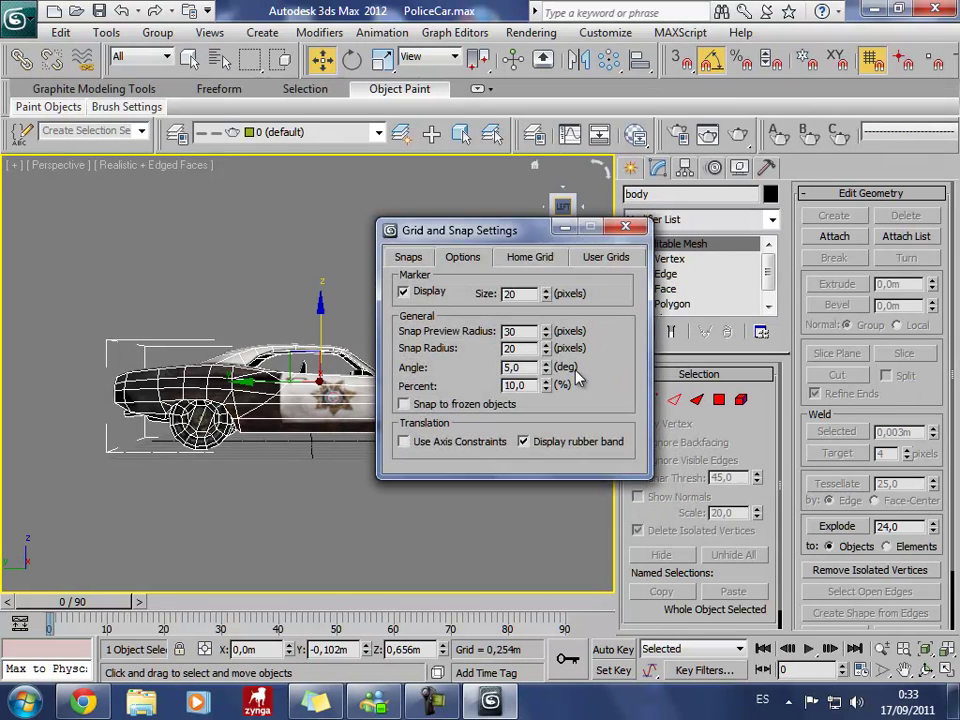
pyautogui.moveTo(533, 367); pyautogui.dragTo(413, 367)
pyautogui.write('45')
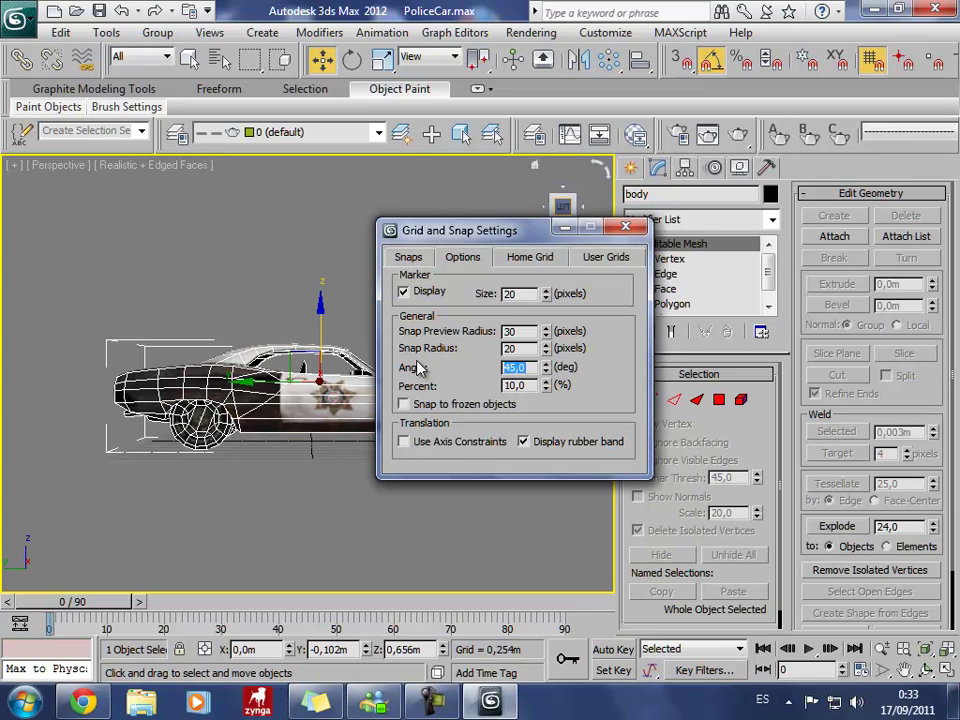
# Close Grid and Snap Settings and frame the car in a closer, angled perspective.
pyautogui.click(628, 226)
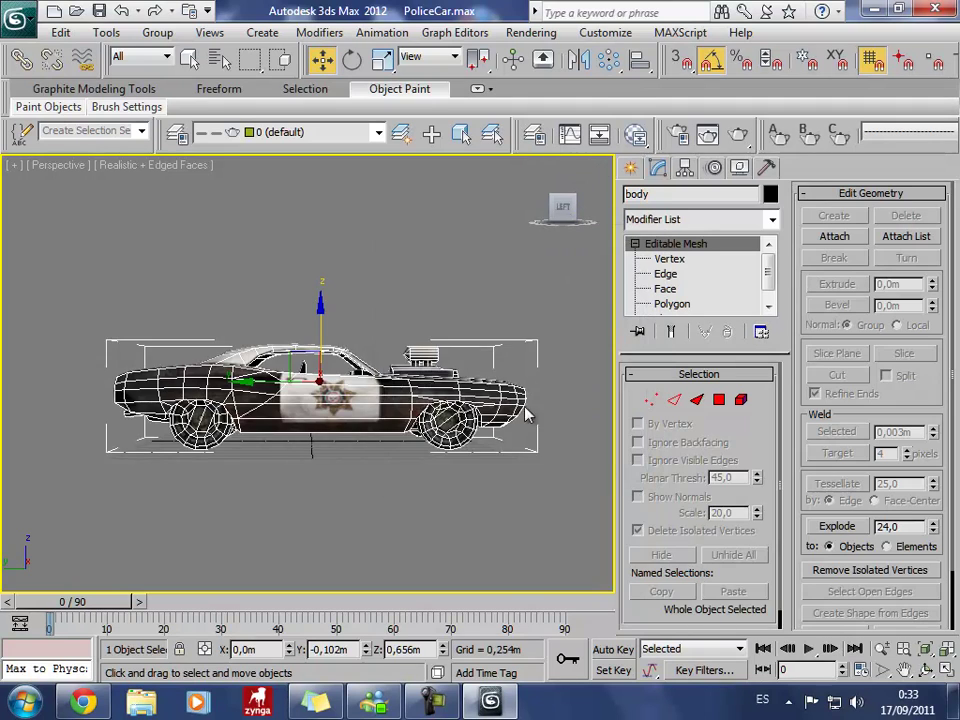
pyautogui.moveTo(530, 404); pyautogui.dragTo(450, 525, button='middle')
pyautogui.moveTo(562, 210); pyautogui.dragTo(565, 233)
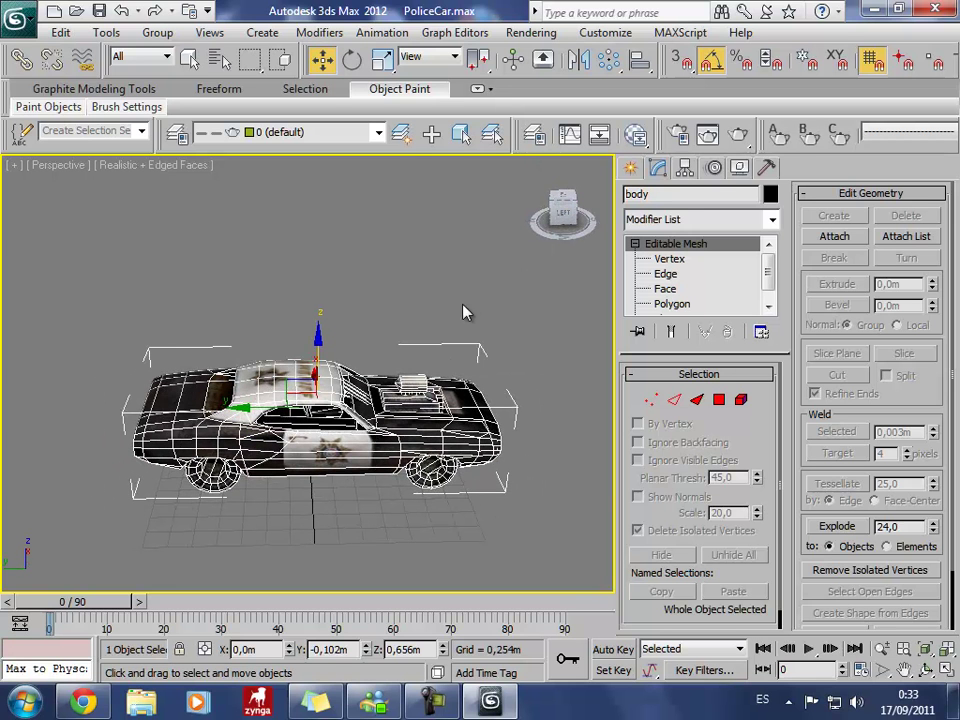
pyautogui.moveTo(461, 304)
pyautogui.mouseDown(button='middle')
pyautogui.moveTo(462, 314)
pyautogui.moveTo(458, 276)
pyautogui.moveTo(440, 277)
pyautogui.moveTo(446, 263)
pyautogui.mouseUp(button='middle')
pyautogui.scroll(2, 462, 314)
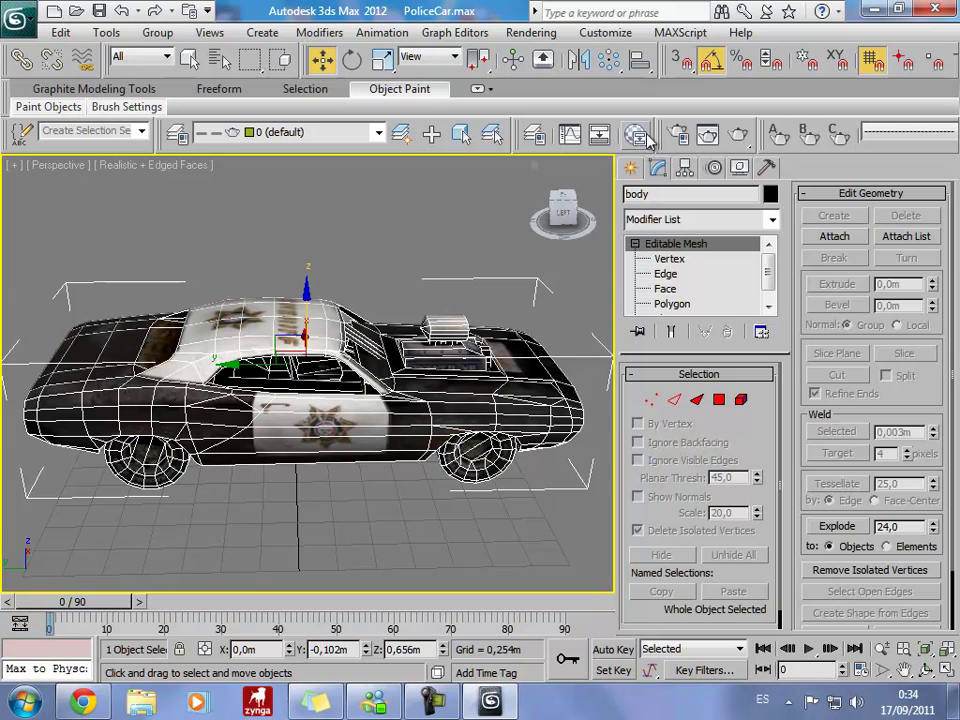
# Create a two-joint bone chain on the grid with Systems > Bones.
pyautogui.click(634, 165)
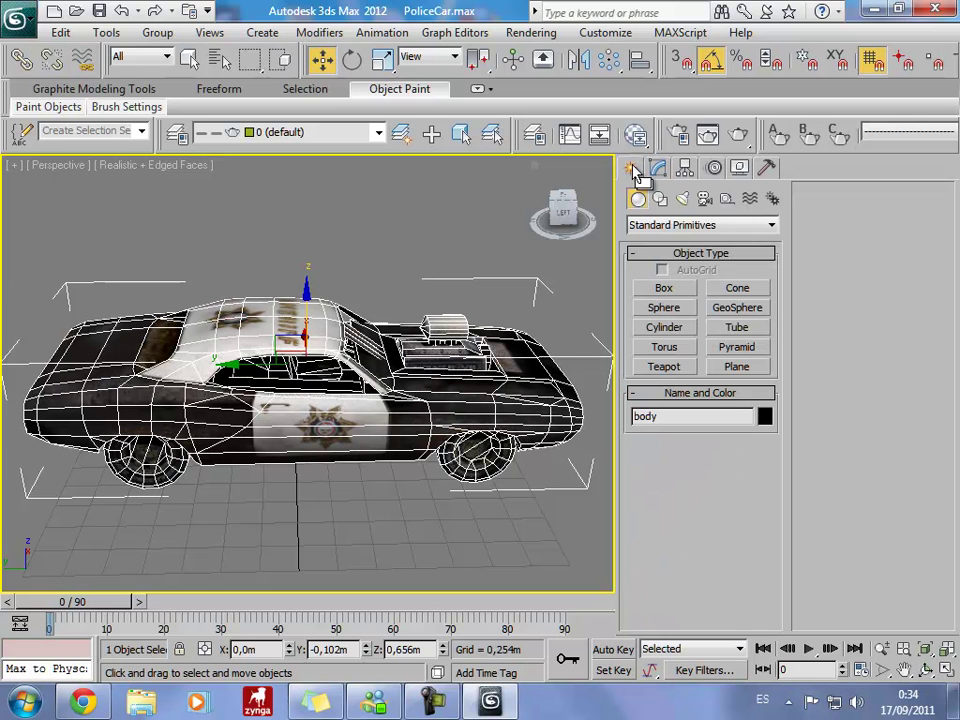
pyautogui.click(750, 199)
pyautogui.click(772, 199)
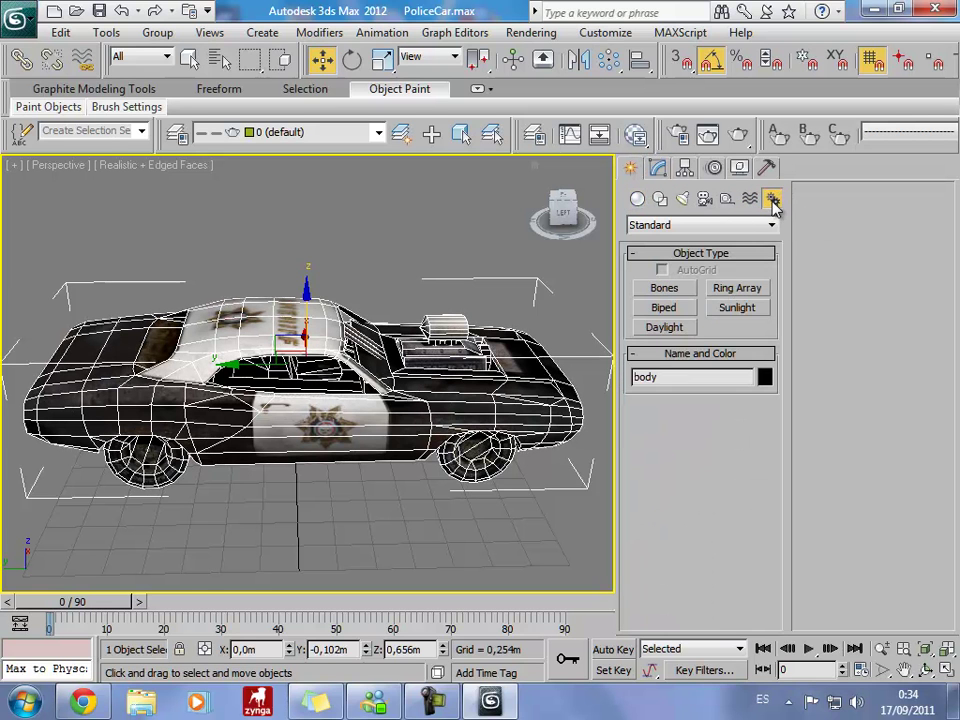
pyautogui.click(668, 291)
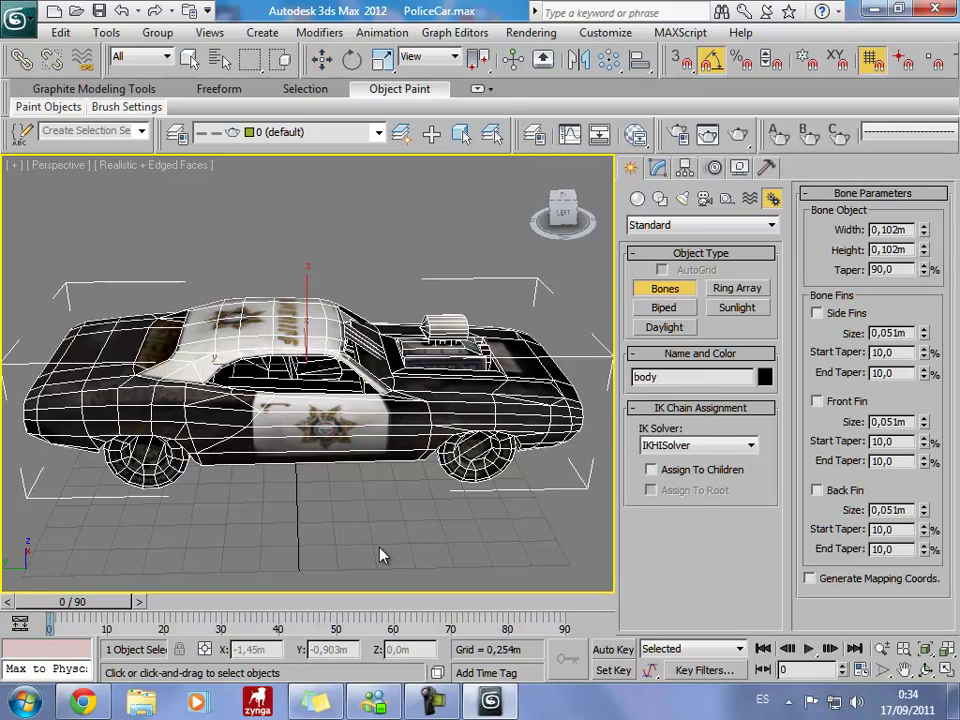
pyautogui.click(428, 537)
pyautogui.click(288, 537)
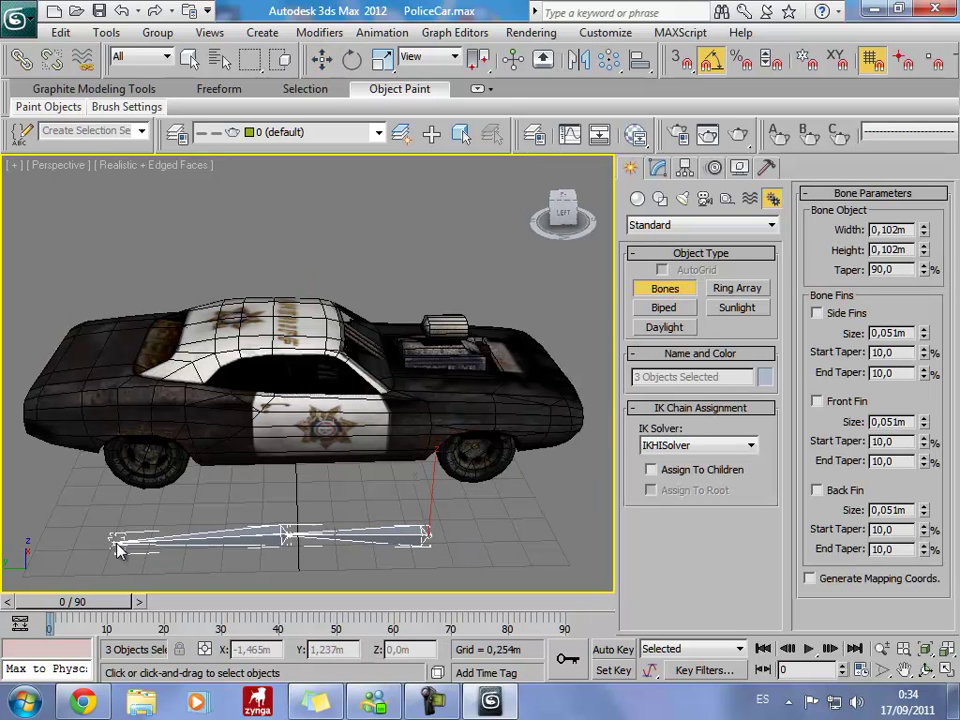
pyautogui.rightClick(120, 545)
# Select Bone001, apply Delete, and change the viewport to the Left side view.
pyautogui.press('w')
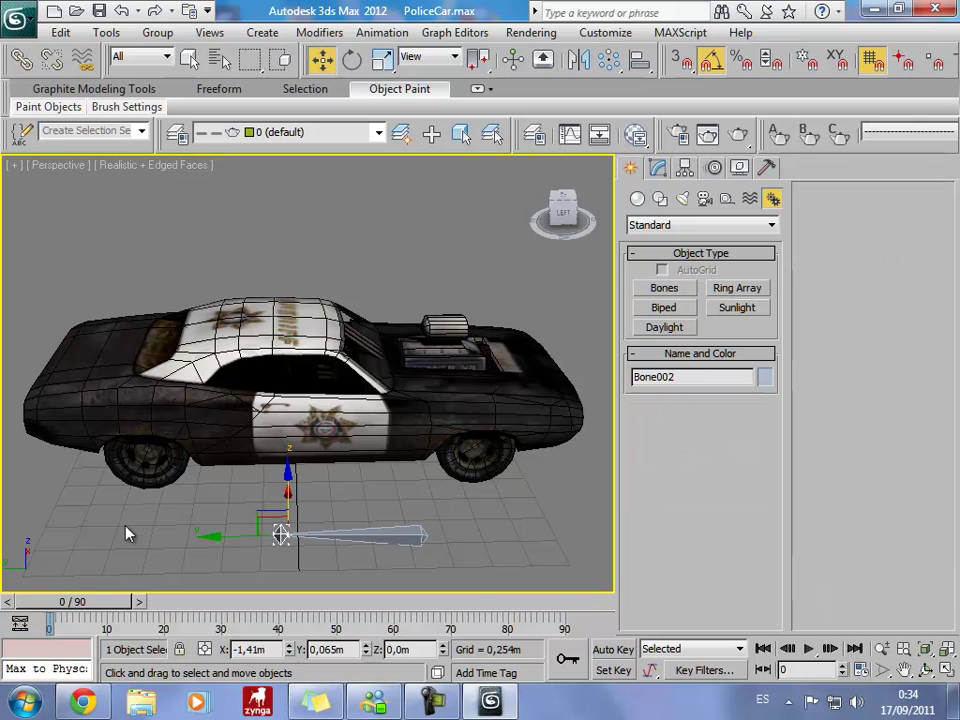
pyautogui.click(385, 528)
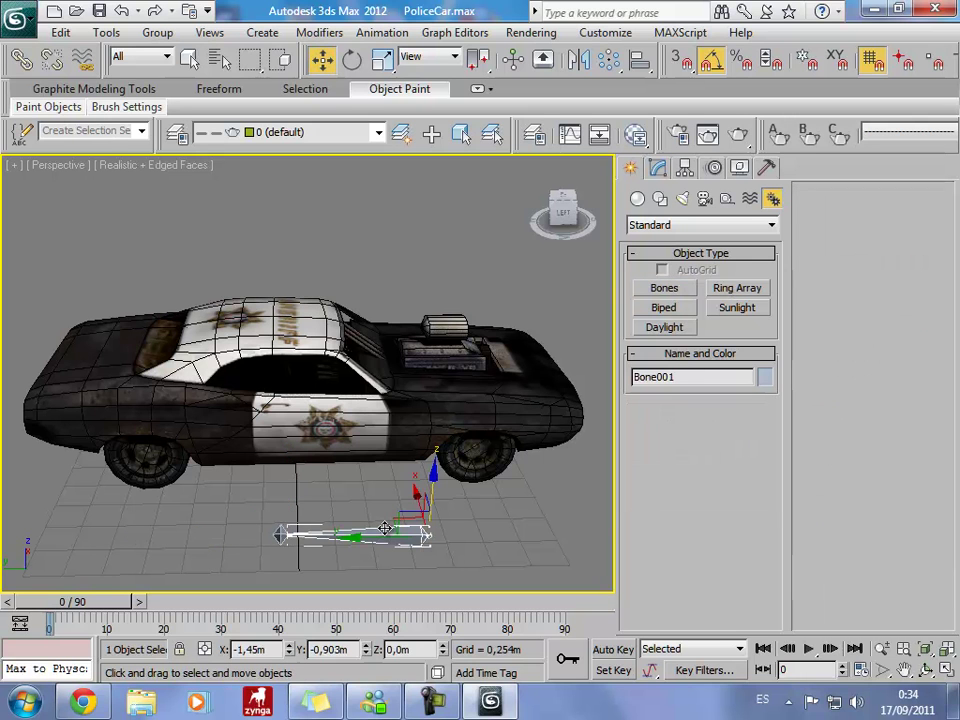
pyautogui.press('Delete')
pyautogui.press('f')
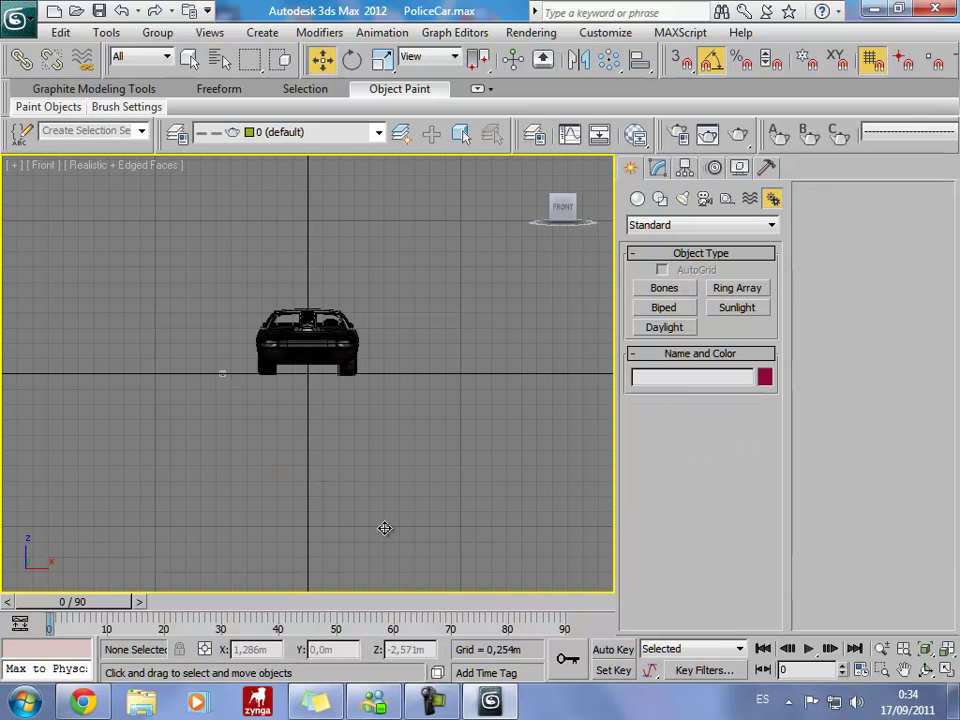
pyautogui.click(540, 213)
pyautogui.moveTo(536, 293); pyautogui.dragTo(519, 334, button='middle')
pyautogui.scroll(4, 519, 334)
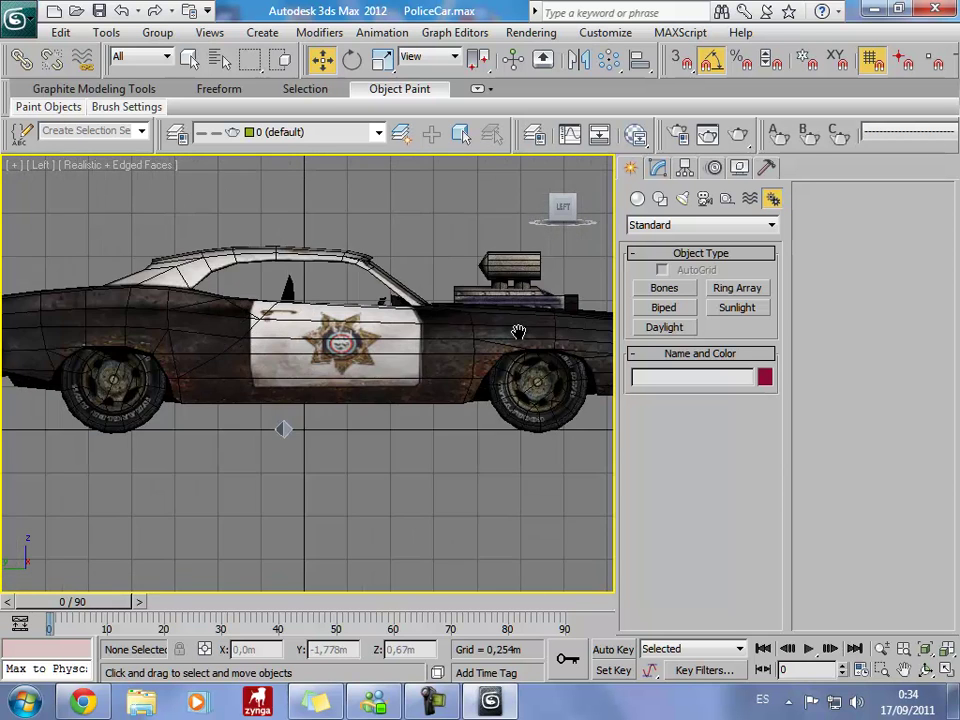
pyautogui.scroll(2, 519, 334)
# Move Bone002 up to sit just above the car roof at Z 1.333 m.
pyautogui.click(276, 452)
pyautogui.moveTo(298, 422)
pyautogui.mouseDown()
pyautogui.moveTo(372, 113)
pyautogui.moveTo(398, 188)
pyautogui.mouseUp()
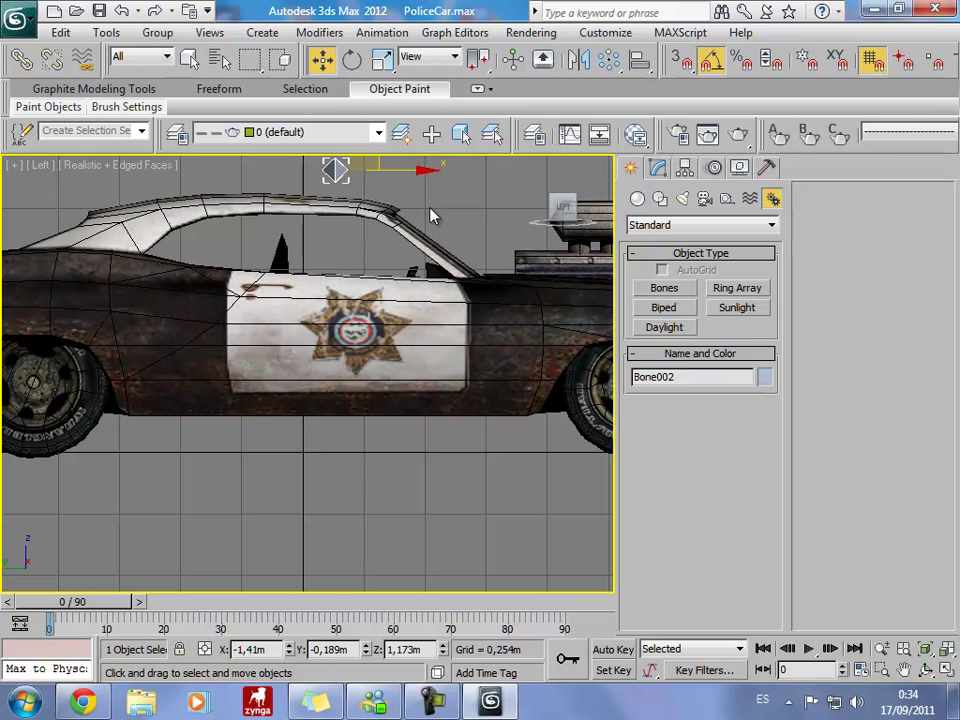
pyautogui.moveTo(398, 188); pyautogui.dragTo(499, 349, button='middle')
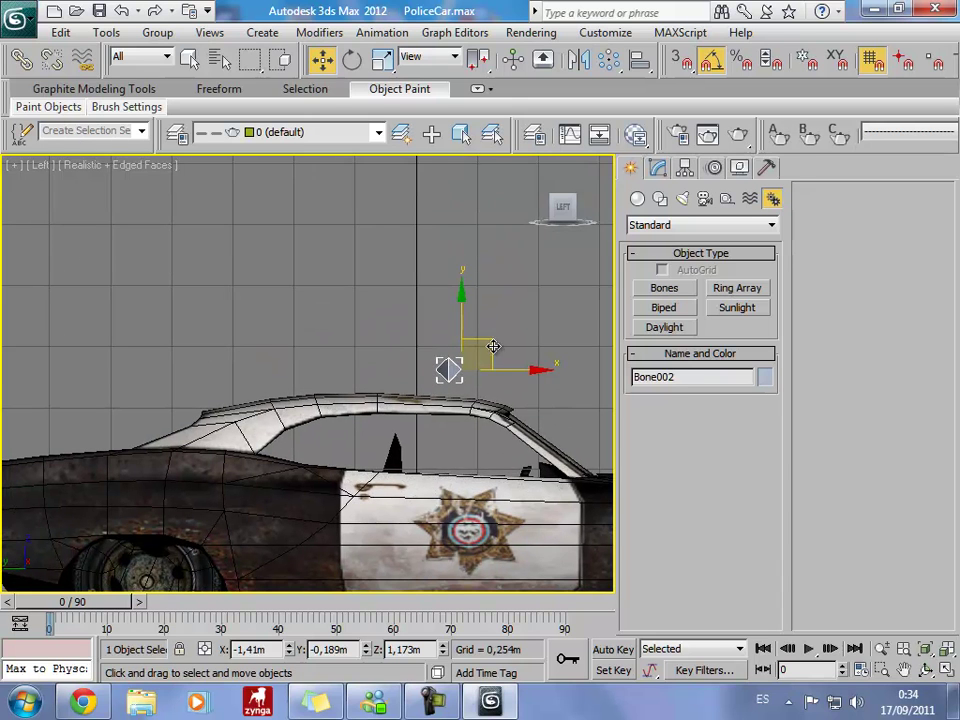
pyautogui.moveTo(494, 348); pyautogui.dragTo(451, 310)
pyautogui.scroll(-2, 456, 343)
pyautogui.scroll(-2, 441, 342)
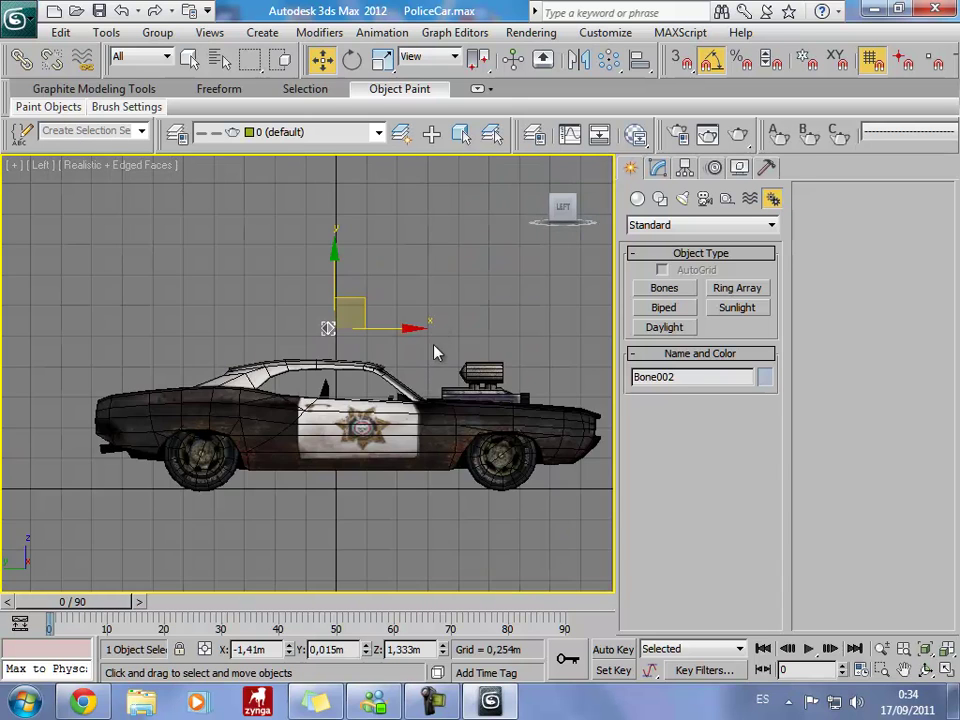
pyautogui.scroll(2, 432, 357)
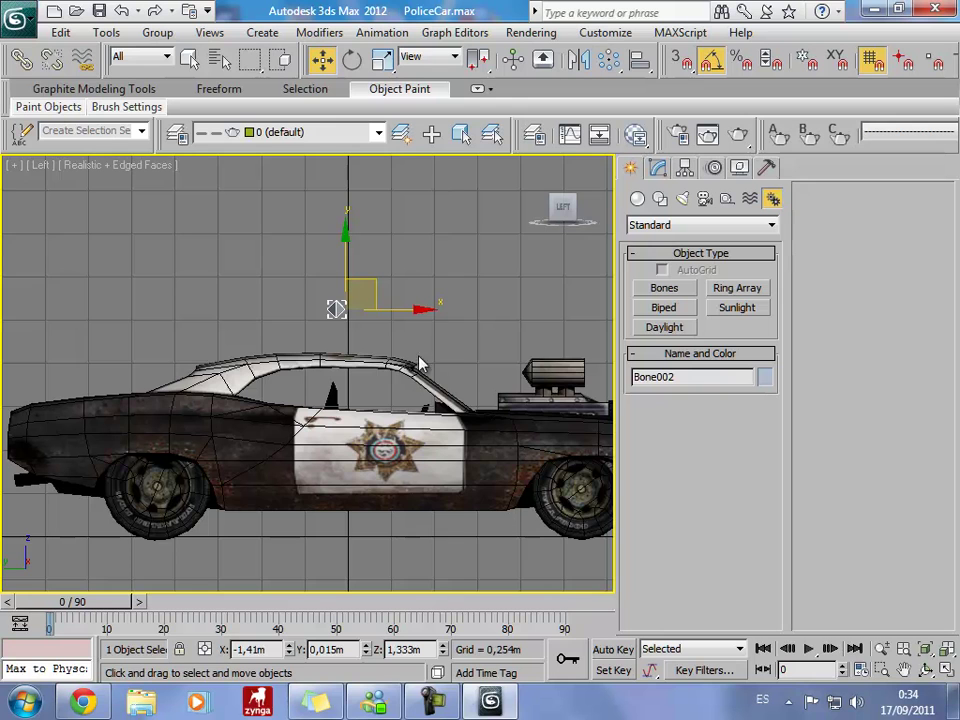
pyautogui.scroll(1, 450, 350)
pyautogui.scroll(-1, 458, 340)
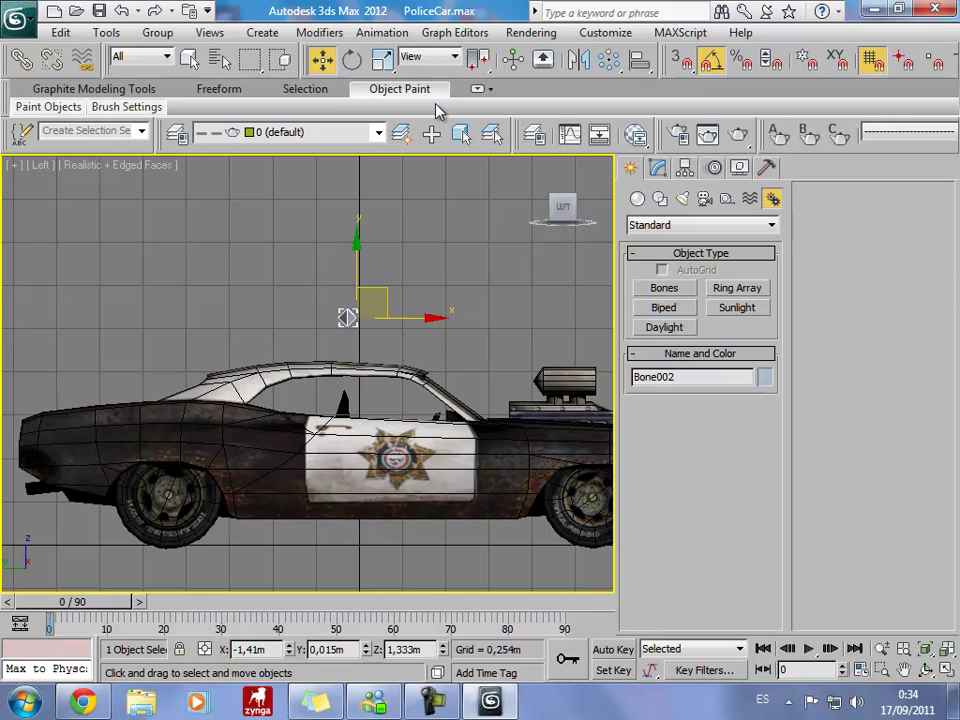
# Rotate Bone002, tilt the car body 45 degrees, then turn Bone002 -90 degrees on Z.
pyautogui.click(355, 62)
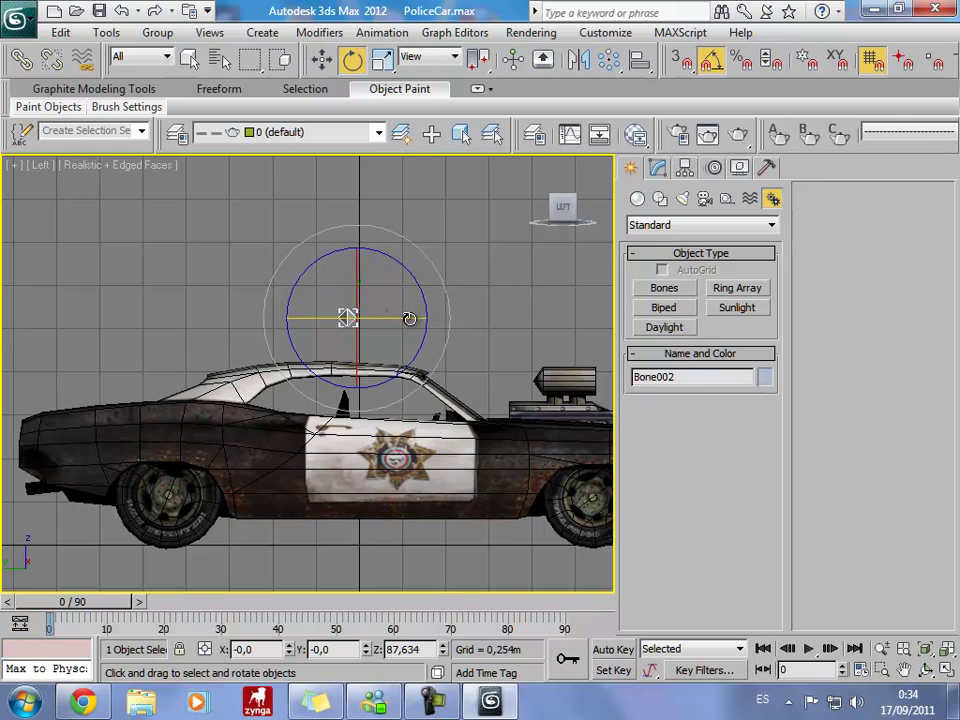
pyautogui.moveTo(391, 323); pyautogui.dragTo(443, 344)
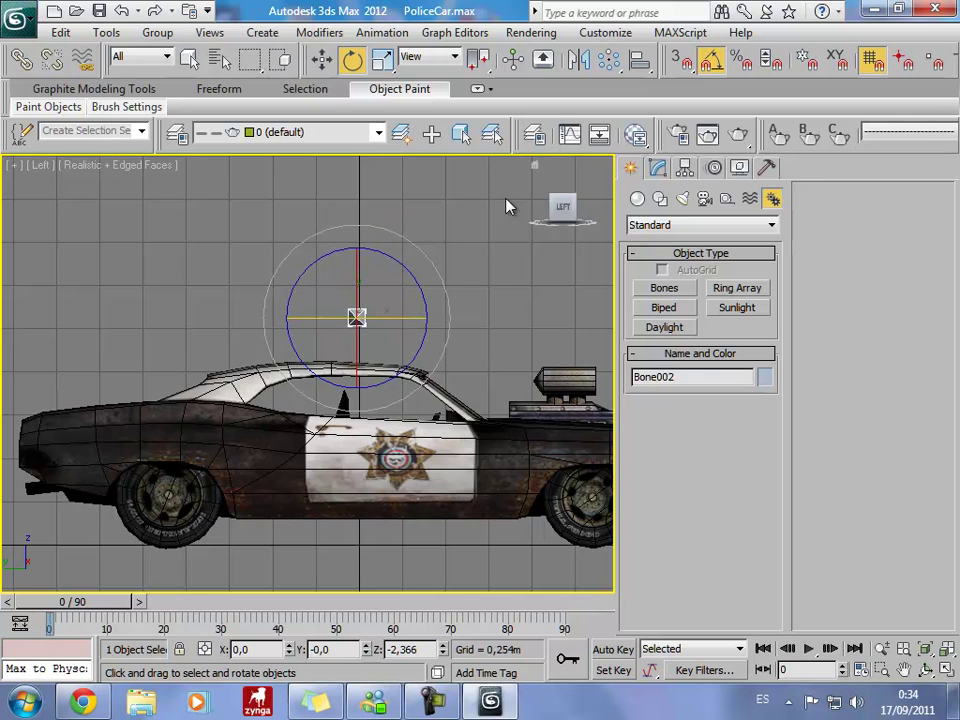
pyautogui.scroll(-1, 446, 349)
pyautogui.scroll(-2, 467, 360)
pyautogui.scroll(3, 476, 368)
pyautogui.click(476, 368)
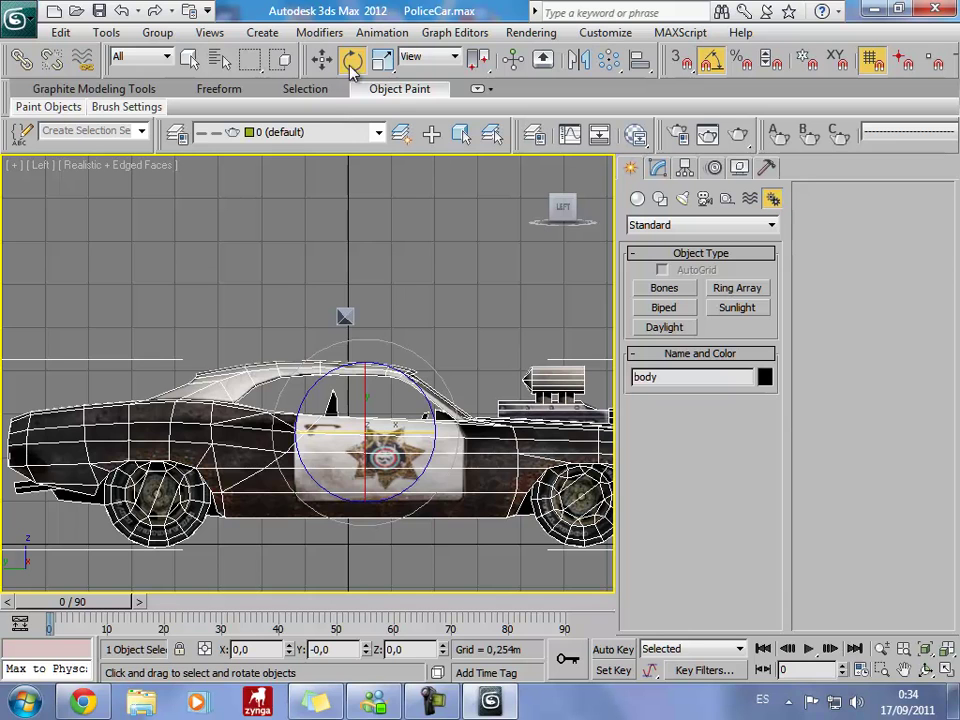
pyautogui.moveTo(412, 380)
pyautogui.mouseDown()
pyautogui.moveTo(532, 494)
pyautogui.moveTo(510, 392)
pyautogui.mouseUp()
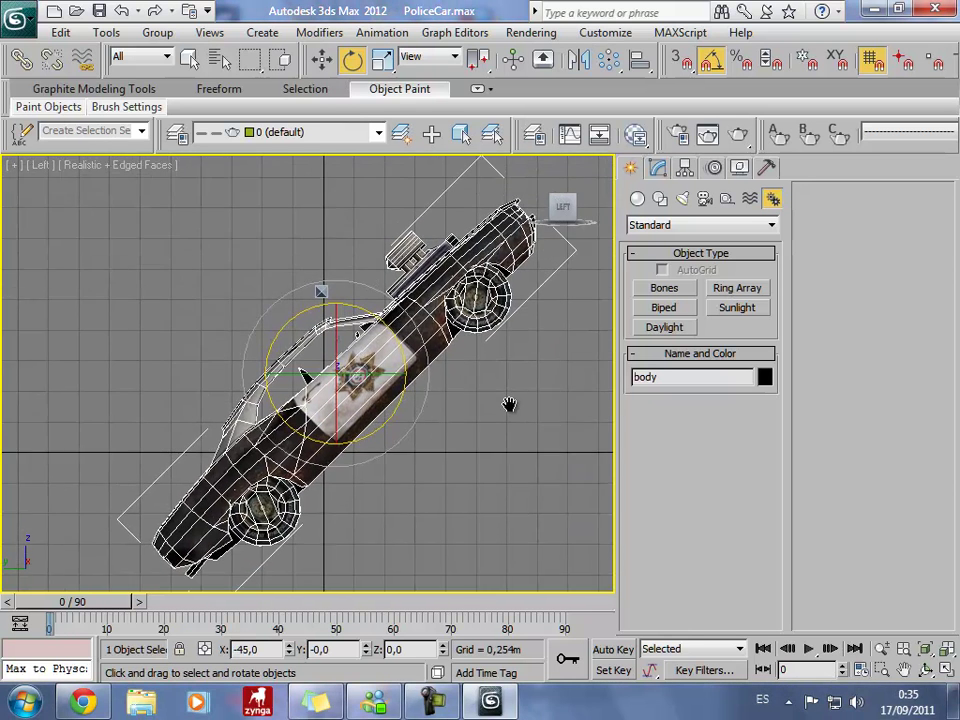
pyautogui.click(323, 303)
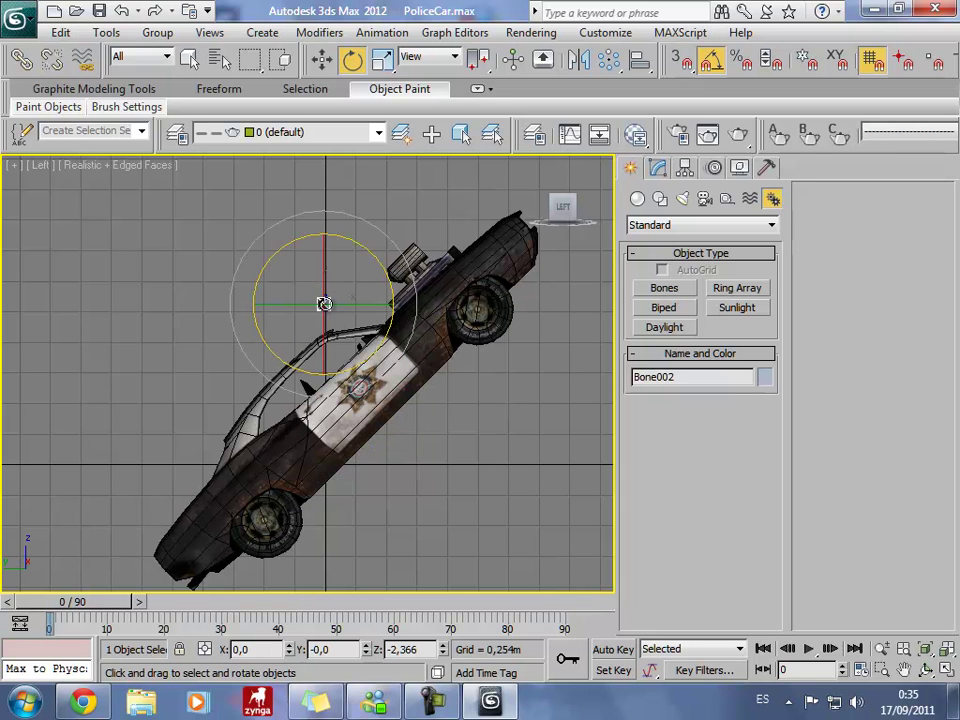
pyautogui.moveTo(376, 258); pyautogui.dragTo(381, 262)
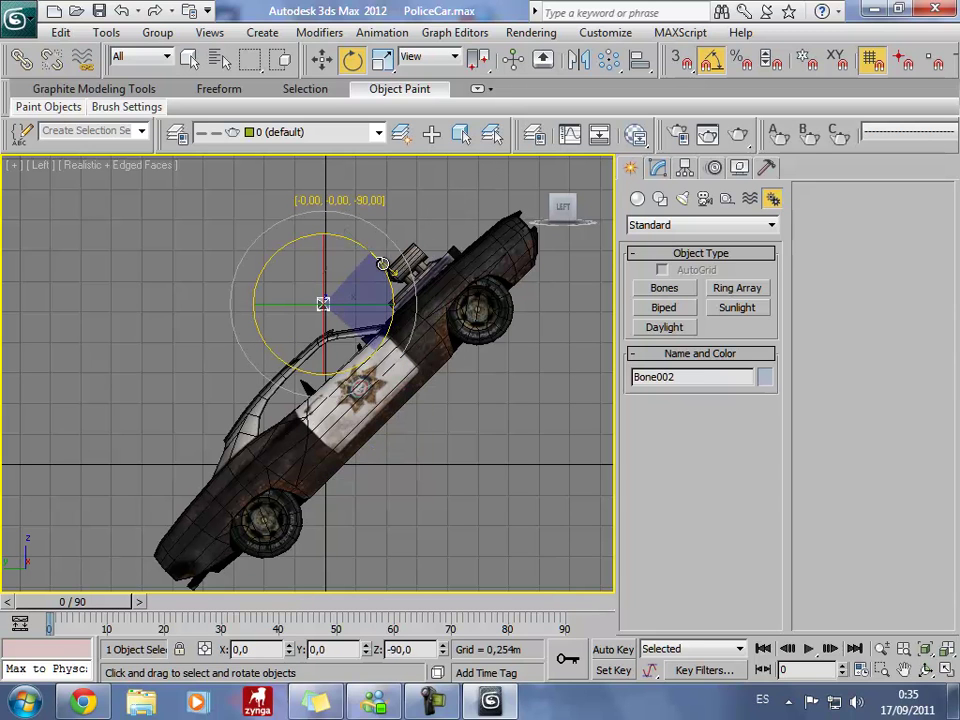
# Turn Bone002 45 degrees on Z and rotate the car body back to 0 degrees.
pyautogui.click(344, 314)
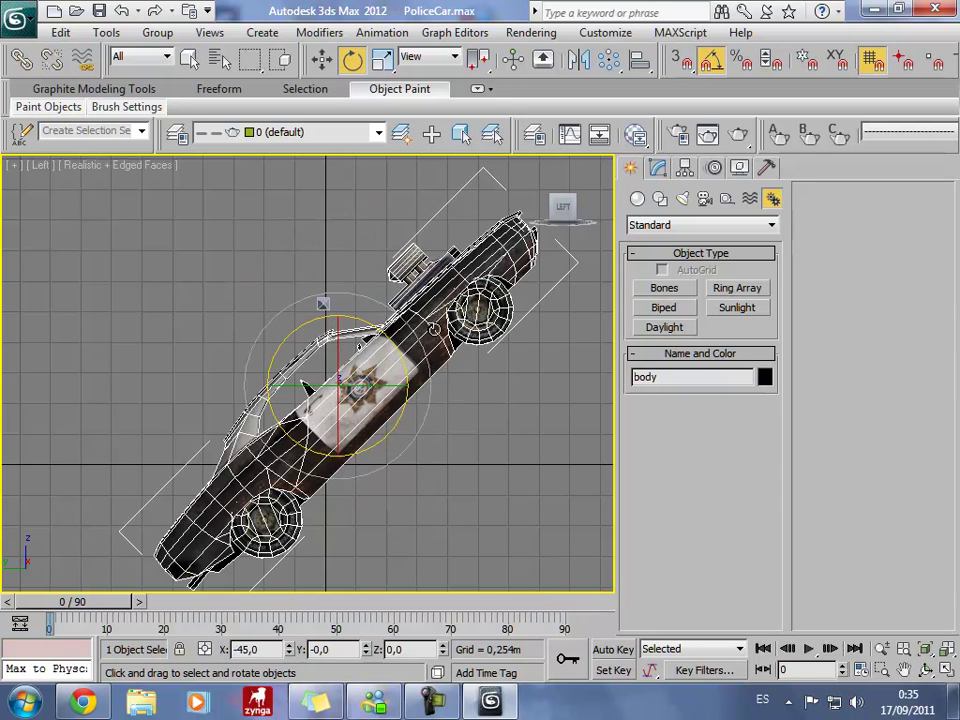
pyautogui.click(323, 303)
pyautogui.moveTo(324, 236); pyautogui.dragTo(386, 272)
pyautogui.click(305, 388)
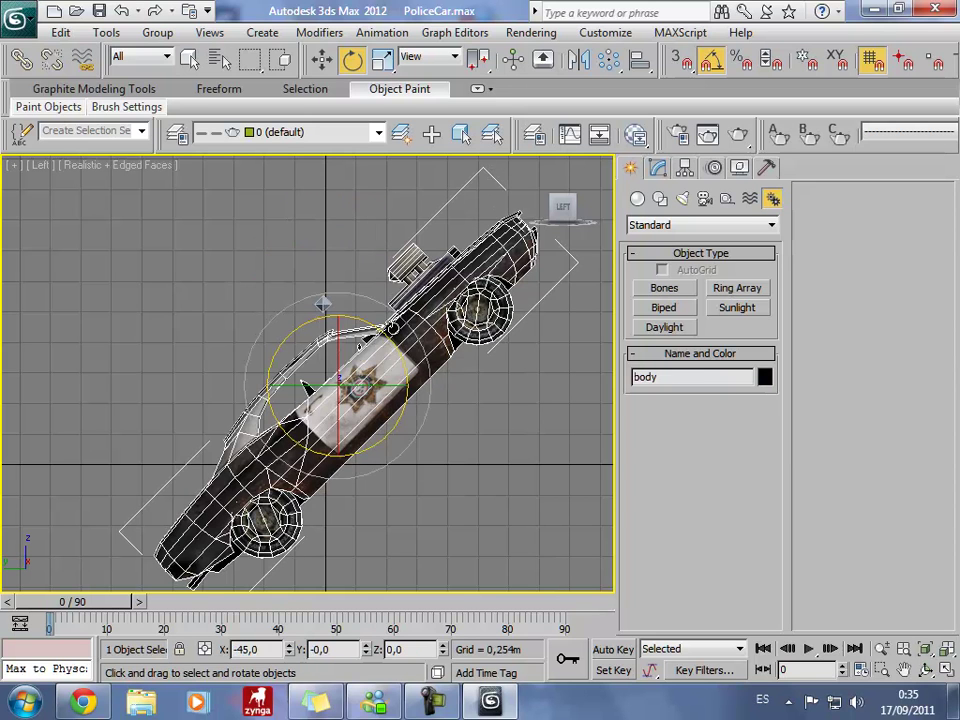
pyautogui.moveTo(387, 333); pyautogui.dragTo(440, 310)
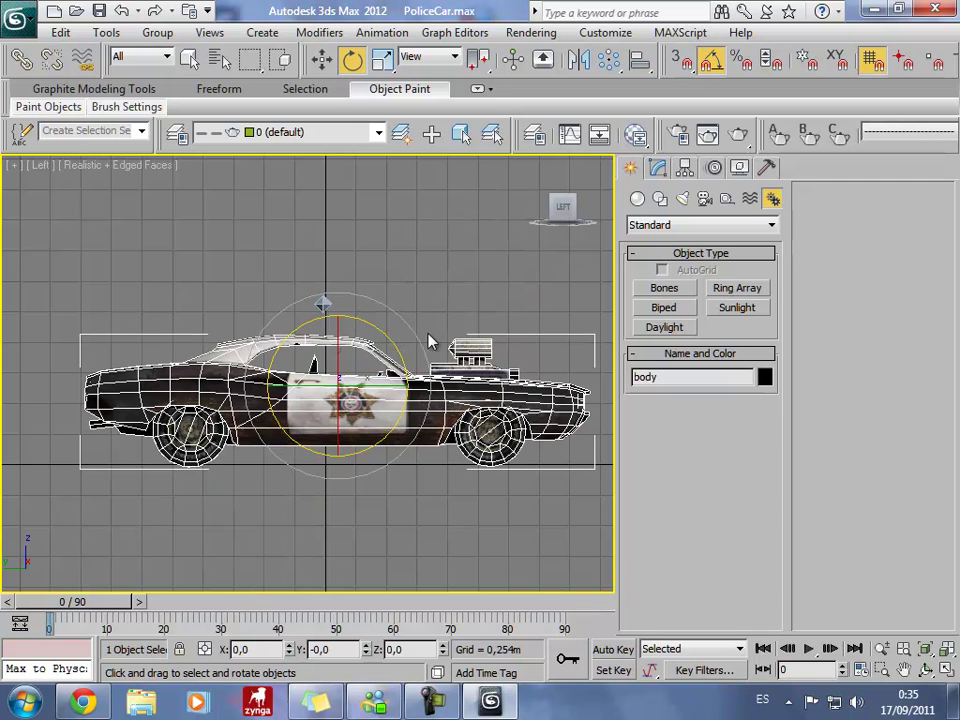
pyautogui.moveTo(440, 309); pyautogui.dragTo(453, 360, button='middle')
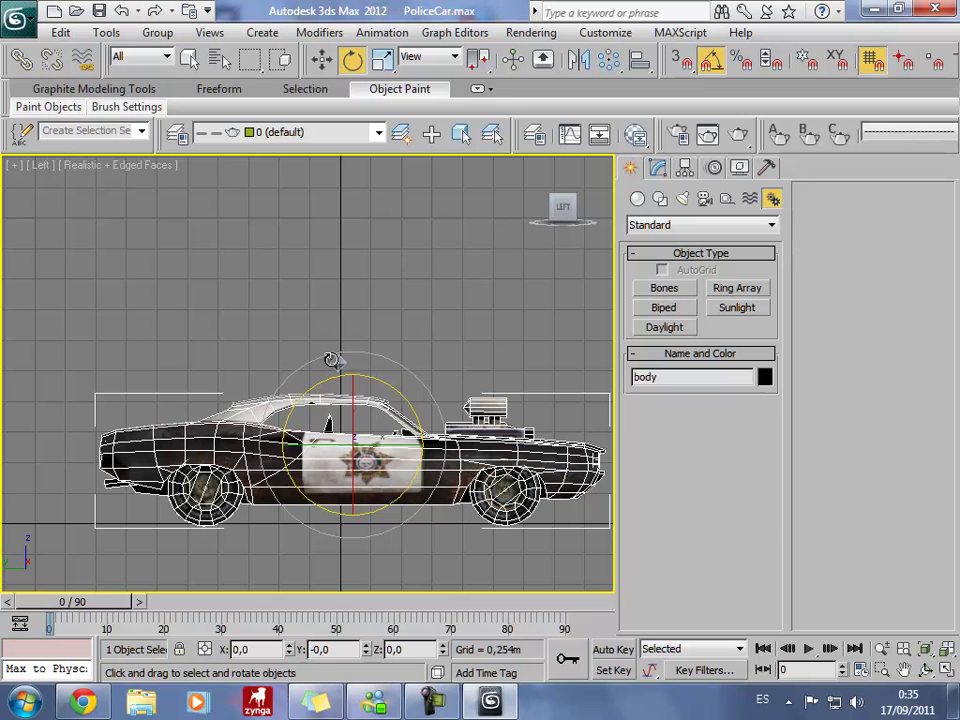
# Flip the car body 180° on X, rotate Bone002 to 135° about X, then undo that rotation.
pyautogui.moveTo(300, 392); pyautogui.dragTo(318, 396)
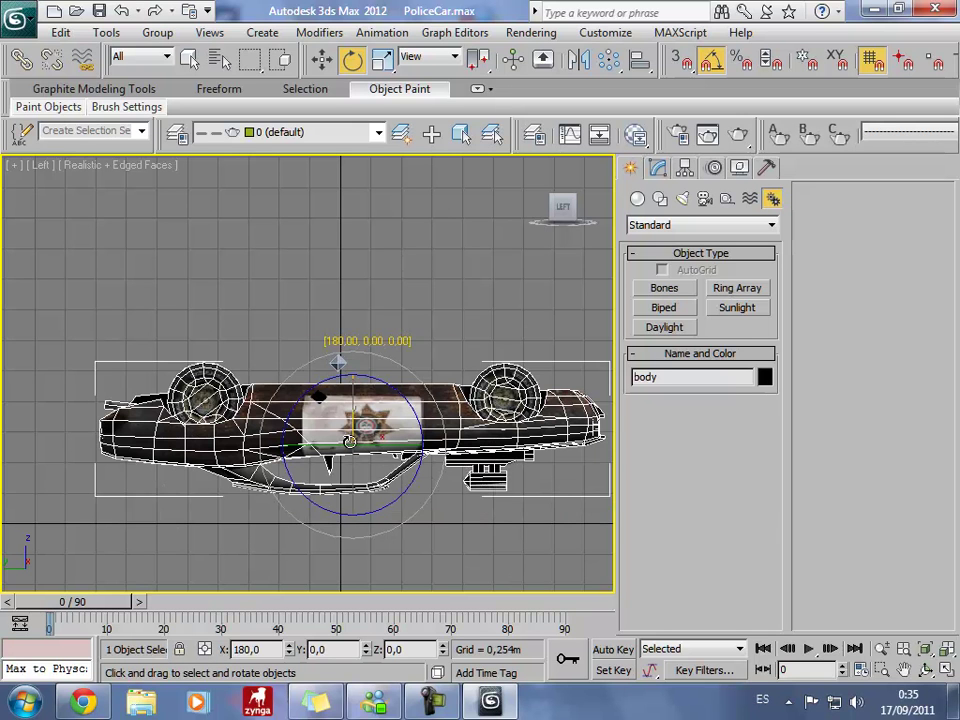
pyautogui.moveTo(409, 334); pyautogui.dragTo(416, 349, button='middle')
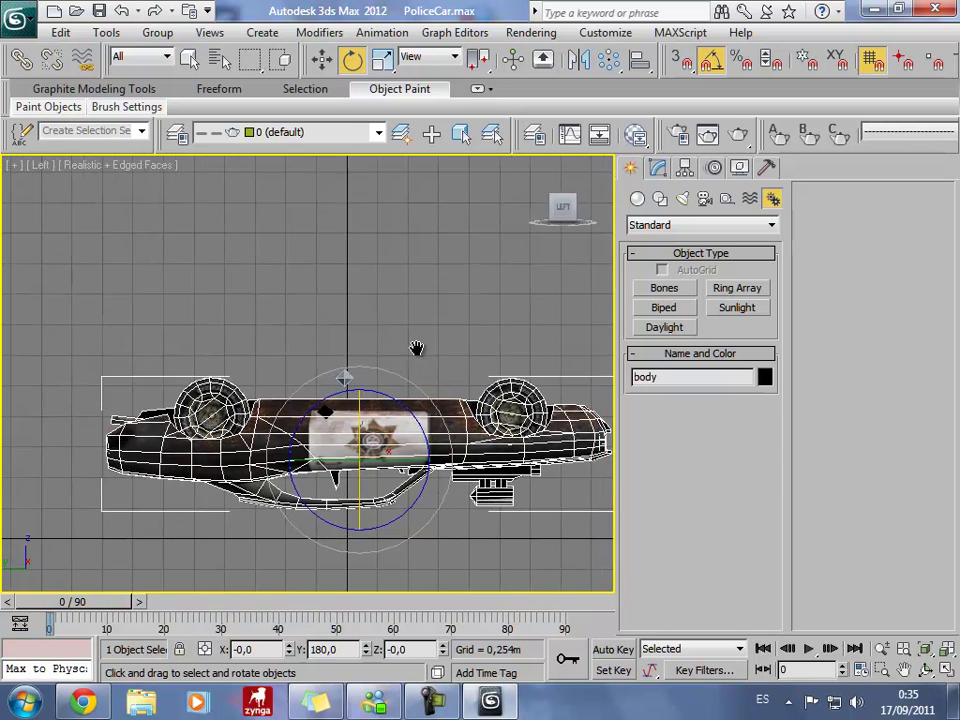
pyautogui.click(343, 383)
pyautogui.moveTo(343, 379); pyautogui.dragTo(346, 390)
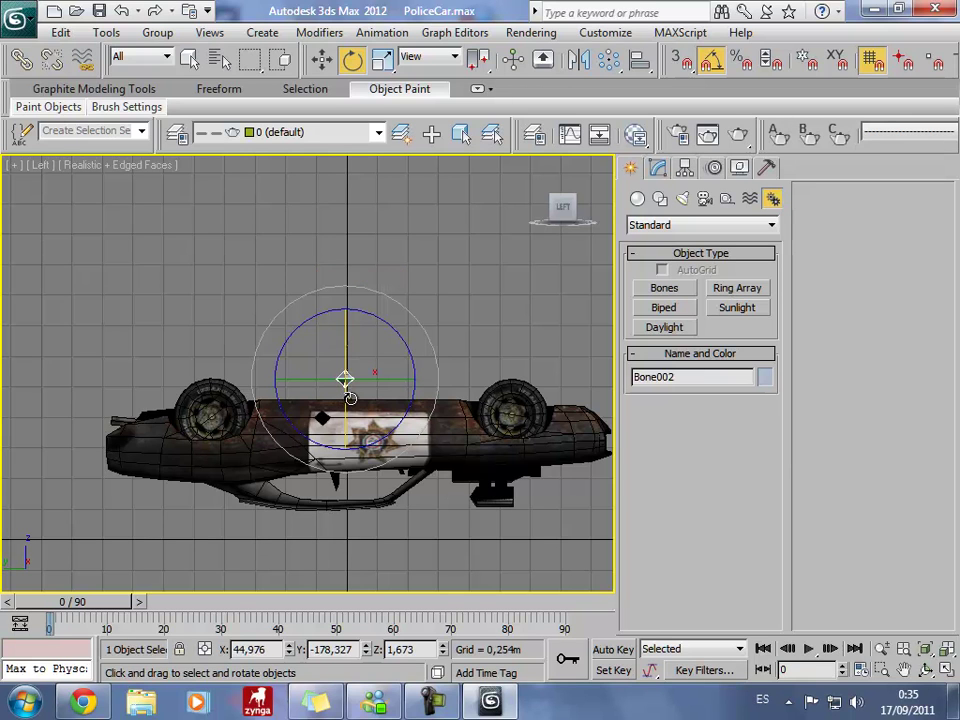
pyautogui.moveTo(456, 540); pyautogui.dragTo(456, 512, button='middle')
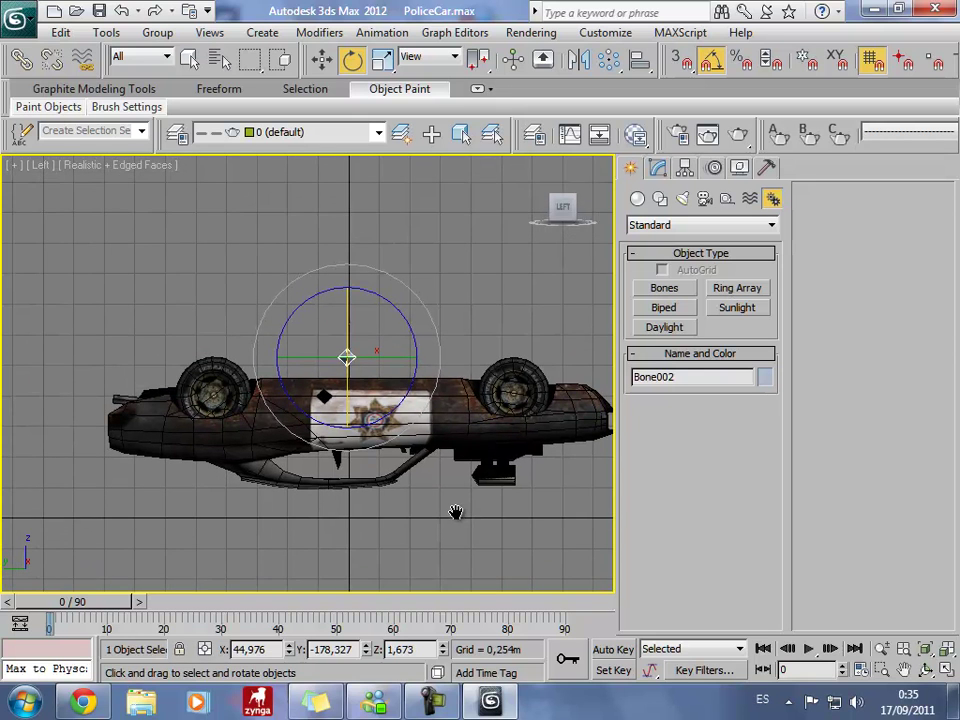
pyautogui.hotkey('ctrl', 'z')
pyautogui.hotkey('ctrl', 'z')
pyautogui.hotkey('ctrl', 'y')
pyautogui.hotkey('ctrl', 'y')
pyautogui.hotkey('ctrl', 'z')
# Rotate the car body back upright by -180° and reselect Bone002 above the roof.
pyautogui.click(408, 440)
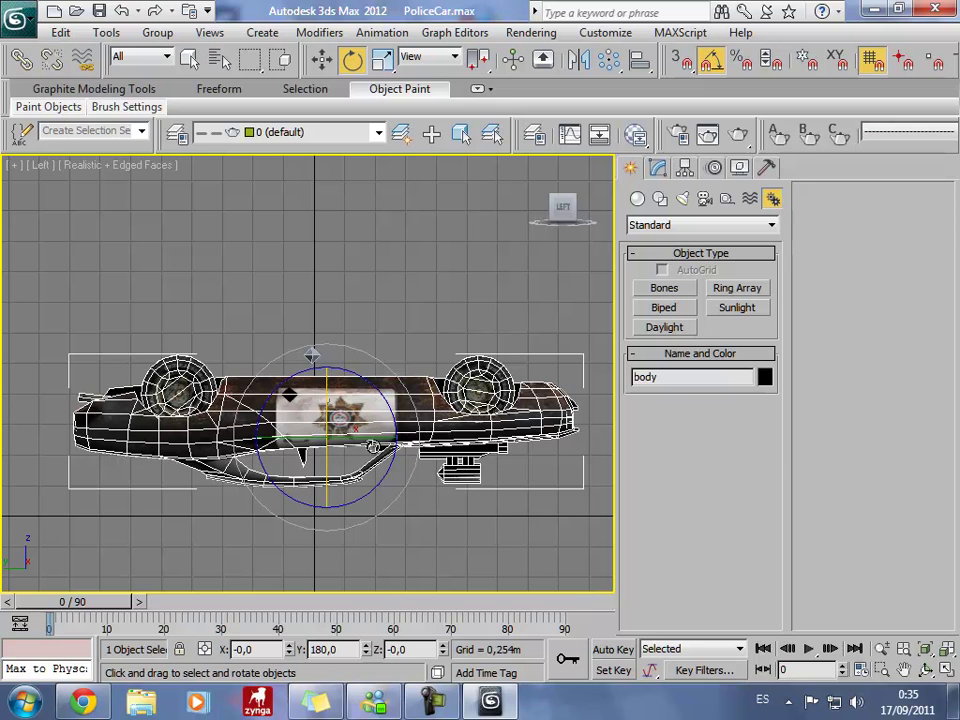
pyautogui.moveTo(328, 420); pyautogui.dragTo(334, 385)
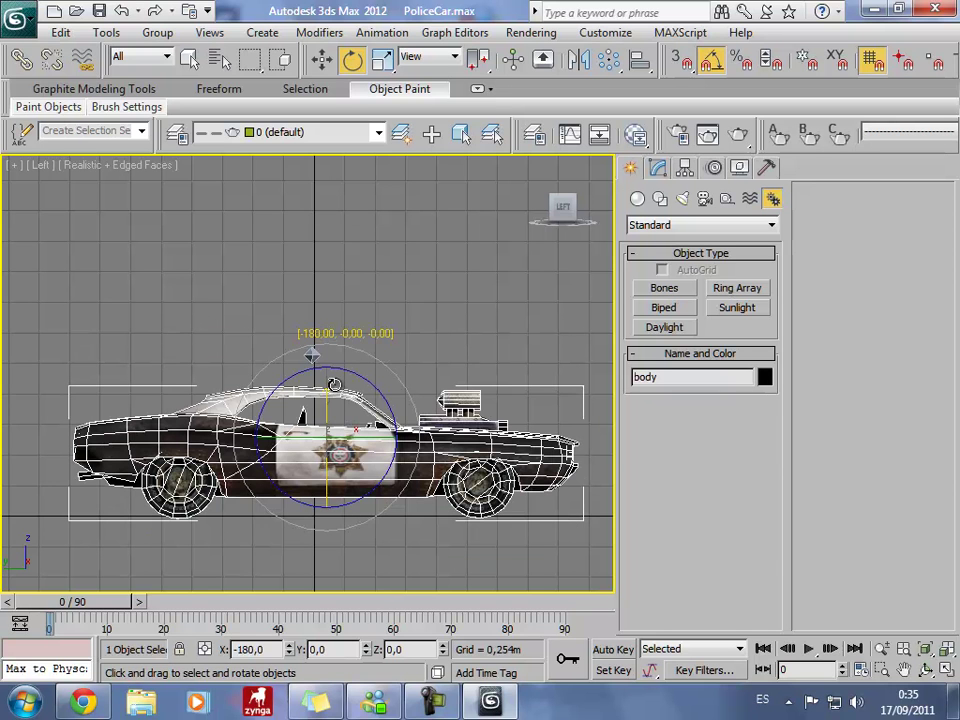
pyautogui.moveTo(448, 386)
pyautogui.mouseDown(button='middle')
pyautogui.moveTo(507, 325)
pyautogui.moveTo(465, 323)
pyautogui.mouseUp(button='middle')
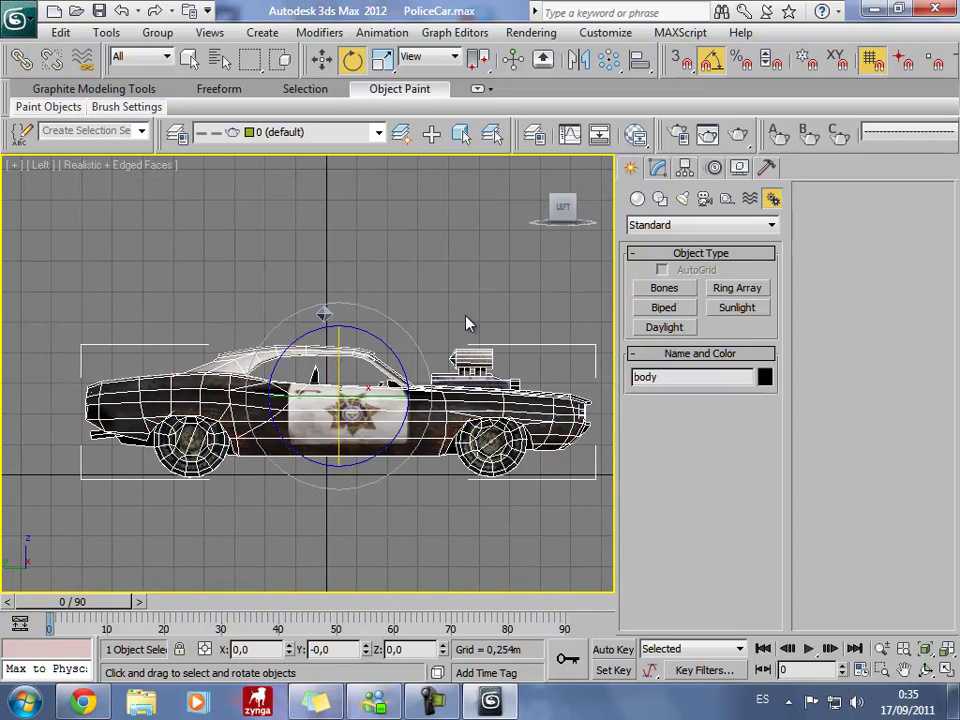
pyautogui.click(463, 286)
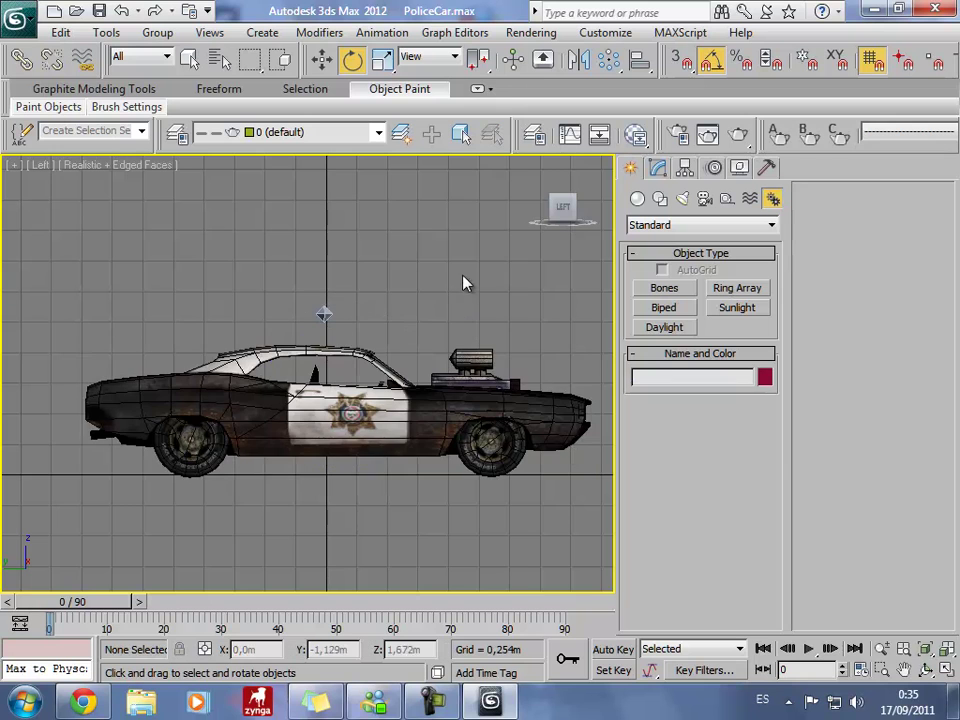
pyautogui.moveTo(437, 279); pyautogui.dragTo(437, 318, button='middle')
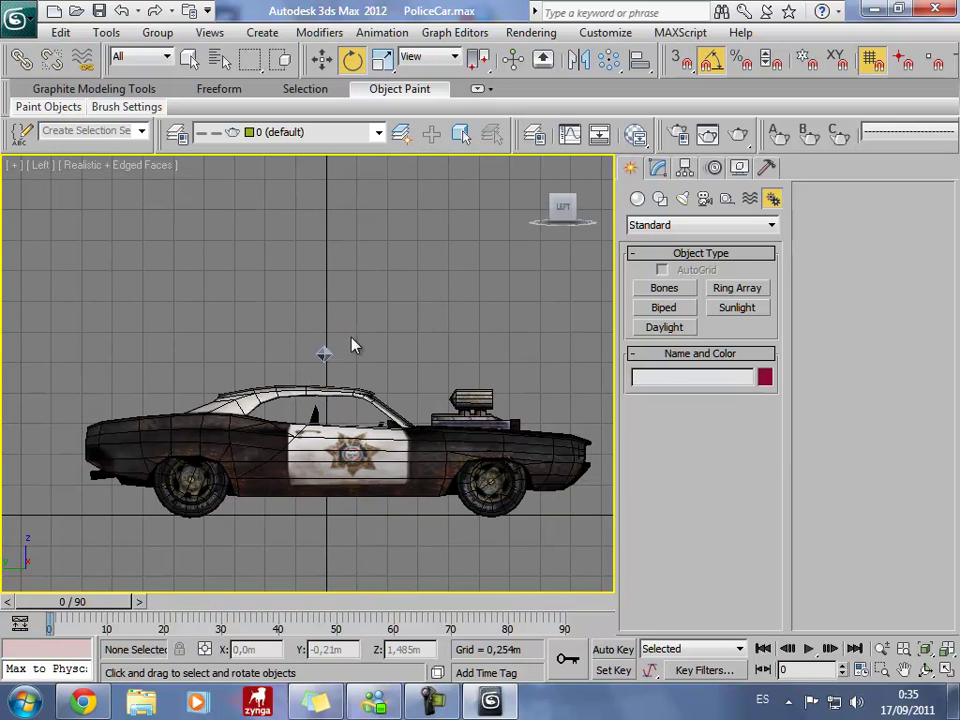
pyautogui.click(327, 355)
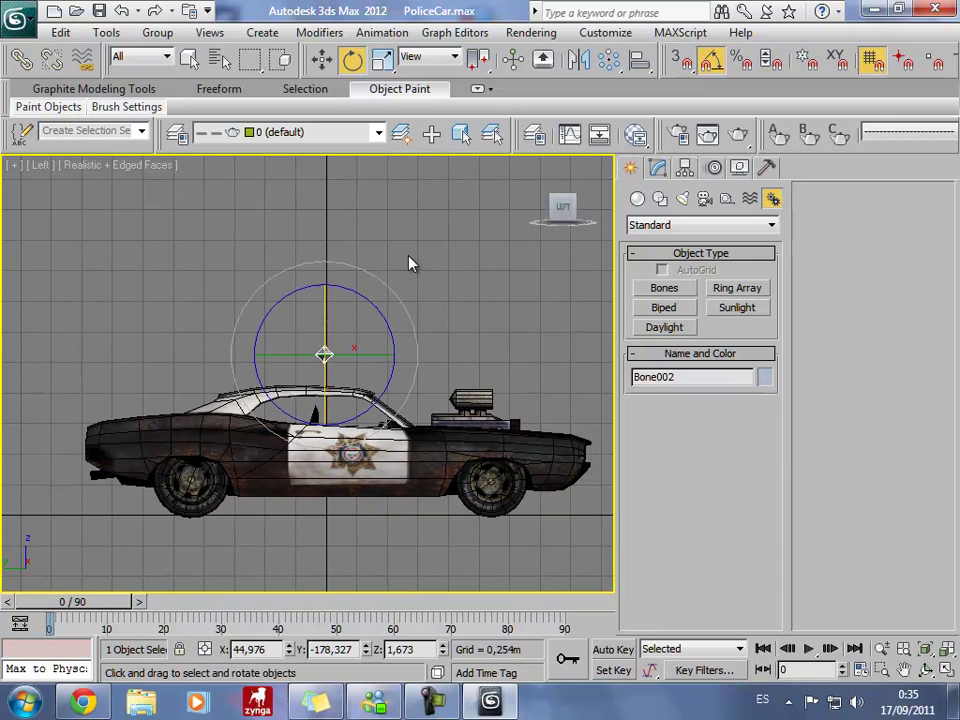
pyautogui.moveTo(470, 303)
pyautogui.mouseDown(button='middle')
pyautogui.moveTo(379, 261)
pyautogui.moveTo(418, 253)
pyautogui.moveTo(471, 285)
pyautogui.mouseUp(button='middle')
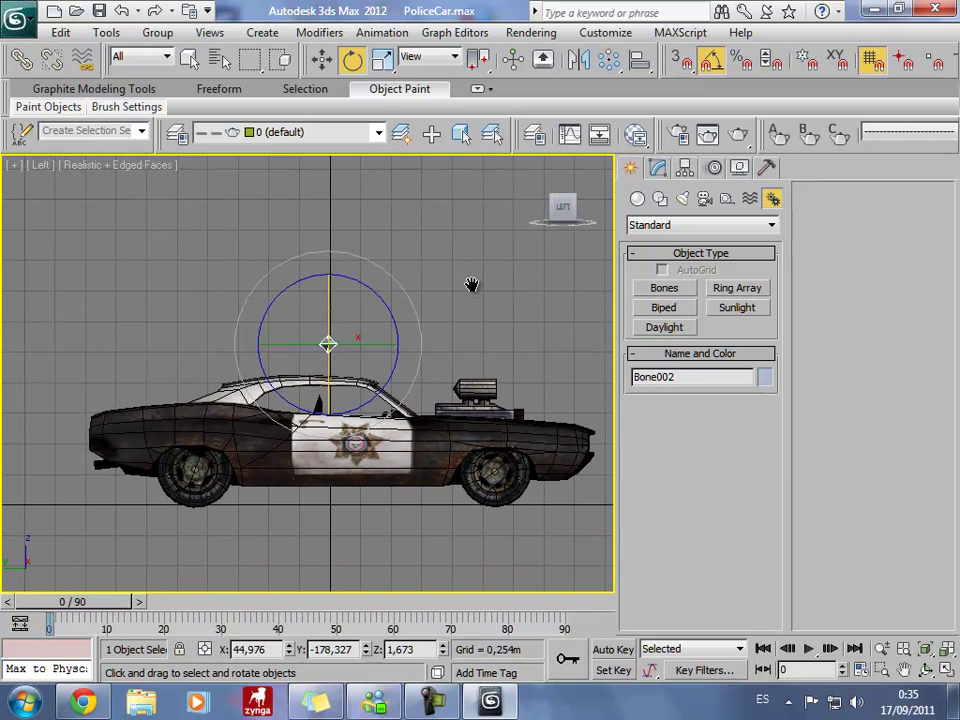
# Delete Bone002 from above the car roof and minimize 3ds Max to the desktop.
pyautogui.press('Delete')
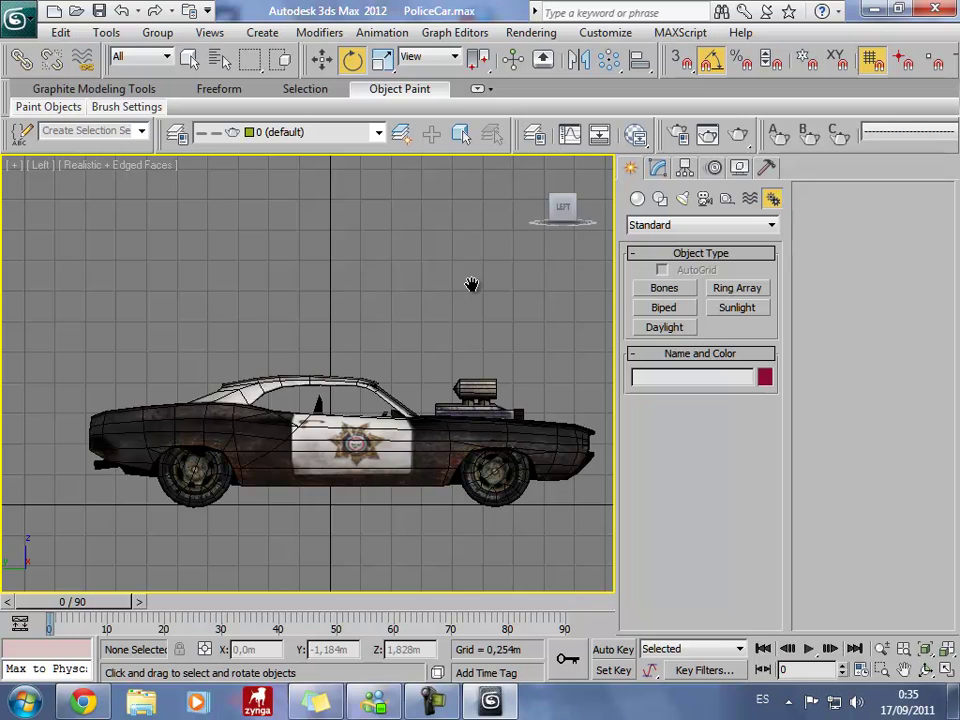
pyautogui.scroll(-5, 340, 235)
pyautogui.scroll(3, 332, 229)
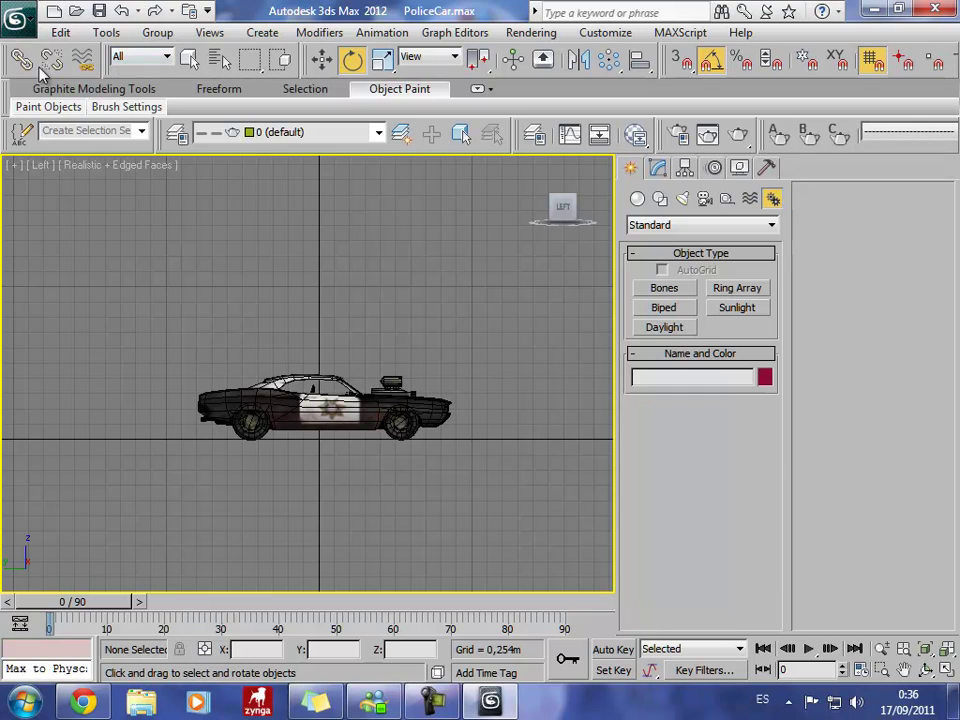
pyautogui.click(16, 32)
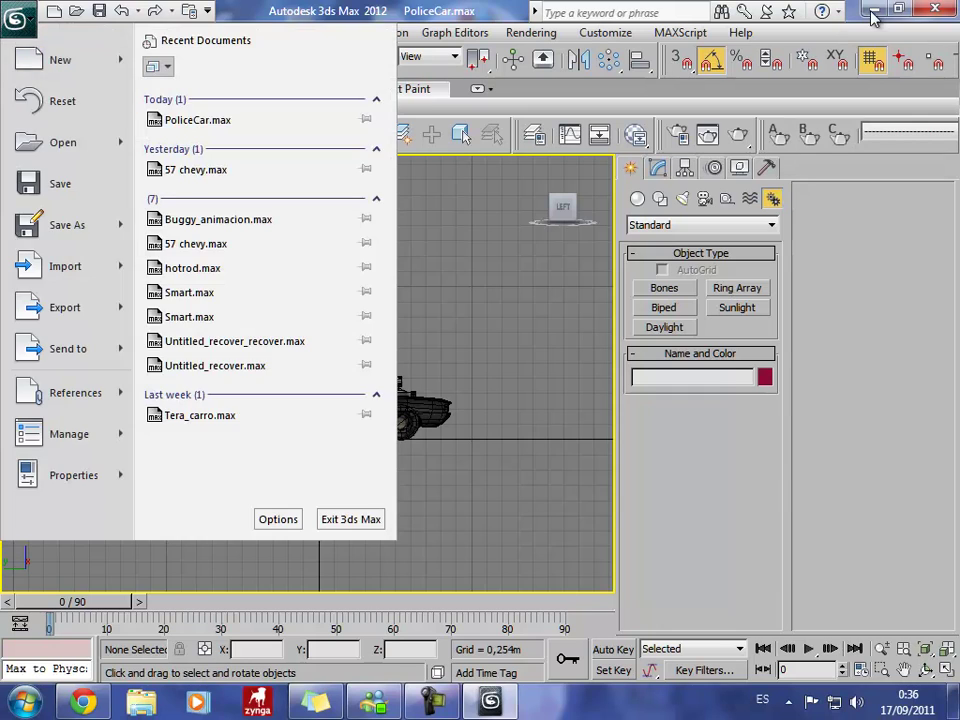
pyautogui.click(873, 9)
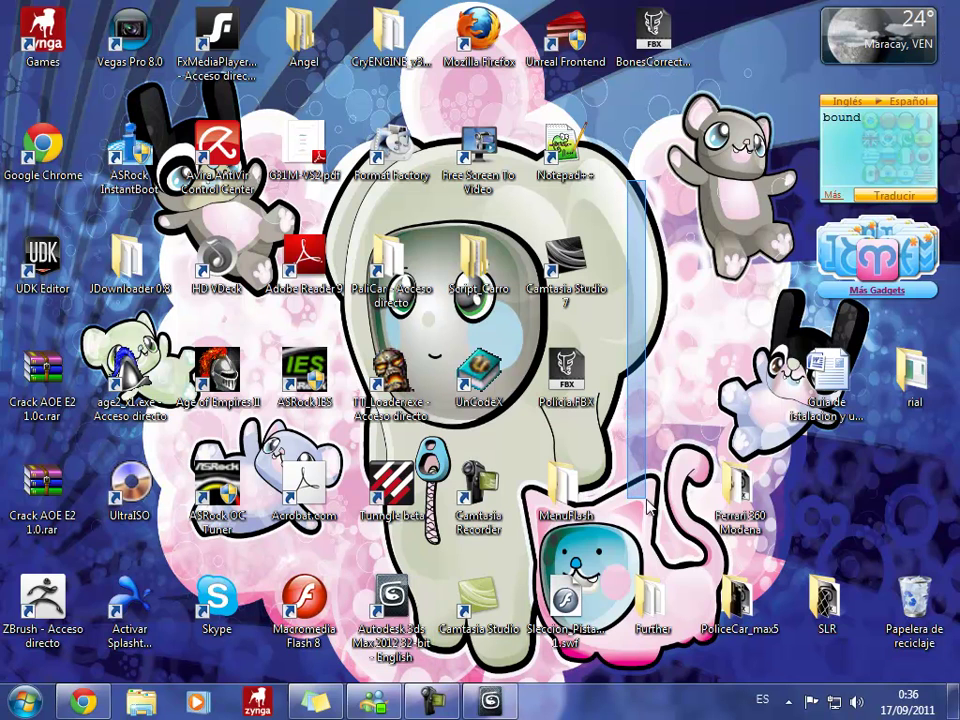
# Select the BonesCorrectos.FBX icon on the desktop, then restore 3ds Max from the taskbar.
pyautogui.click(658, 536)
pyautogui.click(665, 43)
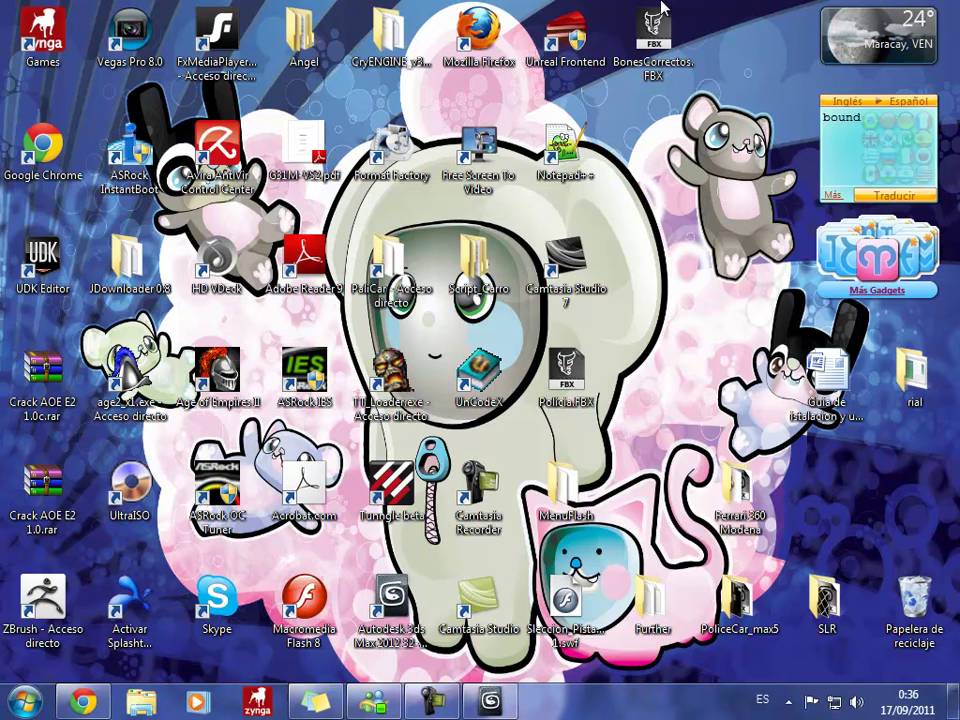
pyautogui.moveTo(618, 135); pyautogui.dragTo(641, 522)
pyautogui.moveTo(666, 138)
pyautogui.mouseDown()
pyautogui.moveTo(642, 526)
pyautogui.moveTo(642, 396)
pyautogui.mouseUp()
pyautogui.click(490, 700)
# Start a new empty Untitled scene and pan until the home grid is in view.
pyautogui.moveTo(436, 702)
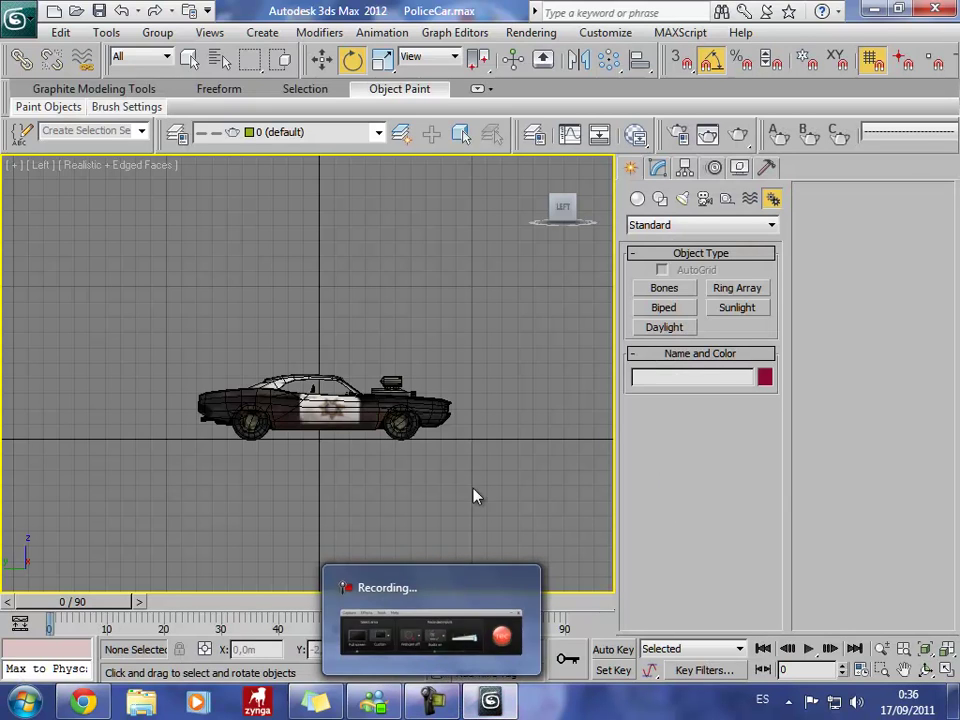
pyautogui.click(20, 14)
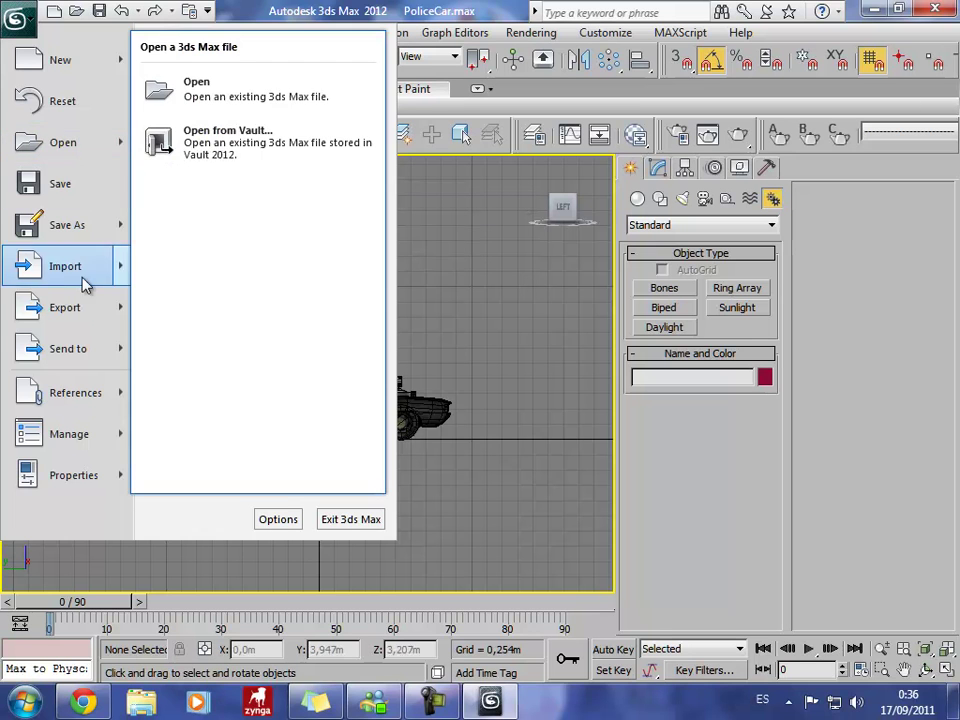
pyautogui.moveTo(80, 265)
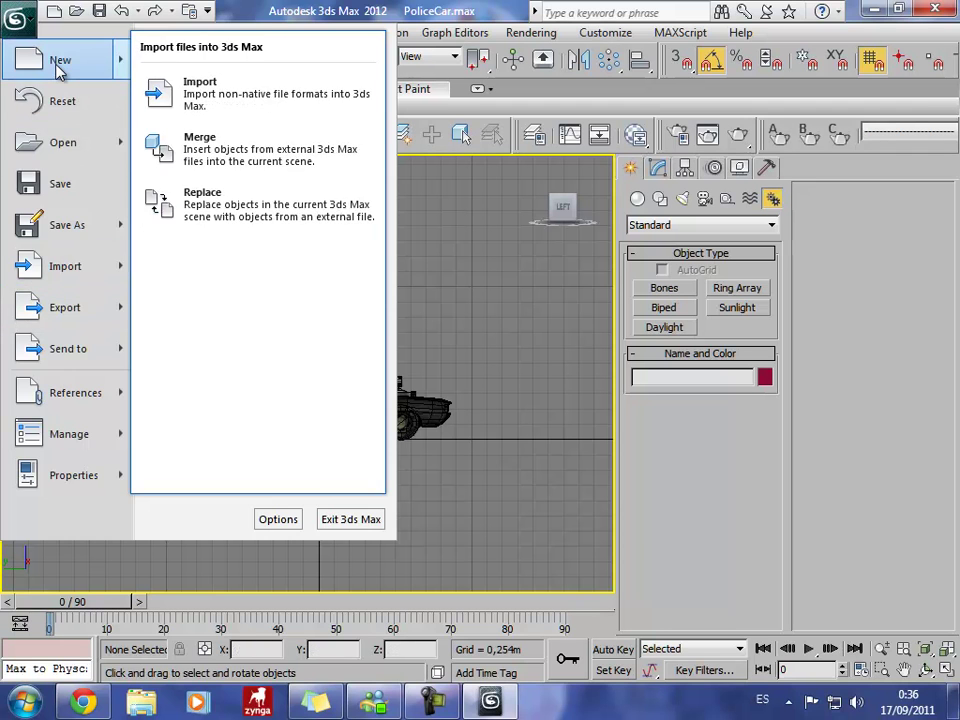
pyautogui.click(43, 55)
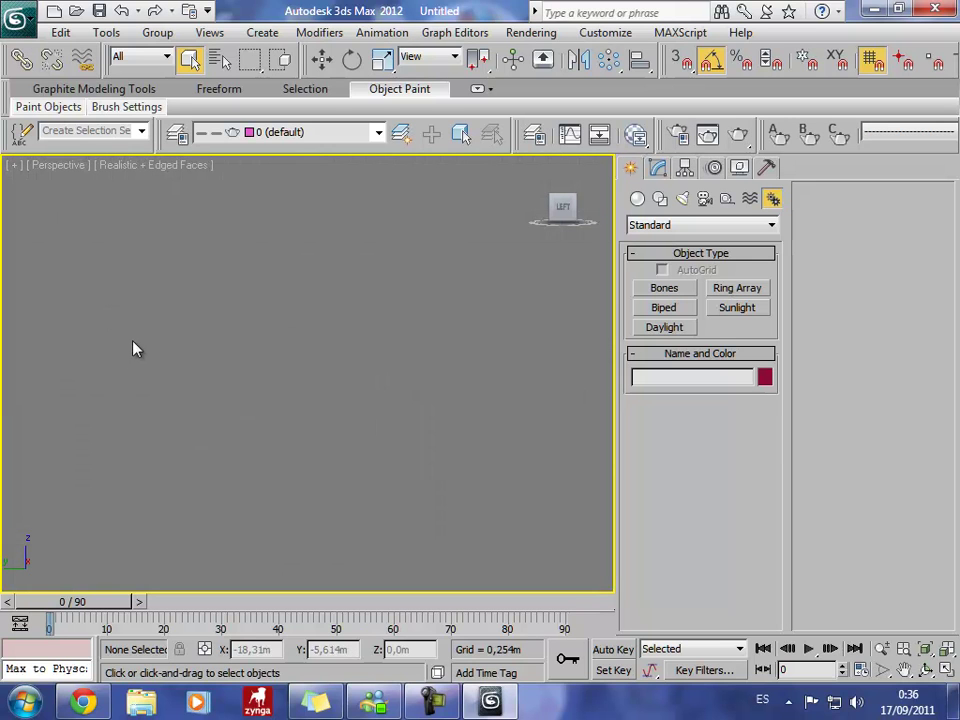
pyautogui.moveTo(139, 345)
pyautogui.mouseDown(button='middle')
pyautogui.moveTo(268, 267)
pyautogui.moveTo(228, 350)
pyautogui.mouseUp(button='middle')
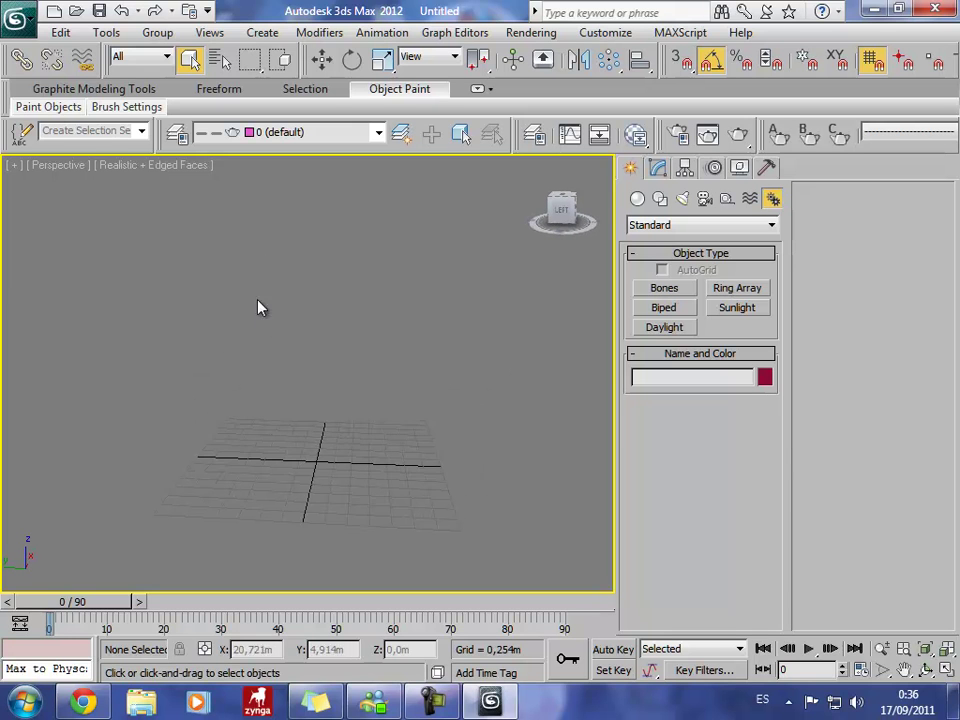
# Import BonesCorrectos.FBX from Escritorio, accepting the FBX import settings and dismissing the warnings.
pyautogui.click(18, 17)
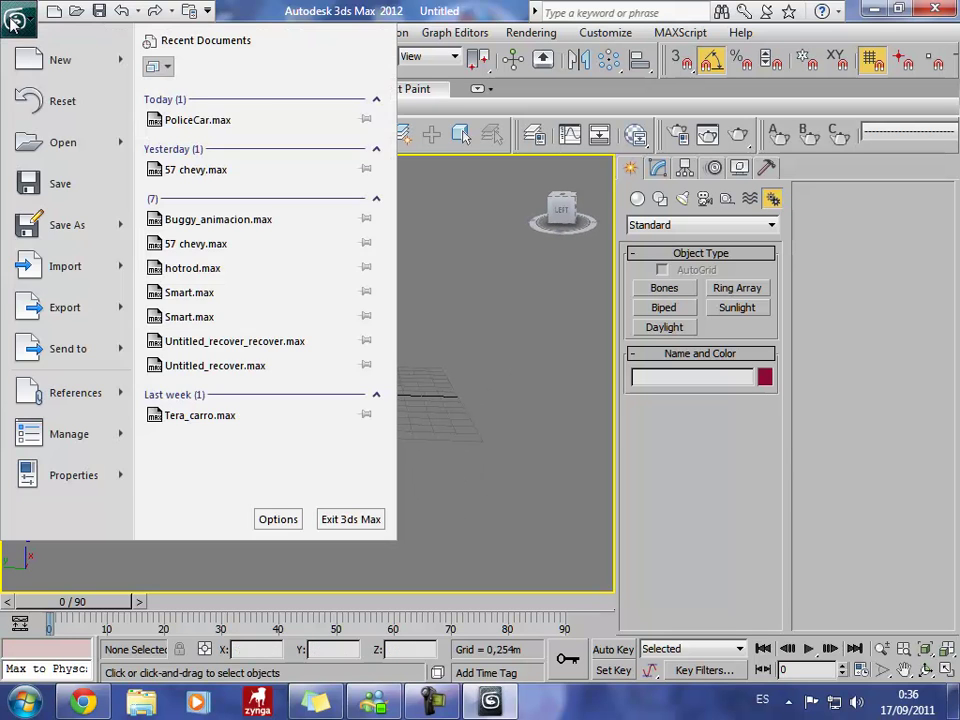
pyautogui.click(44, 278)
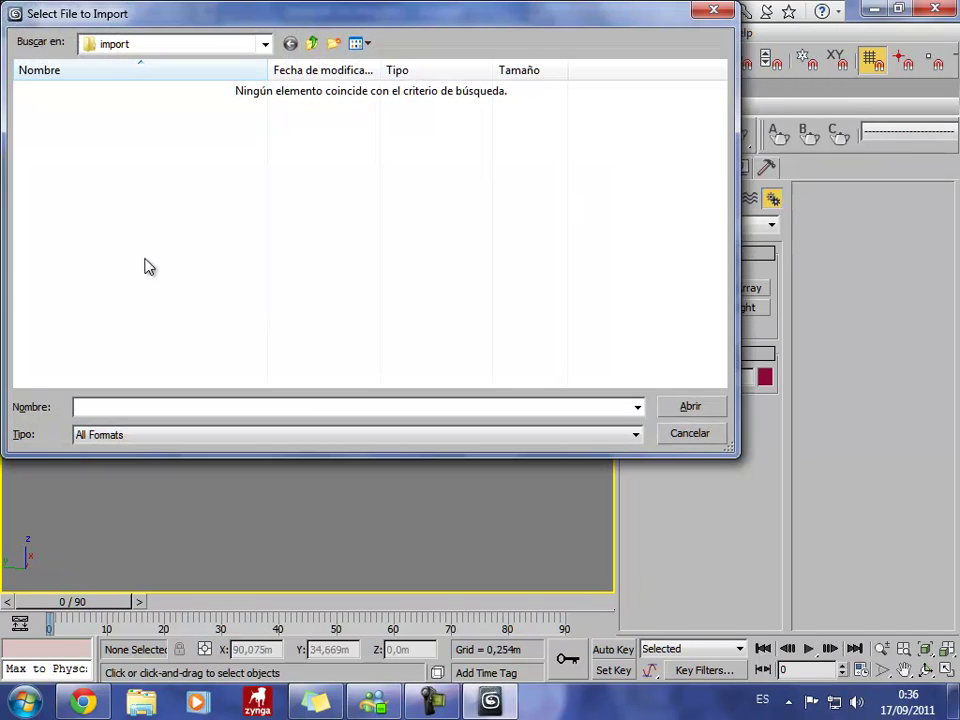
pyautogui.click(266, 45)
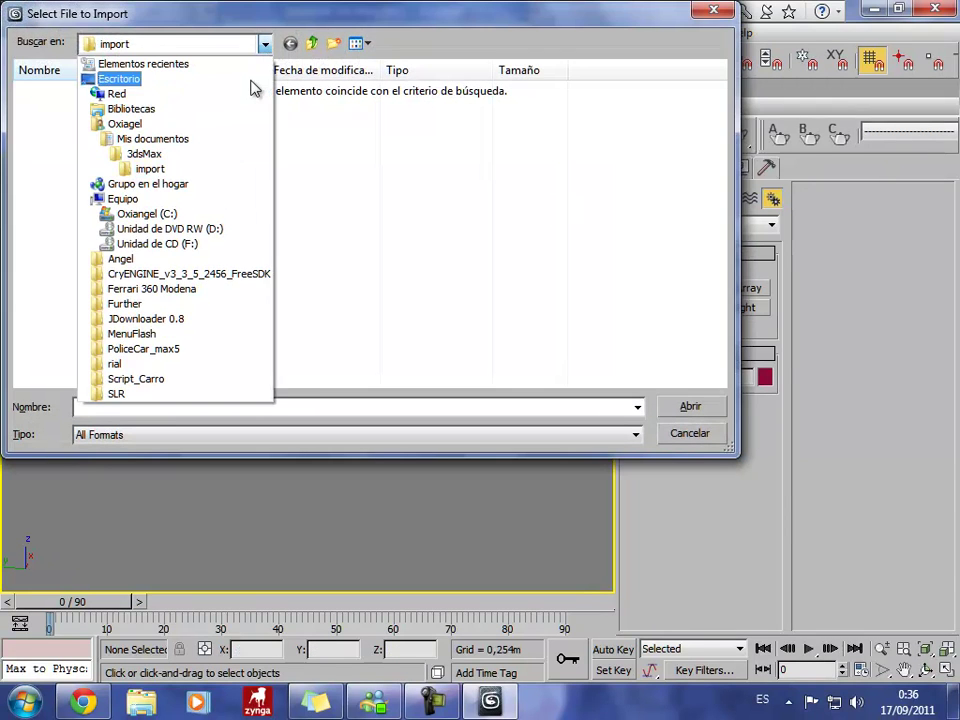
pyautogui.click(249, 80)
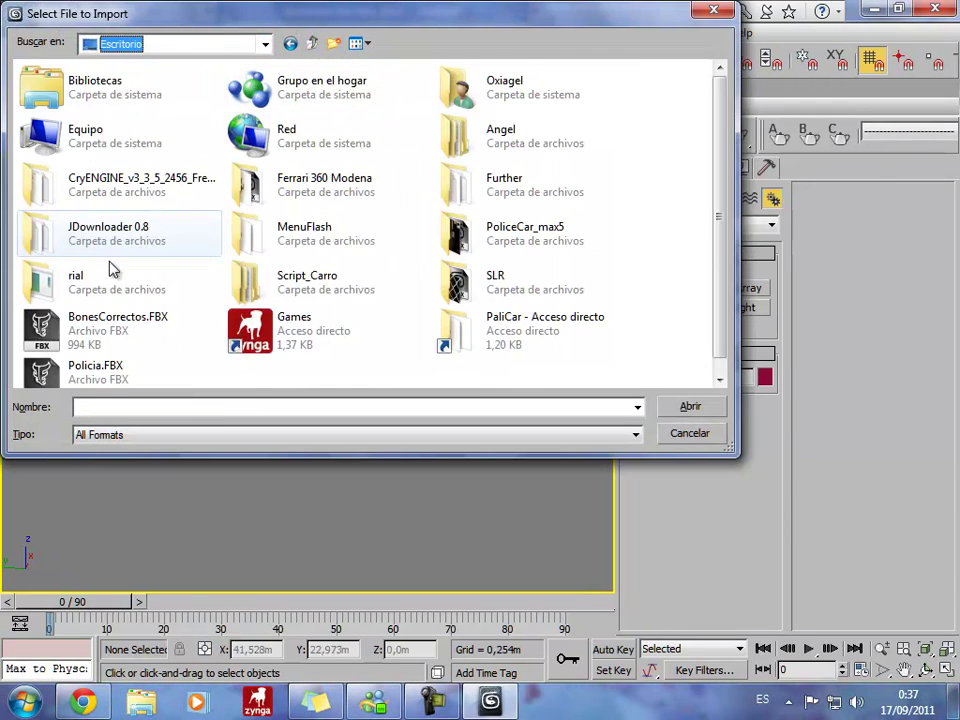
pyautogui.click(155, 344)
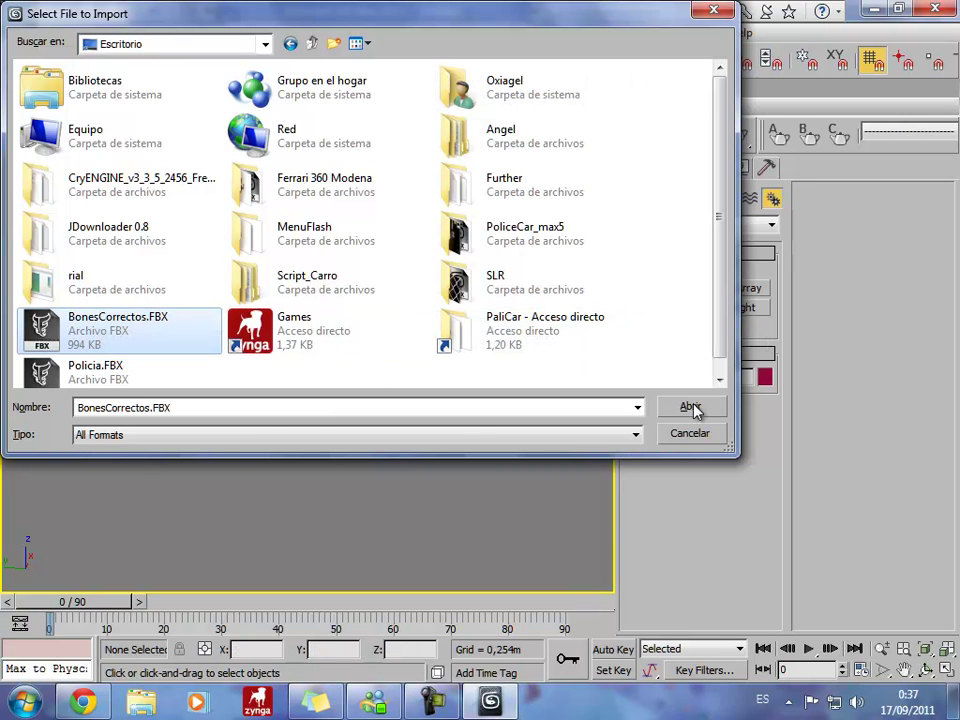
pyautogui.click(693, 407)
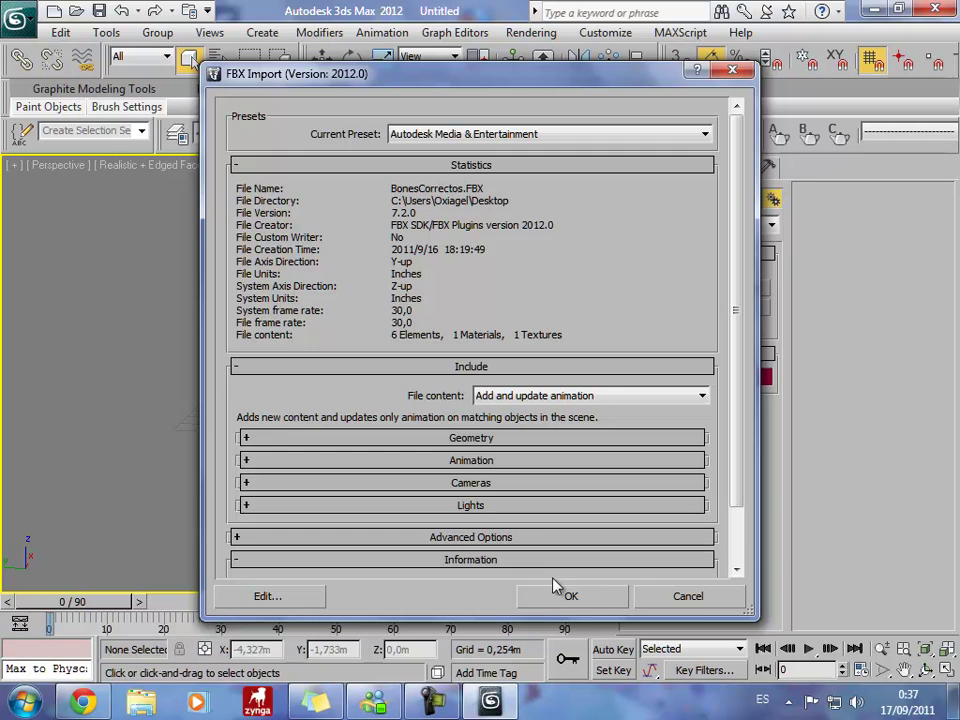
pyautogui.click(550, 603)
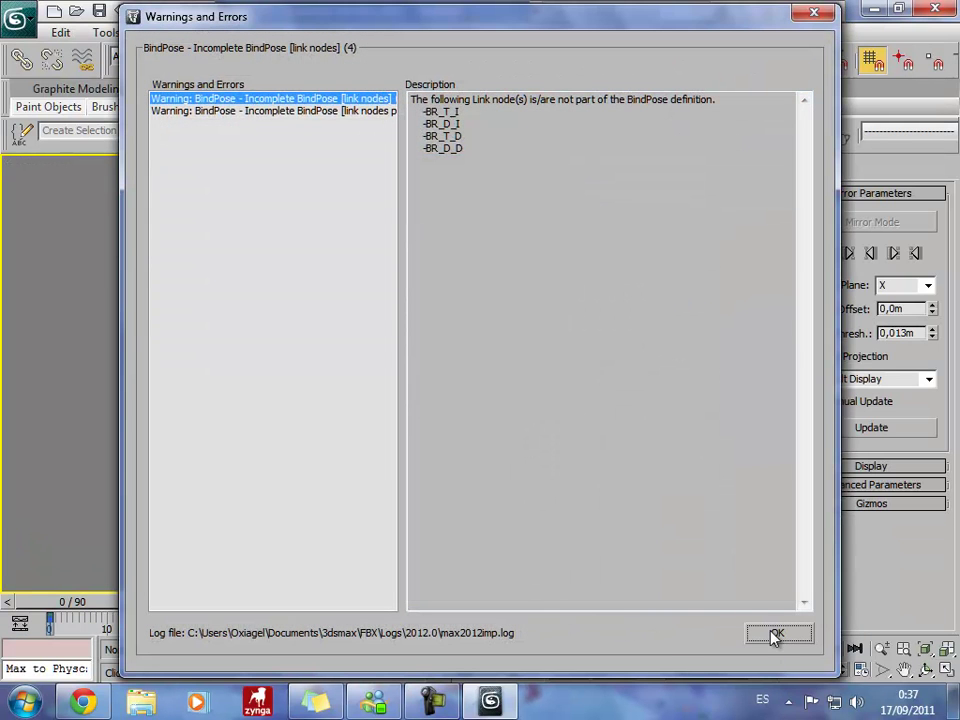
pyautogui.click(776, 636)
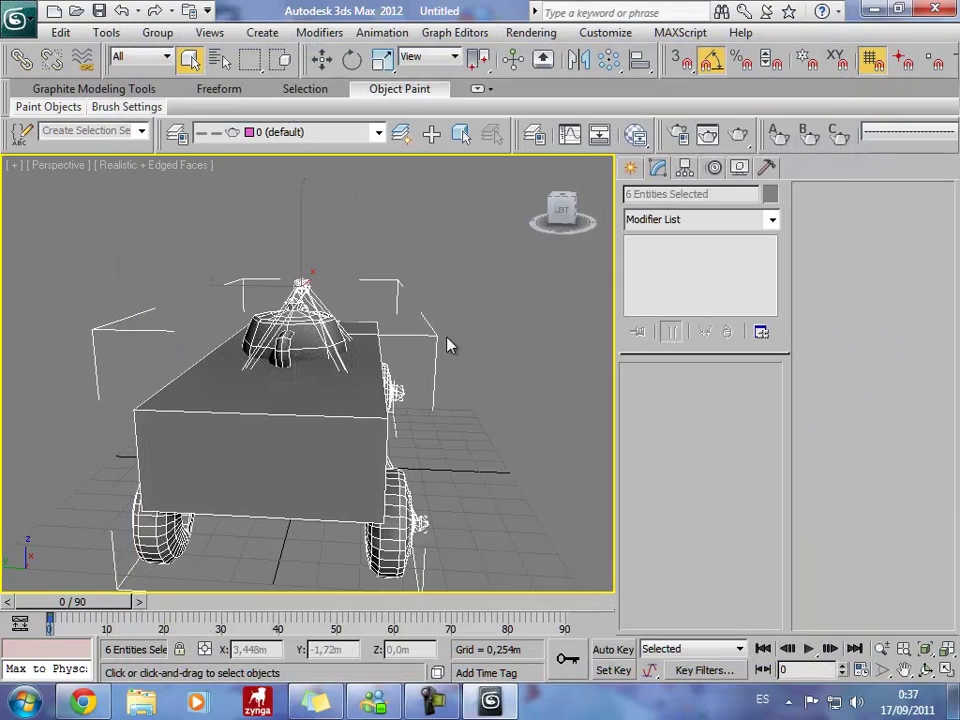
pyautogui.click(565, 208)
# Move the BonesCorrectos.FBX desktop icon to the top-right corner, then restore 3ds Max and recentre the view.
pyautogui.moveTo(575, 208)
pyautogui.mouseDown()
pyautogui.moveTo(475, 224)
pyautogui.moveTo(490, 212)
pyautogui.mouseUp()
pyautogui.click(874, 10)
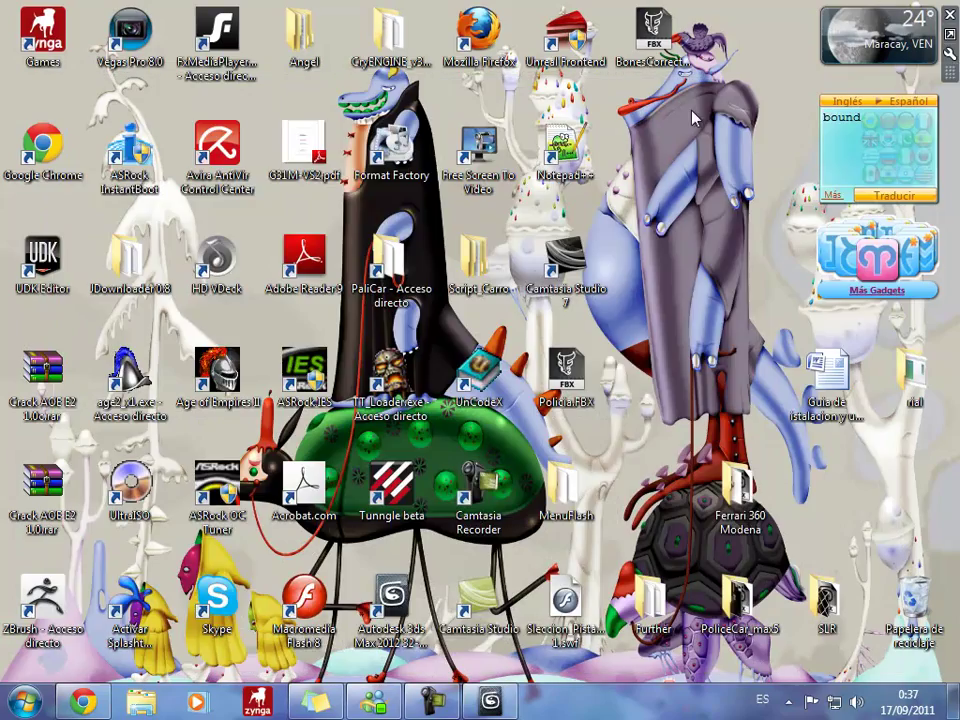
pyautogui.moveTo(657, 35); pyautogui.dragTo(744, 50)
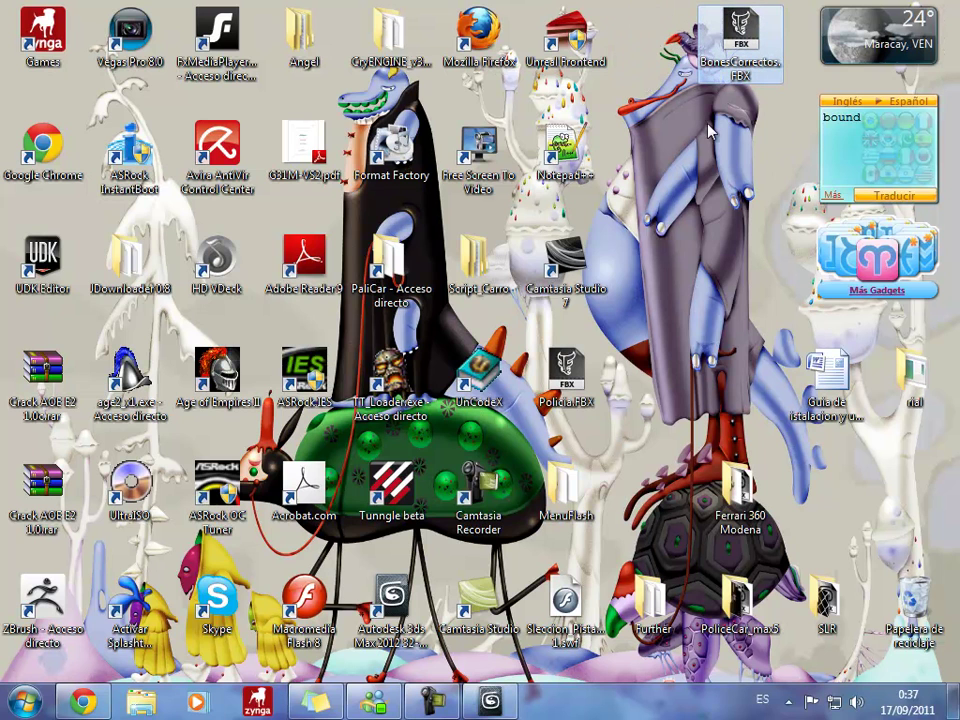
pyautogui.click(748, 195)
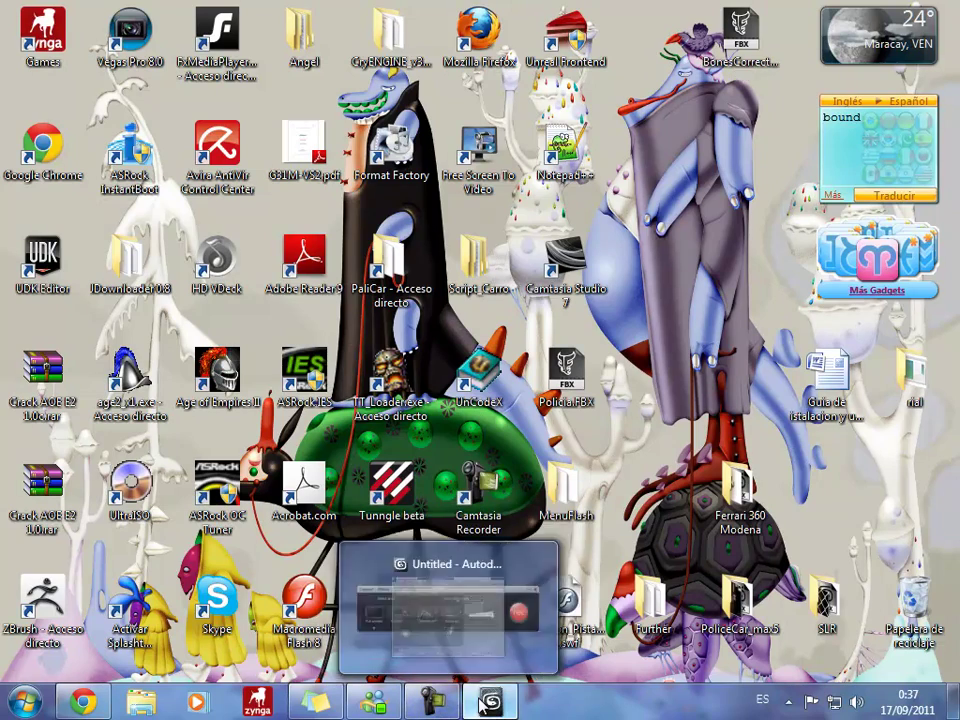
pyautogui.click(490, 703)
pyautogui.moveTo(556, 491); pyautogui.dragTo(402, 548, button='middle')
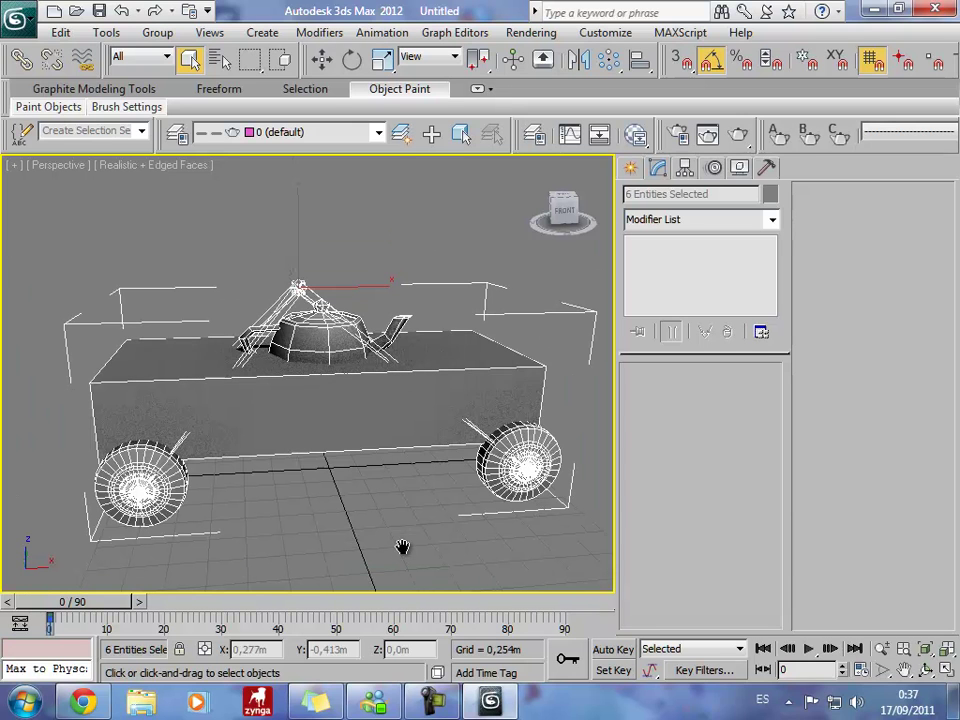
# Select Teapot001, browse Export Selected to Escritorio\PoliceCar_max5, cancel, then show the Export submenu.
pyautogui.click(375, 417)
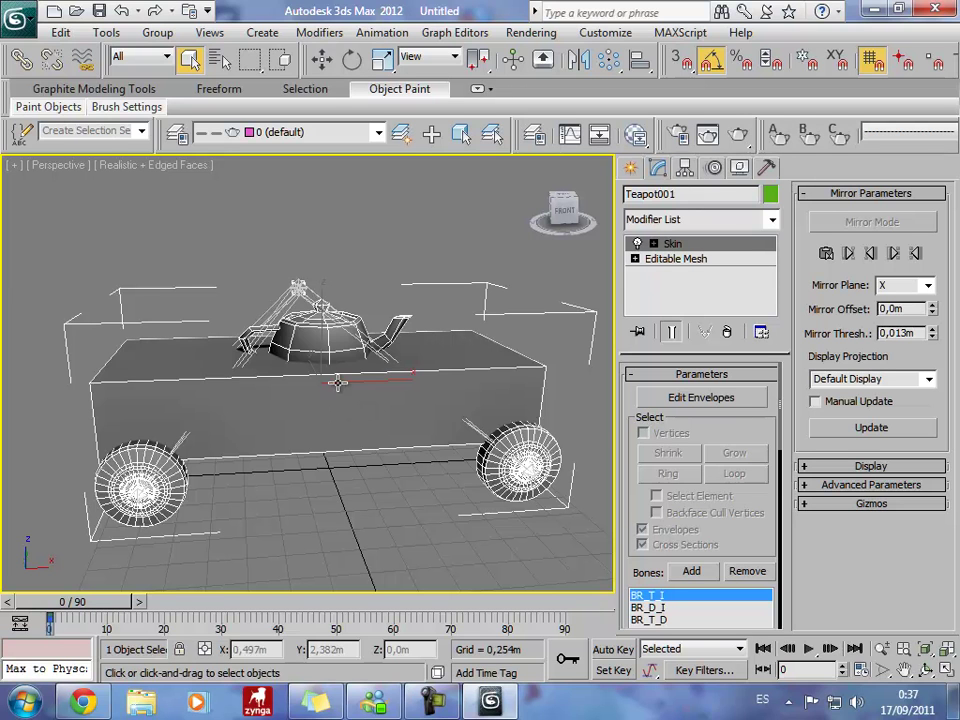
pyautogui.moveTo(341, 513); pyautogui.dragTo(357, 516, button='middle')
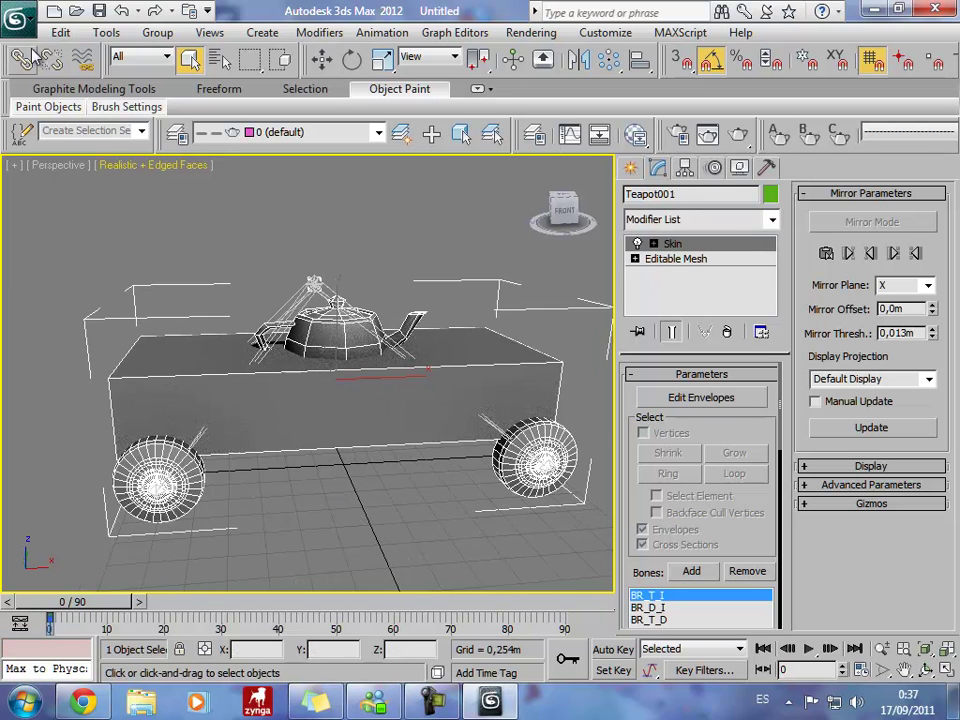
pyautogui.click(18, 18)
pyautogui.moveTo(93, 329)
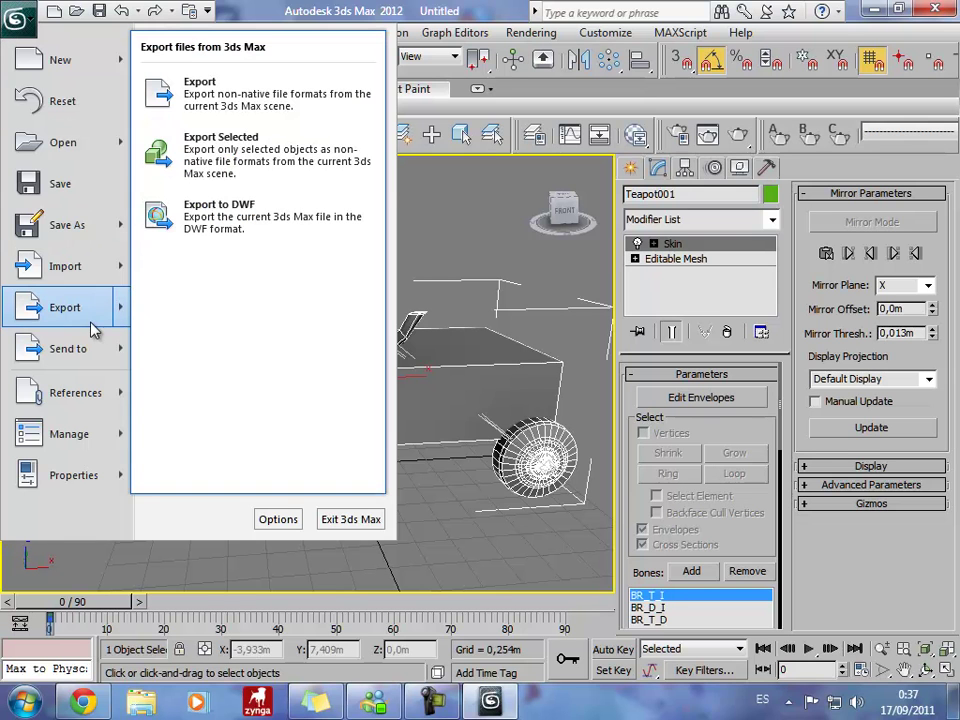
pyautogui.click(259, 163)
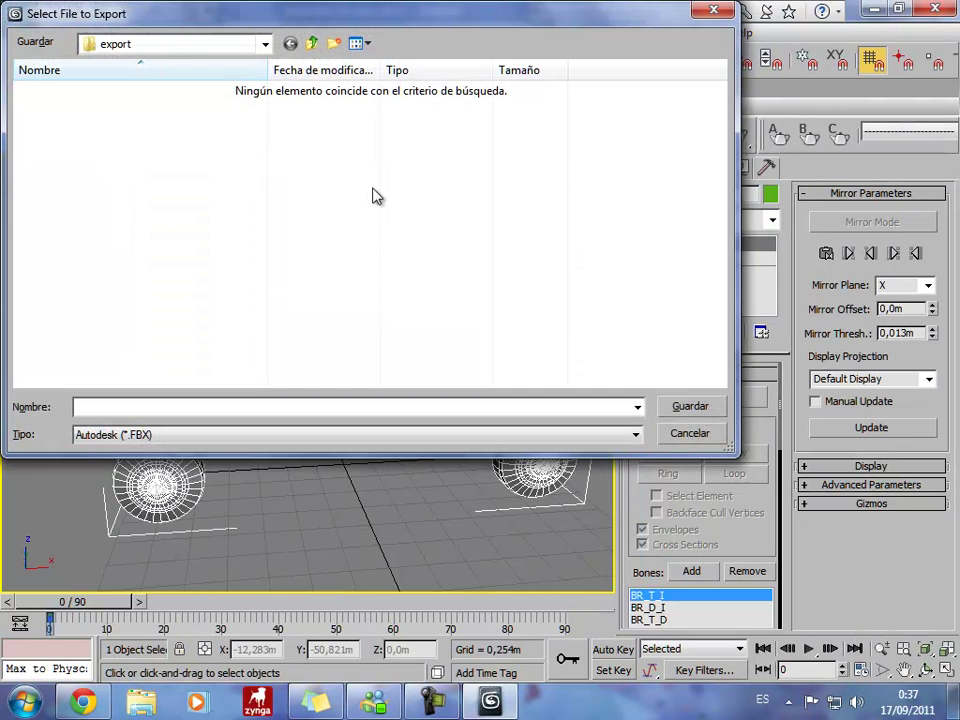
pyautogui.click(266, 47)
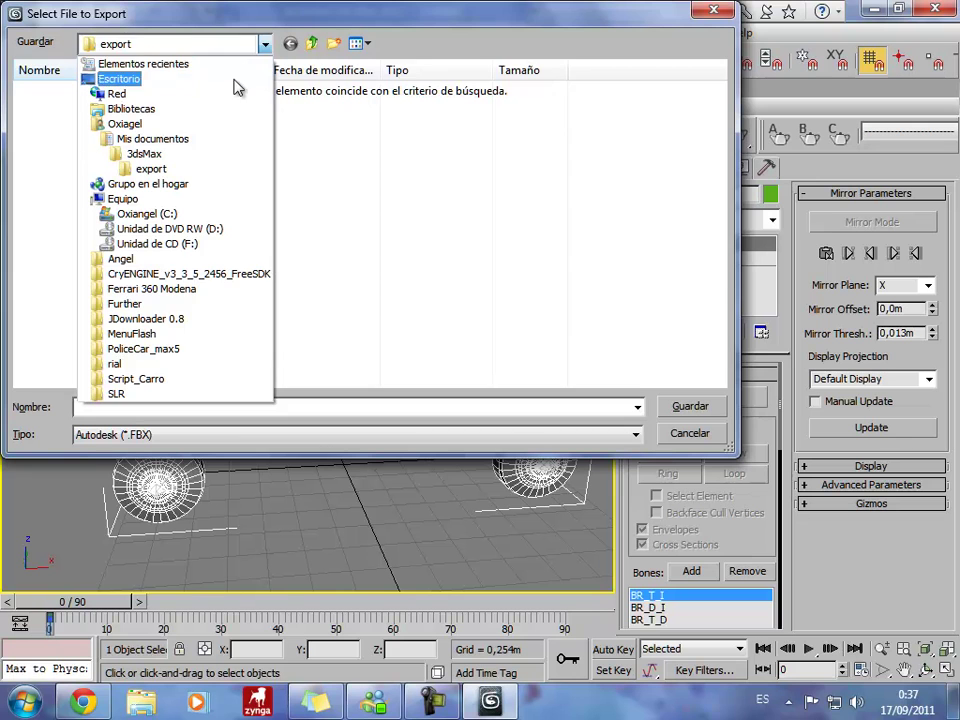
pyautogui.click(240, 80)
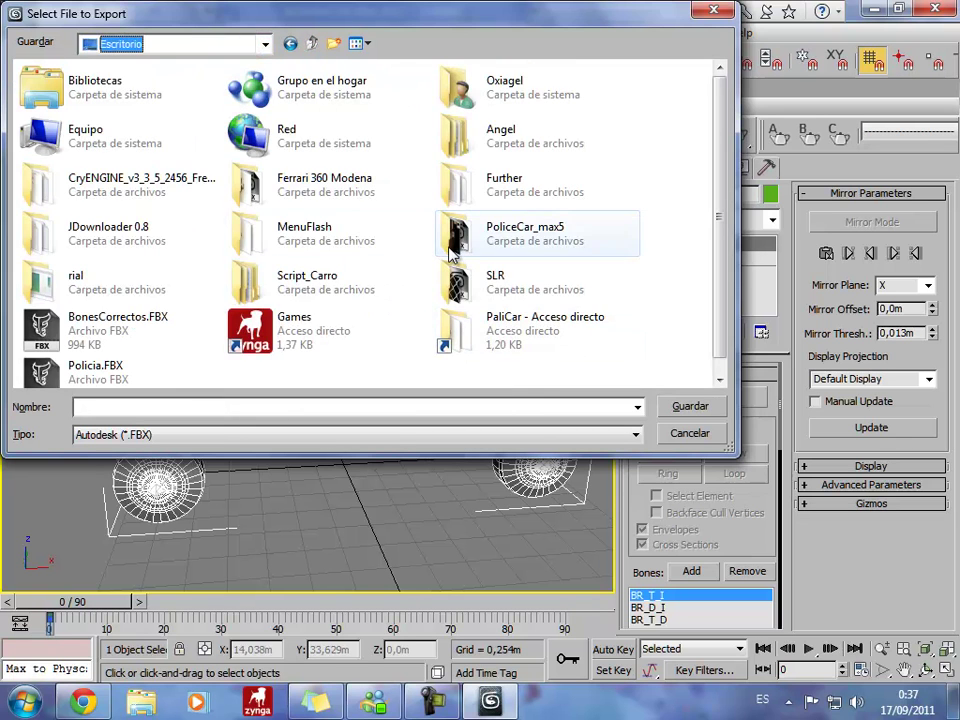
pyautogui.doubleClick(452, 232)
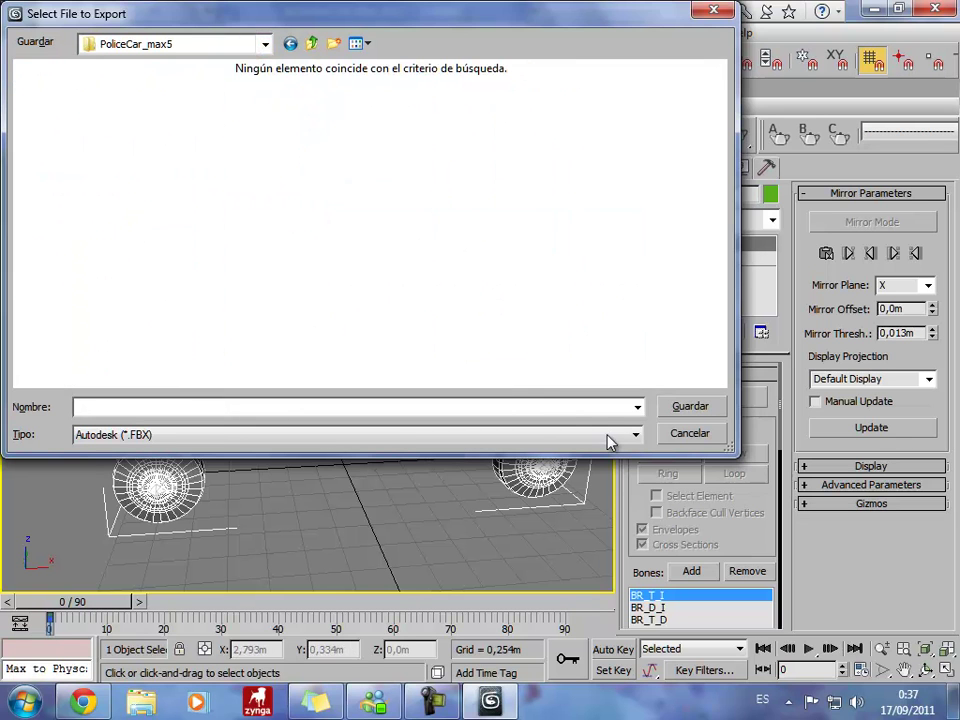
pyautogui.click(668, 436)
pyautogui.click(18, 20)
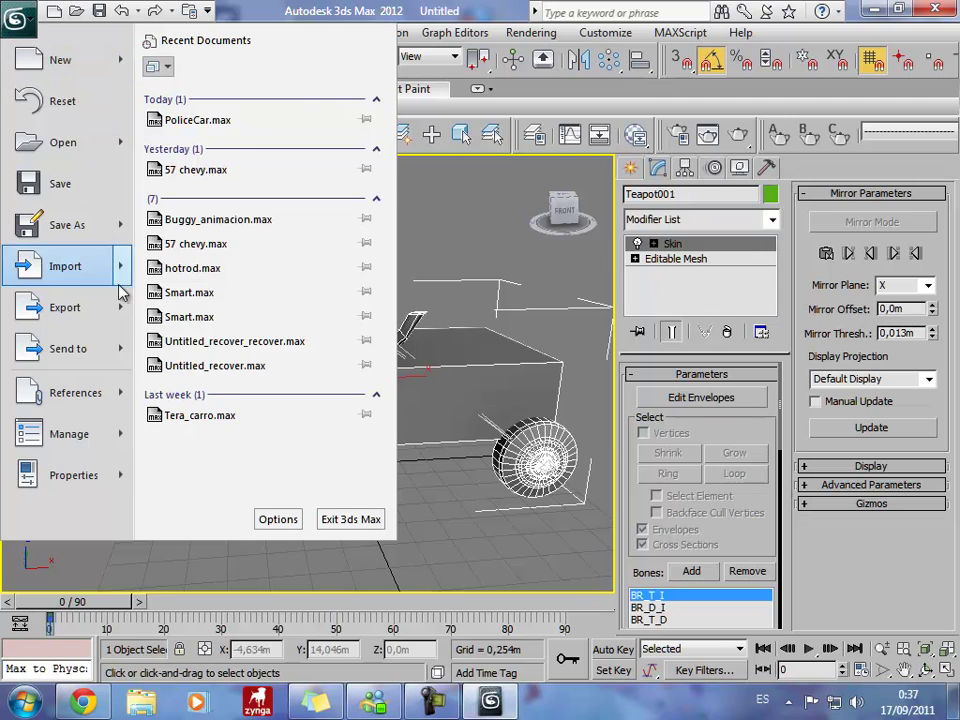
pyautogui.moveTo(118, 303)
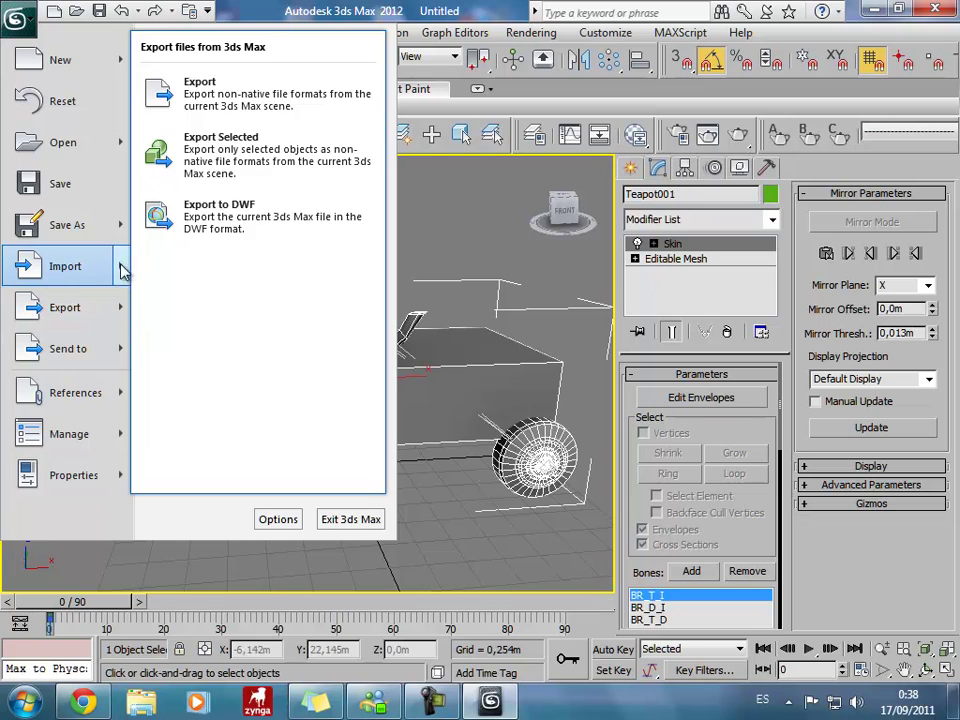
# Merge only the body object from Escritorio\PoliceCar_max5\PoliceCar.max into the Untitled scene.
pyautogui.moveTo(86, 273)
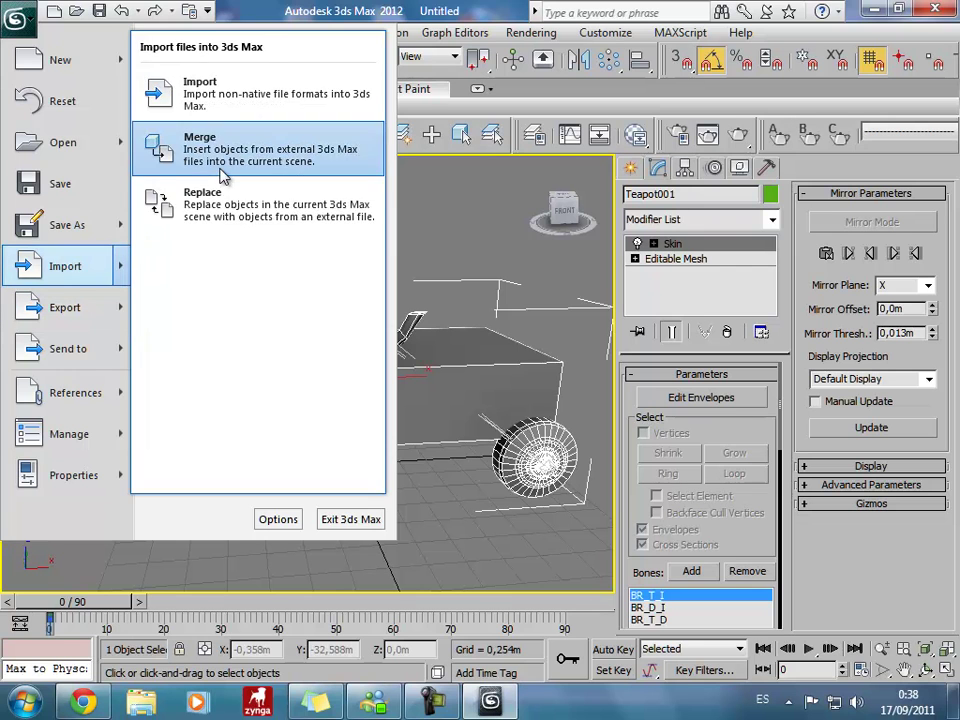
pyautogui.click(216, 165)
pyautogui.click(265, 75)
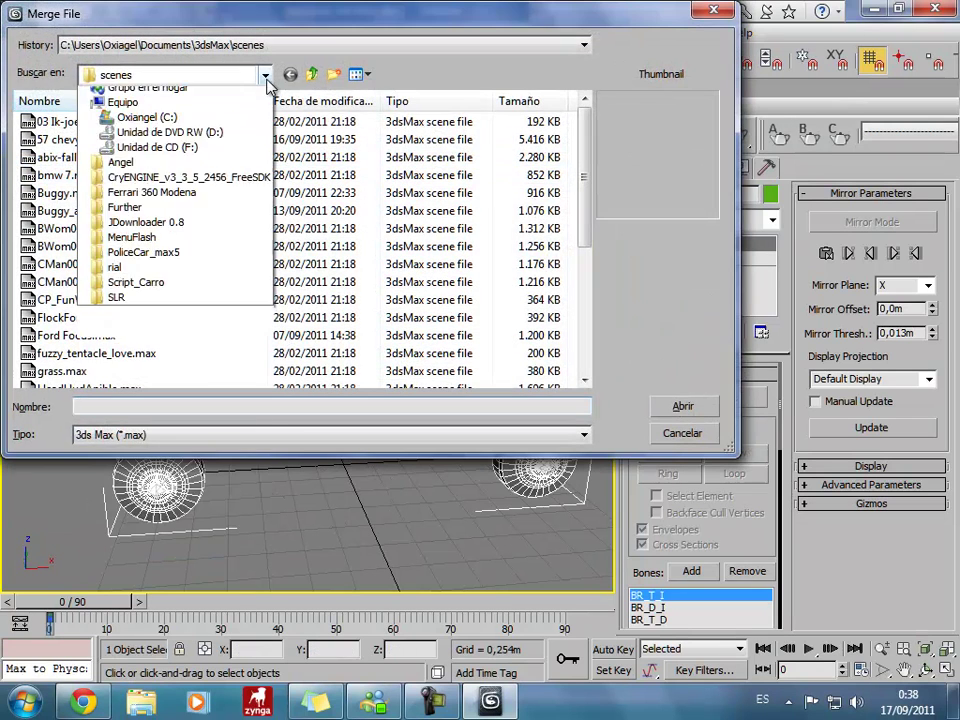
pyautogui.click(244, 94)
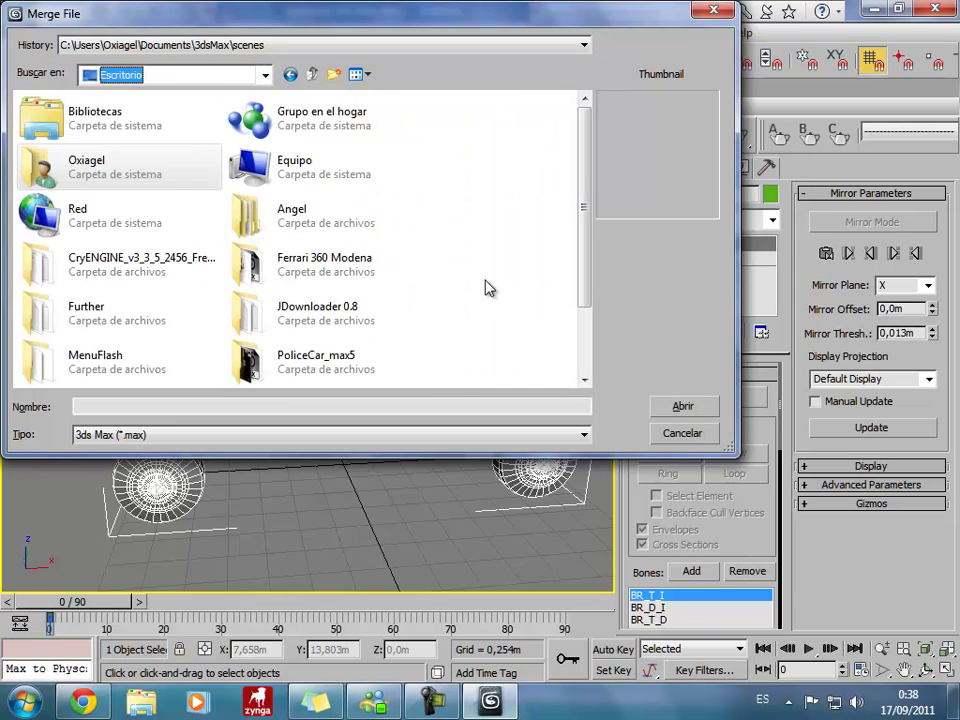
pyautogui.doubleClick(298, 372)
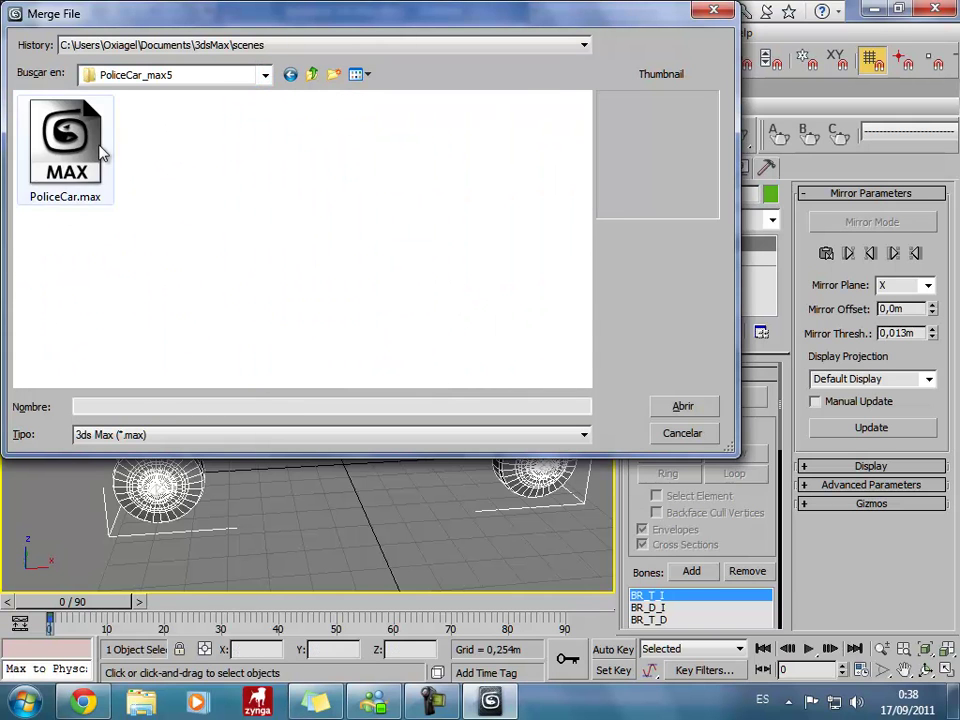
pyautogui.click(65, 145)
pyautogui.click(670, 405)
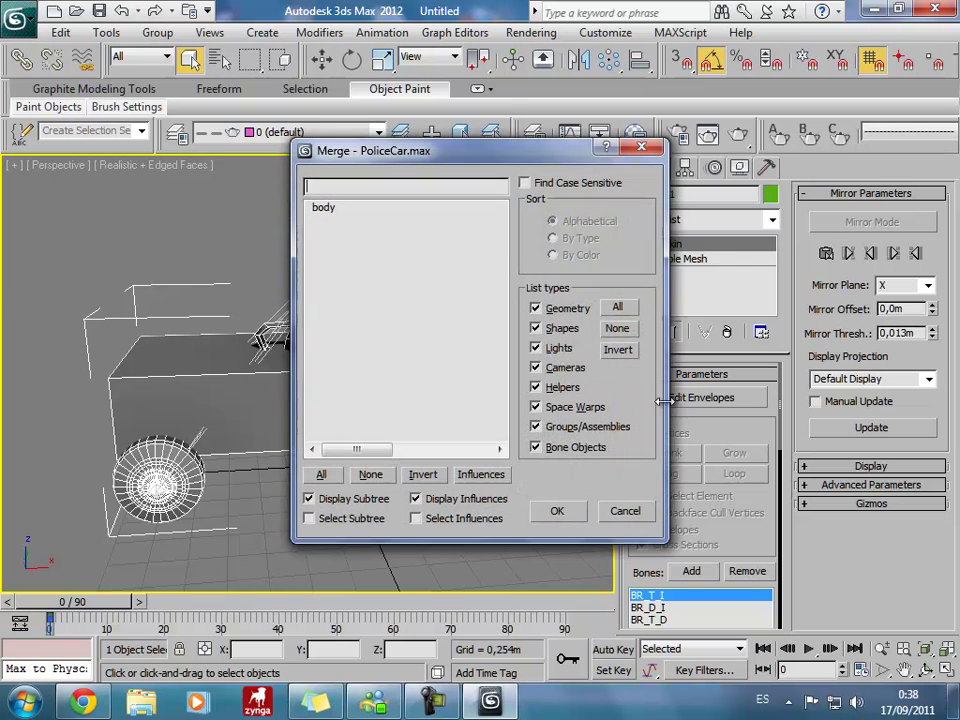
pyautogui.click(326, 209)
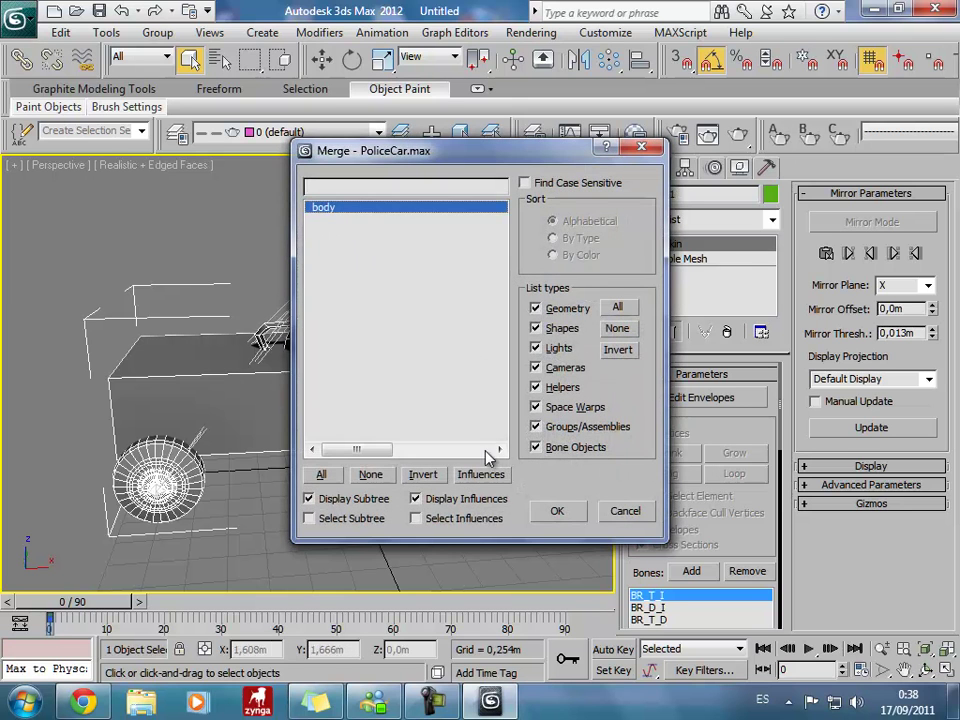
pyautogui.click(557, 512)
pyautogui.keyDown('alt'); pyautogui.moveTo(490, 505); pyautogui.dragTo(512, 500, button='middle'); pyautogui.keyUp('alt')
pyautogui.scroll(-3, 512, 500)
pyautogui.scroll(1, 512, 499)
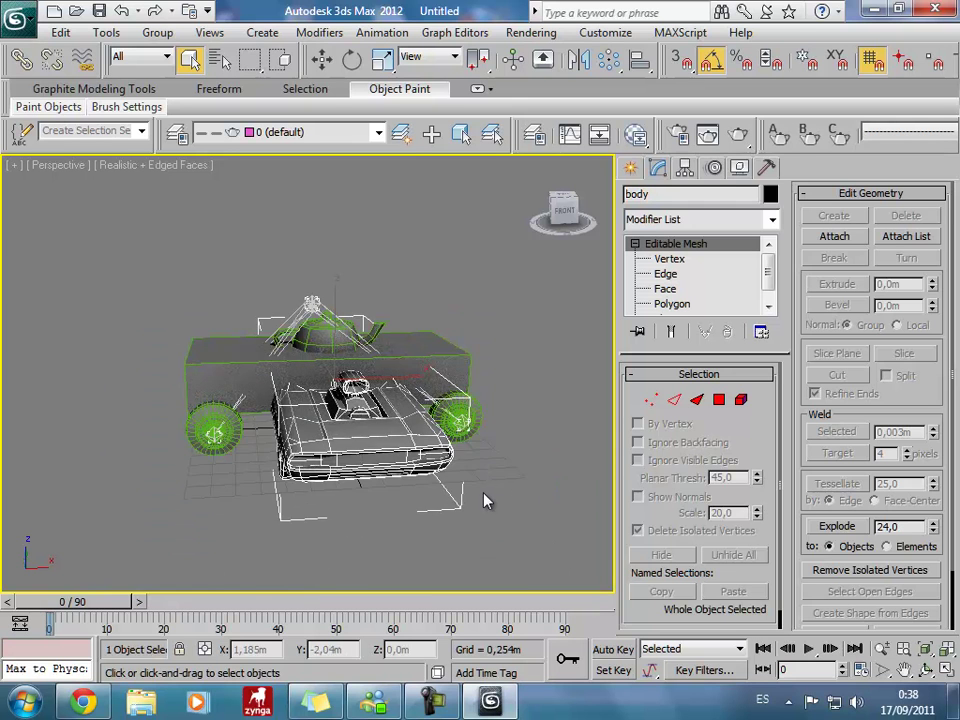
# Rotate the merged car body 90° about Z, then select the Teapot001 test mesh.
pyautogui.scroll(2, 489, 499)
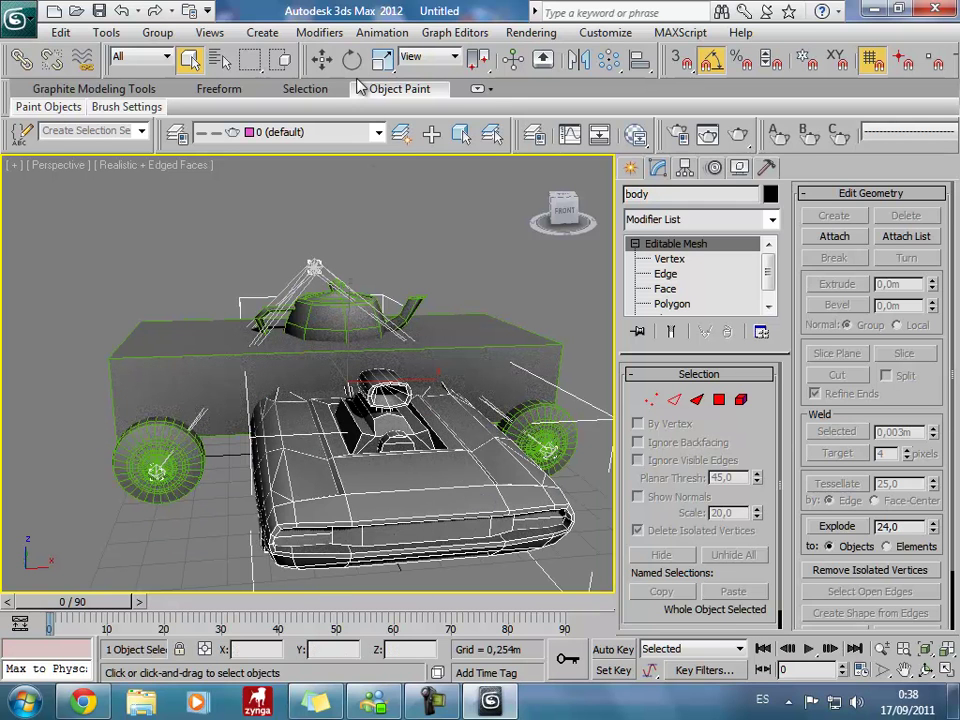
pyautogui.click(352, 60)
pyautogui.moveTo(248, 302); pyautogui.dragTo(345, 404)
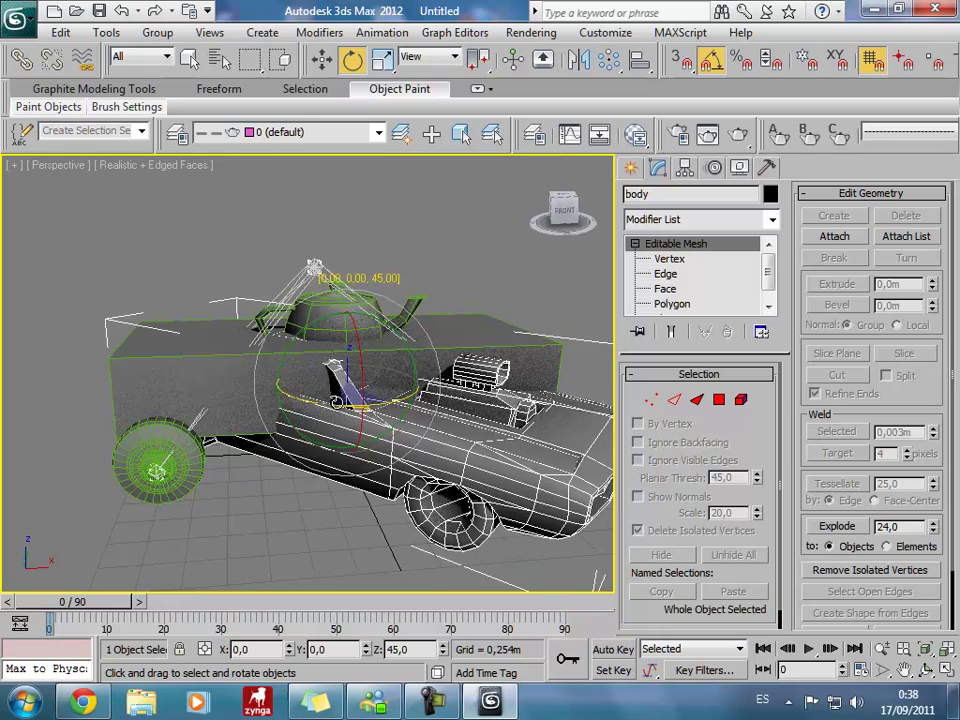
pyautogui.keyDown('alt'); pyautogui.moveTo(394, 493); pyautogui.dragTo(411, 561, button='middle'); pyautogui.keyUp('alt')
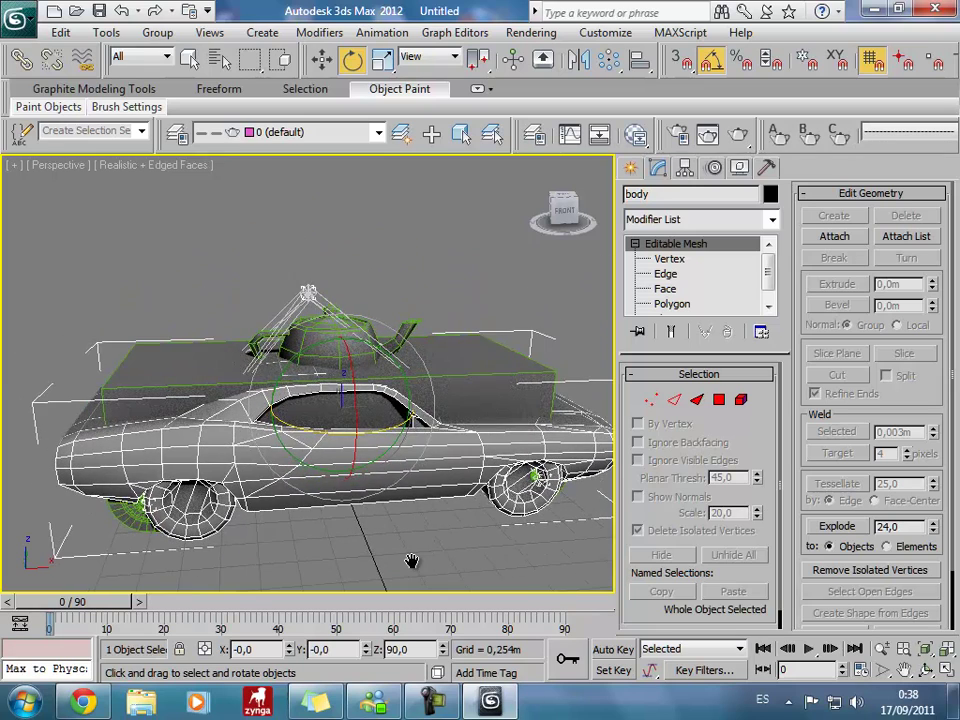
pyautogui.click(490, 383)
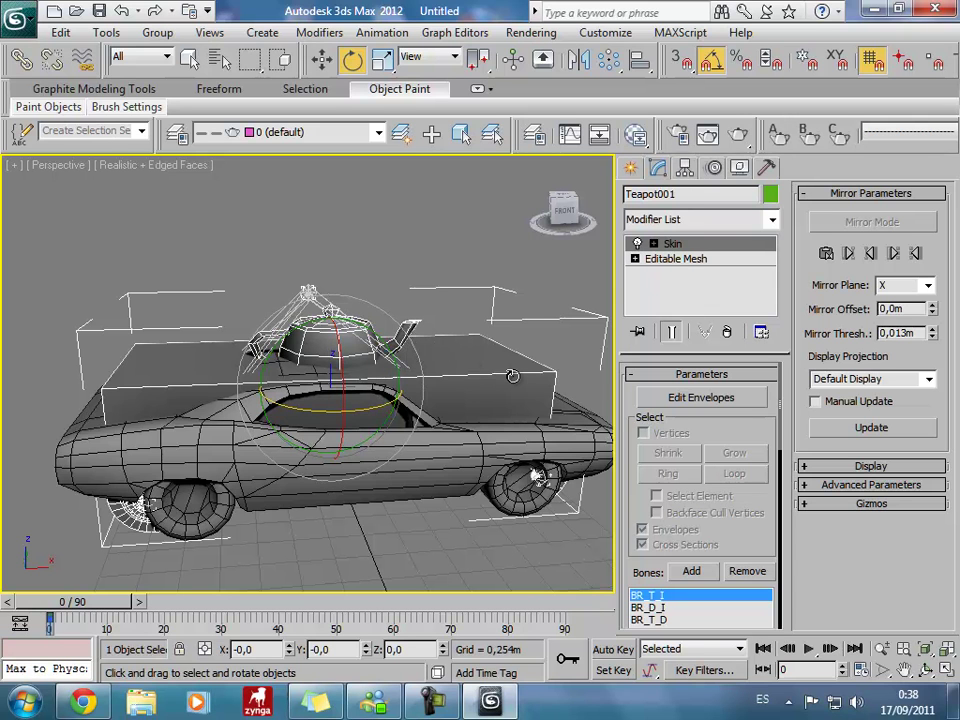
# Delete Teapot001 and select the police car body.
pyautogui.press('Delete')
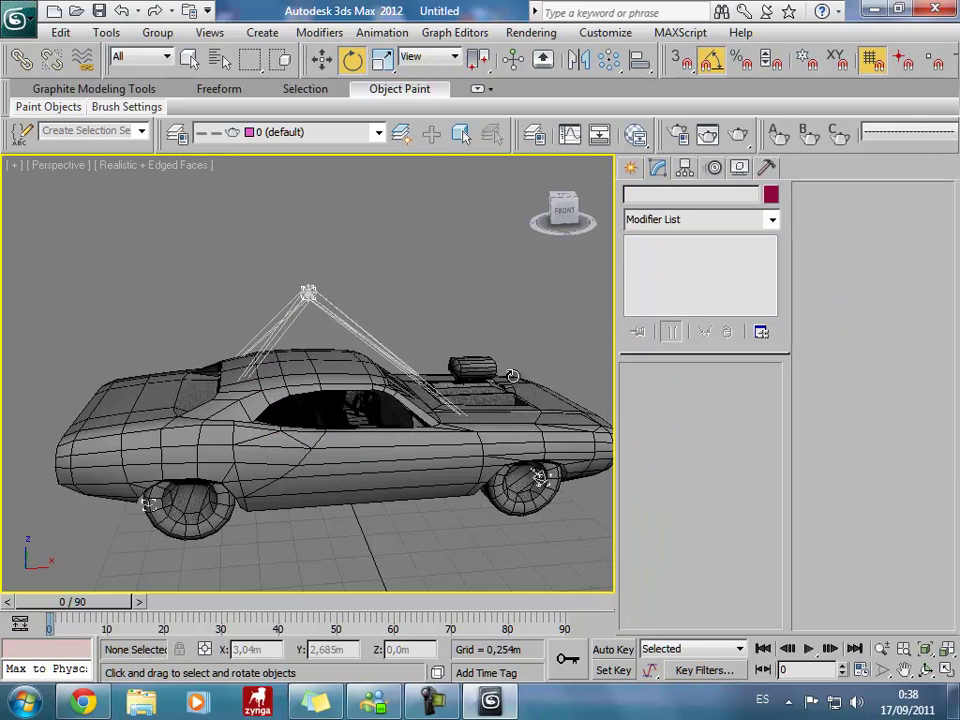
pyautogui.click(300, 348)
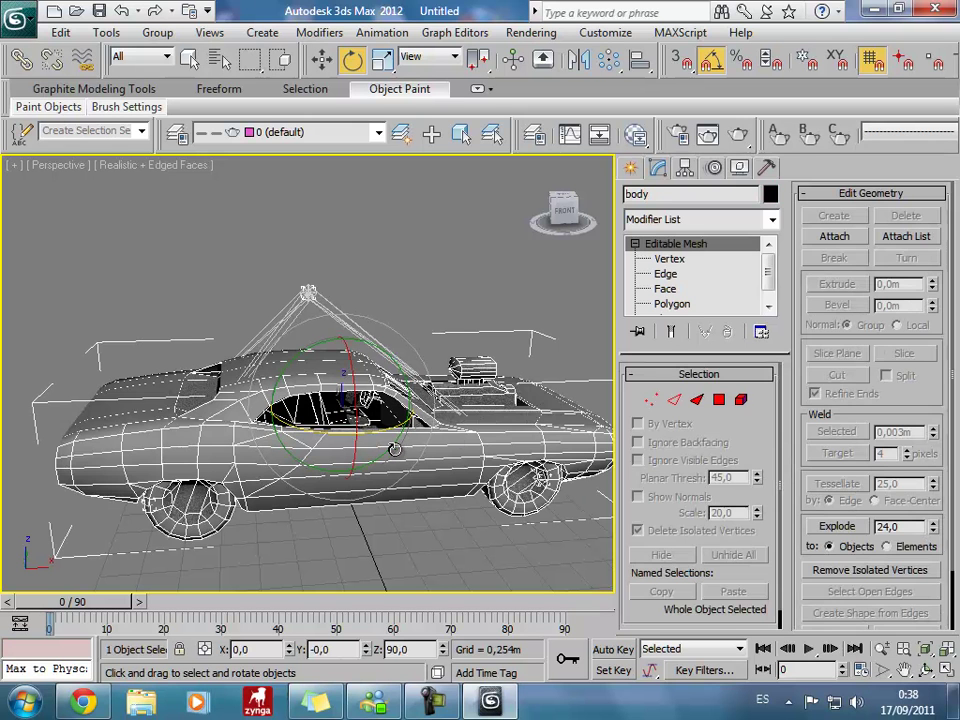
pyautogui.click(740, 168)
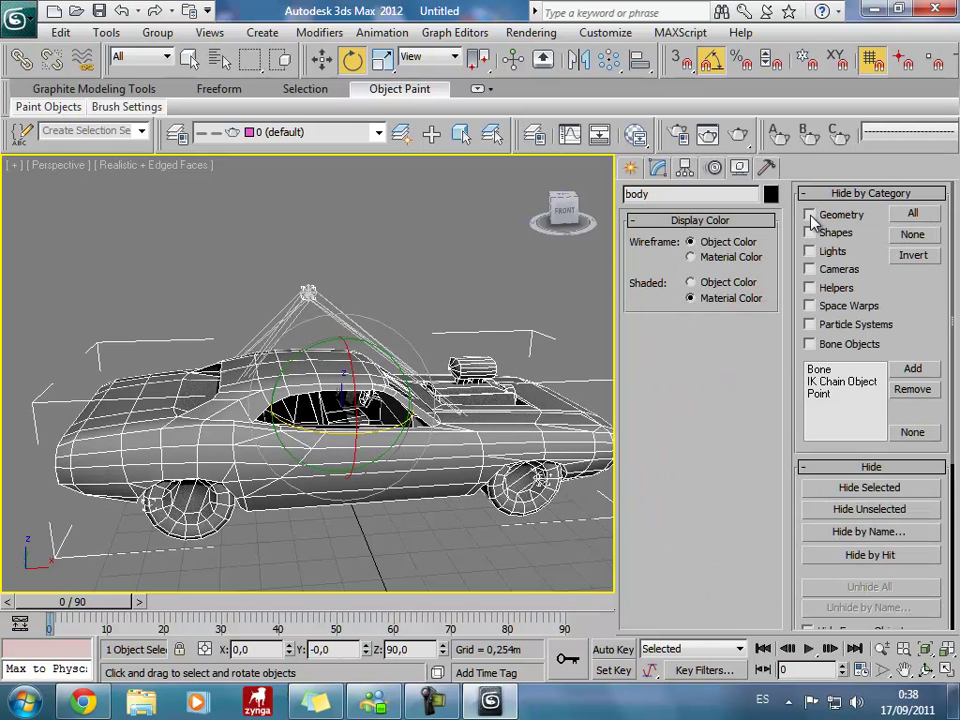
# Hide geometry by category and box-select the lower wheel helpers to inspect them.
pyautogui.click(809, 214)
pyautogui.moveTo(499, 517); pyautogui.dragTo(503, 526, button='middle')
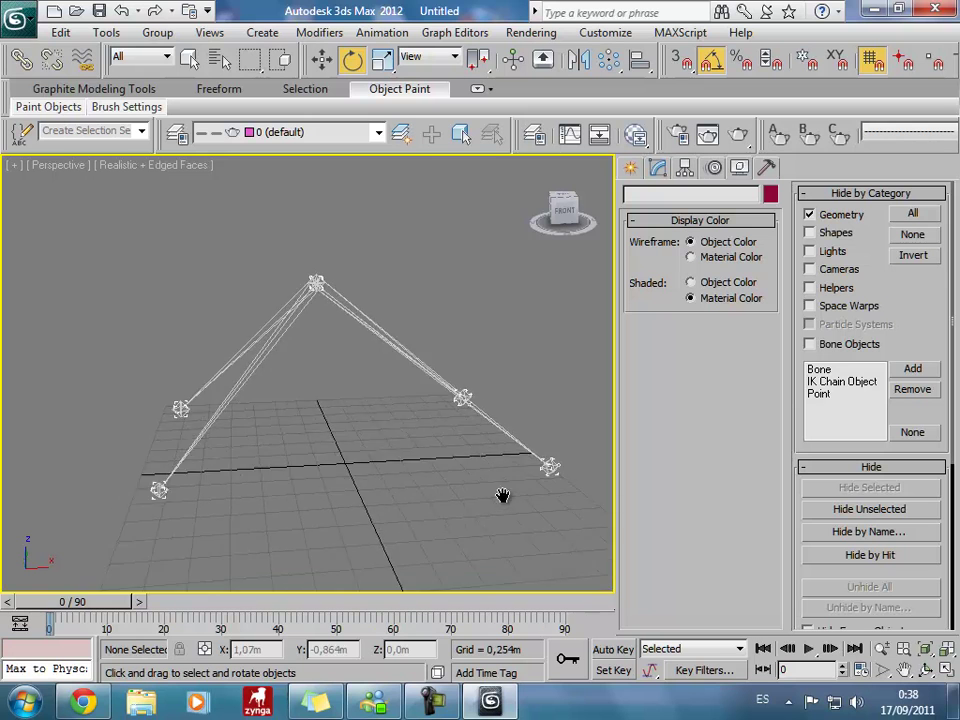
pyautogui.moveTo(122, 373); pyautogui.dragTo(608, 569)
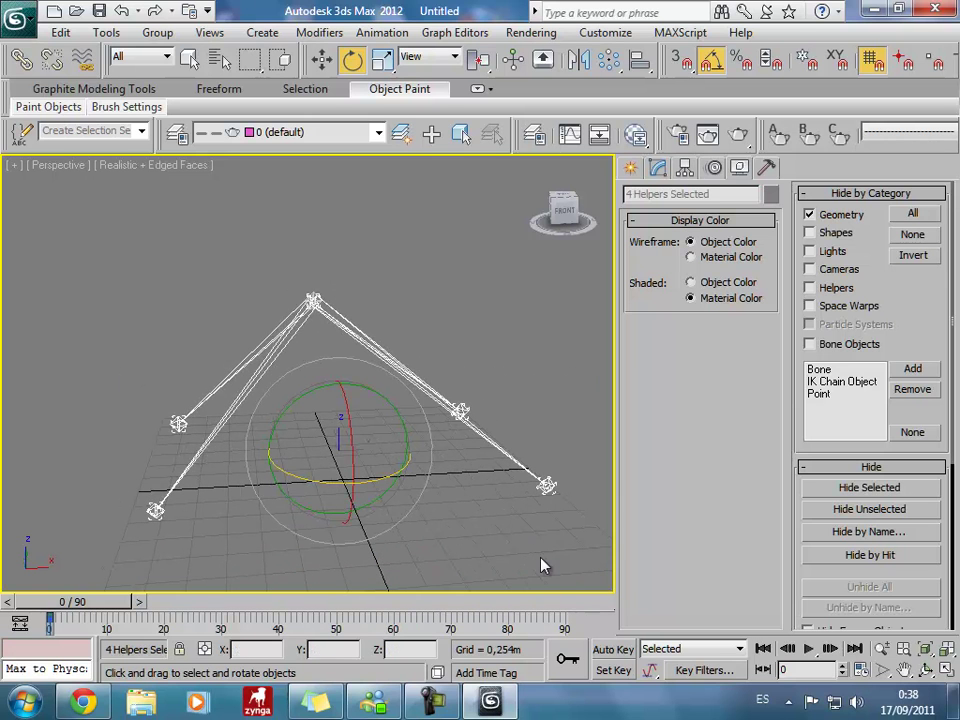
pyautogui.click(490, 543)
pyautogui.moveTo(109, 397); pyautogui.dragTo(582, 564)
pyautogui.click(560, 402)
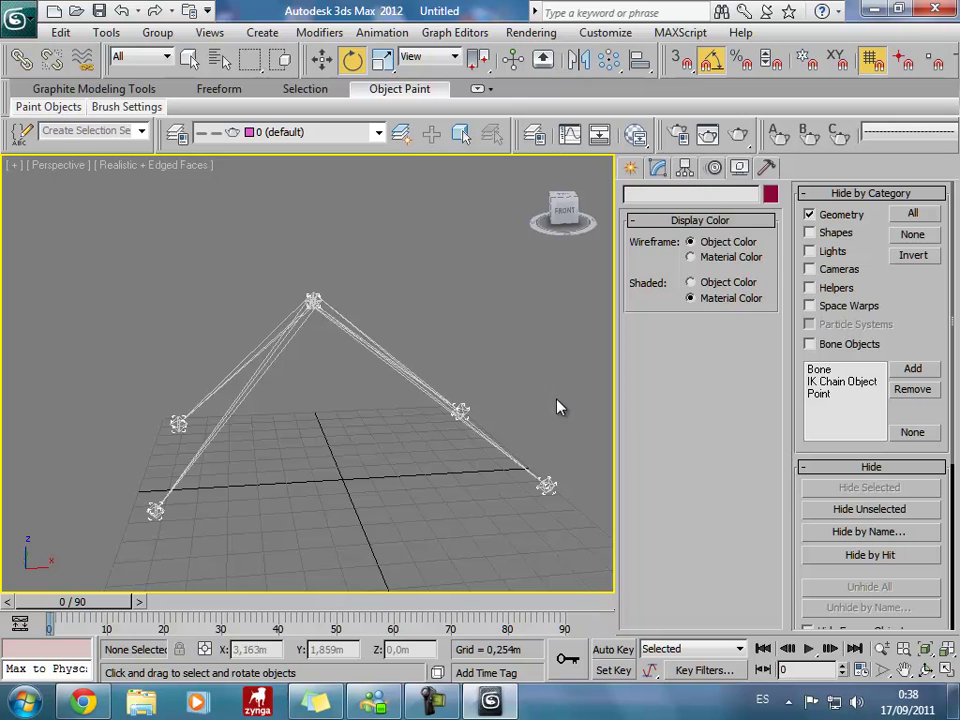
# Box-select the five helpers around the apex to inspect them, then clear the selection.
pyautogui.moveTo(521, 333); pyautogui.dragTo(521, 340, button='middle')
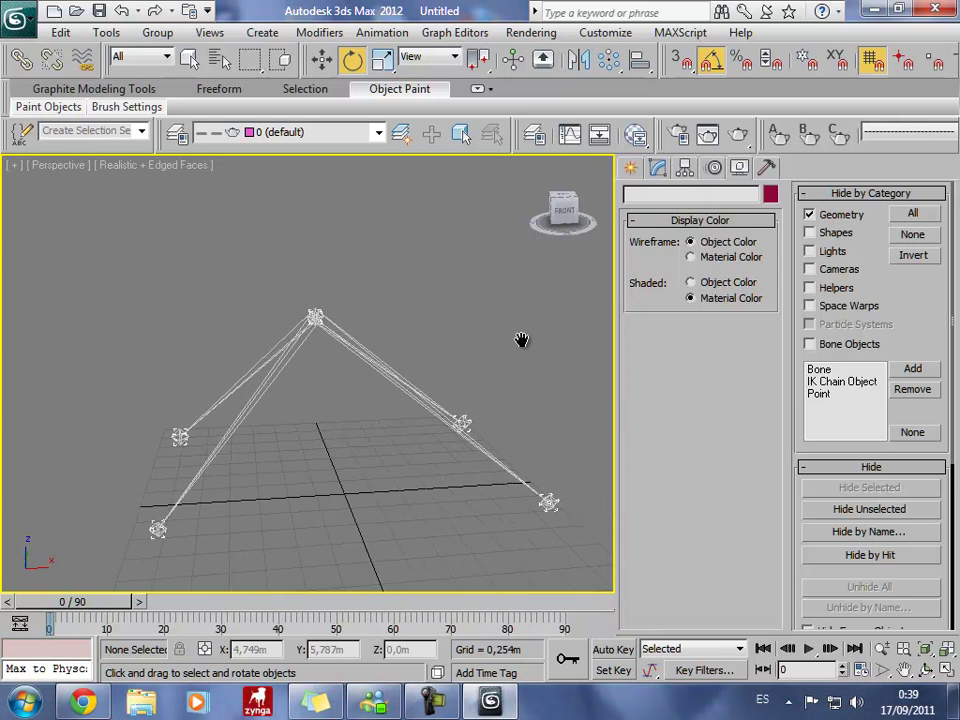
pyautogui.moveTo(263, 245)
pyautogui.mouseDown()
pyautogui.moveTo(390, 353)
pyautogui.moveTo(371, 350)
pyautogui.mouseUp()
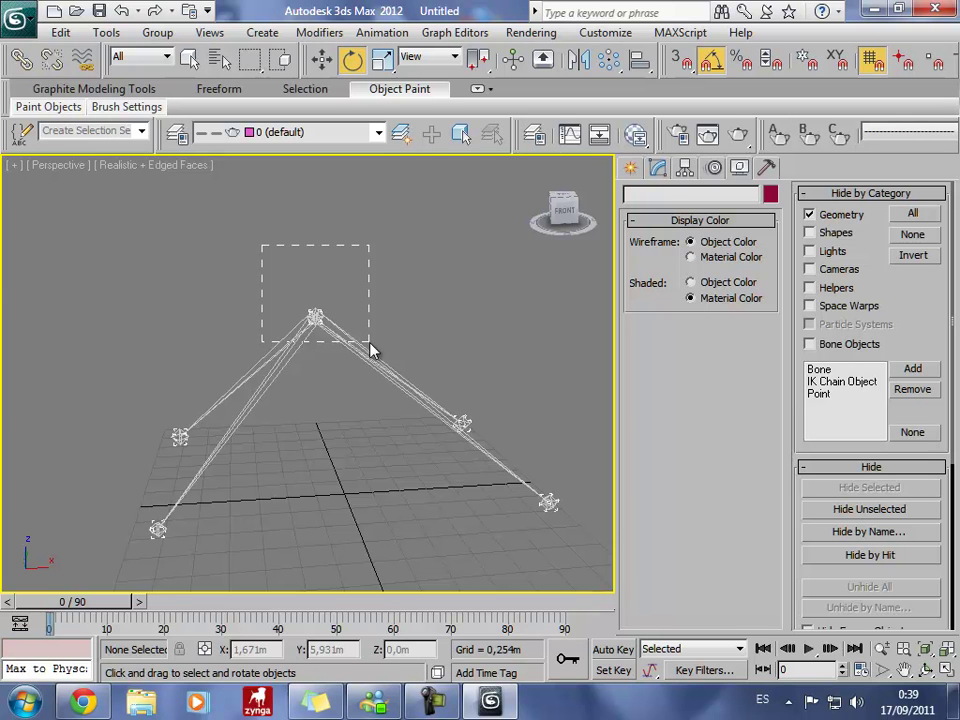
pyautogui.moveTo(371, 350); pyautogui.dragTo(371, 350)
pyautogui.click(395, 302)
pyautogui.moveTo(390, 278); pyautogui.dragTo(246, 343)
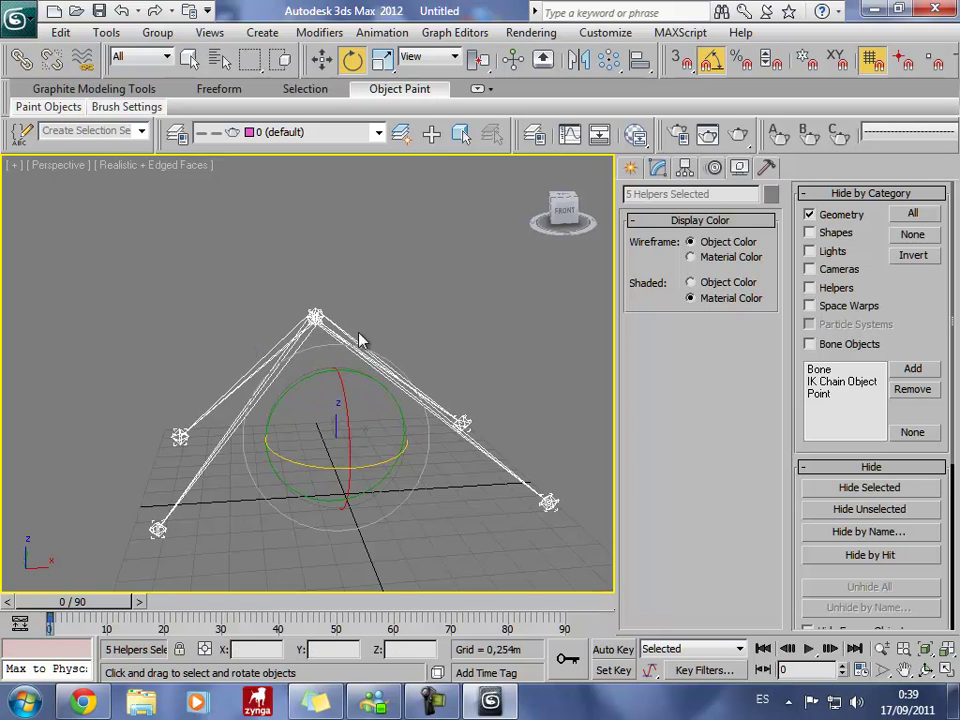
pyautogui.click(427, 316)
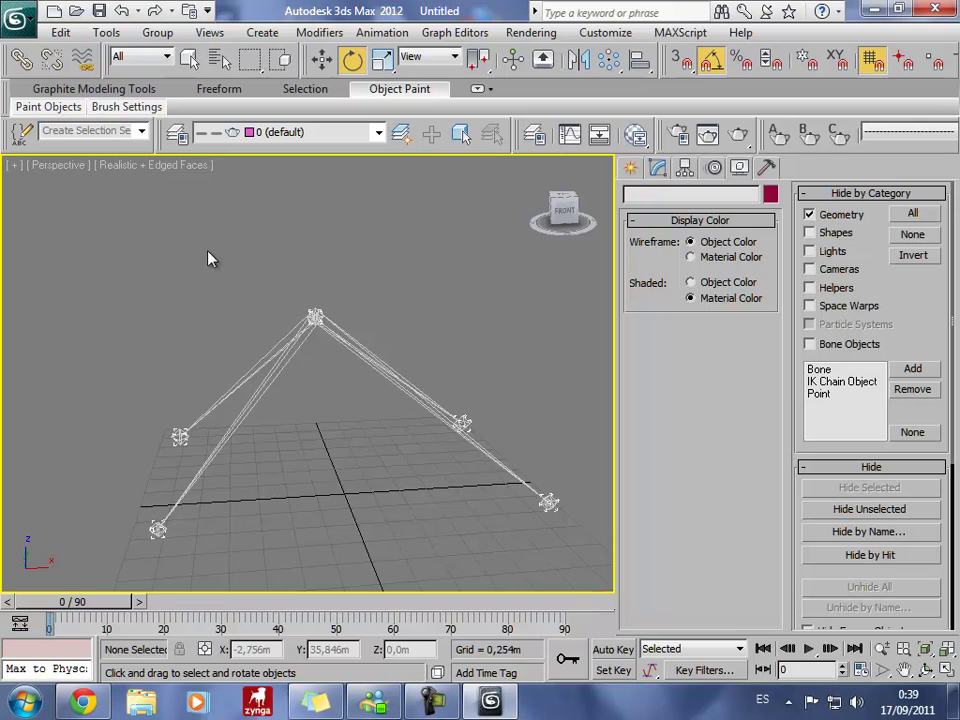
pyautogui.moveTo(251, 219); pyautogui.dragTo(315, 264)
# Show the car geometry again and select the centre helper B_C at the apex.
pyautogui.click(809, 216)
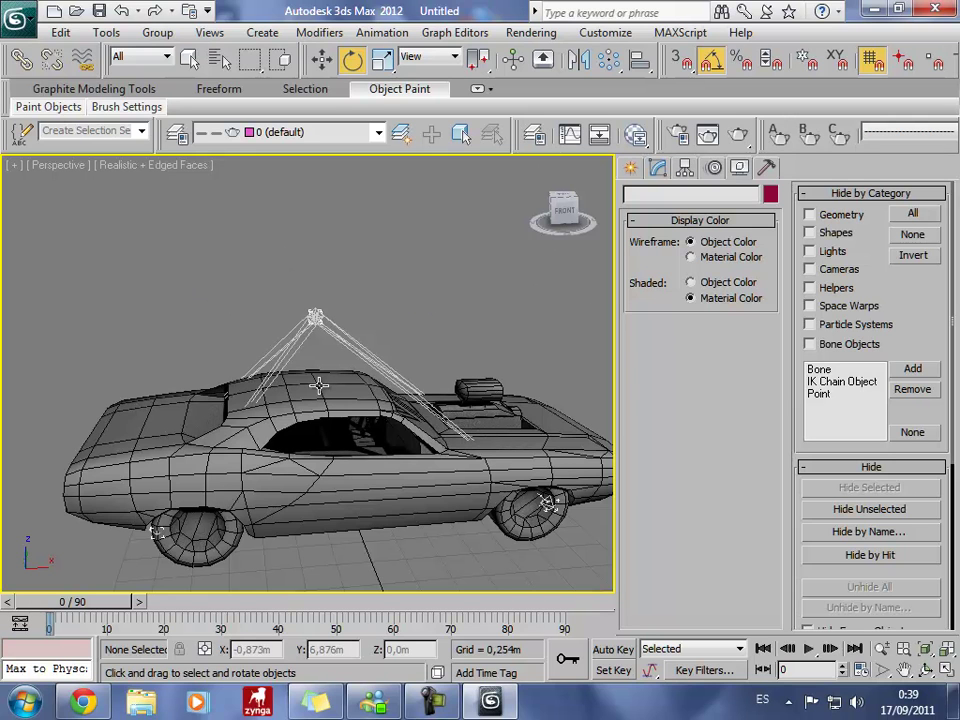
pyautogui.click(315, 313)
pyautogui.moveTo(534, 317); pyautogui.dragTo(528, 303, button='middle')
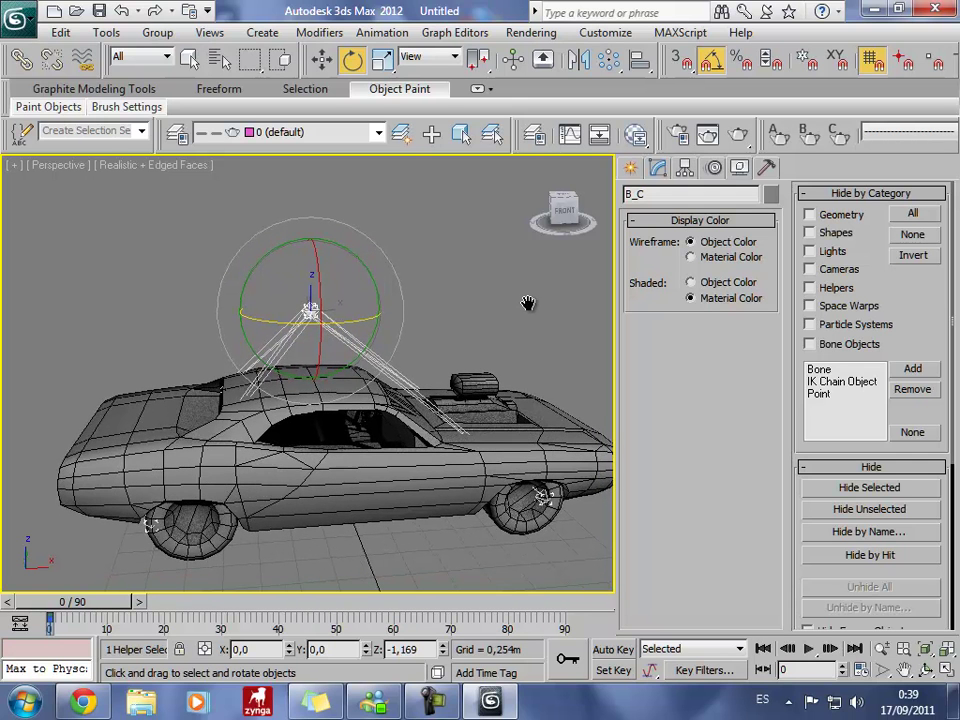
# Hide the geometry again and box-select the four wheel helpers.
pyautogui.click(810, 215)
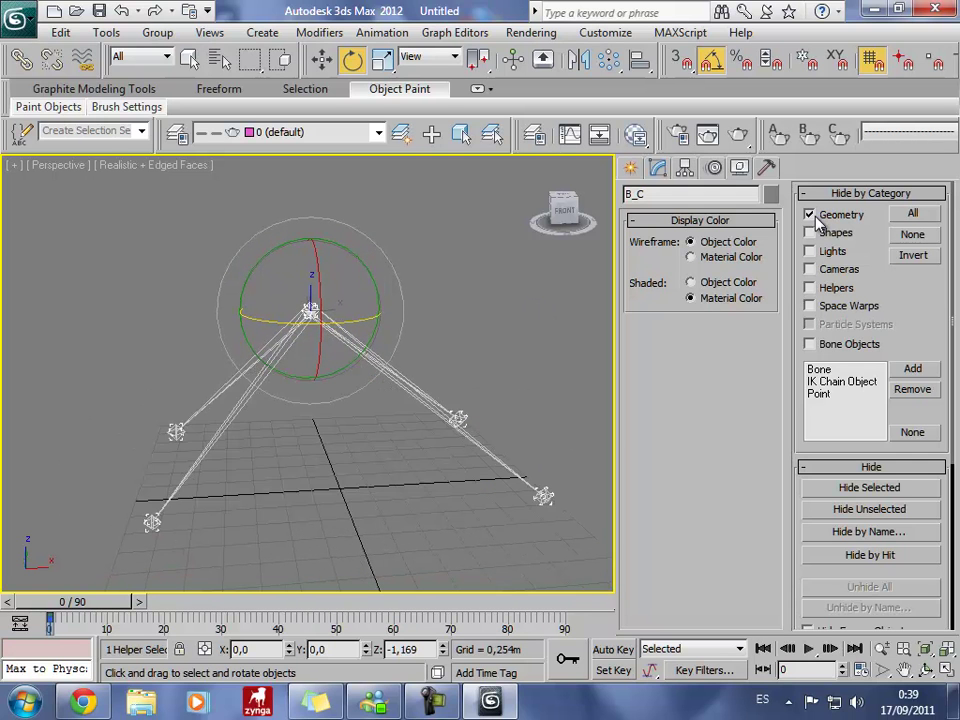
pyautogui.click(811, 216)
pyautogui.click(811, 216)
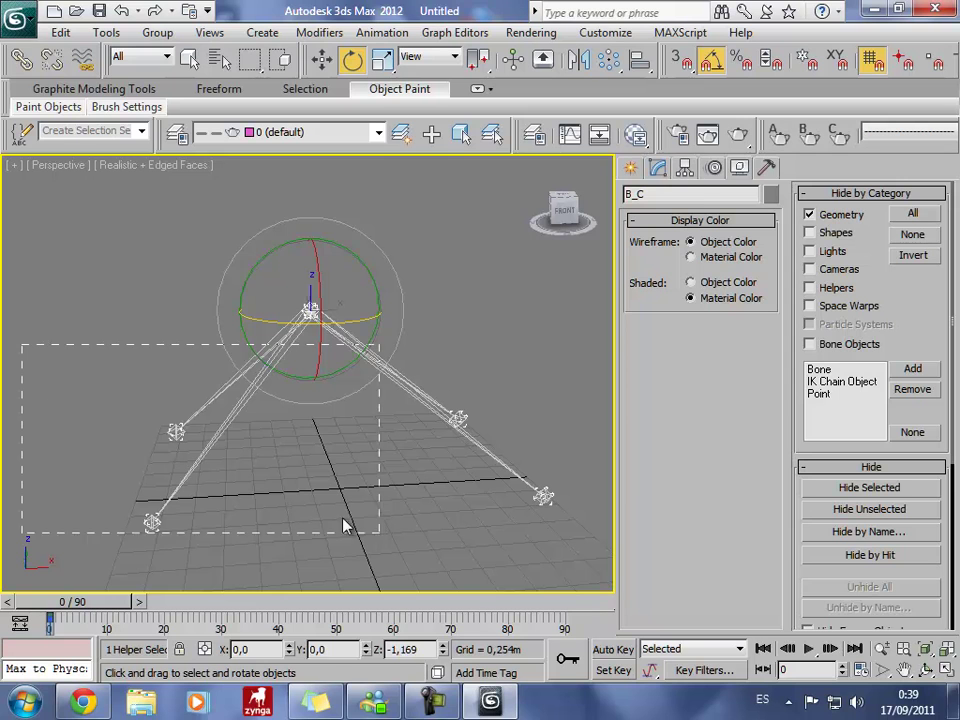
pyautogui.moveTo(22, 343); pyautogui.dragTo(555, 583)
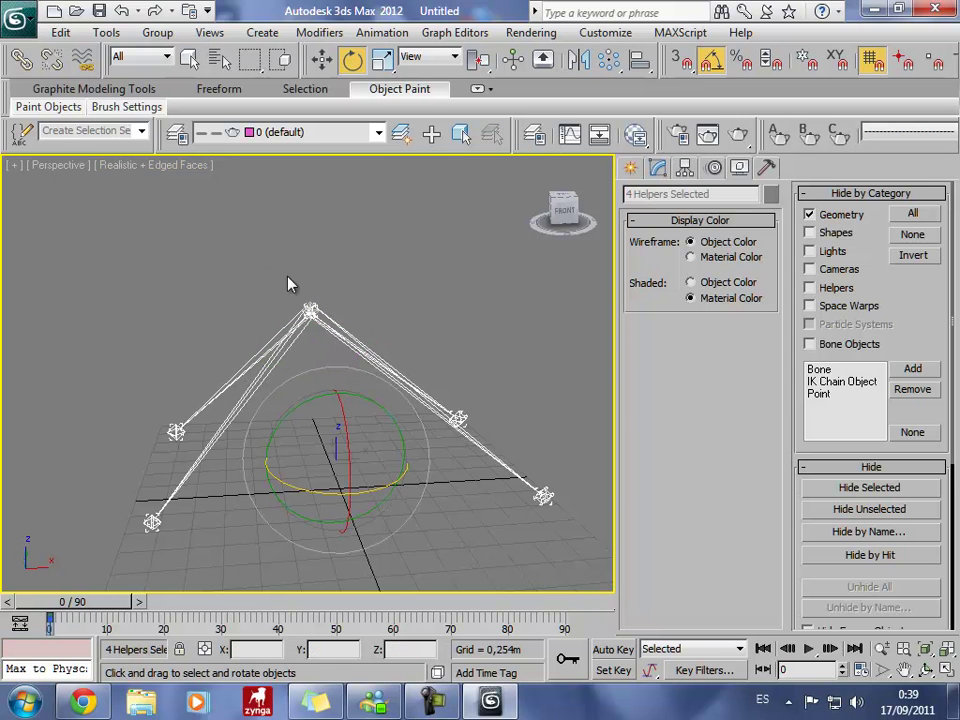
# Link the four wheel helpers to centre helper B_C, deselect, and unhide the car geometry.
pyautogui.click(20, 60)
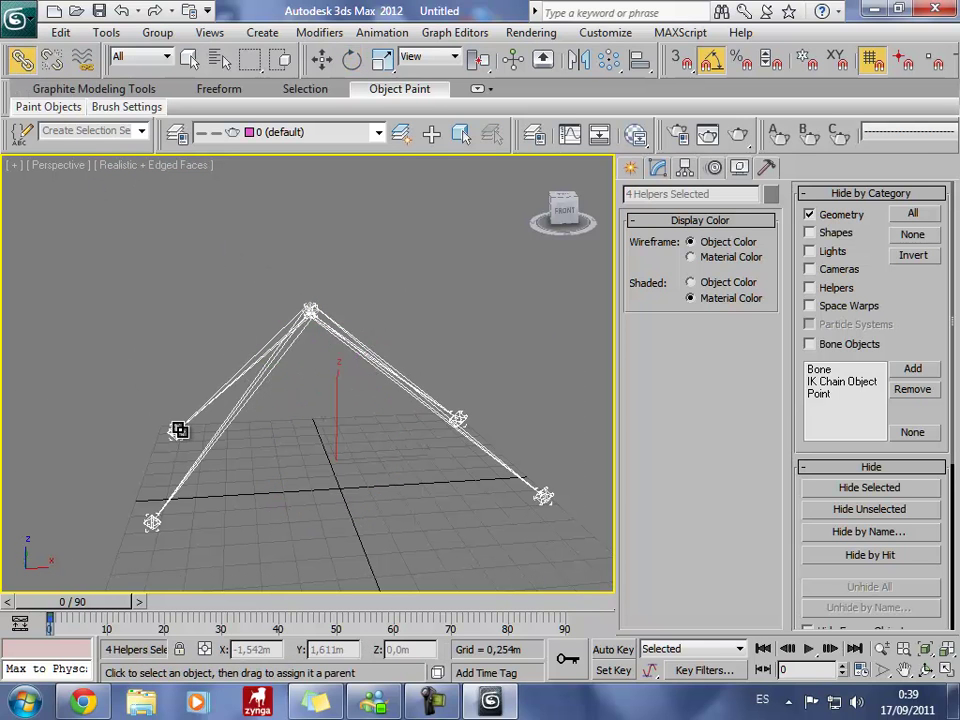
pyautogui.moveTo(179, 430); pyautogui.dragTo(313, 307)
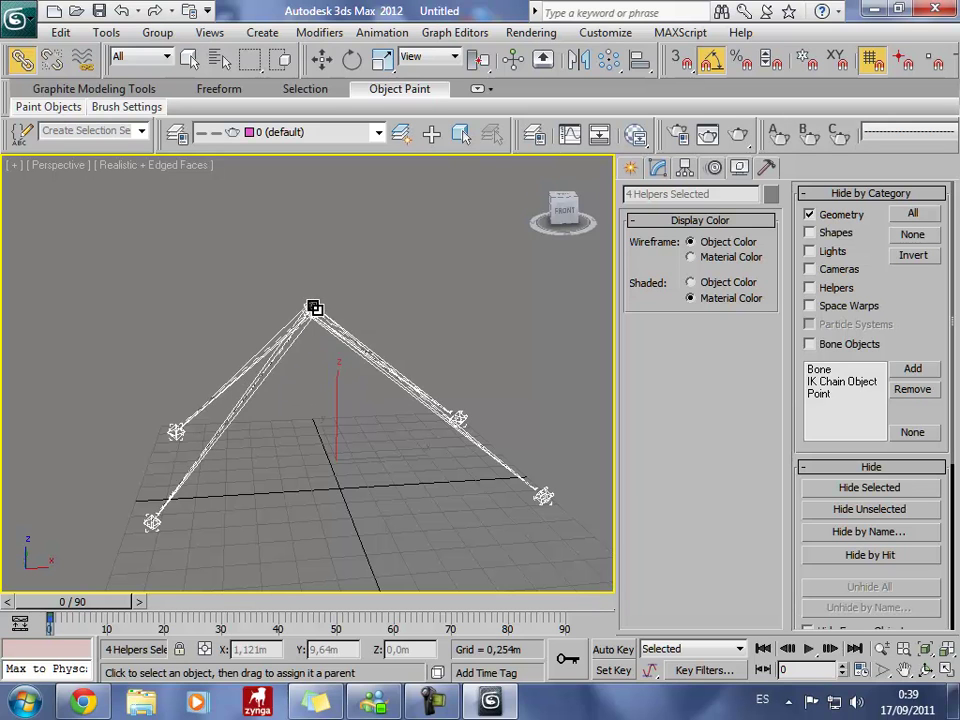
pyautogui.click(330, 420)
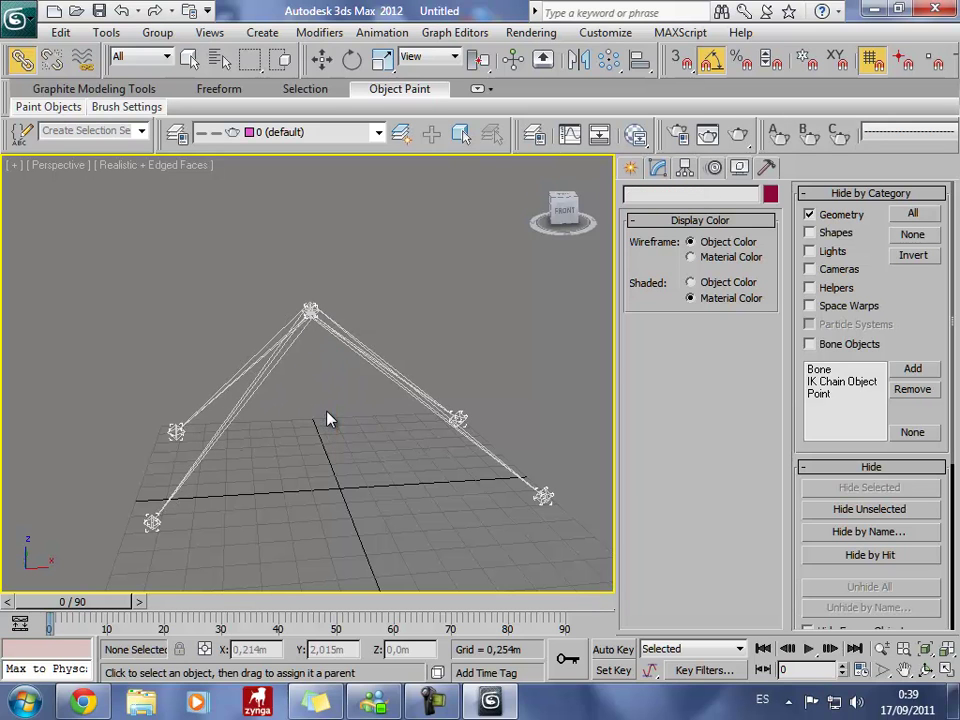
pyautogui.click(809, 215)
pyautogui.moveTo(424, 264)
pyautogui.keyDown('alt'); pyautogui.mouseDown(button='middle')
pyautogui.moveTo(531, 321)
pyautogui.moveTo(469, 430)
pyautogui.mouseUp(button='middle'); pyautogui.keyUp('alt')
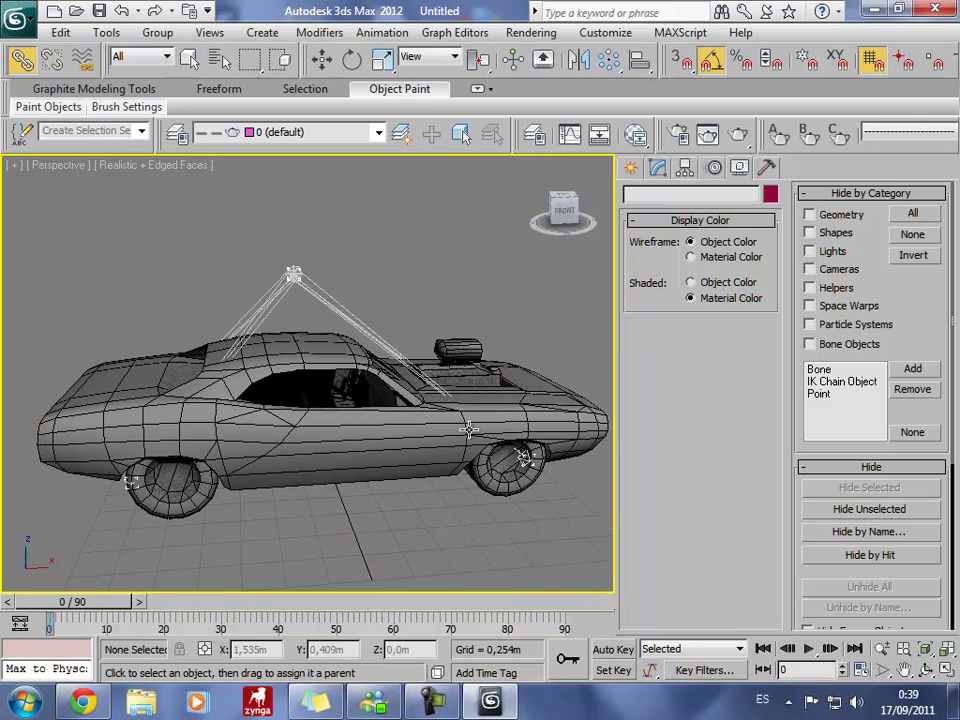
# In Element mode on the car body, detach one wheel as Object001.
pyautogui.click(469, 430)
pyautogui.click(658, 168)
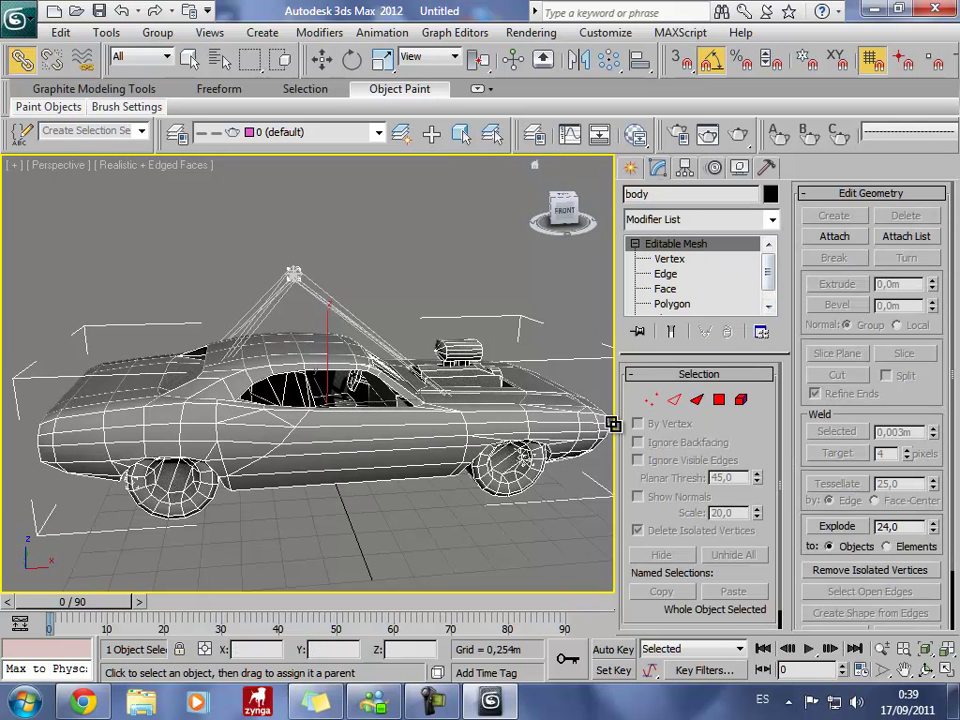
pyautogui.click(740, 399)
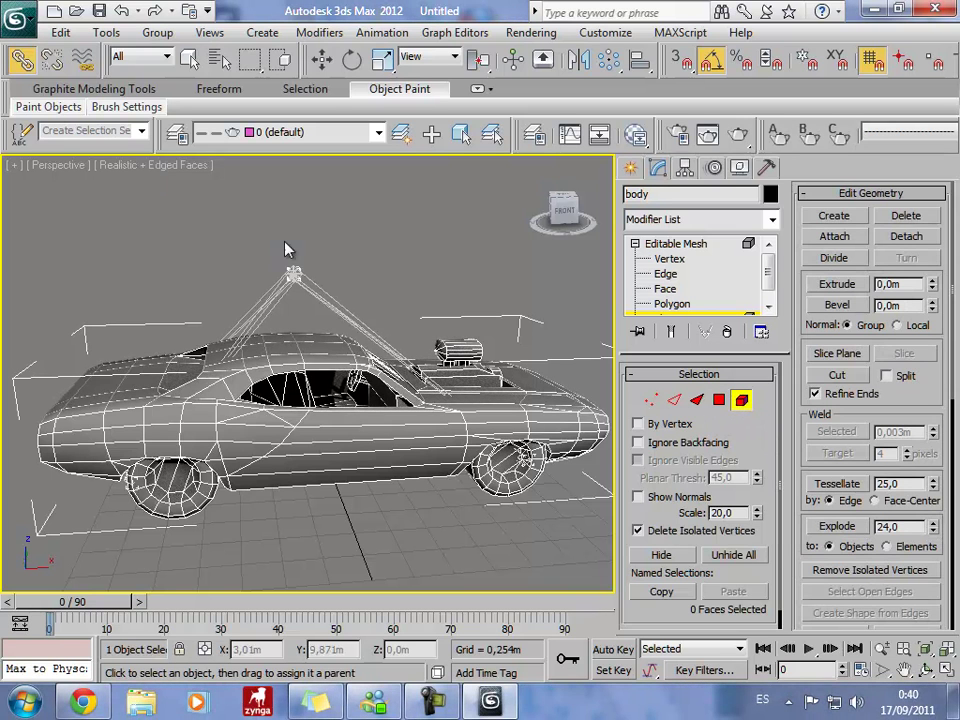
pyautogui.click(322, 59)
pyautogui.click(503, 483)
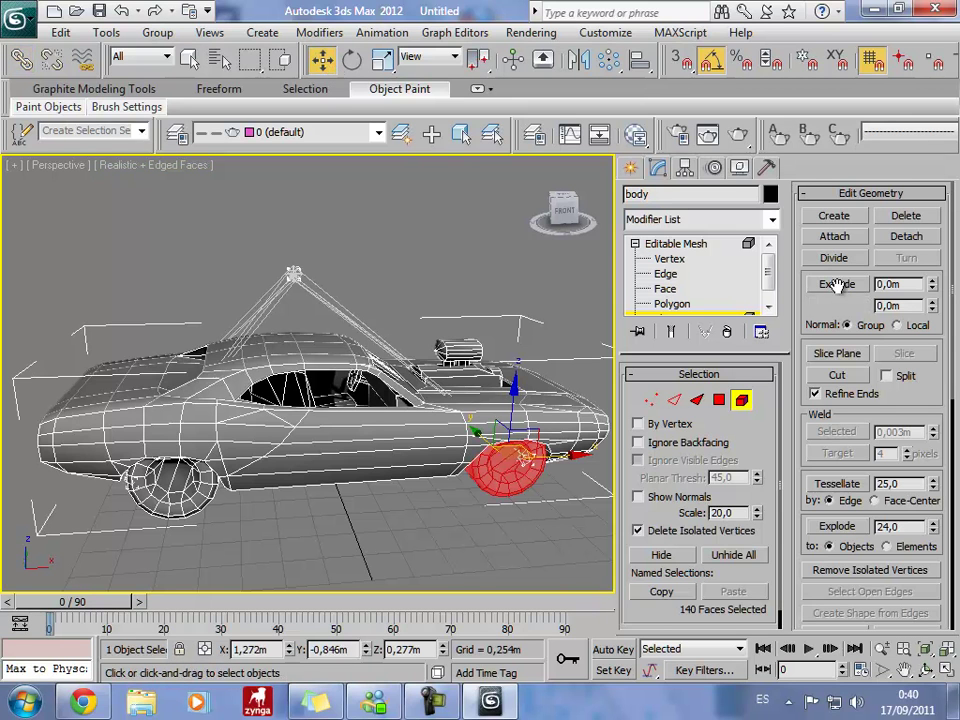
pyautogui.click(897, 240)
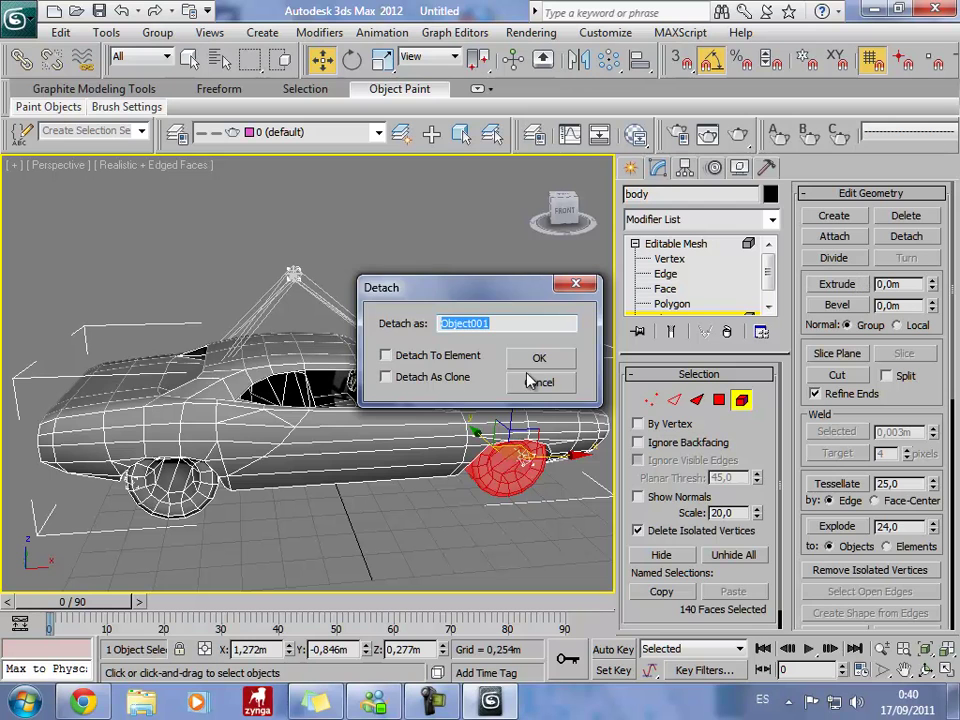
pyautogui.click(530, 358)
# Detach the other wheel element as Object002.
pyautogui.click(178, 500)
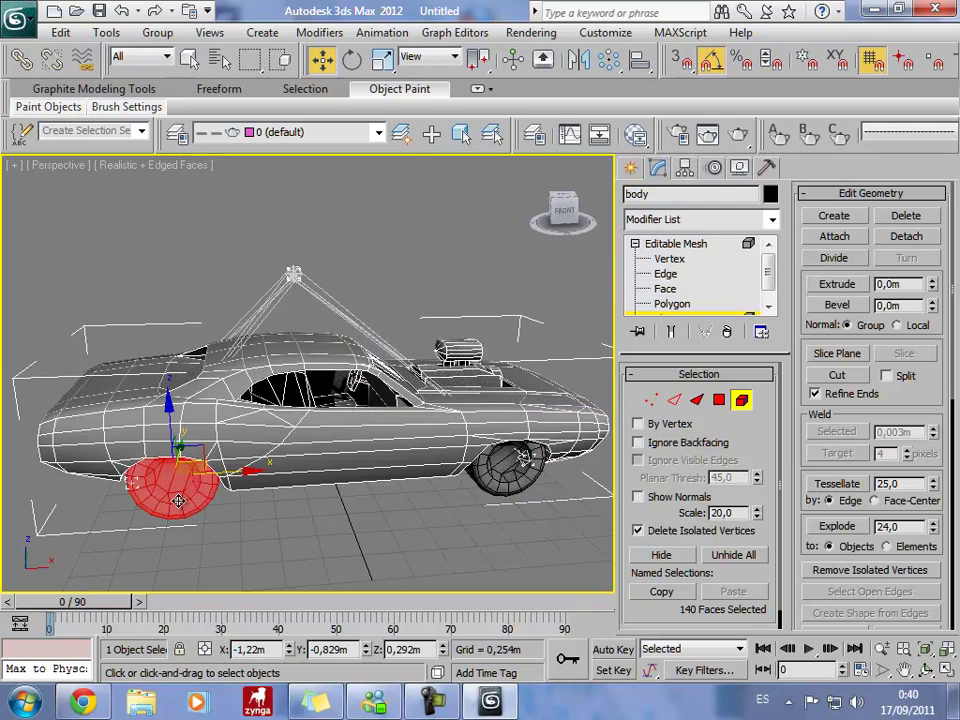
pyautogui.click(897, 240)
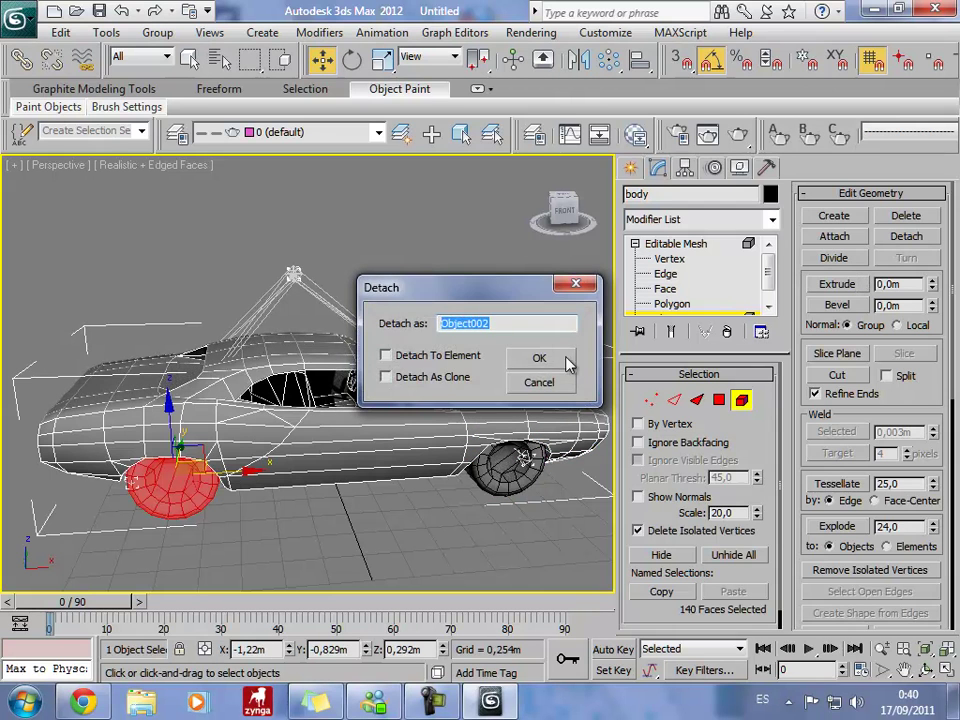
pyautogui.click(565, 360)
pyautogui.moveTo(521, 514)
pyautogui.mouseDown(button='middle')
pyautogui.moveTo(518, 447)
pyautogui.moveTo(500, 470)
pyautogui.mouseUp(button='middle')
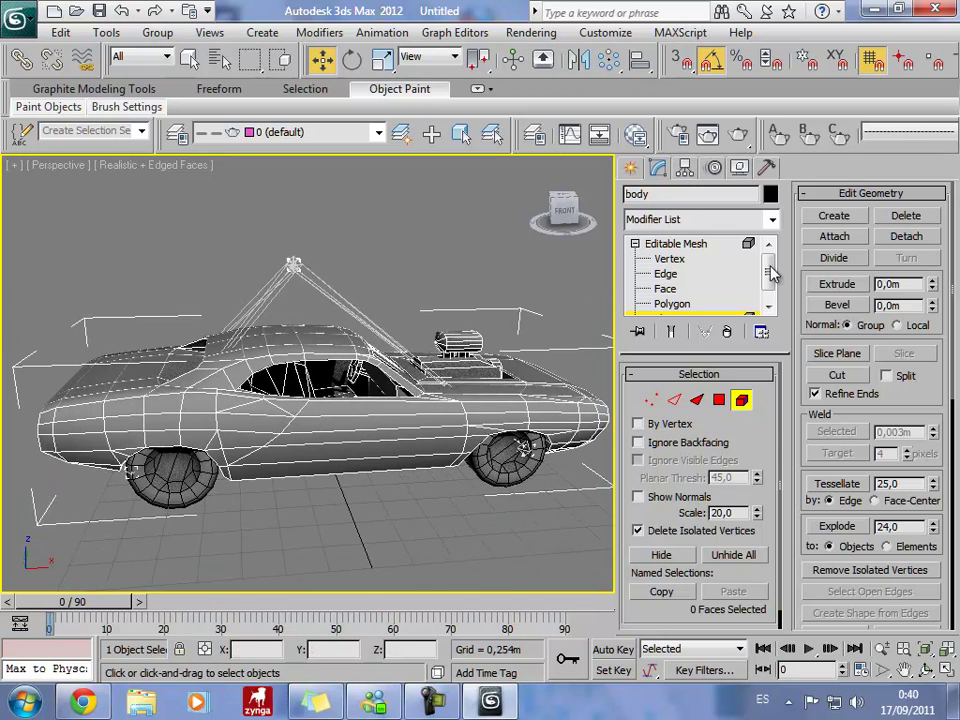
pyautogui.click(742, 167)
# Hide geometry and unlink the four selected wheel helpers.
pyautogui.click(809, 215)
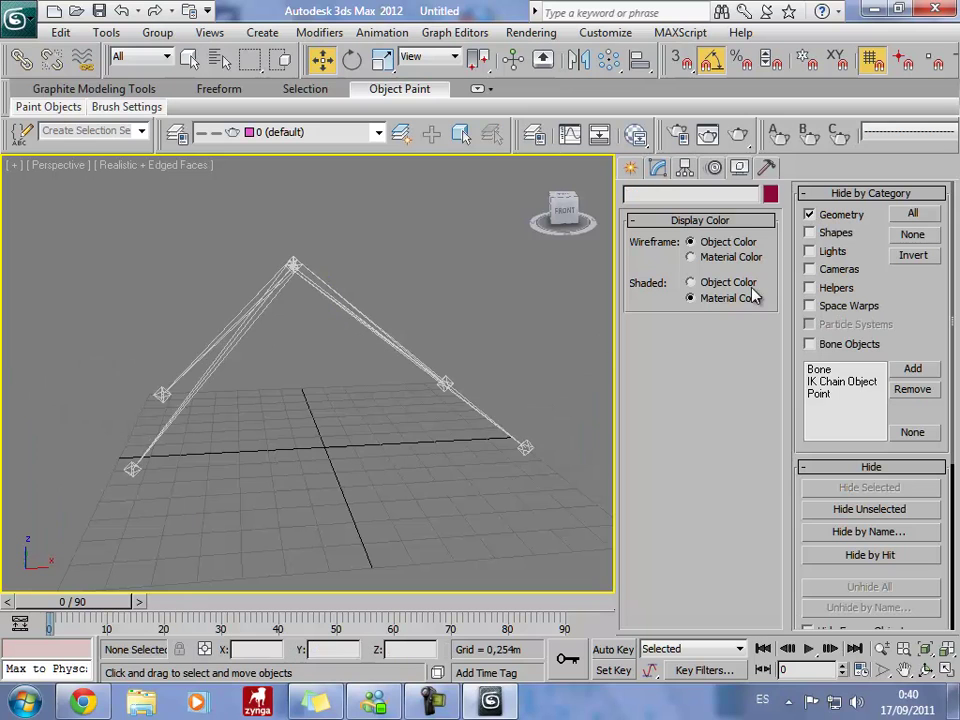
pyautogui.moveTo(605, 509); pyautogui.dragTo(57, 385)
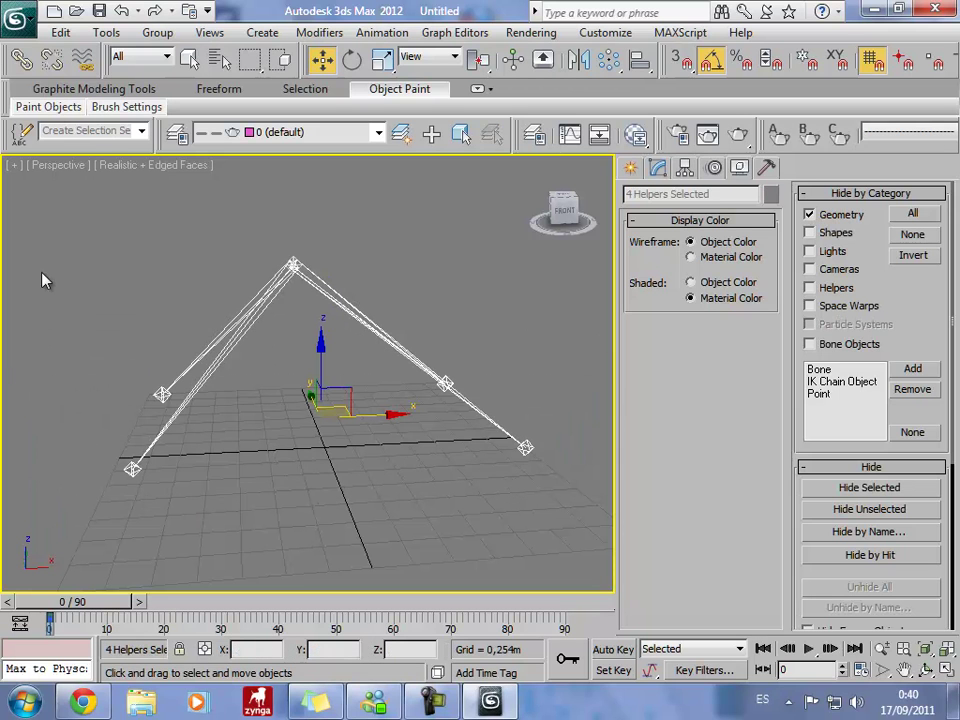
pyautogui.click(50, 61)
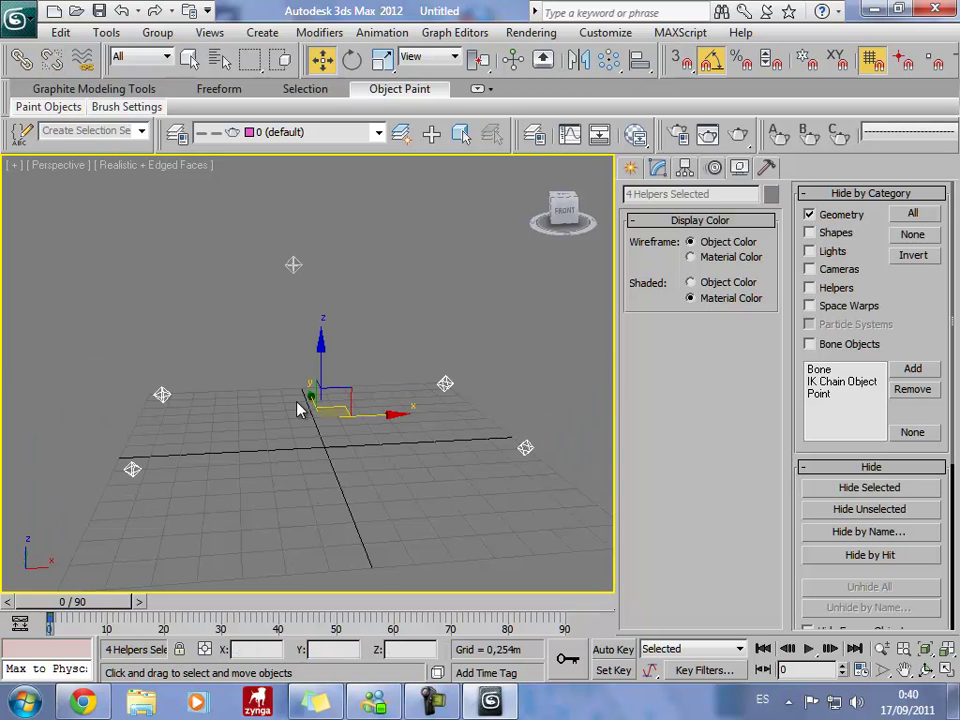
pyautogui.moveTo(297, 410); pyautogui.dragTo(304, 413, button='middle')
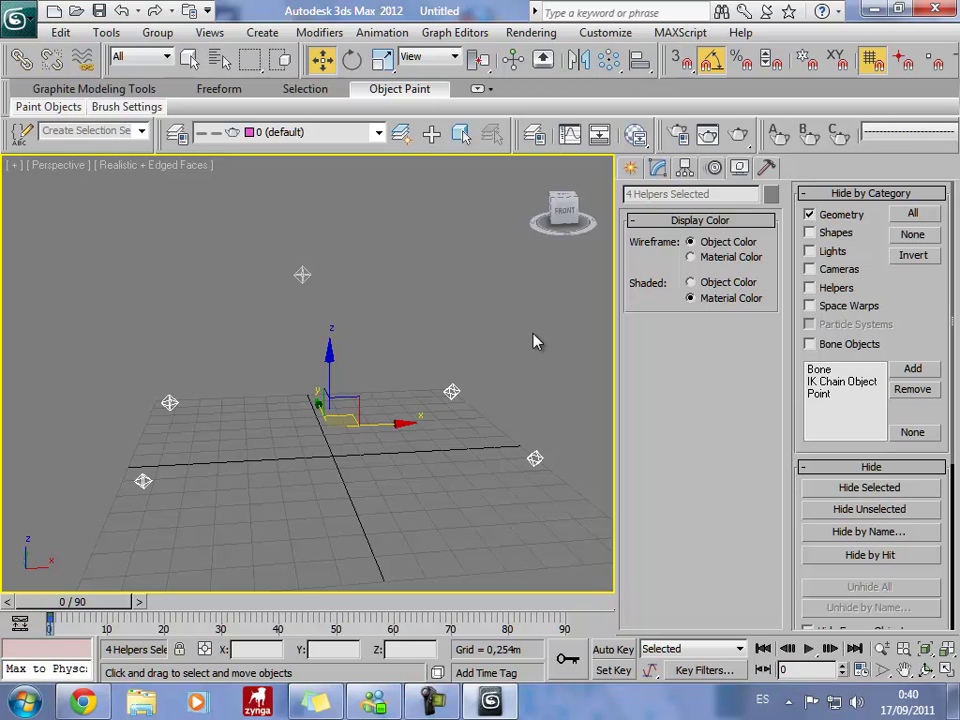
# Unhide the geometry, turn to a side view of the car and select the body.
pyautogui.click(809, 216)
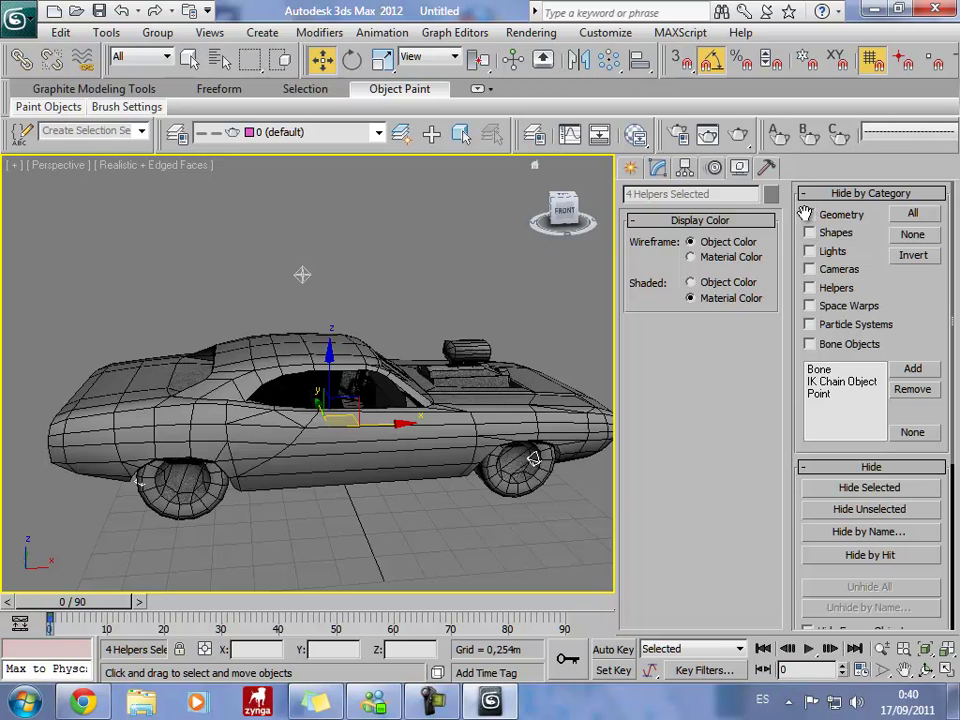
pyautogui.click(563, 220)
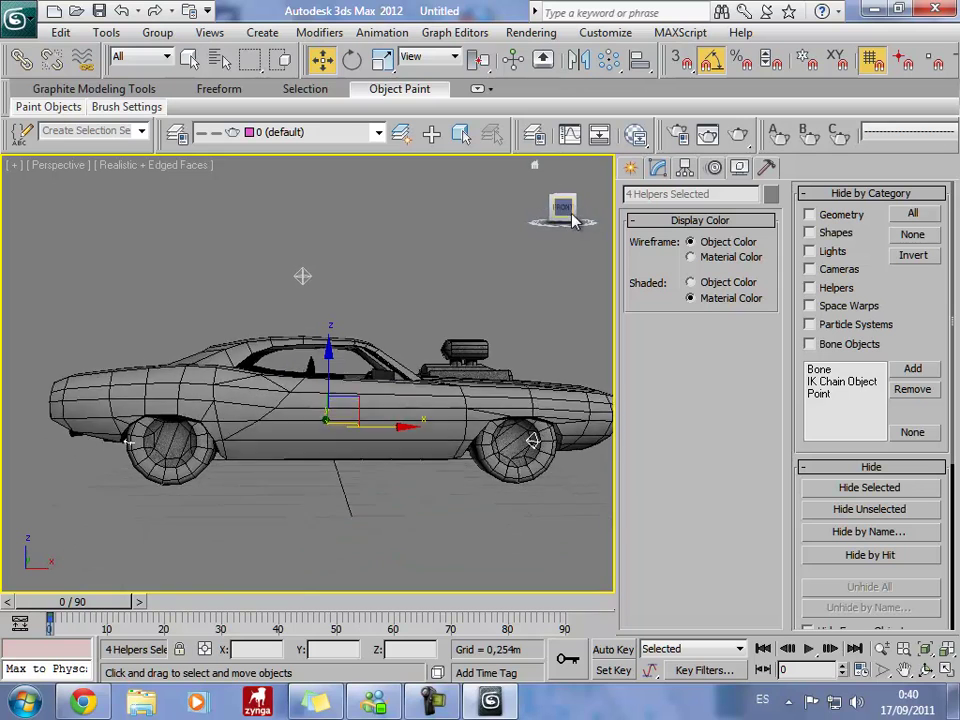
pyautogui.click(585, 210)
pyautogui.click(585, 213)
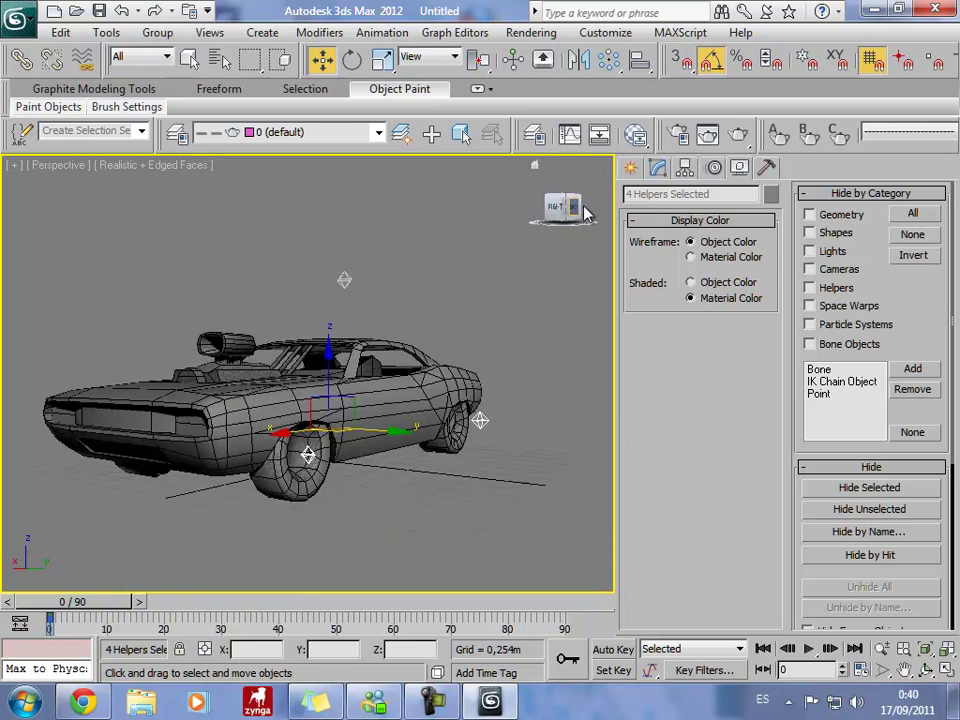
pyautogui.click(397, 370)
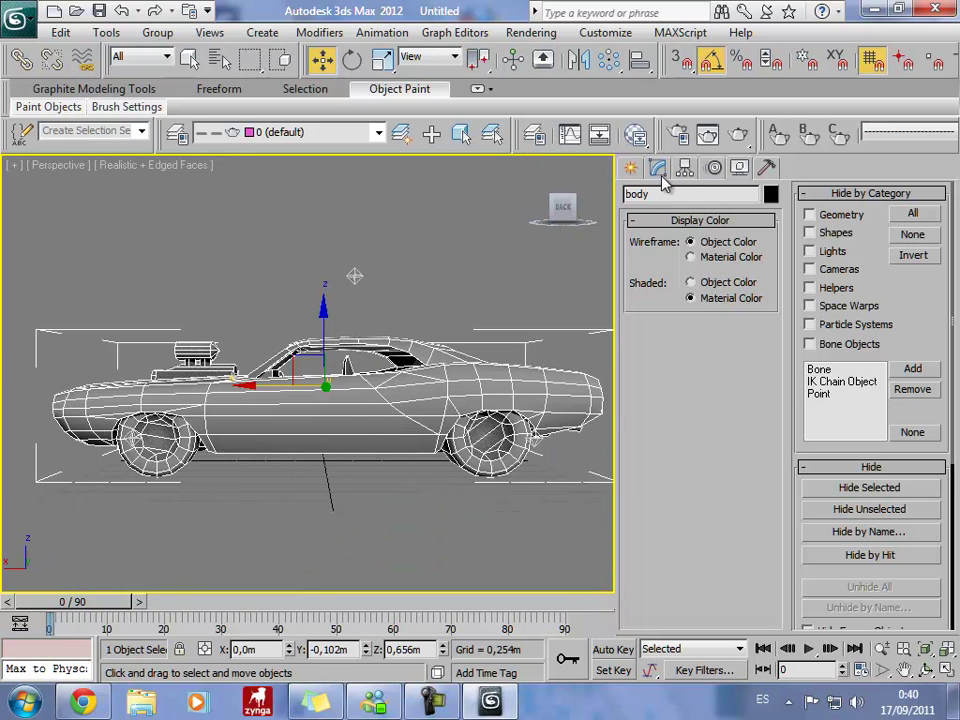
# At Element level on the car body, detach the rear wheel as Object003.
pyautogui.click(658, 170)
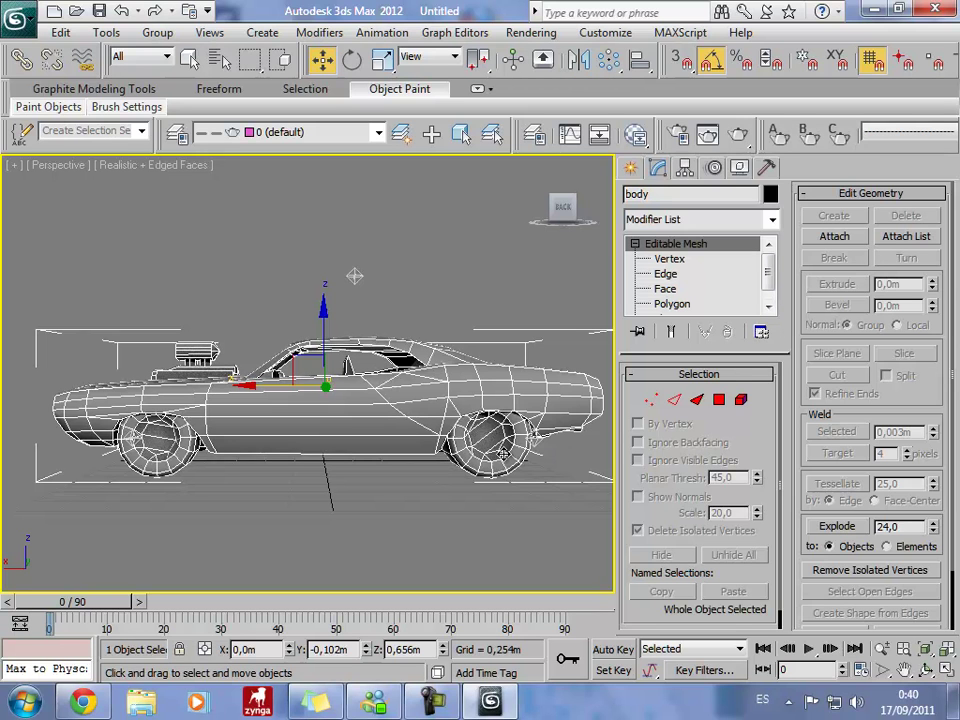
pyautogui.click(741, 400)
pyautogui.click(530, 438)
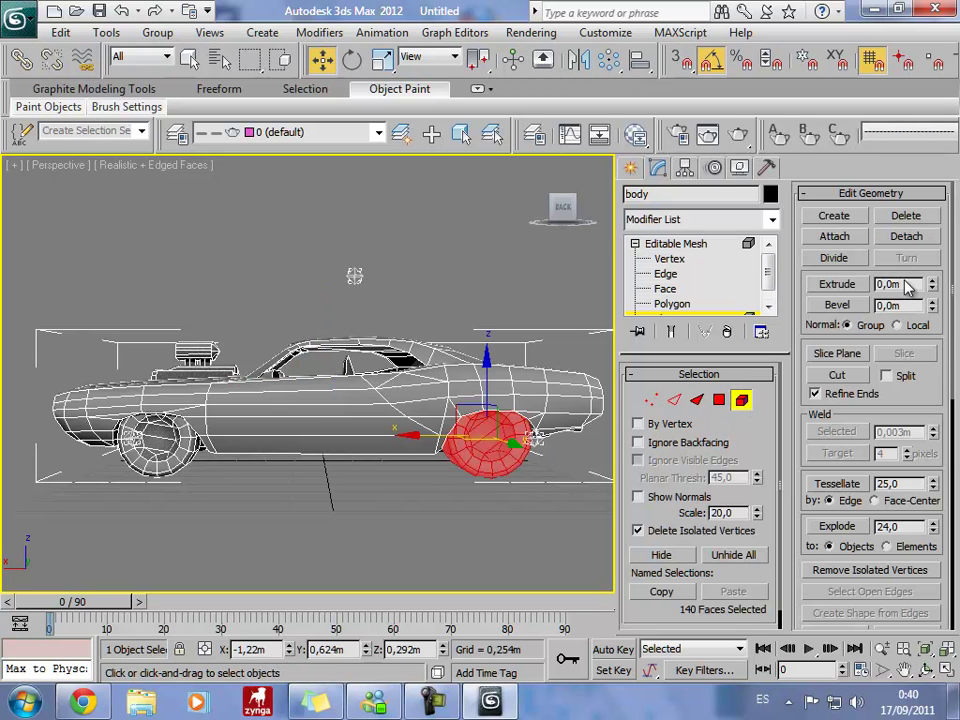
pyautogui.click(904, 238)
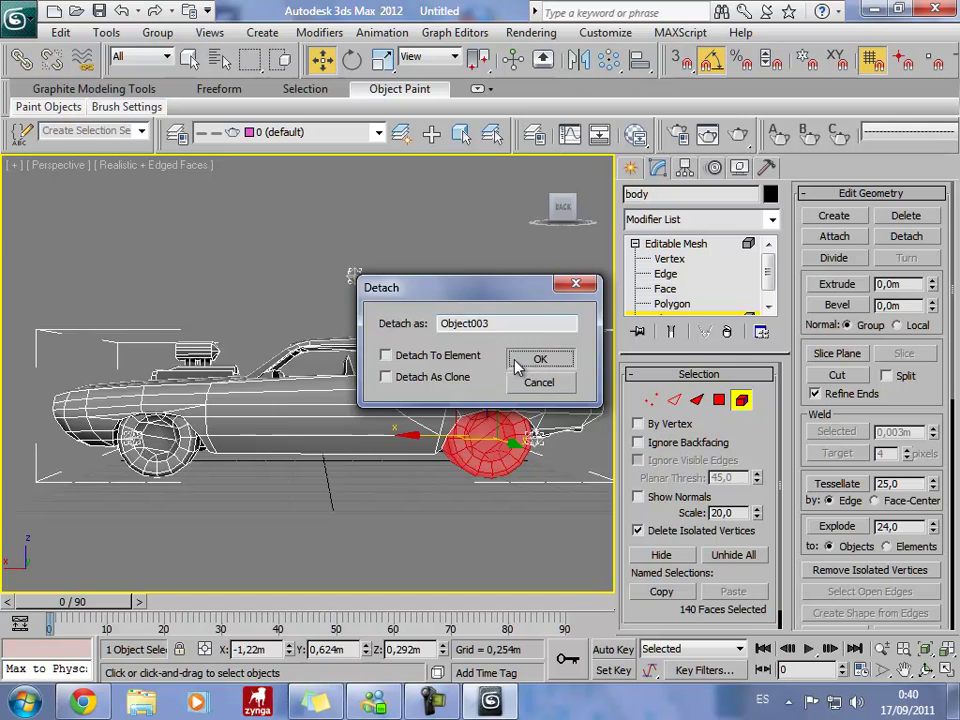
pyautogui.click(541, 359)
# Detach the front wheel as a separate object and exit Element level.
pyautogui.click(152, 471)
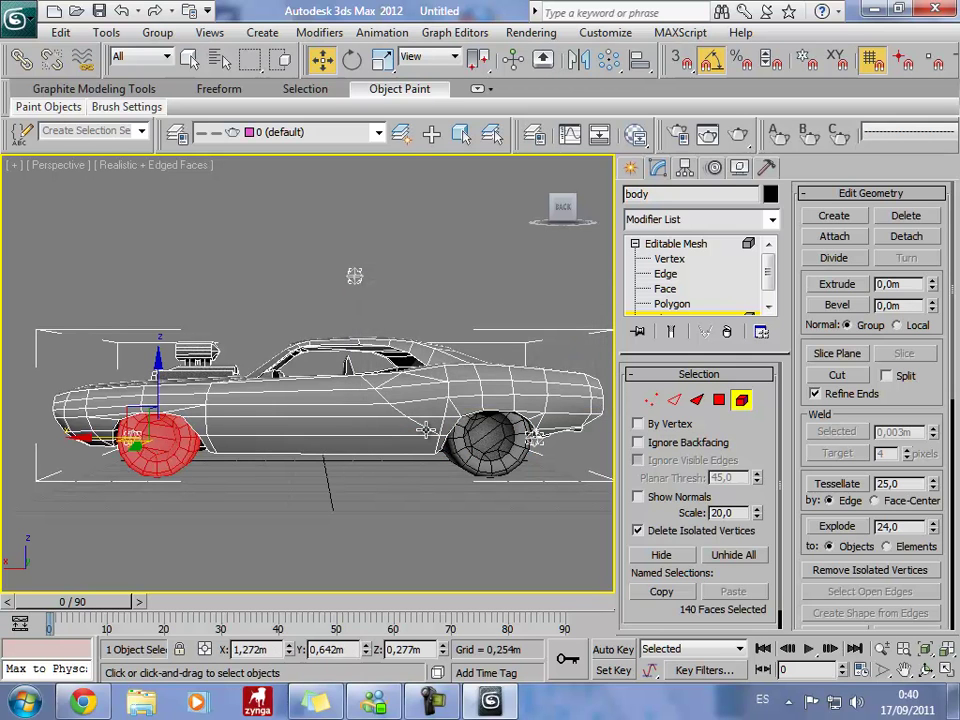
pyautogui.click(924, 243)
pyautogui.click(552, 358)
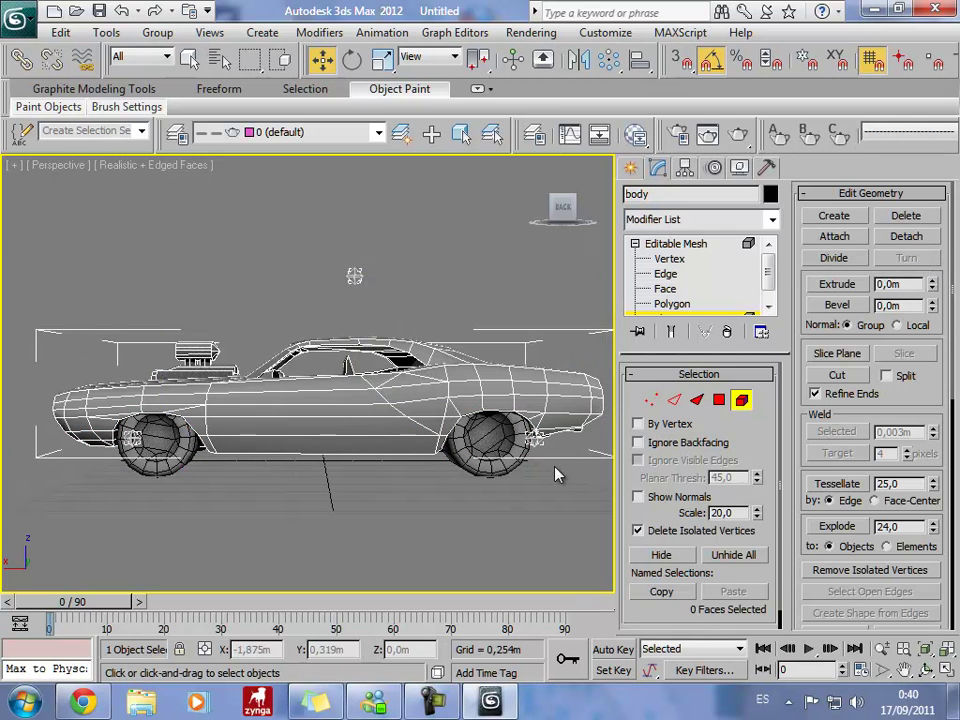
pyautogui.scroll(2, 516, 446)
pyautogui.scroll(3, 505, 458)
pyautogui.moveTo(510, 460)
pyautogui.mouseDown(button='middle')
pyautogui.moveTo(505, 527)
pyautogui.moveTo(321, 482)
pyautogui.moveTo(692, 514)
pyautogui.moveTo(213, 422)
pyautogui.moveTo(414, 491)
pyautogui.mouseUp(button='middle')
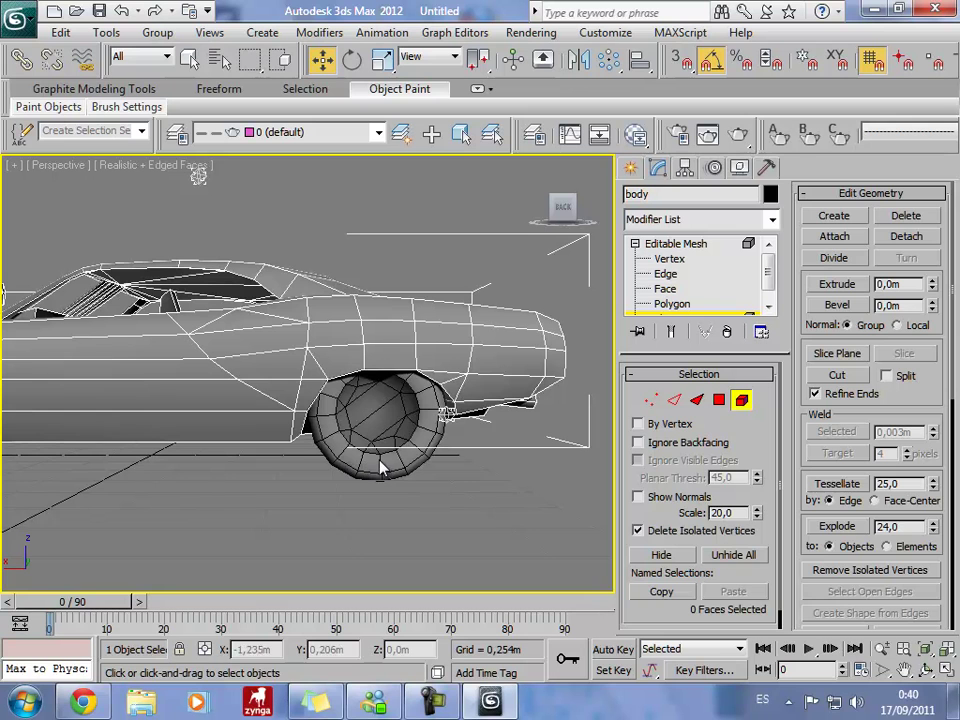
pyautogui.click(660, 318)
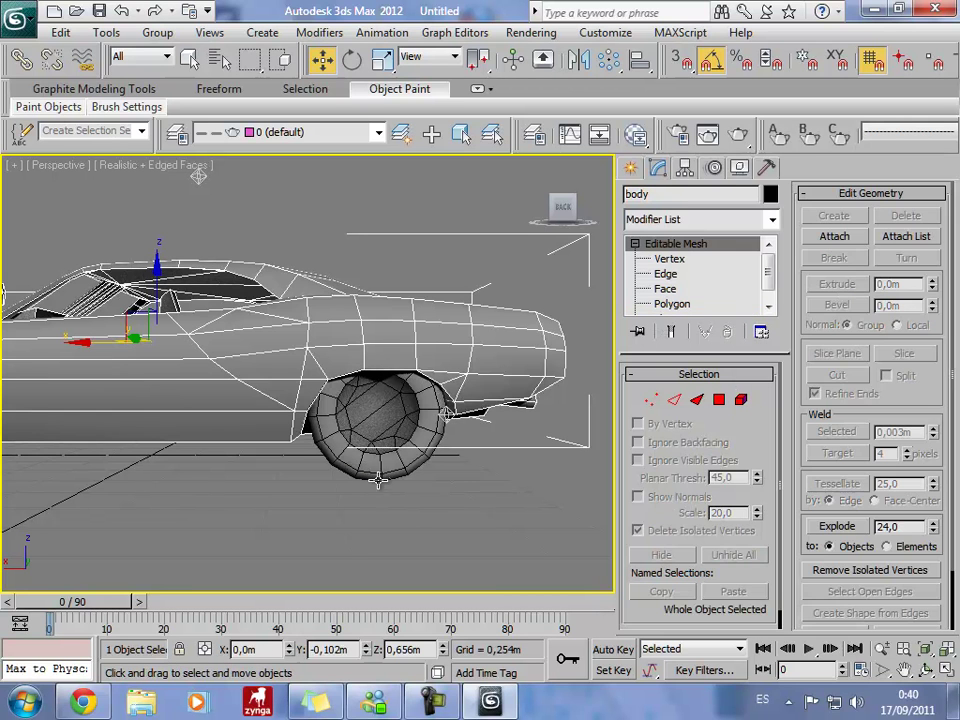
# With Affect Pivot Only, centre the pivots of wheels Object003 and Object004.
pyautogui.click(286, 362)
pyautogui.moveTo(278, 362); pyautogui.dragTo(333, 522, button='middle')
pyautogui.scroll(-2, 355, 540)
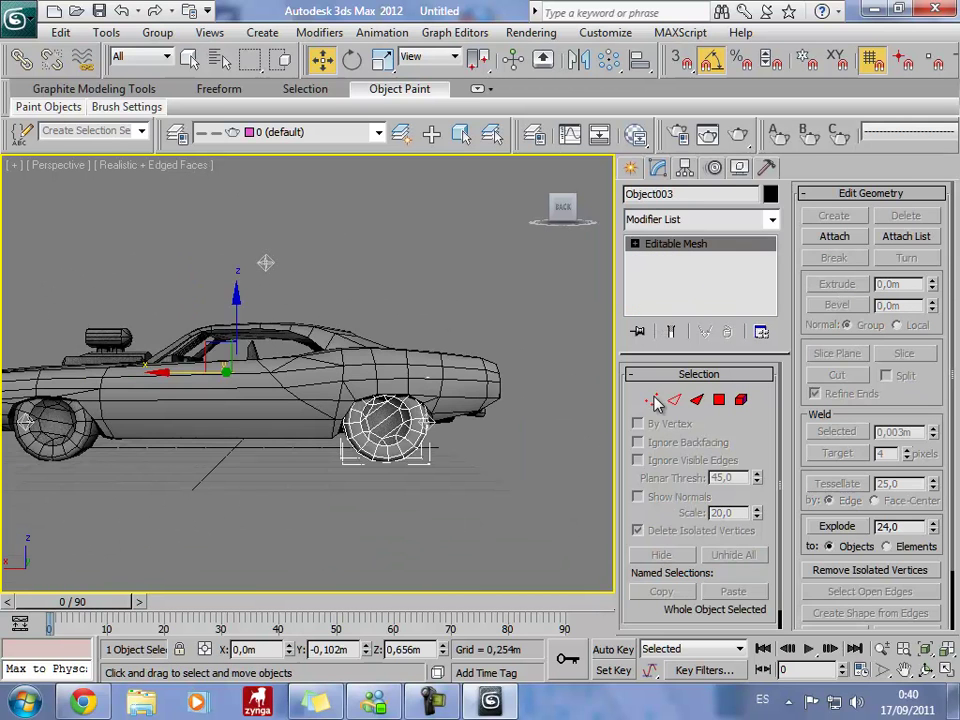
pyautogui.click(684, 168)
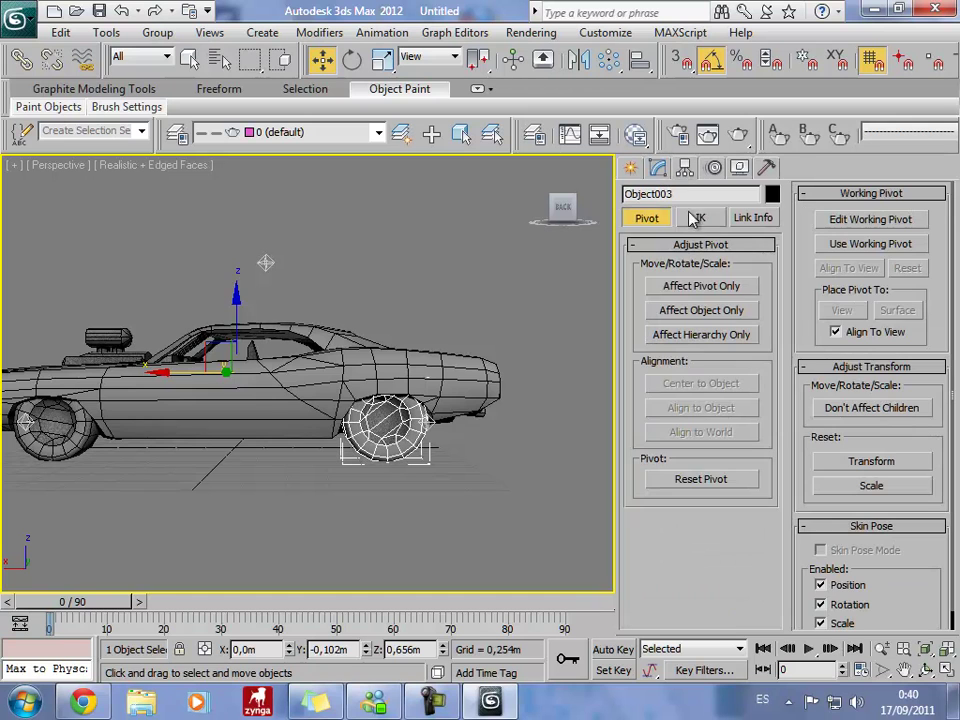
pyautogui.click(689, 285)
pyautogui.click(672, 384)
pyautogui.moveTo(519, 454)
pyautogui.keyDown('alt'); pyautogui.mouseDown(button='middle')
pyautogui.moveTo(424, 456)
pyautogui.moveTo(304, 505)
pyautogui.mouseUp(button='middle'); pyautogui.keyUp('alt')
pyautogui.click(245, 470)
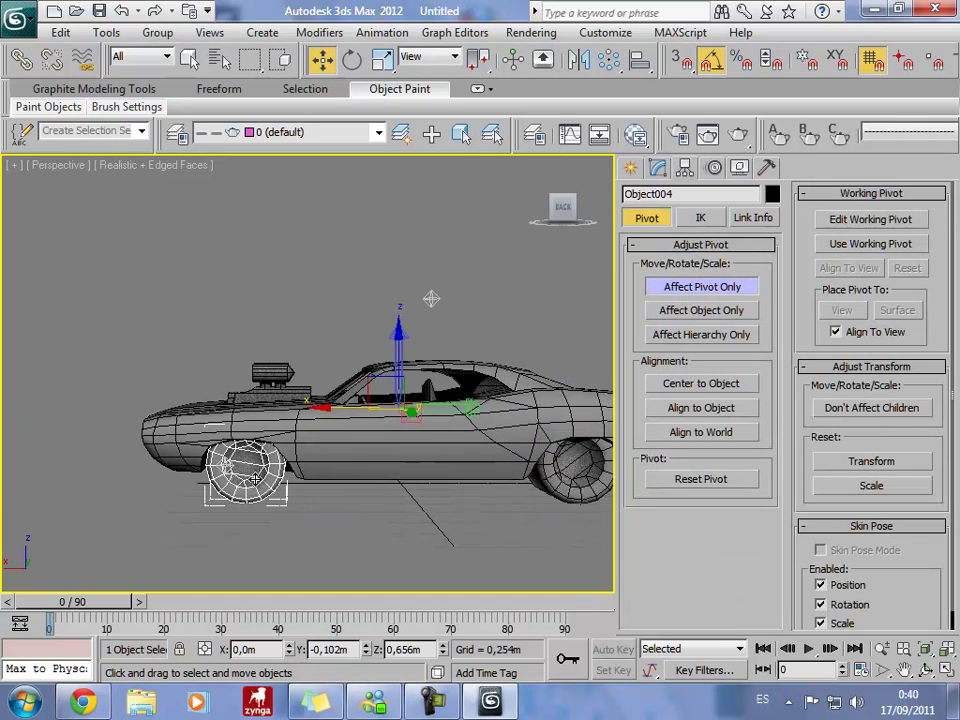
pyautogui.click(699, 386)
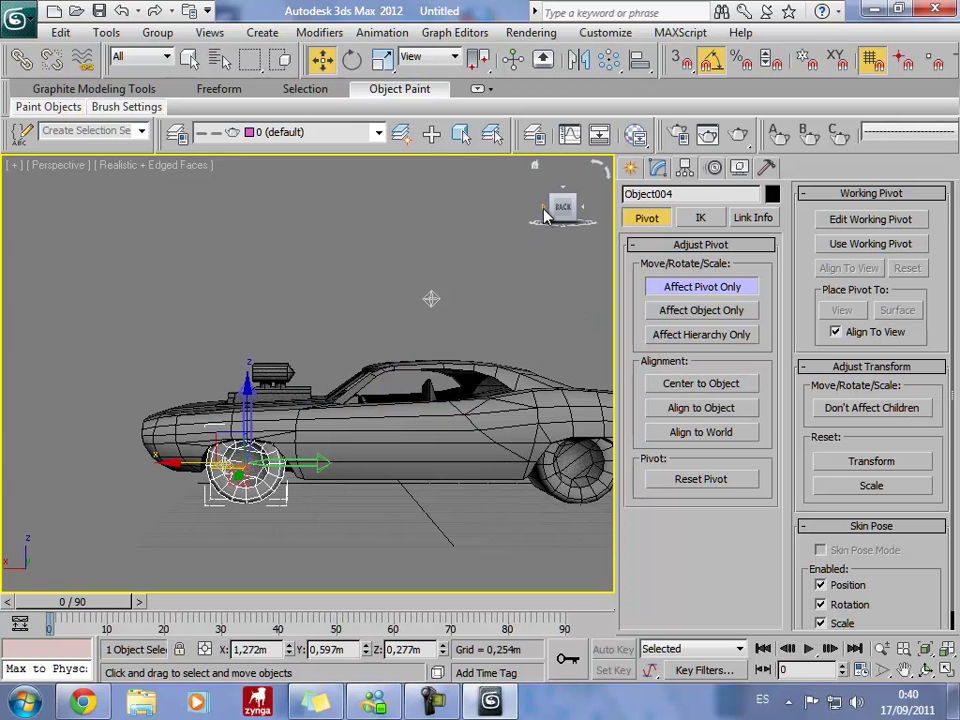
# Centre the pivots of Object002 and Object001, then turn off Affect Pivot Only.
pyautogui.click(546, 214)
pyautogui.click(546, 214)
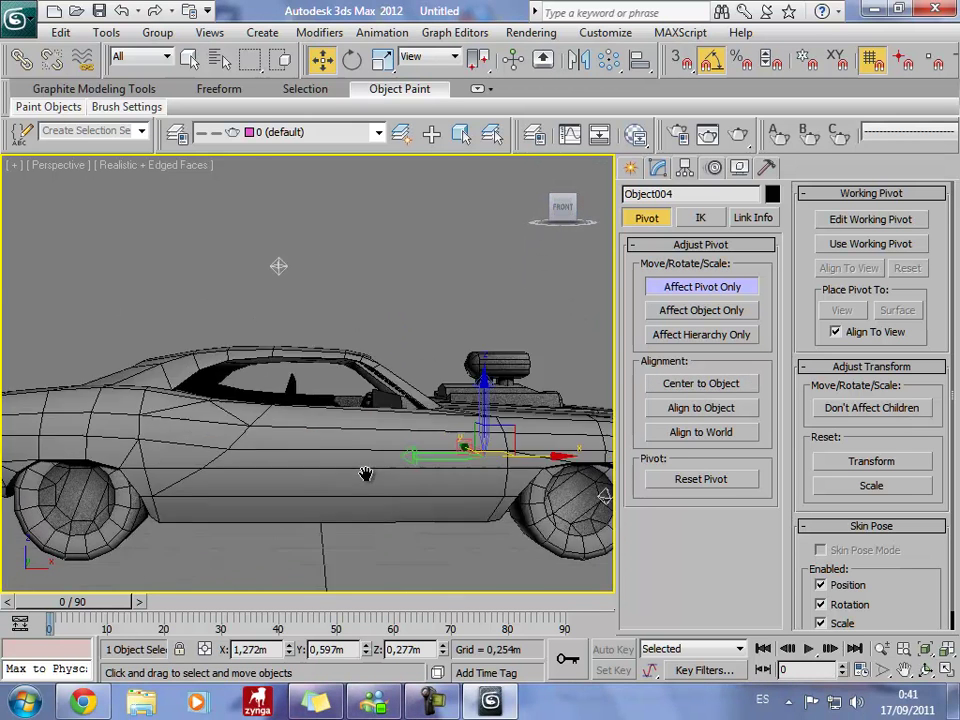
pyautogui.click(125, 493)
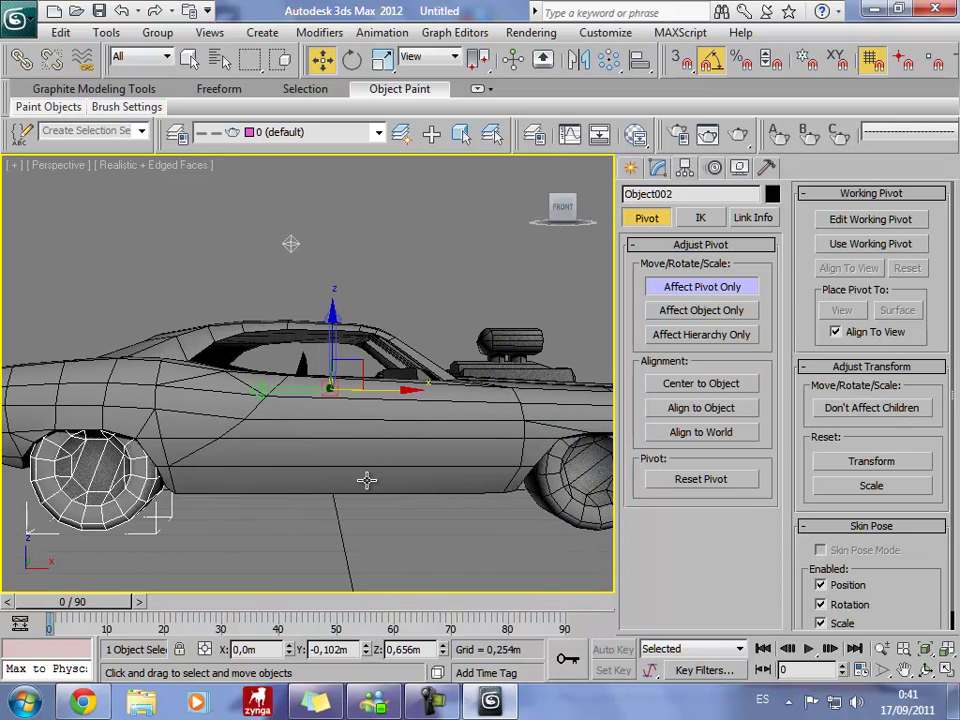
pyautogui.click(677, 386)
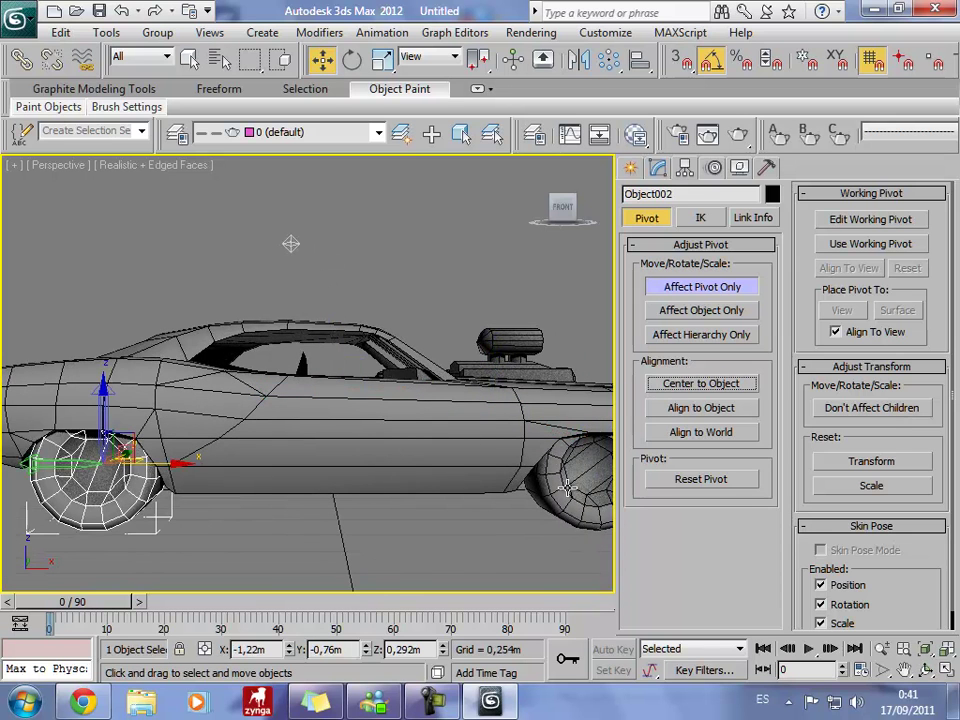
pyautogui.click(566, 488)
pyautogui.click(684, 386)
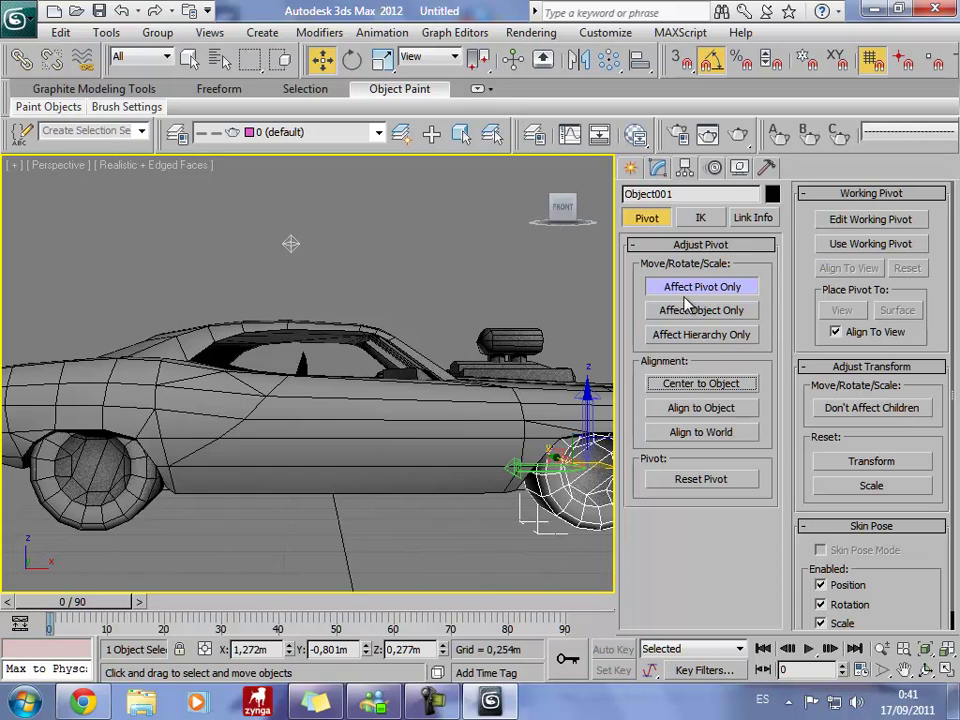
pyautogui.click(666, 285)
pyautogui.moveTo(450, 506)
pyautogui.mouseDown(button='middle')
pyautogui.moveTo(321, 449)
pyautogui.moveTo(354, 506)
pyautogui.mouseUp(button='middle')
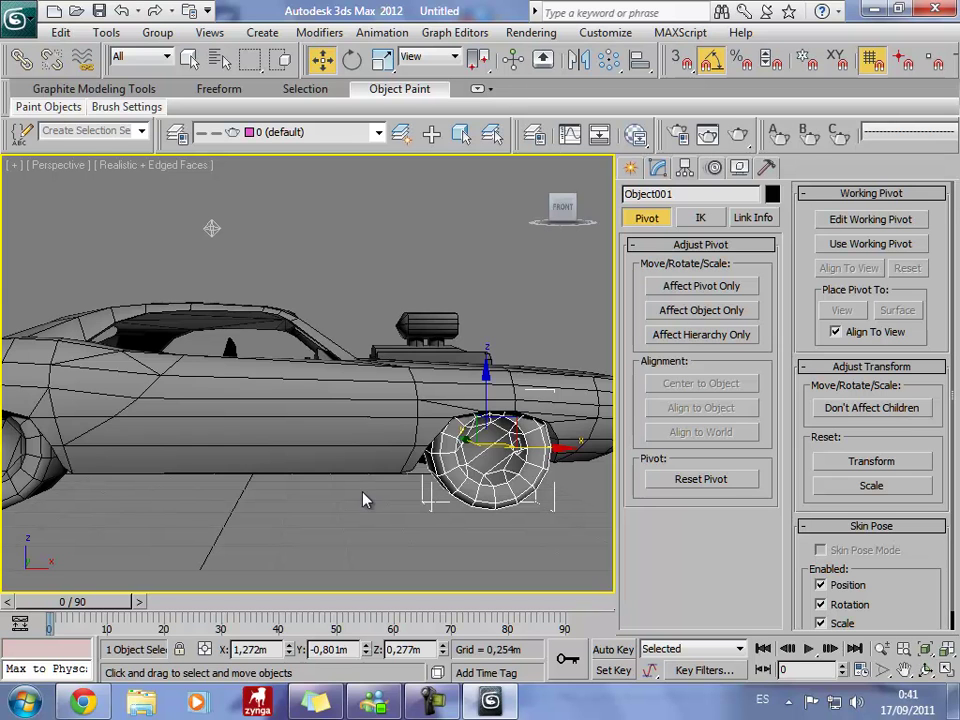
pyautogui.click(365, 500)
pyautogui.moveTo(388, 490)
pyautogui.keyDown('alt'); pyautogui.mouseDown(button='middle')
pyautogui.moveTo(407, 518)
pyautogui.moveTo(456, 518)
pyautogui.moveTo(328, 514)
pyautogui.moveTo(372, 522)
pyautogui.moveTo(315, 476)
pyautogui.mouseUp(button='middle'); pyautogui.keyUp('alt')
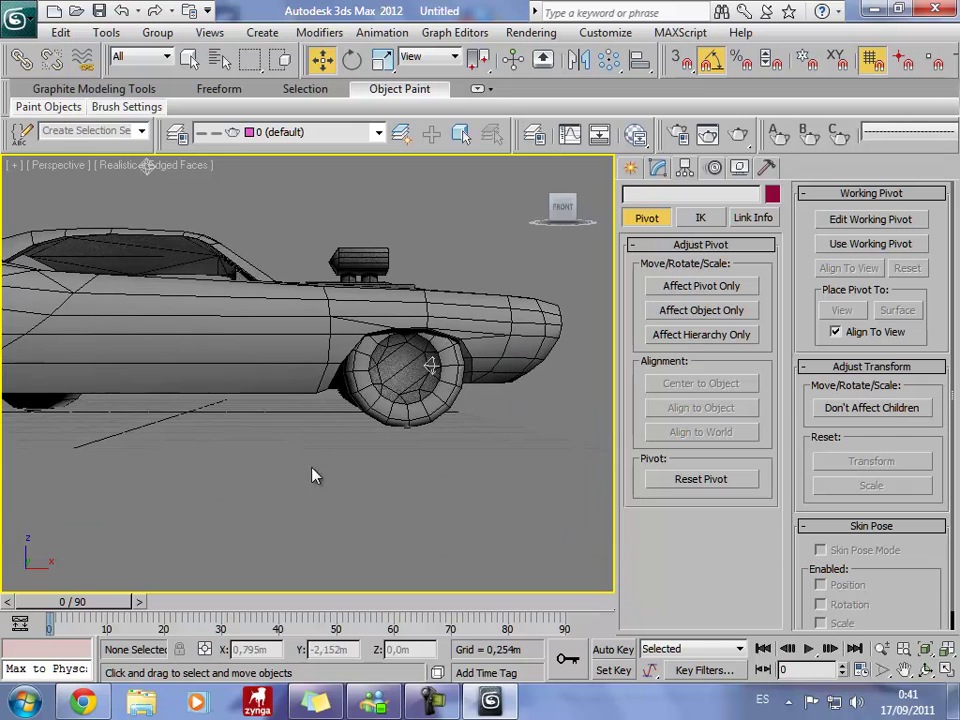
# Align helper BR_D_D to its wheel in X and Y only, then nudge it along Y.
pyautogui.click(429, 367)
pyautogui.moveTo(407, 418); pyautogui.dragTo(398, 498, button='middle')
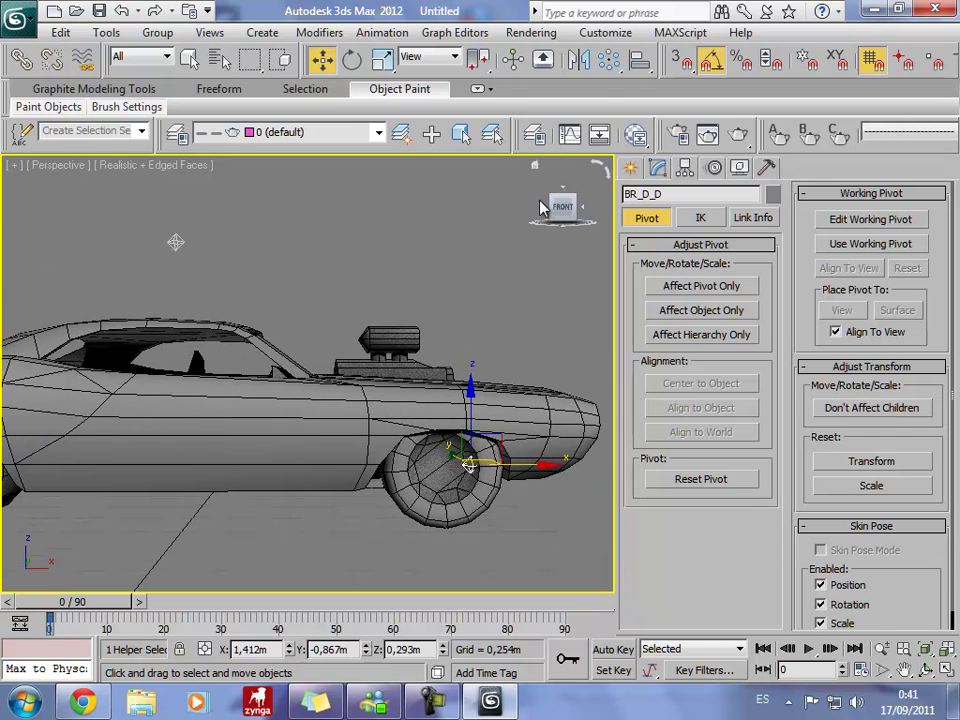
pyautogui.click(640, 61)
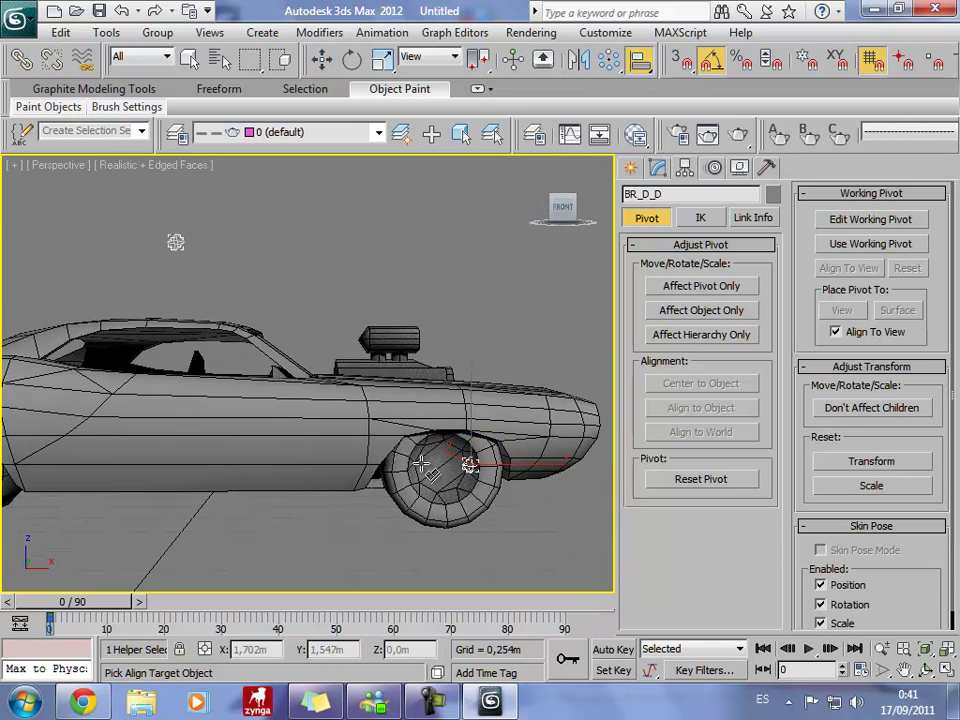
pyautogui.click(409, 494)
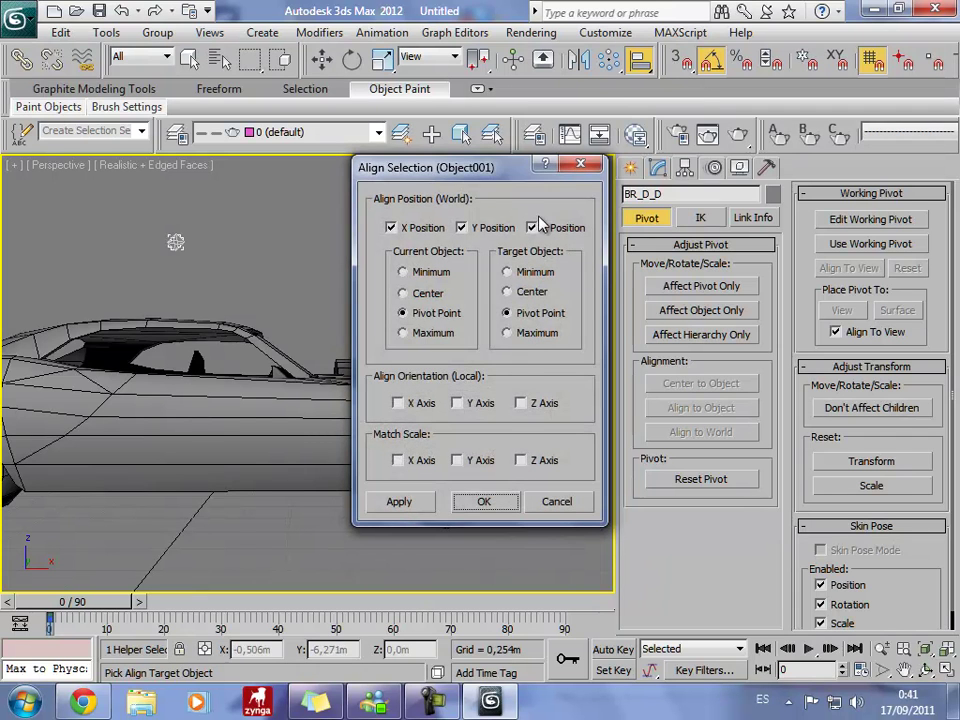
pyautogui.click(531, 228)
pyautogui.moveTo(517, 168)
pyautogui.mouseDown()
pyautogui.moveTo(697, 130)
pyautogui.moveTo(786, 151)
pyautogui.mouseUp()
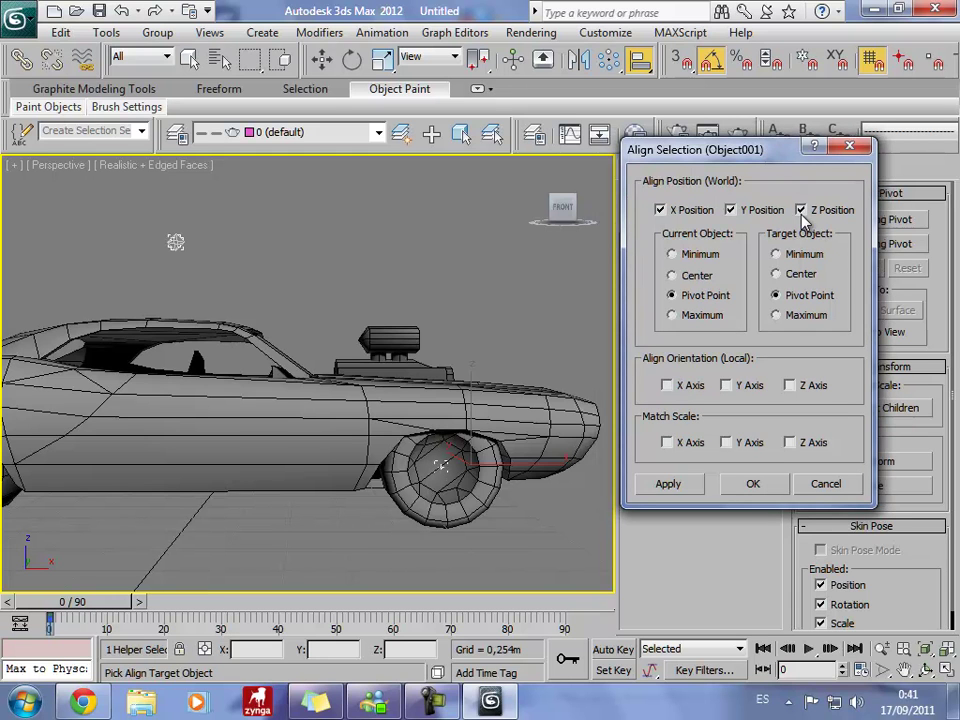
pyautogui.click(752, 485)
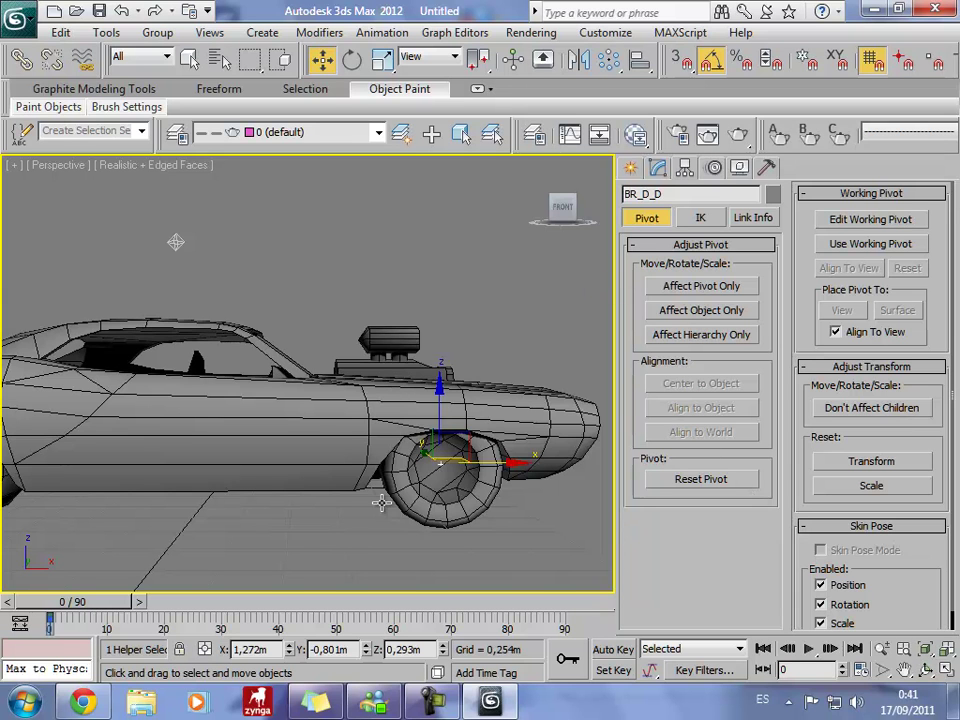
pyautogui.moveTo(583, 210); pyautogui.dragTo(505, 193)
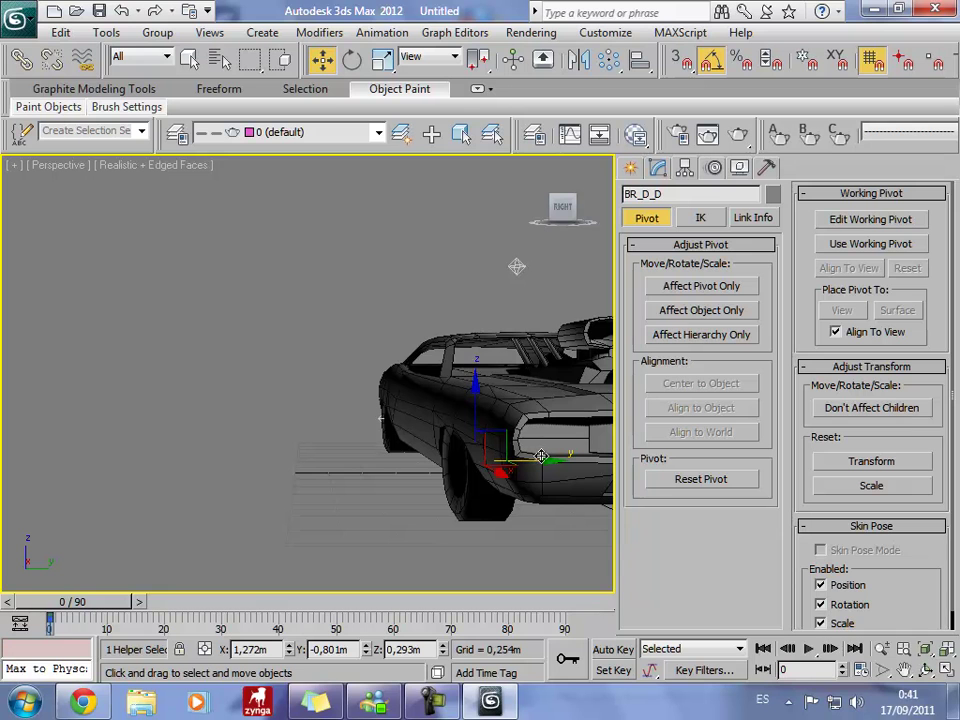
pyautogui.moveTo(544, 459); pyautogui.dragTo(531, 460)
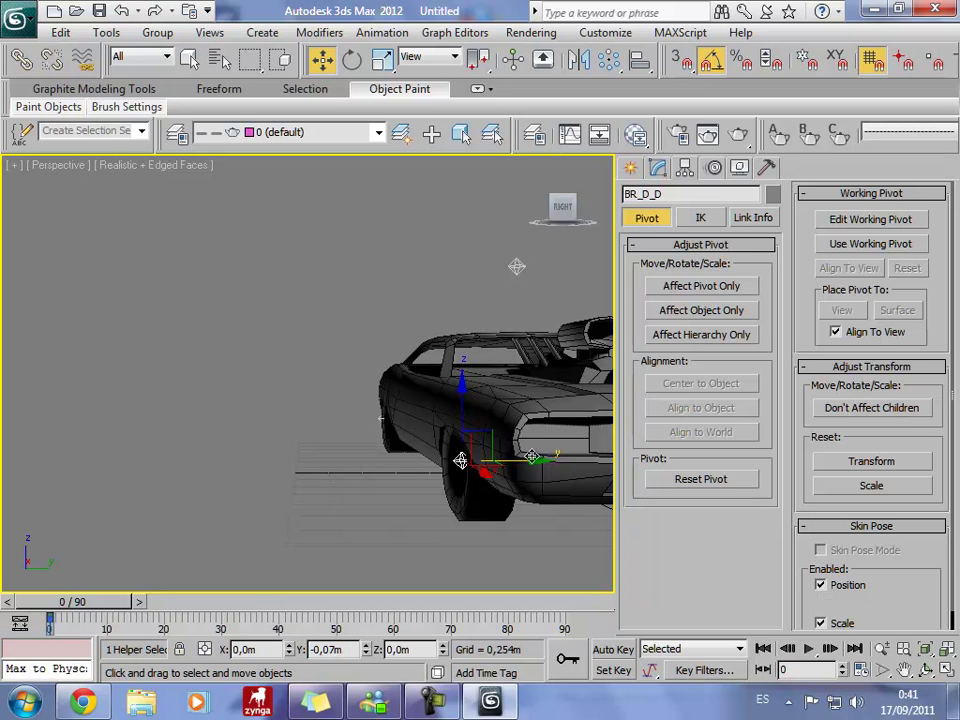
# Frame a side-on close view of the wheel and select it with its helpers.
pyautogui.moveTo(548, 216); pyautogui.dragTo(658, 465)
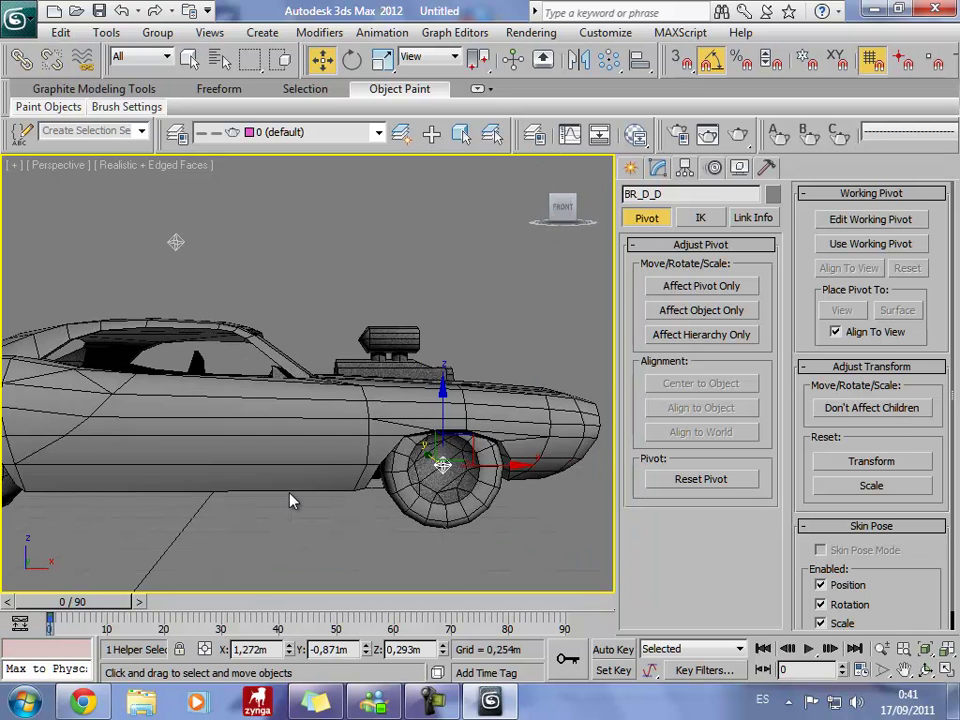
pyautogui.moveTo(658, 465)
pyautogui.mouseDown(button='middle')
pyautogui.moveTo(582, 515)
pyautogui.moveTo(369, 463)
pyautogui.moveTo(450, 489)
pyautogui.mouseUp(button='middle')
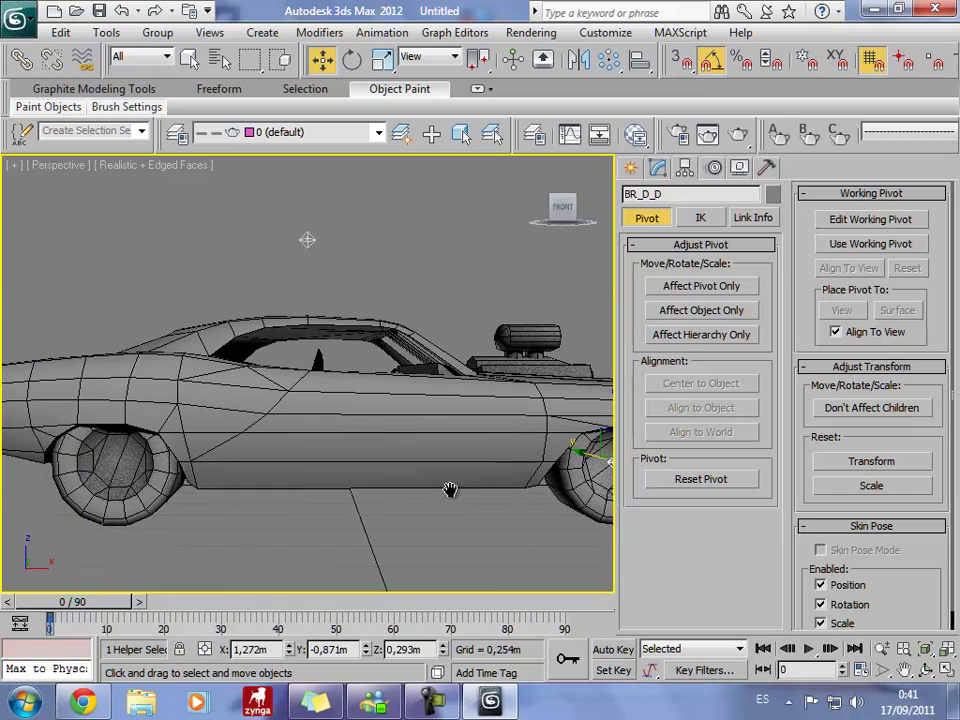
pyautogui.moveTo(214, 501); pyautogui.dragTo(381, 501, button='middle')
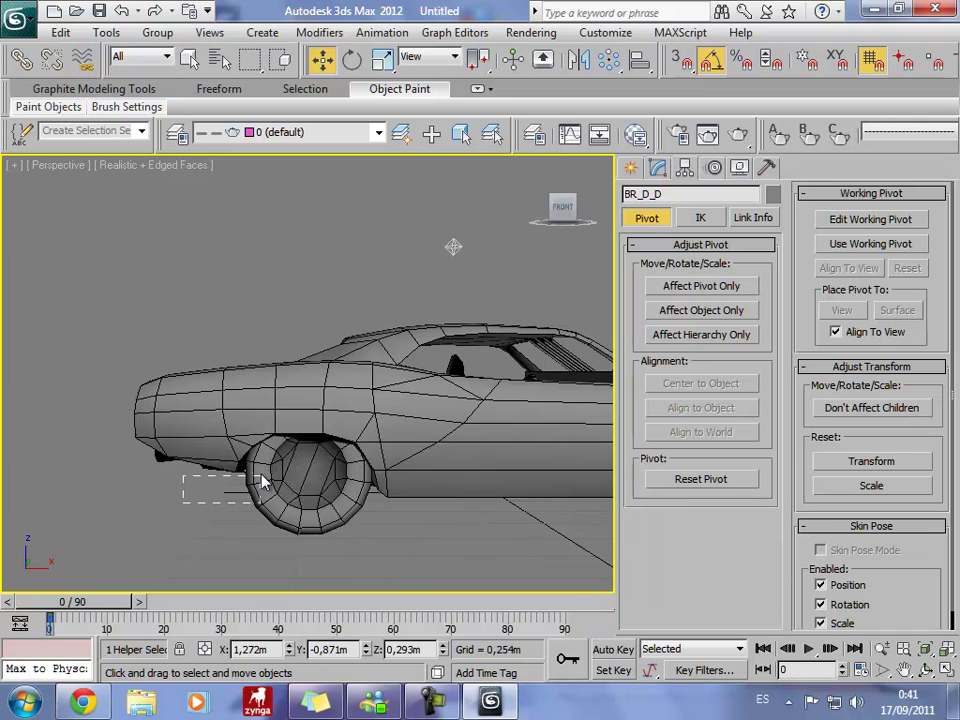
pyautogui.moveTo(260, 478); pyautogui.dragTo(259, 476)
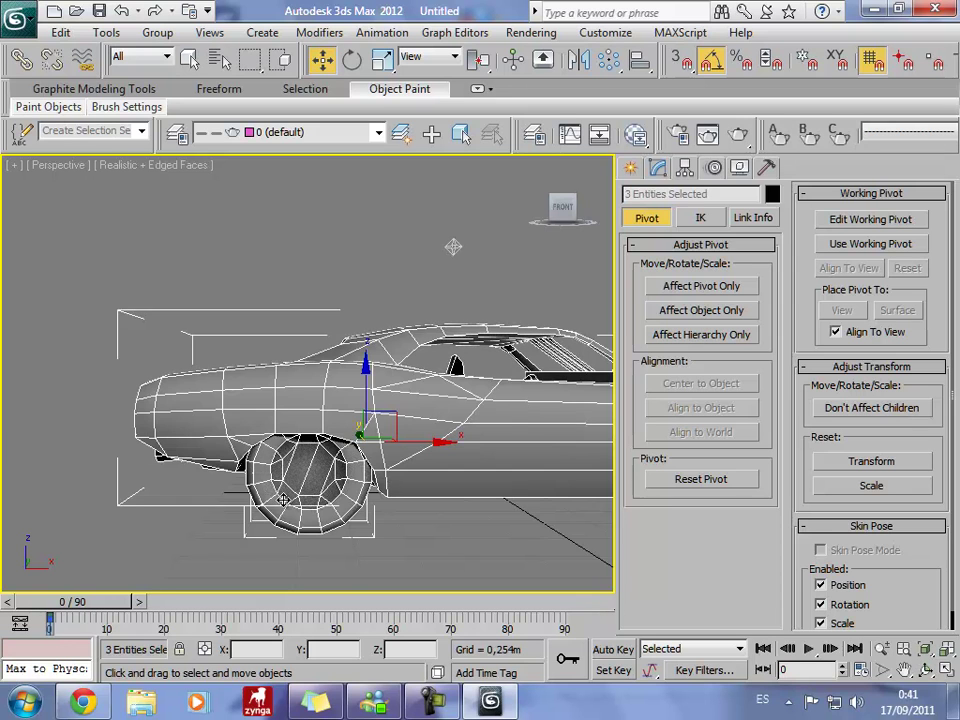
# Select helper BR_T_D with geometry hidden and align it to its wheel's pivot in X and Y.
pyautogui.click(445, 563)
pyautogui.click(736, 169)
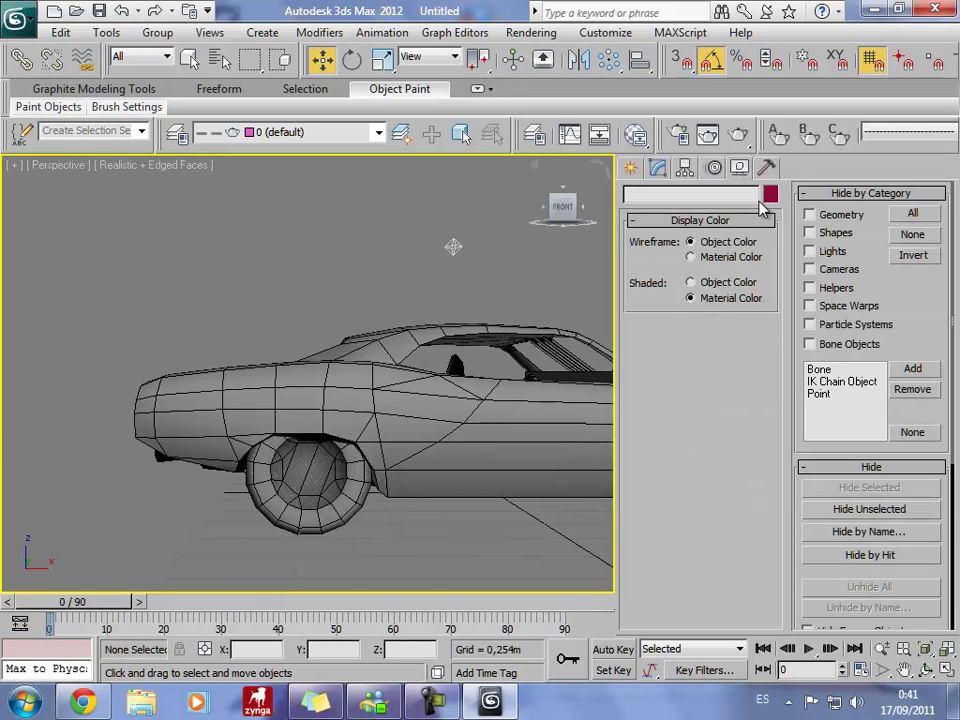
pyautogui.click(809, 215)
pyautogui.click(253, 468)
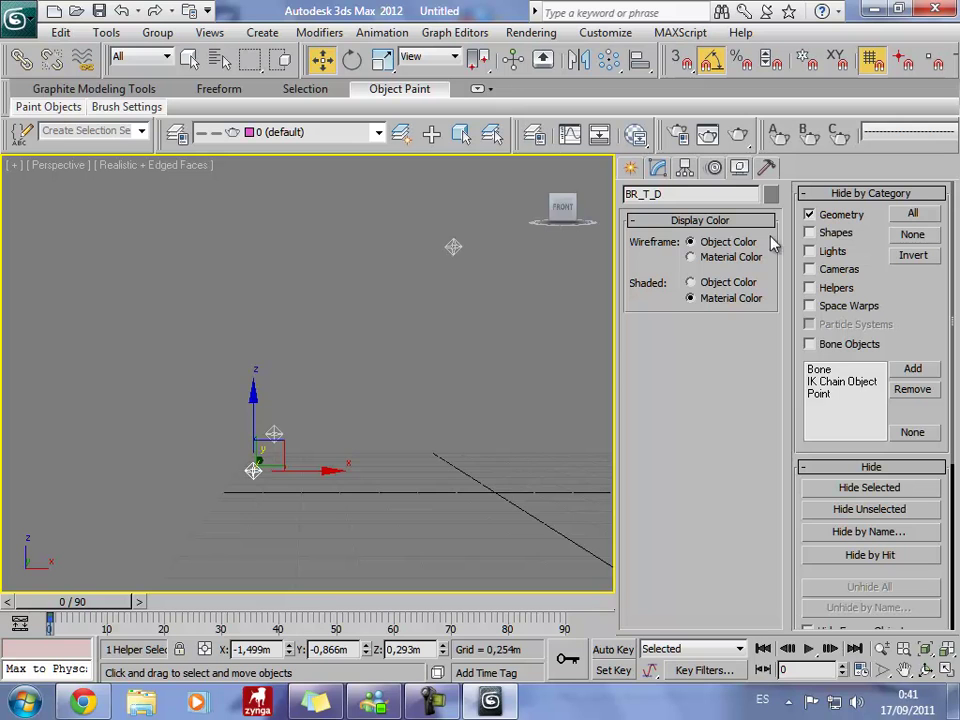
pyautogui.click(810, 215)
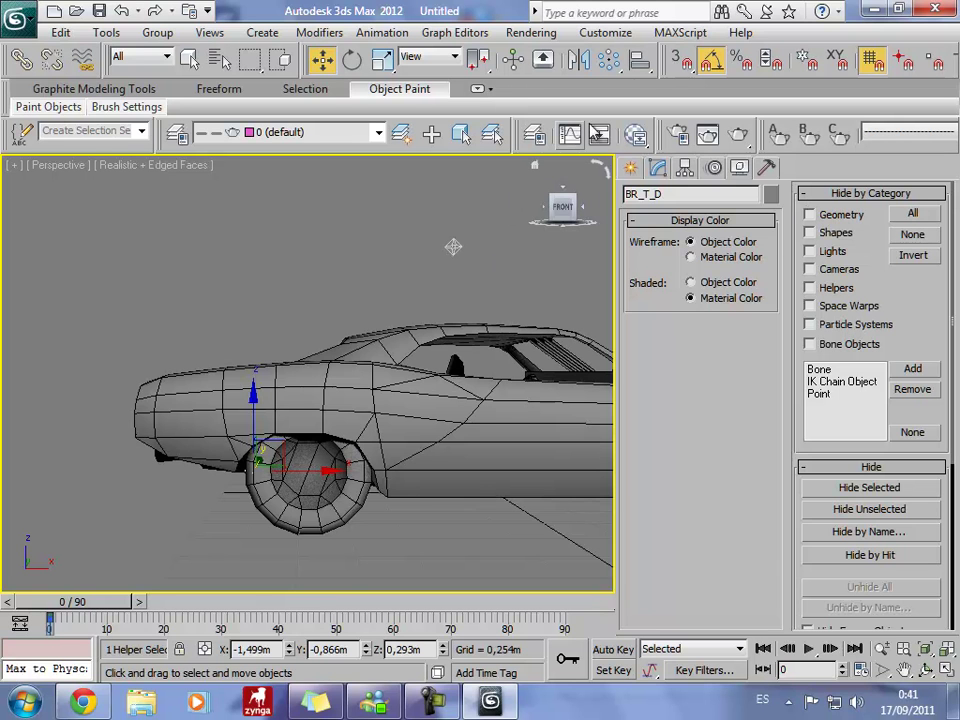
pyautogui.hotkey('alt', 'a')
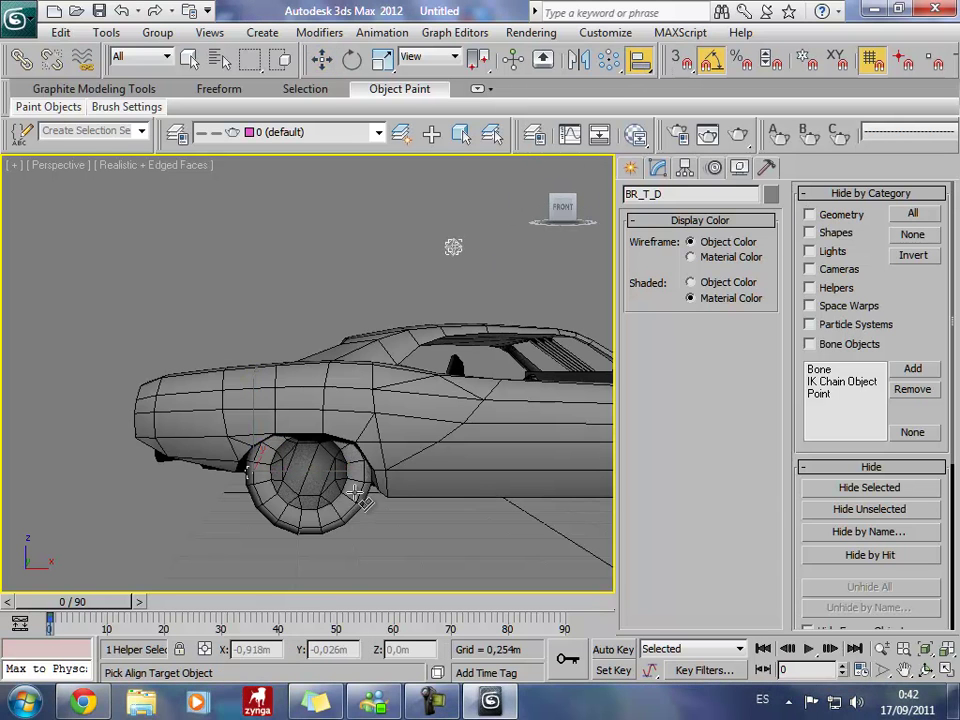
pyautogui.click(366, 490)
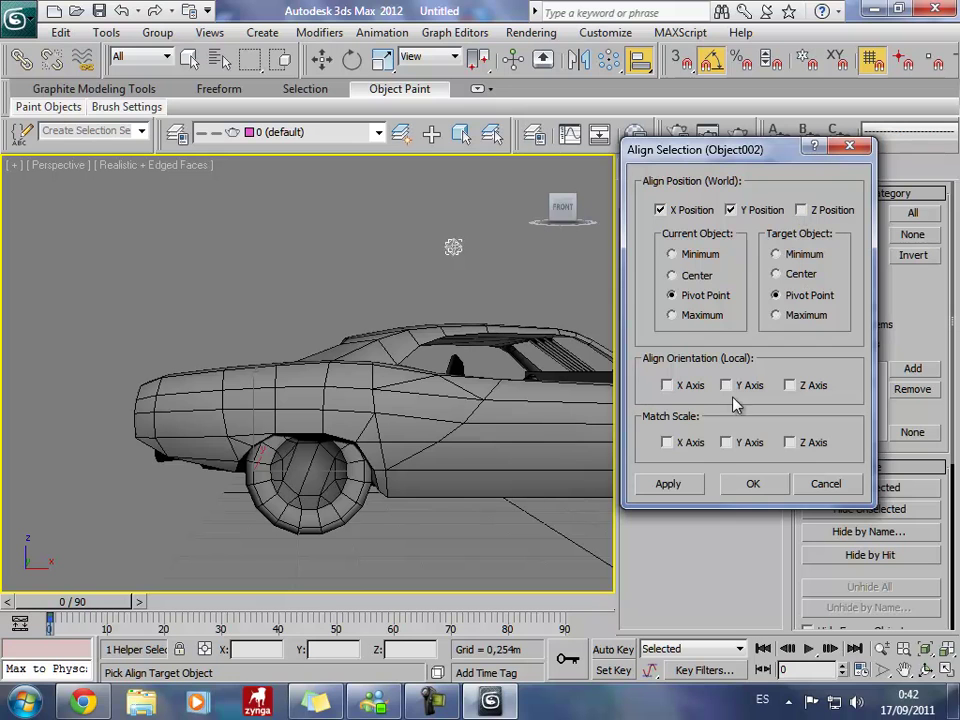
pyautogui.click(748, 484)
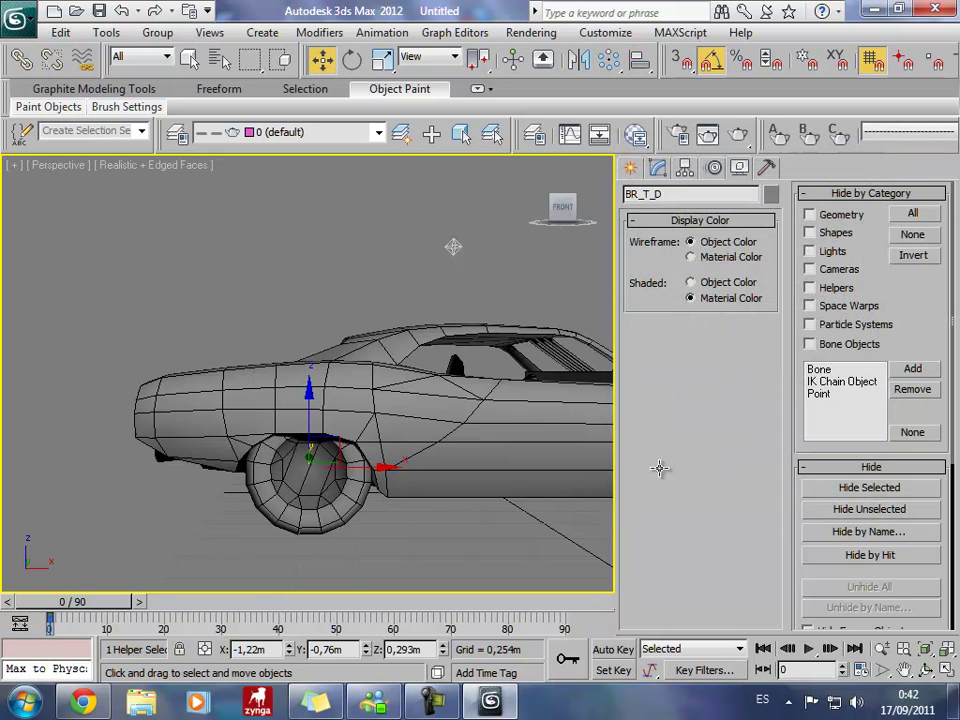
# Orbit, zoom and pan to a side-on view framing the rear and next wheel.
pyautogui.click(543, 213)
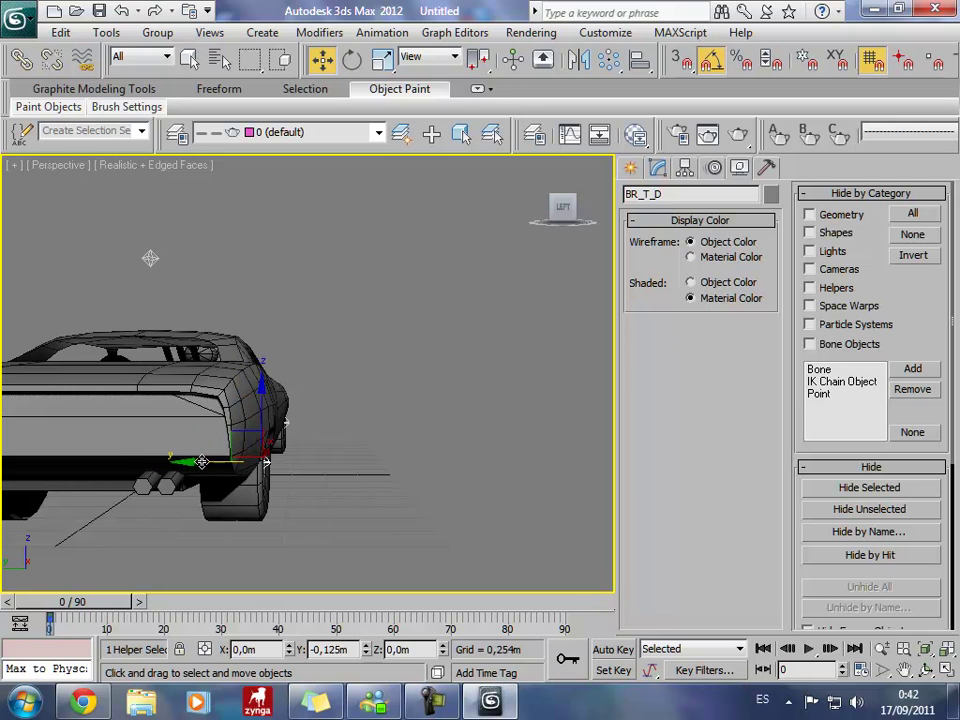
pyautogui.moveTo(440, 425); pyautogui.dragTo(592, 437, button='middle')
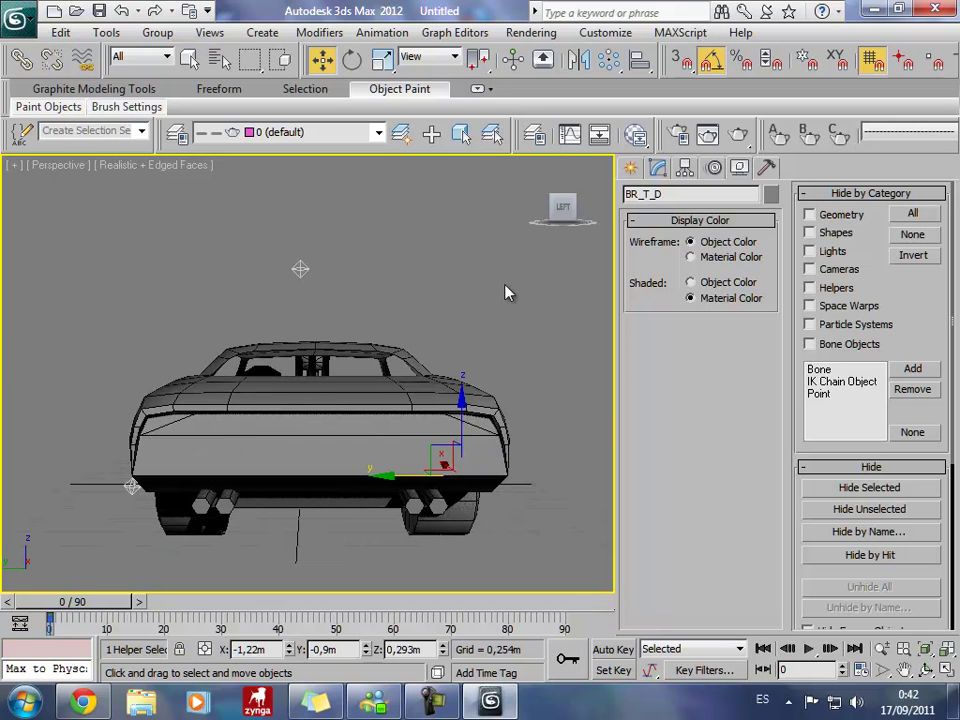
pyautogui.click(548, 215)
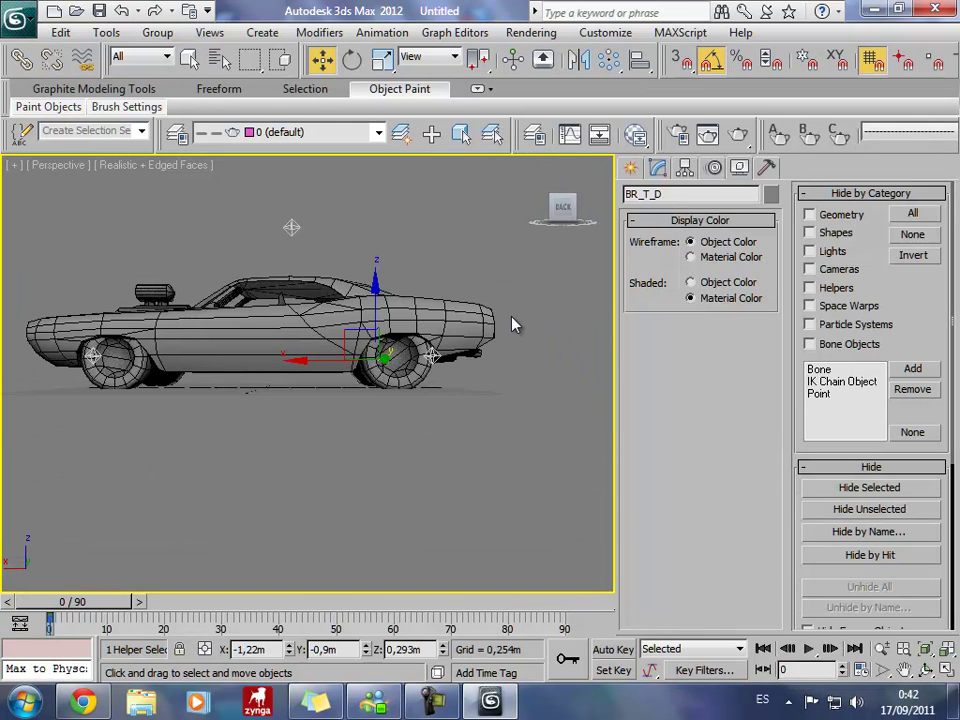
pyautogui.scroll(1, 403, 456)
pyautogui.scroll(1, 414, 489)
pyautogui.scroll(2, 440, 497)
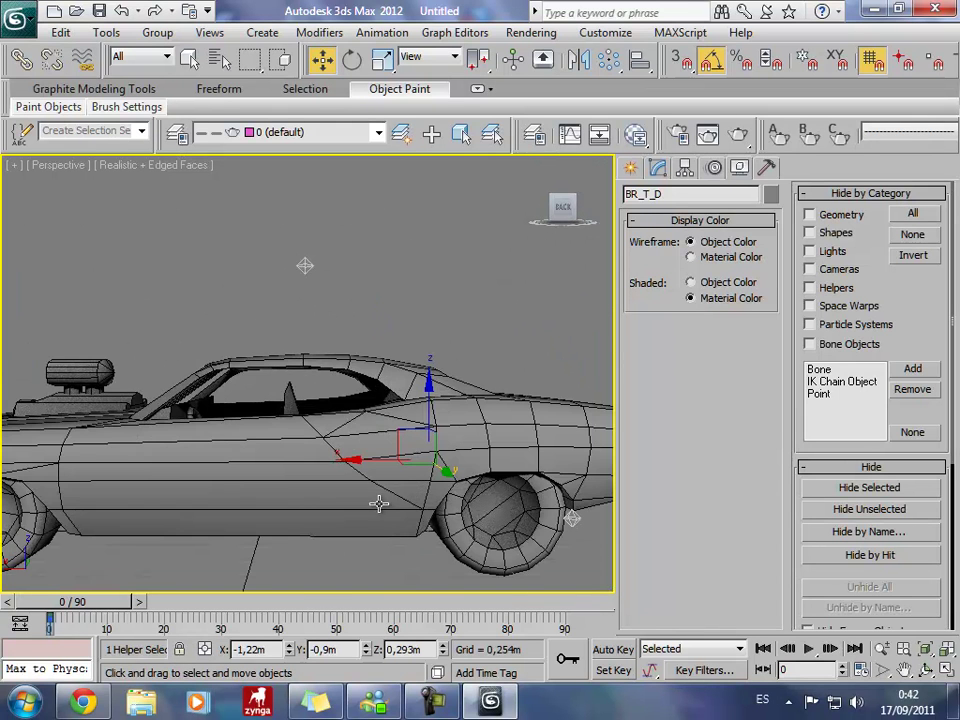
pyautogui.moveTo(378, 503); pyautogui.dragTo(248, 409, button='middle')
pyautogui.moveTo(355, 393); pyautogui.dragTo(478, 500, button='middle')
# Align helper BR_T_I to its wheel's pivot in X and Y, retrying after one cancelled attempt.
pyautogui.click(460, 452)
pyautogui.click(608, 59)
pyautogui.click(403, 460)
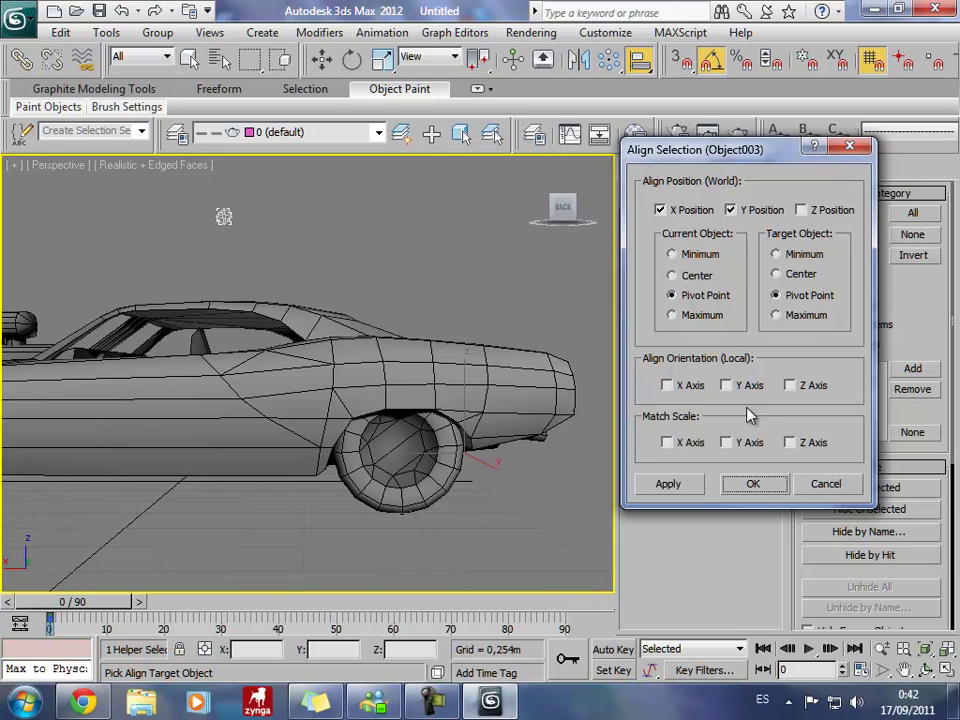
pyautogui.click(817, 487)
pyautogui.click(638, 60)
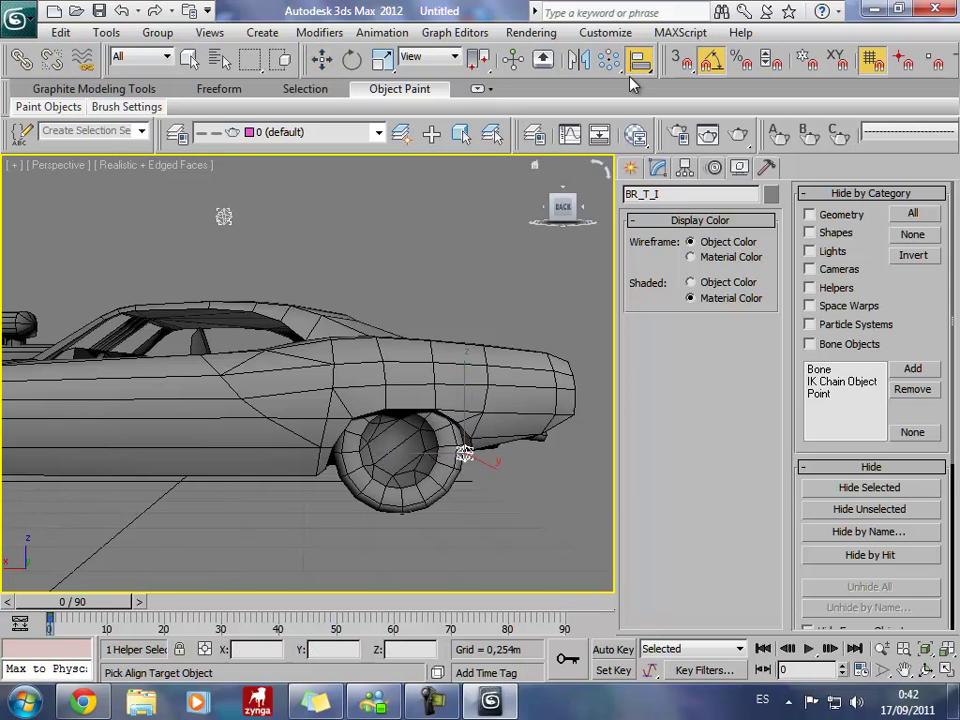
pyautogui.click(419, 508)
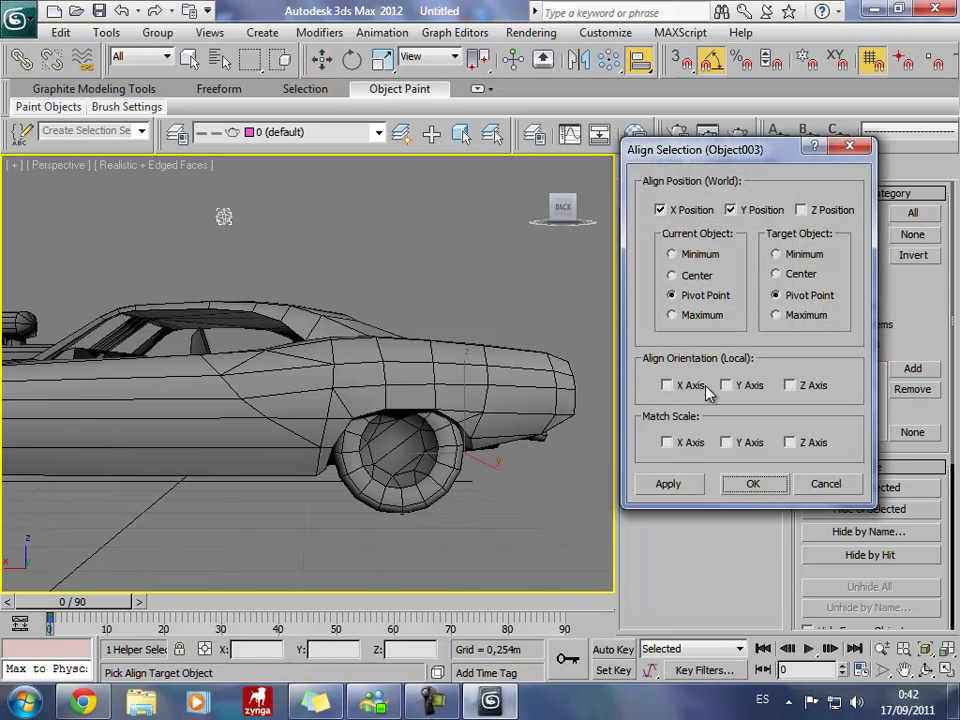
pyautogui.click(735, 484)
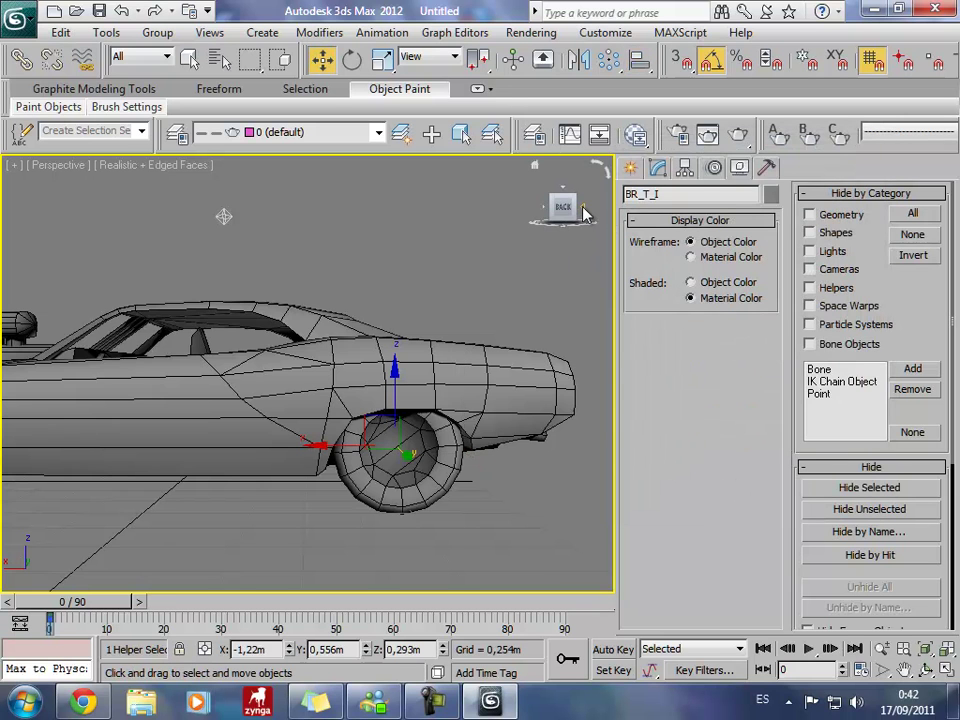
# Move BR_T_I sideways along Y onto the wheel centre at X -1.22m, Y 0.643m.
pyautogui.keyDown('alt'); pyautogui.moveTo(577, 251); pyautogui.dragTo(433, 520, button='middle'); pyautogui.keyUp('alt')
pyautogui.moveTo(424, 446); pyautogui.dragTo(481, 446)
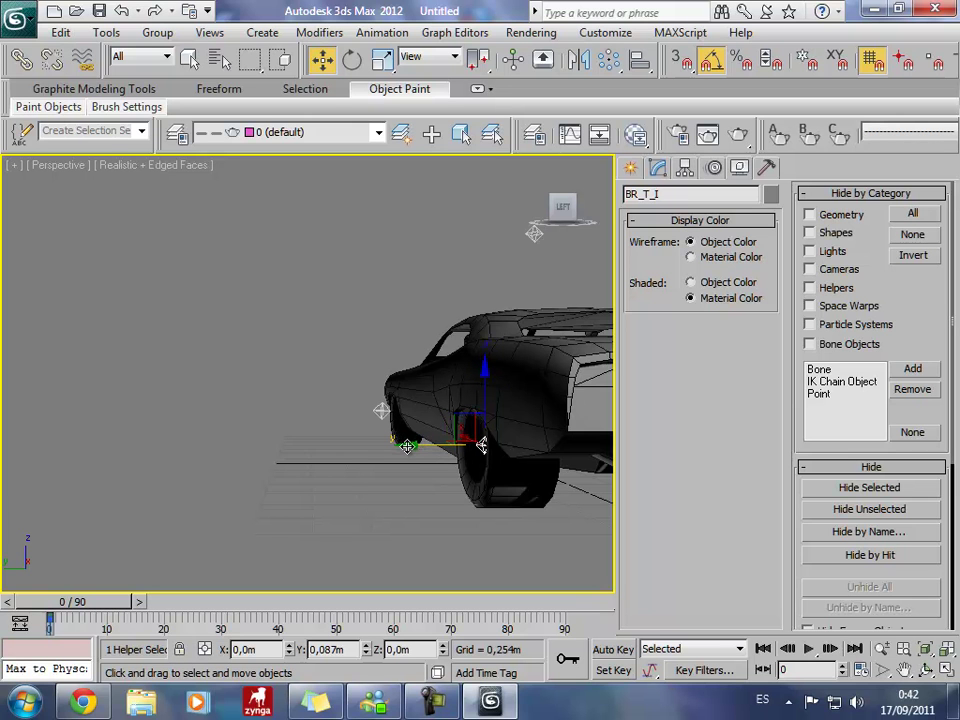
pyautogui.keyDown('alt'); pyautogui.moveTo(503, 241); pyautogui.dragTo(480, 488, button='middle'); pyautogui.keyUp('alt')
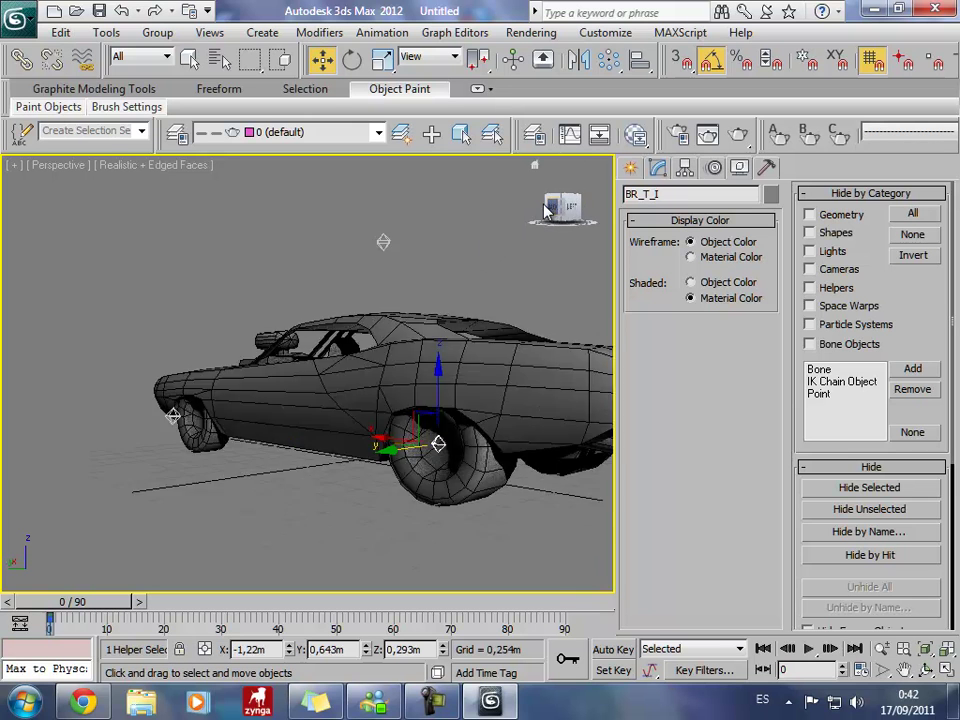
# Align helper BR_D_I to its wheel's centre on X and Y position, pivot to pivot.
pyautogui.click(302, 447)
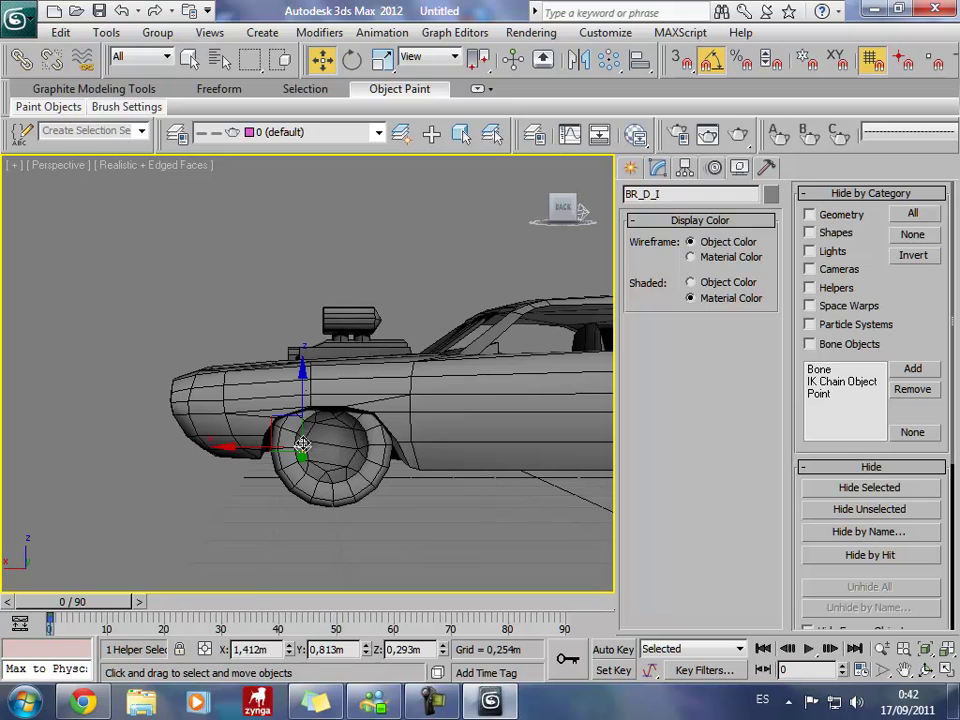
pyautogui.click(640, 63)
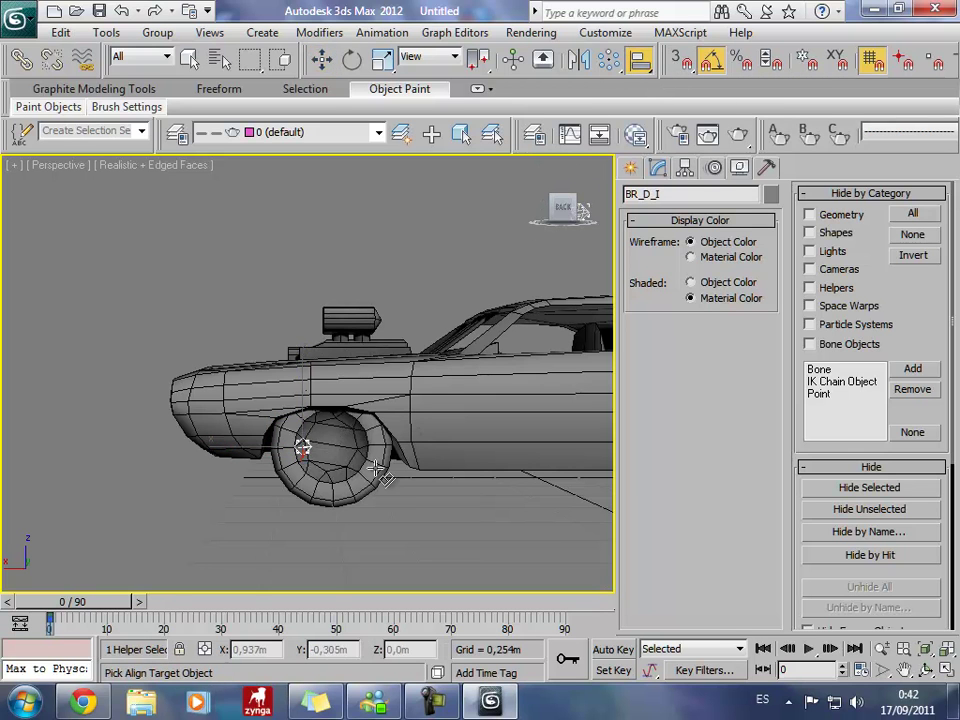
pyautogui.click(302, 447)
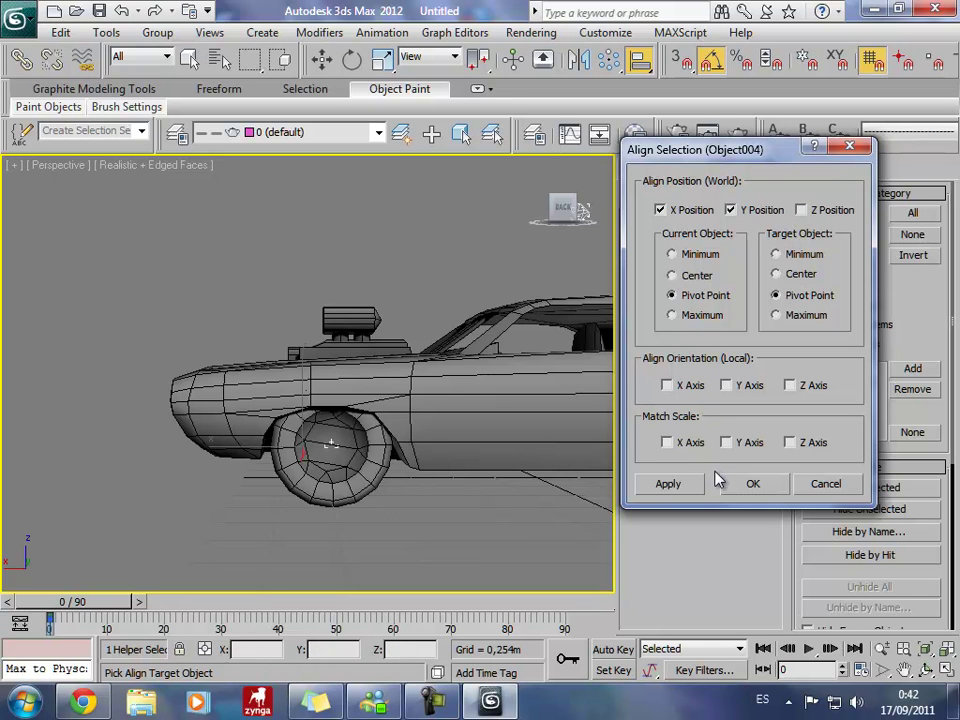
pyautogui.click(672, 485)
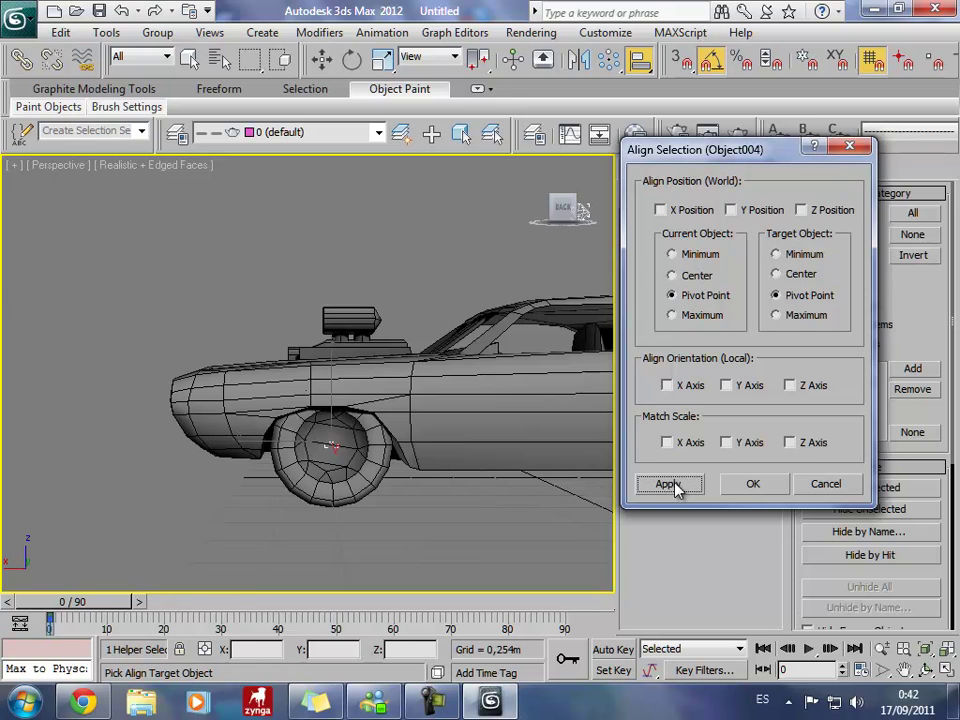
pyautogui.click(749, 484)
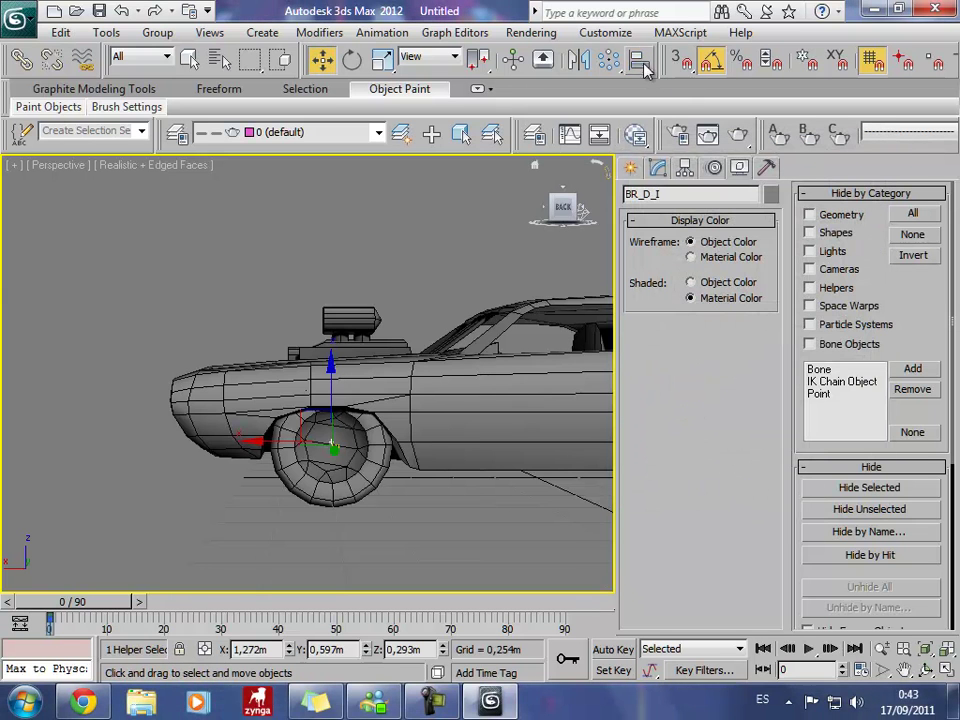
pyautogui.hotkey('alt', 'a')
pyautogui.click(348, 493)
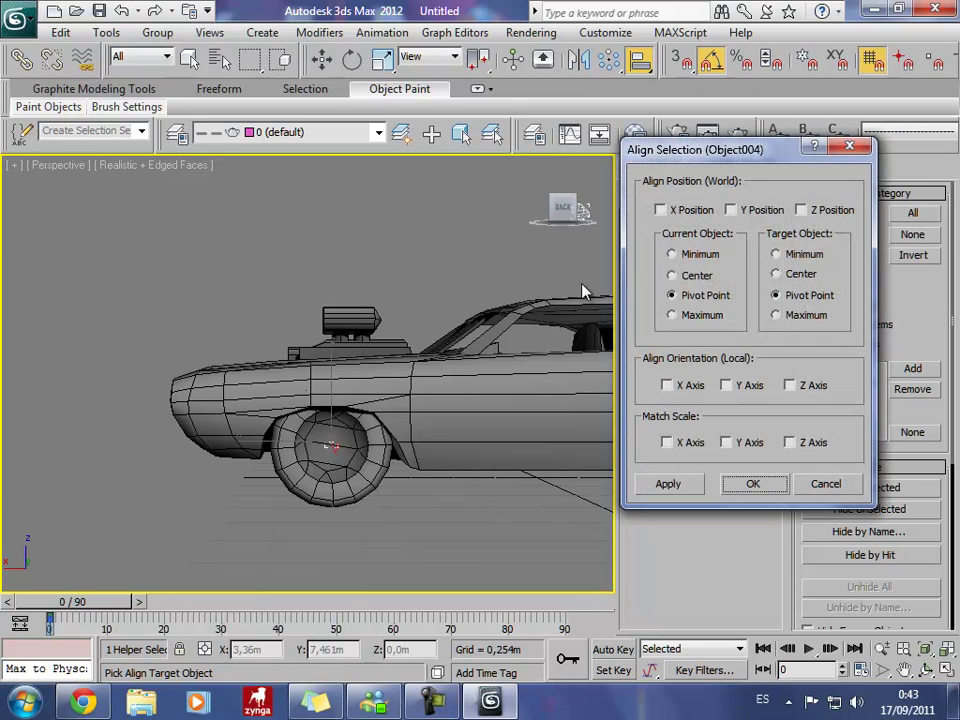
pyautogui.click(661, 211)
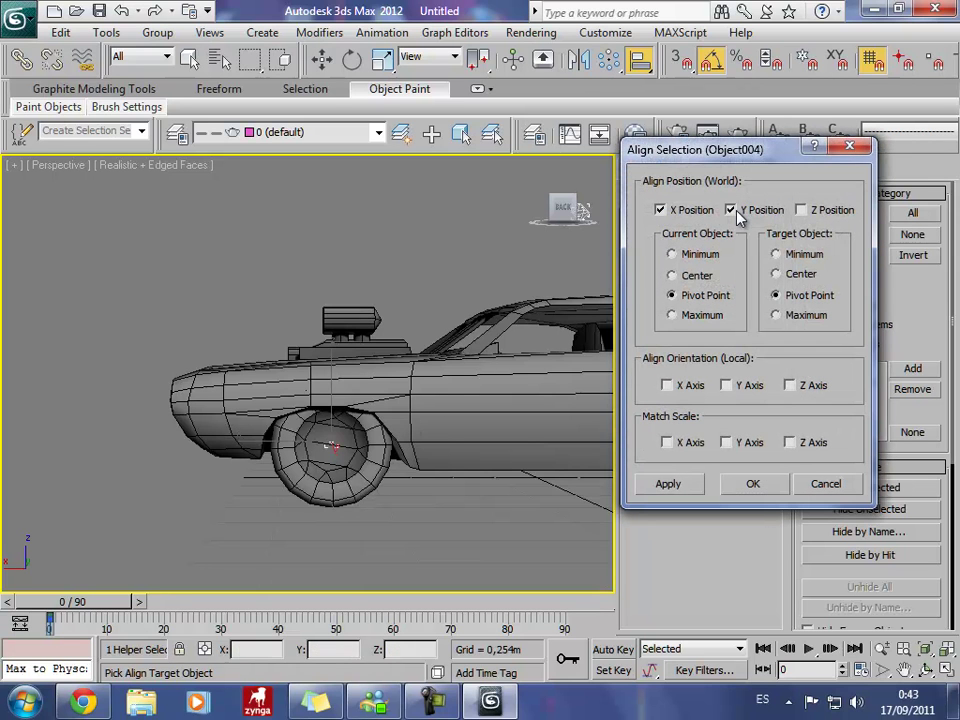
pyautogui.click(753, 484)
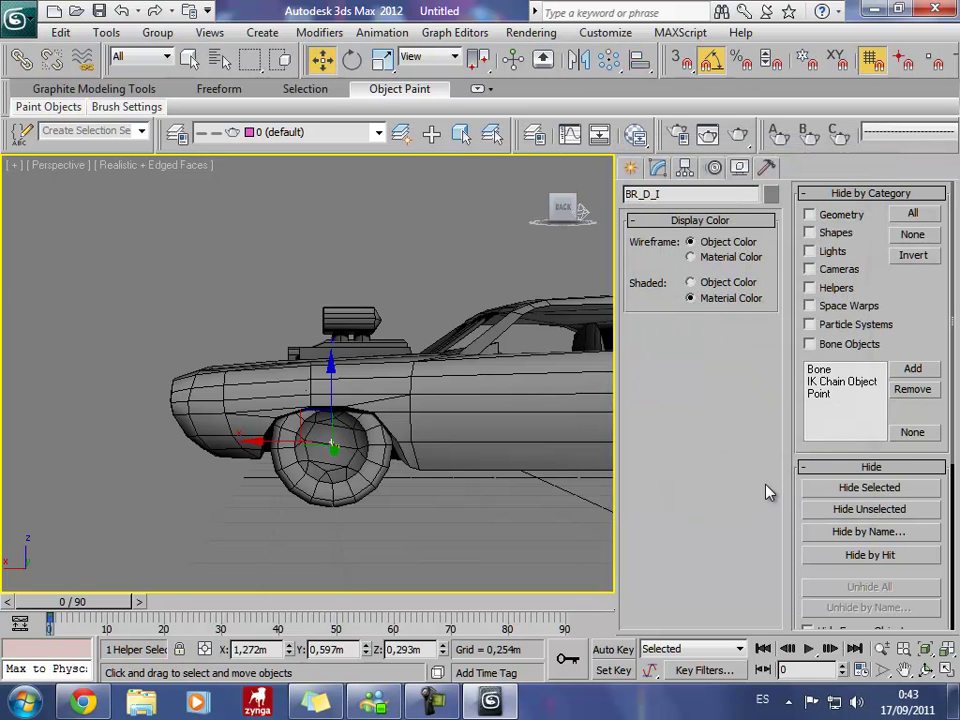
# Move BR_D_I sideways to Y 0,697 m and reframe the car in the view.
pyautogui.click(540, 211)
pyautogui.moveTo(325, 441); pyautogui.dragTo(280, 440)
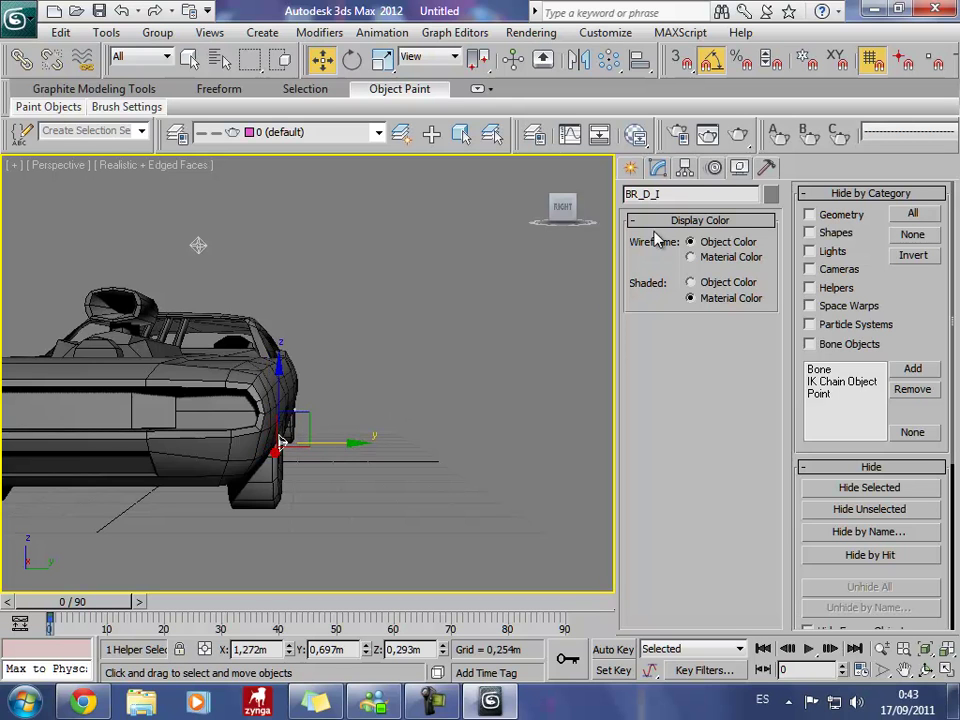
pyautogui.scroll(-4, 499, 369)
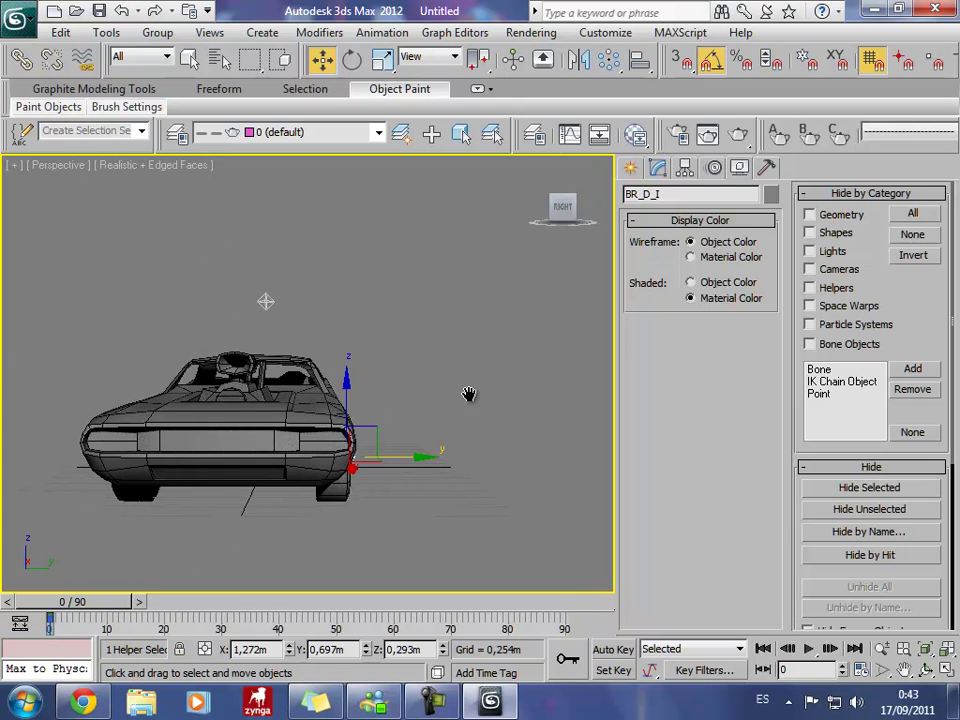
pyautogui.moveTo(468, 394); pyautogui.dragTo(533, 375, button='middle')
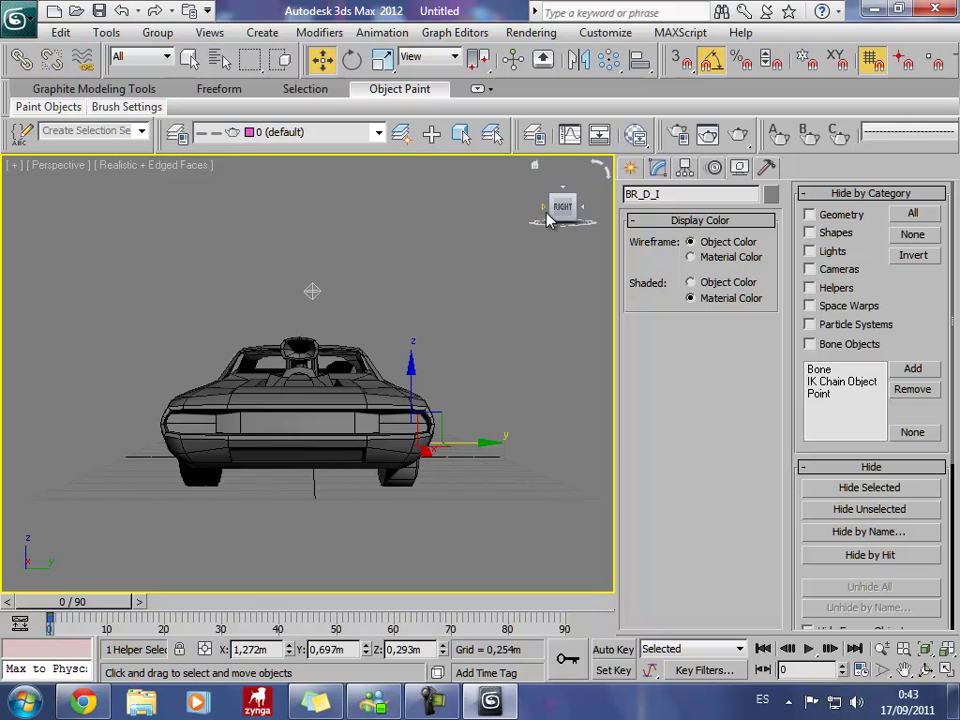
pyautogui.click(549, 220)
pyautogui.scroll(-3, 349, 514)
pyautogui.scroll(-2, 349, 514)
pyautogui.scroll(2, 349, 514)
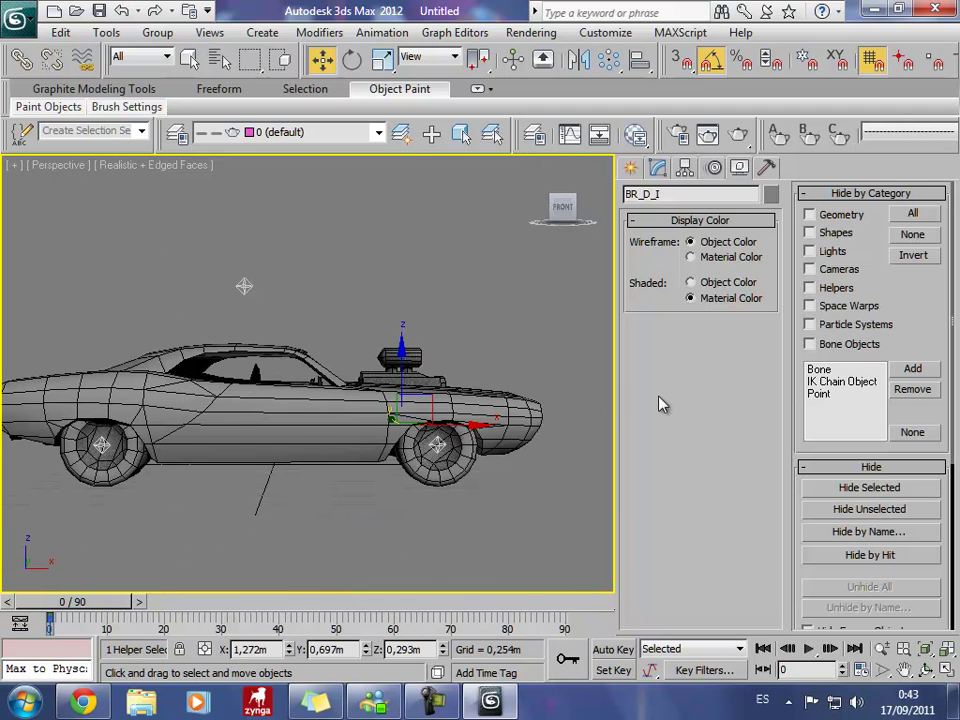
# With geometry hidden, link the four wheel helpers to the top helper.
pyautogui.click(809, 215)
pyautogui.moveTo(28, 387); pyautogui.dragTo(28, 387)
pyautogui.click(21, 60)
pyautogui.moveTo(158, 427); pyautogui.dragTo(244, 287)
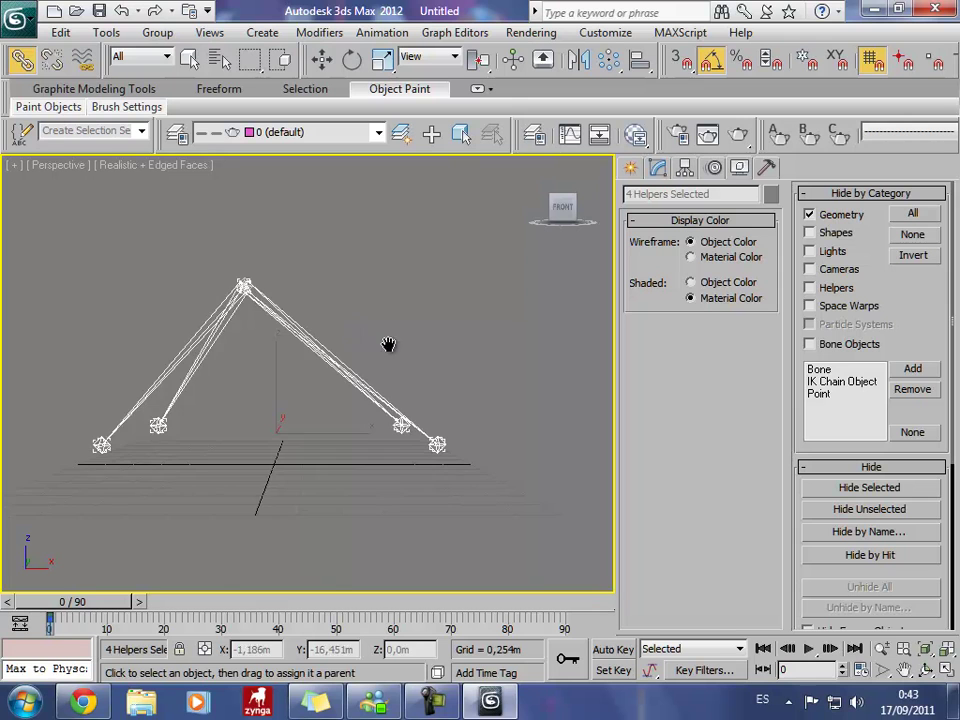
pyautogui.moveTo(388, 345); pyautogui.dragTo(441, 400, button='middle')
# Unlink the four wheel helpers from that parent and show the car geometry again.
pyautogui.click(809, 215)
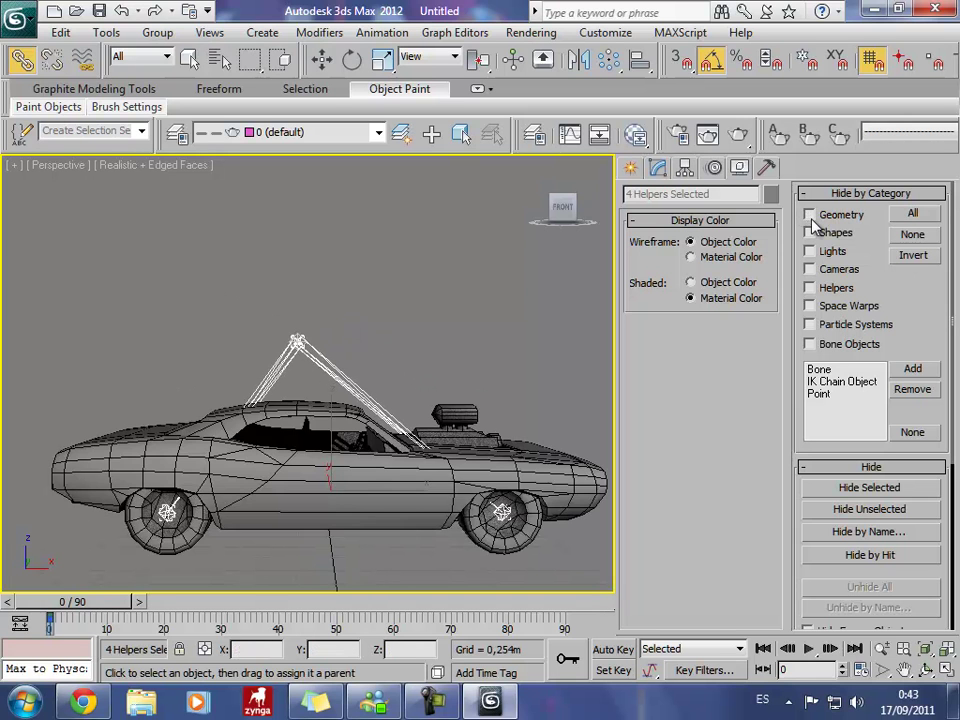
pyautogui.moveTo(504, 387); pyautogui.dragTo(525, 380, button='middle')
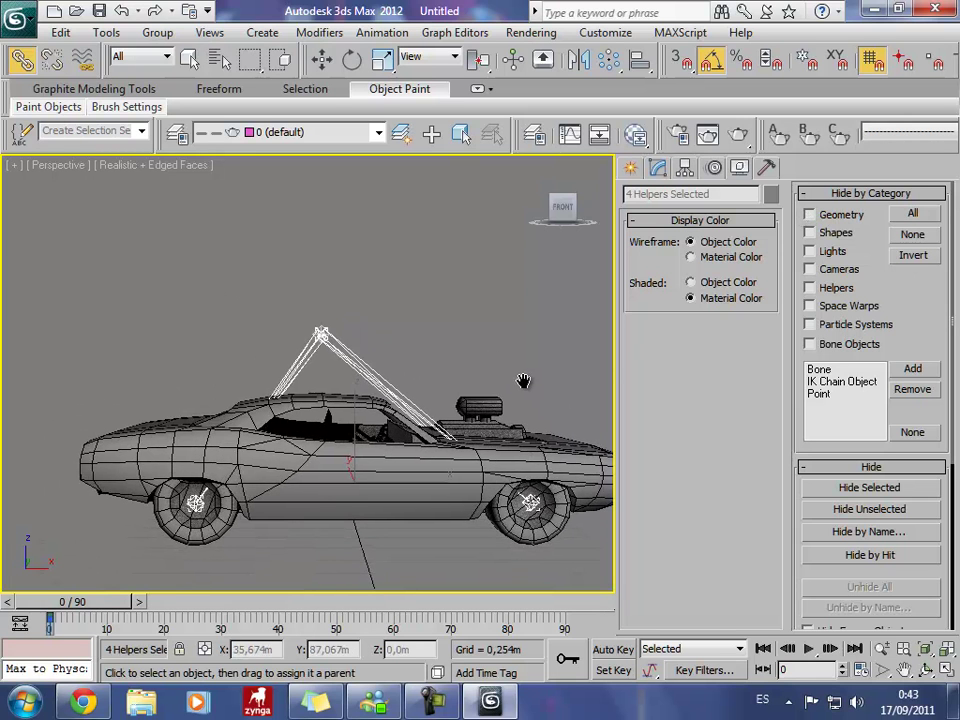
pyautogui.click(814, 217)
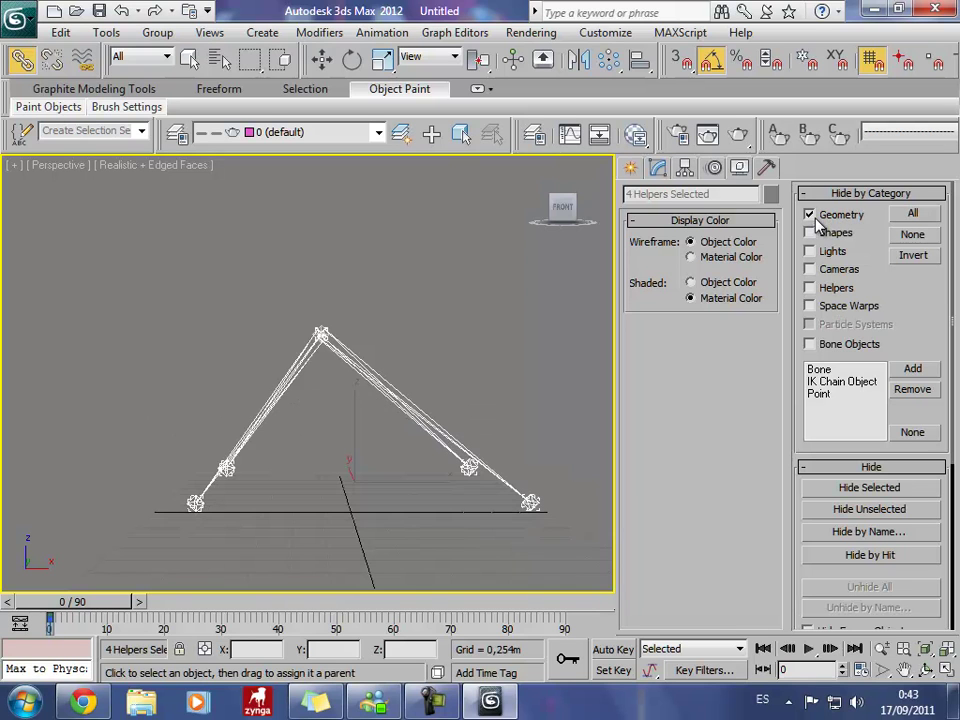
pyautogui.moveTo(193, 452); pyautogui.dragTo(540, 580)
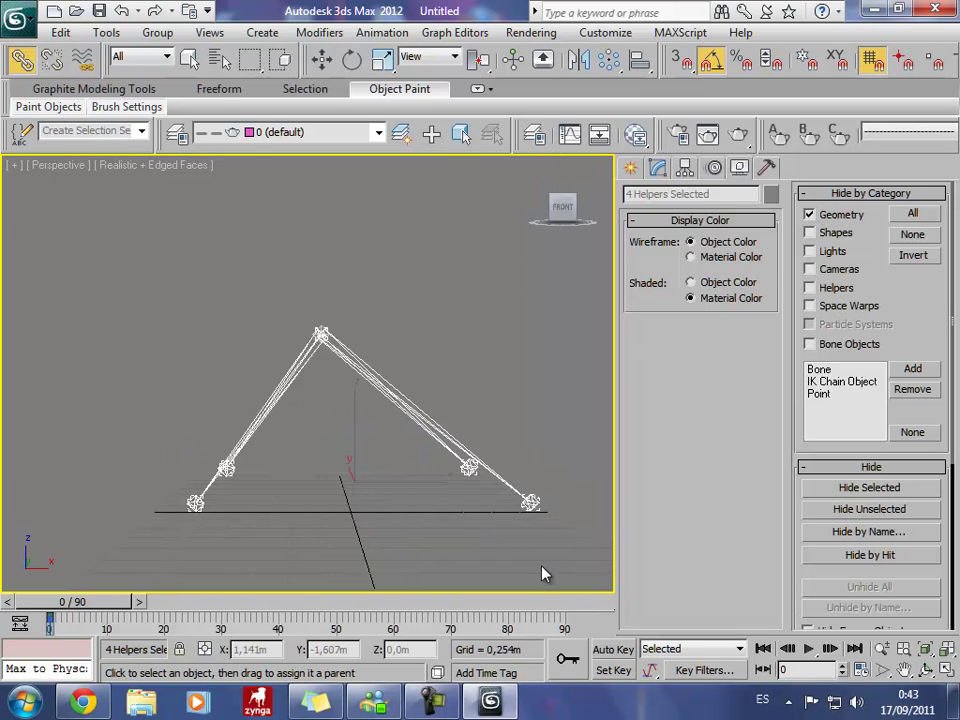
pyautogui.click(55, 61)
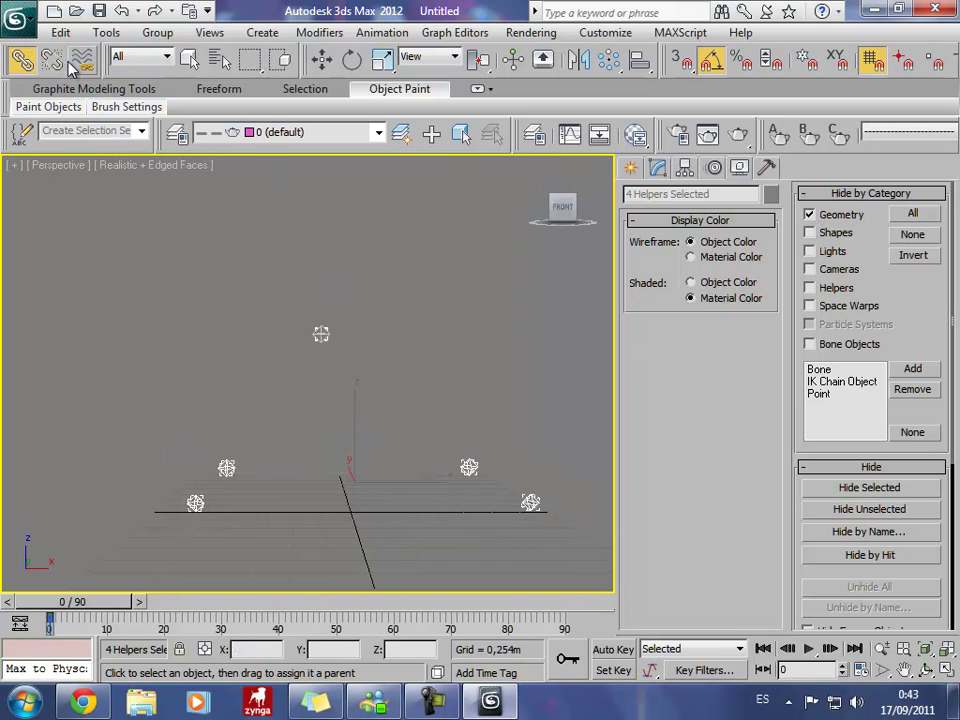
pyautogui.click(810, 216)
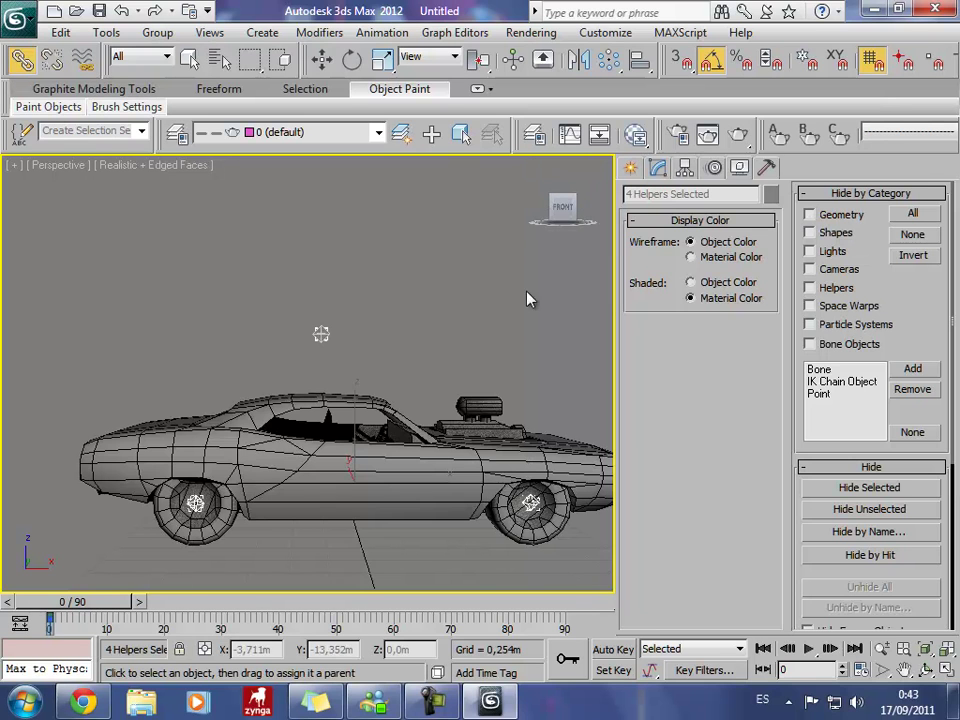
# Move centre helper B_C down into the car roof.
pyautogui.click(325, 334)
pyautogui.click(322, 61)
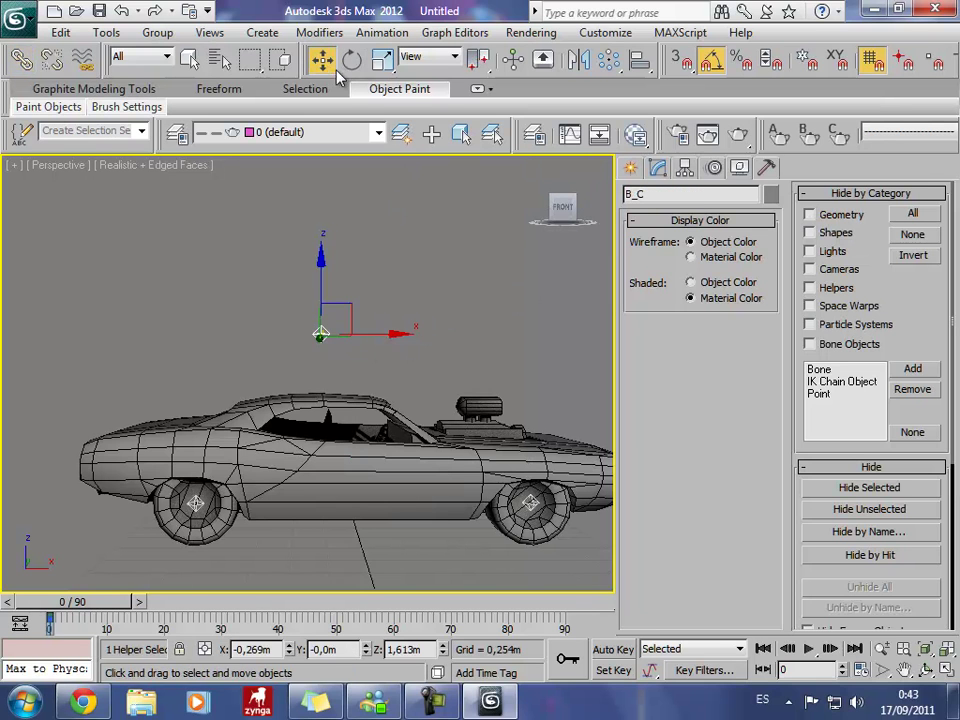
pyautogui.moveTo(322, 265); pyautogui.dragTo(322, 310)
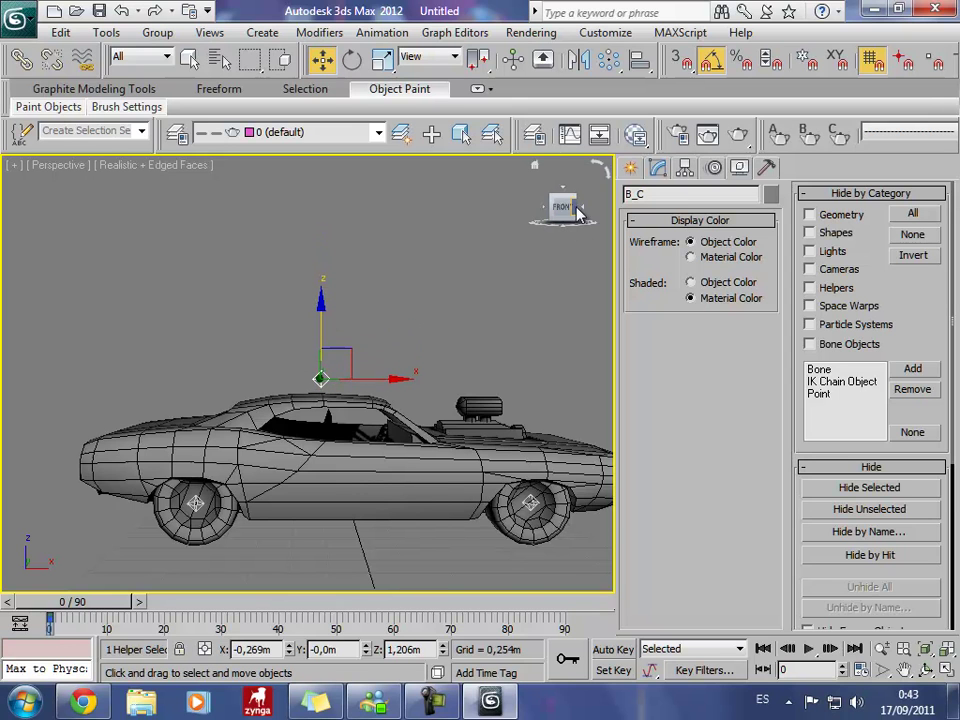
pyautogui.click(585, 218)
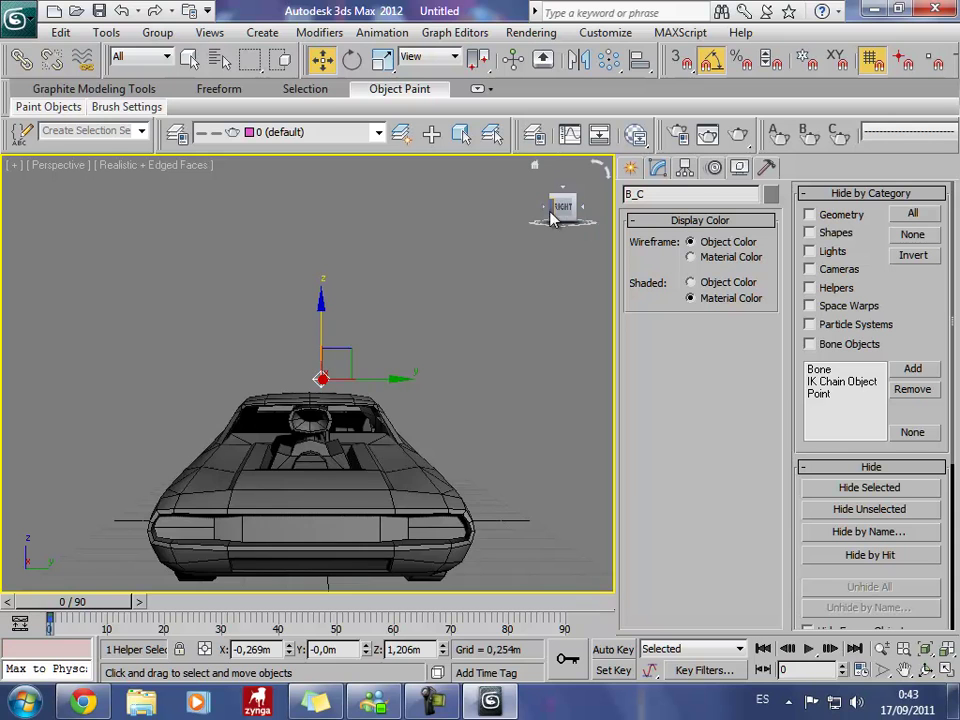
pyautogui.click(547, 214)
pyautogui.moveTo(497, 319)
pyautogui.mouseDown(button='middle')
pyautogui.moveTo(465, 283)
pyautogui.moveTo(465, 294)
pyautogui.mouseUp(button='middle')
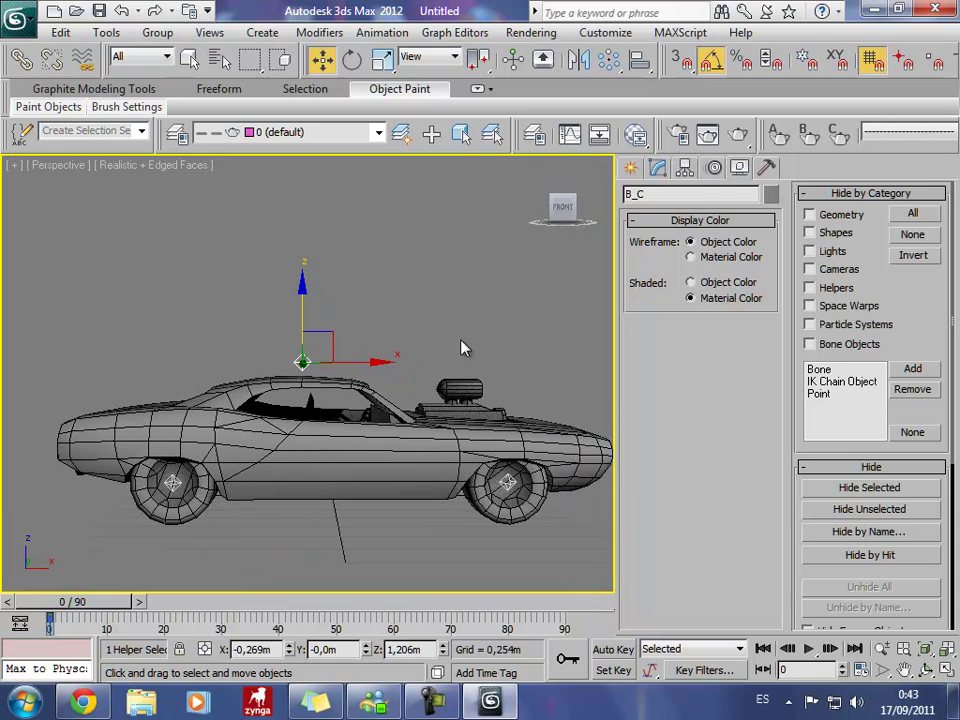
# Link the four wheel helpers to B_C, then unhide geometry and select the car body.
pyautogui.click(816, 216)
pyautogui.moveTo(579, 530); pyautogui.dragTo(103, 396)
pyautogui.click(20, 60)
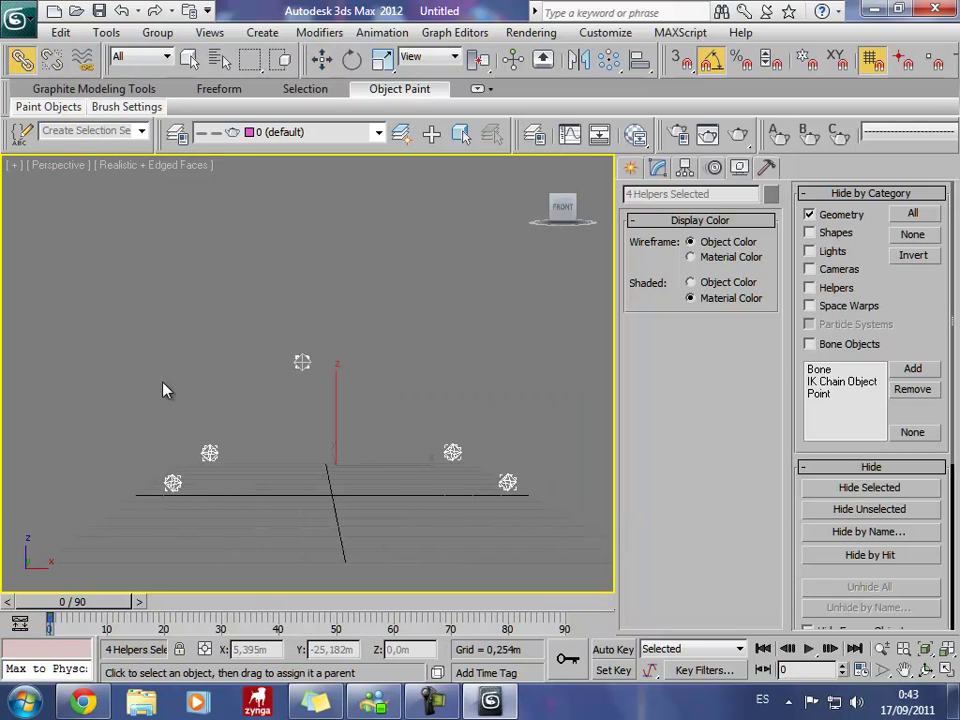
pyautogui.moveTo(207, 450); pyautogui.dragTo(302, 362)
pyautogui.click(810, 215)
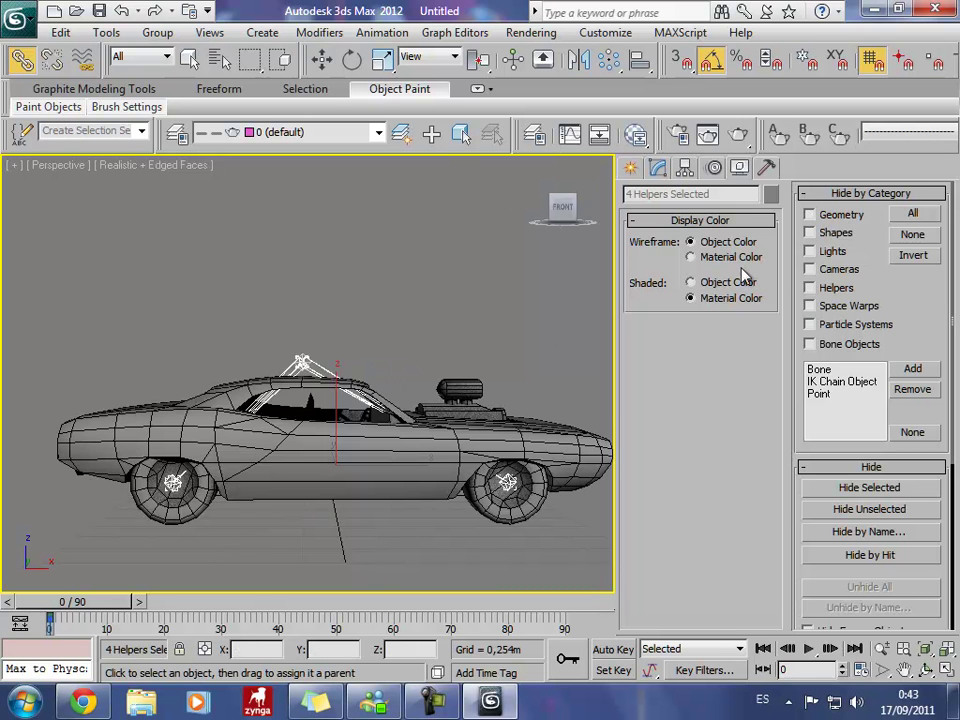
pyautogui.moveTo(531, 334)
pyautogui.keyDown('alt'); pyautogui.mouseDown(button='middle')
pyautogui.moveTo(553, 311)
pyautogui.moveTo(500, 330)
pyautogui.mouseUp(button='middle'); pyautogui.keyUp('alt')
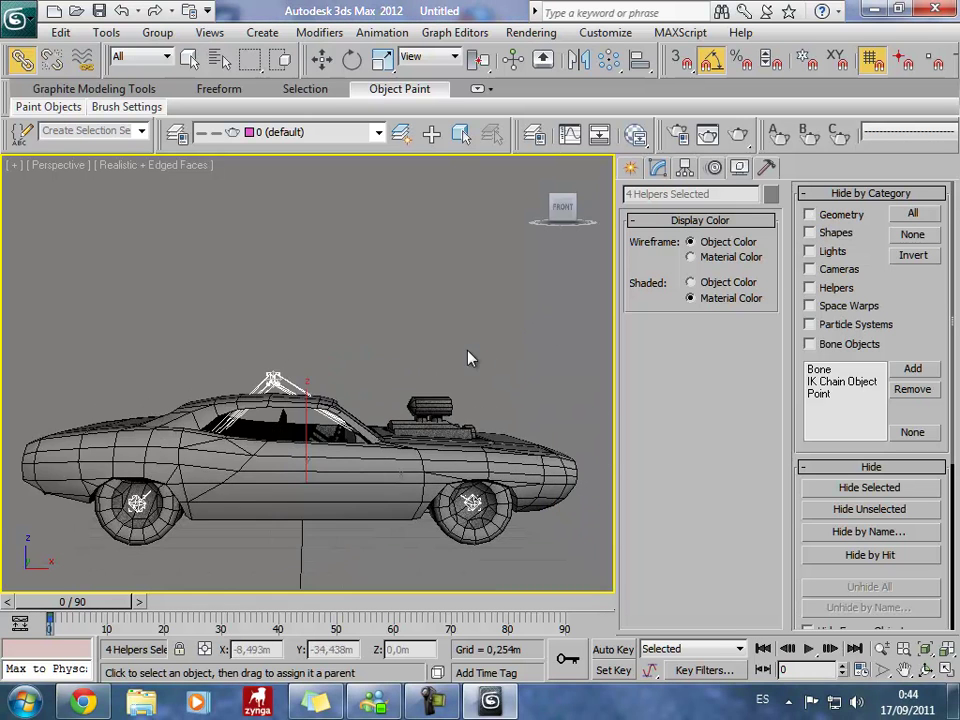
pyautogui.click(330, 420)
pyautogui.click(658, 169)
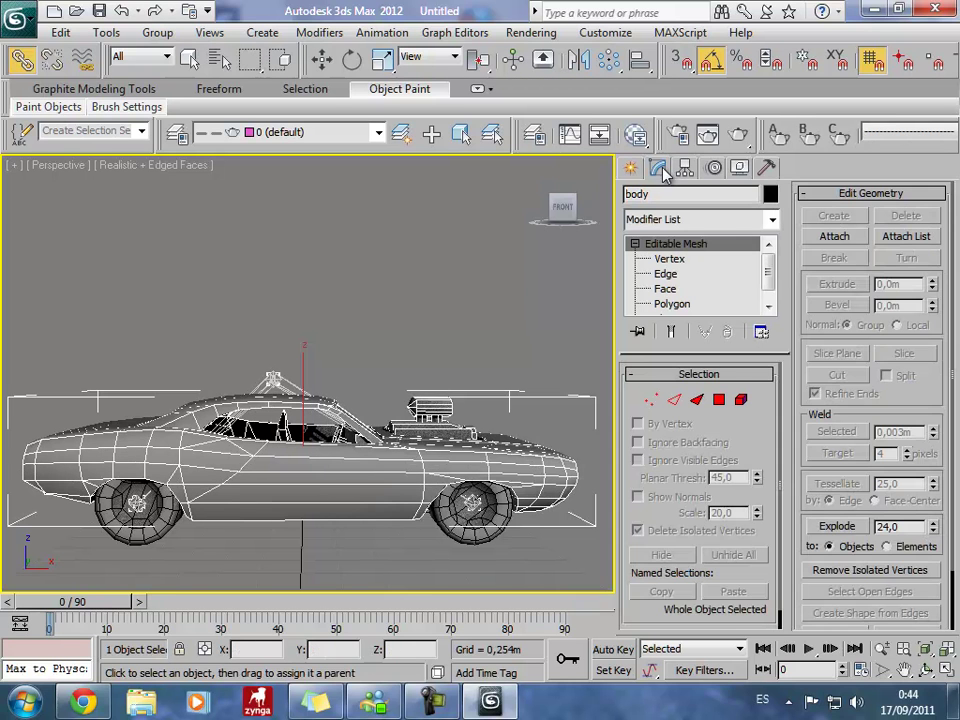
pyautogui.click(404, 380)
pyautogui.click(400, 472)
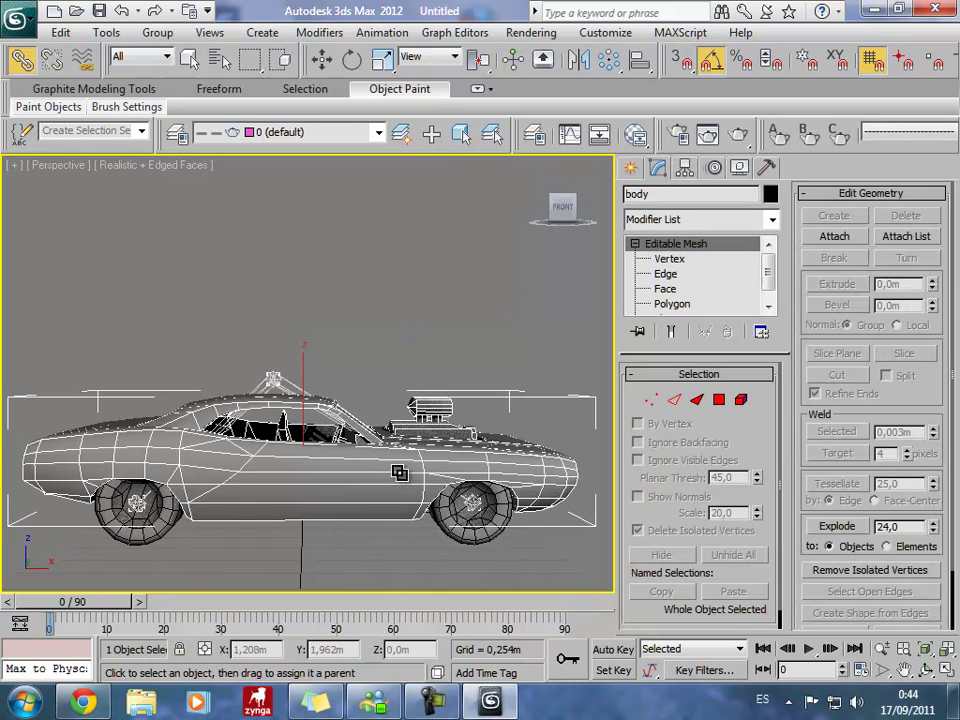
pyautogui.click(322, 59)
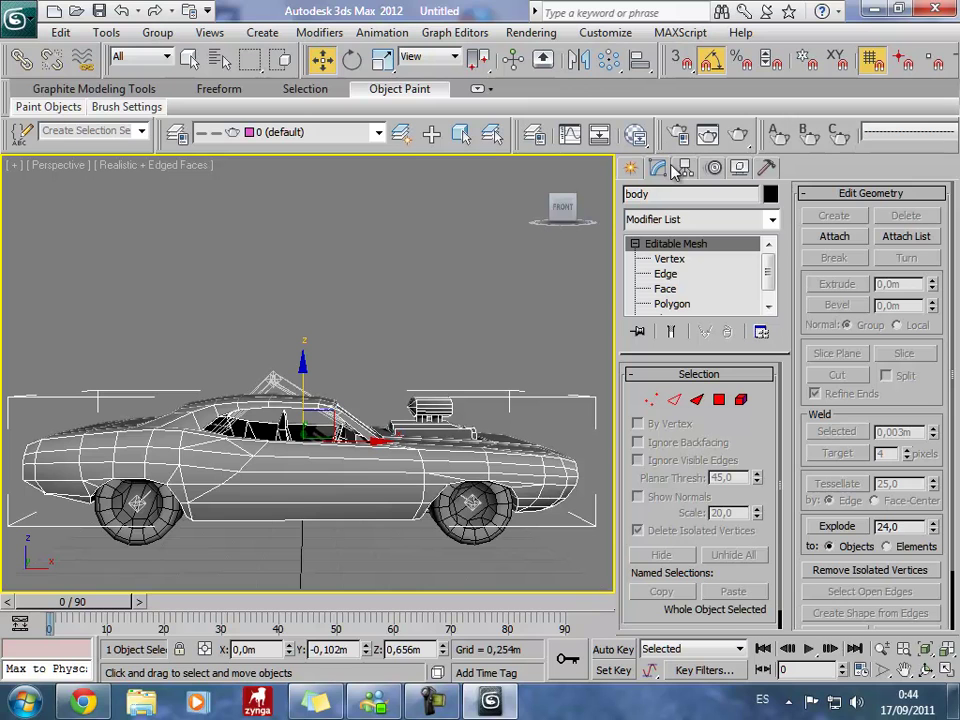
pyautogui.click(856, 243)
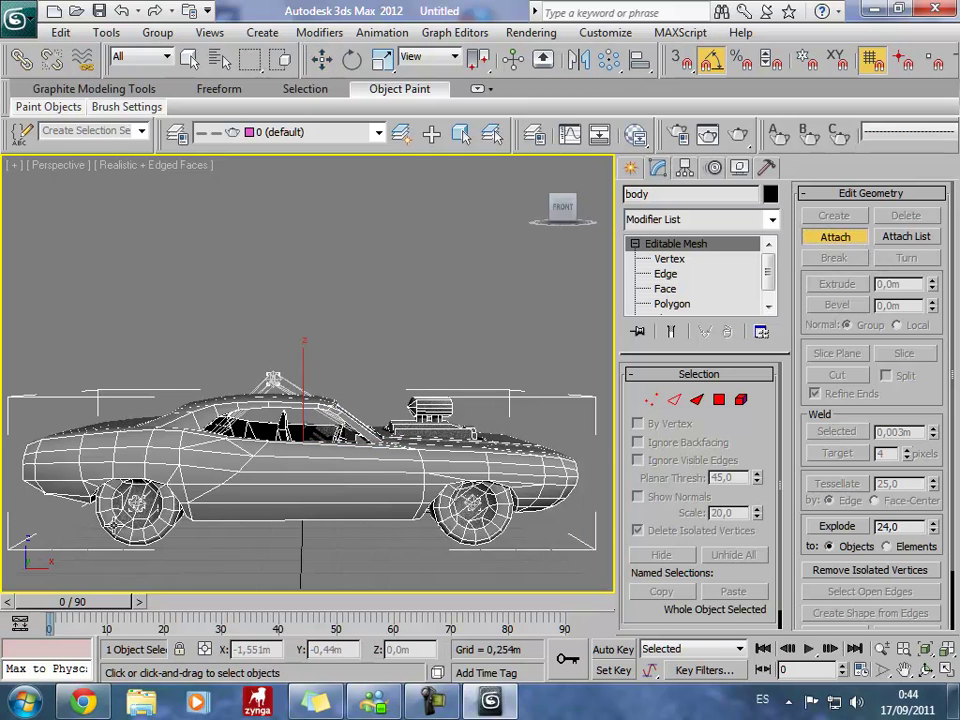
pyautogui.moveTo(596, 226); pyautogui.dragTo(418, 533)
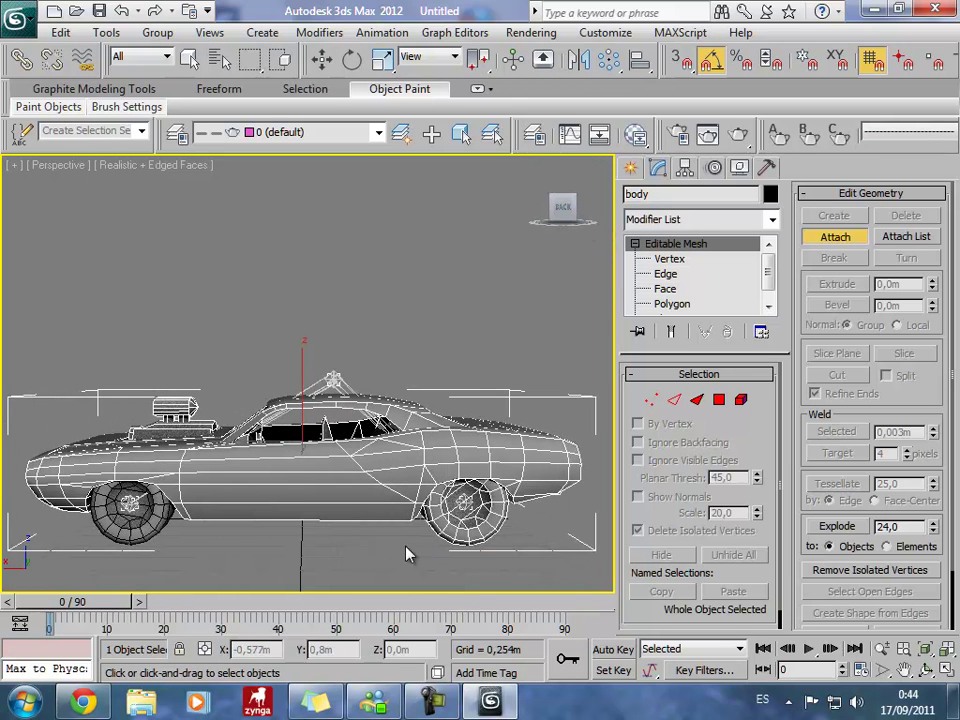
pyautogui.click(833, 237)
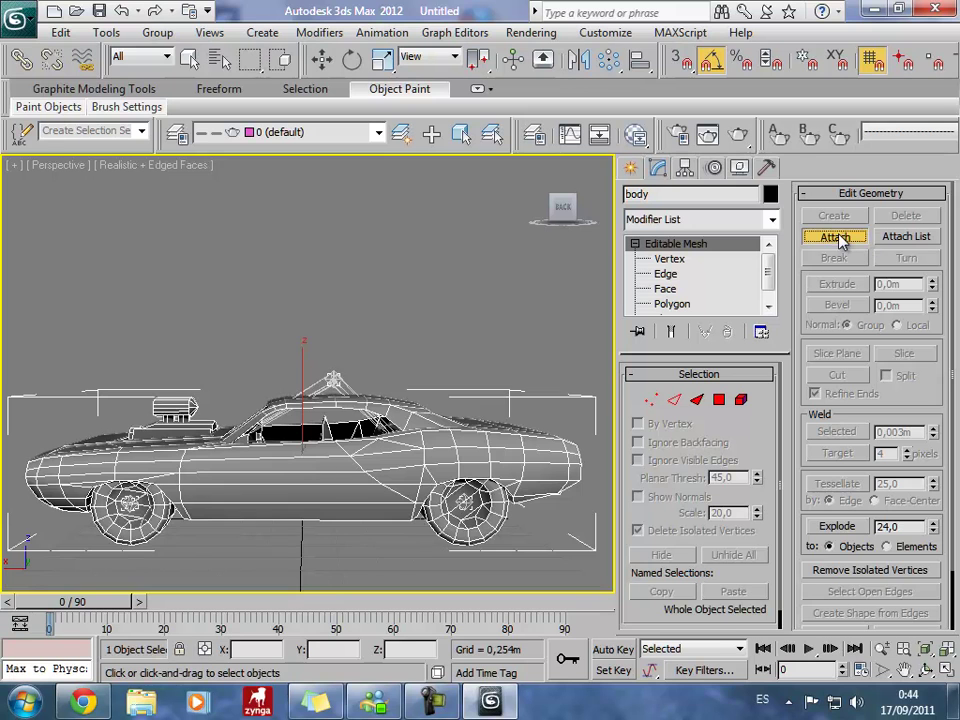
pyautogui.press('w')
pyautogui.moveTo(510, 343)
pyautogui.mouseDown(button='middle')
pyautogui.moveTo(486, 314)
pyautogui.moveTo(497, 313)
pyautogui.mouseUp(button='middle')
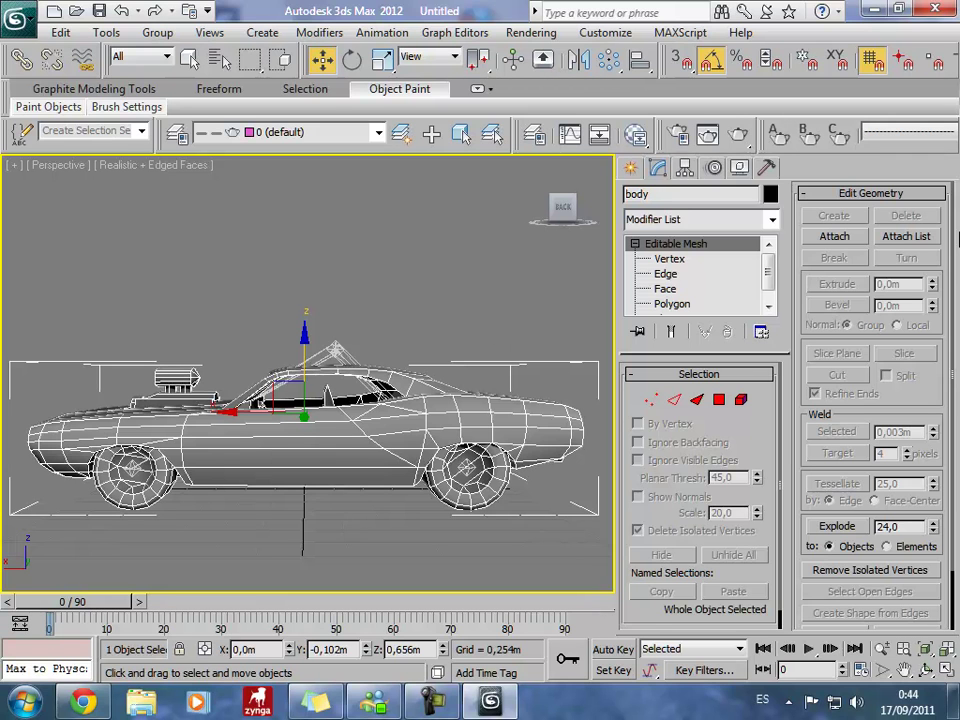
# Add a Skin modifier to the car body from the Modifier List.
pyautogui.click(772, 221)
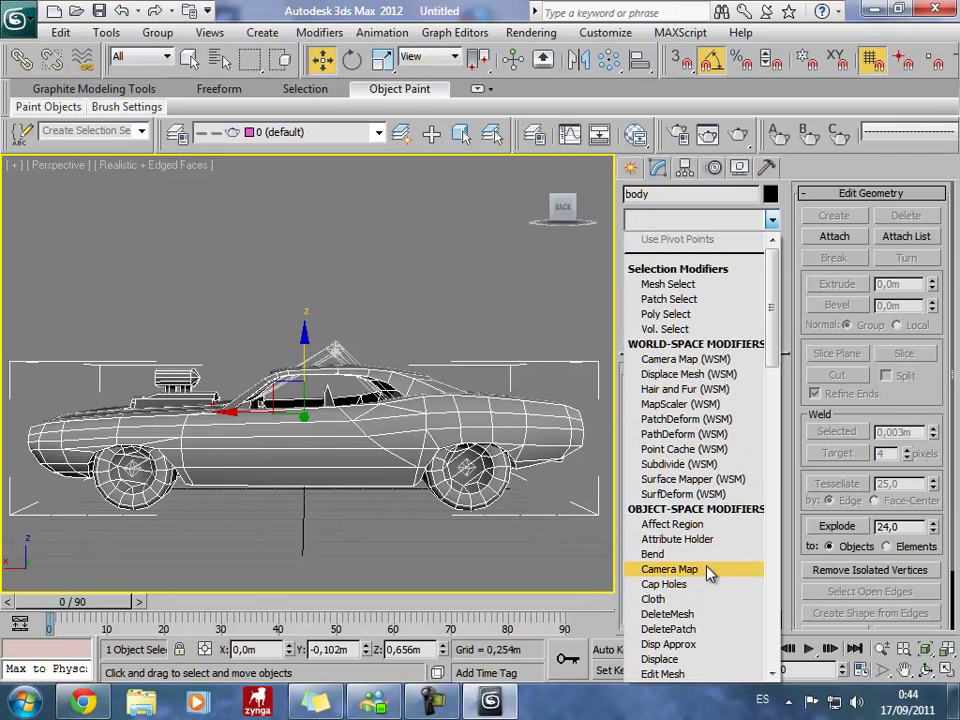
pyautogui.scroll(-15, 700, 570)
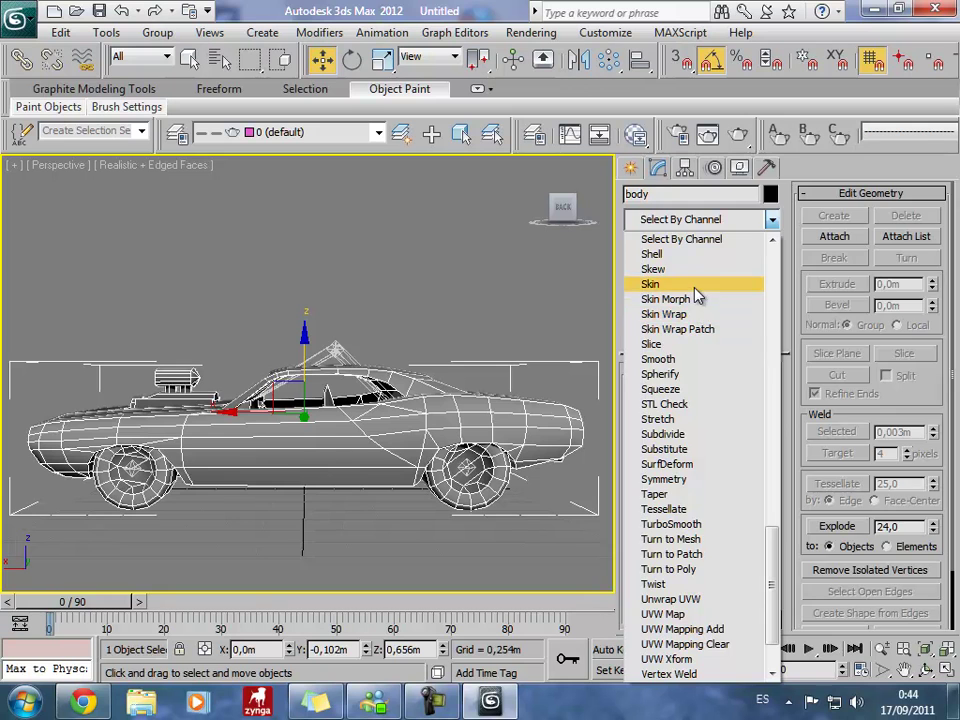
pyautogui.click(697, 291)
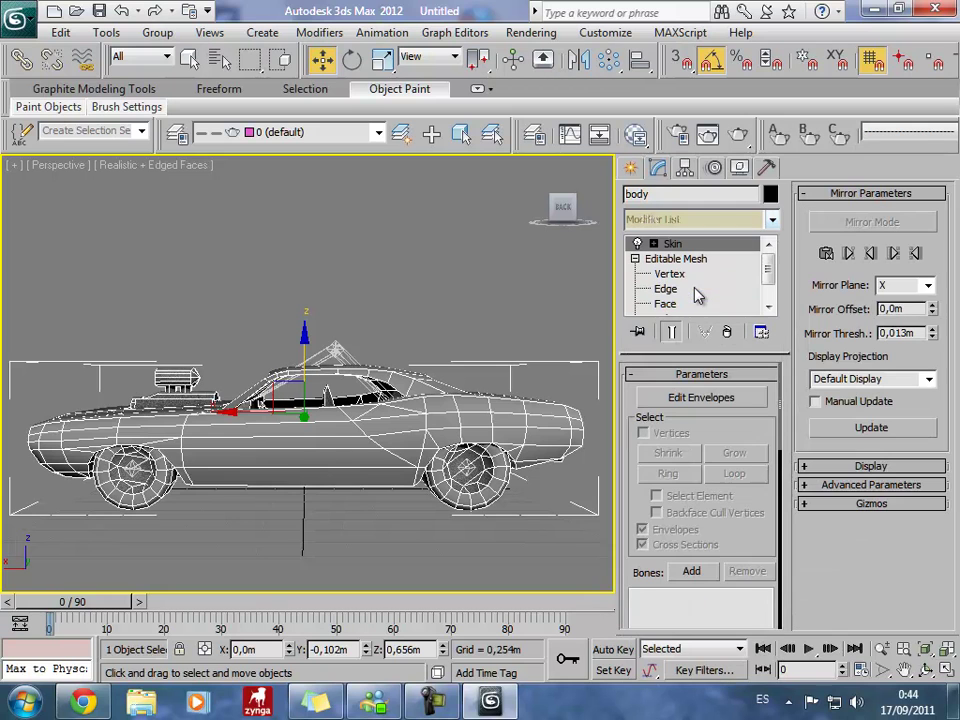
pyautogui.click(700, 397)
pyautogui.click(700, 397)
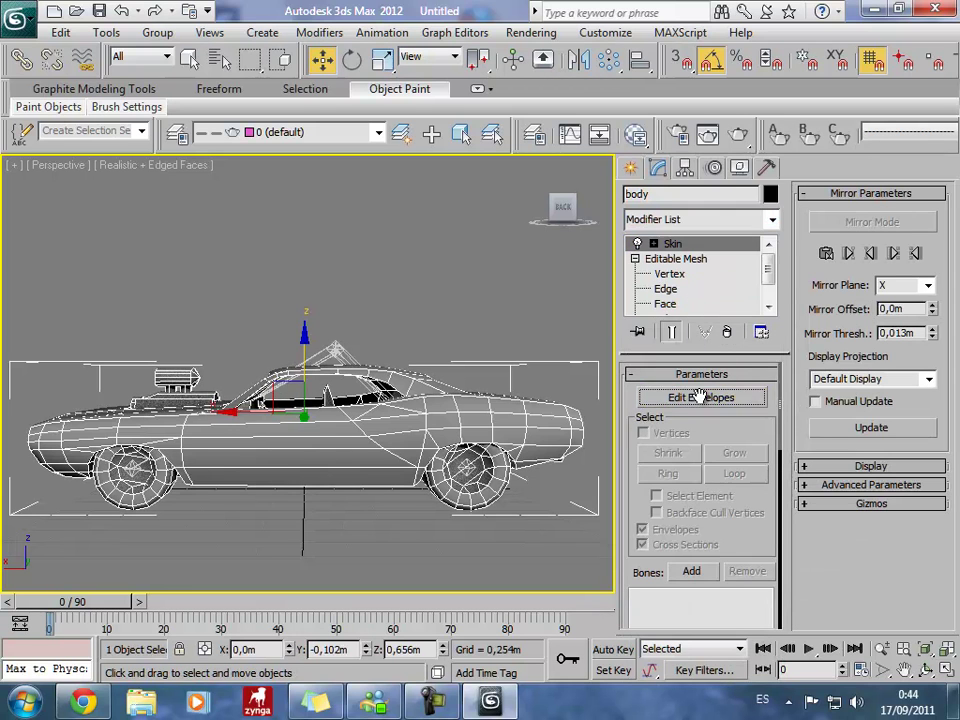
# Add all five helpers, B_C through BR_T_I, as Skin bones.
pyautogui.click(692, 573)
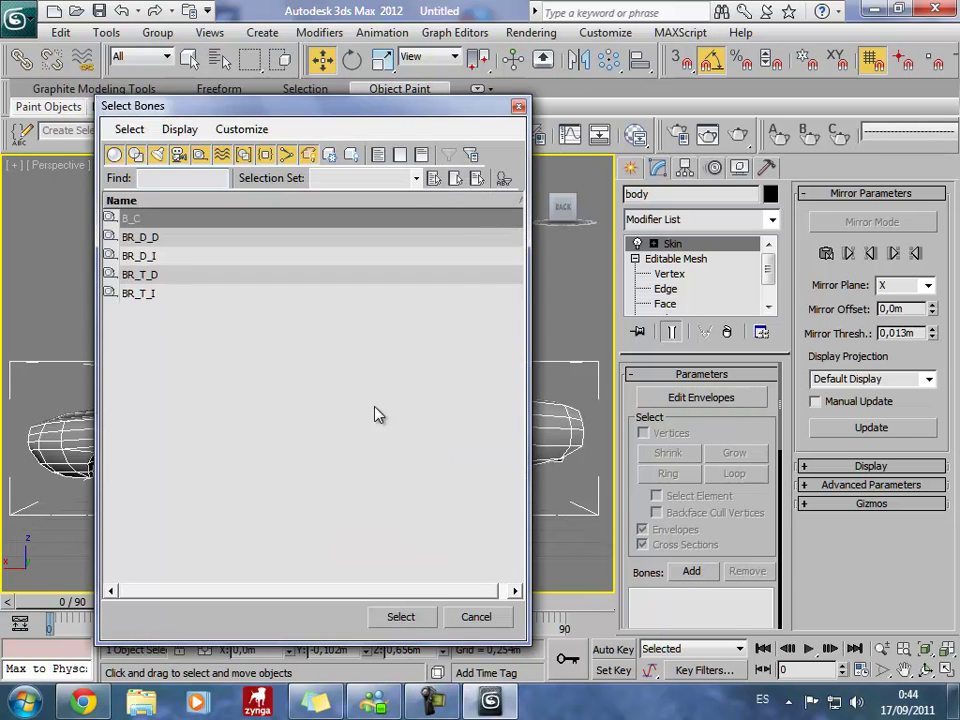
pyautogui.click(128, 129)
pyautogui.click(131, 150)
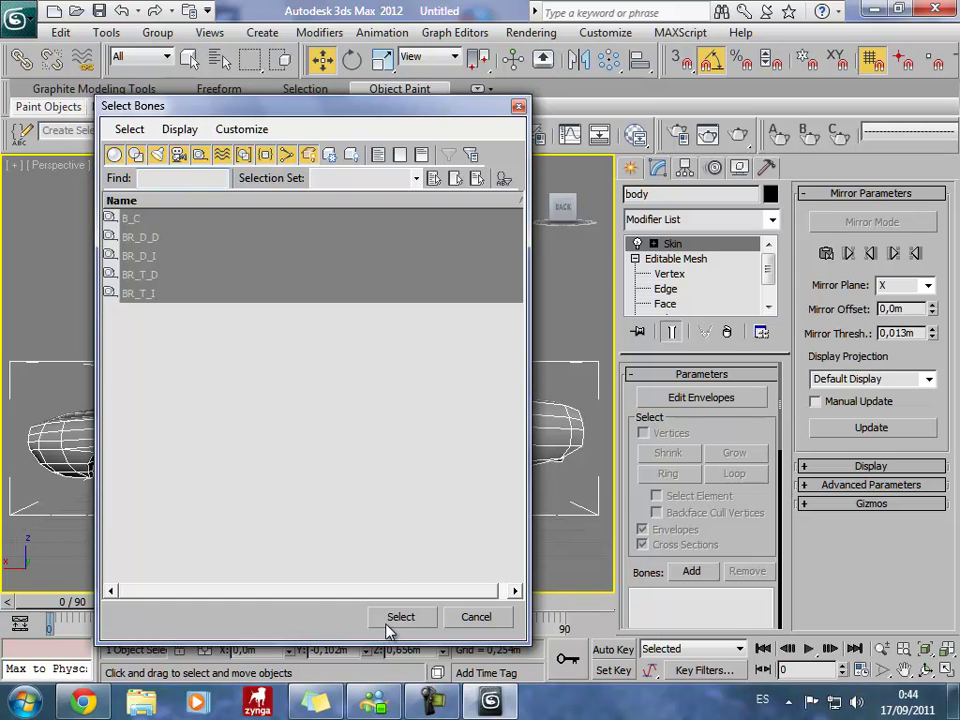
pyautogui.click(388, 620)
pyautogui.moveTo(446, 583); pyautogui.dragTo(462, 562, button='middle')
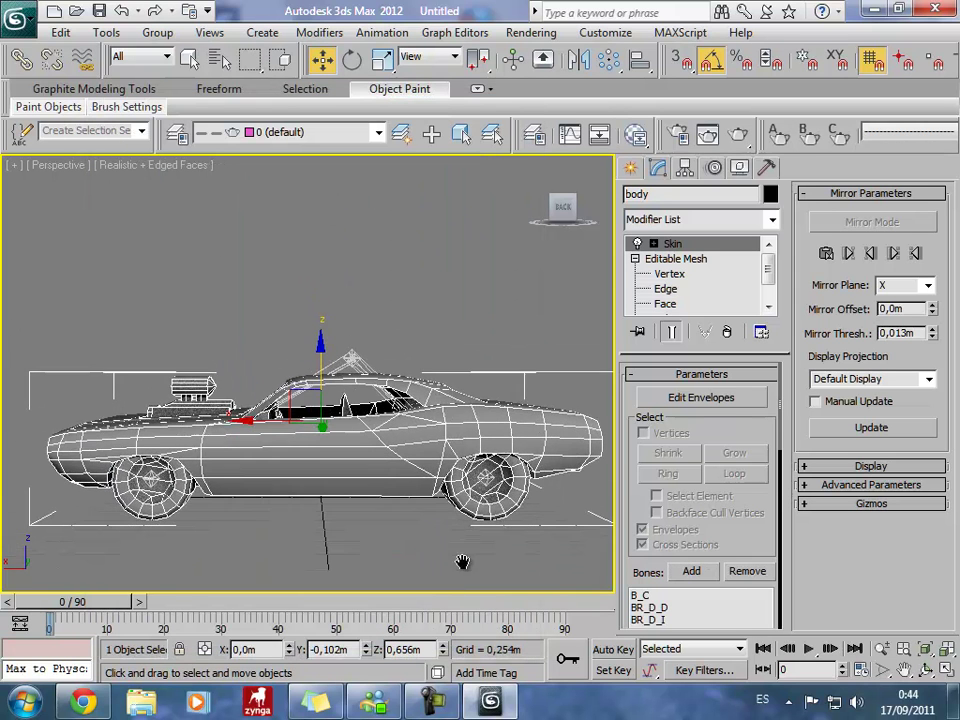
pyautogui.moveTo(787, 537); pyautogui.dragTo(789, 394)
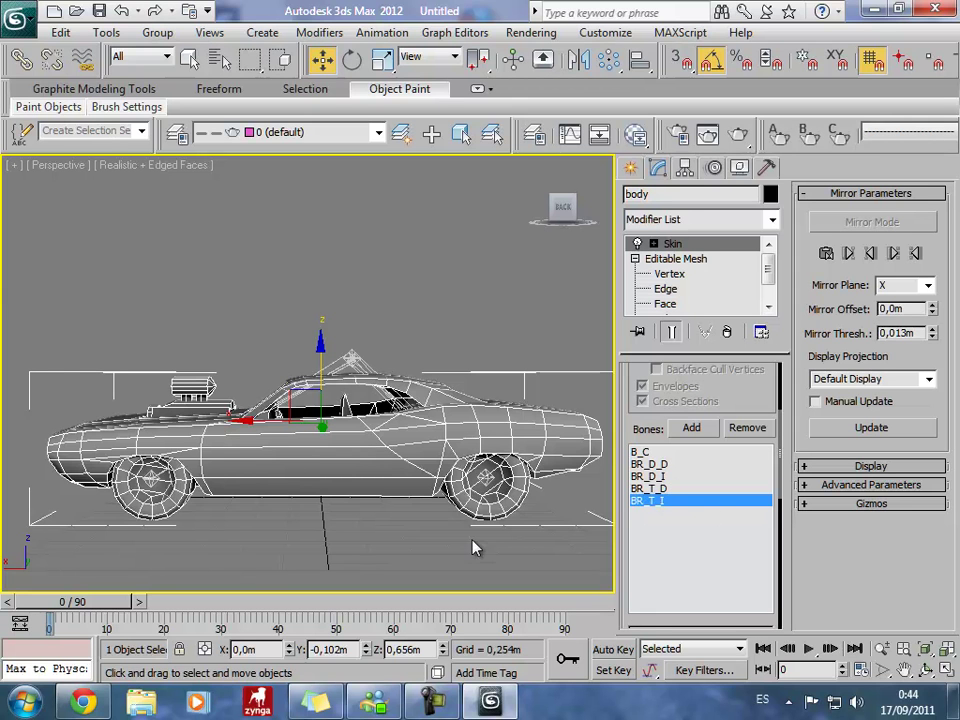
# Enter Skin envelope editing with vertex picking on and bone B_C selected.
pyautogui.keyDown('alt'); pyautogui.moveTo(475, 547); pyautogui.dragTo(413, 544, button='middle'); pyautogui.keyUp('alt')
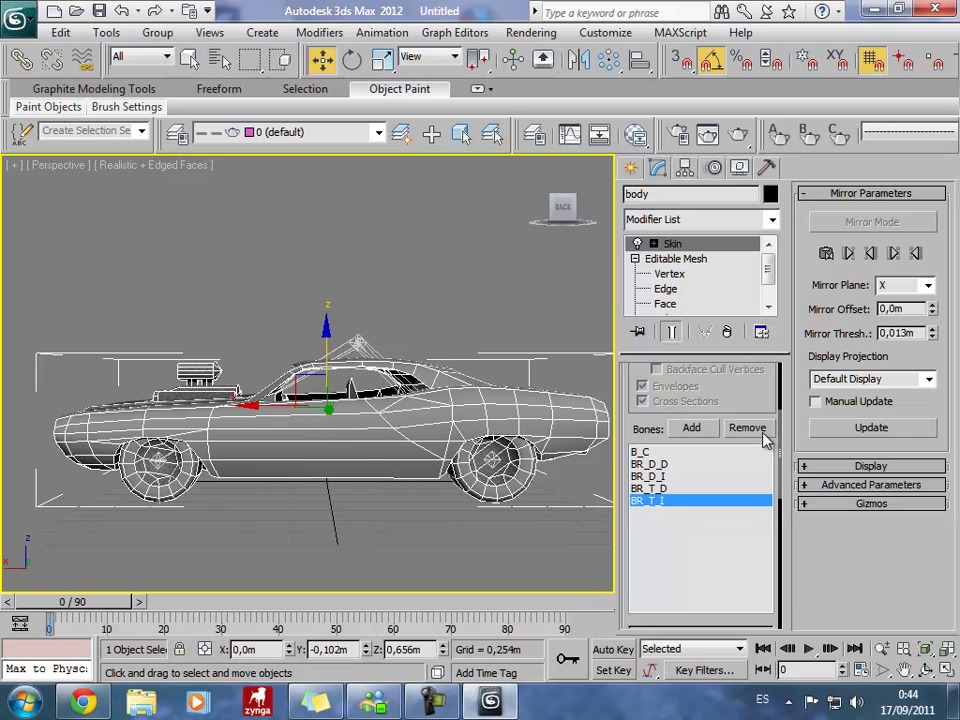
pyautogui.scroll(5, 763, 435)
pyautogui.click(655, 400)
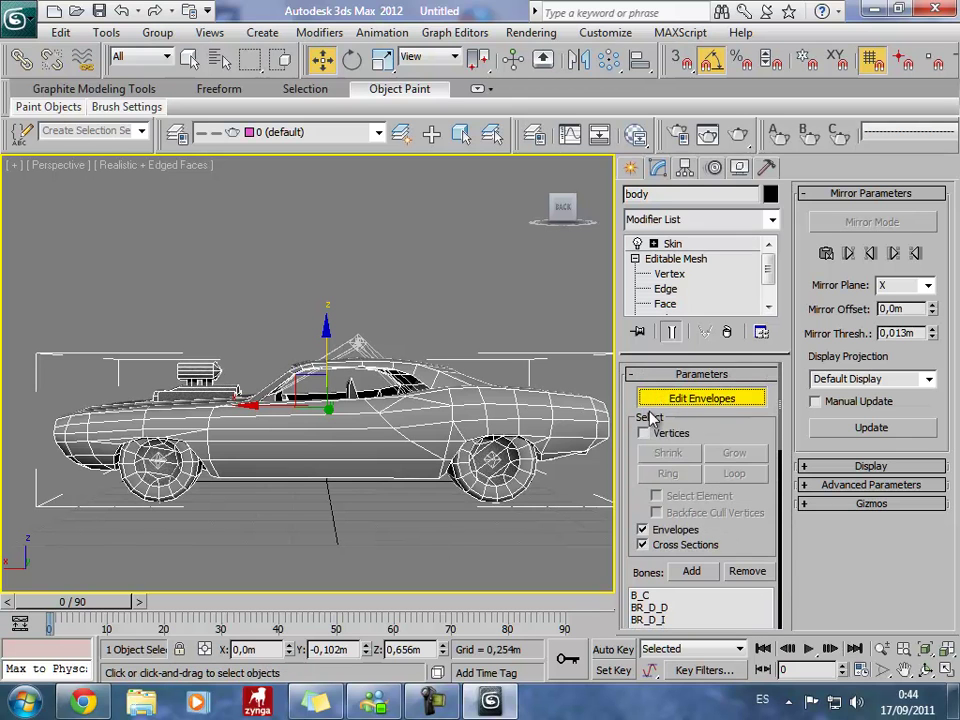
pyautogui.click(644, 432)
pyautogui.scroll(-1, 760, 515)
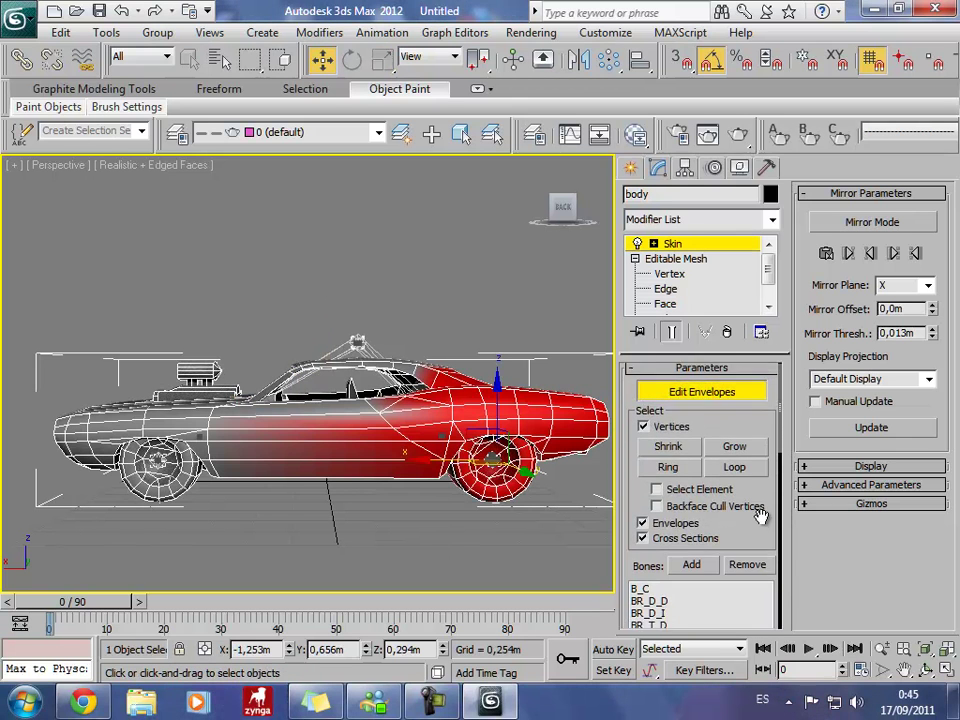
pyautogui.scroll(-2, 760, 515)
pyautogui.click(644, 525)
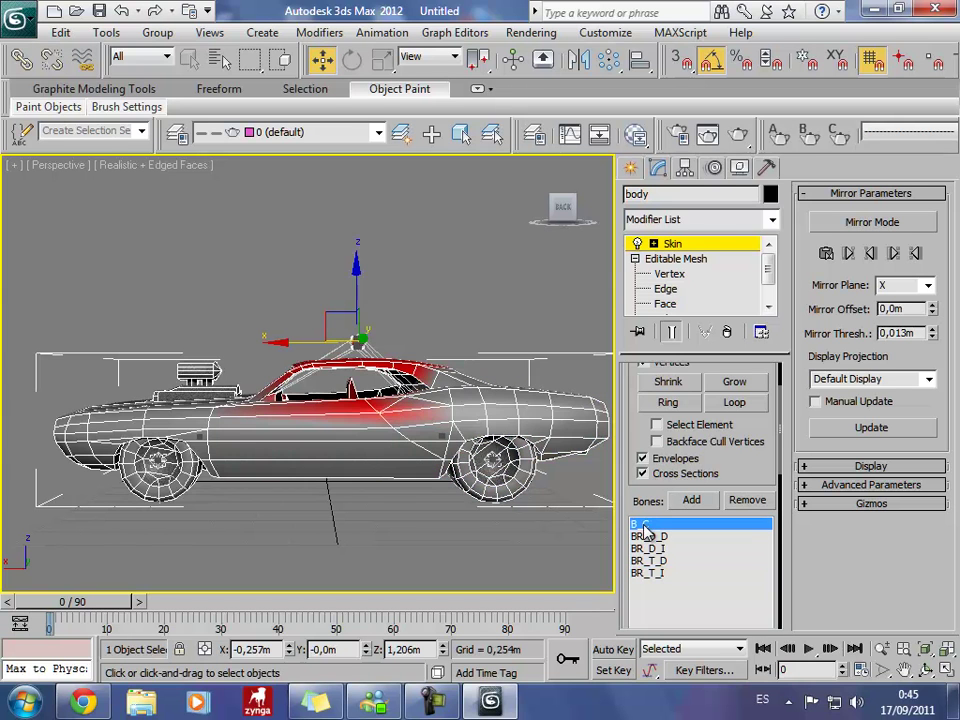
# Enable Select Element and marquee-select all of the car's vertices.
pyautogui.moveTo(497, 543); pyautogui.dragTo(488, 542, button='middle')
pyautogui.click(657, 425)
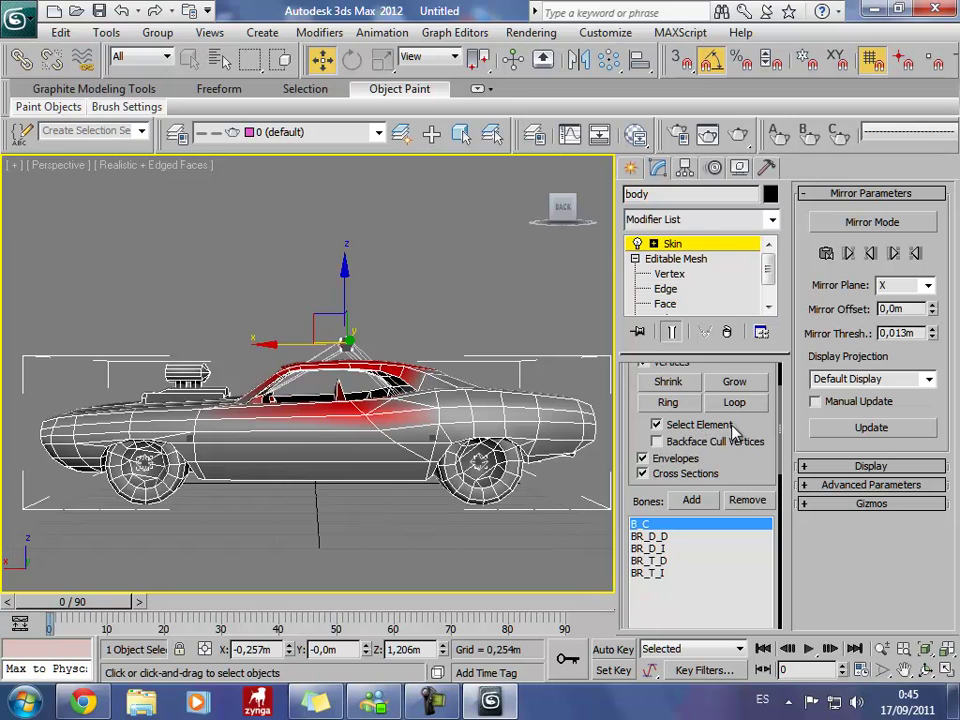
pyautogui.moveTo(775, 445)
pyautogui.mouseDown()
pyautogui.moveTo(780, 528)
pyautogui.moveTo(776, 514)
pyautogui.mouseUp()
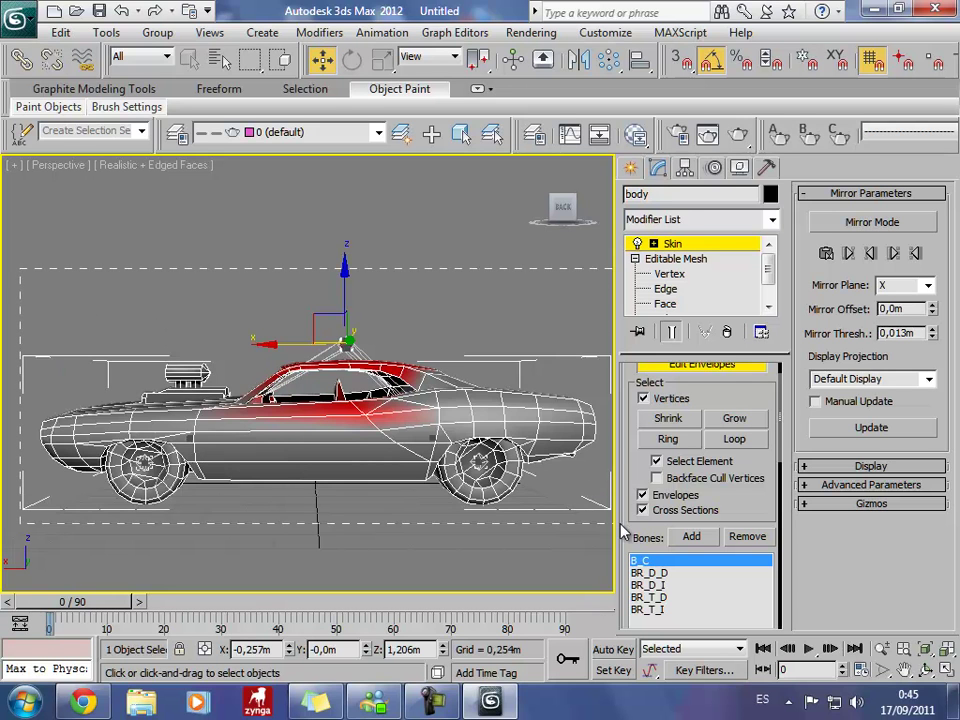
pyautogui.moveTo(157, 332); pyautogui.dragTo(614, 514)
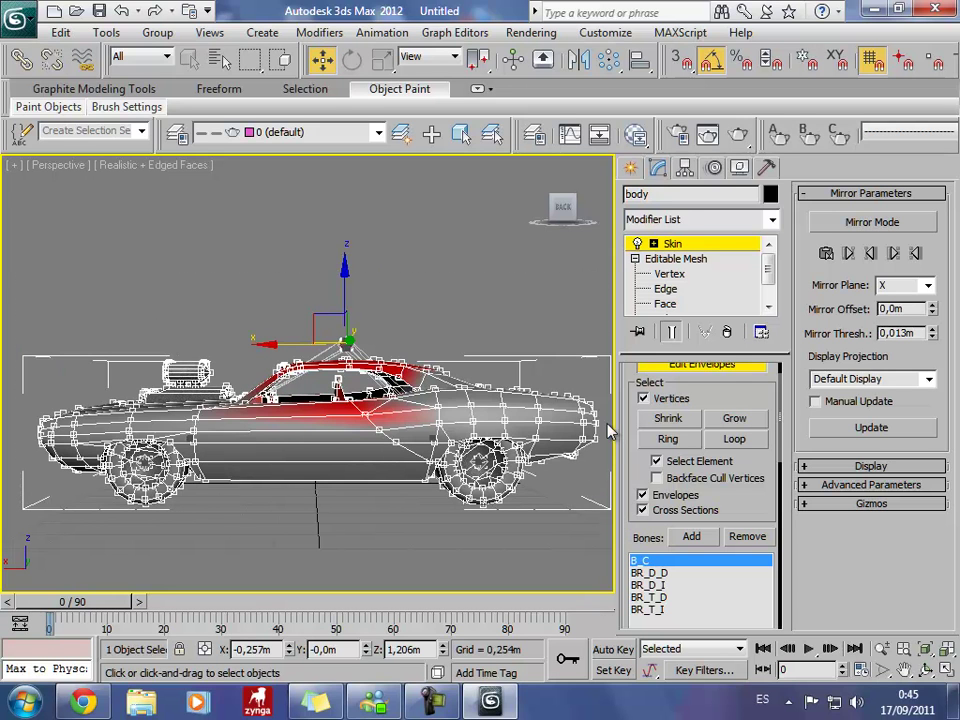
# In Front view, deselect the front and rear wheel vertices.
pyautogui.press('f')
pyautogui.scroll(2, 470, 428)
pyautogui.scroll(2, 467, 478)
pyautogui.scroll(2, 461, 484)
pyautogui.scroll(2, 452, 478)
pyautogui.scroll(-2, 449, 474)
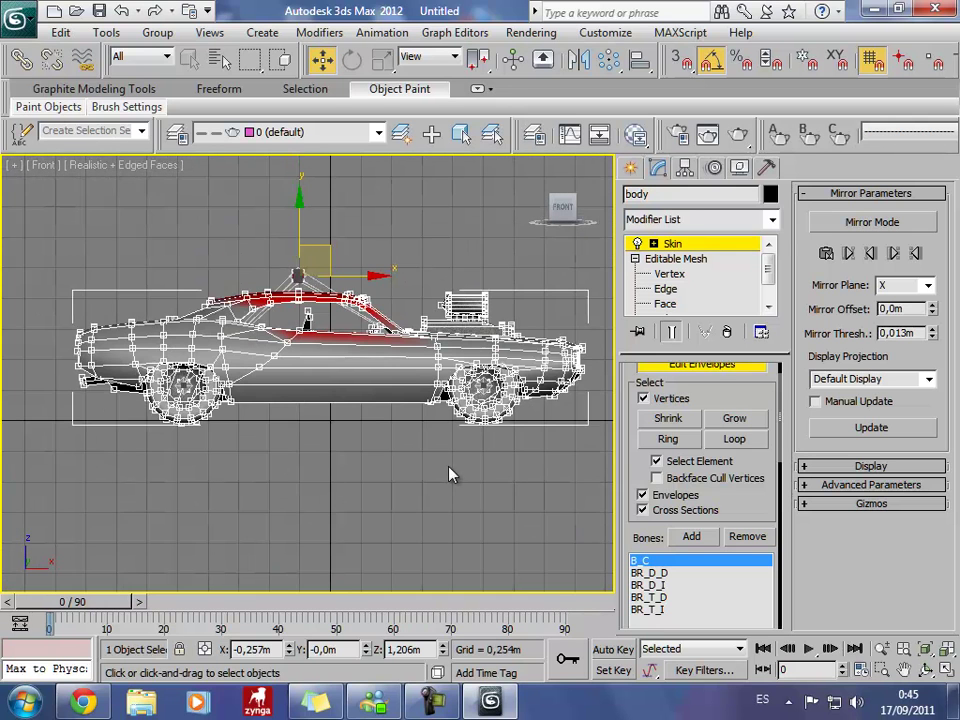
pyautogui.moveTo(390, 467)
pyautogui.mouseDown(button='middle')
pyautogui.moveTo(408, 460)
pyautogui.moveTo(438, 482)
pyautogui.mouseUp(button='middle')
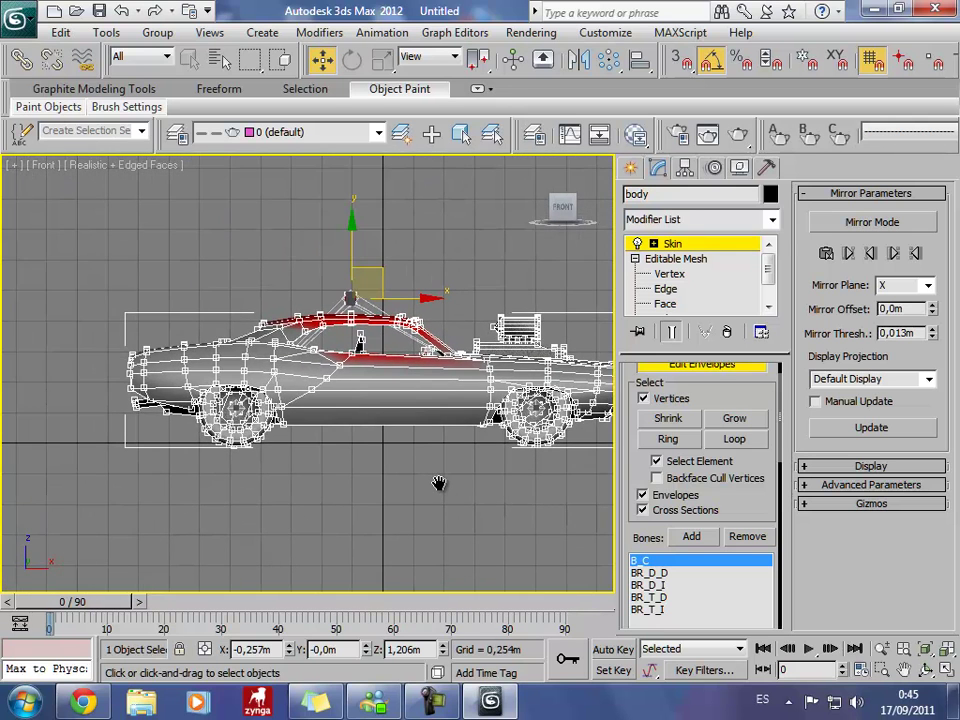
pyautogui.click(247, 463)
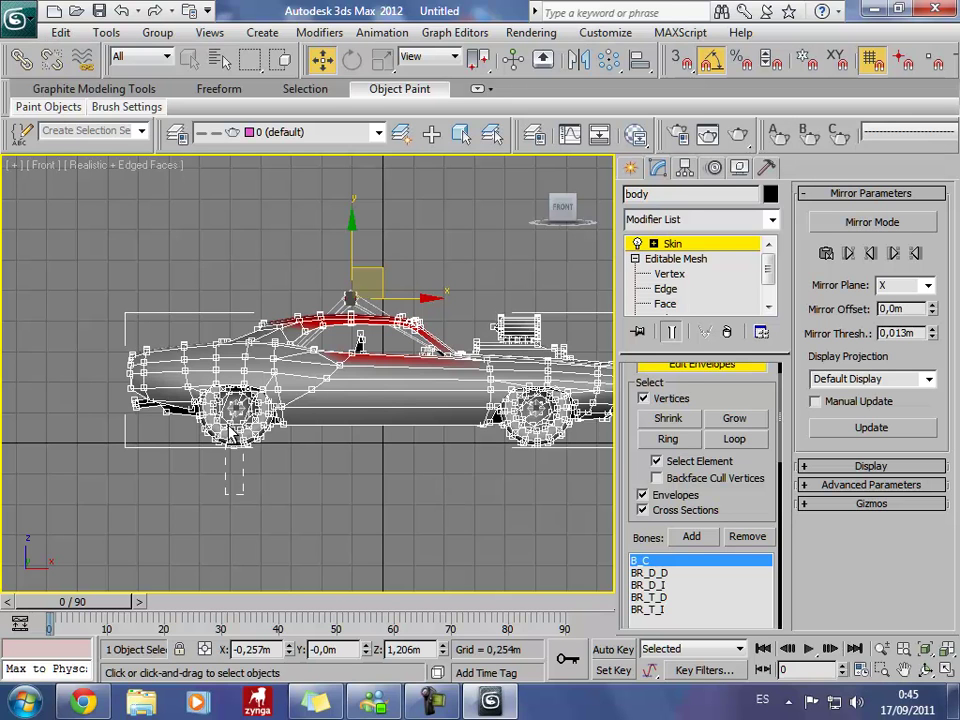
pyautogui.click(400, 318)
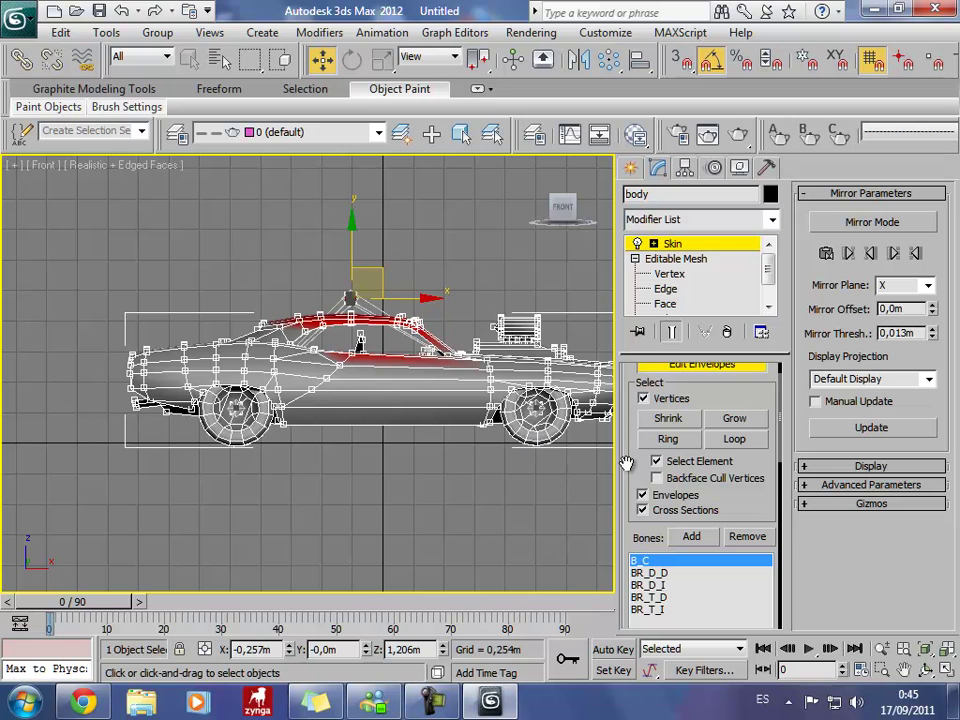
# Set Abs. Effect to 1.0 for the remaining body vertices.
pyautogui.moveTo(772, 478); pyautogui.dragTo(816, 285)
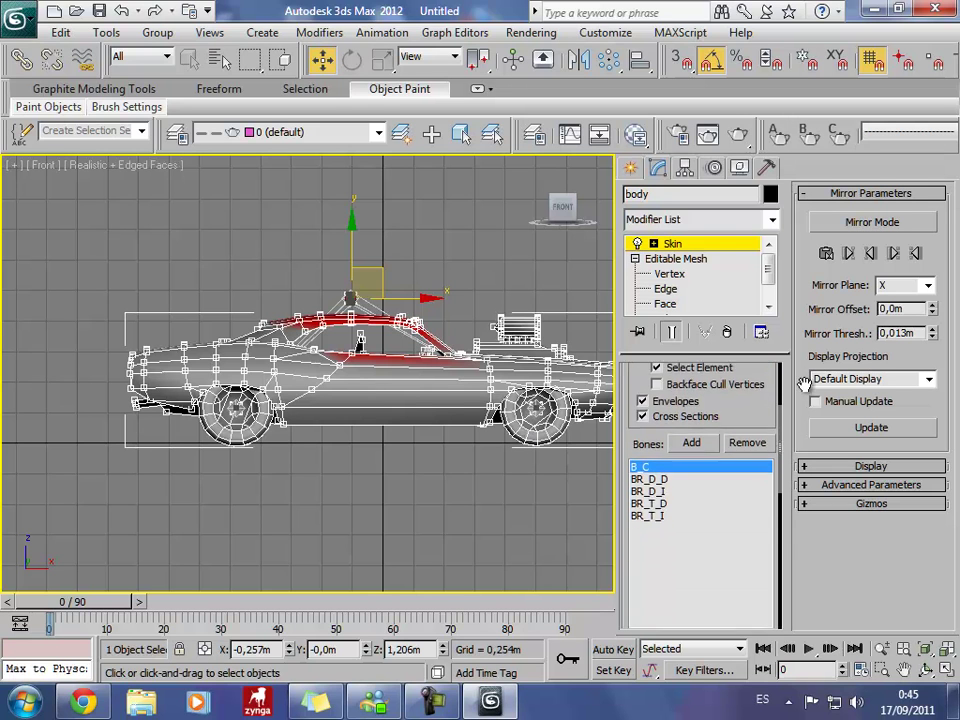
pyautogui.scroll(-2, 714, 581)
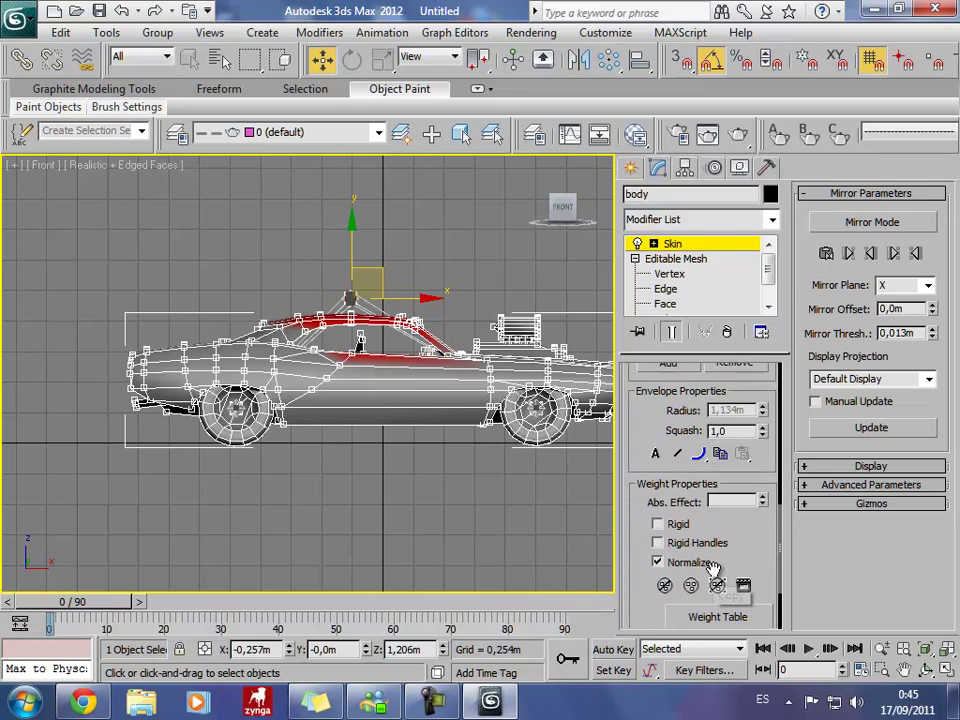
pyautogui.scroll(-3, 718, 565)
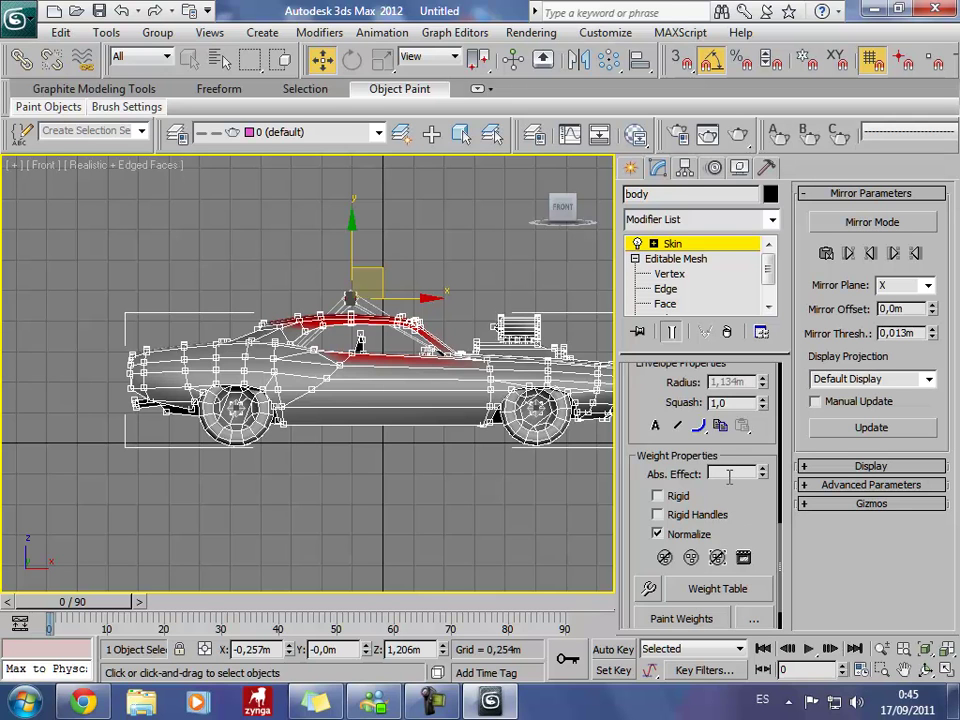
pyautogui.write('1')
pyautogui.press('Return')
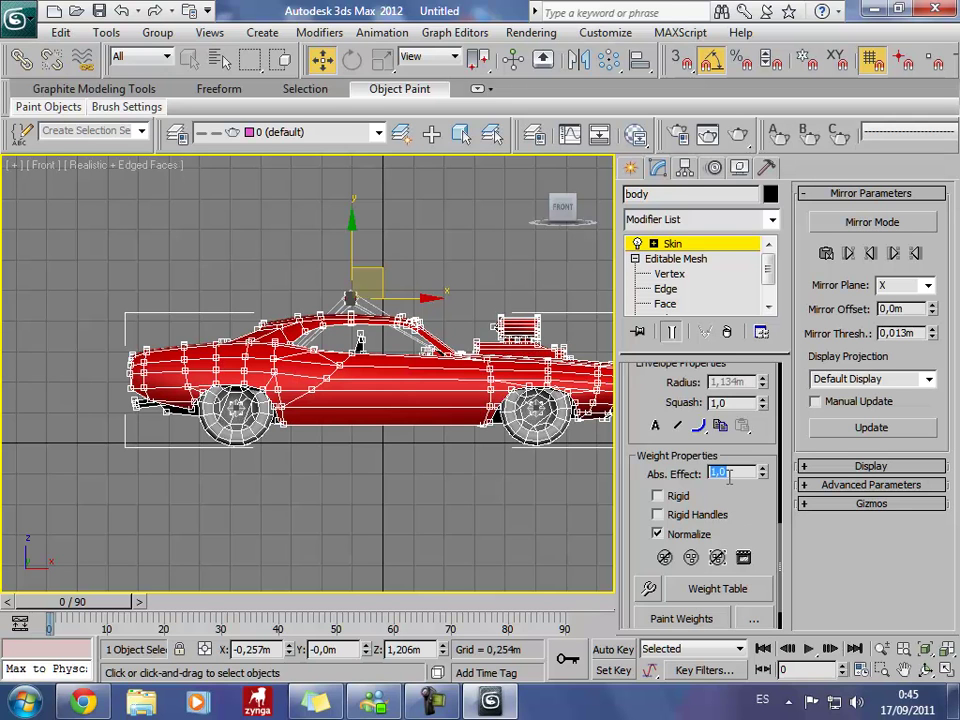
pyautogui.moveTo(541, 476); pyautogui.dragTo(483, 492, button='middle')
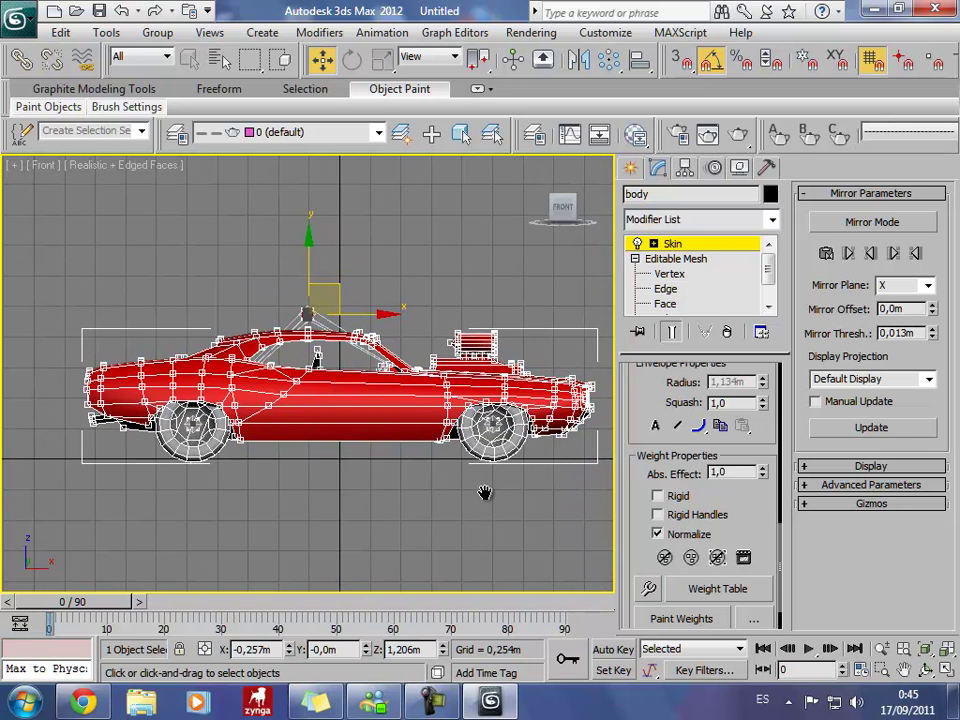
pyautogui.moveTo(773, 424); pyautogui.dragTo(767, 566)
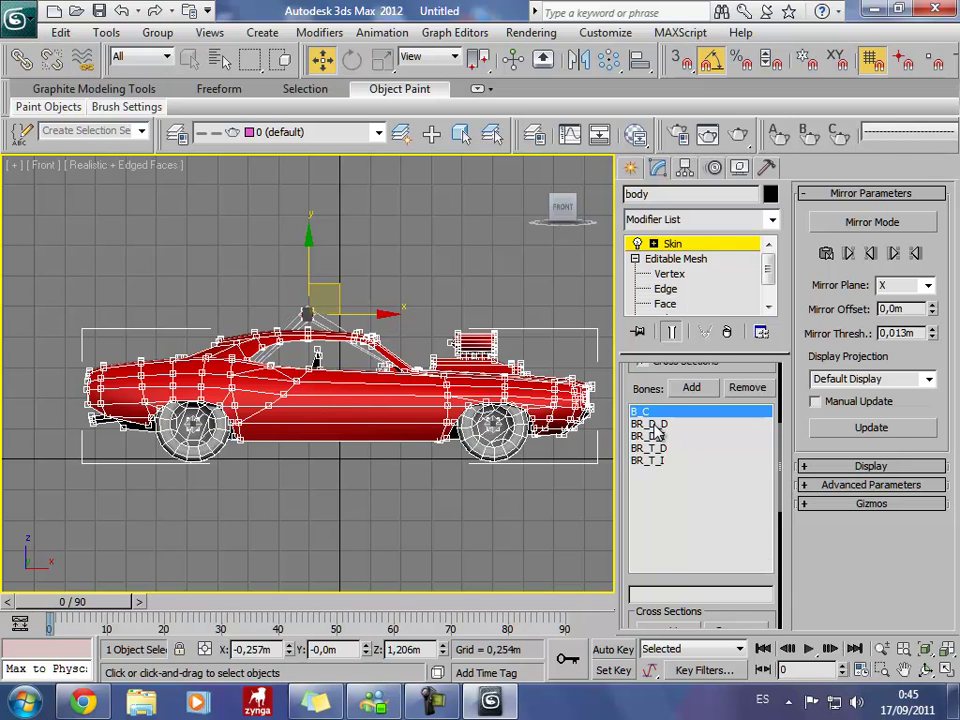
# Check the BR_D_D, BR_D_I, BR_T_D and BR_T_I wheel envelopes, then exit Edit Envelopes.
pyautogui.click(650, 424)
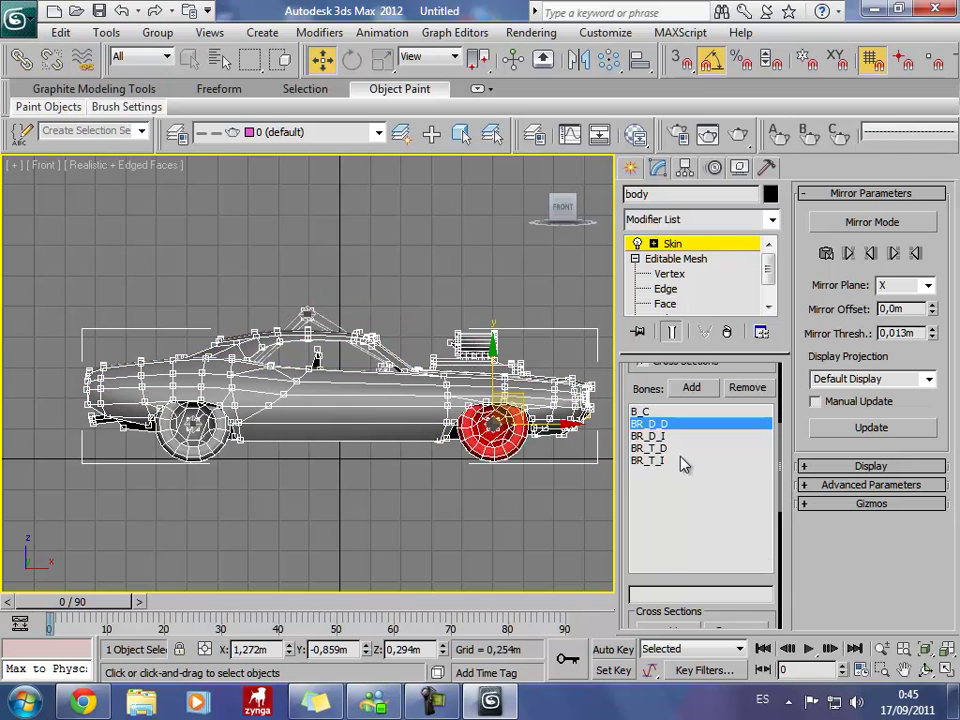
pyautogui.click(650, 437)
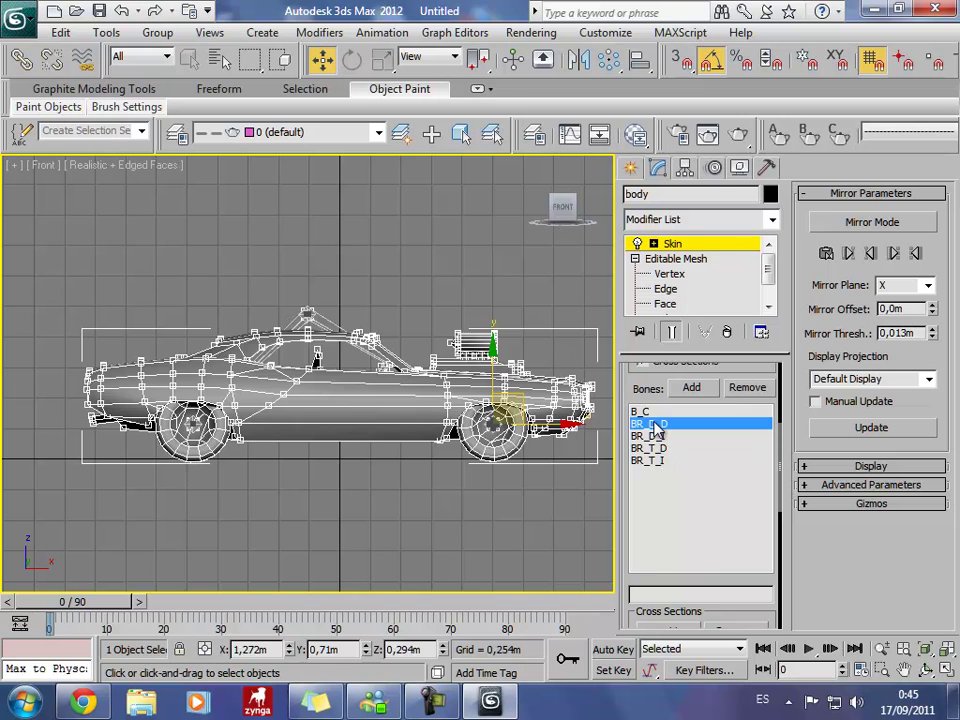
pyautogui.press('Up')
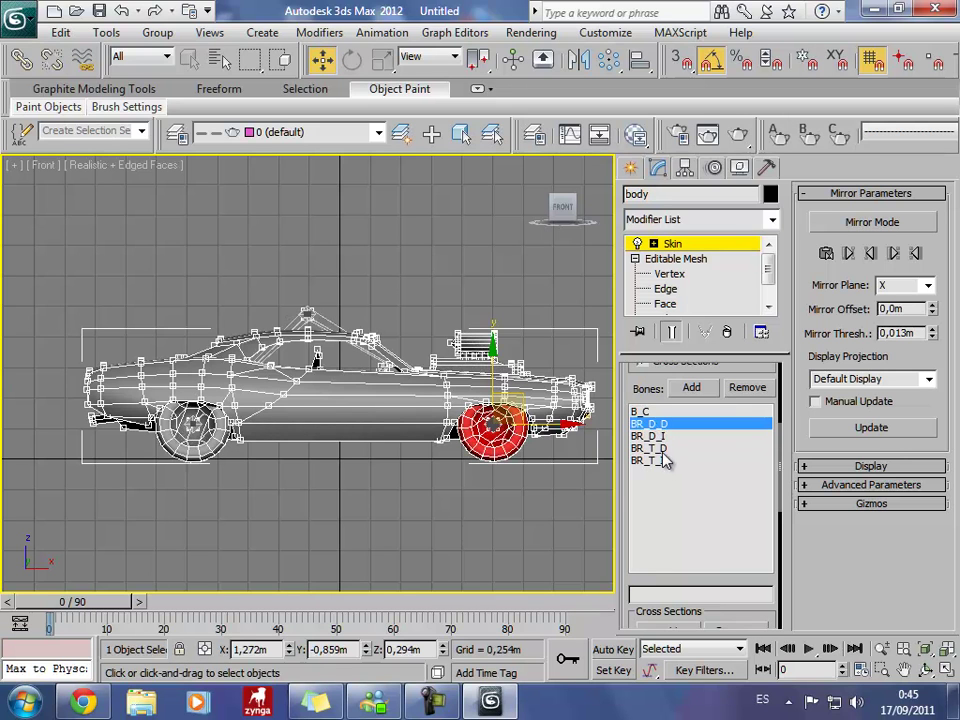
pyautogui.click(662, 449)
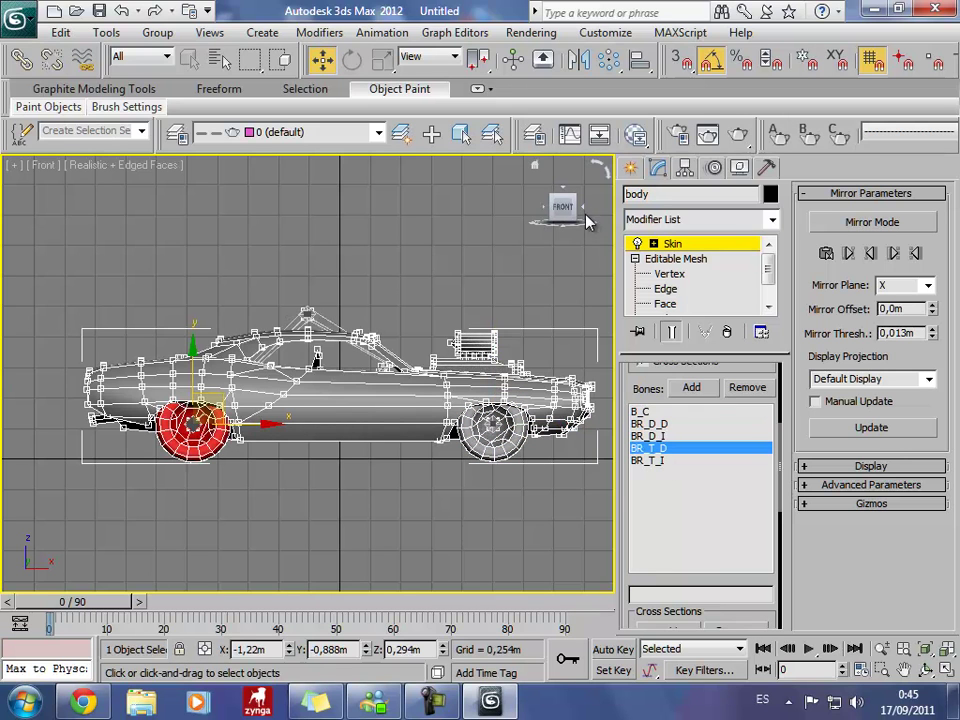
pyautogui.moveTo(588, 222); pyautogui.dragTo(585, 212)
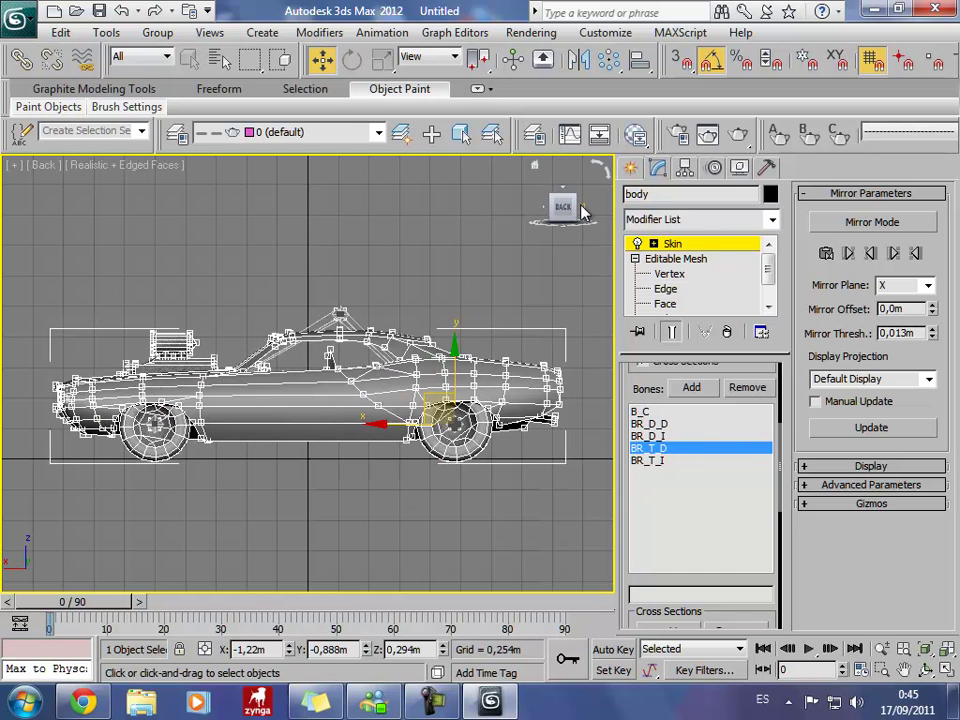
pyautogui.click(659, 462)
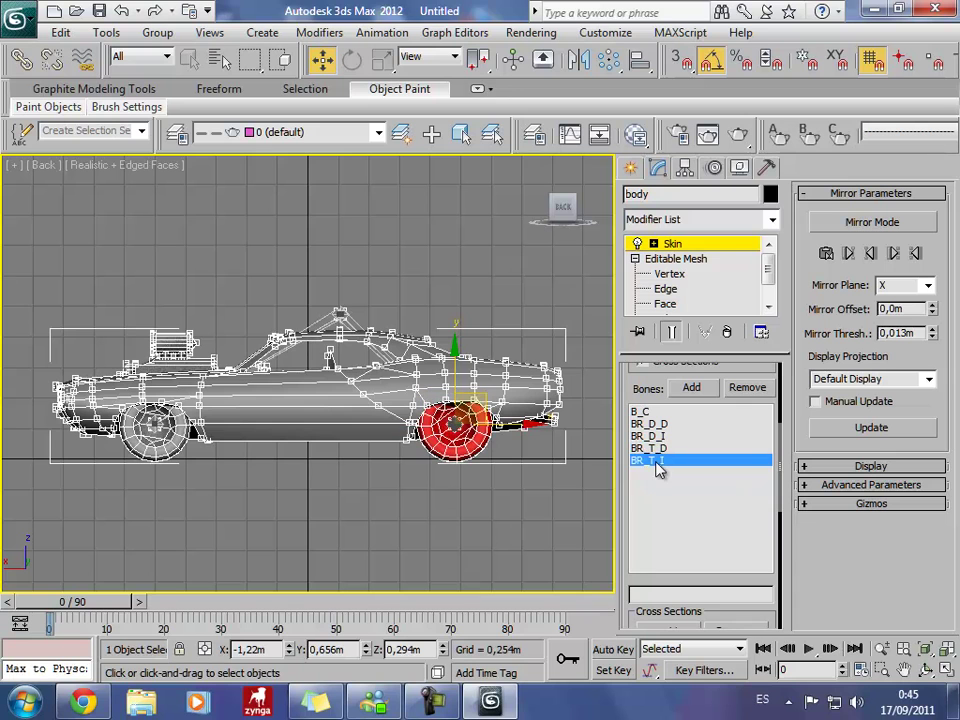
pyautogui.click(664, 437)
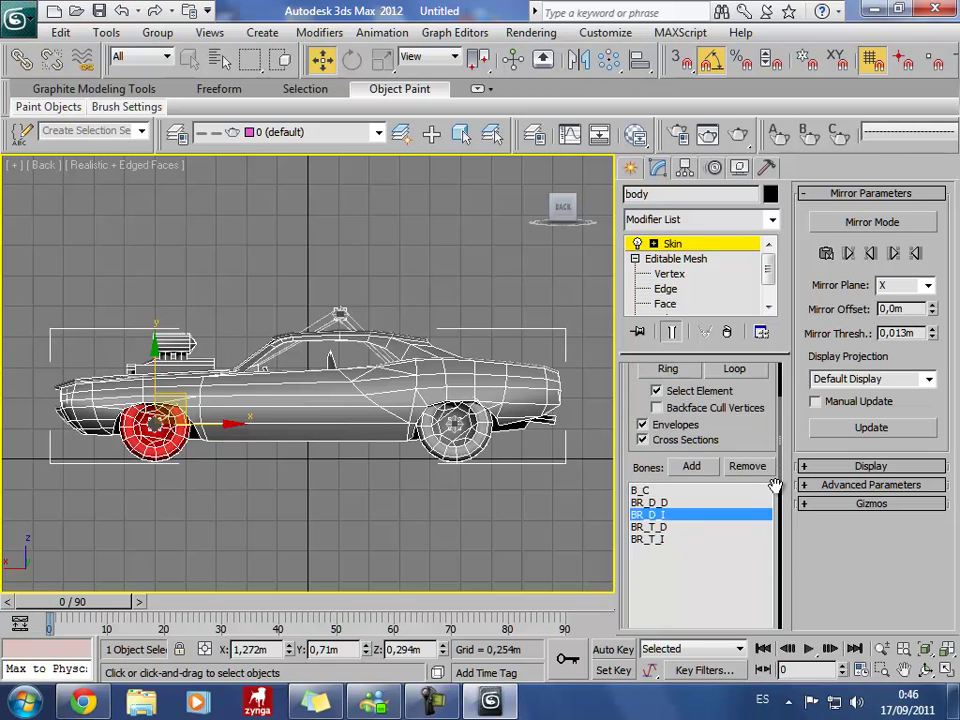
pyautogui.moveTo(775, 408); pyautogui.dragTo(776, 591)
pyautogui.click(698, 399)
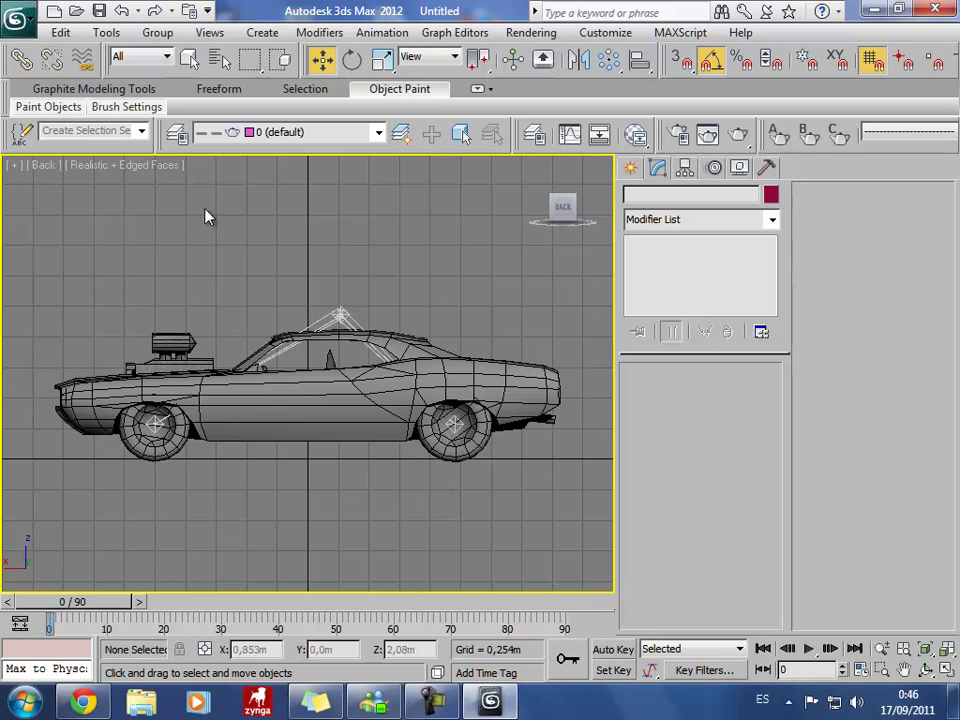
# Save the scene as PliciaCarro.max in the PoliceCar_max5 folder.
pyautogui.click(16, 16)
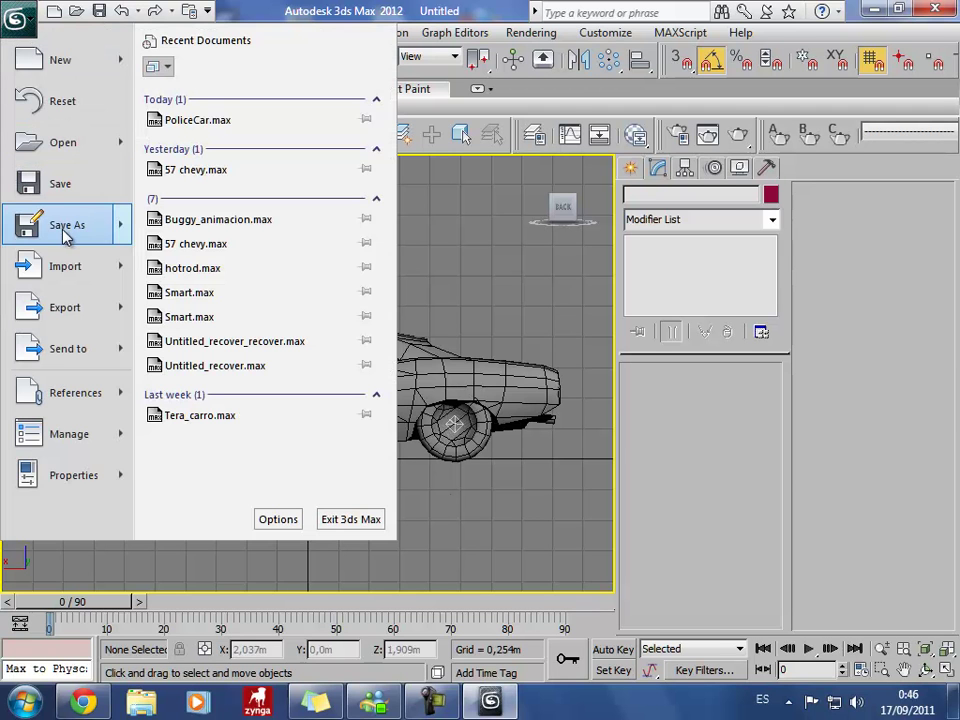
pyautogui.click(64, 230)
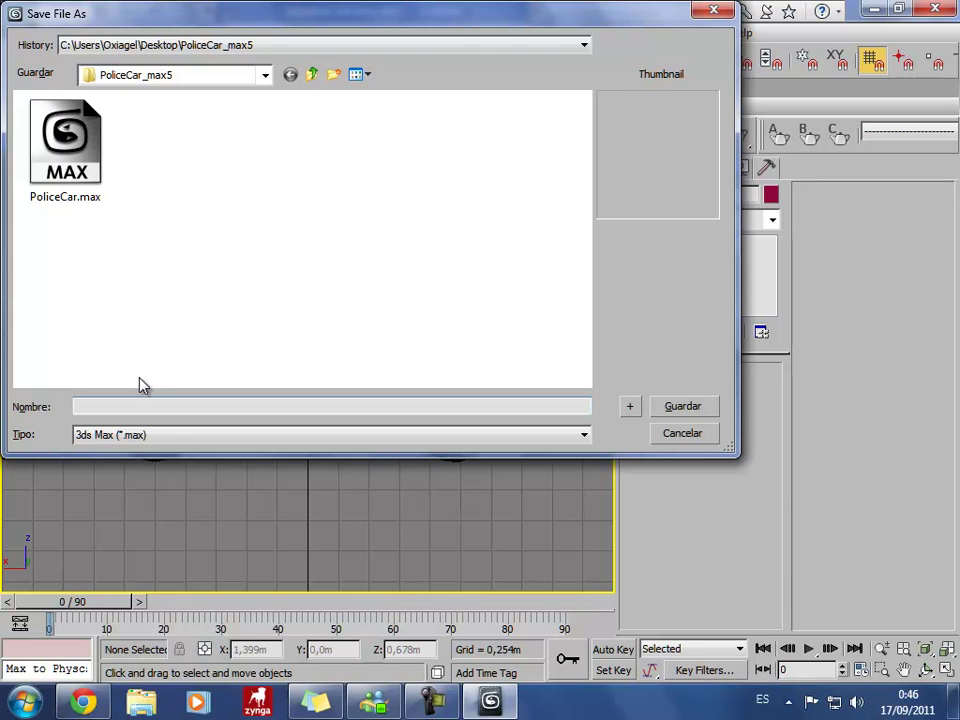
pyautogui.write('Plicia')
pyautogui.write('Carro')
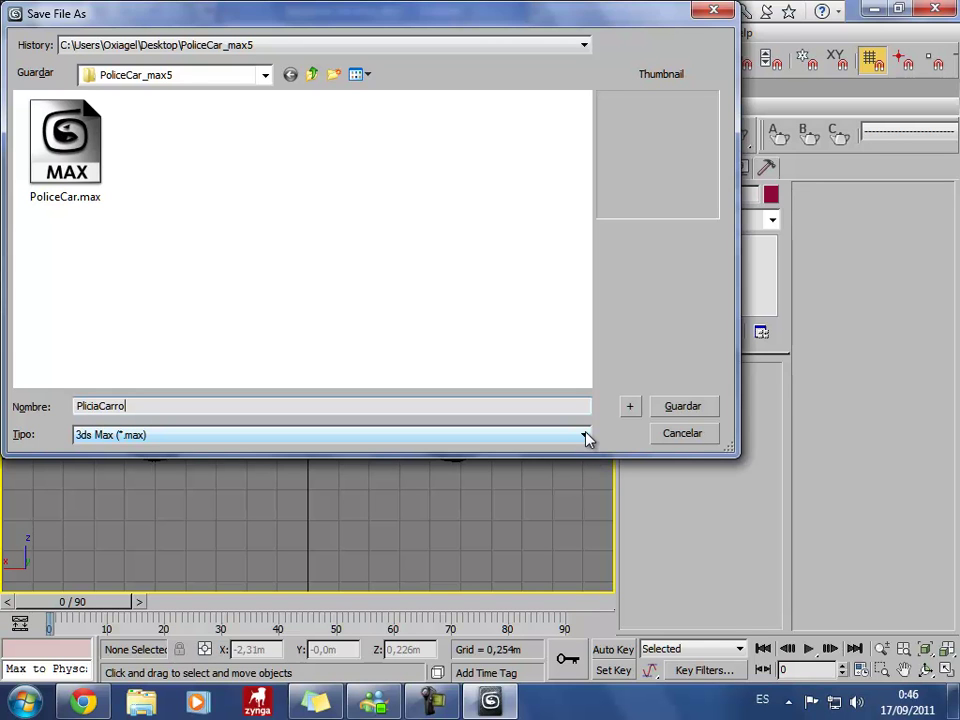
pyautogui.click(679, 414)
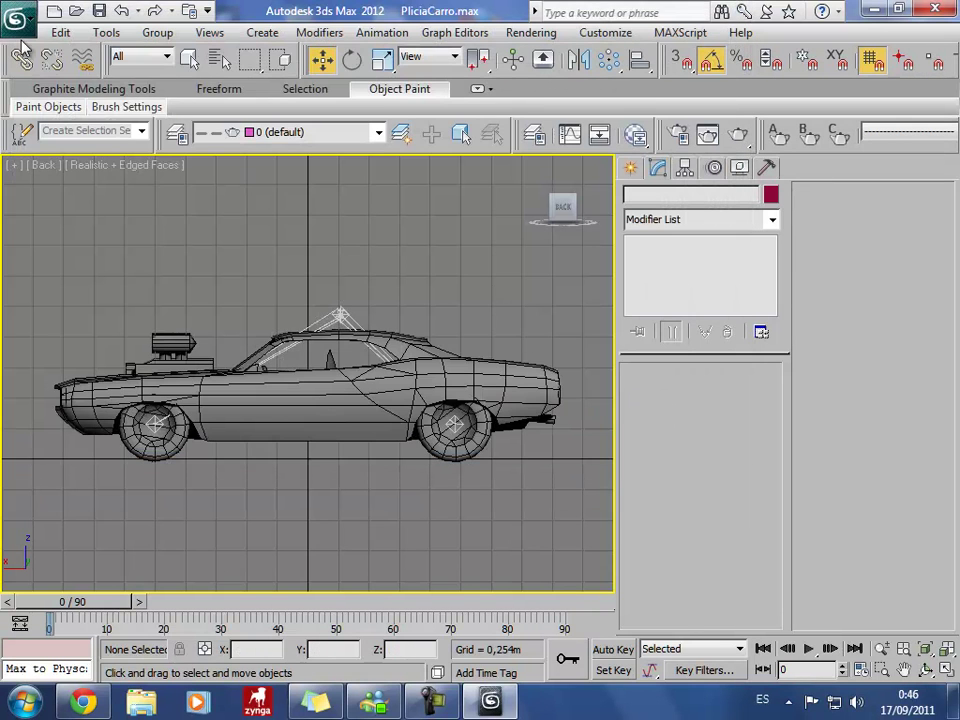
pyautogui.click(16, 18)
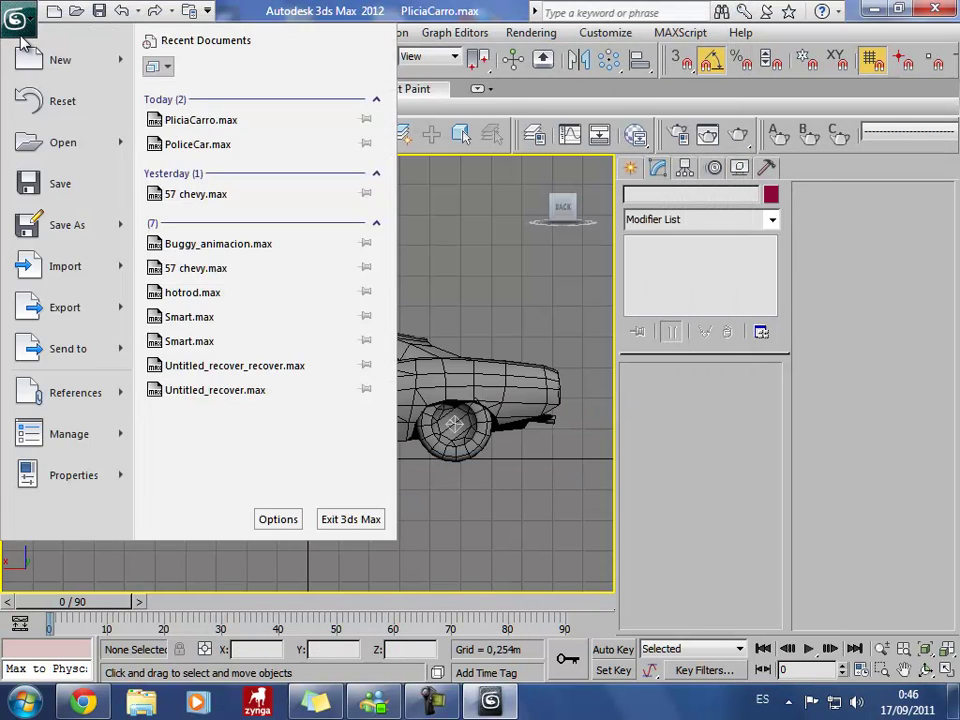
# Export the scene to the Desktop as PoliciaCarro.FBX with Smoothing Groups enabled.
pyautogui.click(79, 306)
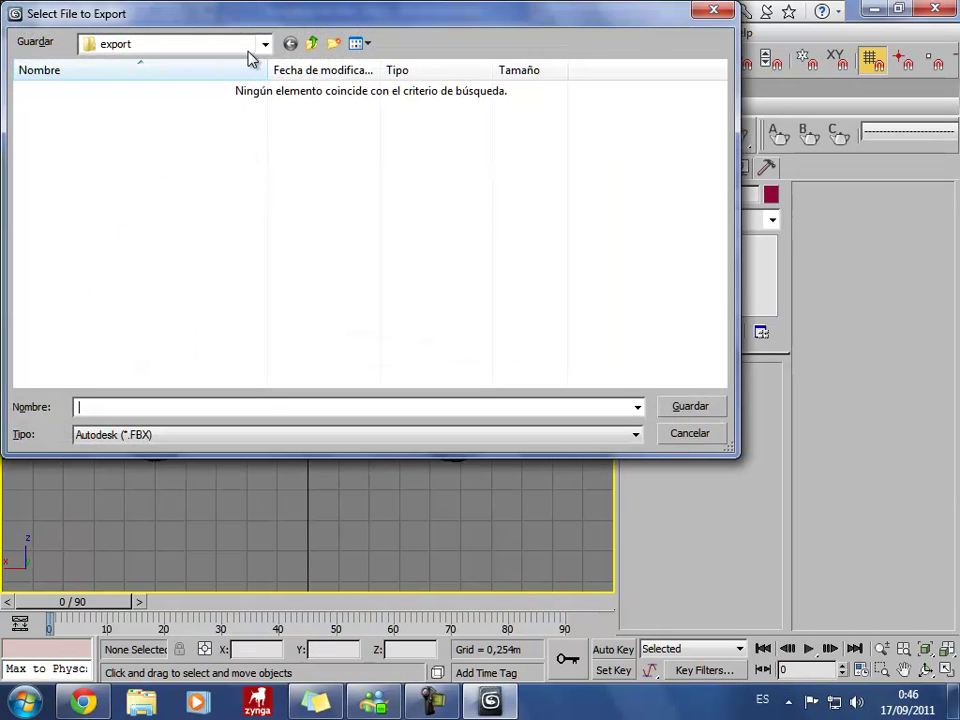
pyautogui.click(265, 44)
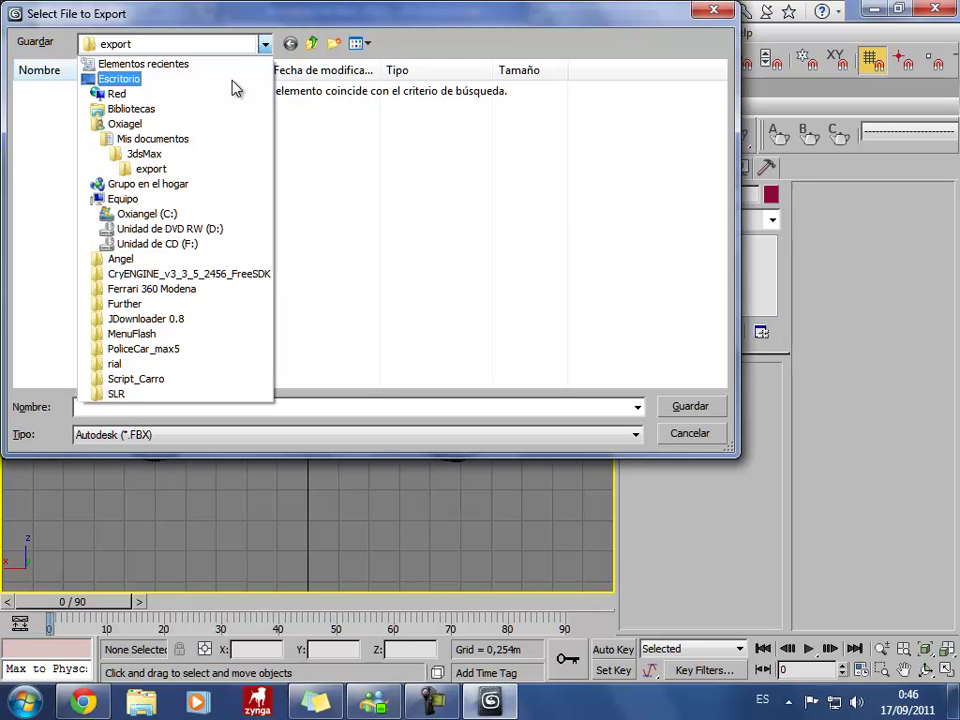
pyautogui.click(232, 80)
pyautogui.click(189, 408)
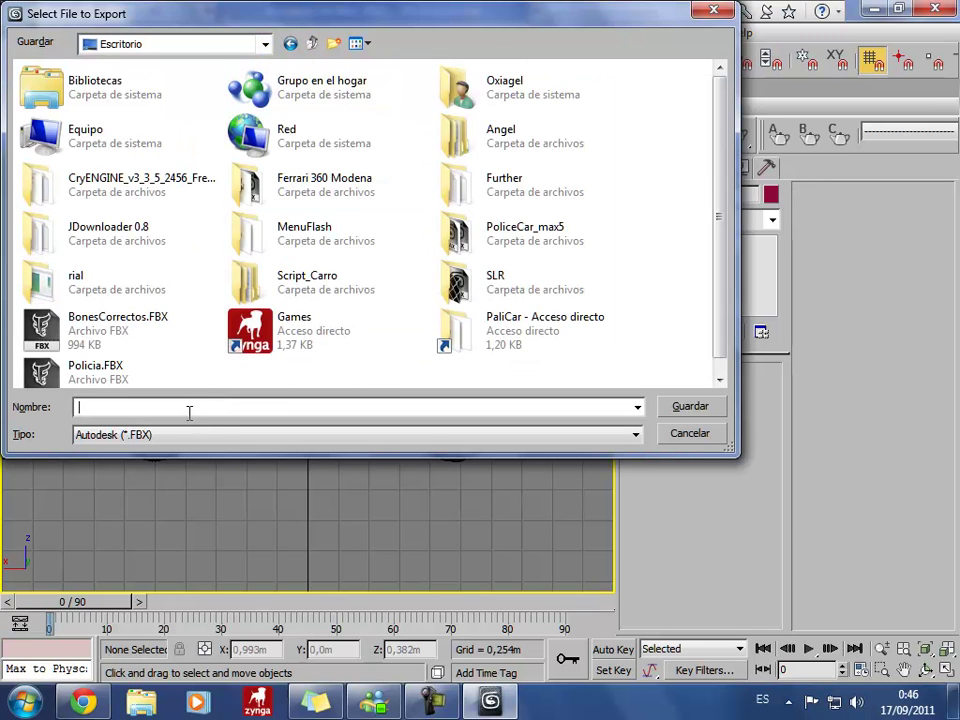
pyautogui.write('Policia')
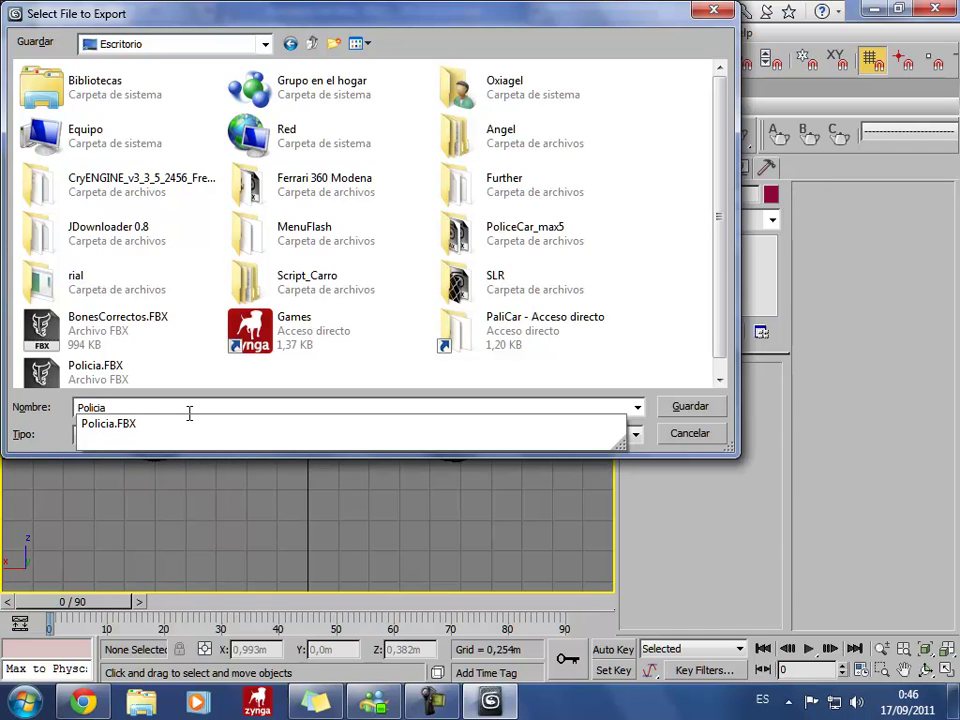
pyautogui.write('Carro')
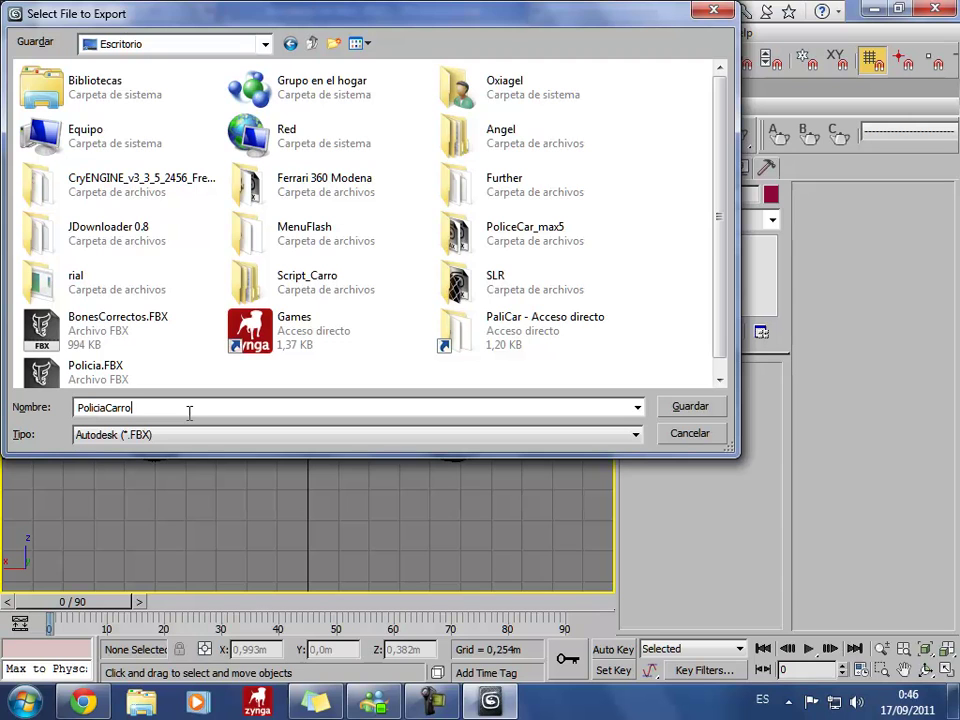
pyautogui.click(680, 409)
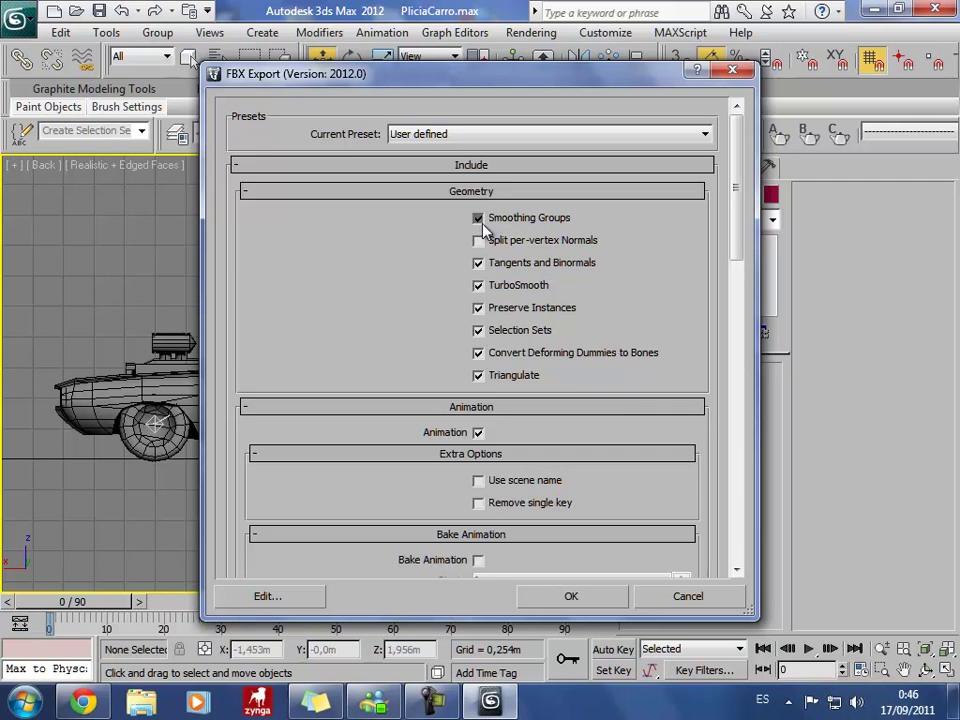
pyautogui.click(477, 218)
pyautogui.click(586, 594)
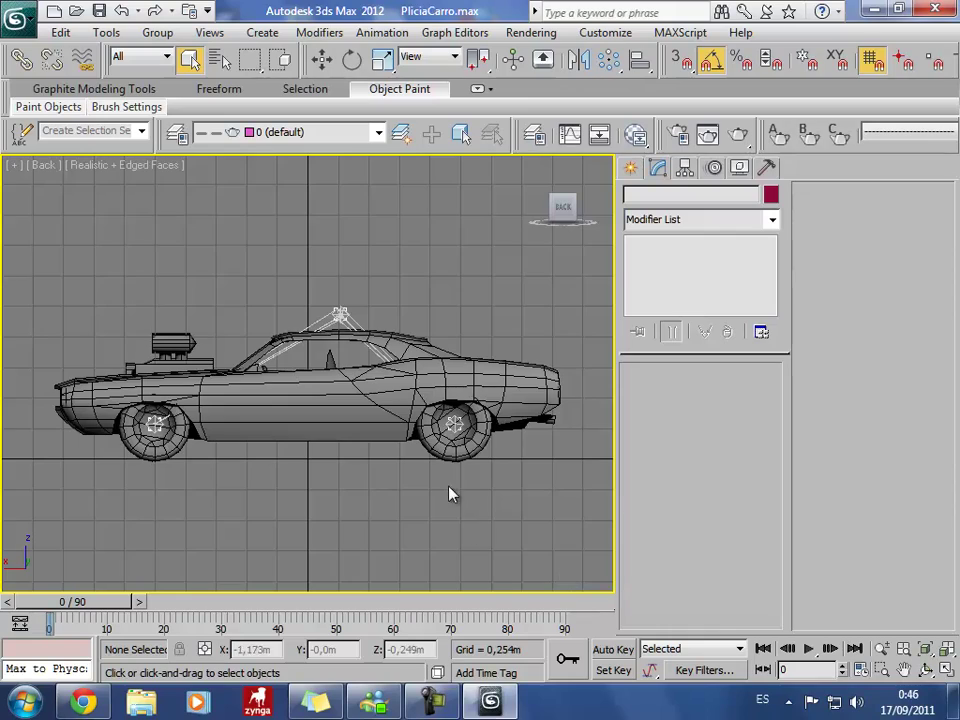
# Close 3ds Max and launch the UDK Editor from its desktop shortcut.
pyautogui.click(874, 10)
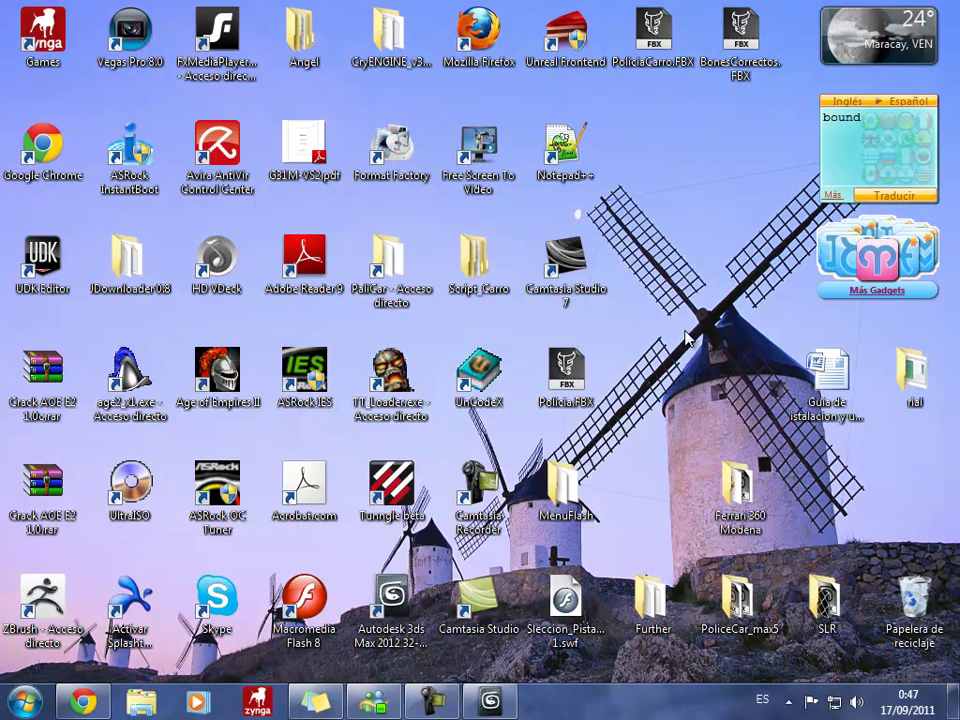
pyautogui.click(491, 700)
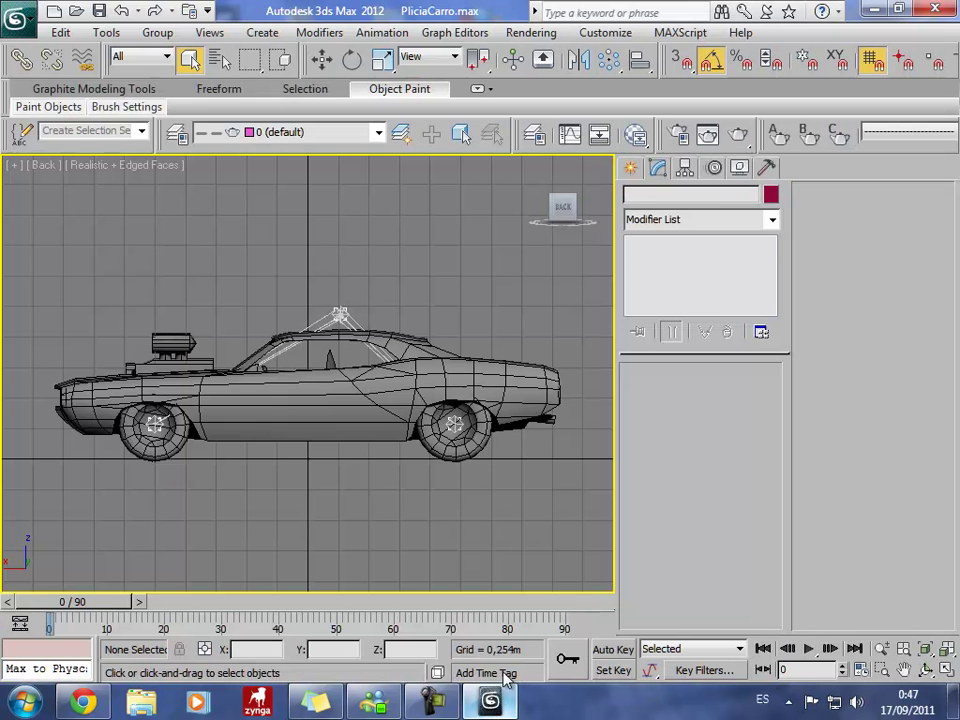
pyautogui.click(935, 9)
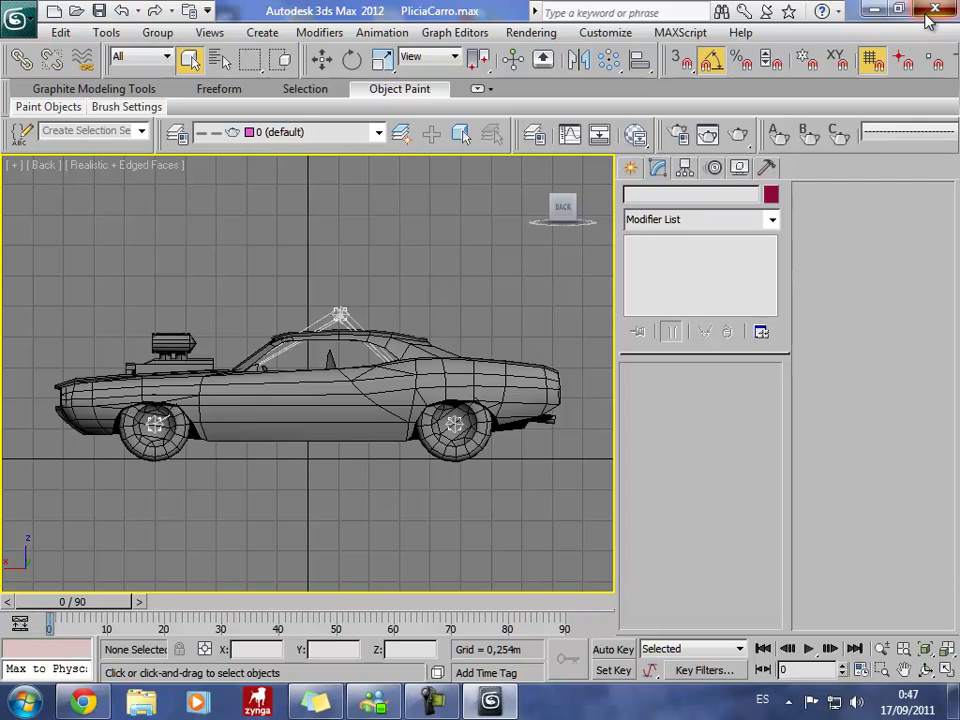
pyautogui.click(42, 258)
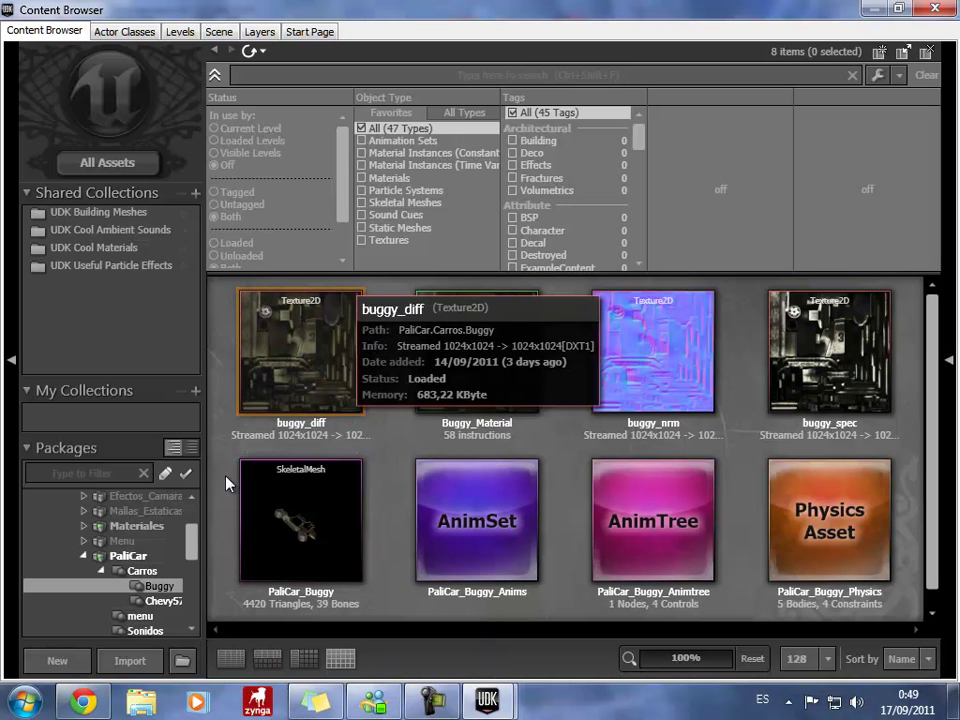
# Choose PoliciaCarro.FBX from the Desktop for import.
pyautogui.click(140, 666)
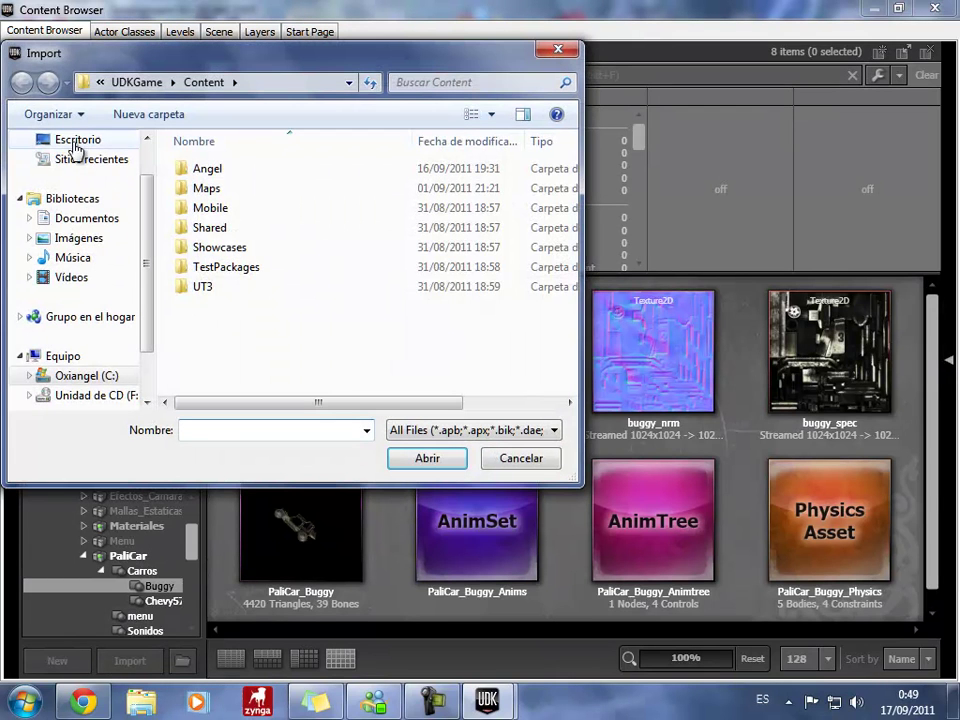
pyautogui.click(75, 140)
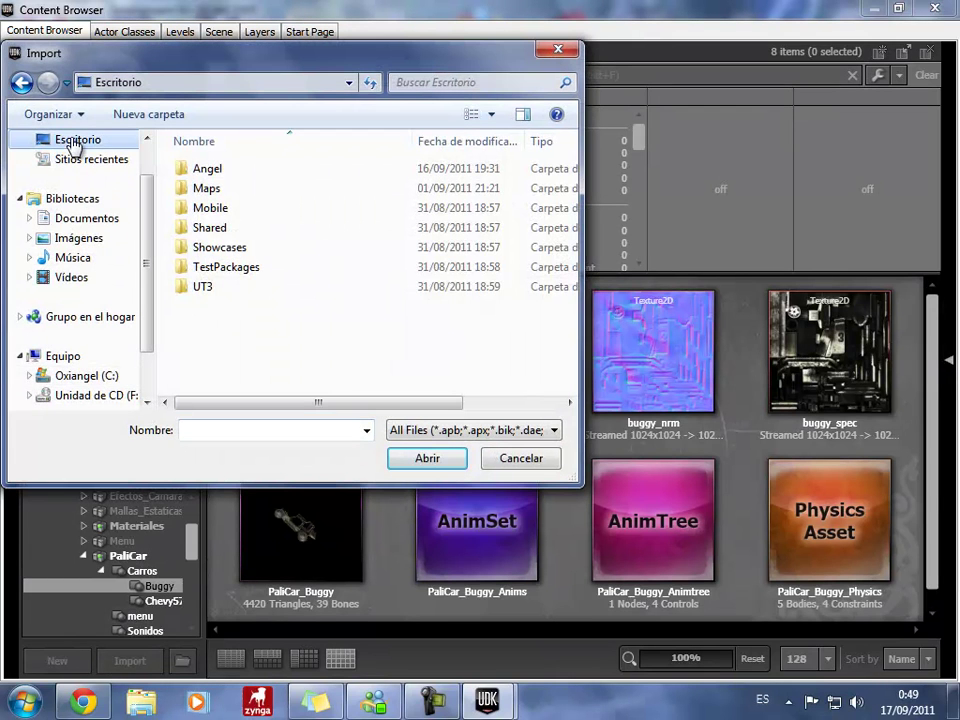
pyautogui.scroll(-5, 556, 288)
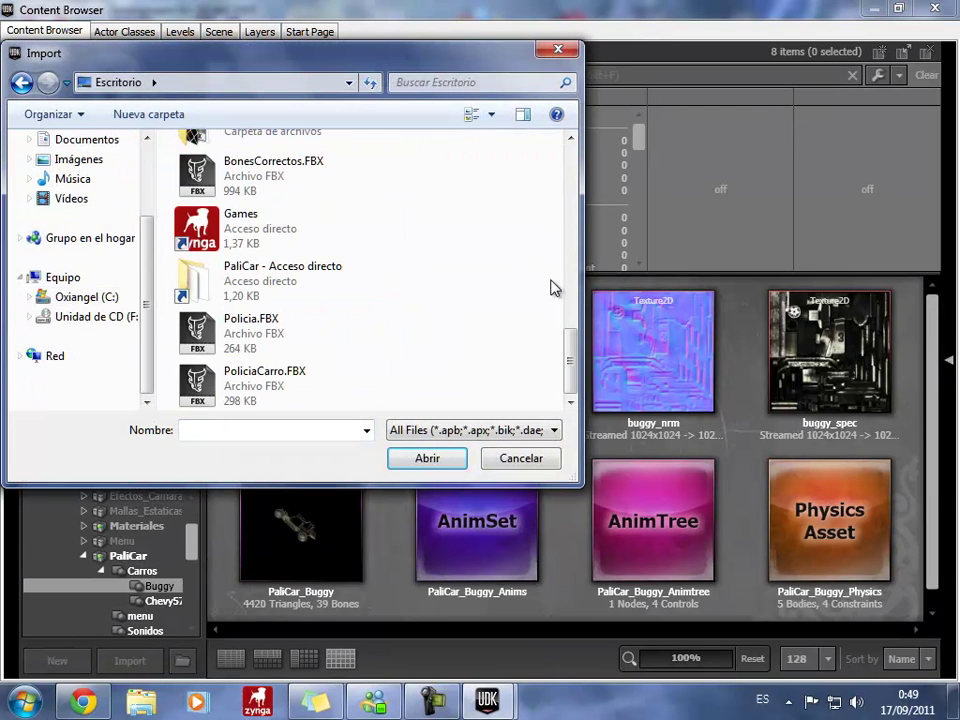
pyautogui.click(280, 390)
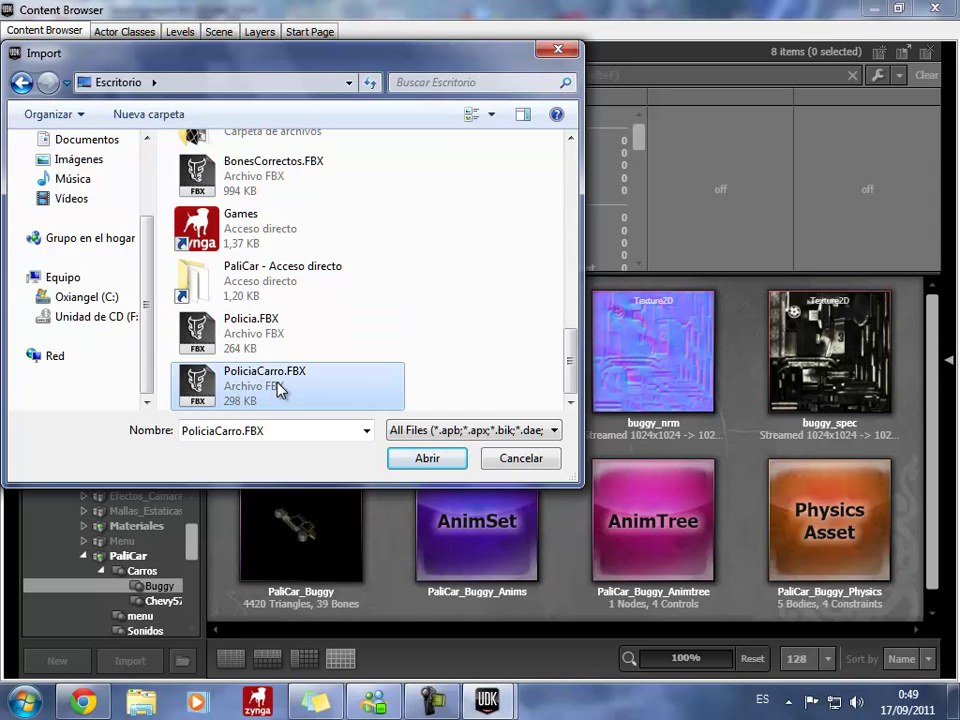
pyautogui.click(454, 462)
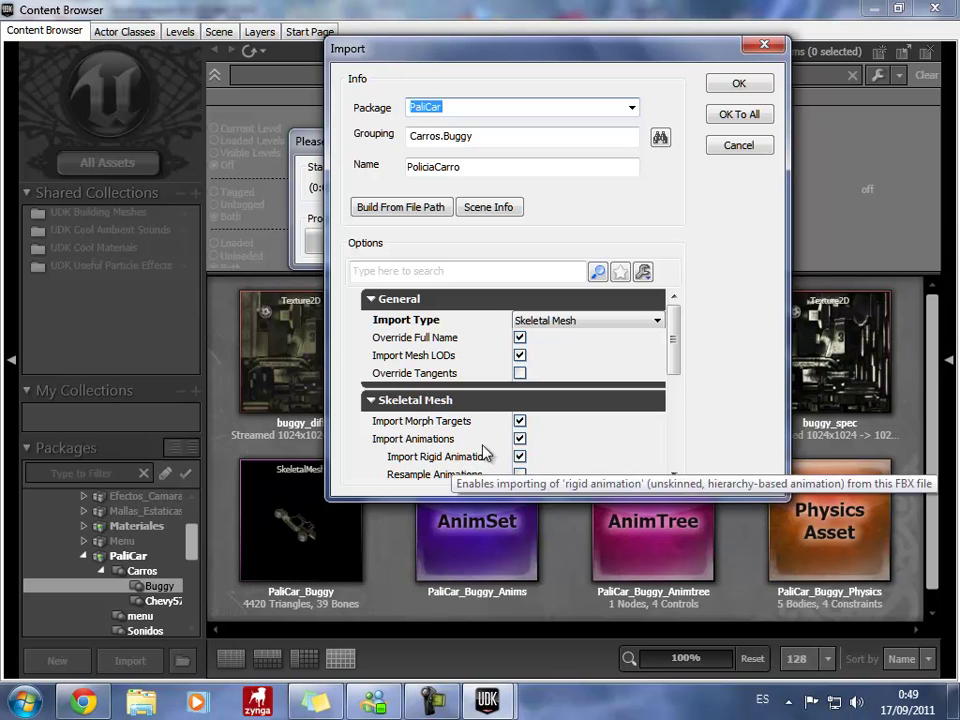
# Set the import grouping to Carros.Policia and confirm the import.
pyautogui.moveTo(674, 352)
pyautogui.mouseDown()
pyautogui.moveTo(684, 396)
pyautogui.moveTo(677, 480)
pyautogui.moveTo(697, 349)
pyautogui.moveTo(673, 388)
pyautogui.moveTo(672, 430)
pyautogui.mouseUp()
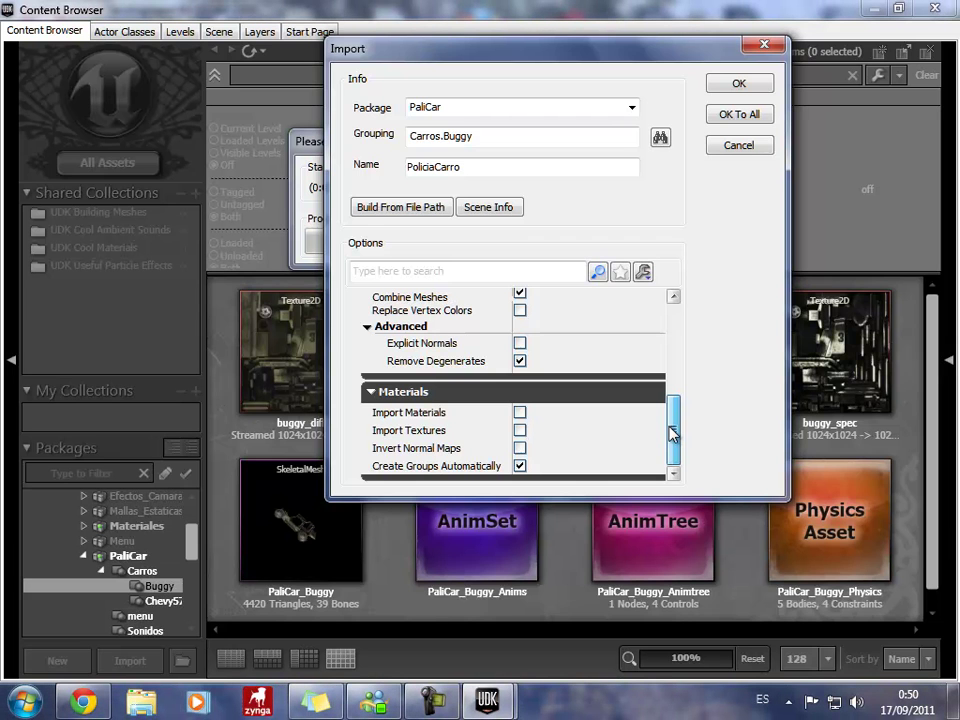
pyautogui.moveTo(672, 432); pyautogui.dragTo(677, 294)
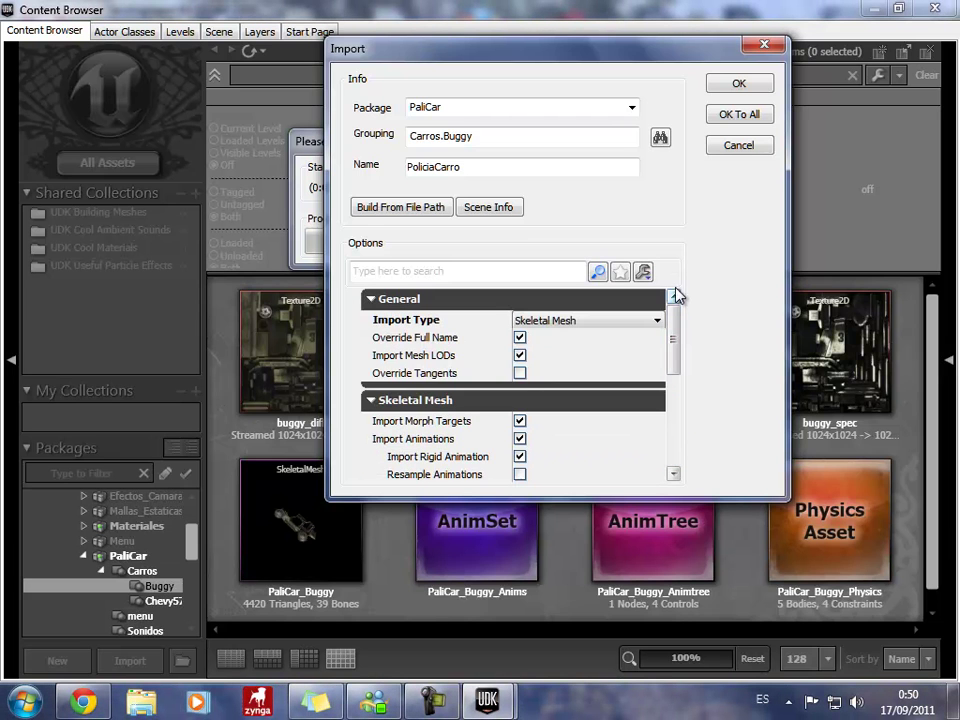
pyautogui.click(662, 139)
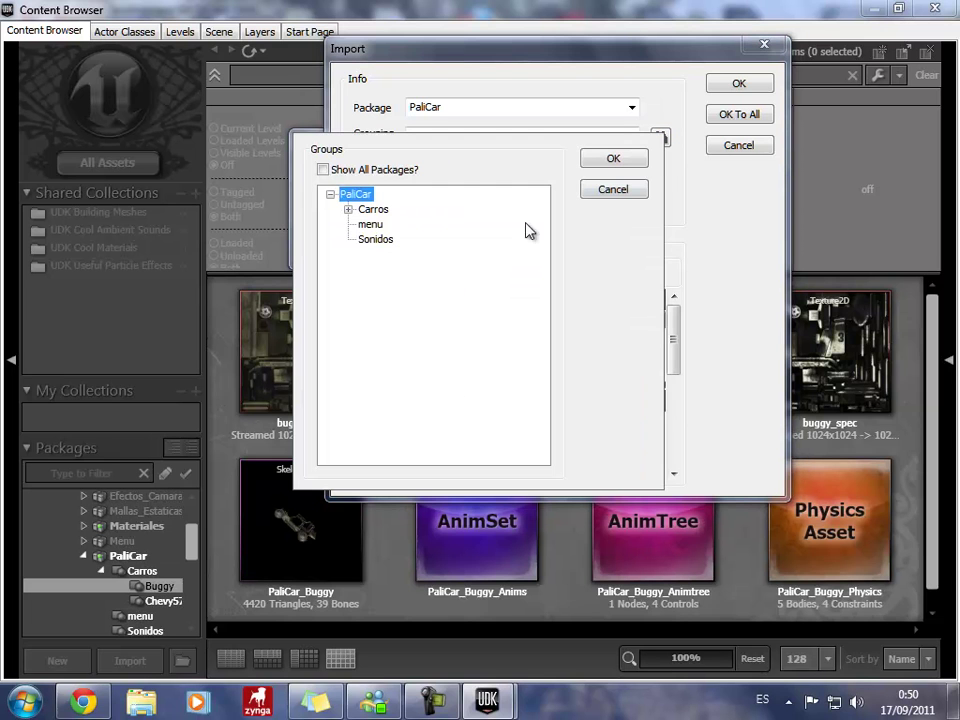
pyautogui.click(347, 209)
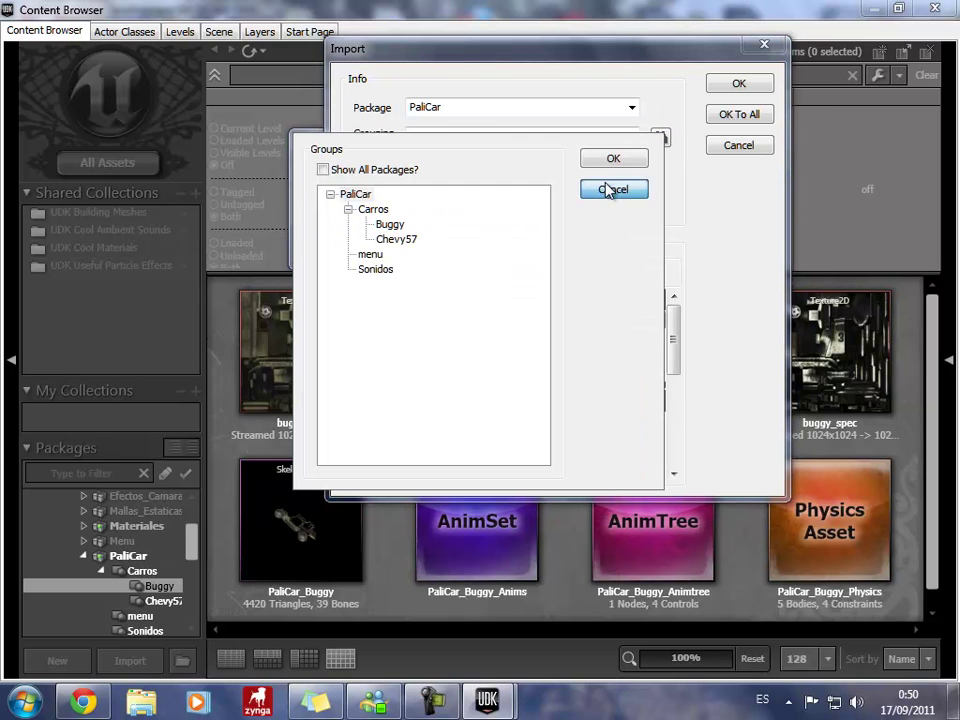
pyautogui.click(612, 189)
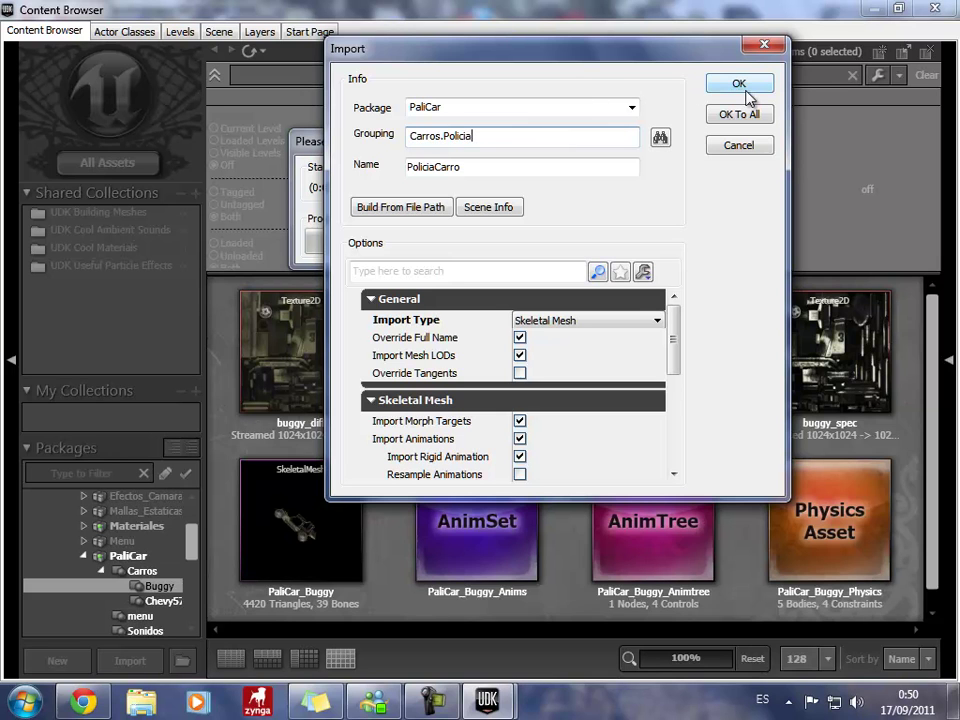
pyautogui.write('Carros.Policia')
pyautogui.click(739, 84)
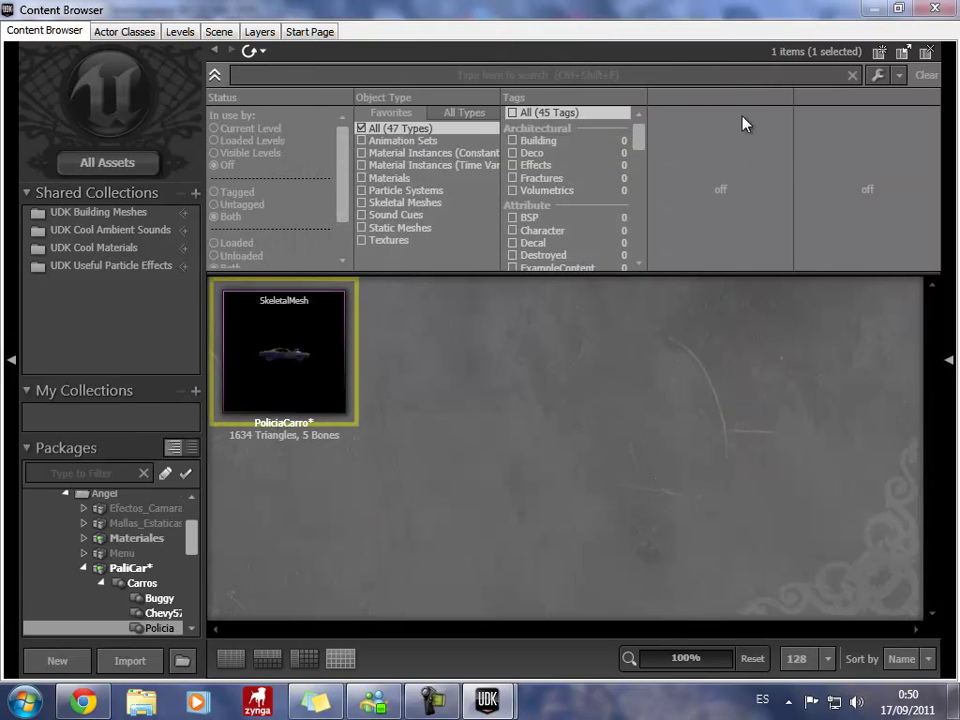
pyautogui.moveTo(302, 361)
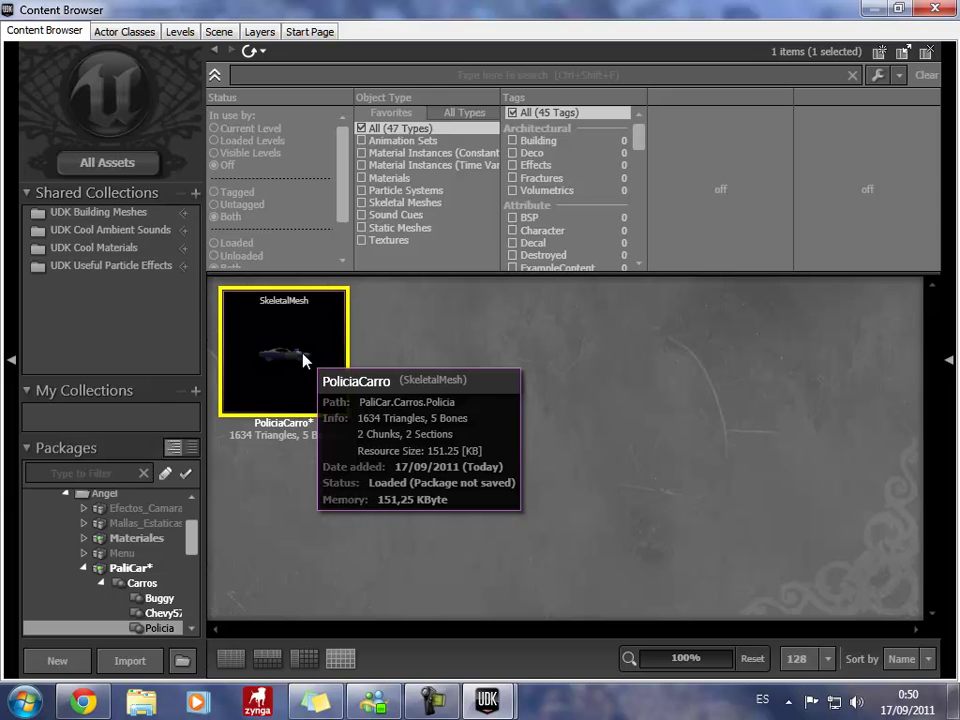
pyautogui.doubleClick(302, 361)
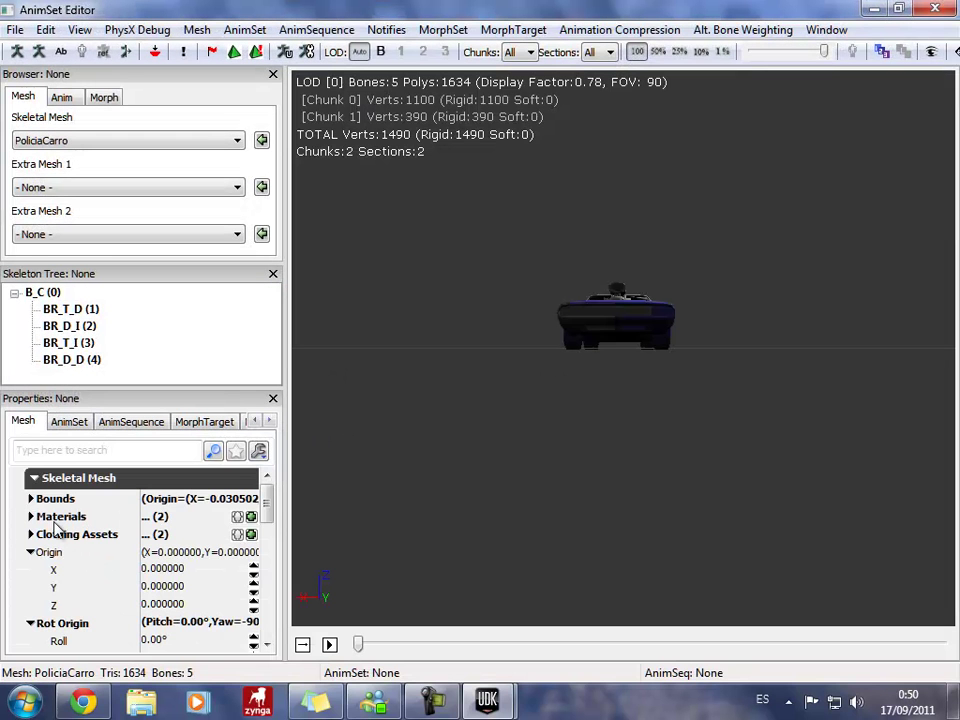
pyautogui.click(31, 516)
pyautogui.click(33, 516)
pyautogui.moveTo(572, 403)
pyautogui.mouseDown()
pyautogui.moveTo(608, 461)
pyautogui.moveTo(900, 601)
pyautogui.moveTo(604, 373)
pyautogui.mouseUp()
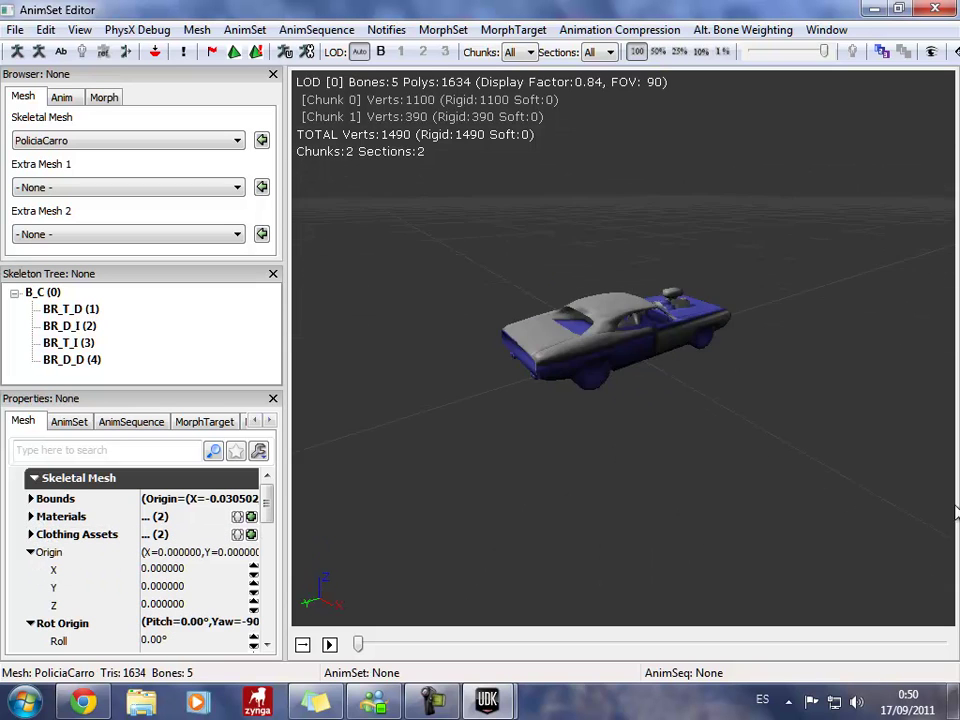
pyautogui.click(42, 292)
pyautogui.moveTo(476, 343)
pyautogui.mouseDown()
pyautogui.moveTo(948, 570)
pyautogui.moveTo(932, 591)
pyautogui.moveTo(289, 345)
pyautogui.moveTo(294, 403)
pyautogui.moveTo(294, 272)
pyautogui.moveTo(321, 182)
pyautogui.moveTo(783, 292)
pyautogui.moveTo(441, 344)
pyautogui.mouseUp()
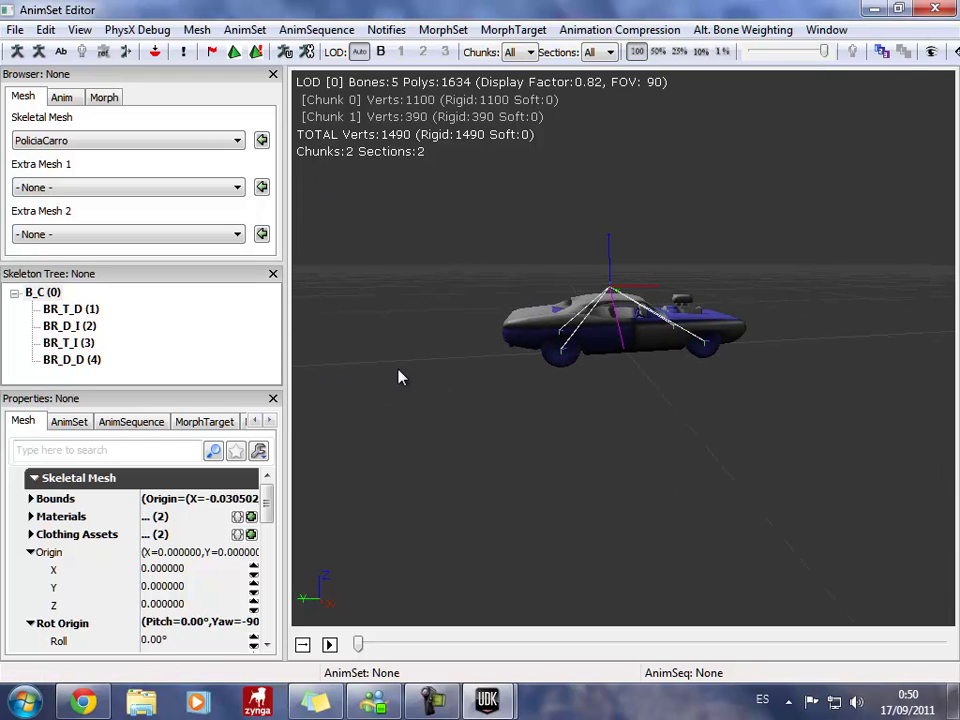
pyautogui.moveTo(535, 242)
pyautogui.mouseDown()
pyautogui.moveTo(382, 226)
pyautogui.moveTo(386, 401)
pyautogui.moveTo(557, 242)
pyautogui.mouseUp()
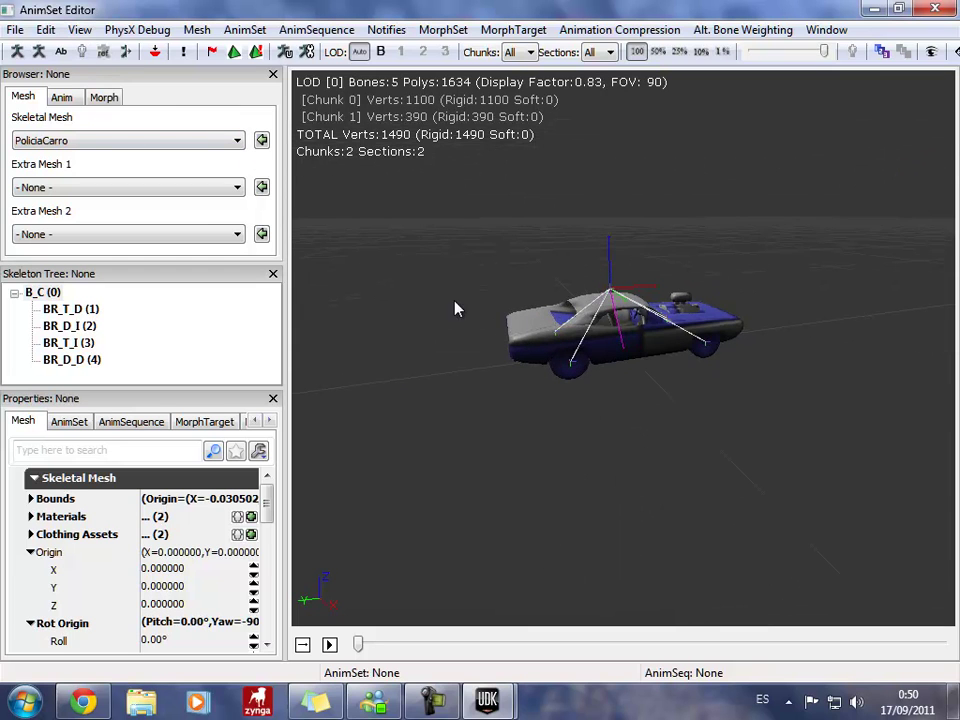
pyautogui.moveTo(784, 249); pyautogui.dragTo(724, 308)
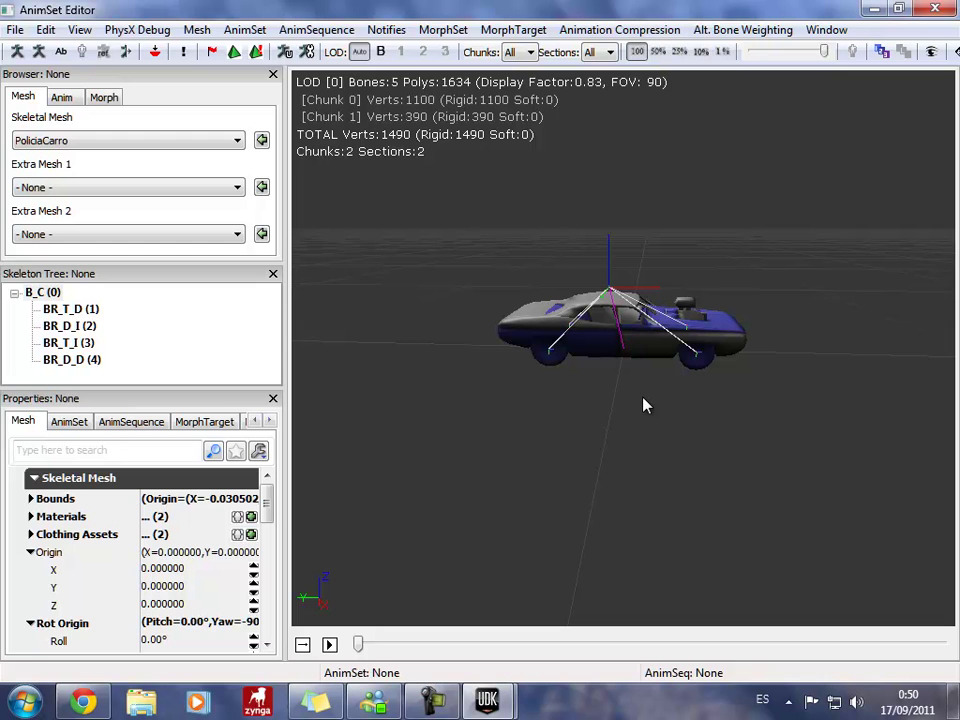
pyautogui.click(934, 7)
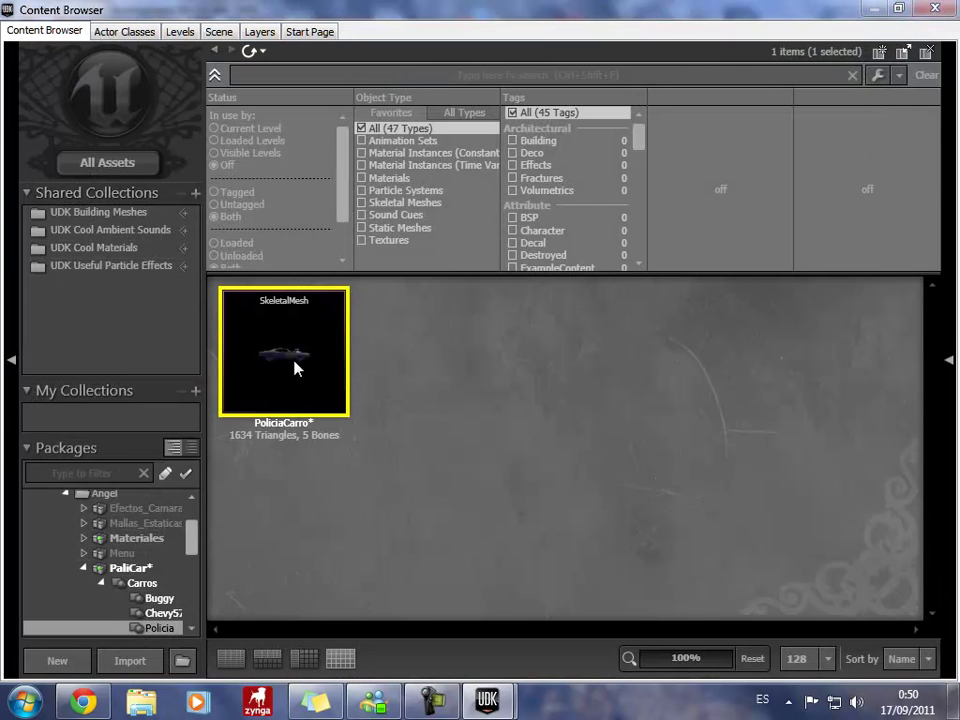
# Create a new AnimSet from the PoliciaCarro mesh to open it in the AnimSet Editor.
pyautogui.rightClick(296, 368)
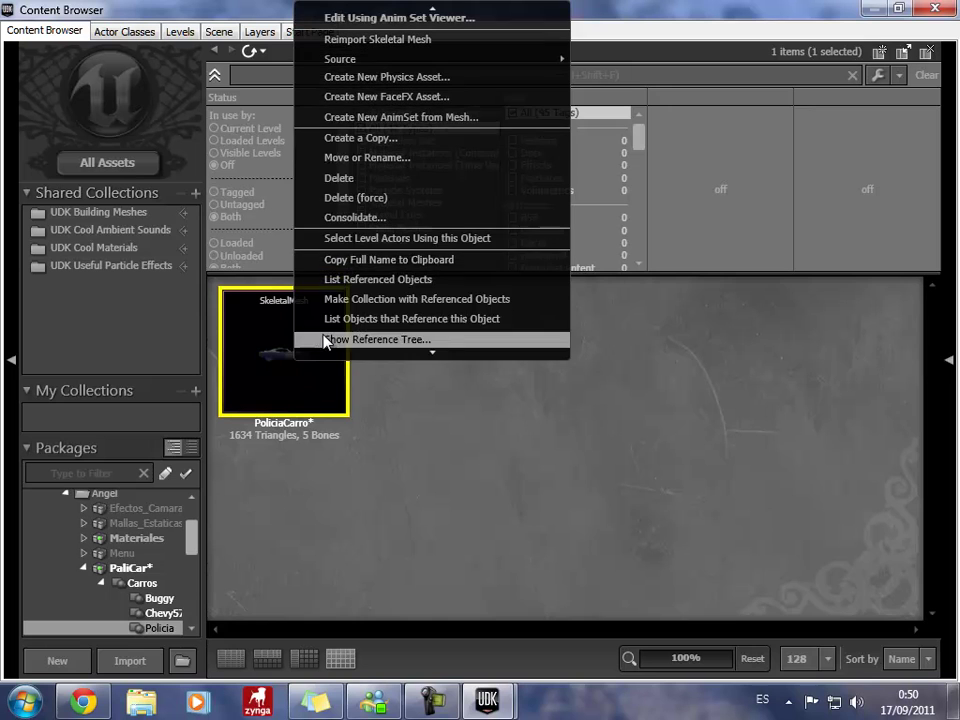
pyautogui.click(415, 117)
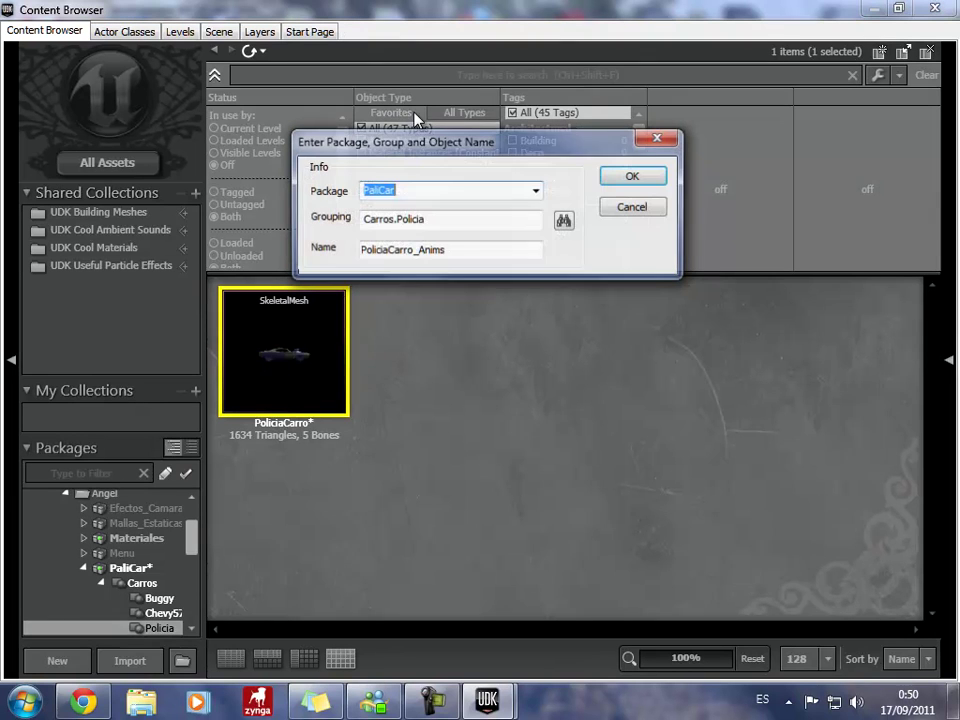
pyautogui.click(631, 180)
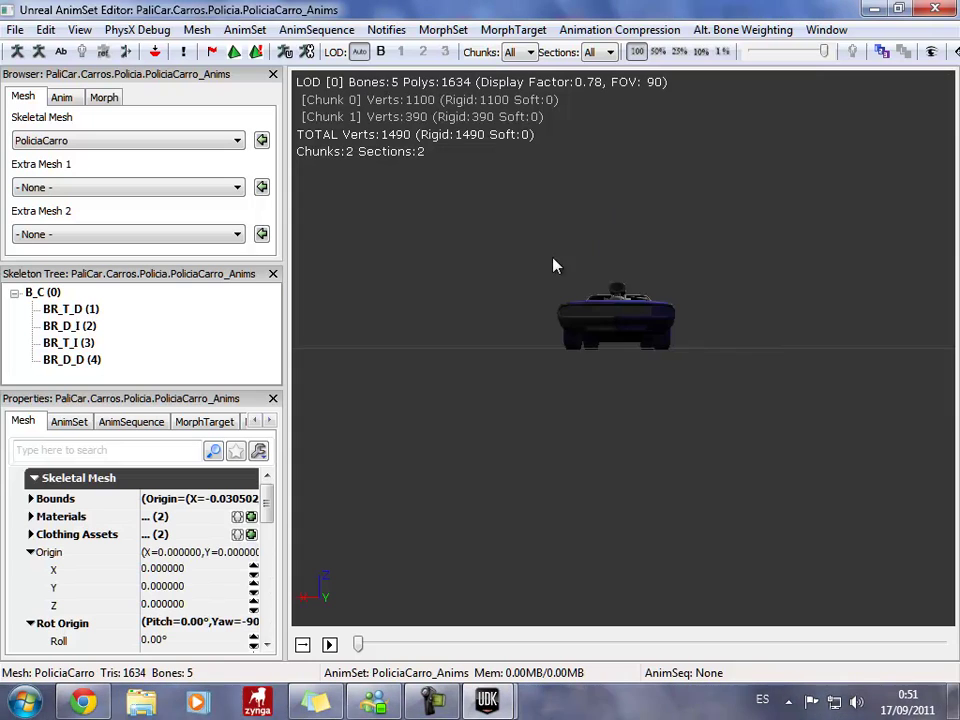
pyautogui.moveTo(555, 265); pyautogui.dragTo(552, 263)
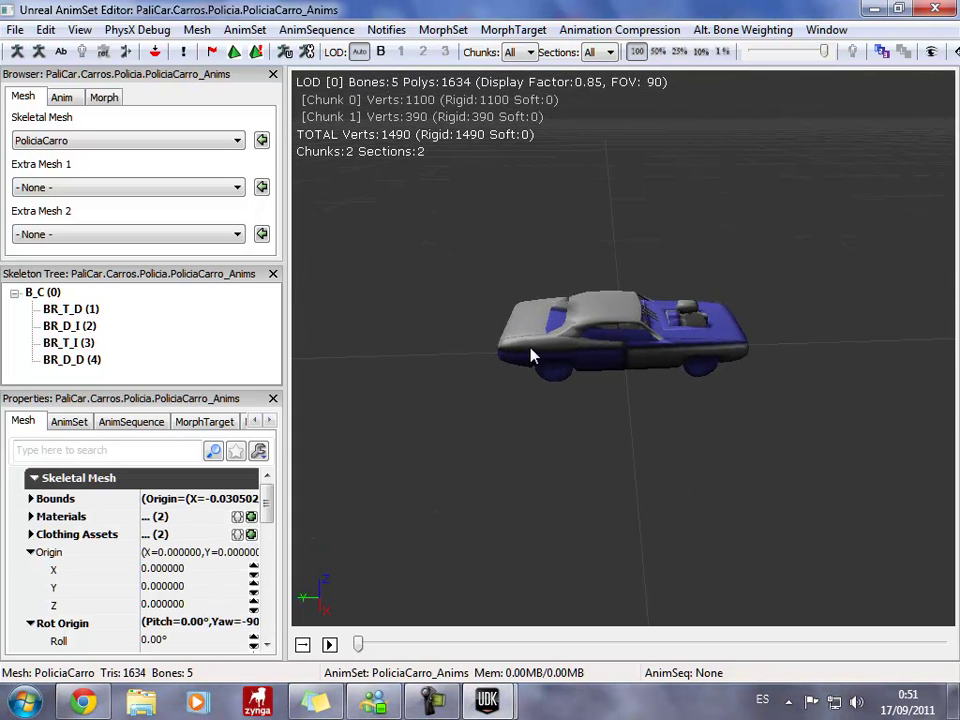
pyautogui.moveTo(490, 419); pyautogui.dragTo(576, 295)
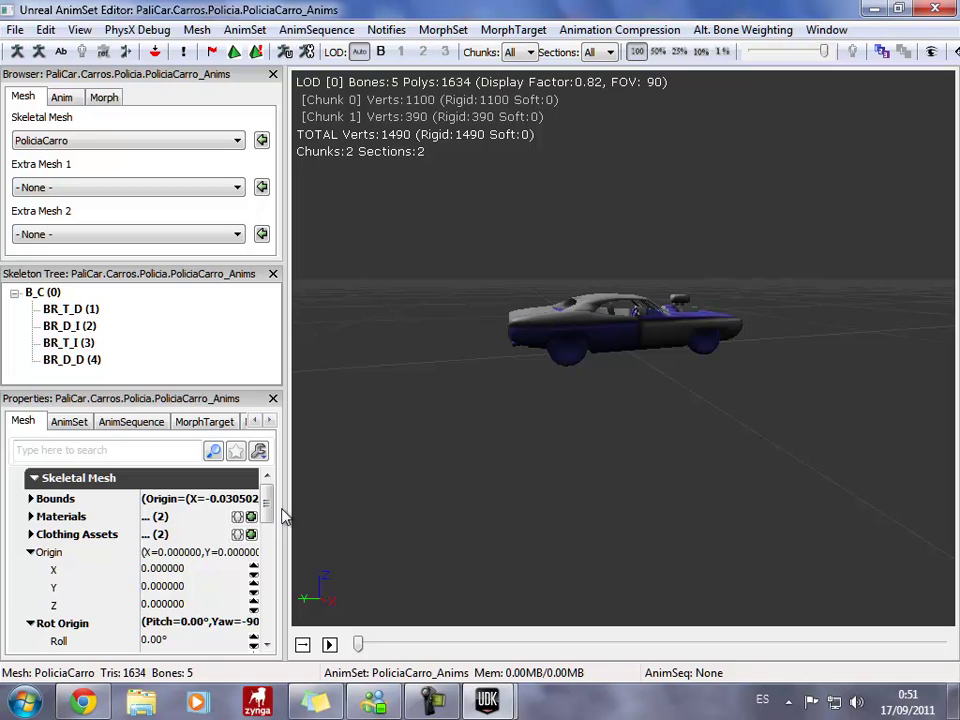
pyautogui.moveTo(268, 503)
pyautogui.mouseDown()
pyautogui.moveTo(271, 525)
pyautogui.moveTo(270, 506)
pyautogui.moveTo(270, 514)
pyautogui.mouseUp()
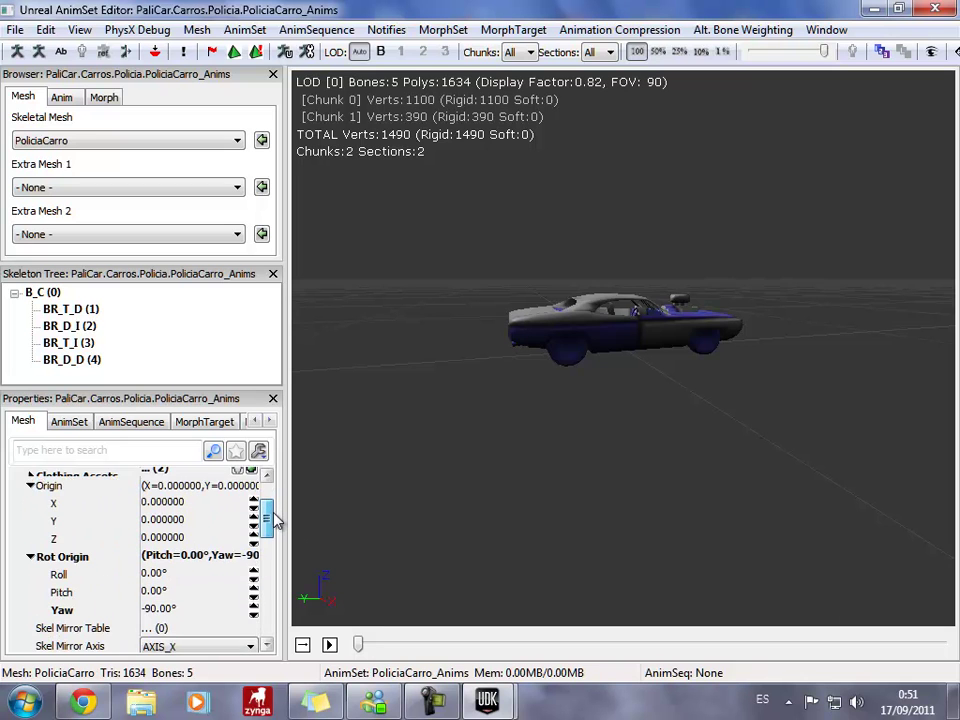
# Set the mesh's Rot Origin Yaw to 0.
pyautogui.click(193, 602)
pyautogui.write('0')
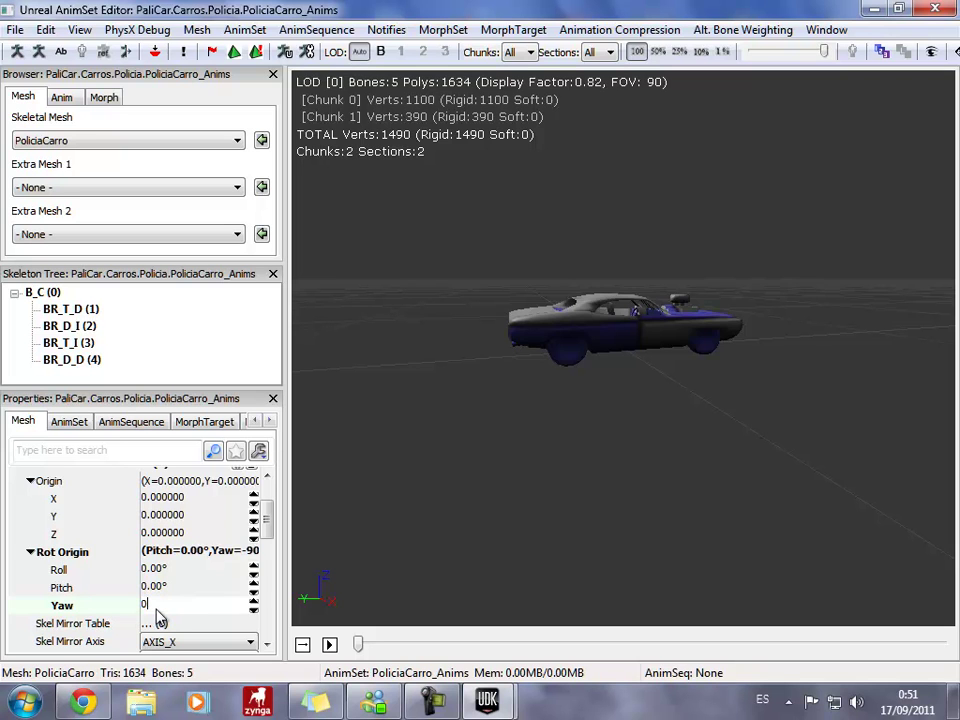
pyautogui.press('Return')
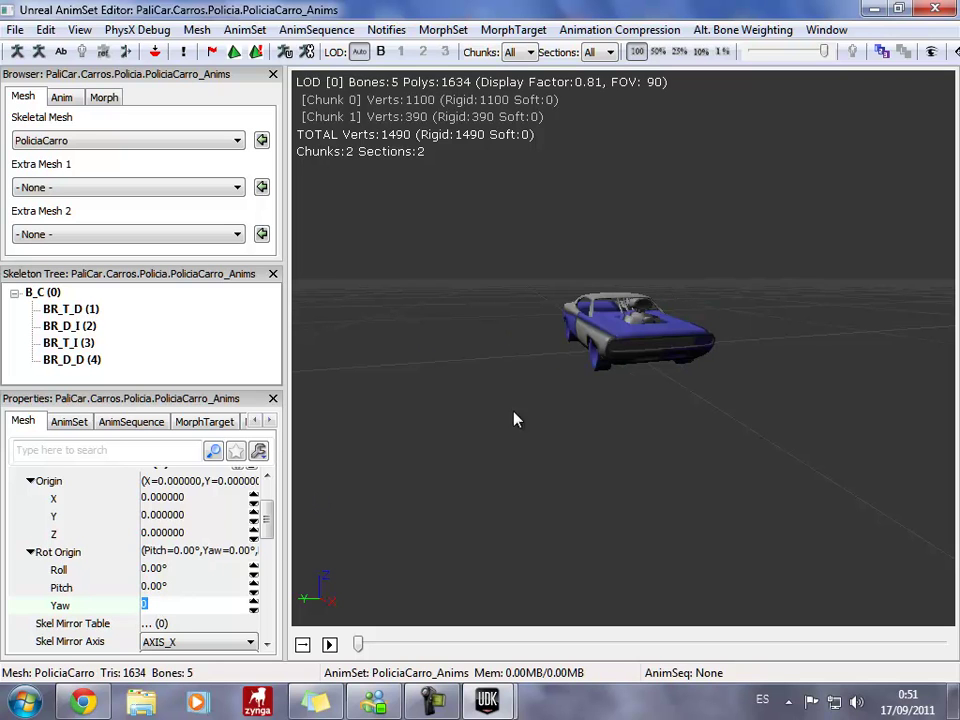
pyautogui.moveTo(514, 420); pyautogui.dragTo(475, 425)
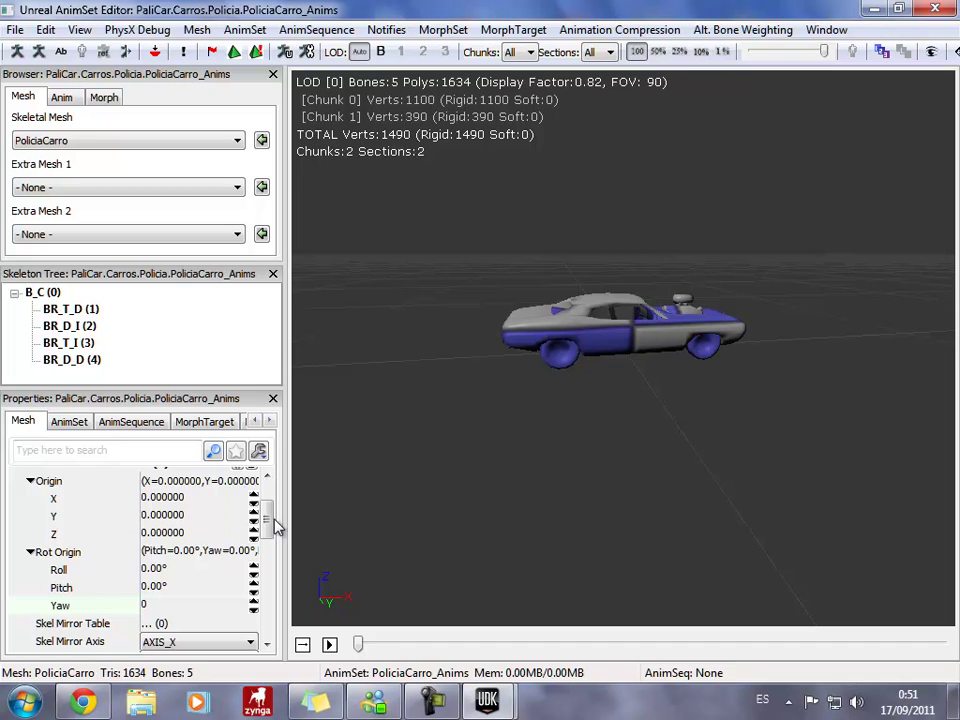
pyautogui.moveTo(269, 512); pyautogui.dragTo(277, 572)
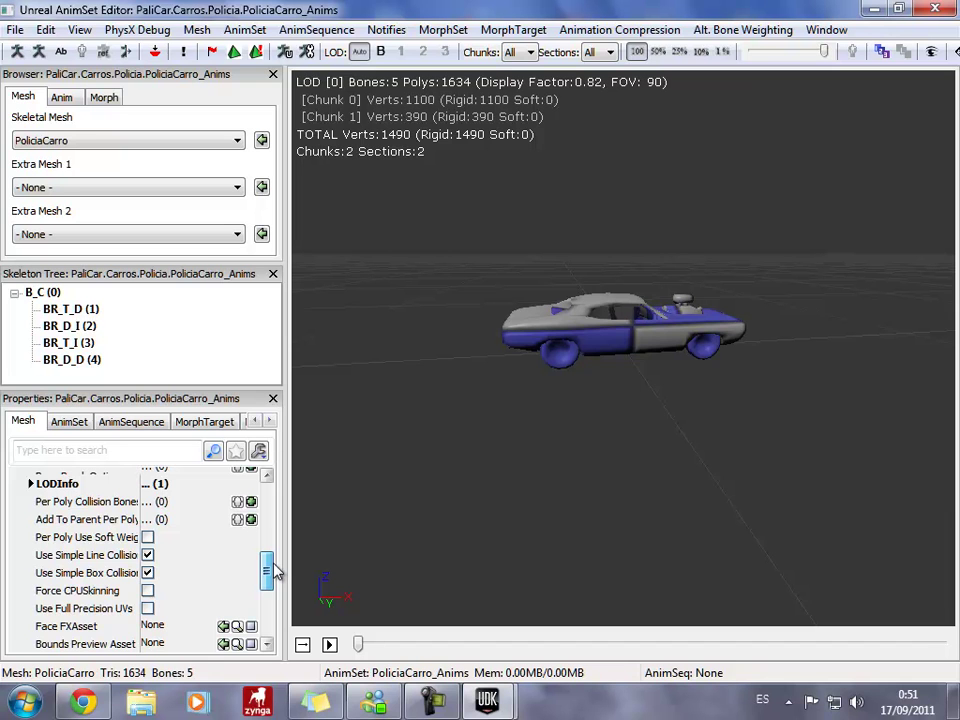
pyautogui.moveTo(277, 570); pyautogui.dragTo(281, 531)
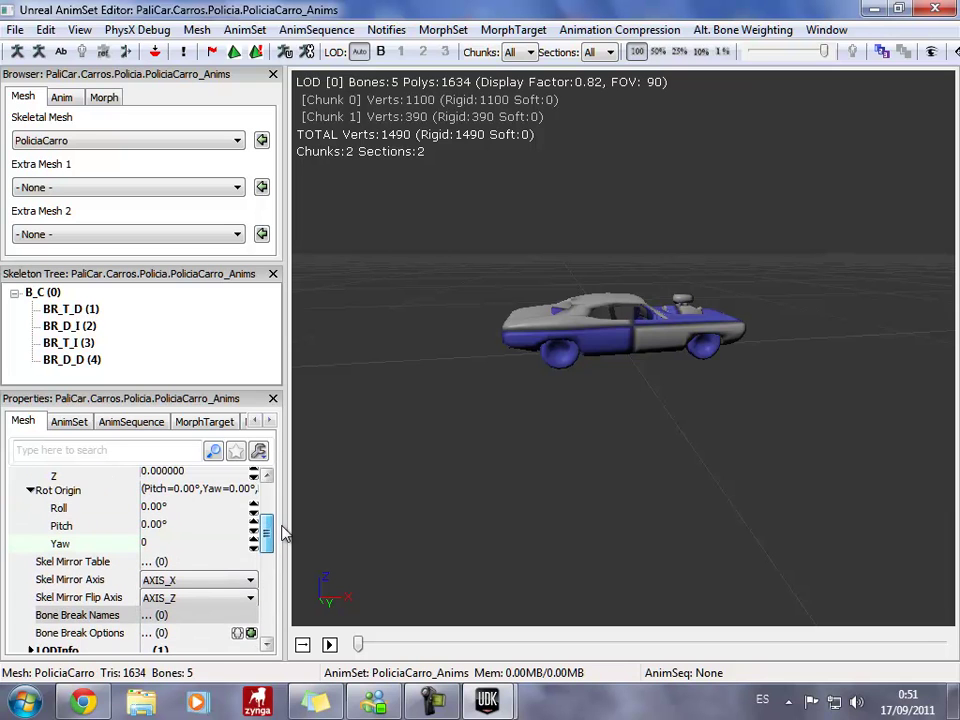
# Restore Rot Origin Yaw to -90.
pyautogui.click(198, 544)
pyautogui.write('-90')
pyautogui.press('Return')
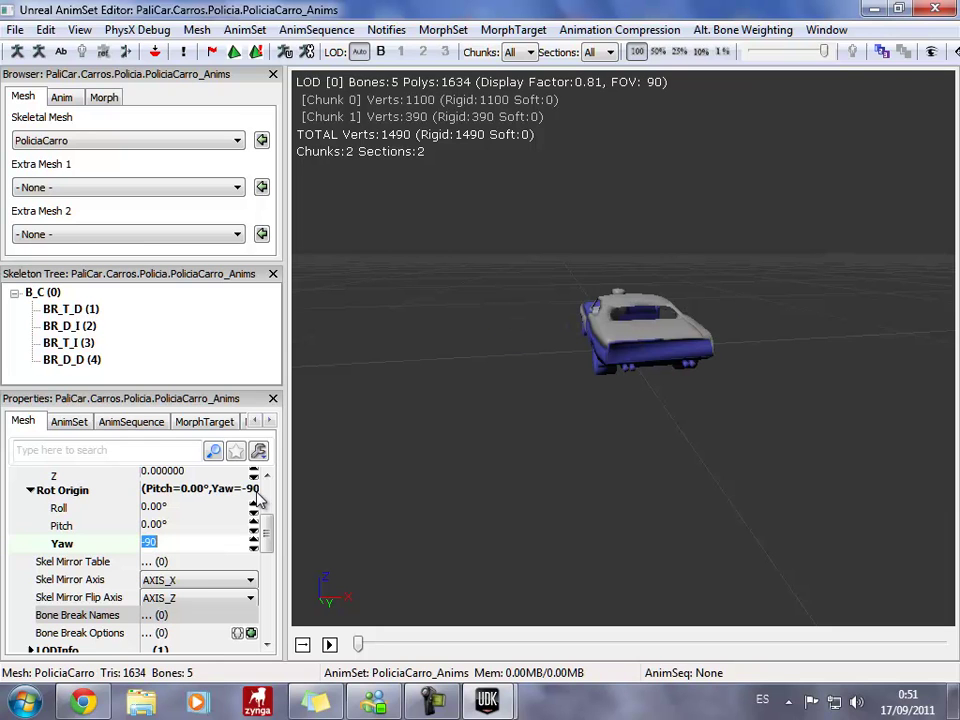
pyautogui.moveTo(521, 311); pyautogui.dragTo(430, 315)
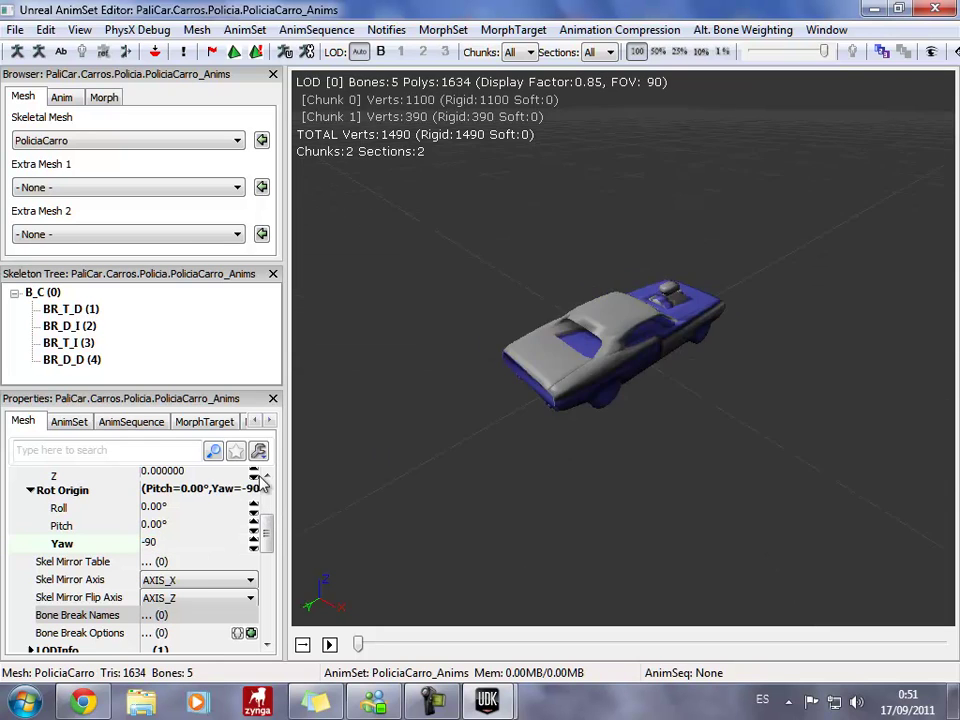
pyautogui.moveTo(272, 535); pyautogui.dragTo(281, 563)
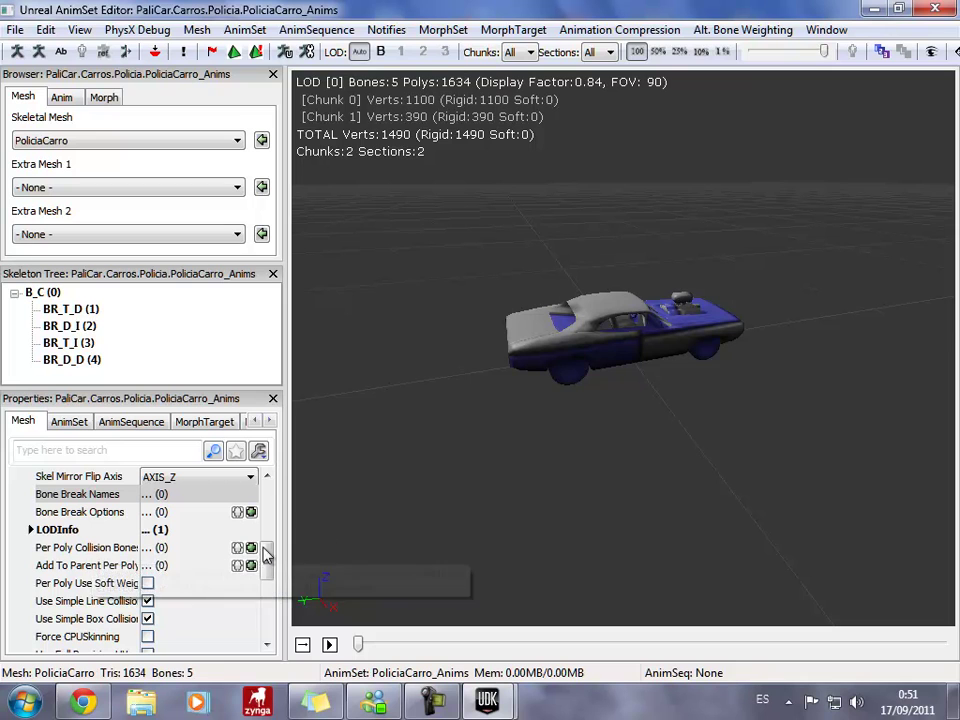
# Add B_C as the per-poly collision bone and four Add To Parent Per Poly entries.
pyautogui.click(251, 548)
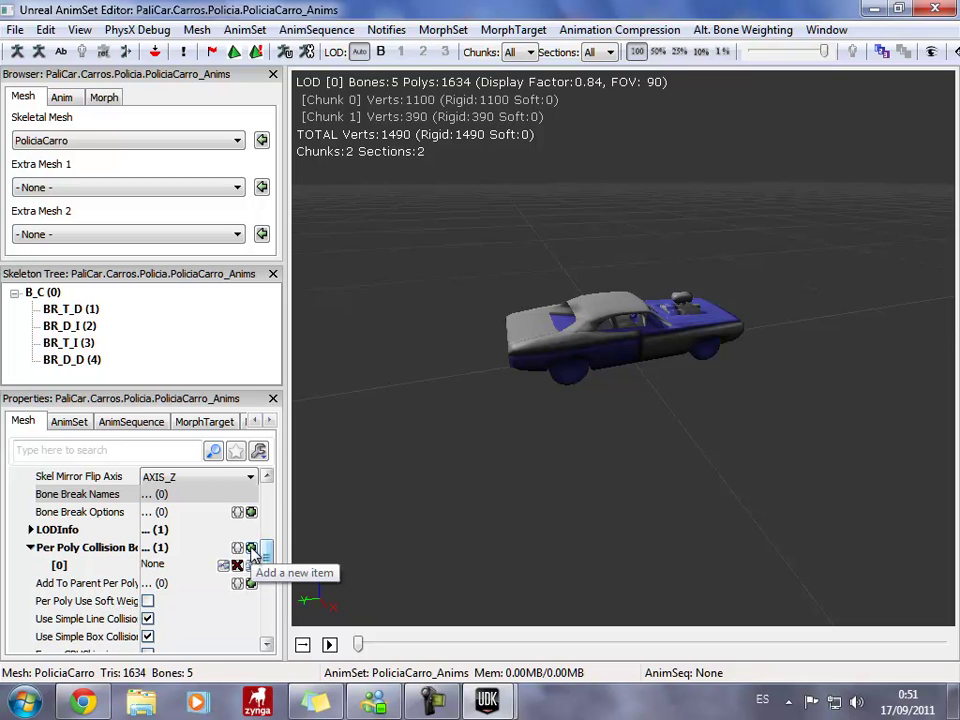
pyautogui.click(195, 568)
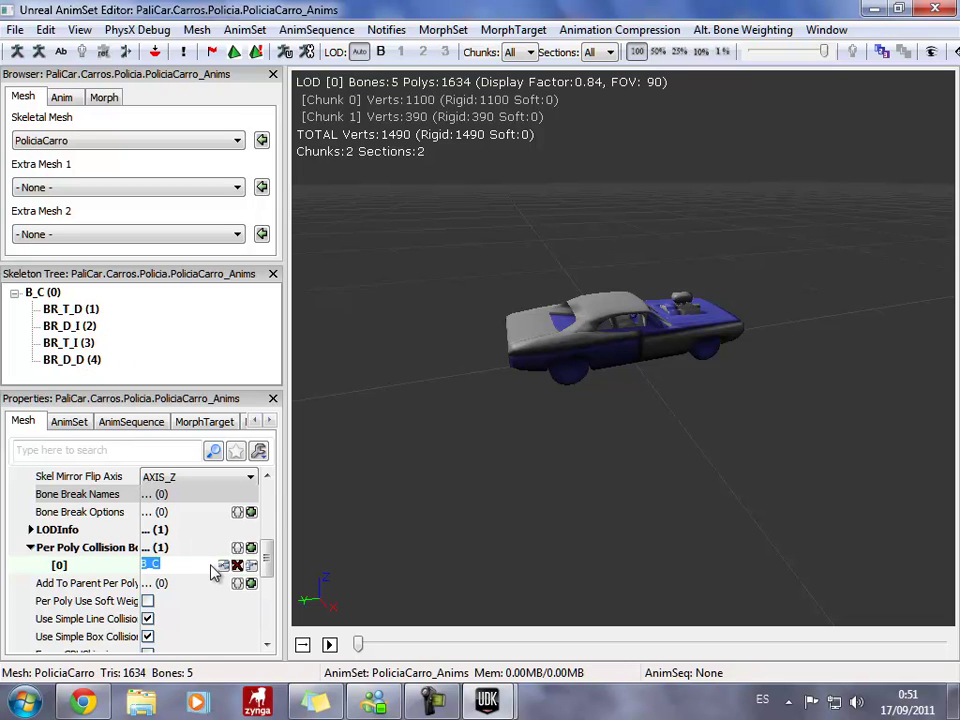
pyautogui.write('B_C')
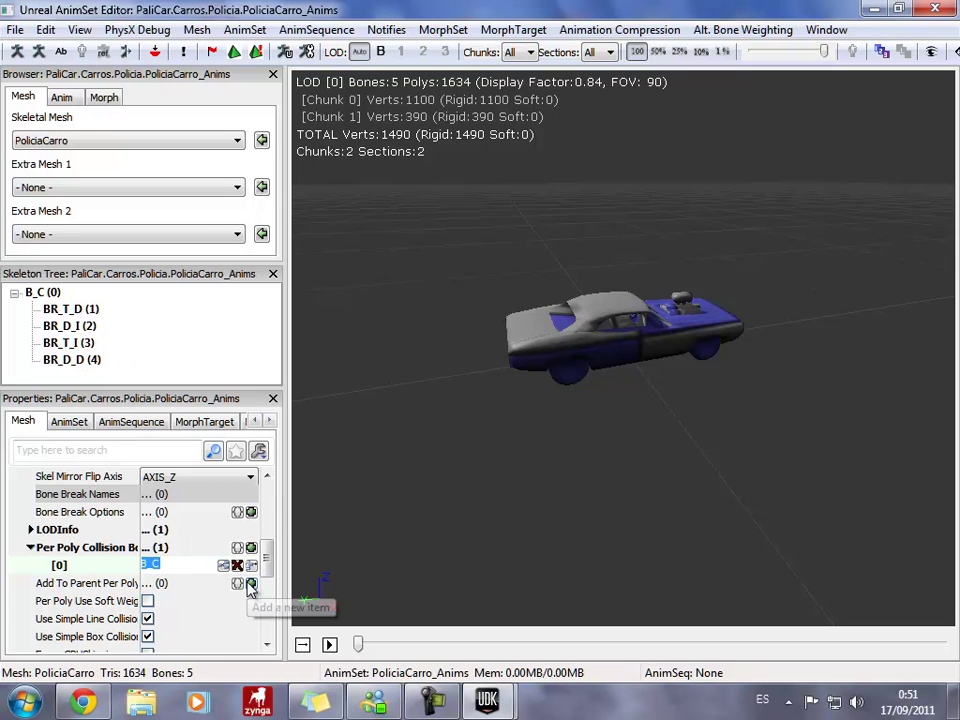
pyautogui.click(250, 587)
pyautogui.click(250, 587)
pyautogui.click(250, 587)
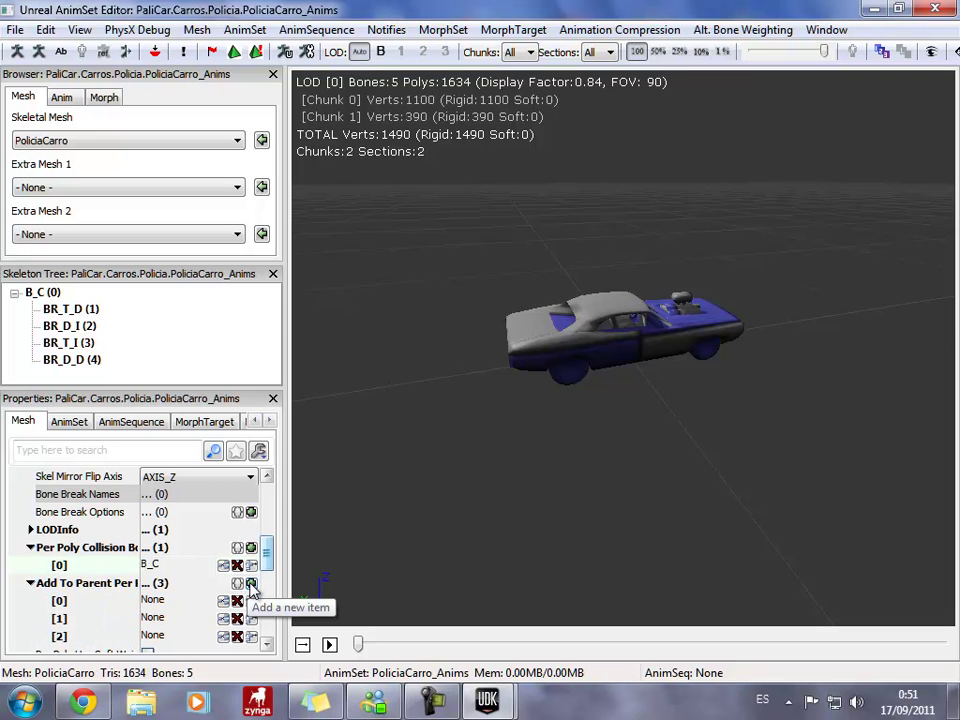
pyautogui.click(250, 587)
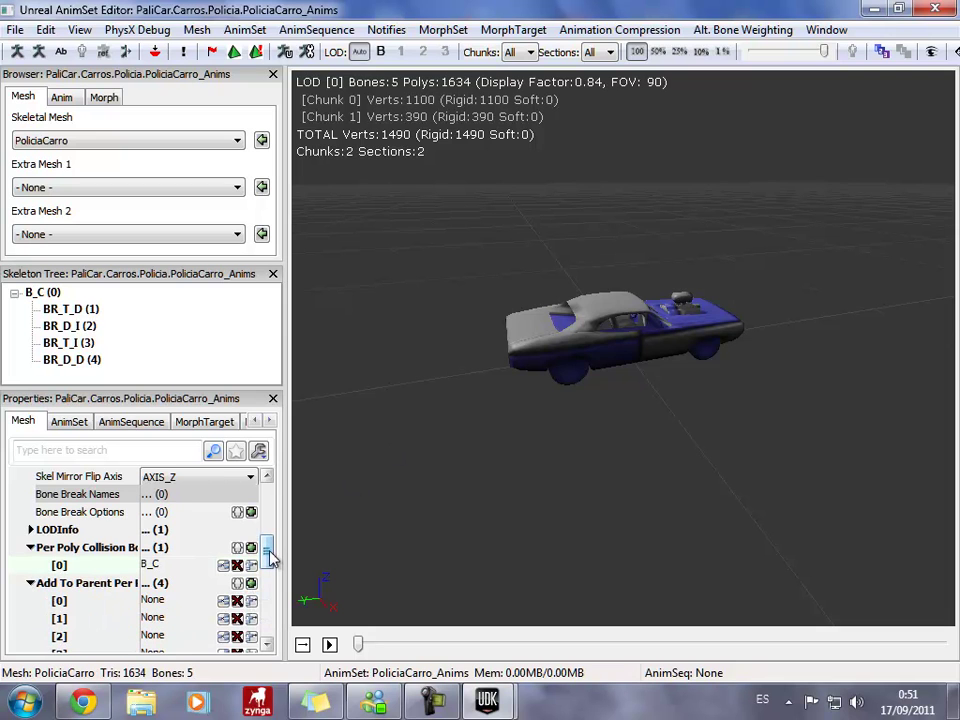
pyautogui.scroll(-2, 268, 550)
# Turn on Show Collision in the viewport.
pyautogui.click(80, 30)
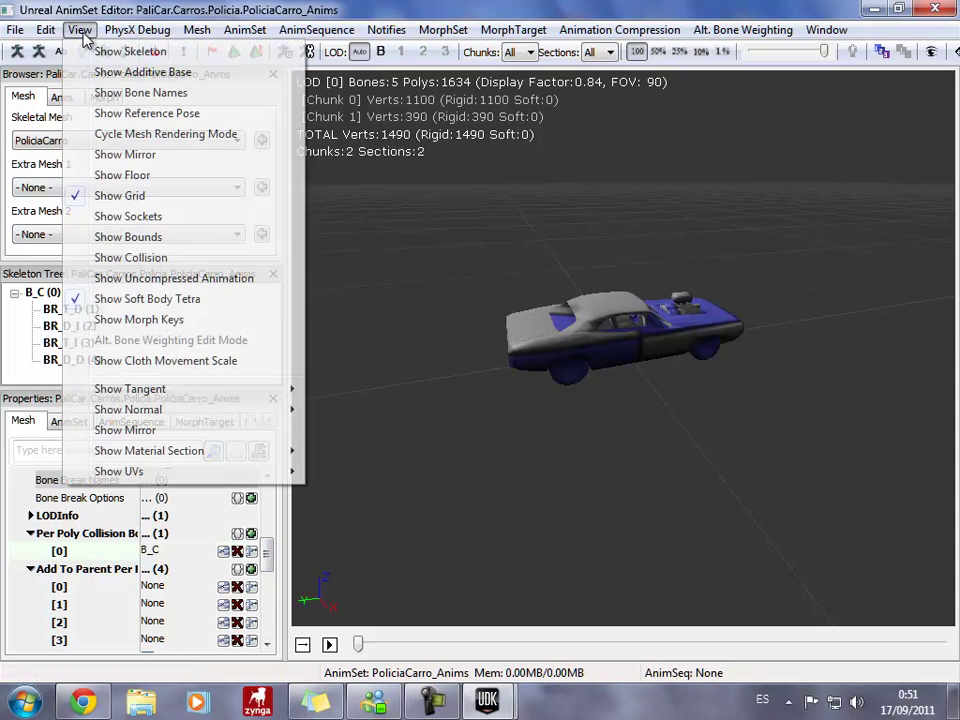
pyautogui.click(110, 257)
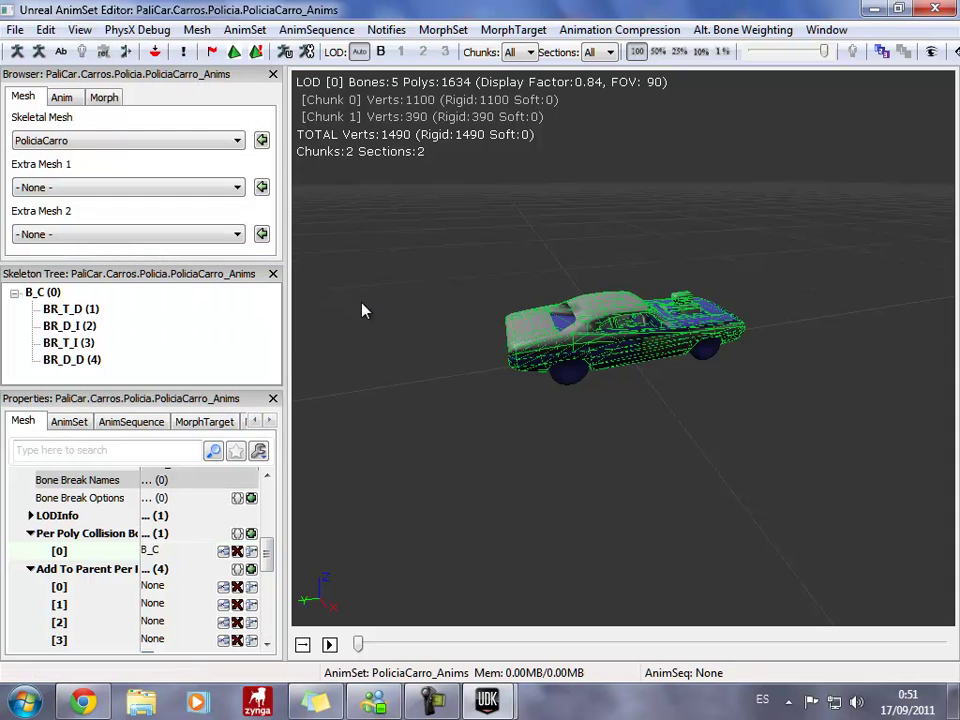
pyautogui.moveTo(881, 429)
pyautogui.mouseDown()
pyautogui.moveTo(538, 343)
pyautogui.moveTo(537, 331)
pyautogui.moveTo(909, 591)
pyautogui.mouseUp()
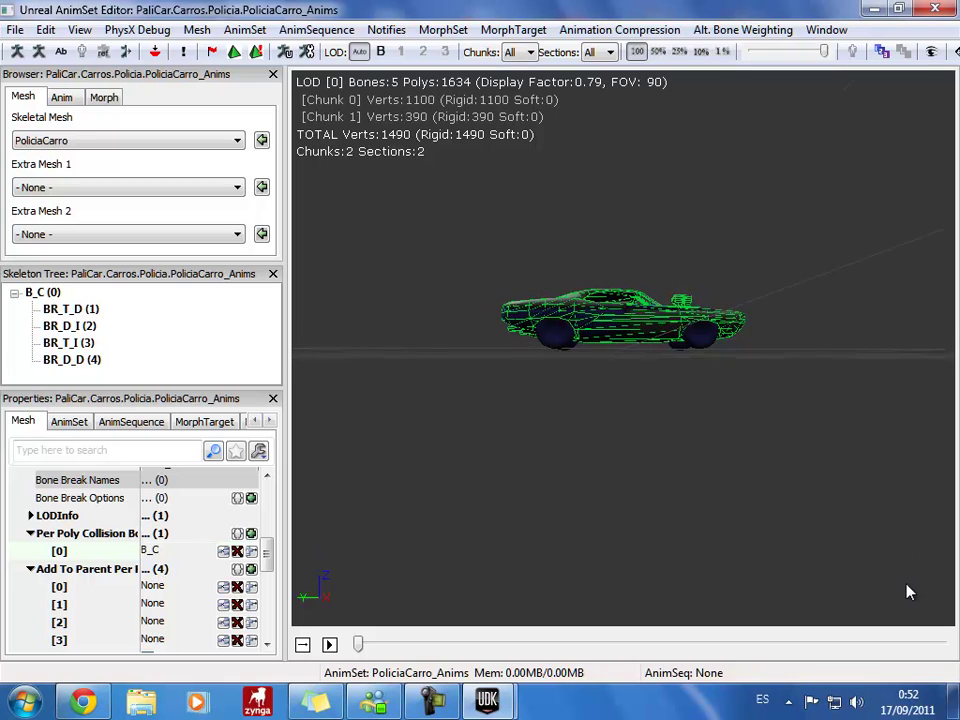
# Name the four parent entries BR_T_D, BR_D_I, BR_T_I and BR_D_D.
pyautogui.click(193, 594)
pyautogui.write('BR_T_D')
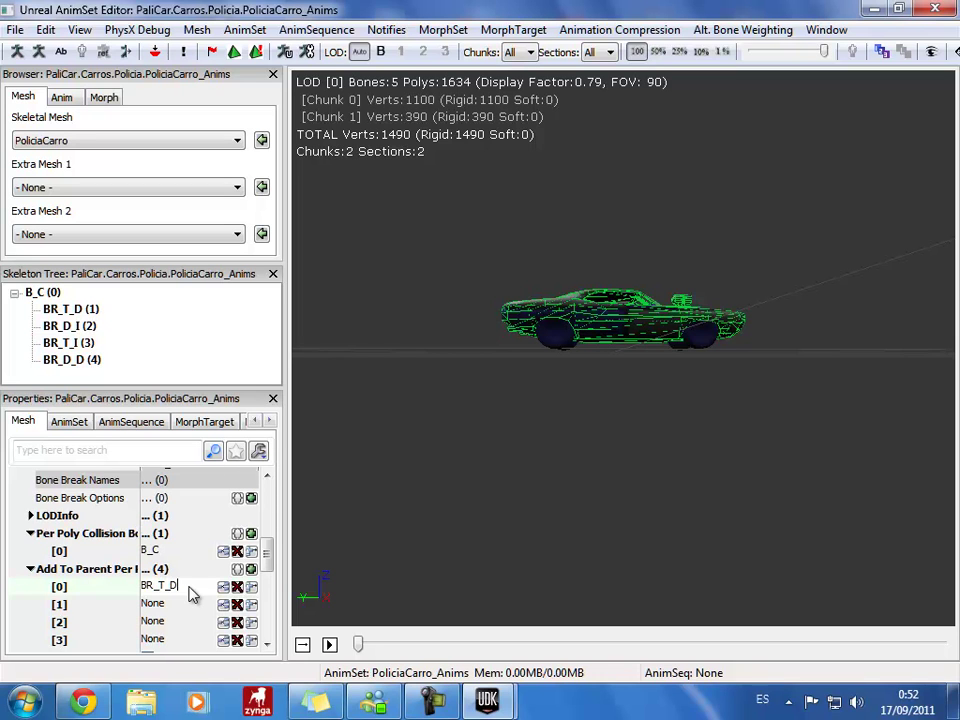
pyautogui.press('Return')
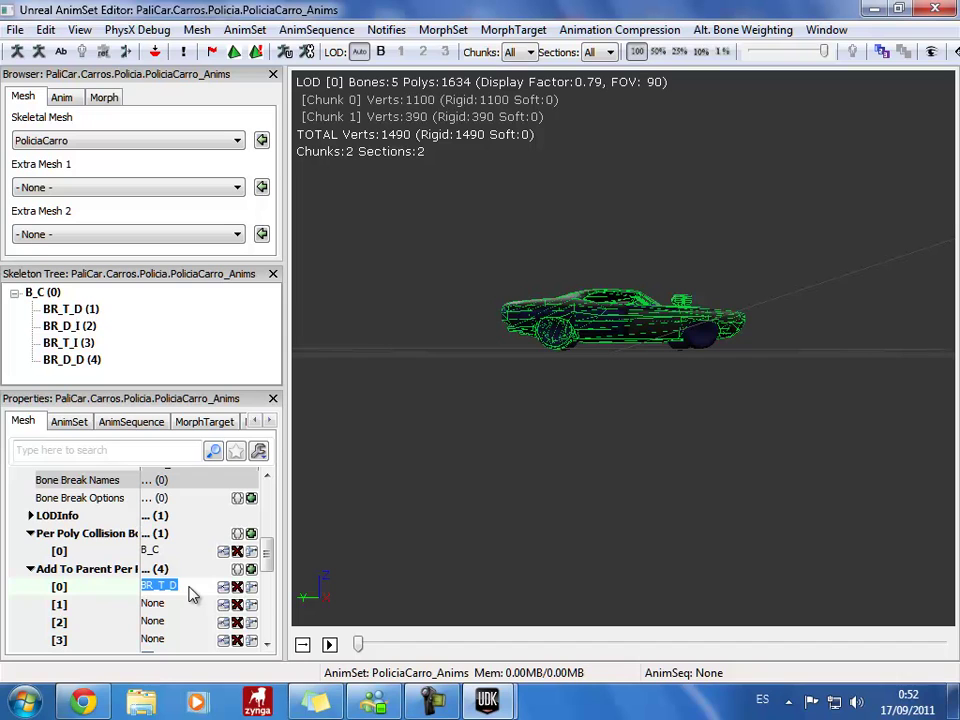
pyautogui.click(151, 605)
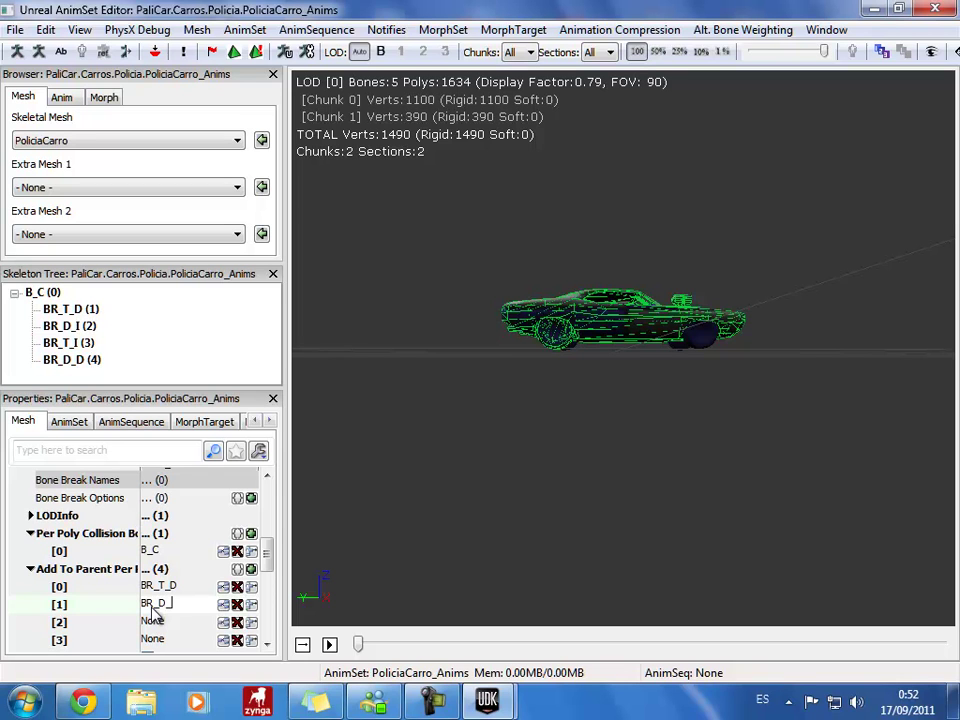
pyautogui.hotkey('ctrl', 'a')
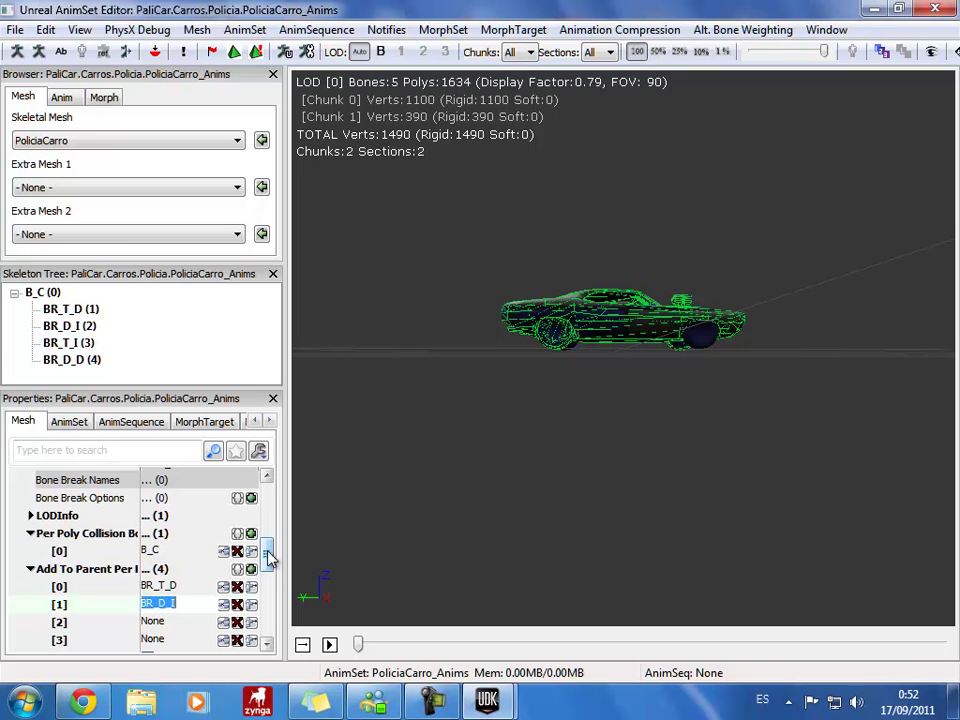
pyautogui.moveTo(266, 553); pyautogui.dragTo(268, 567)
pyautogui.click(172, 576)
pyautogui.write('BR')
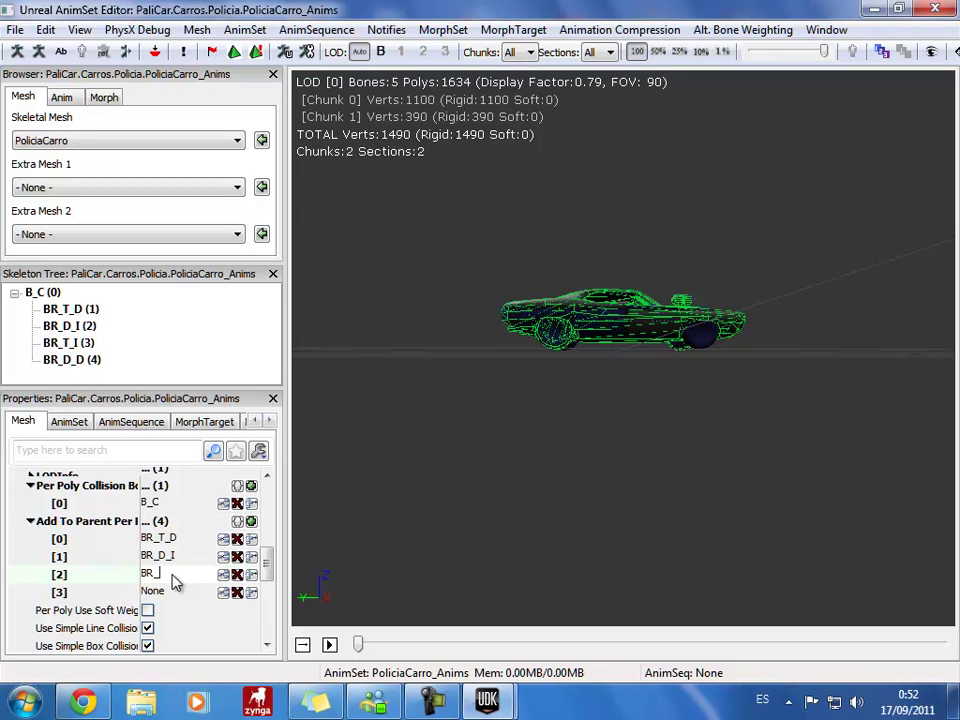
pyautogui.write('_T_I')
pyautogui.click(166, 593)
pyautogui.write('BR_D_D')
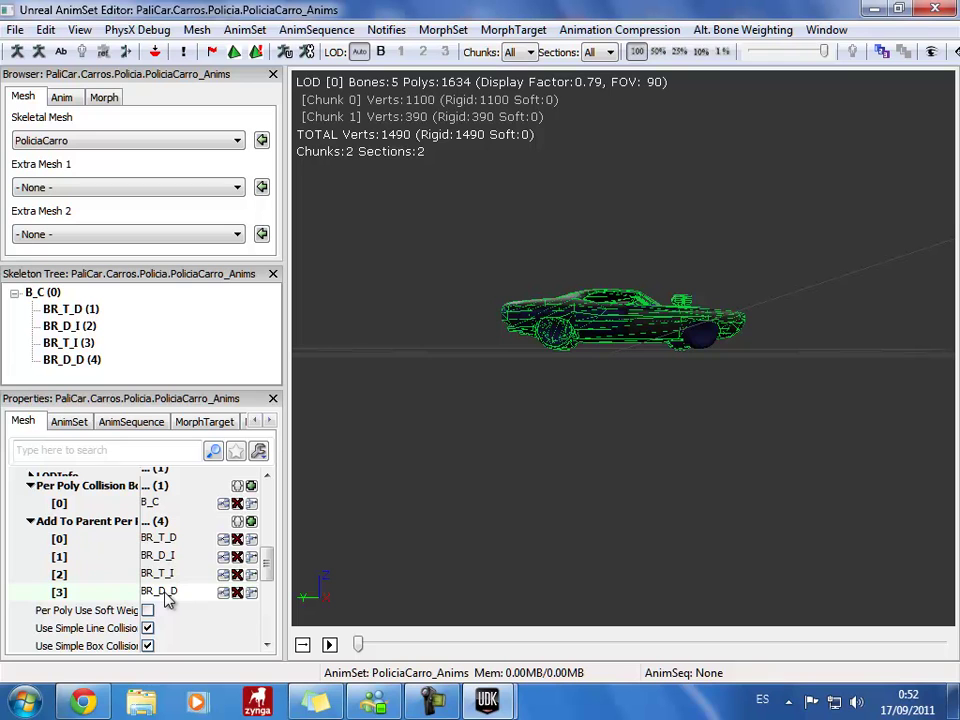
pyautogui.press('Return')
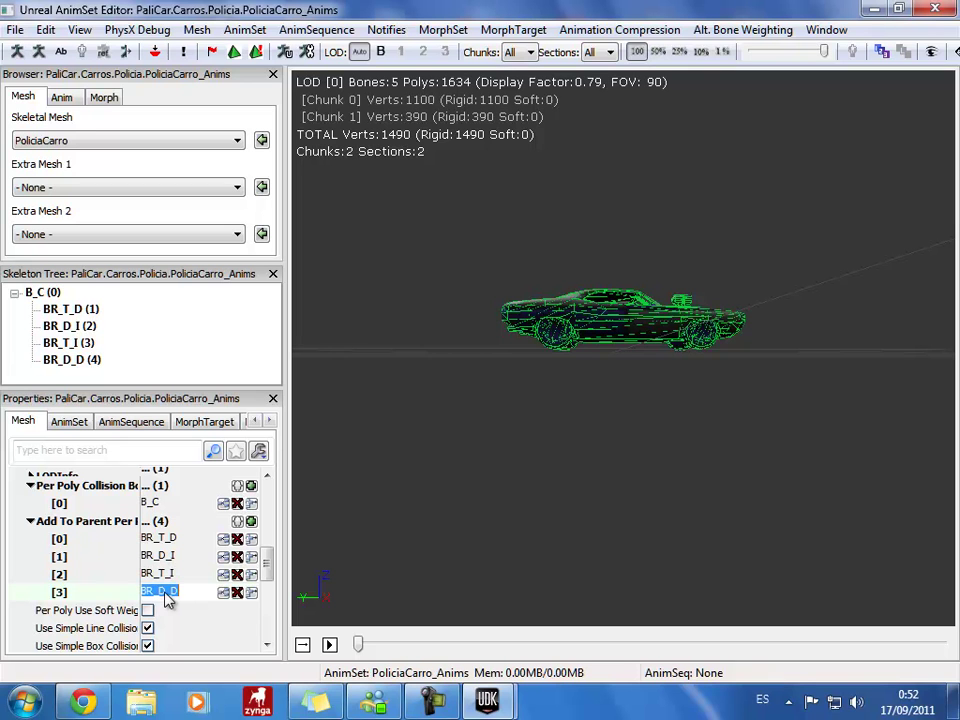
pyautogui.moveTo(872, 228)
pyautogui.mouseDown()
pyautogui.moveTo(728, 366)
pyautogui.moveTo(349, 296)
pyautogui.moveTo(306, 242)
pyautogui.moveTo(460, 112)
pyautogui.moveTo(347, 86)
pyautogui.moveTo(407, 261)
pyautogui.moveTo(858, 232)
pyautogui.mouseUp()
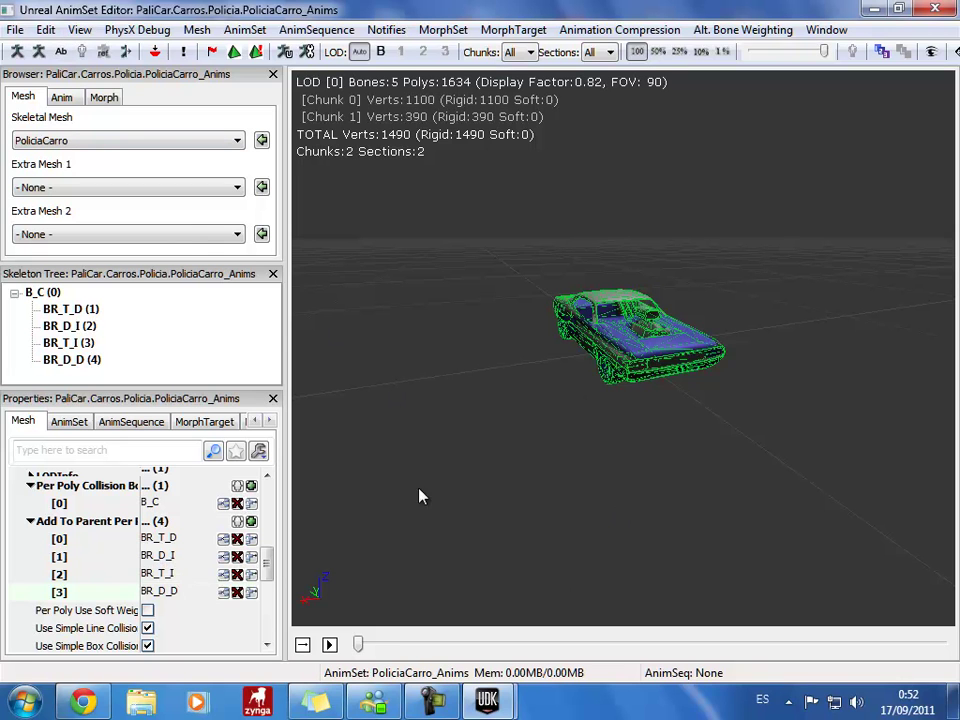
pyautogui.moveTo(473, 367)
pyautogui.mouseDown()
pyautogui.moveTo(735, 435)
pyautogui.moveTo(838, 431)
pyautogui.moveTo(716, 281)
pyautogui.moveTo(600, 312)
pyautogui.mouseUp()
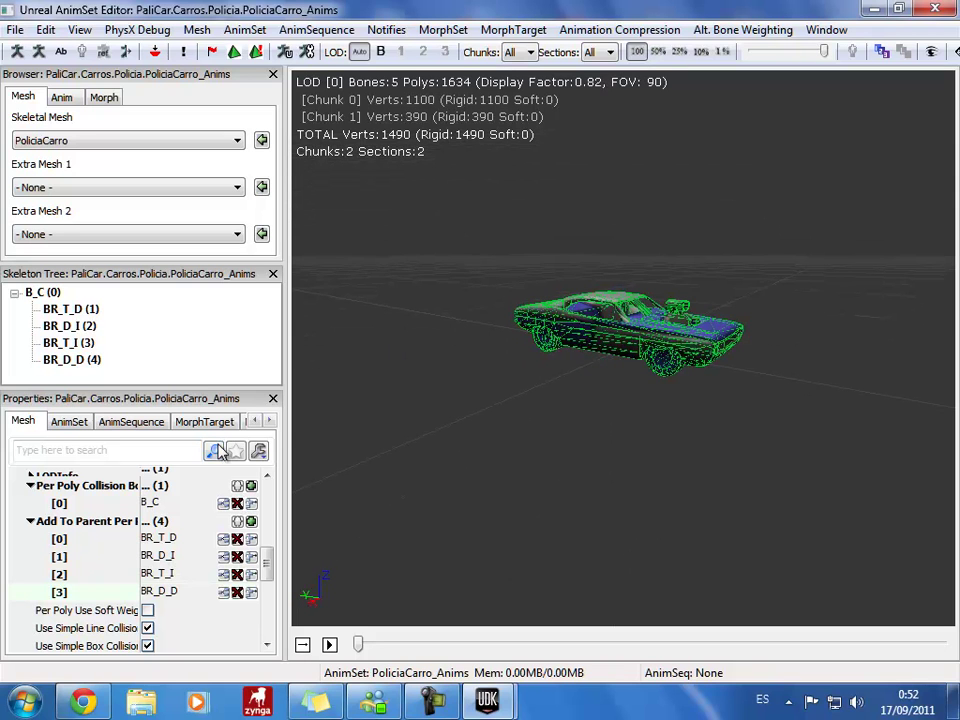
# In Mesh Simplification, set silhouette and texture quality to Highest.
pyautogui.click(269, 421)
pyautogui.click(269, 421)
pyautogui.click(269, 421)
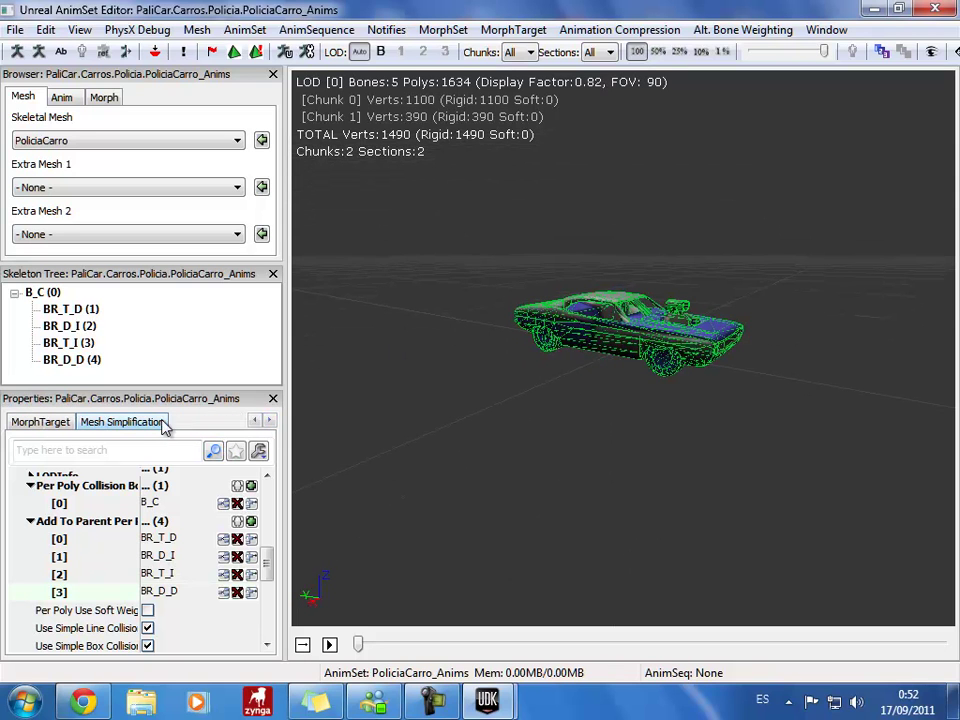
pyautogui.click(103, 424)
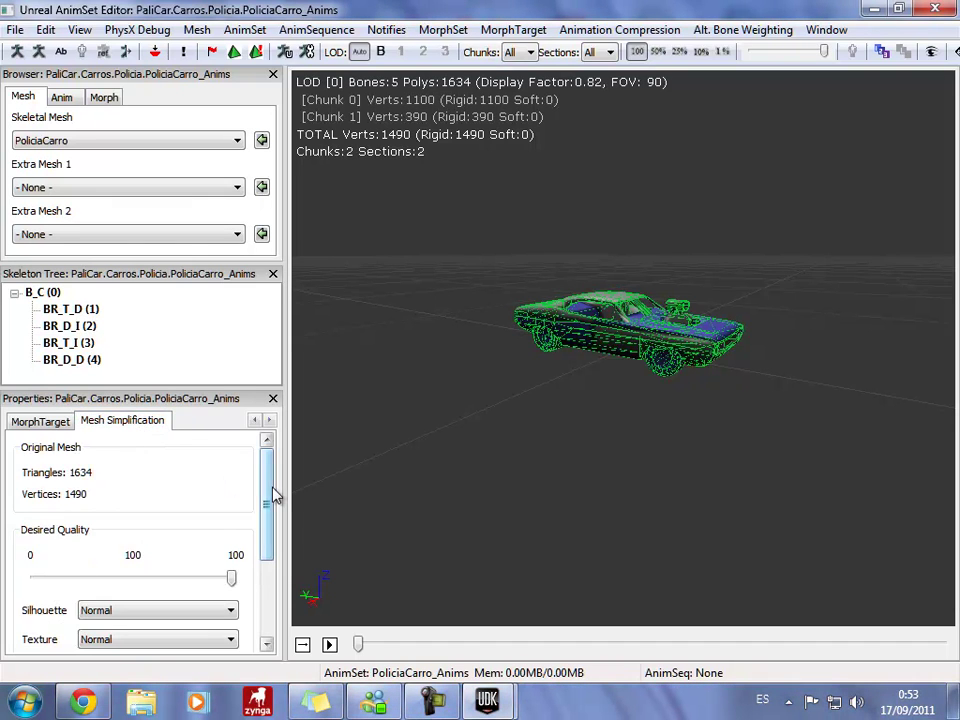
pyautogui.scroll(-2, 271, 489)
pyautogui.click(229, 545)
pyautogui.click(215, 586)
pyautogui.click(232, 578)
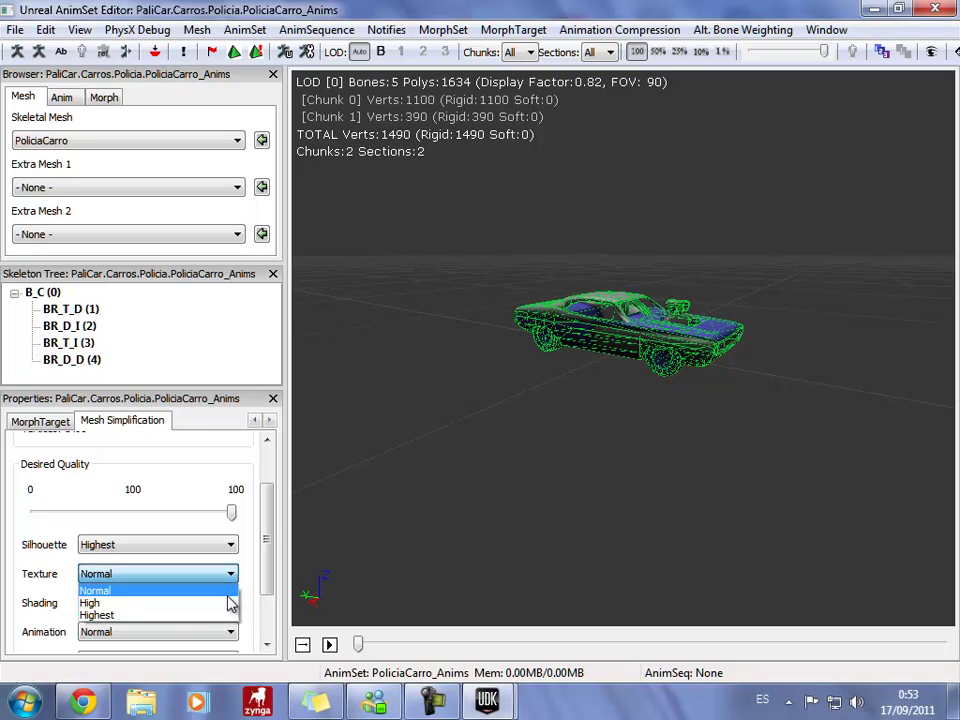
pyautogui.click(222, 618)
pyautogui.scroll(-1, 267, 578)
pyautogui.scroll(-1, 268, 594)
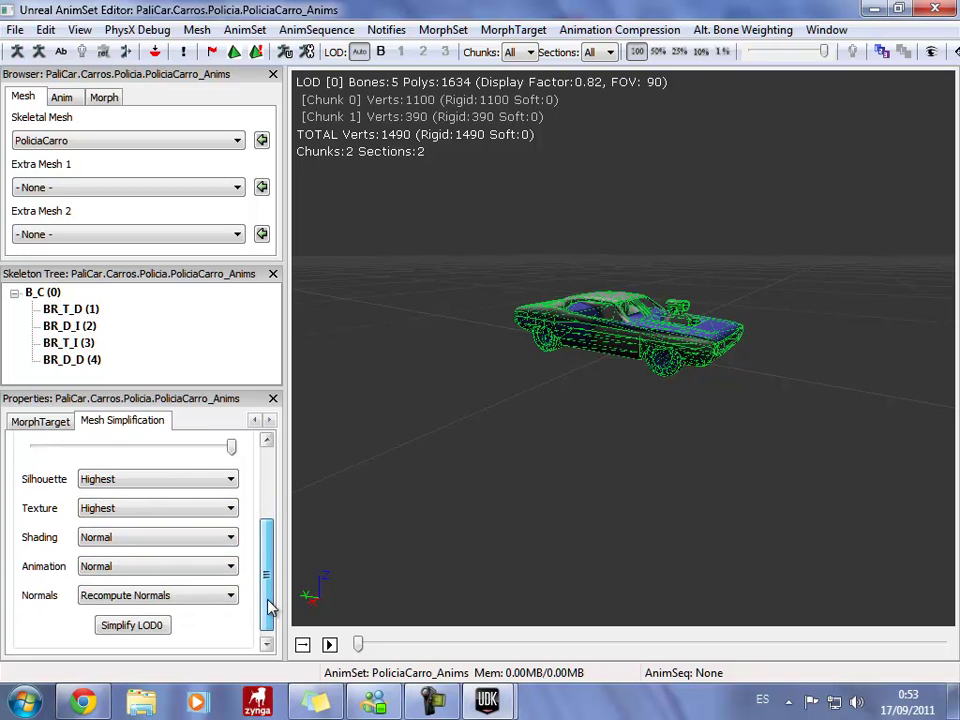
pyautogui.scroll(1, 270, 611)
pyautogui.scroll(1, 274, 636)
# Lower Desired Quality to about 53 and simplify LOD0.
pyautogui.moveTo(228, 505); pyautogui.dragTo(141, 510)
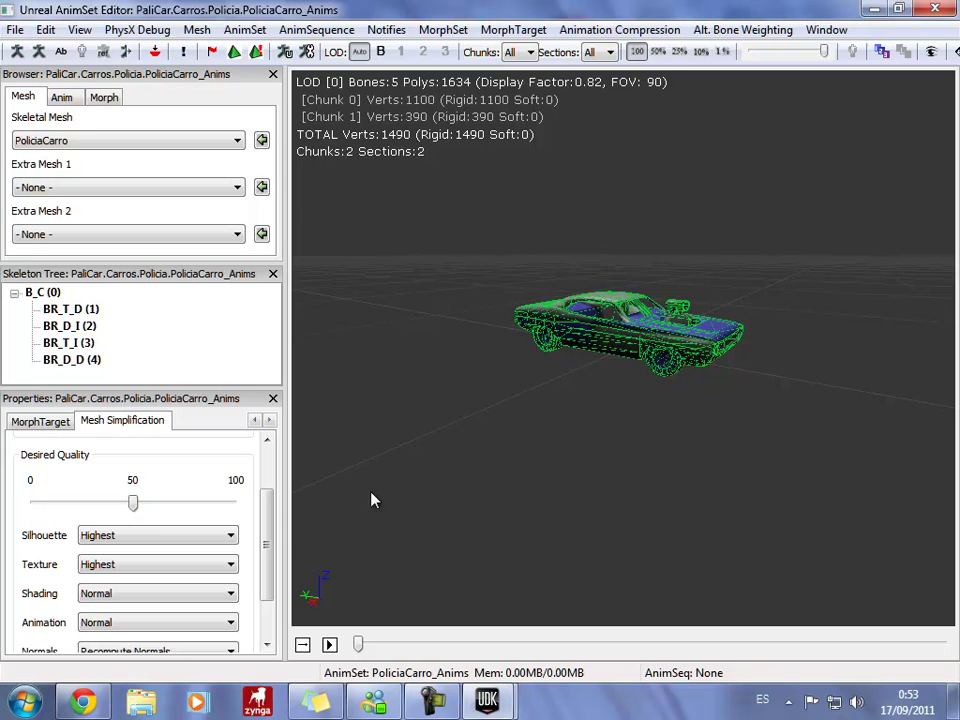
pyautogui.moveTo(578, 401); pyautogui.dragTo(836, 390)
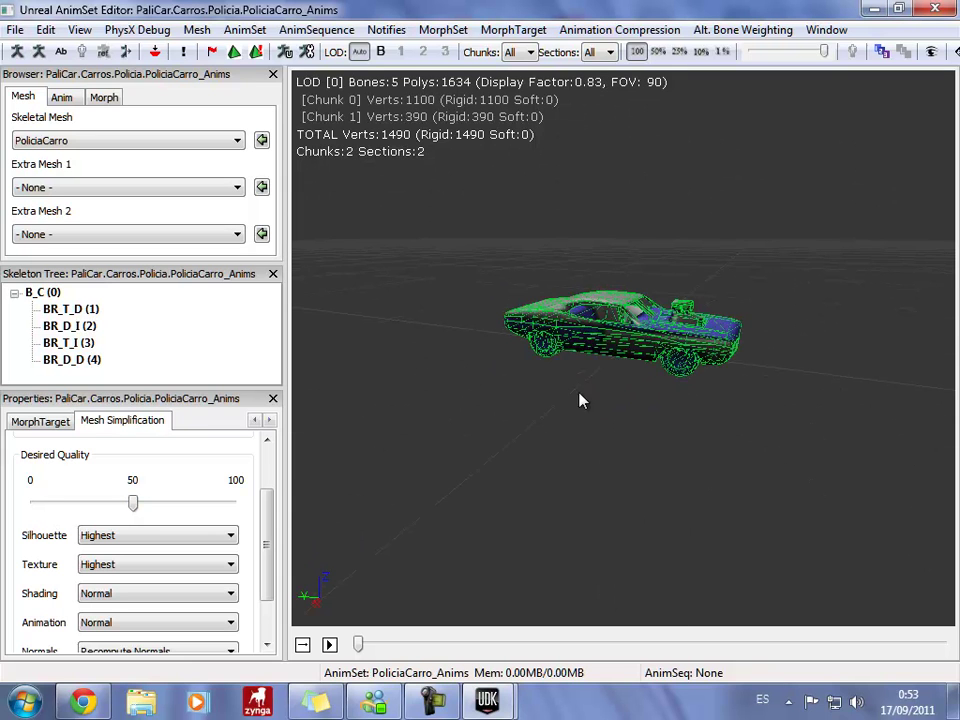
pyautogui.moveTo(266, 549); pyautogui.dragTo(266, 598)
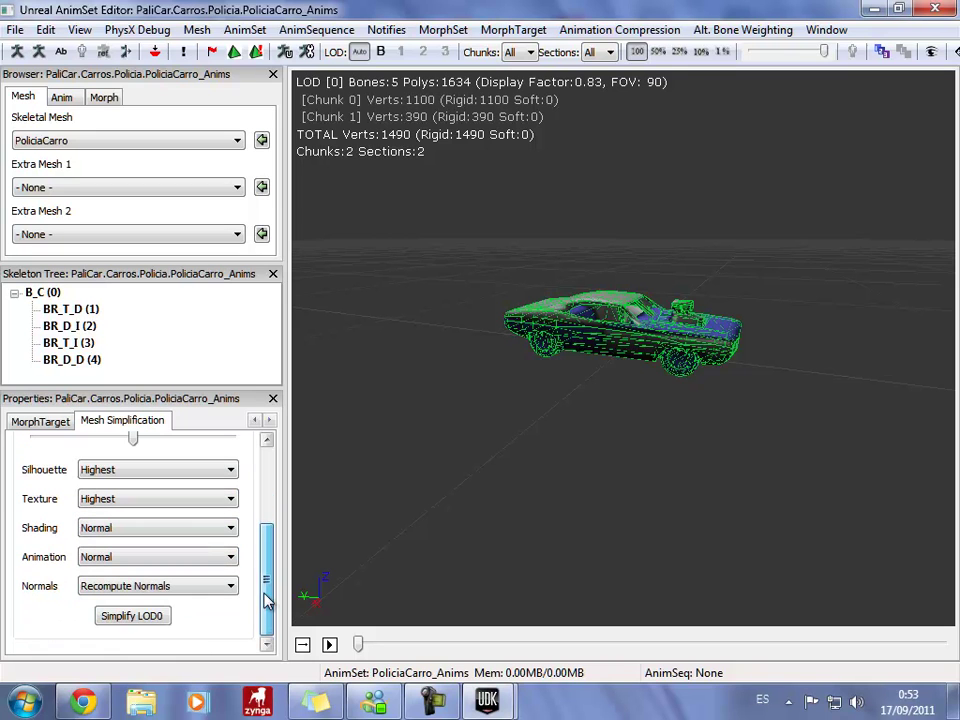
pyautogui.click(115, 620)
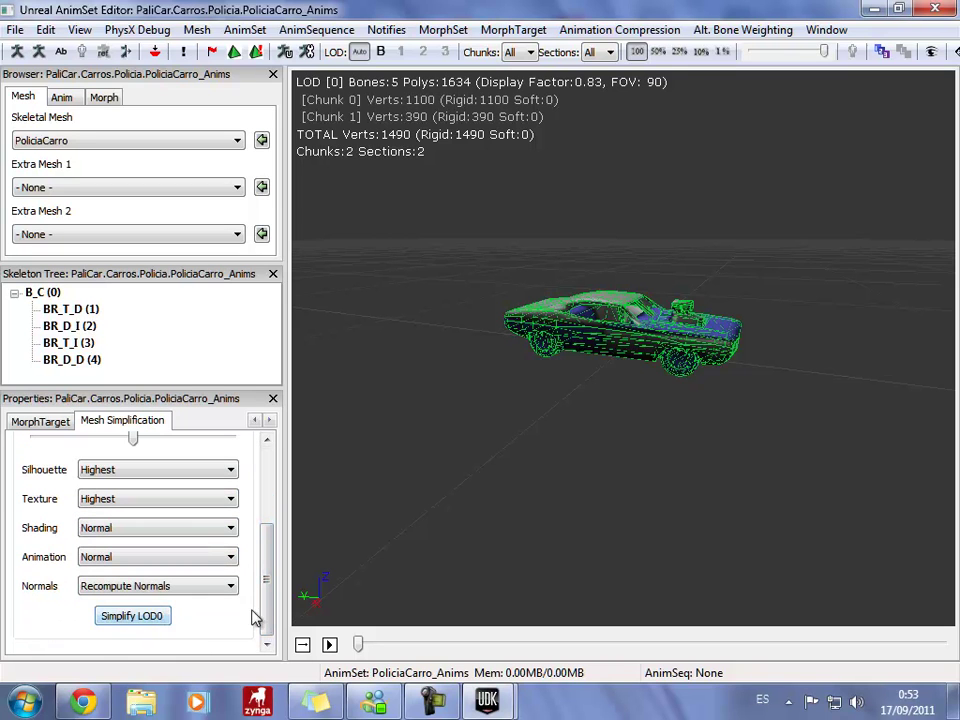
pyautogui.moveTo(268, 610); pyautogui.dragTo(308, 433)
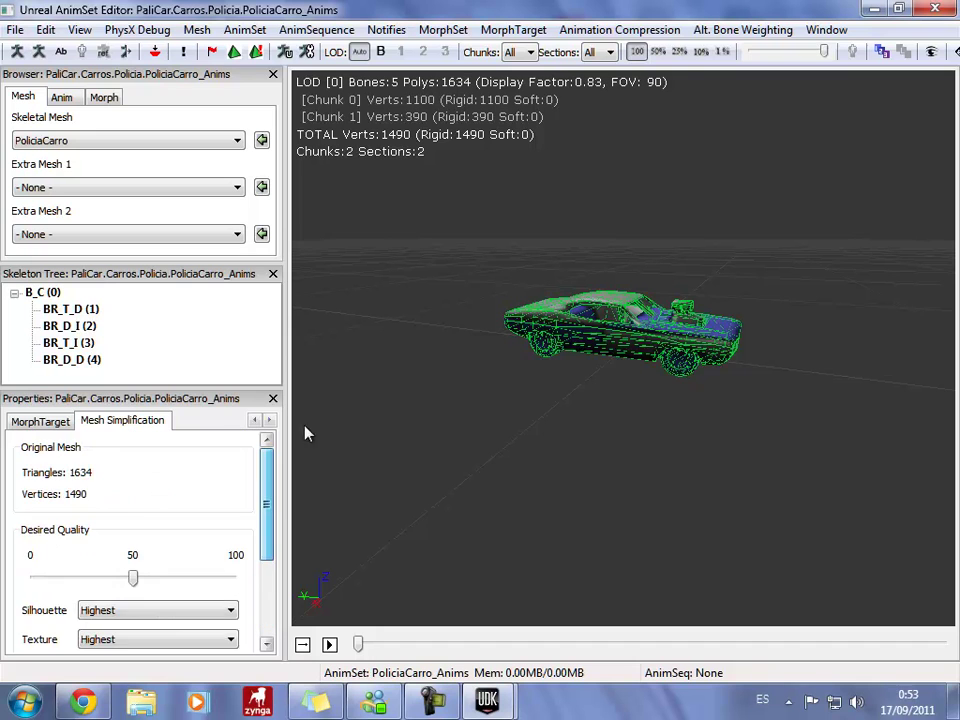
pyautogui.scroll(-3, 295, 530)
pyautogui.scroll(-2, 293, 553)
pyautogui.scroll(2, 300, 578)
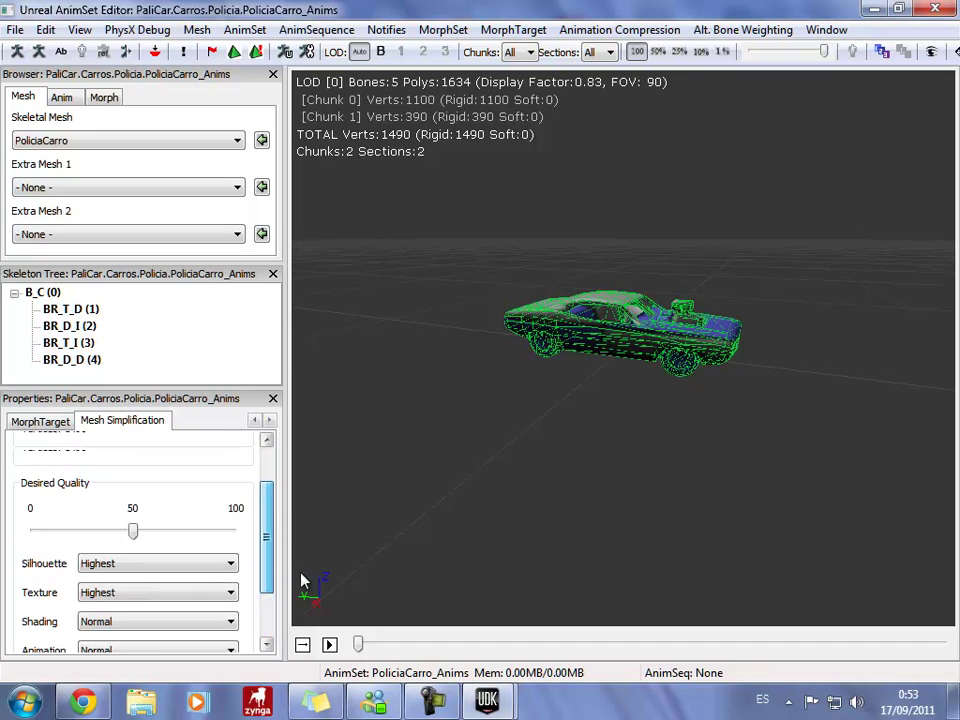
pyautogui.scroll(3, 310, 520)
# Return to the Mesh properties page showing the collision bone settings.
pyautogui.moveTo(320, 462)
pyautogui.mouseDown()
pyautogui.moveTo(611, 388)
pyautogui.moveTo(546, 476)
pyautogui.mouseUp()
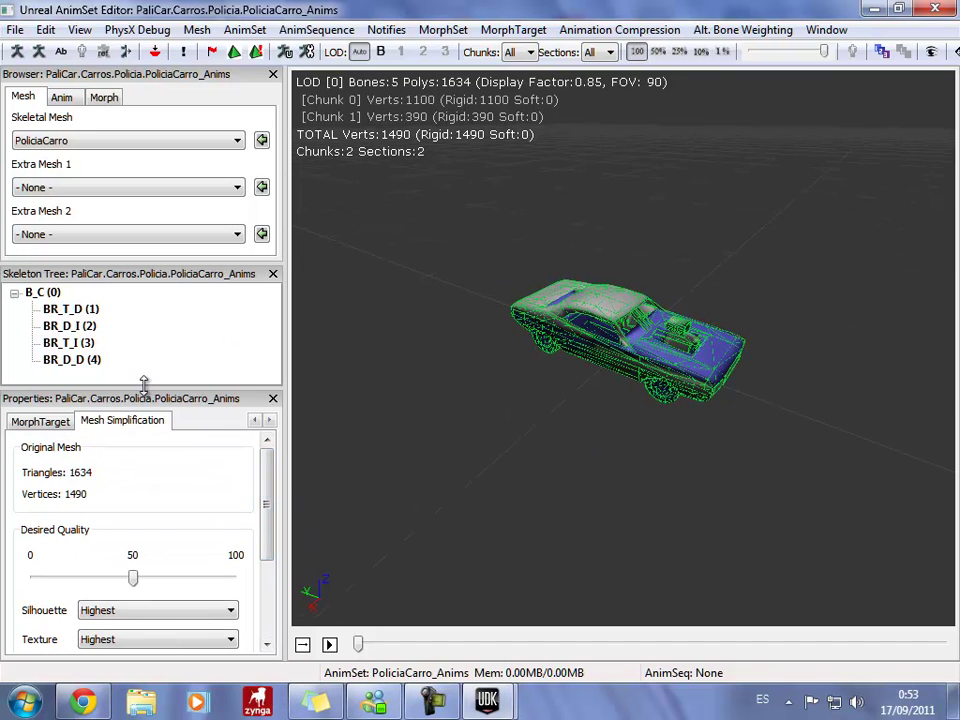
pyautogui.click(256, 421)
pyautogui.click(257, 422)
pyautogui.click(258, 423)
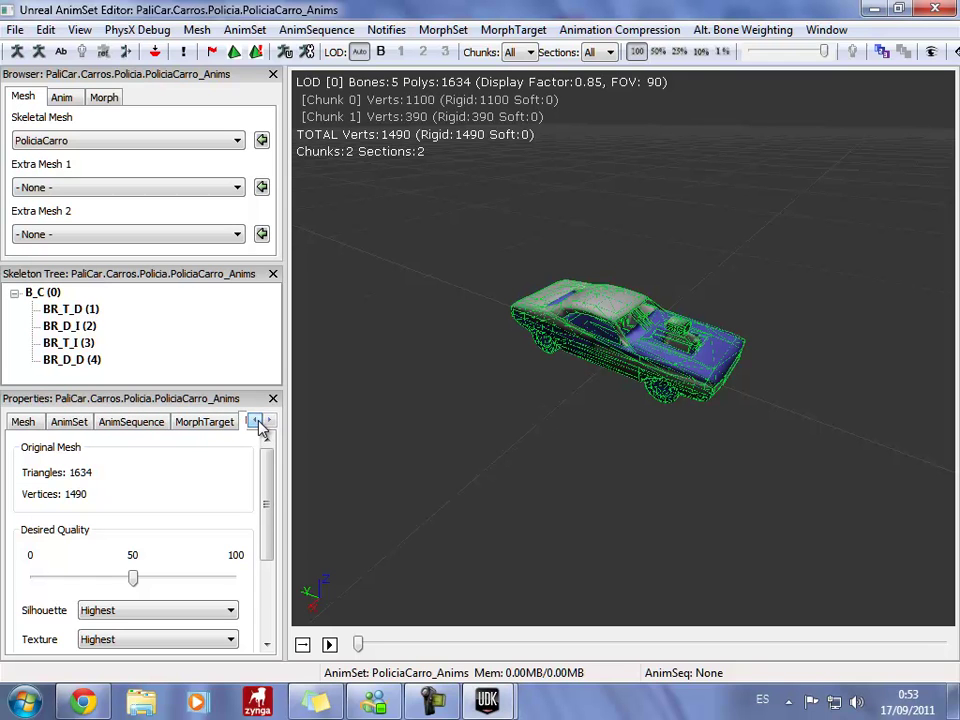
pyautogui.click(28, 422)
pyautogui.moveTo(264, 556)
pyautogui.mouseDown()
pyautogui.moveTo(282, 566)
pyautogui.moveTo(282, 558)
pyautogui.mouseUp()
pyautogui.moveTo(549, 474); pyautogui.dragTo(694, 429)
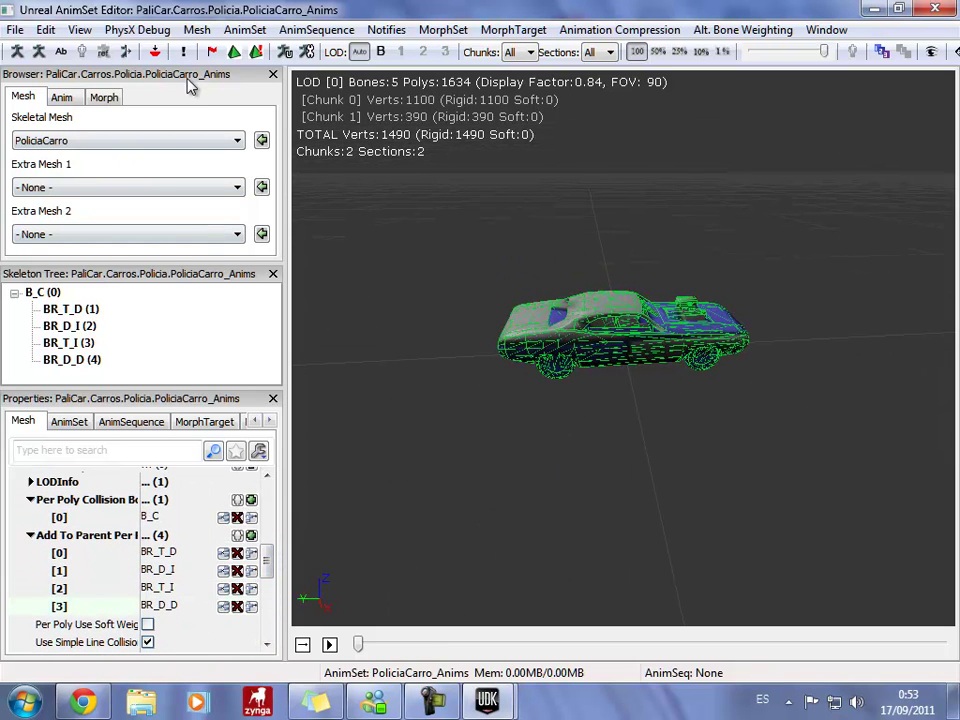
# Open the Socket Manager and add a new socket named Cmara3 on the B_C bone.
pyautogui.click(80, 31)
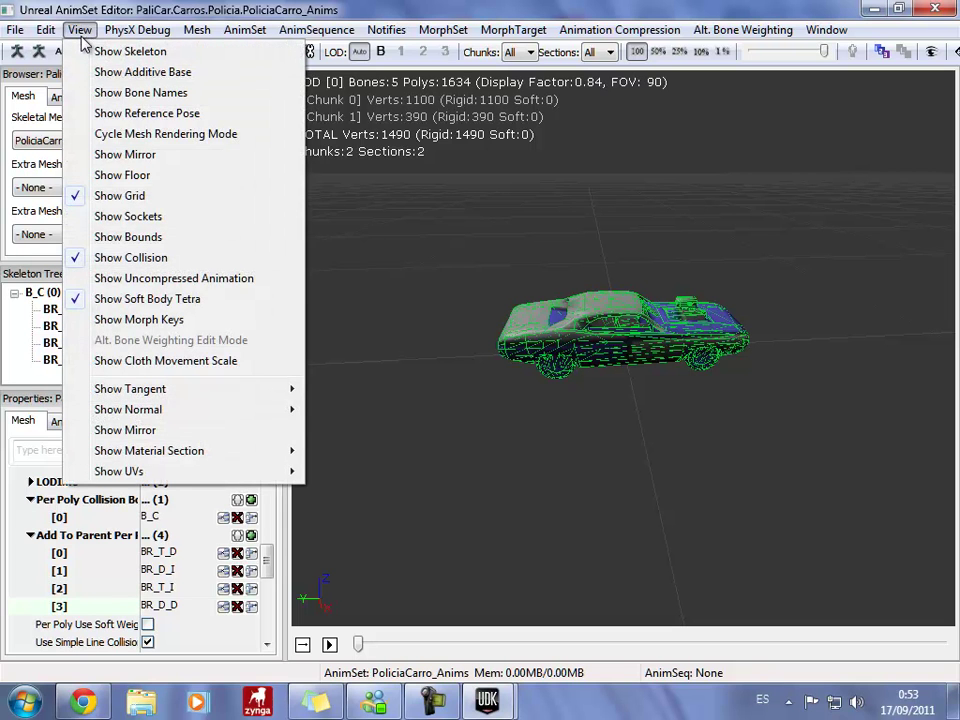
pyautogui.moveTo(197, 29)
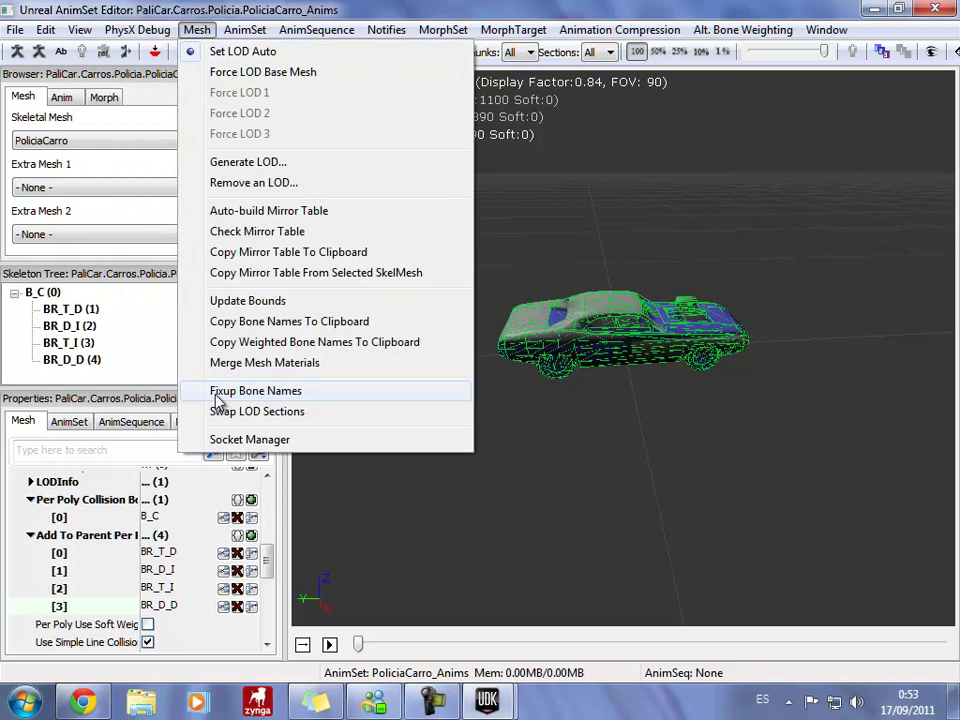
pyautogui.click(218, 441)
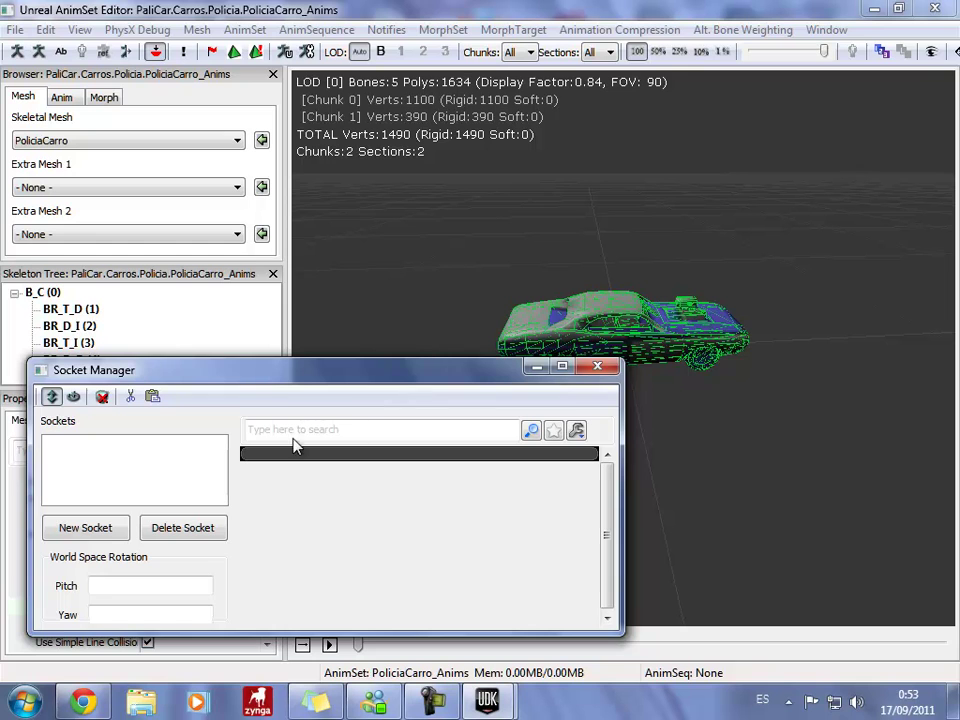
pyautogui.moveTo(298, 376); pyautogui.dragTo(546, 363)
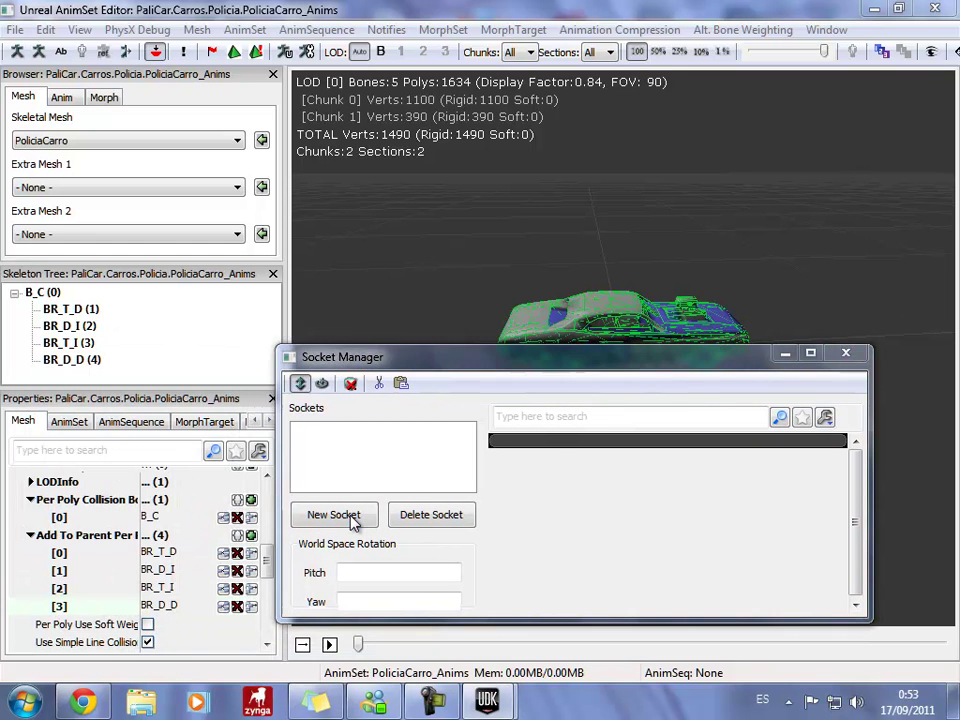
pyautogui.click(352, 515)
pyautogui.click(548, 336)
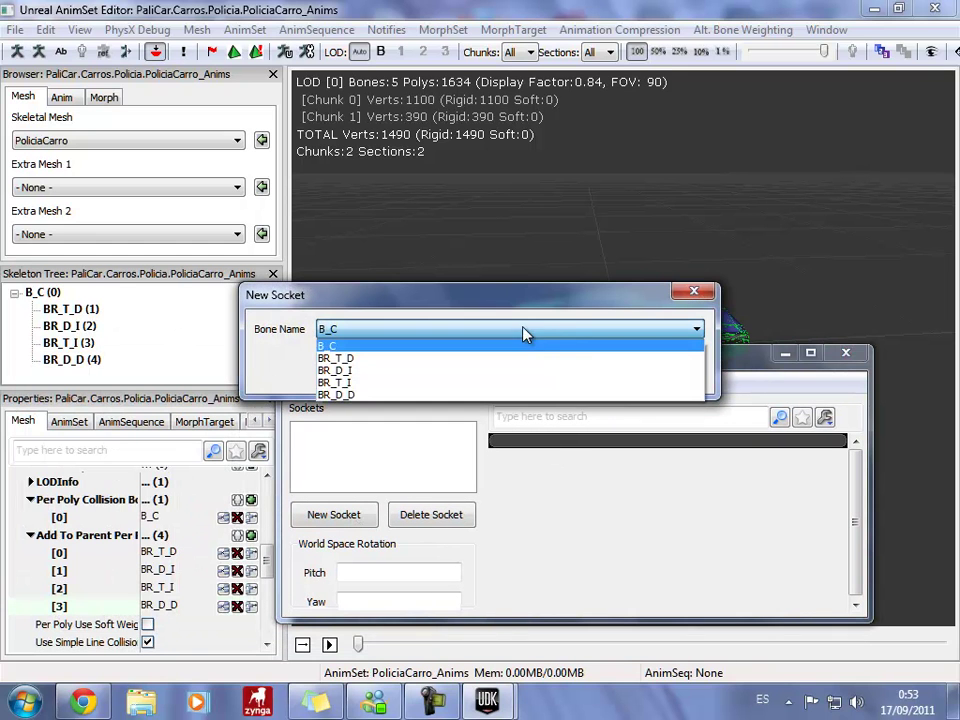
pyautogui.click(526, 334)
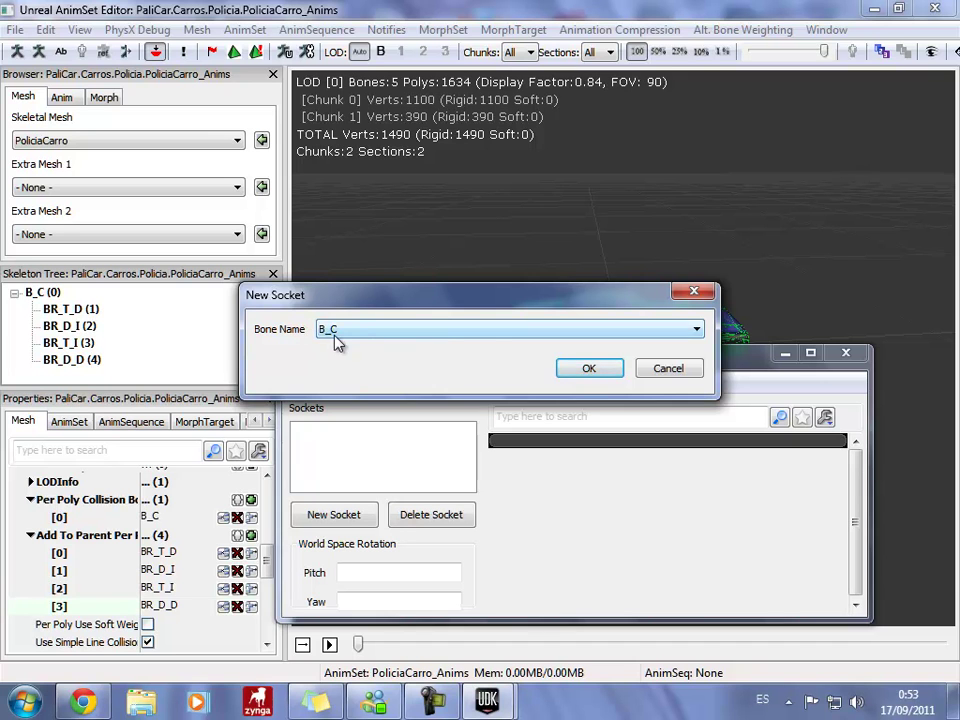
pyautogui.click(588, 369)
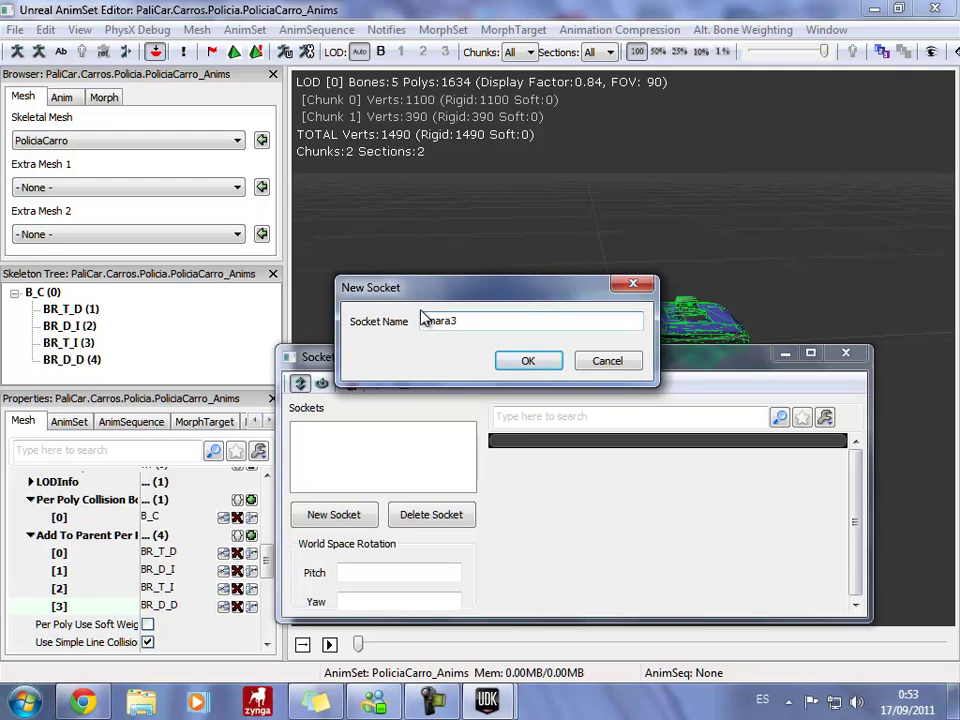
pyautogui.click(532, 361)
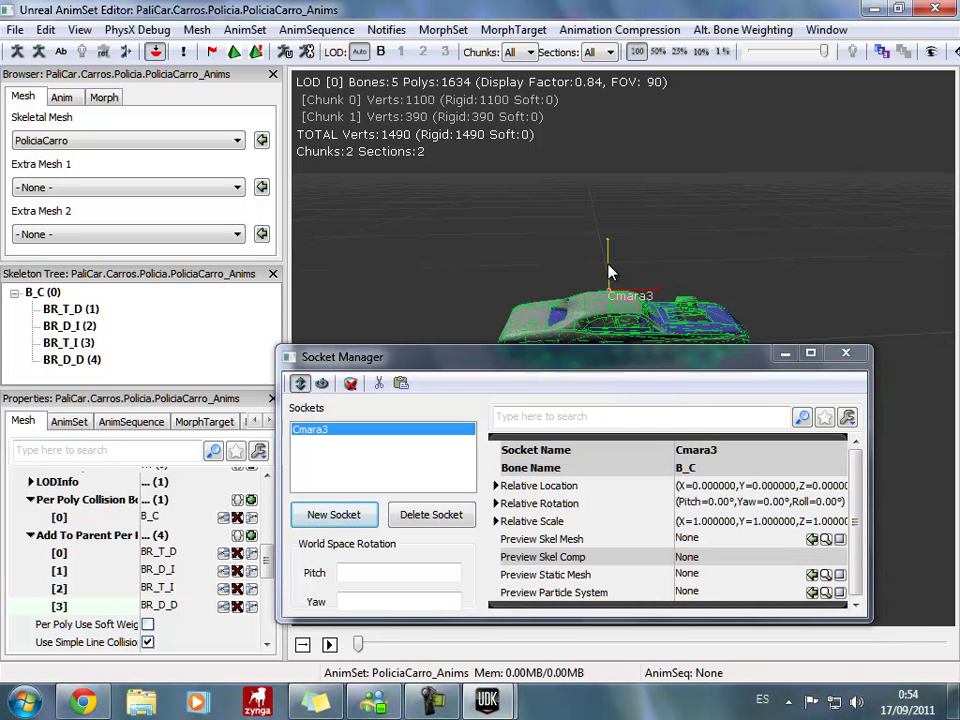
# Raise Cmara3 above the car to X about -82.7 and height about 22.75, then close the manager.
pyautogui.moveTo(609, 272); pyautogui.dragTo(611, 268)
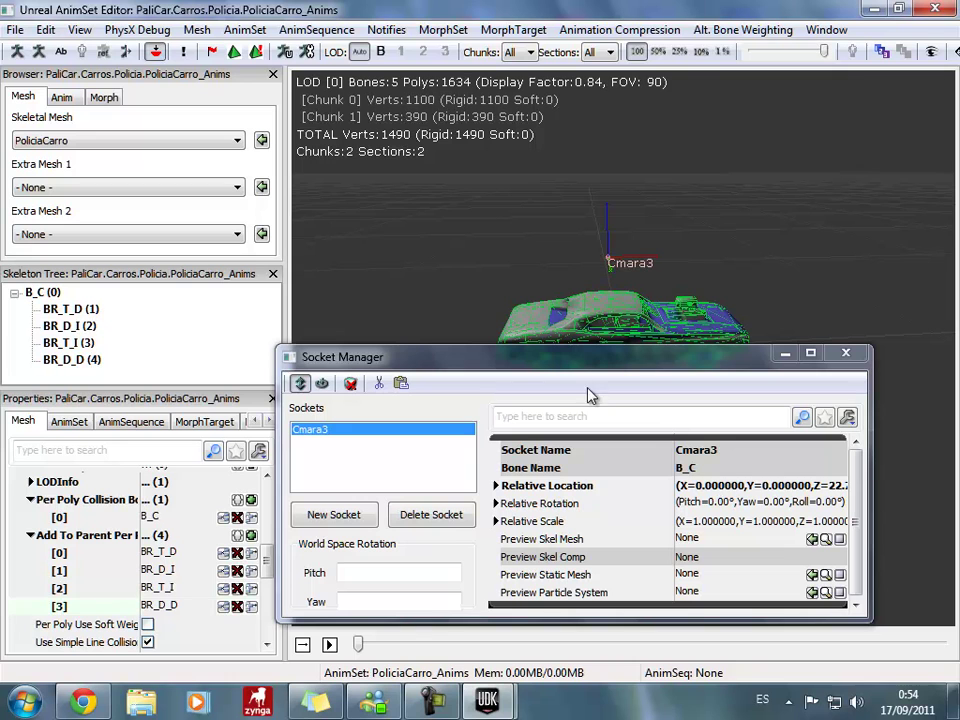
pyautogui.moveTo(652, 265); pyautogui.dragTo(380, 264)
pyautogui.moveTo(680, 279)
pyautogui.mouseDown()
pyautogui.moveTo(592, 321)
pyautogui.moveTo(295, 337)
pyautogui.mouseUp()
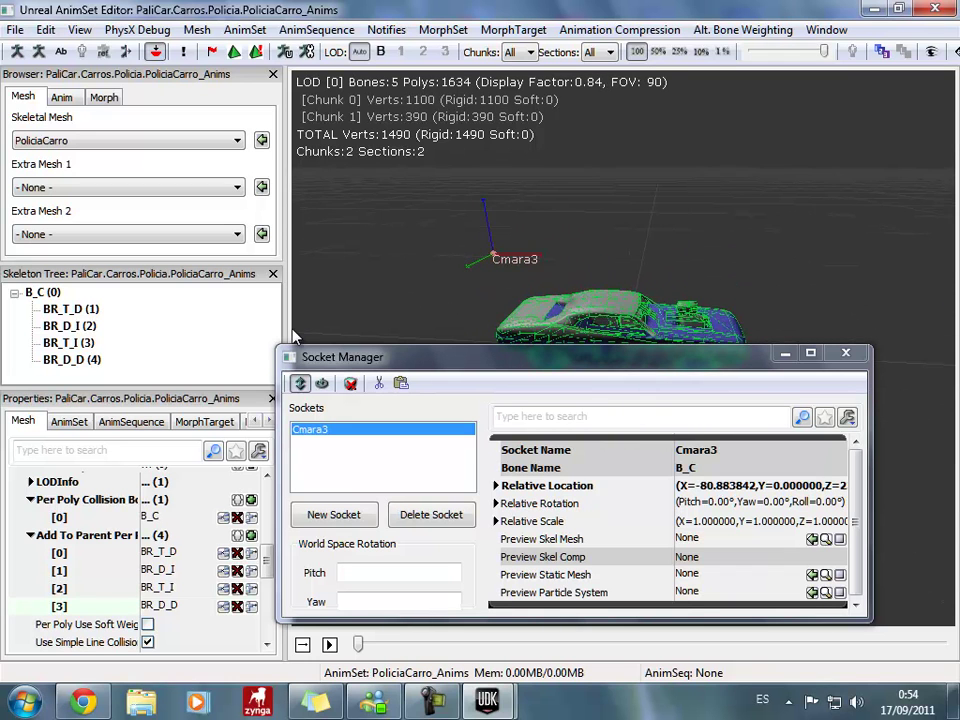
pyautogui.moveTo(529, 259); pyautogui.dragTo(540, 259)
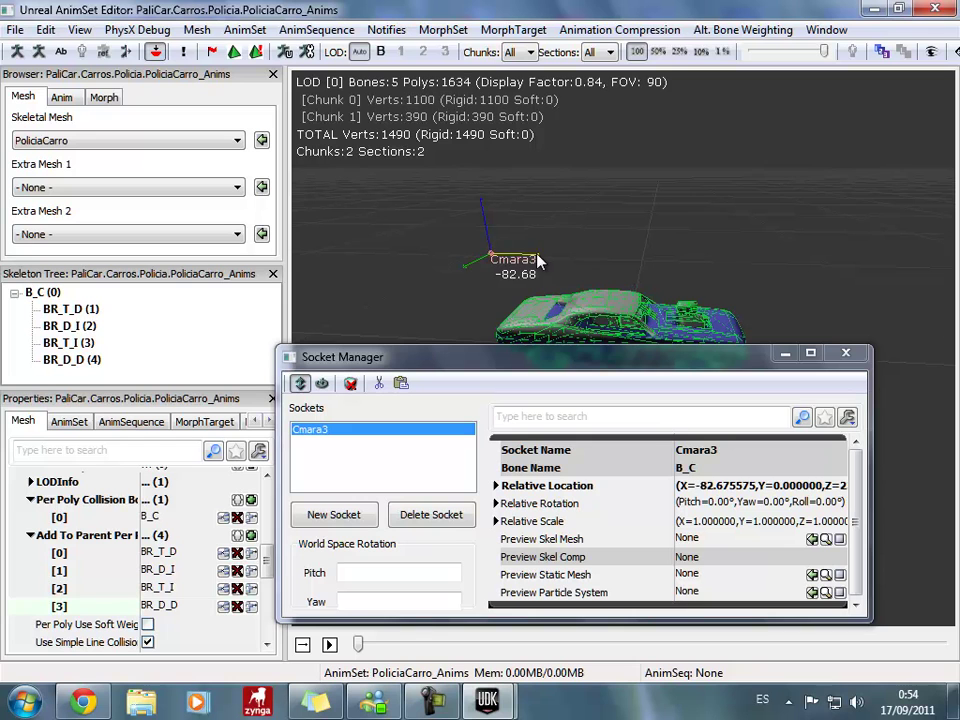
pyautogui.moveTo(488, 237); pyautogui.dragTo(488, 210)
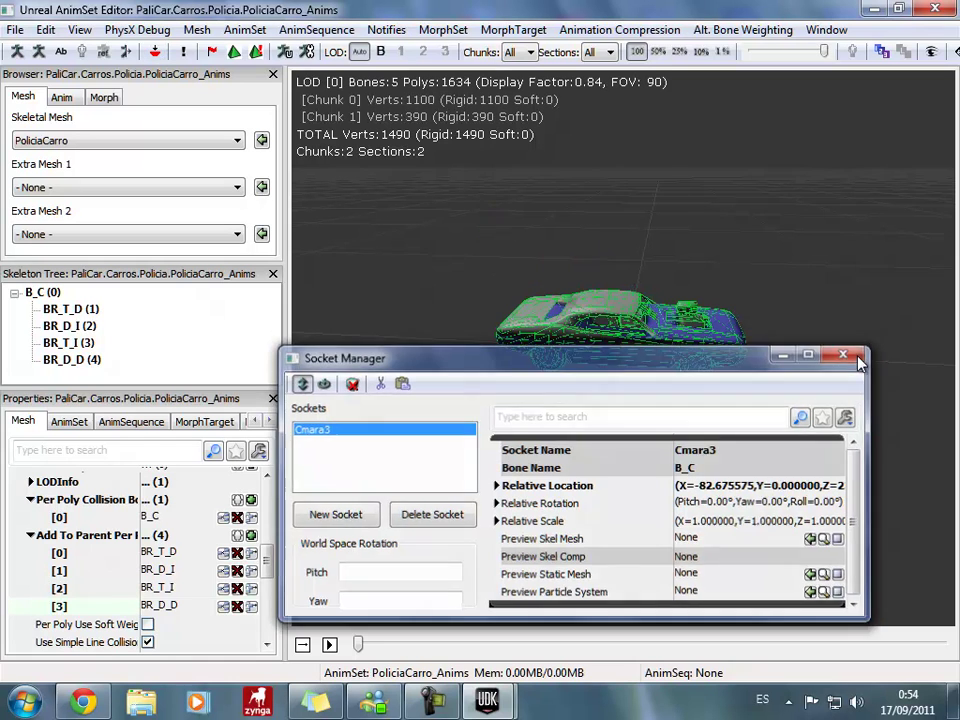
pyautogui.click(846, 353)
# Close the AnimSet Editor and generate PoliciaCarro_Physics from the PoliciaCarro skeletal mesh.
pyautogui.click(935, 9)
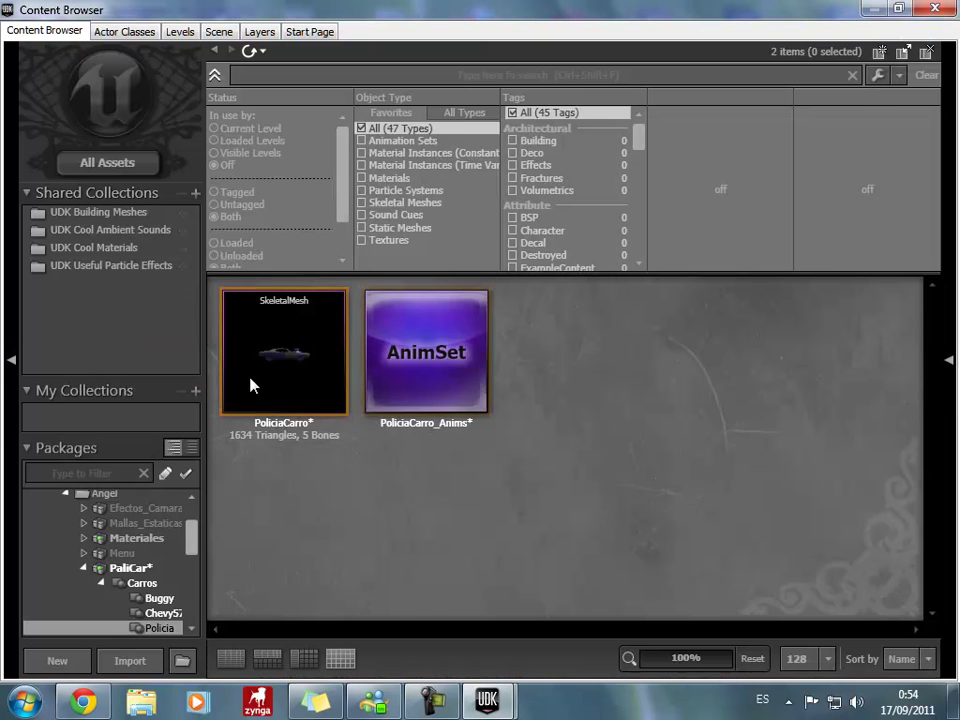
pyautogui.click(266, 378)
pyautogui.rightClick(294, 375)
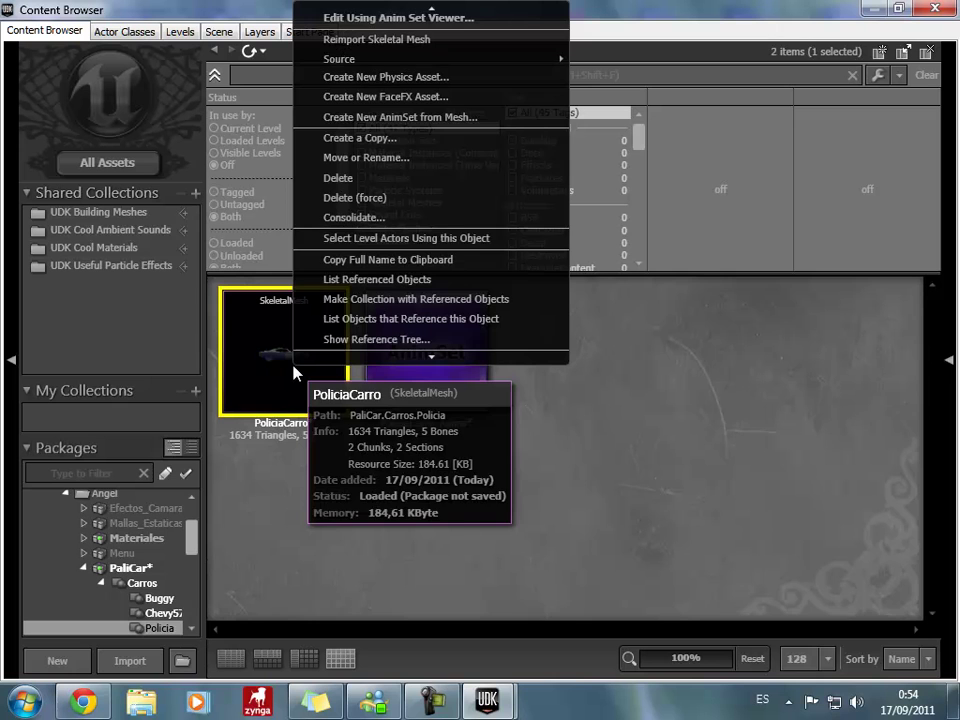
pyautogui.click(435, 87)
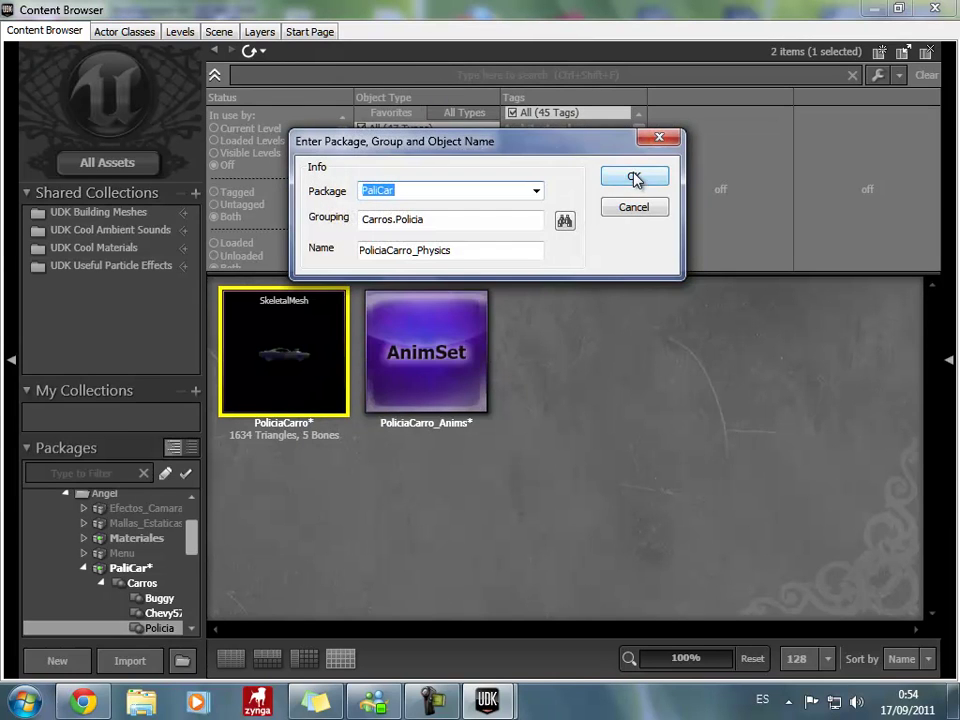
pyautogui.click(633, 177)
pyautogui.click(430, 462)
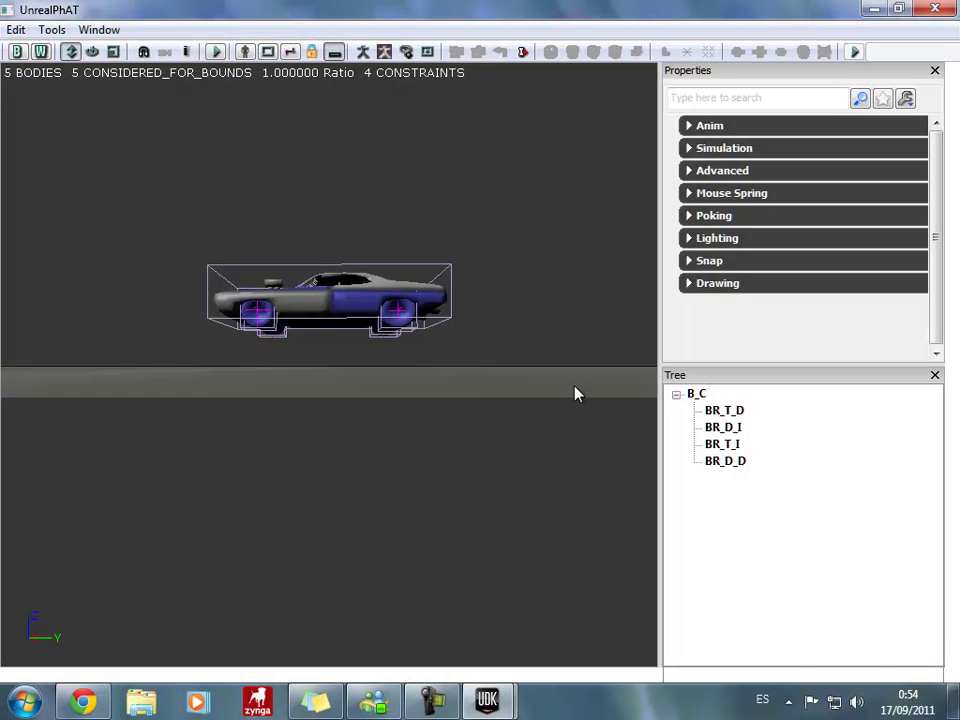
pyautogui.moveTo(575, 394)
pyautogui.mouseDown()
pyautogui.moveTo(657, 513)
pyautogui.moveTo(205, 325)
pyautogui.moveTo(563, 300)
pyautogui.mouseUp()
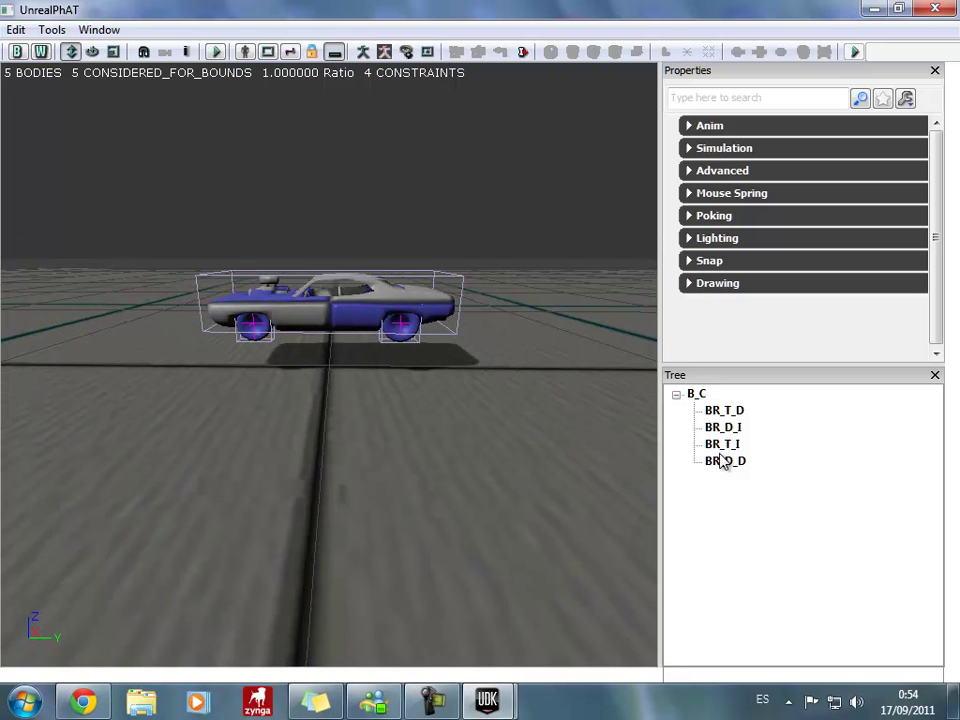
# Delete the four wheel bodies BR_D_D, BR_T_I, BR_D_I and BR_T_D, leaving only B_C.
pyautogui.click(722, 459)
pyautogui.press('Delete')
pyautogui.press('Return')
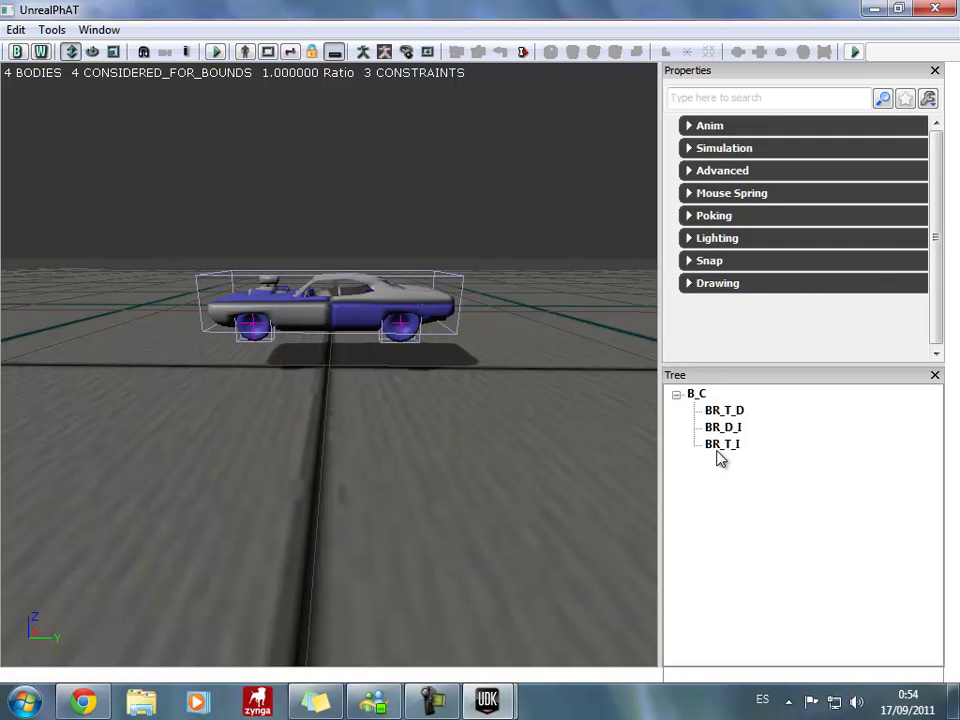
pyautogui.click(722, 446)
pyautogui.press('Delete')
pyautogui.press('Return')
pyautogui.click(722, 430)
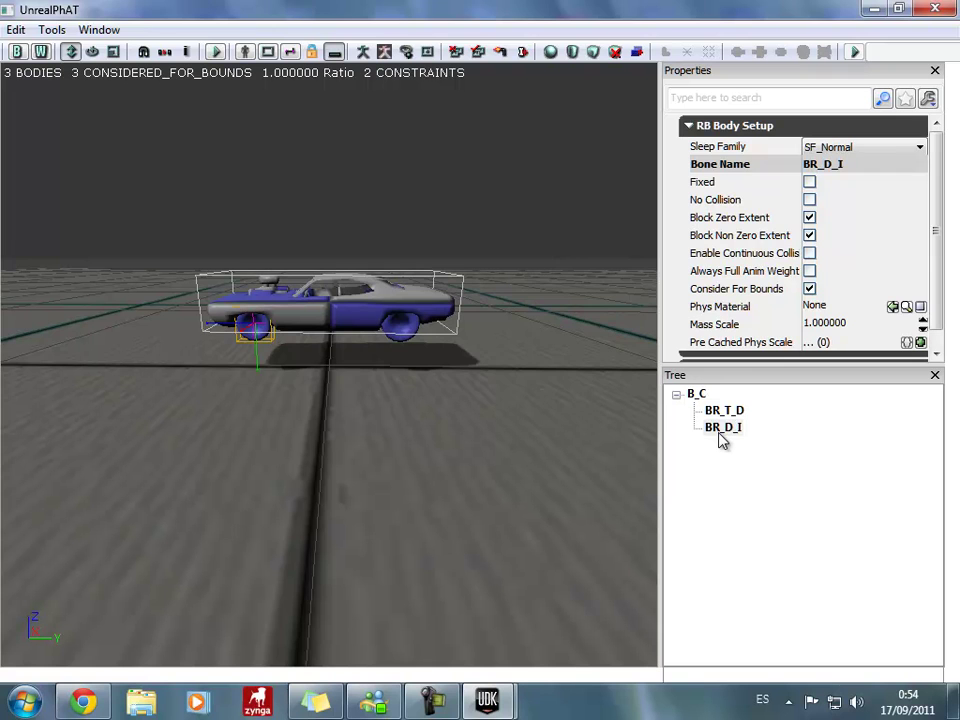
pyautogui.press('Delete')
pyautogui.press('Return')
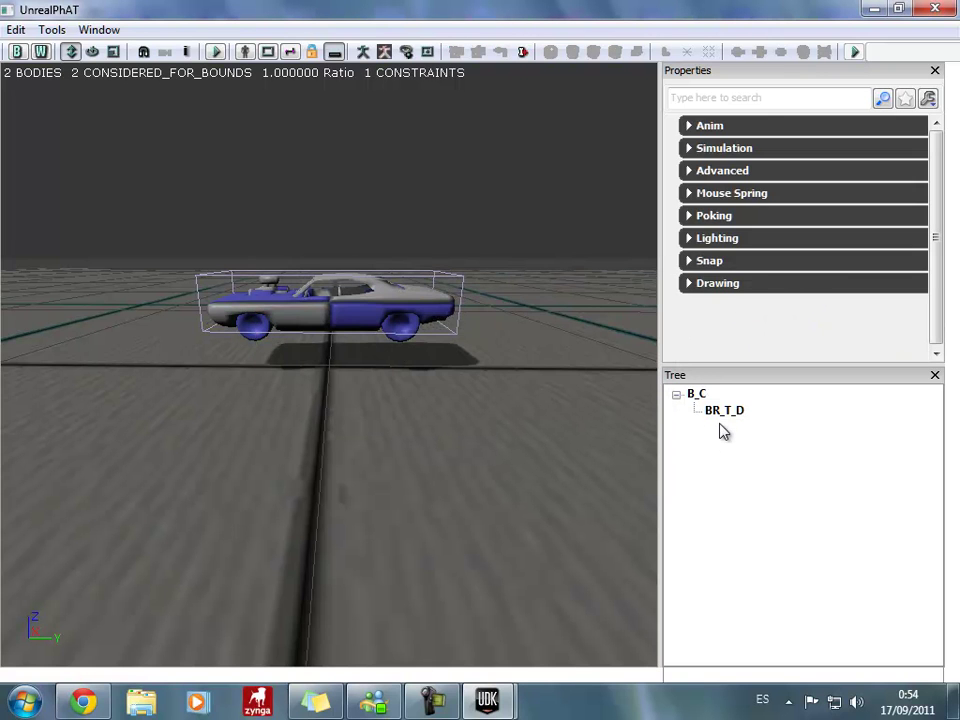
pyautogui.click(724, 421)
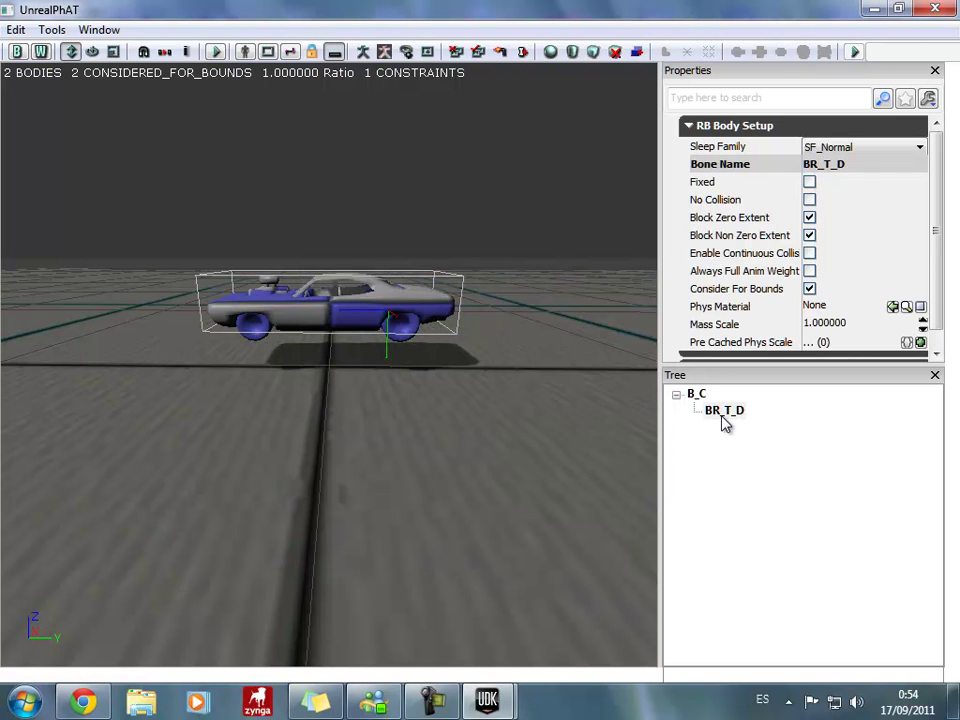
pyautogui.press('Delete')
pyautogui.press('Return')
# With the B_C body selected, run the physics simulation, then stop it to reset the car.
pyautogui.moveTo(561, 353)
pyautogui.mouseDown()
pyautogui.moveTo(167, 428)
pyautogui.moveTo(70, 505)
pyautogui.moveTo(602, 336)
pyautogui.mouseUp()
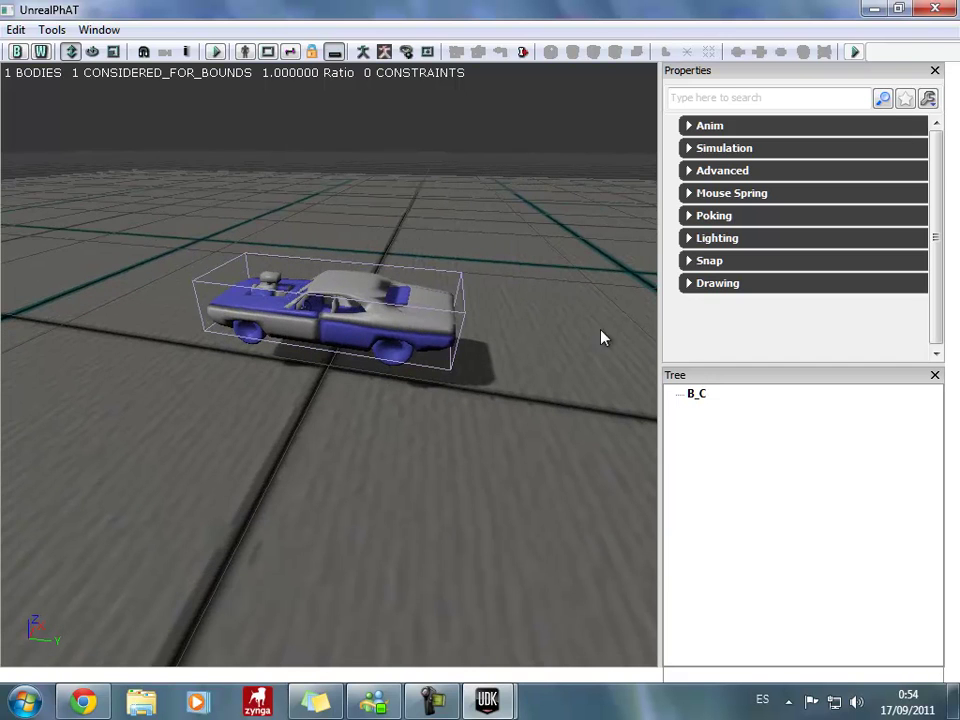
pyautogui.click(697, 396)
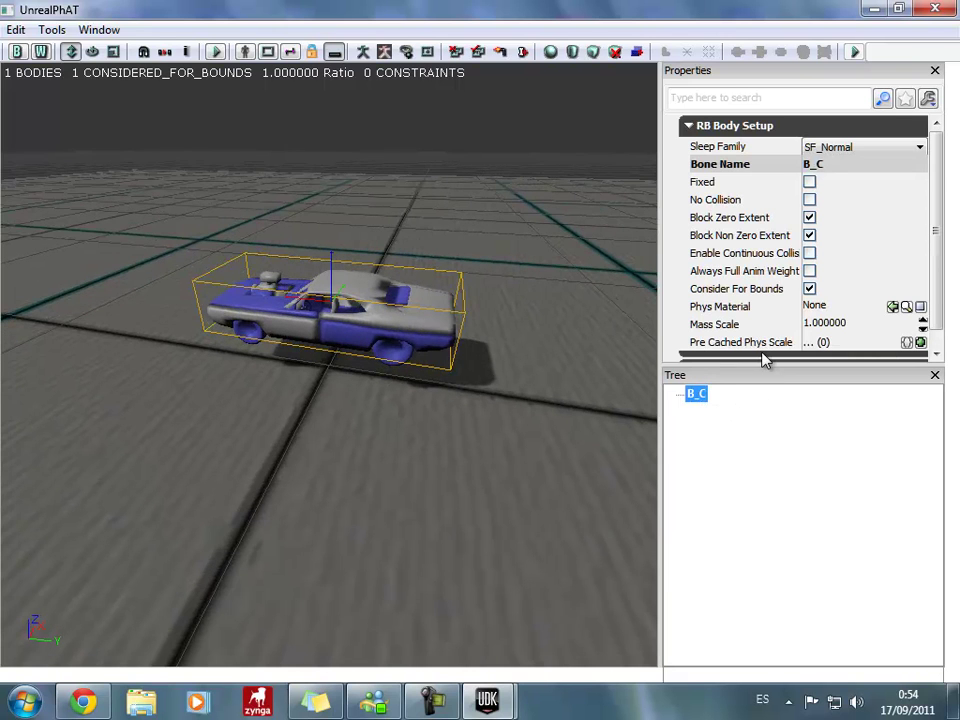
pyautogui.moveTo(618, 394); pyautogui.dragTo(602, 401)
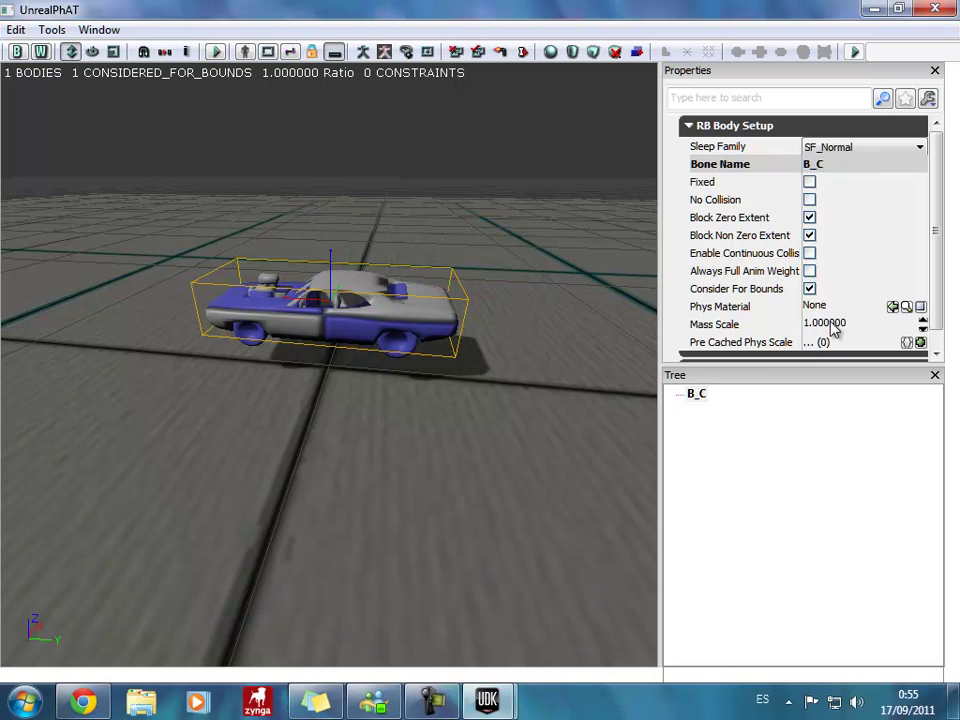
pyautogui.click(712, 503)
pyautogui.click(215, 51)
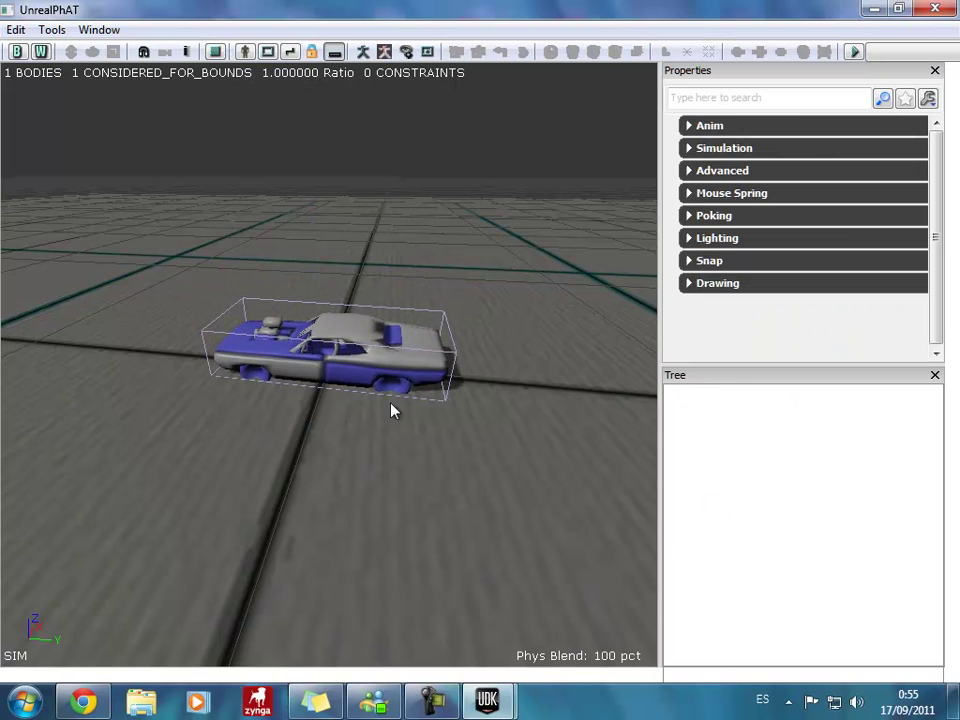
pyautogui.moveTo(392, 410); pyautogui.dragTo(634, 336)
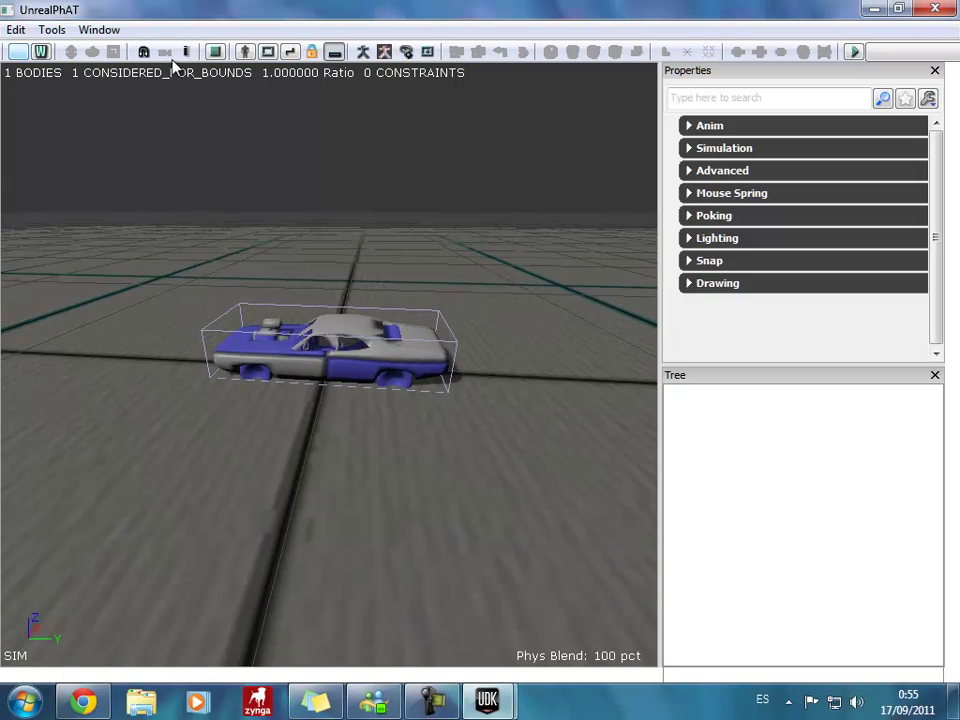
pyautogui.click(216, 52)
pyautogui.moveTo(350, 427)
pyautogui.mouseDown()
pyautogui.moveTo(26, 527)
pyautogui.moveTo(463, 448)
pyautogui.moveTo(238, 361)
pyautogui.mouseUp()
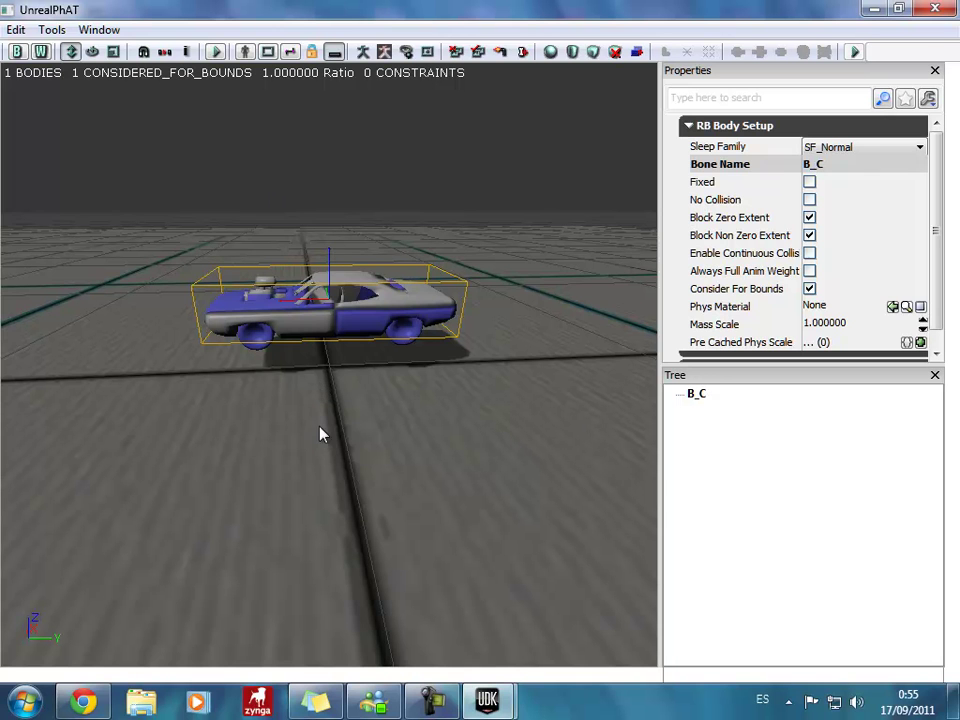
# Close UnrealPhAT and clear the asset selection in the Content Browser.
pyautogui.click(934, 8)
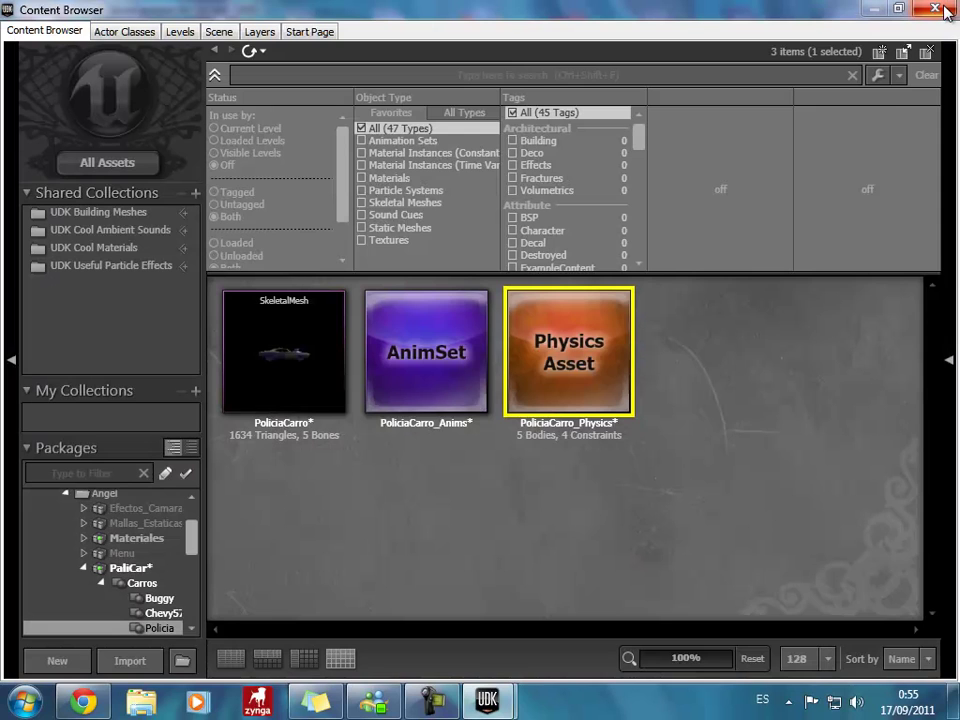
pyautogui.click(315, 352)
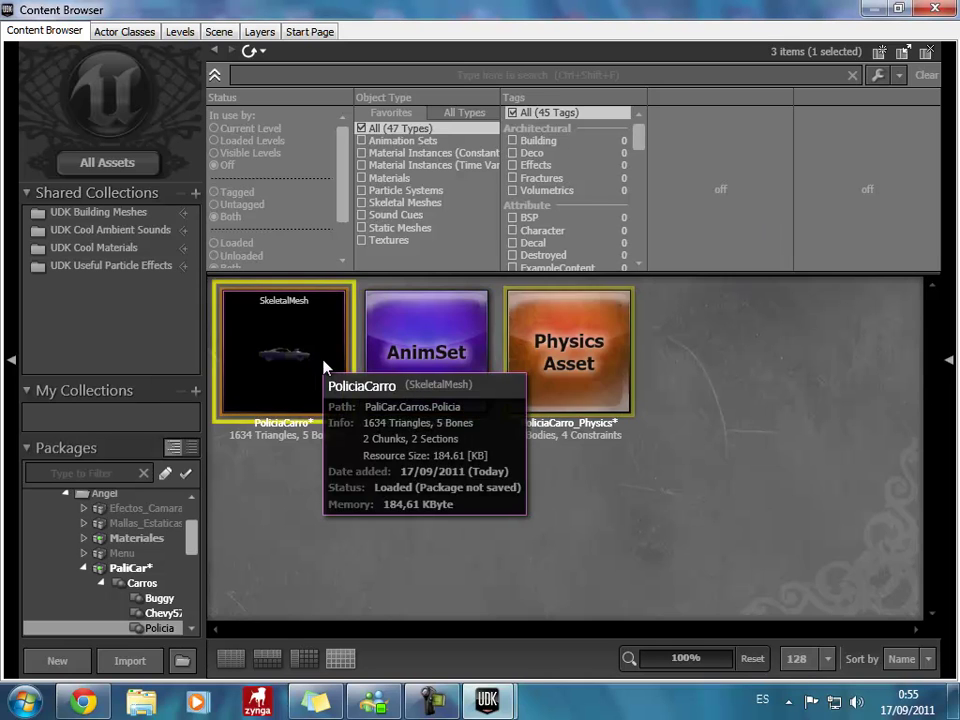
pyautogui.click(688, 369)
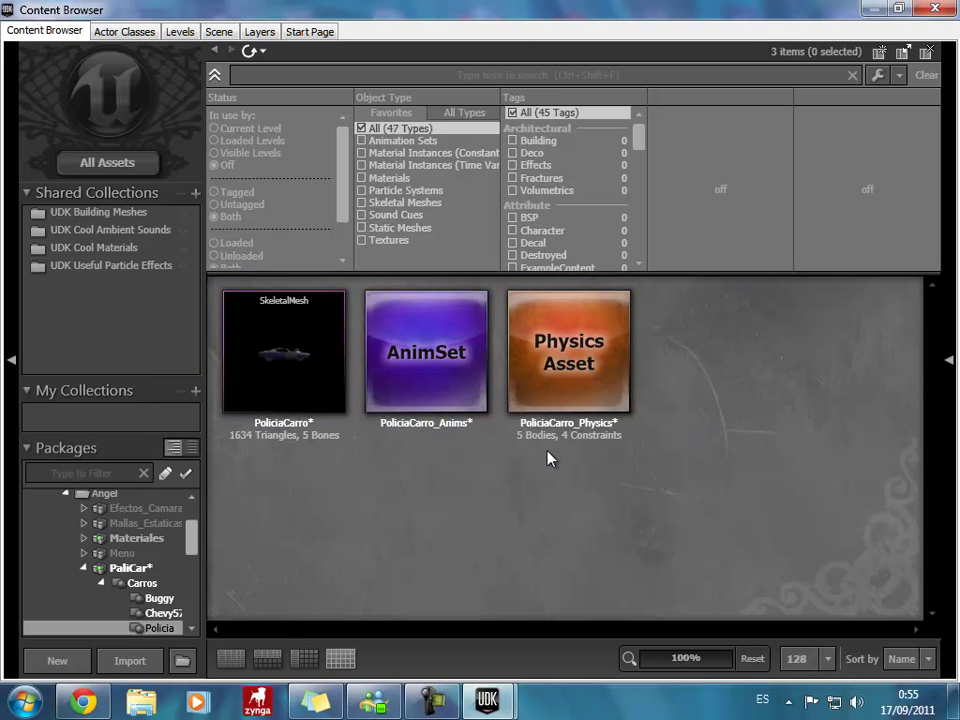
# Create AnimTree PoliciaCarro_Animtree in package PaliCar, group Carros.Policia.
pyautogui.rightClick(716, 372)
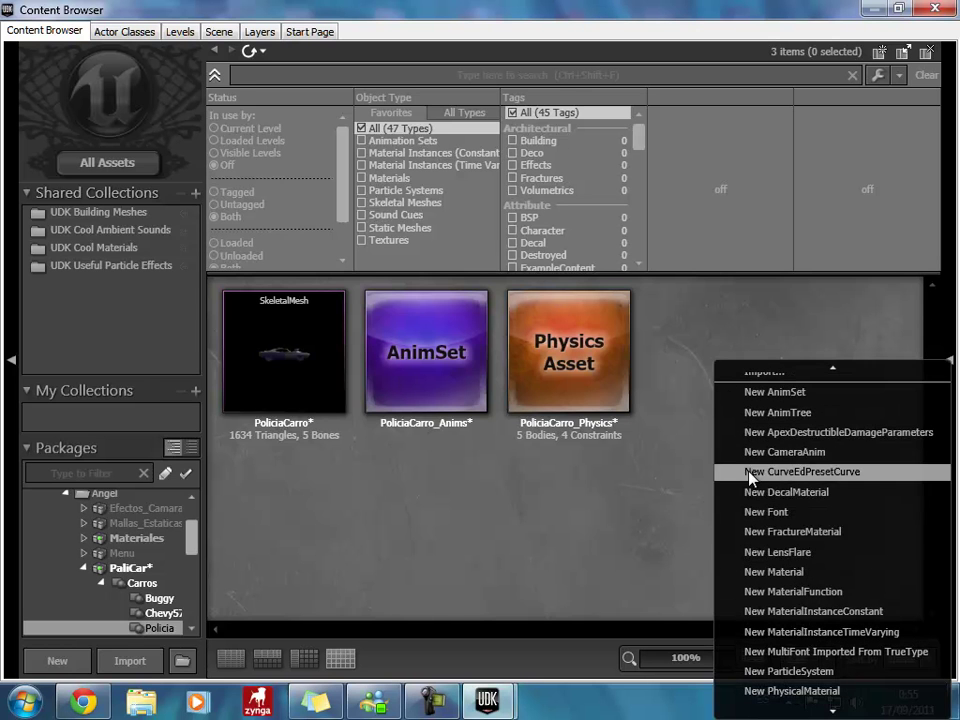
pyautogui.click(760, 412)
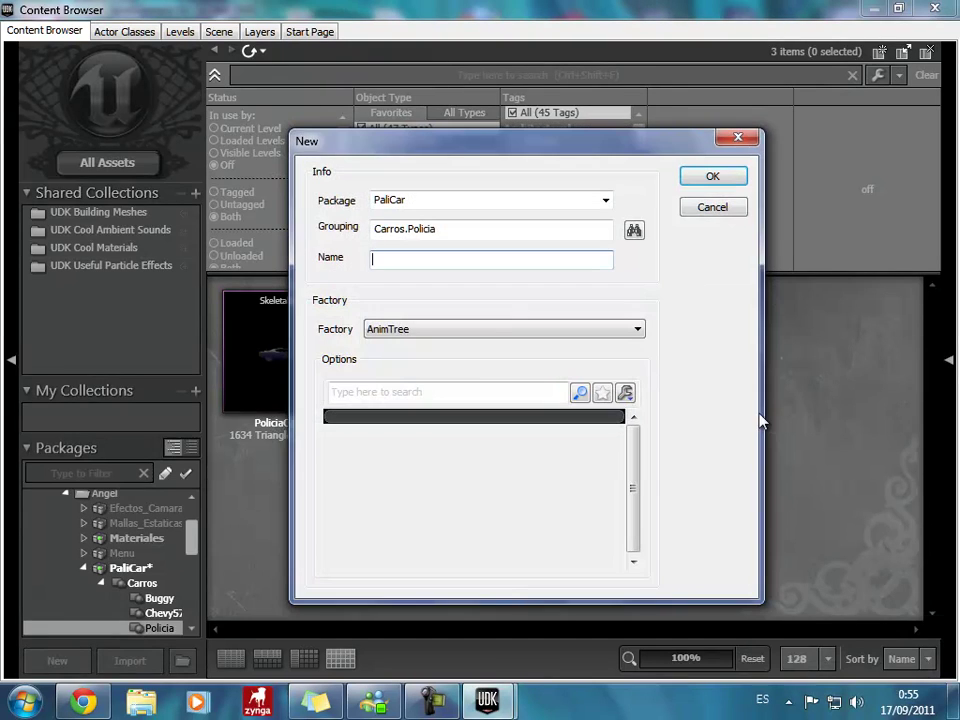
pyautogui.moveTo(525, 148); pyautogui.dragTo(690, 112)
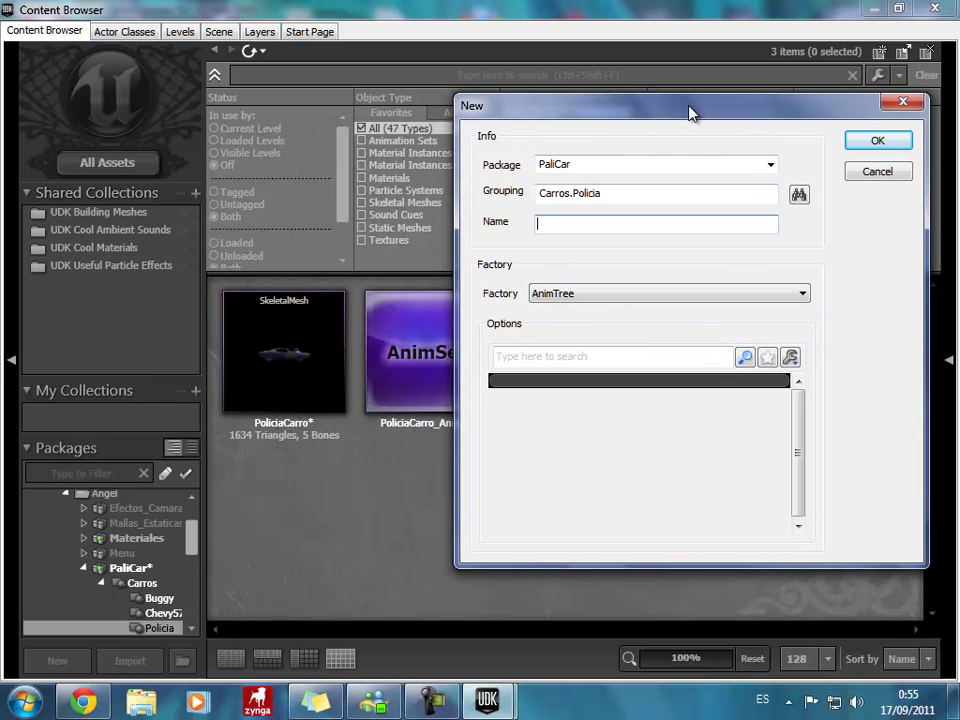
pyautogui.write('PoliciaCarro_Animtree')
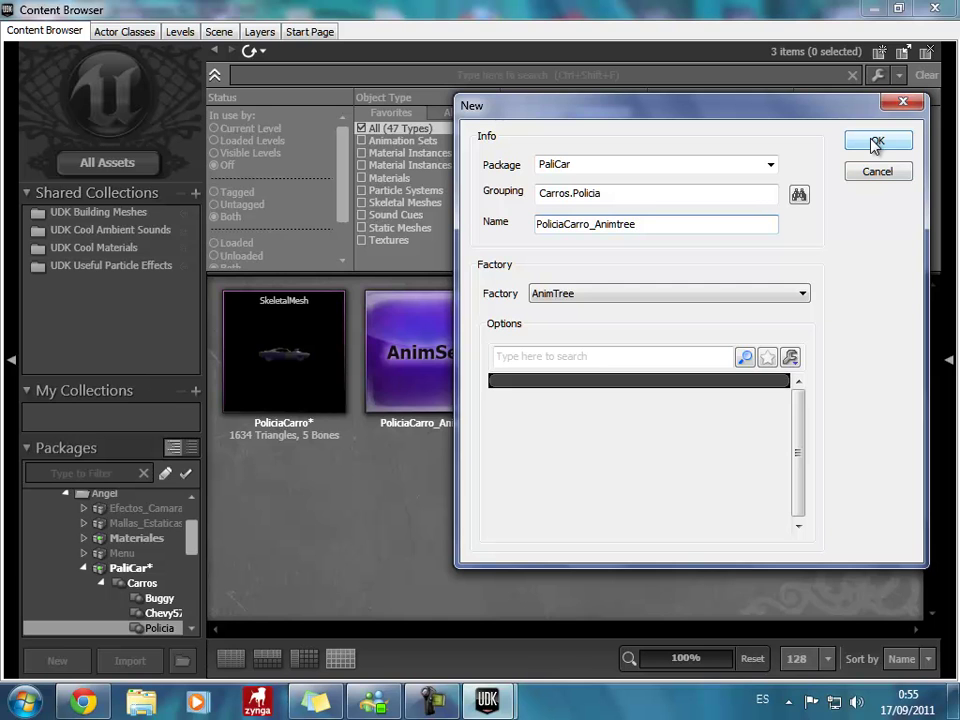
pyautogui.click(876, 144)
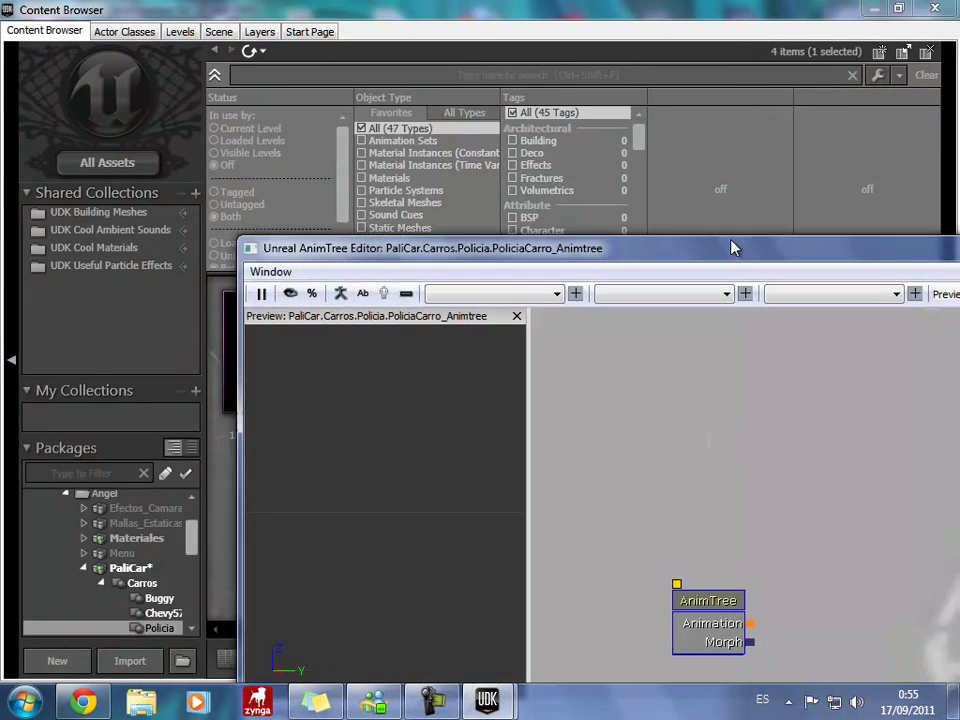
# Maximize the AnimTree Editor and select the PoliciaCarro skeletal mesh in the Content Browser.
pyautogui.moveTo(731, 247); pyautogui.dragTo(574, 8)
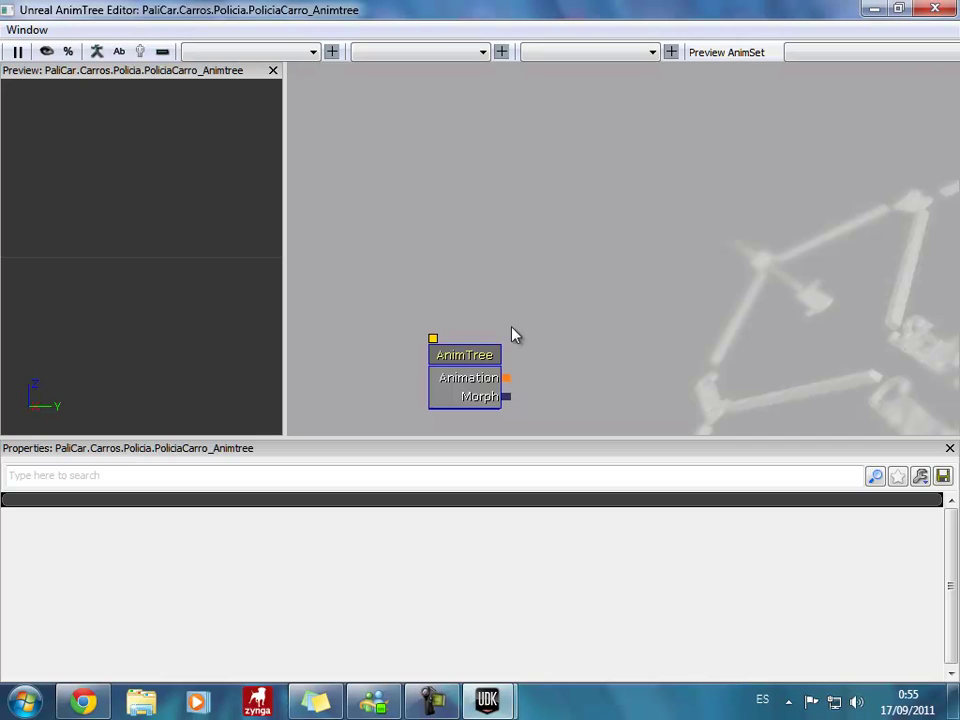
pyautogui.moveTo(604, 270); pyautogui.dragTo(609, 195)
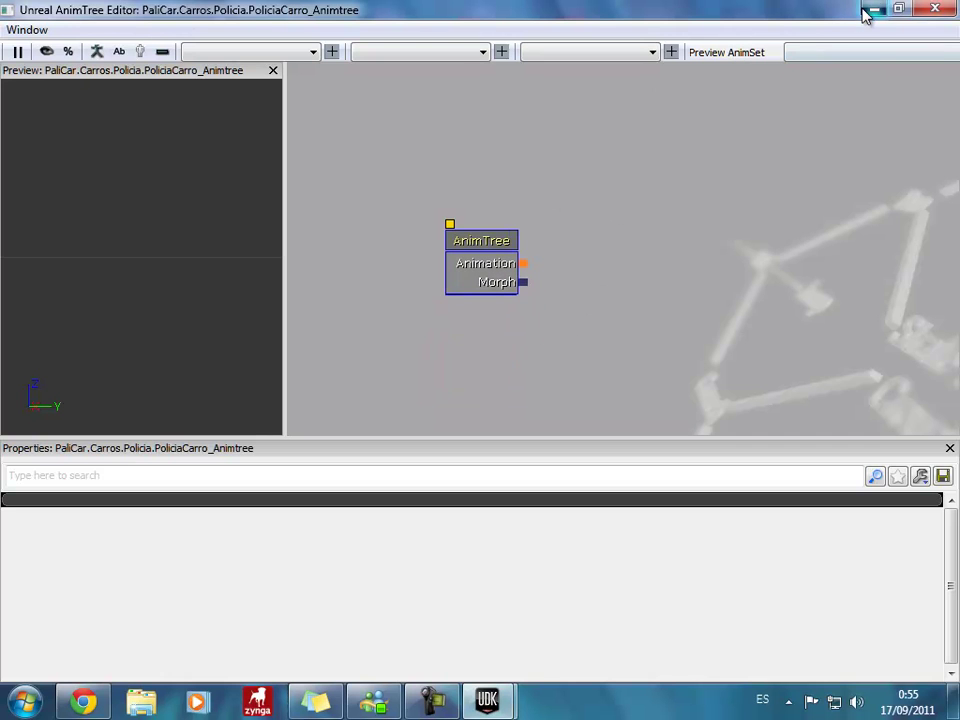
pyautogui.click(868, 11)
pyautogui.click(274, 368)
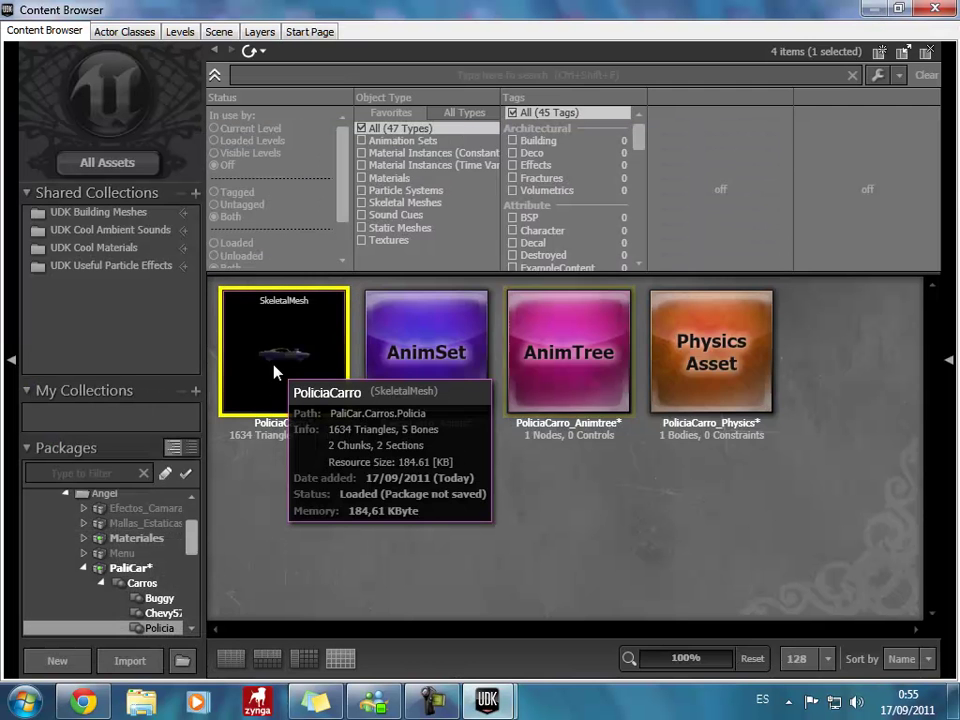
pyautogui.click(935, 9)
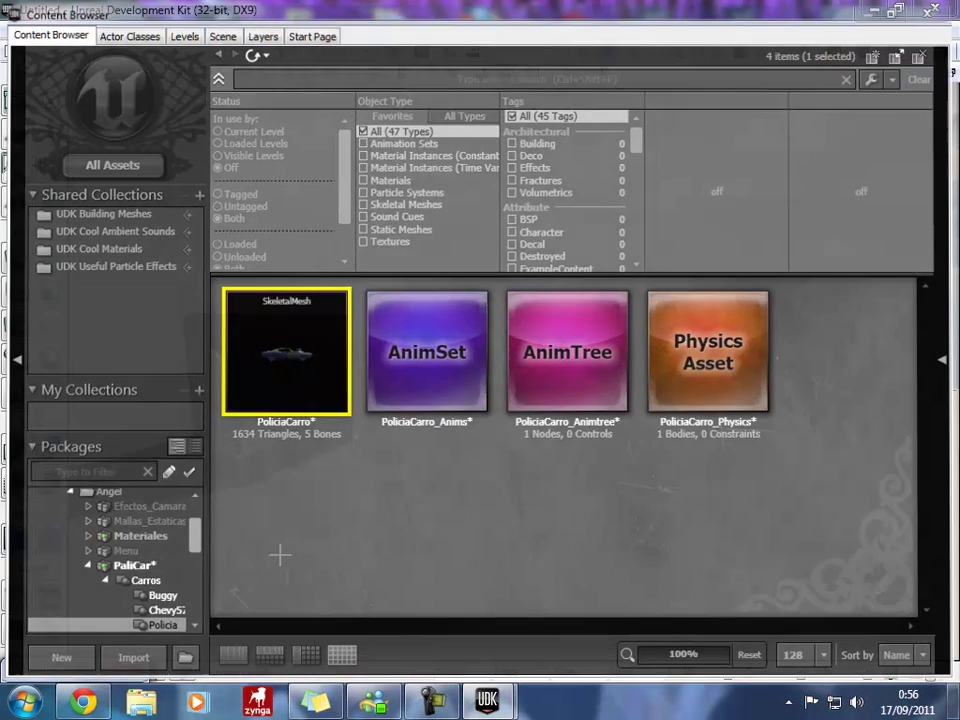
pyautogui.click(87, 668)
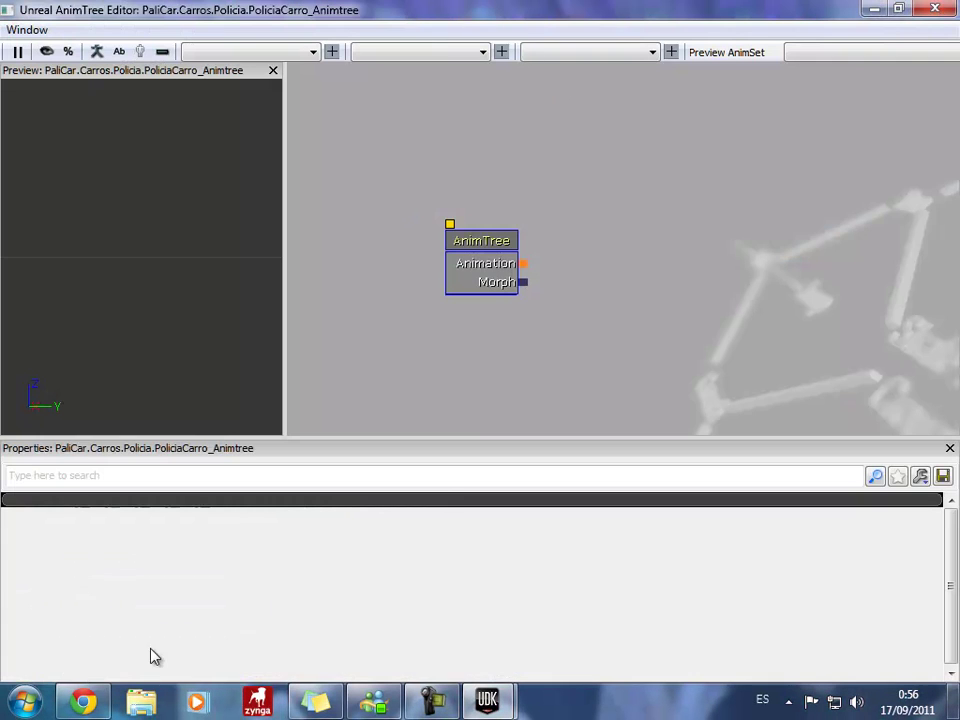
pyautogui.moveTo(546, 367); pyautogui.dragTo(558, 316)
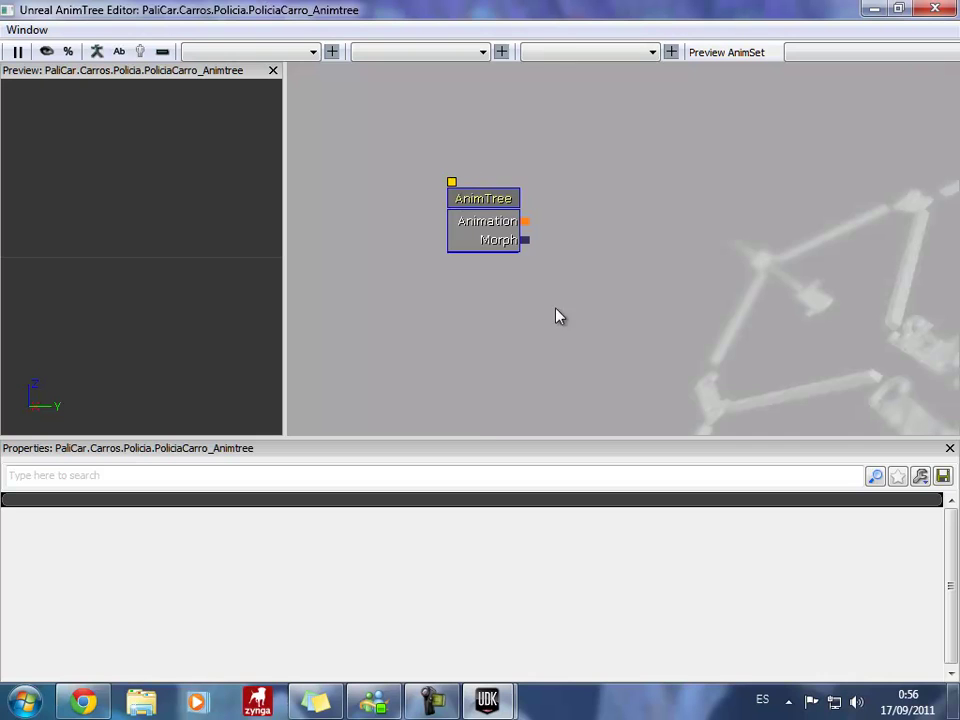
# On the root AnimTree node, add a Preview Mesh List entry and assign PoliciaCarro as Preview Skel Mesh.
pyautogui.click(508, 240)
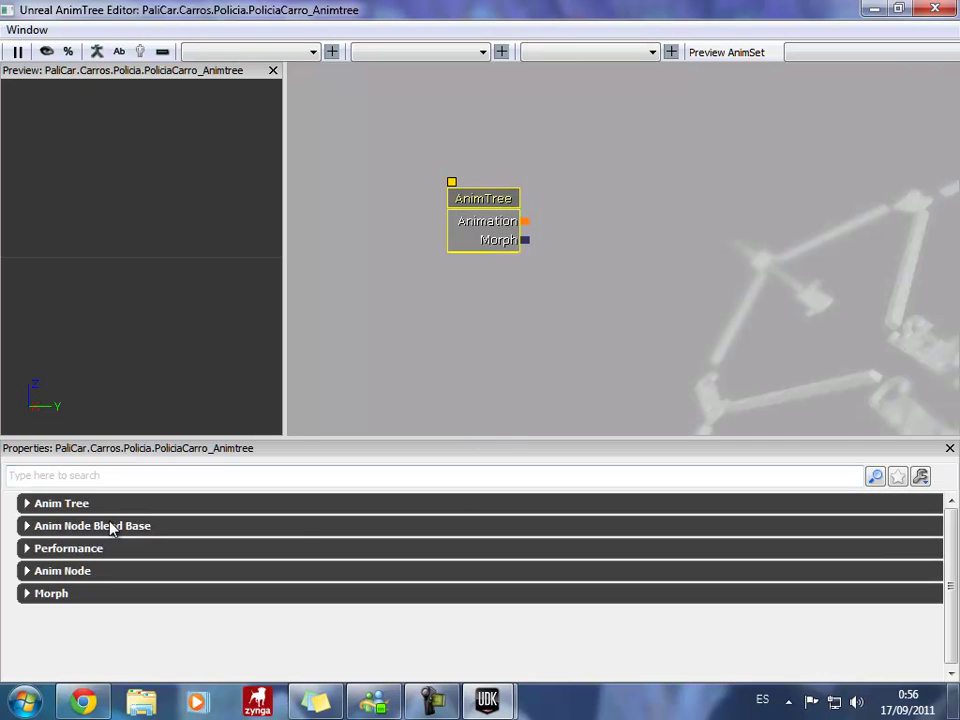
pyautogui.click(25, 505)
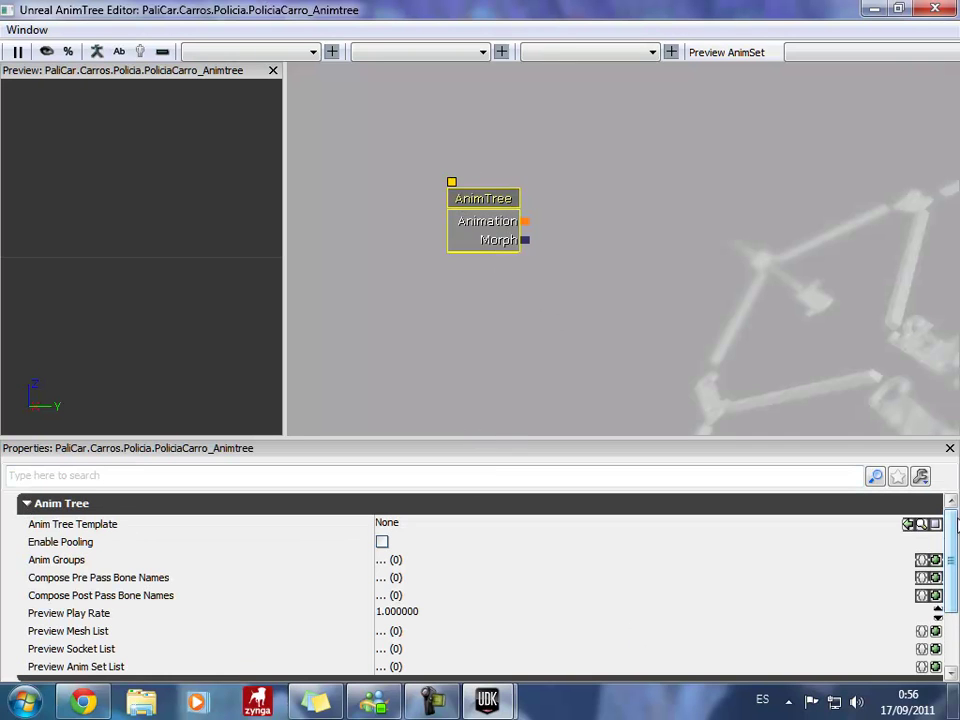
pyautogui.moveTo(955, 525); pyautogui.dragTo(951, 549)
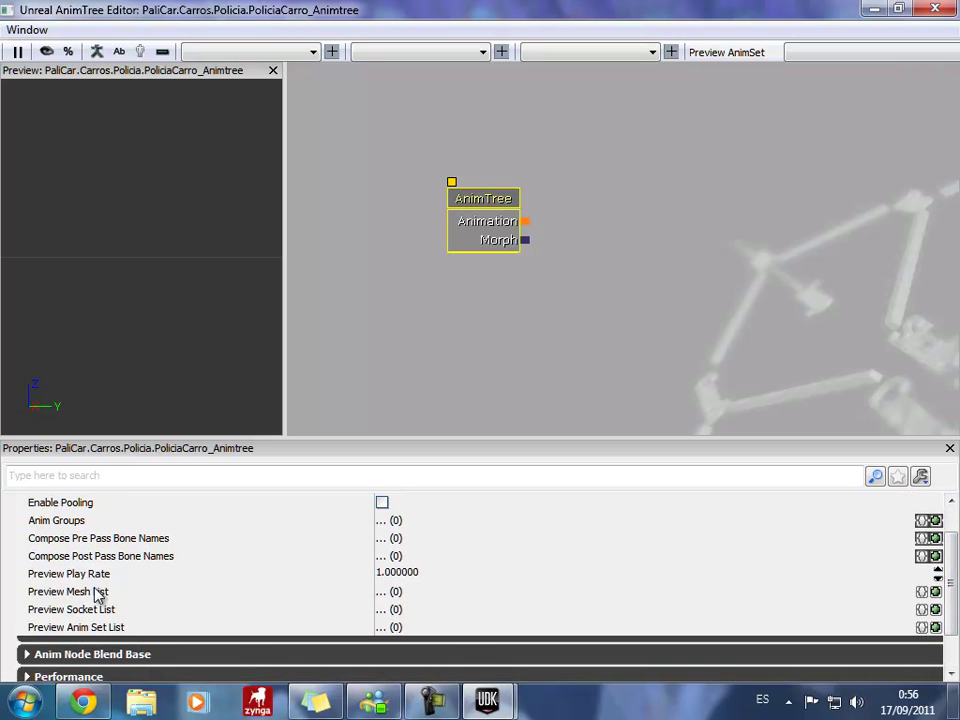
pyautogui.click(935, 591)
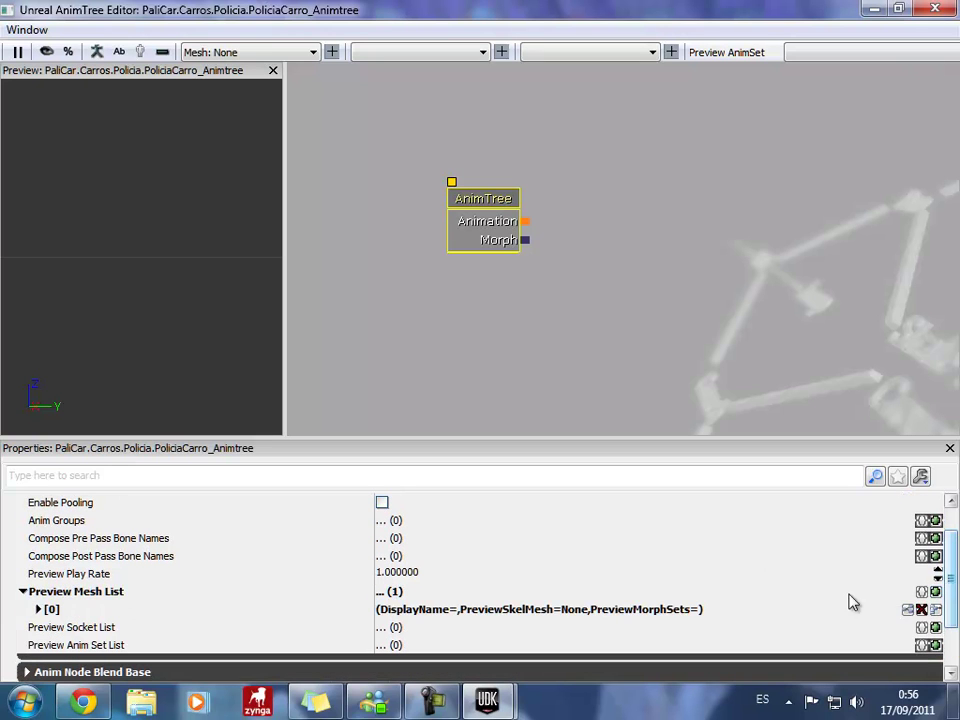
pyautogui.click(38, 609)
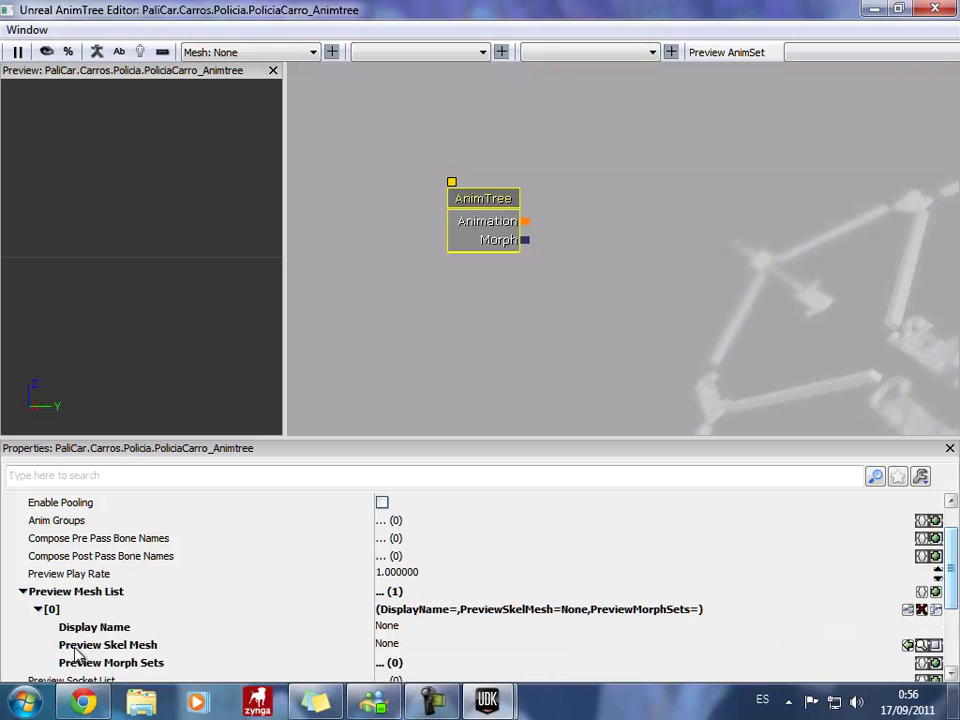
pyautogui.click(80, 628)
pyautogui.click(80, 650)
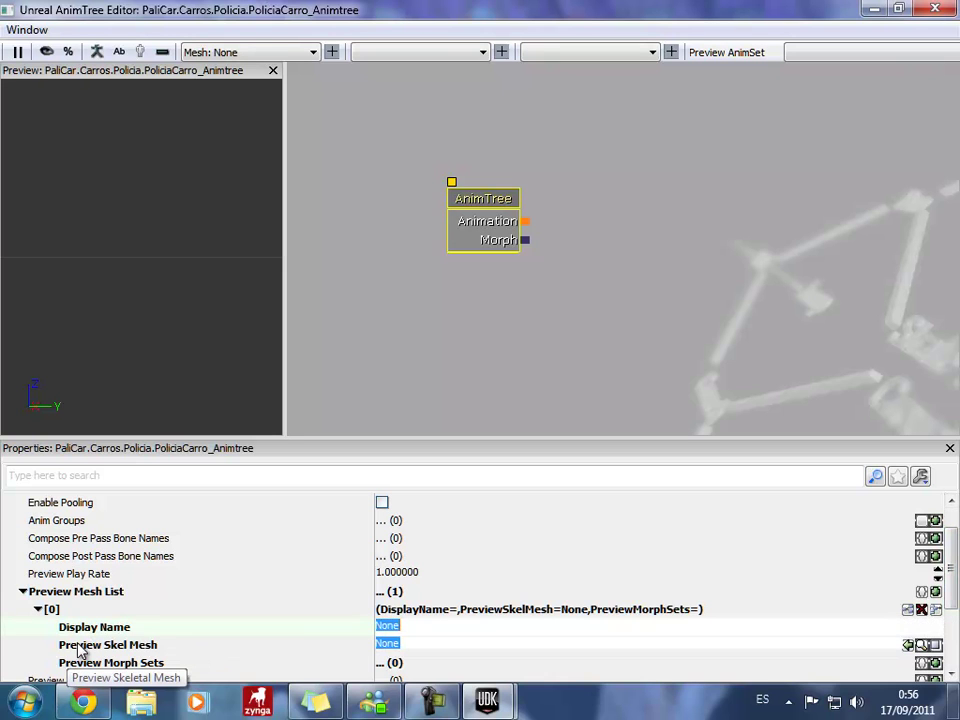
pyautogui.click(908, 645)
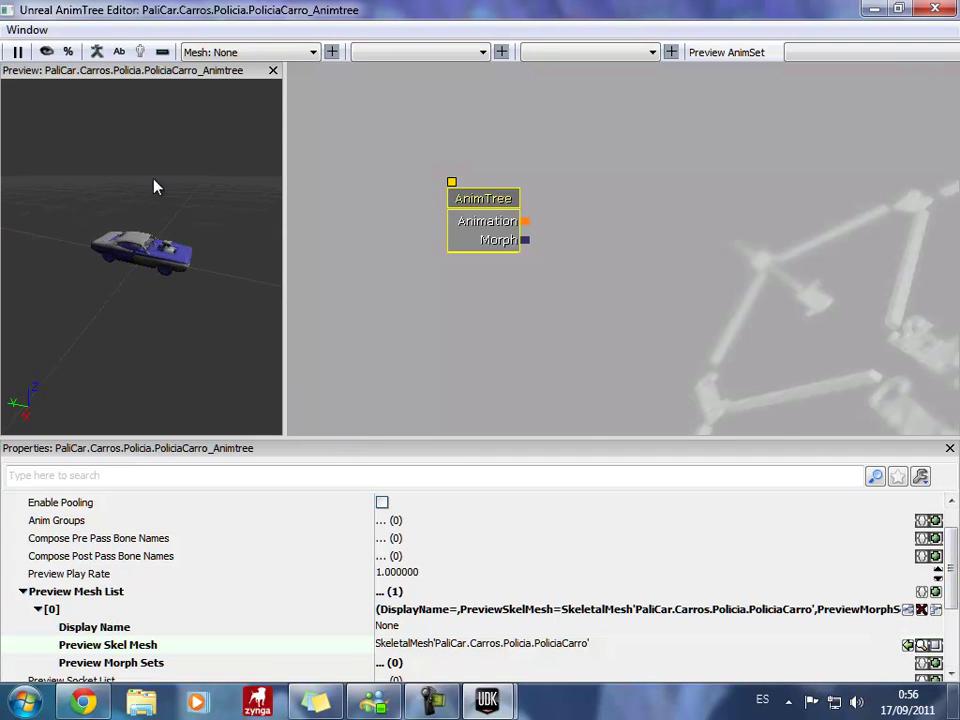
# Add SkelControl chains for the BR_T_D and BR_D_I wheel bones to the AnimTree node.
pyautogui.rightClick(479, 206)
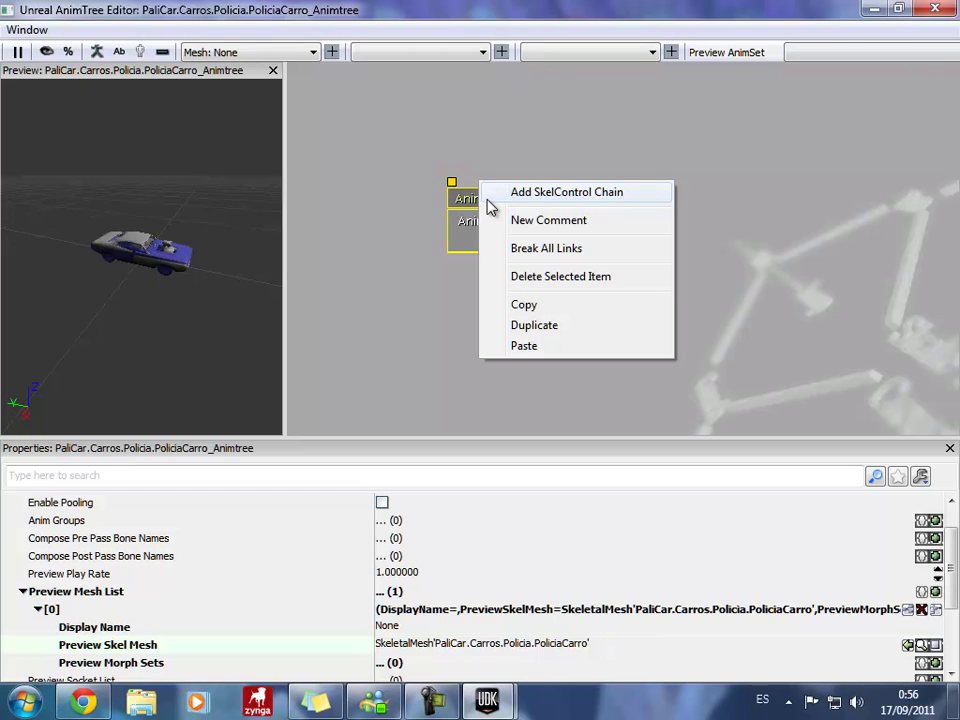
pyautogui.click(513, 194)
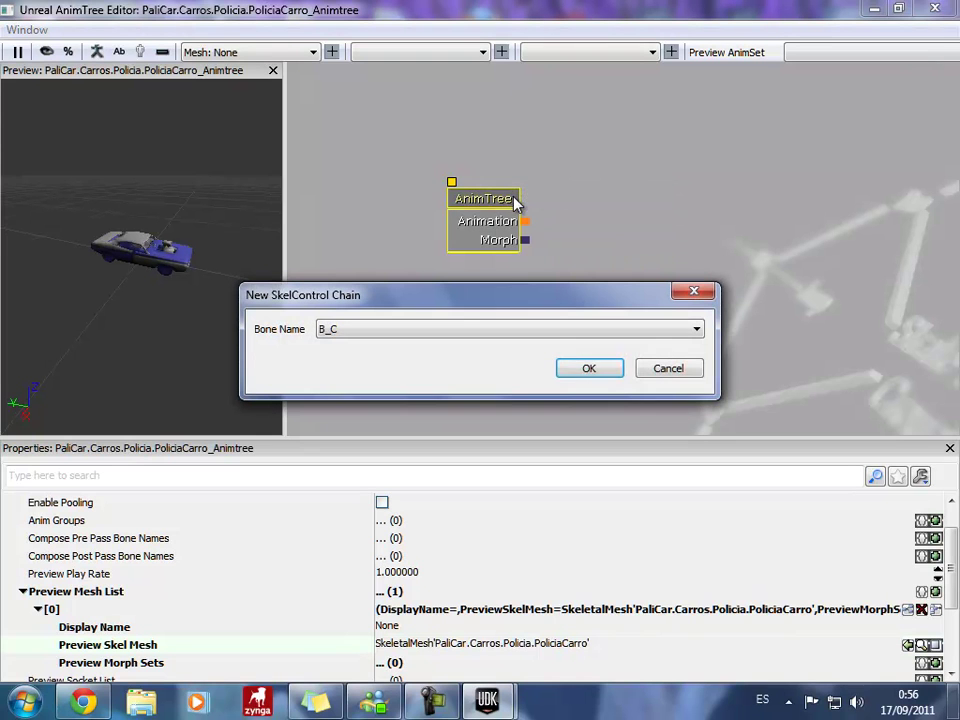
pyautogui.click(463, 333)
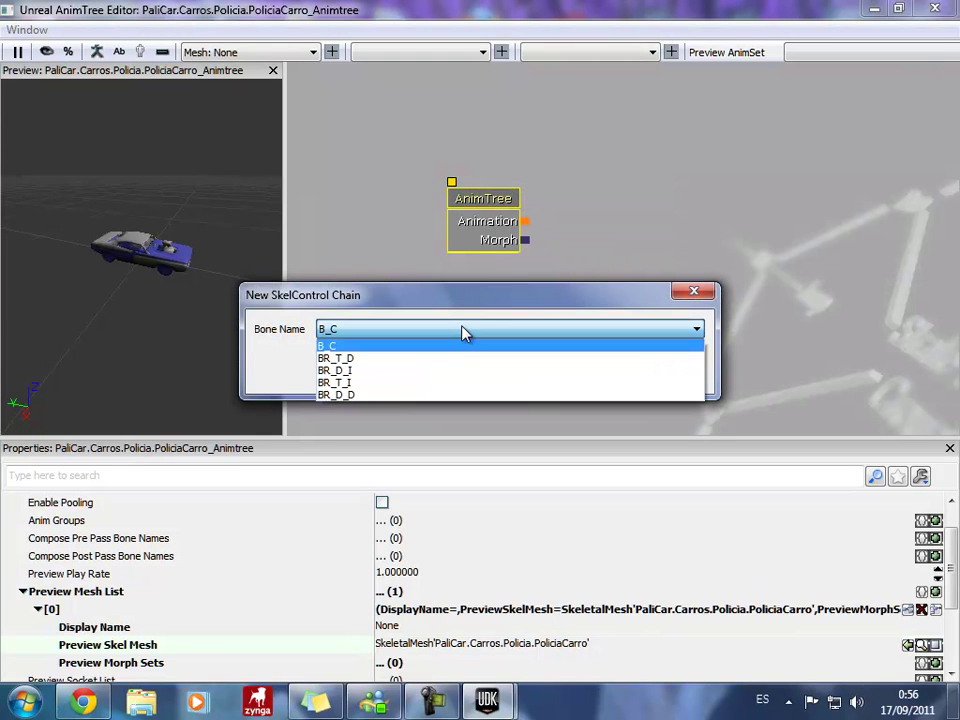
pyautogui.click(450, 358)
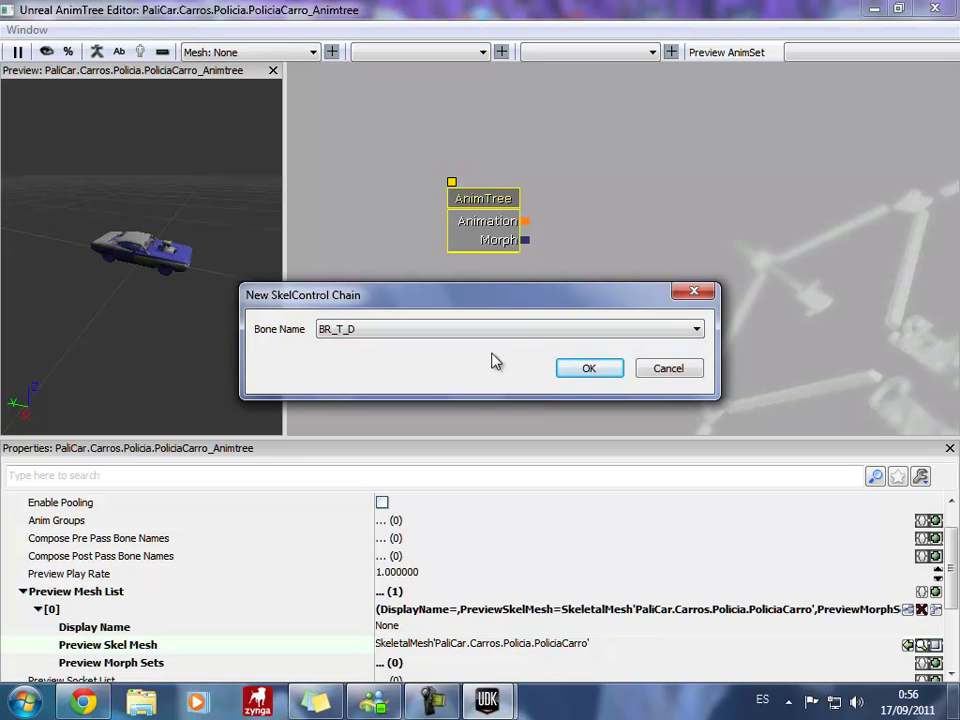
pyautogui.click(577, 371)
pyautogui.rightClick(505, 200)
pyautogui.click(522, 214)
pyautogui.click(448, 333)
pyautogui.click(442, 355)
pyautogui.click(560, 370)
# Add two more SkelControl chains for the BR_T_I and BR_D_D wheel bones.
pyautogui.rightClick(530, 253)
pyautogui.click(541, 266)
pyautogui.click(490, 333)
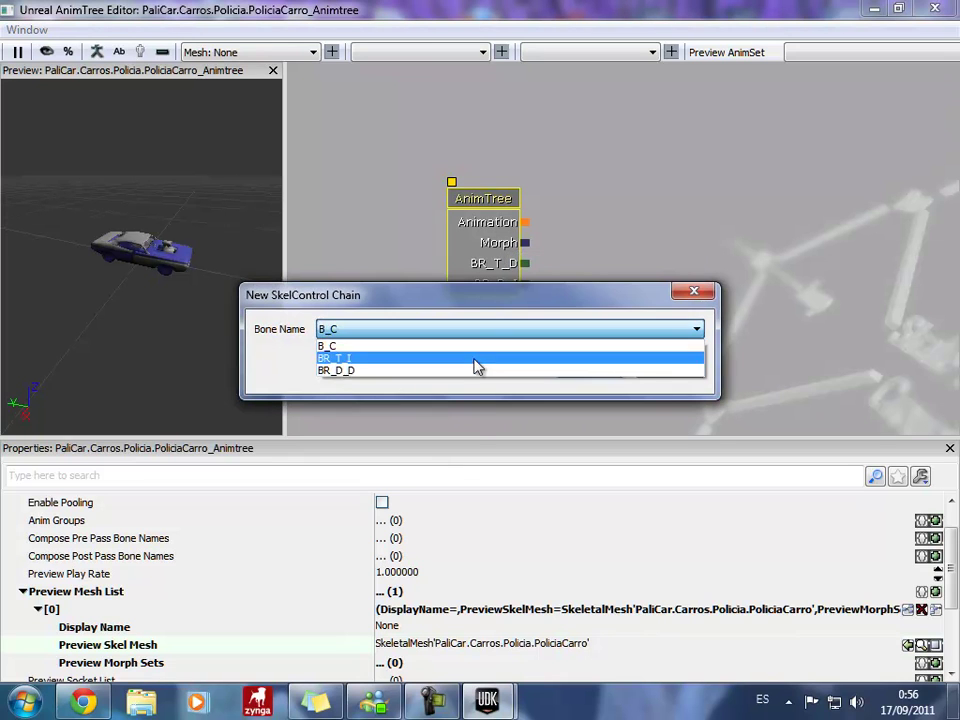
pyautogui.click(477, 357)
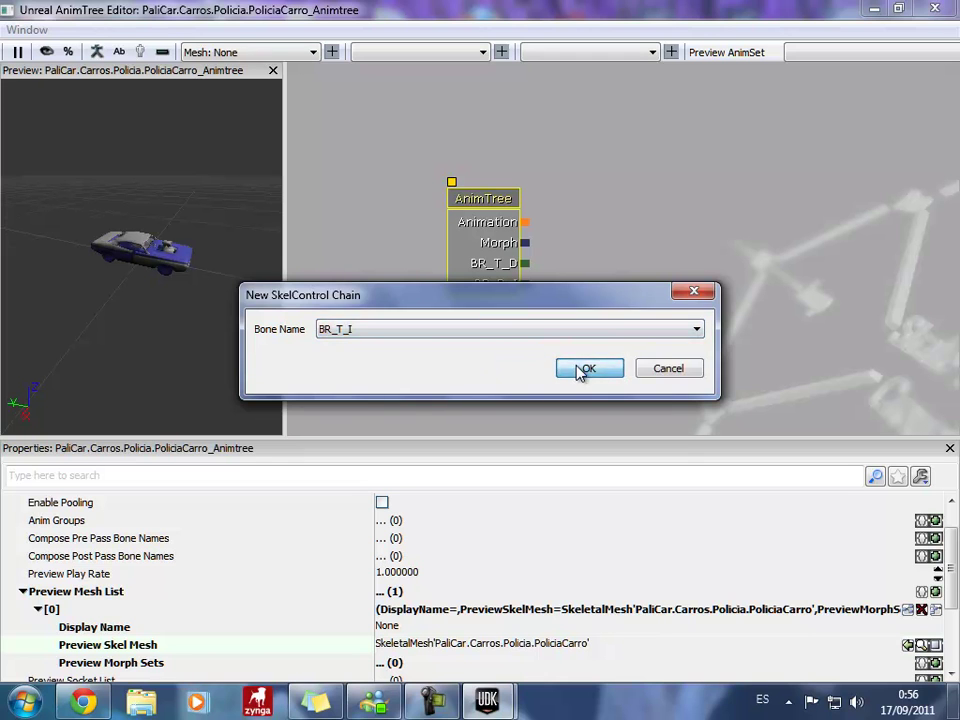
pyautogui.click(583, 368)
pyautogui.rightClick(489, 296)
pyautogui.click(525, 280)
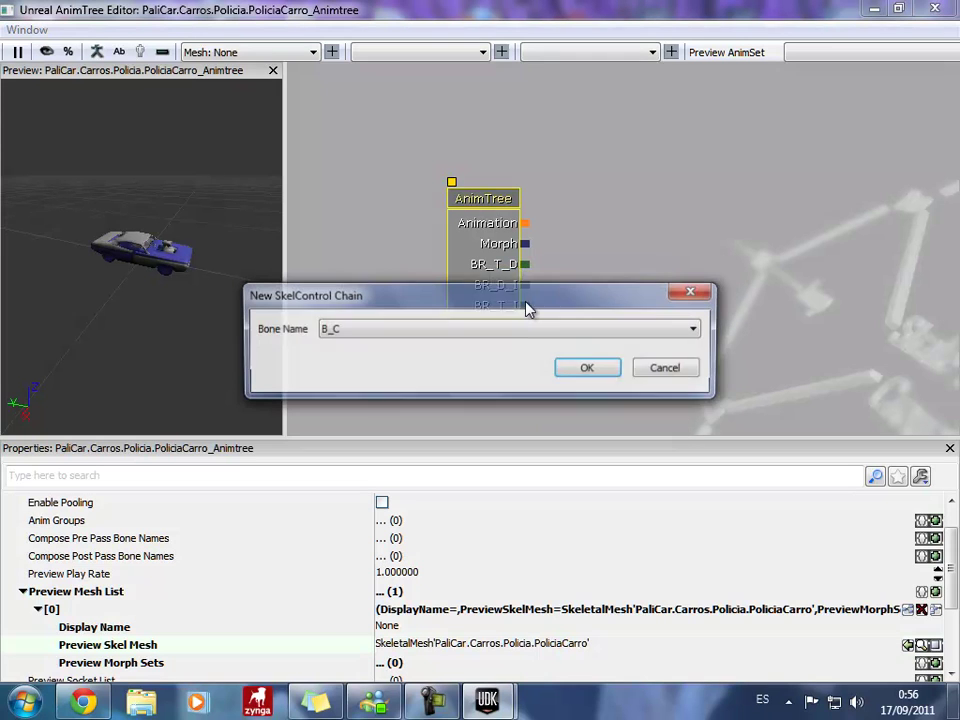
pyautogui.click(523, 331)
pyautogui.click(492, 358)
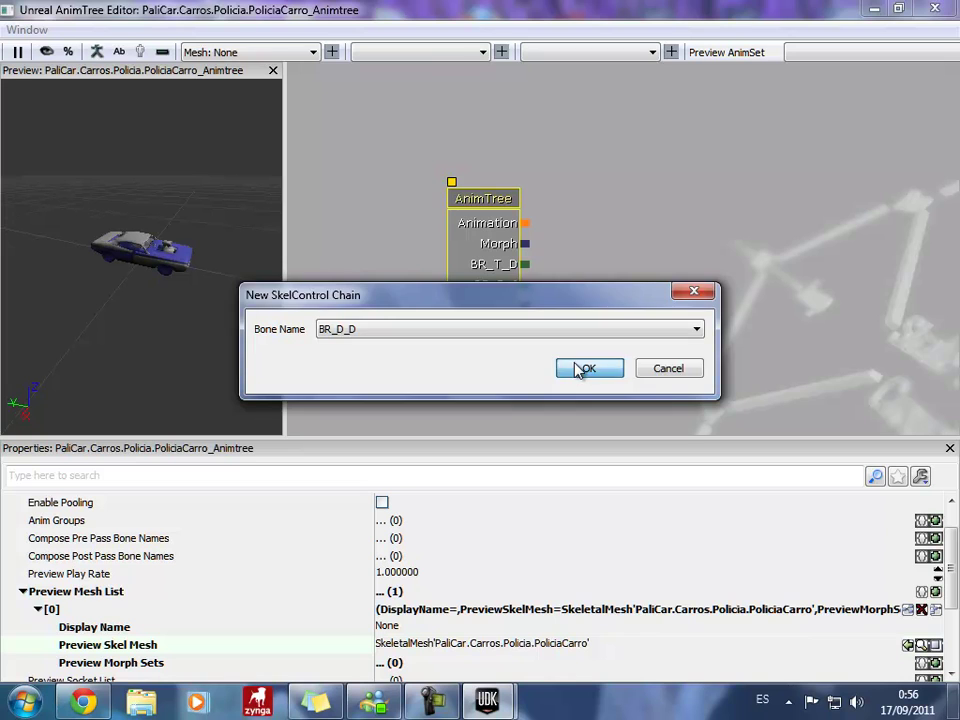
pyautogui.click(580, 368)
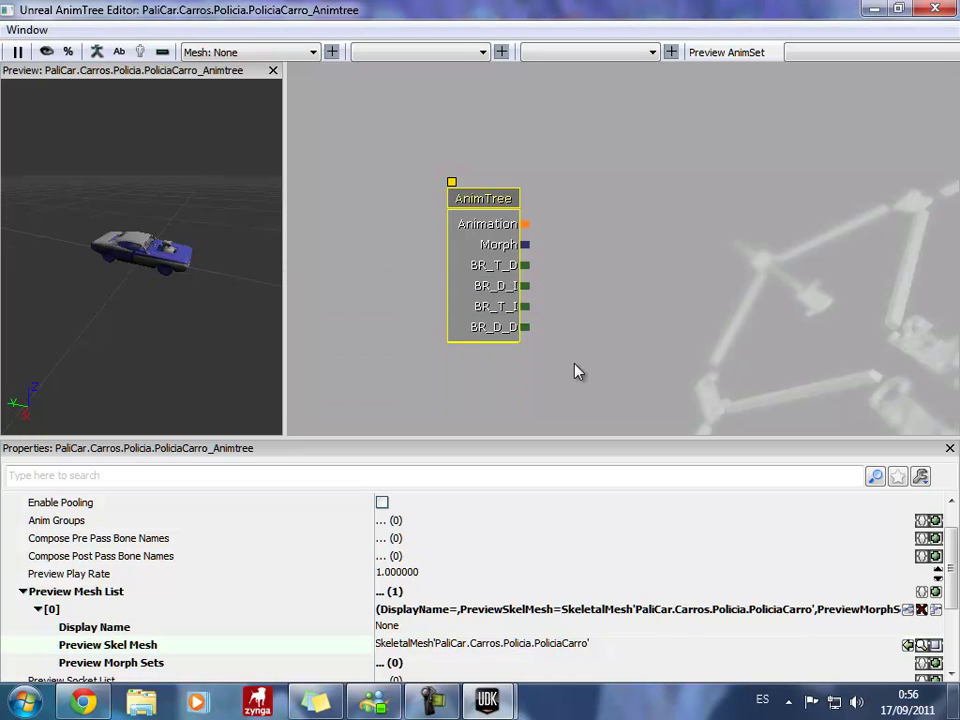
pyautogui.moveTo(587, 298)
pyautogui.mouseDown()
pyautogui.moveTo(530, 320)
pyautogui.moveTo(587, 277)
pyautogui.mouseUp()
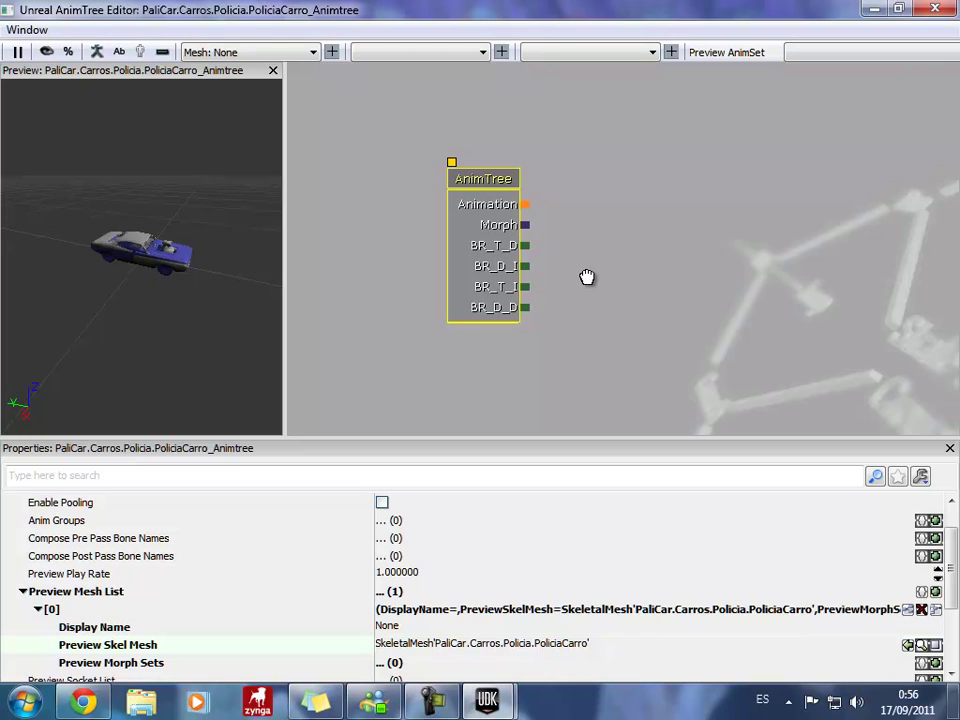
pyautogui.moveTo(587, 277); pyautogui.dragTo(597, 301)
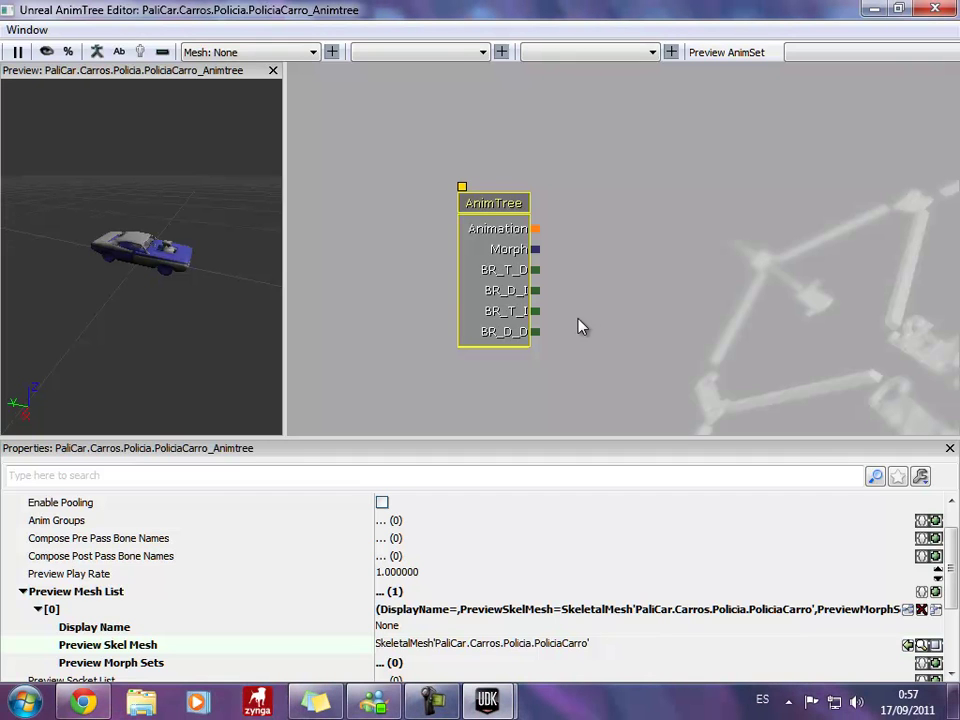
pyautogui.moveTo(577, 326); pyautogui.dragTo(536, 314)
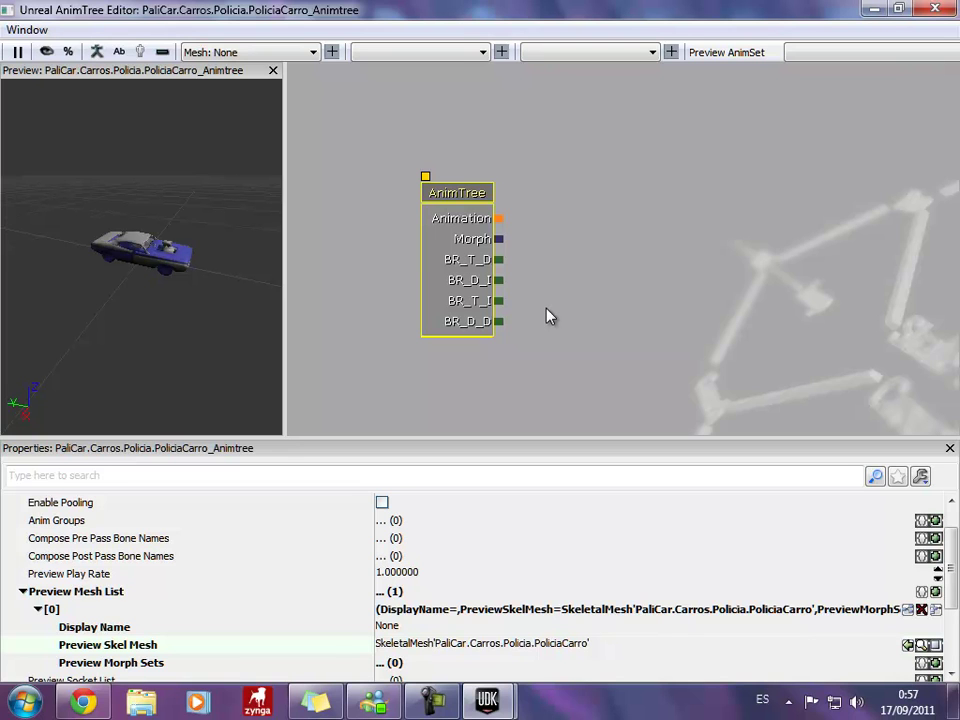
pyautogui.moveTo(549, 314); pyautogui.dragTo(529, 296)
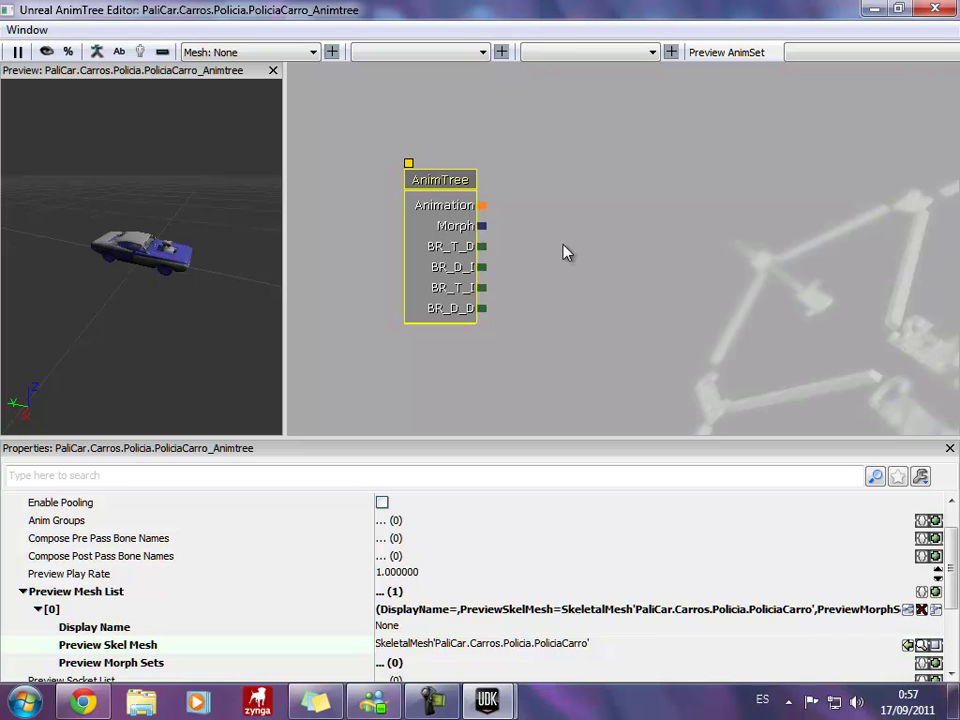
# Add a SkelControlWheel node from New Skeletal Control > Single Bone on the empty canvas.
pyautogui.rightClick(565, 253)
pyautogui.click(462, 258)
pyautogui.rightClick(584, 251)
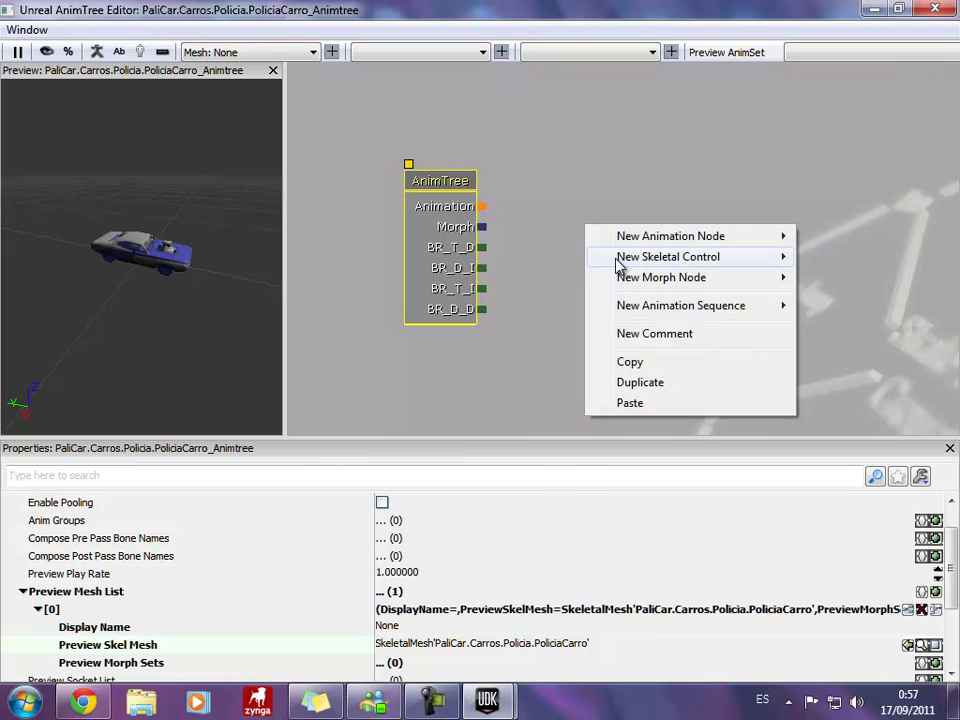
pyautogui.moveTo(619, 266)
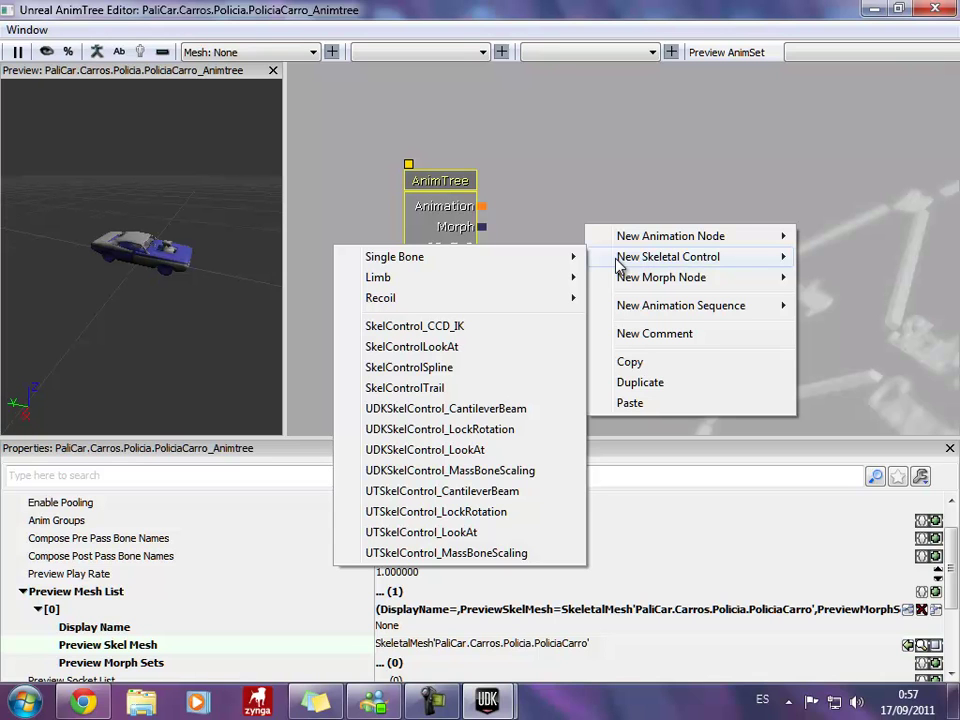
pyautogui.moveTo(572, 258)
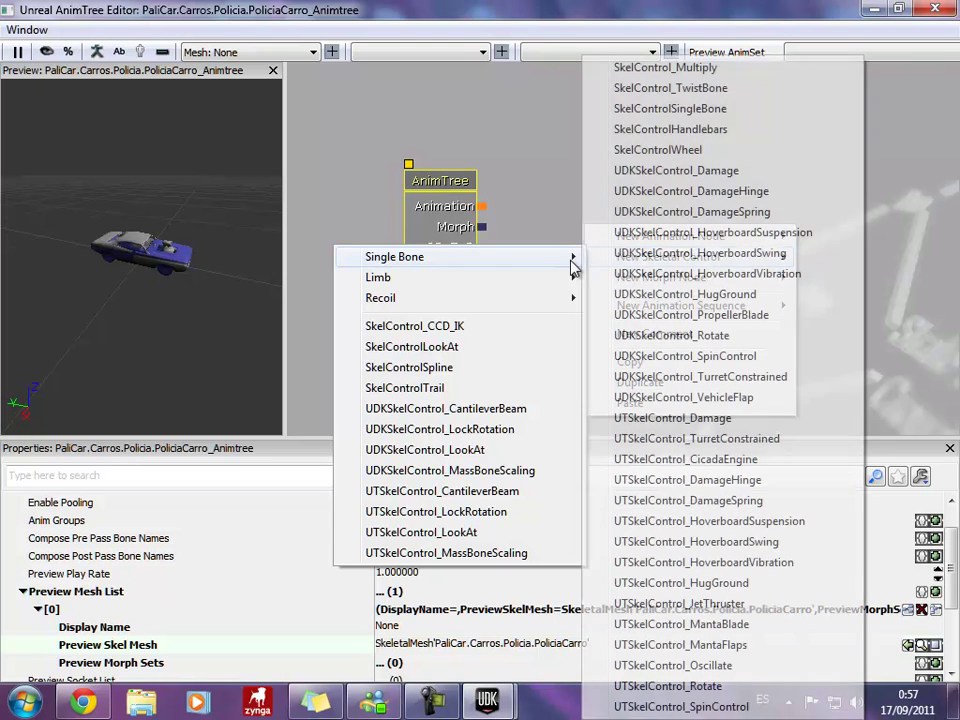
pyautogui.click(518, 203)
pyautogui.rightClick(579, 253)
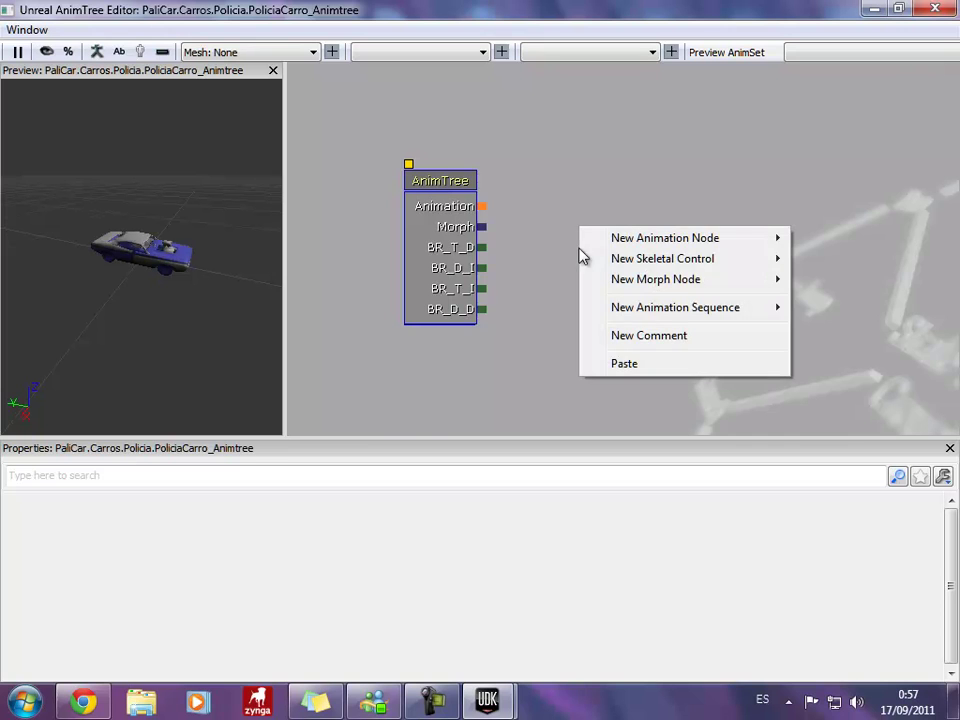
pyautogui.moveTo(615, 262)
pyautogui.moveTo(541, 261)
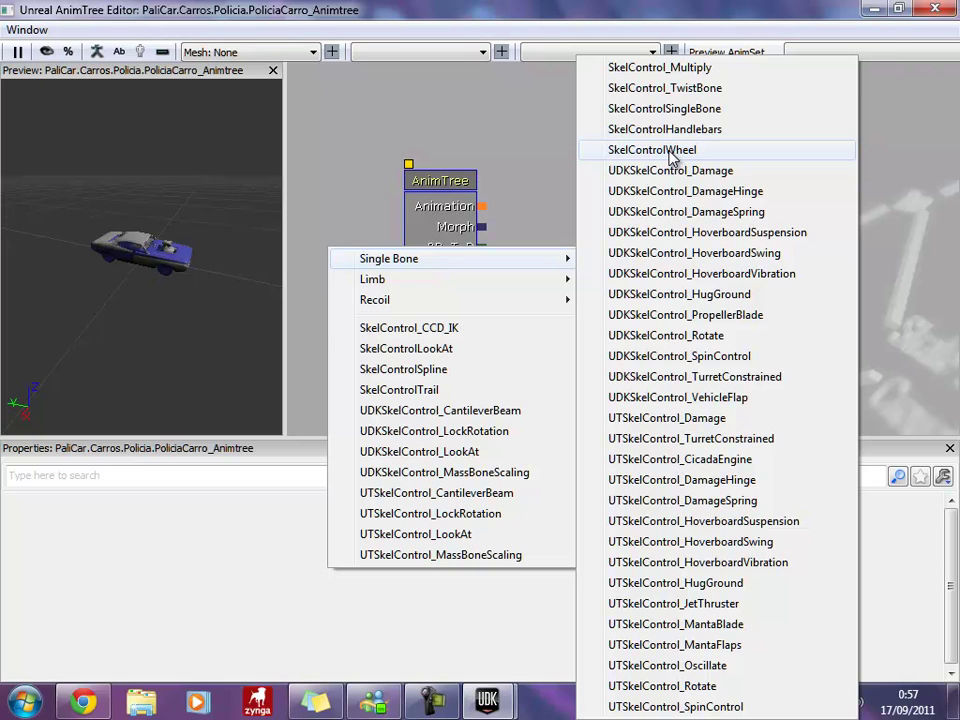
pyautogui.click(671, 158)
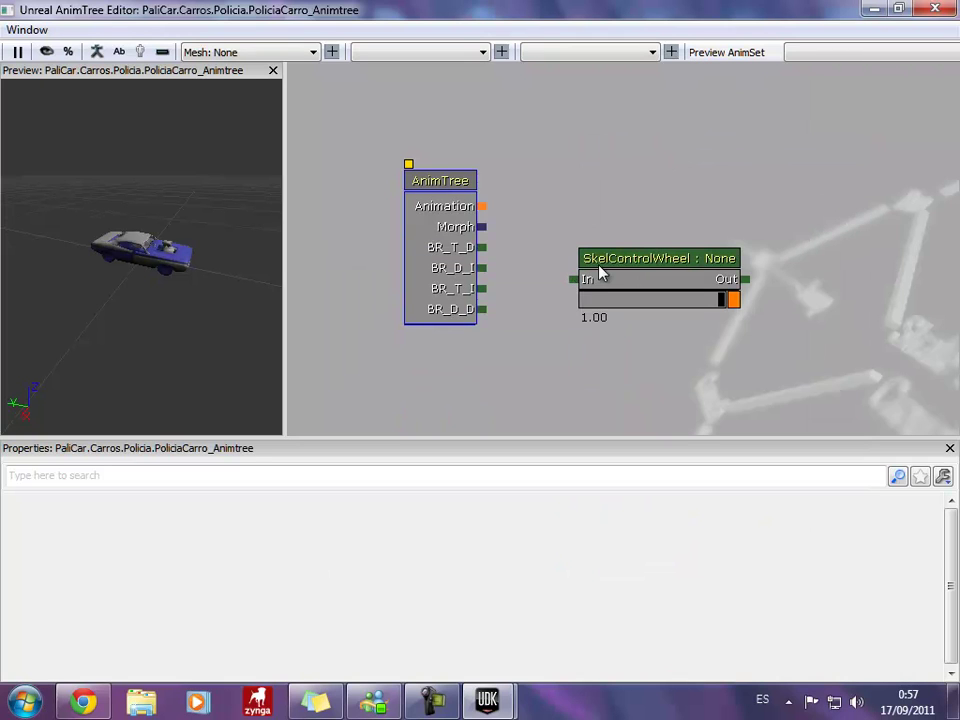
# Duplicate the SkelControlWheel node three times with Ctrl+W.
pyautogui.click(599, 272)
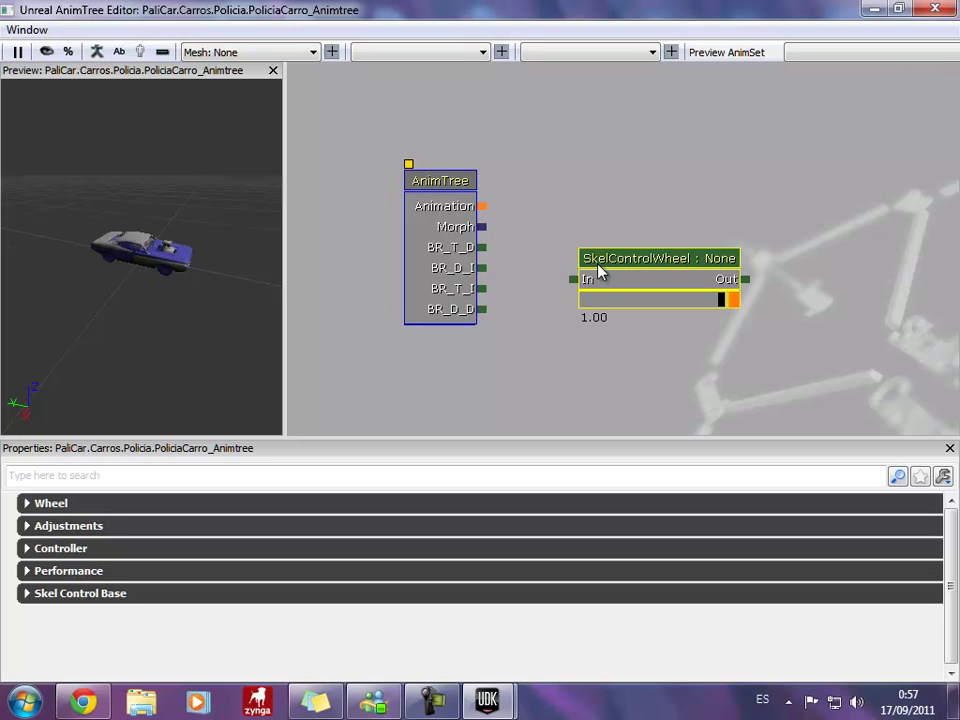
pyautogui.hotkey('ctrl', 'w')
pyautogui.hotkey('ctrl', 'w')
pyautogui.hotkey('ctrl', 'w')
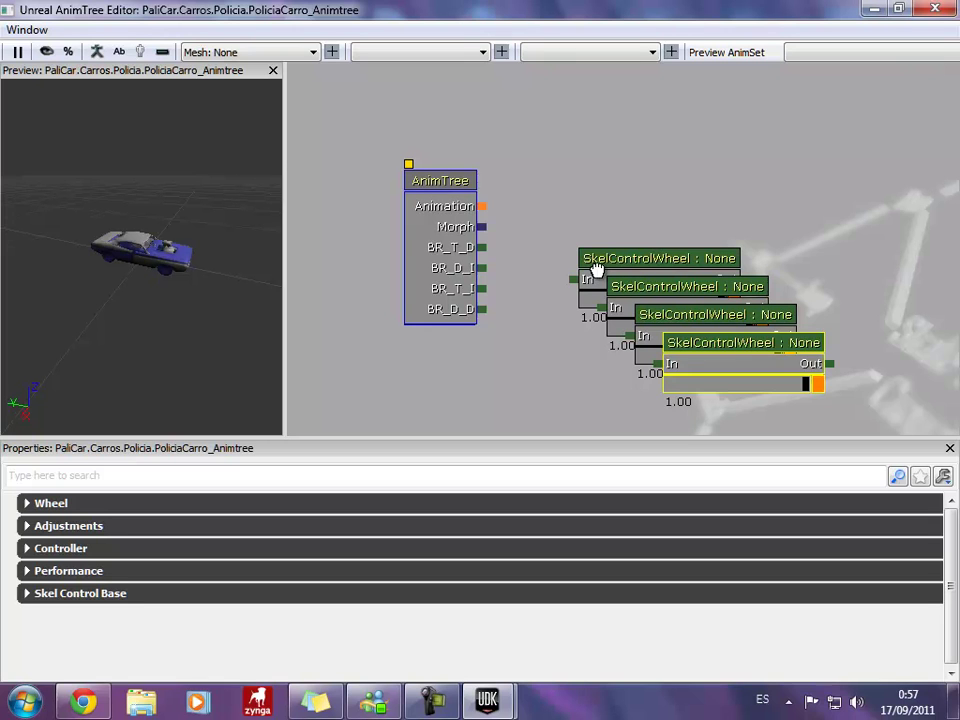
pyautogui.click(599, 271)
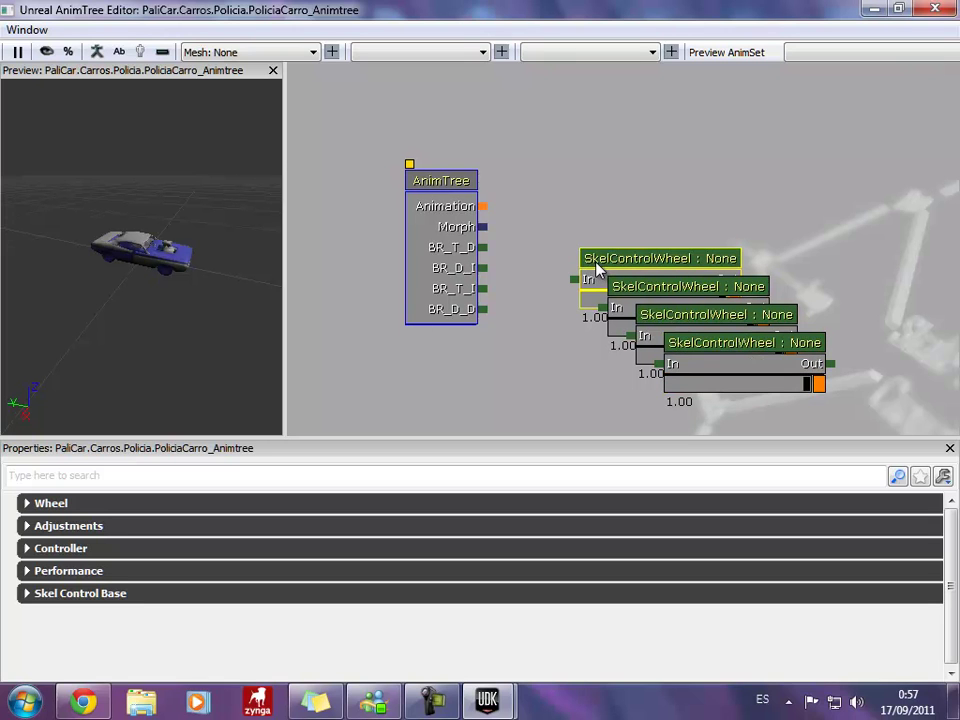
# Drag the four SkelControlWheel nodes into a stacked column to the right of the AnimTree node.
pyautogui.moveTo(594, 272); pyautogui.dragTo(574, 199)
pyautogui.click(628, 300)
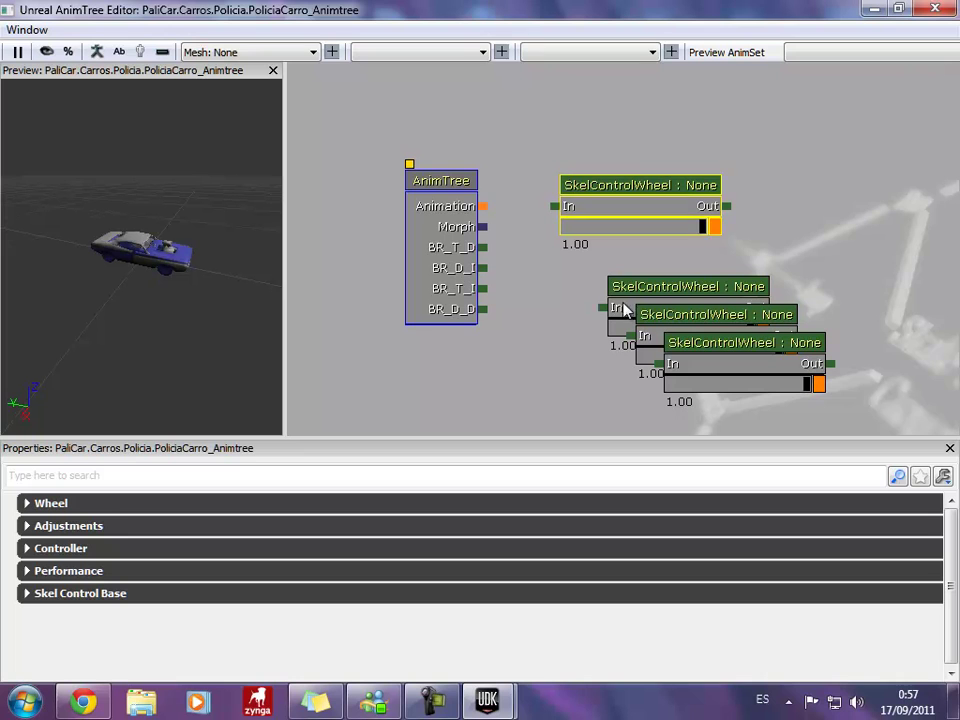
pyautogui.moveTo(628, 290); pyautogui.dragTo(594, 268)
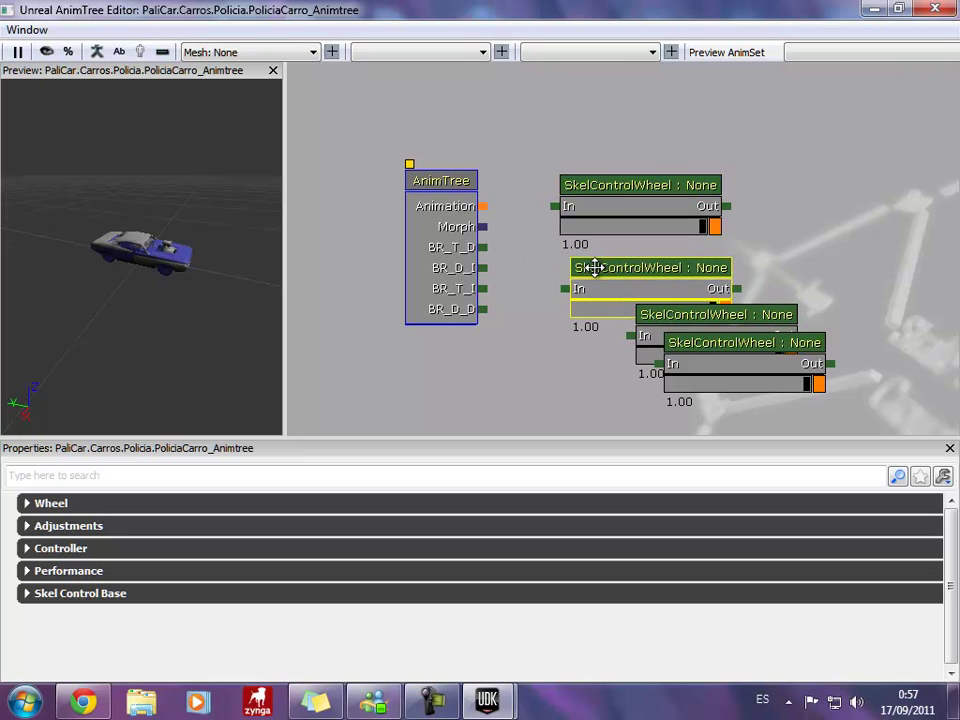
pyautogui.click(690, 349)
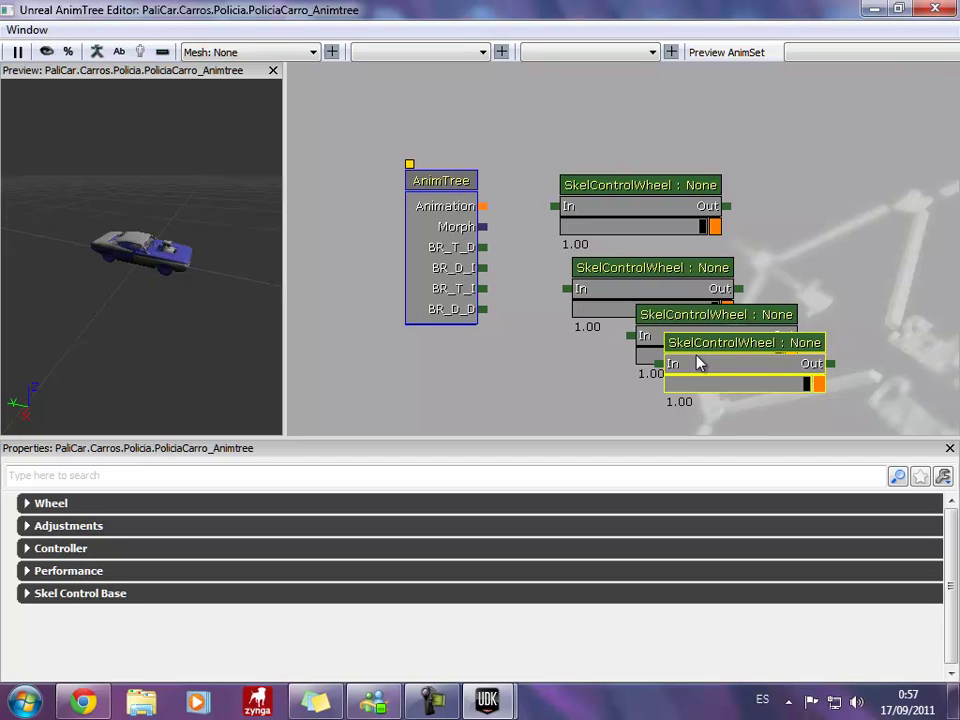
pyautogui.moveTo(699, 364); pyautogui.dragTo(619, 420)
pyautogui.moveTo(679, 320)
pyautogui.mouseDown()
pyautogui.moveTo(611, 343)
pyautogui.moveTo(612, 352)
pyautogui.mouseUp()
pyautogui.moveTo(609, 401); pyautogui.dragTo(602, 283)
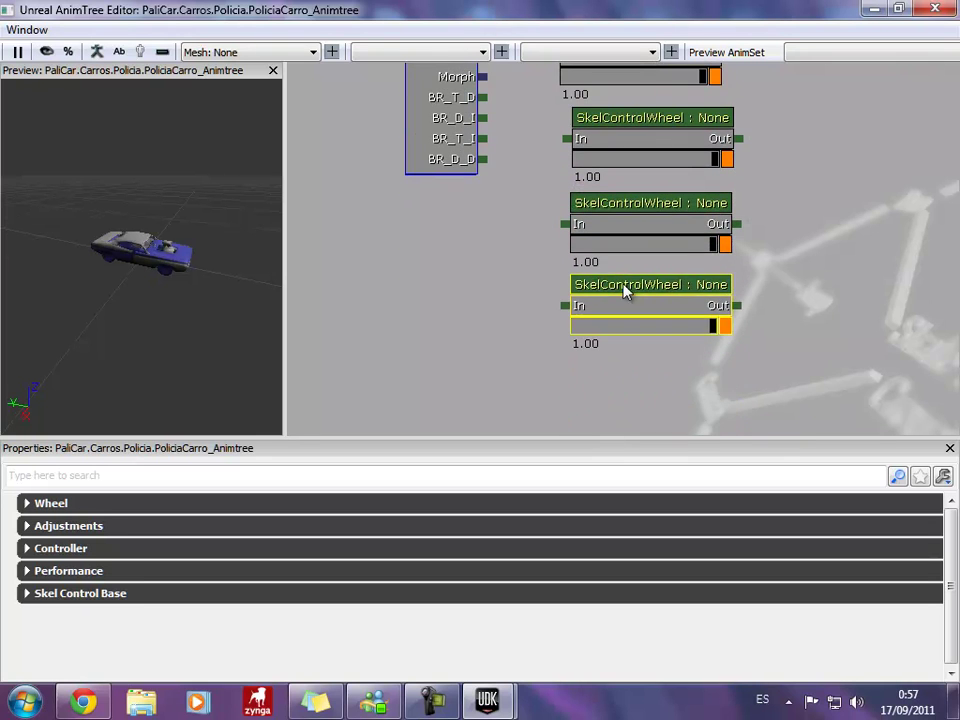
pyautogui.moveTo(768, 235); pyautogui.dragTo(852, 394)
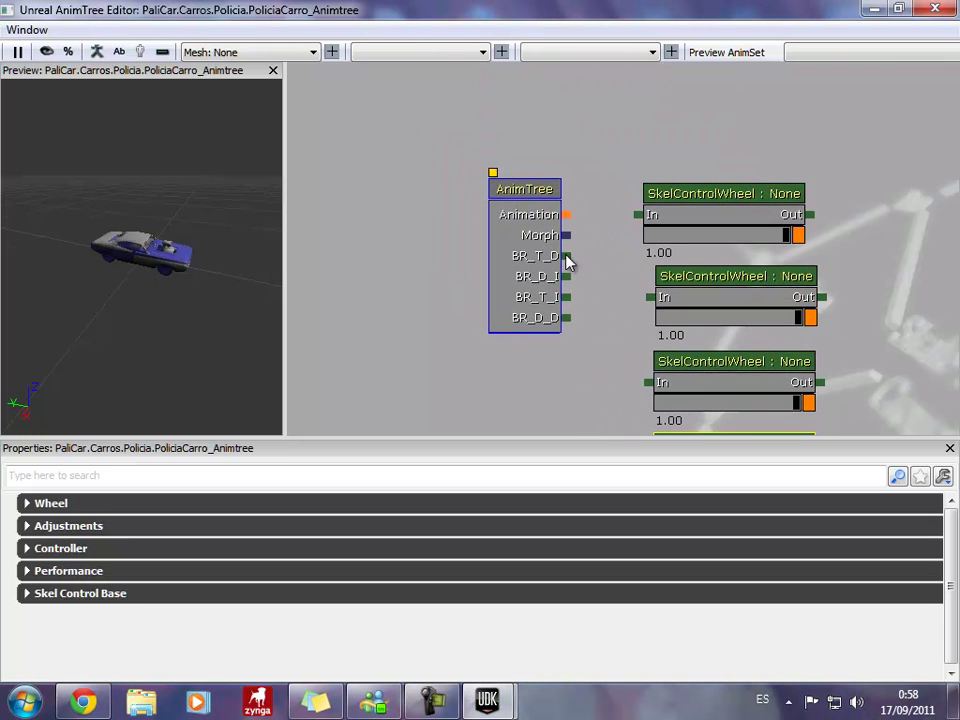
# Wire the BR_T_D, BR_D_I, BR_T_I and BR_D_D outputs to SkelControlWheel nodes one through four.
pyautogui.moveTo(565, 256); pyautogui.dragTo(607, 235)
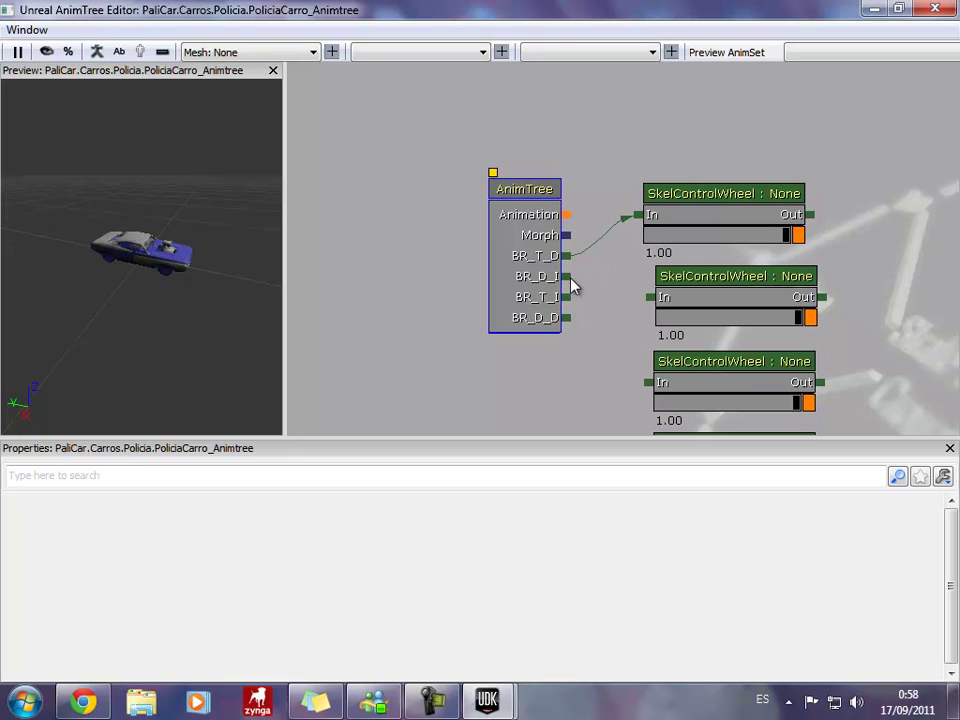
pyautogui.moveTo(632, 298); pyautogui.dragTo(648, 304)
pyautogui.moveTo(573, 303)
pyautogui.mouseDown()
pyautogui.moveTo(650, 386)
pyautogui.moveTo(554, 277)
pyautogui.mouseUp()
pyautogui.moveTo(516, 202); pyautogui.dragTo(598, 350)
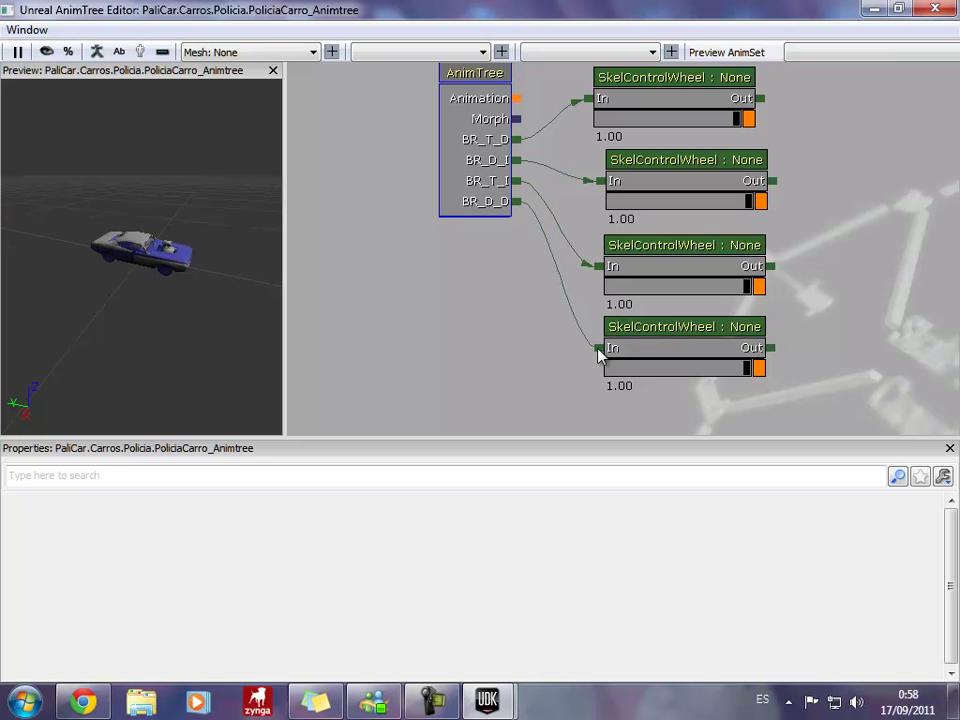
pyautogui.moveTo(857, 232); pyautogui.dragTo(853, 326)
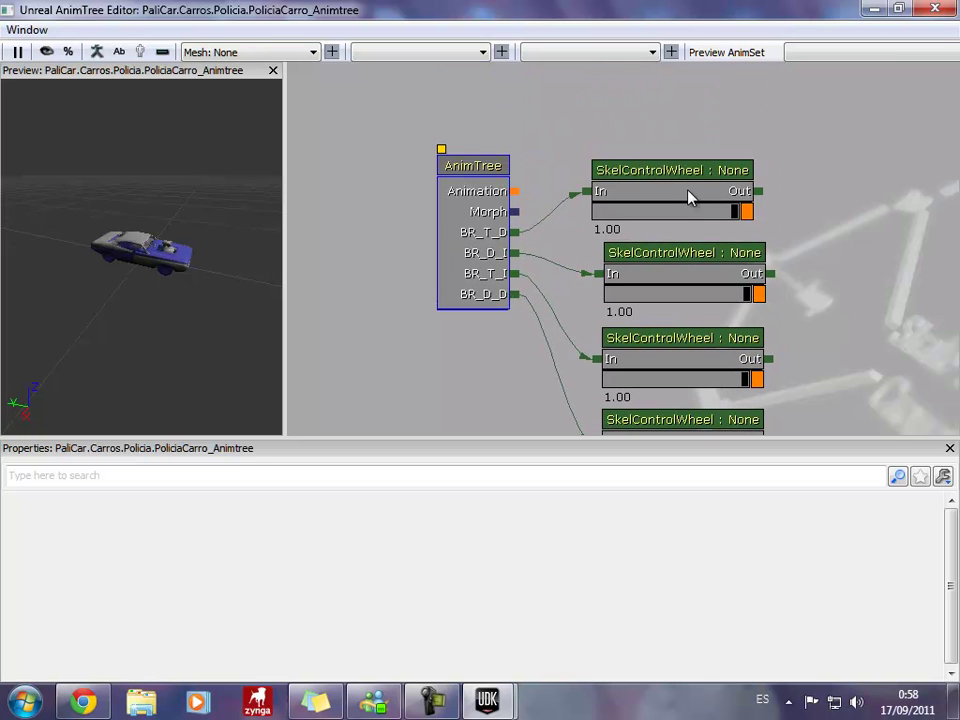
pyautogui.click(688, 197)
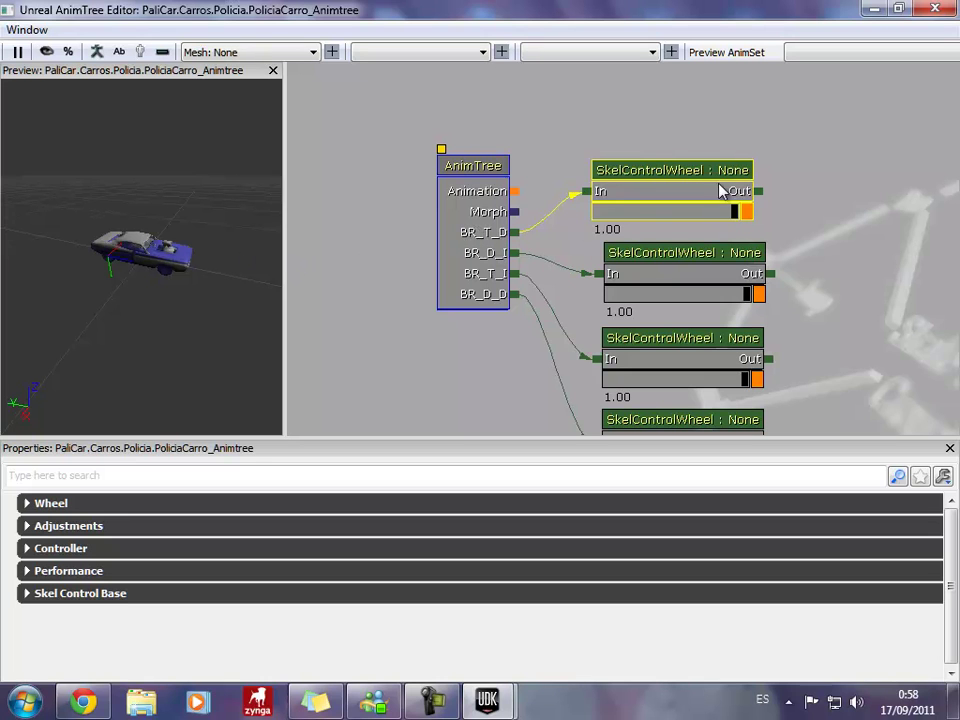
# Expand the first SkelControlWheel node's Wheel, Adjustments and Controller properties, then start editing its Control Name.
pyautogui.click(32, 504)
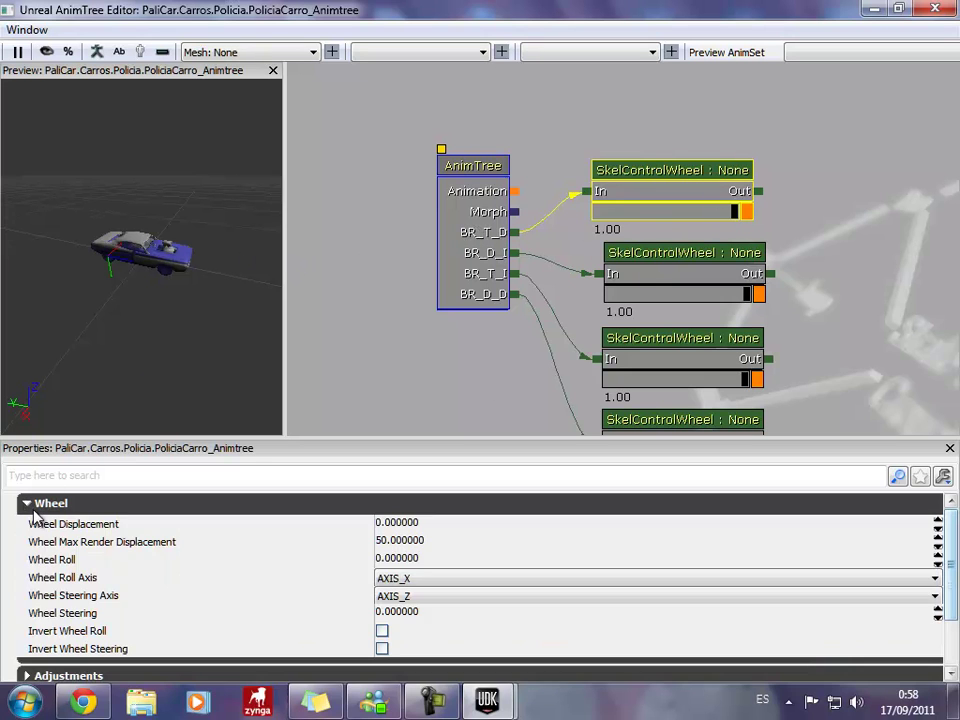
pyautogui.moveTo(949, 531); pyautogui.dragTo(951, 550)
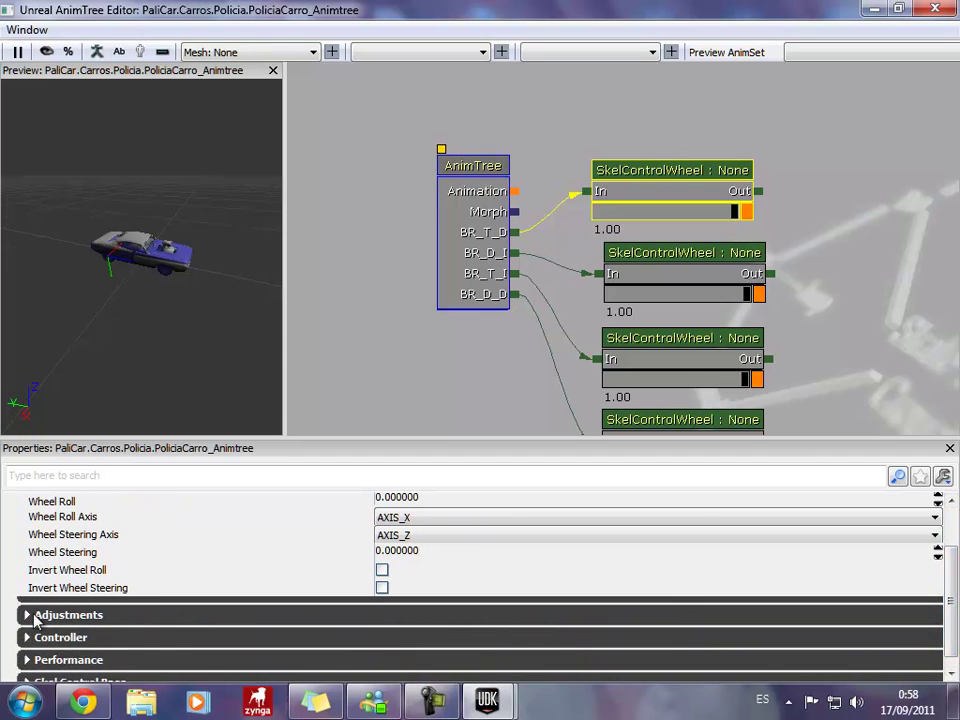
pyautogui.click(34, 618)
pyautogui.click(47, 640)
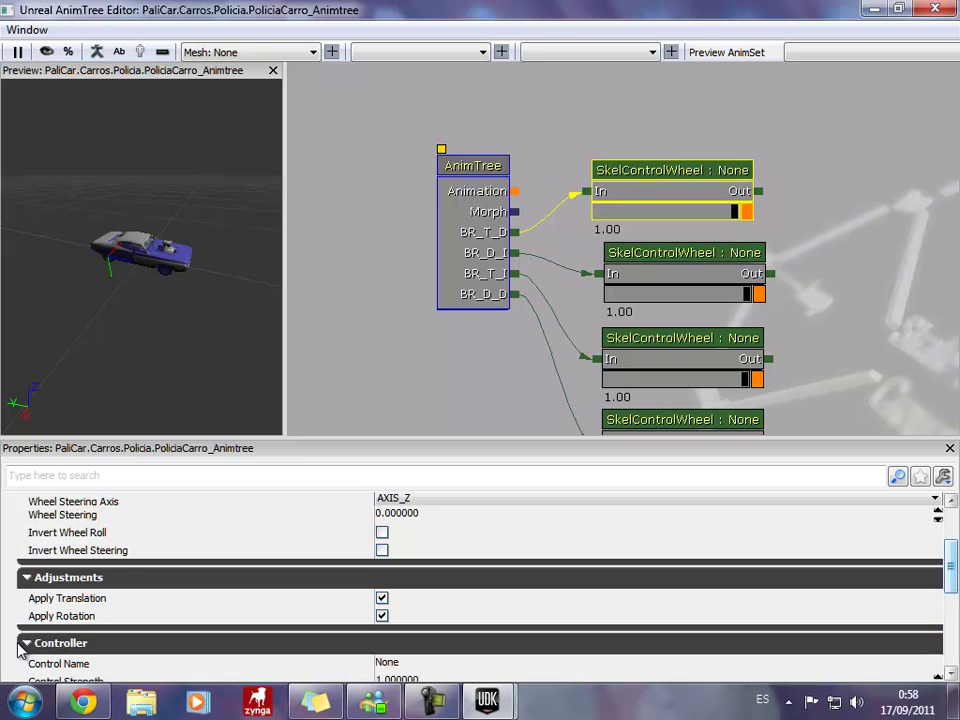
pyautogui.scroll(-1, 60, 640)
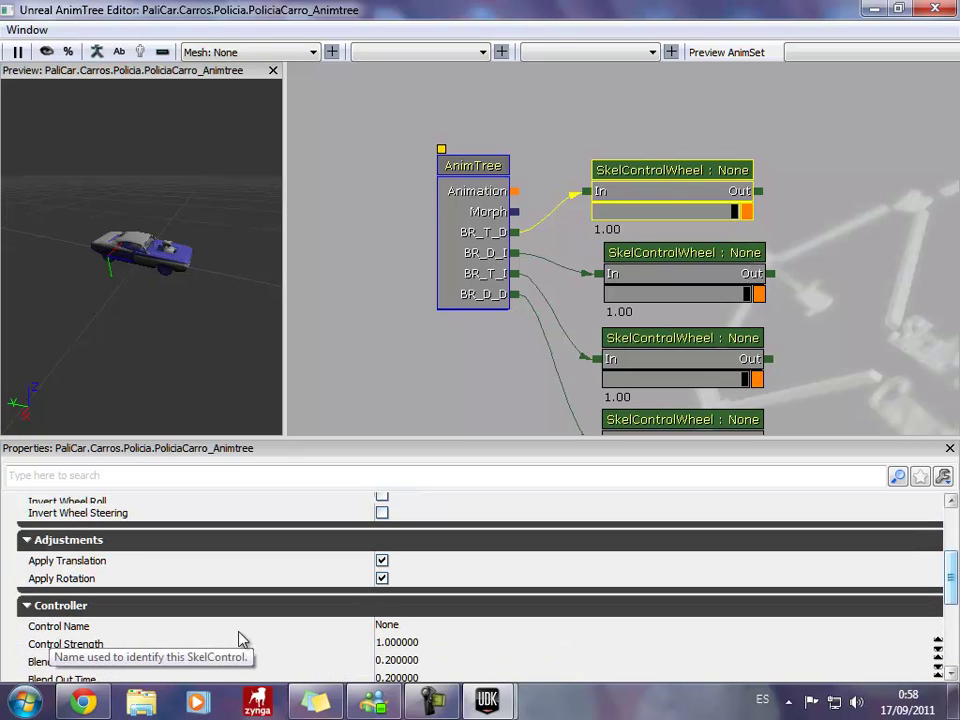
pyautogui.click(388, 628)
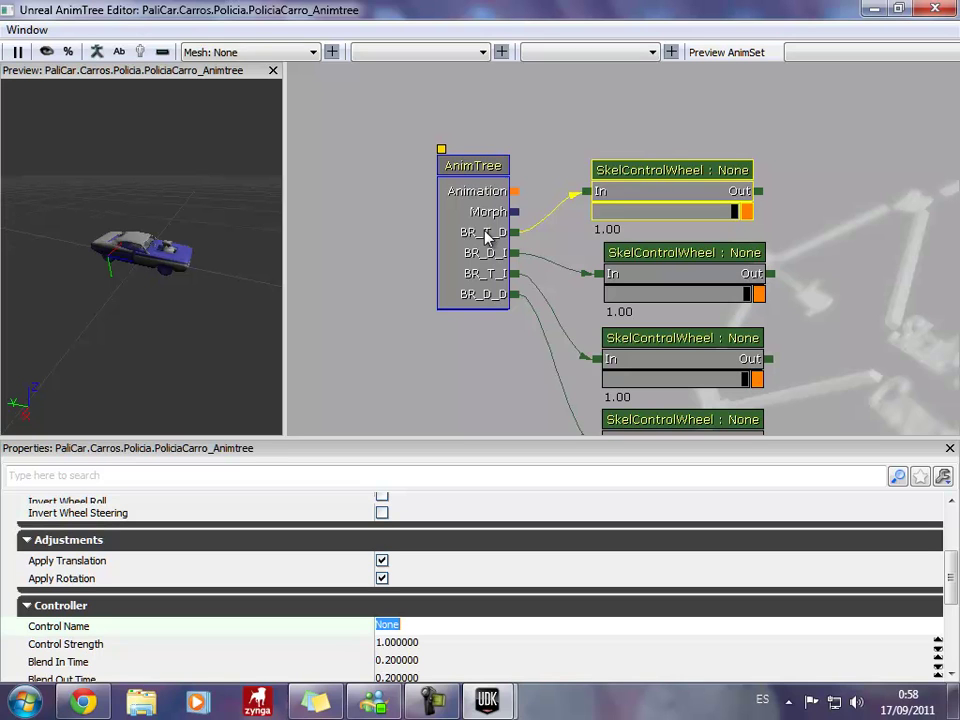
# Name the first two wheel nodes BR_T_D_Cont and BR_D_I_Cont.
pyautogui.write('BR_T_D_Cont')
pyautogui.press('Return')
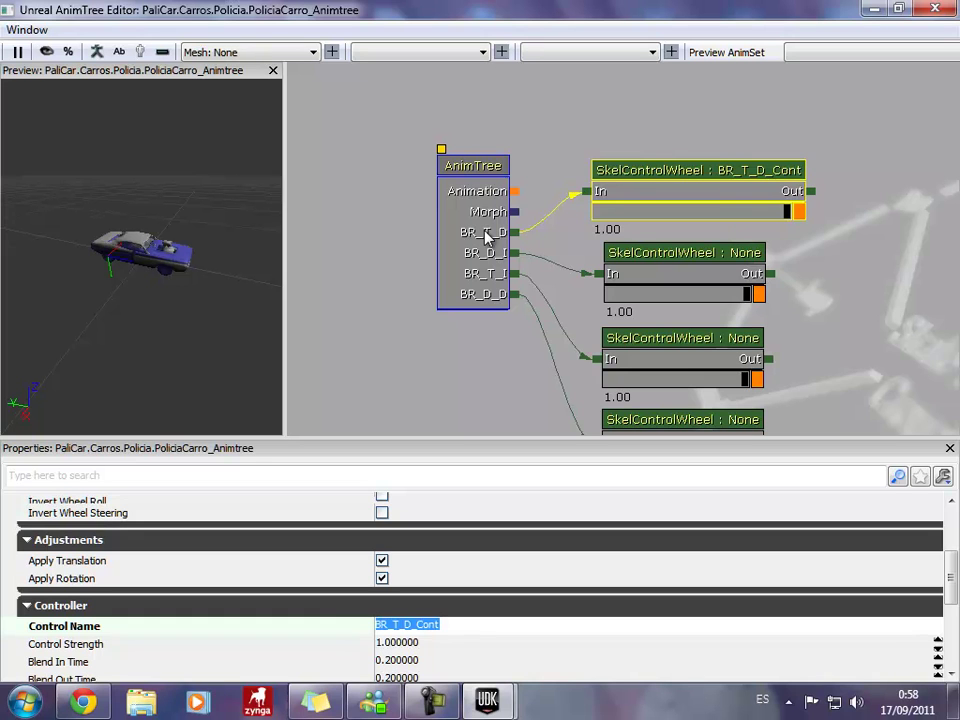
pyautogui.click(658, 280)
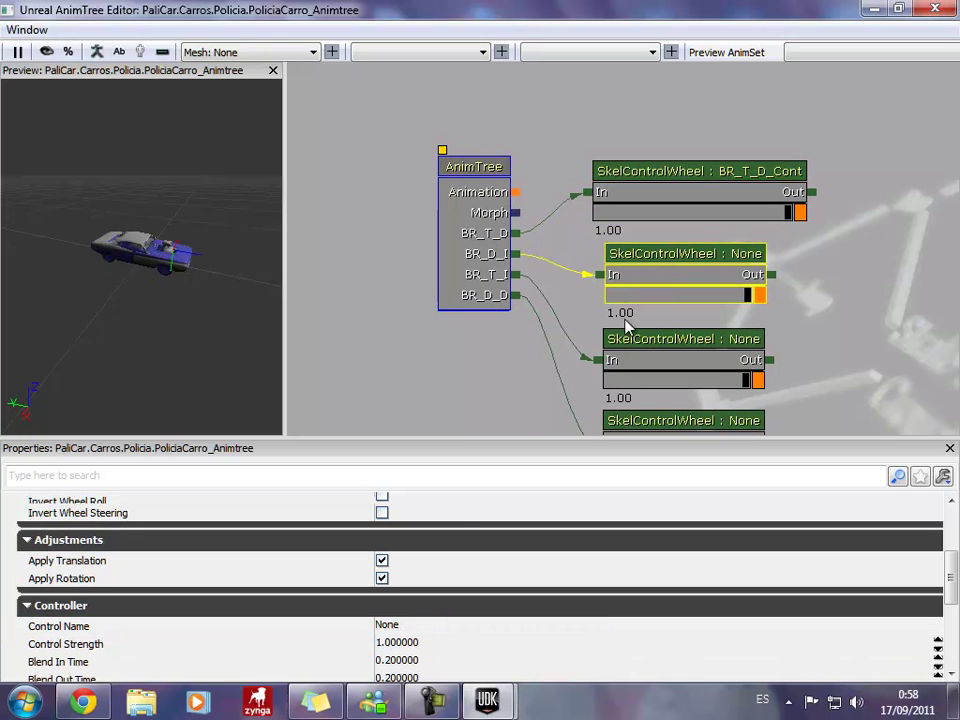
pyautogui.click(396, 626)
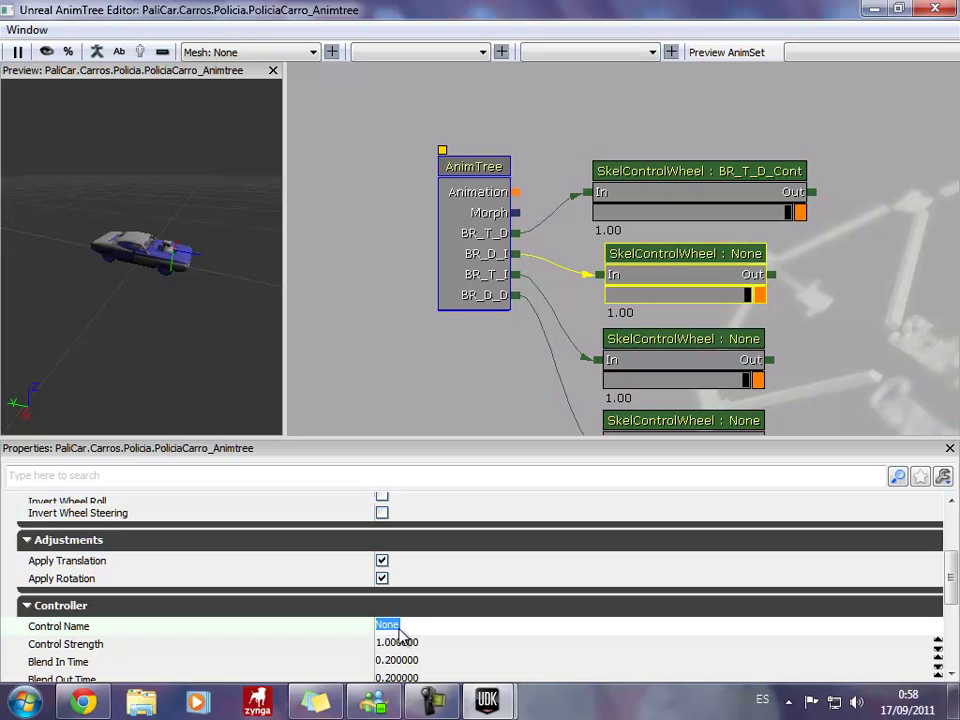
pyautogui.write('BR_T')
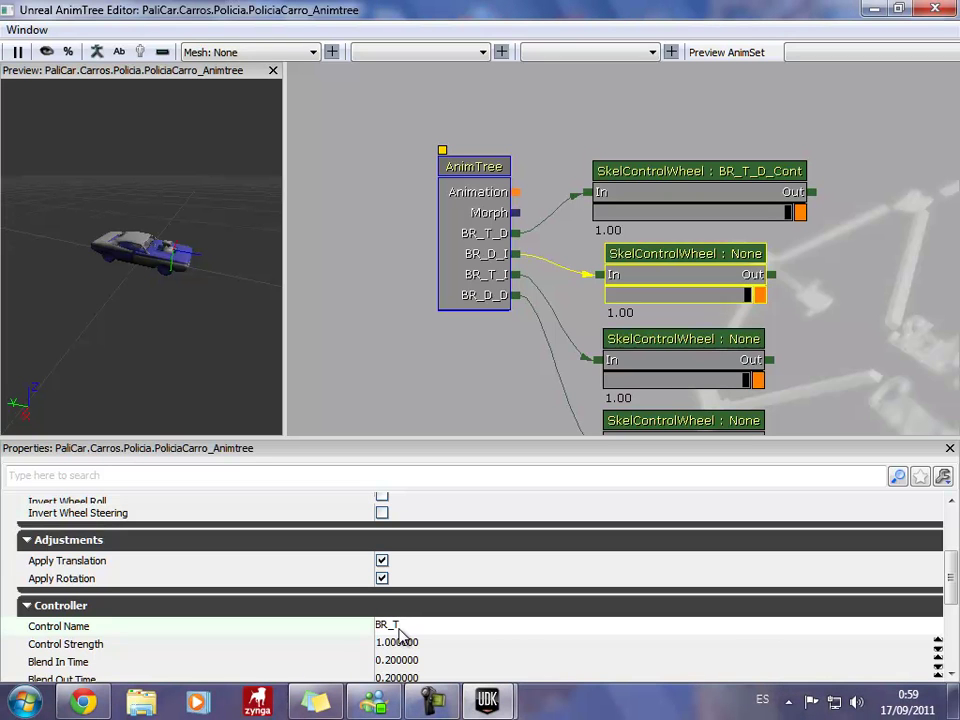
pyautogui.press('BackSpace')
pyautogui.write('D_I_Cont')
pyautogui.press('Return')
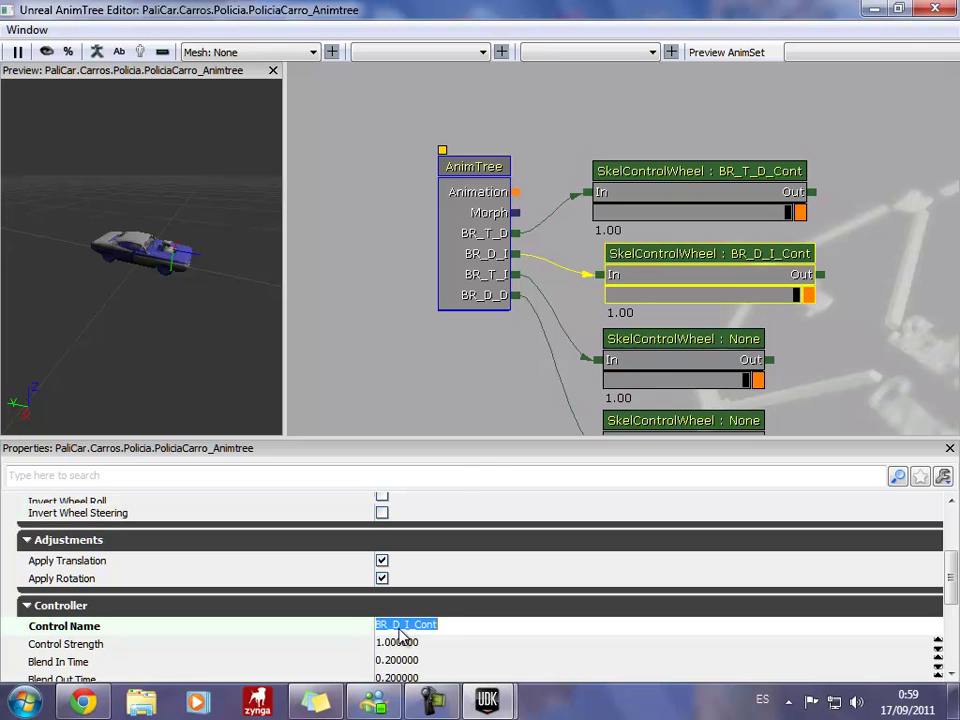
# Name the third wheel node BR_T_I_Cont, correcting the entry after confirming it.
pyautogui.click(621, 339)
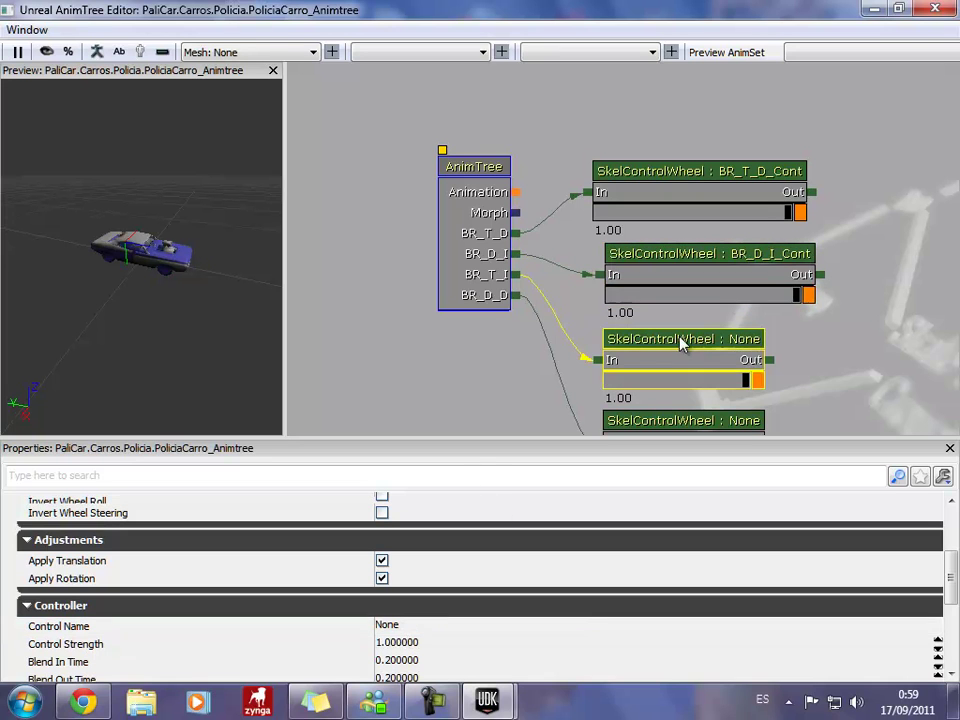
pyautogui.click(390, 628)
pyautogui.write('BR_T_I')
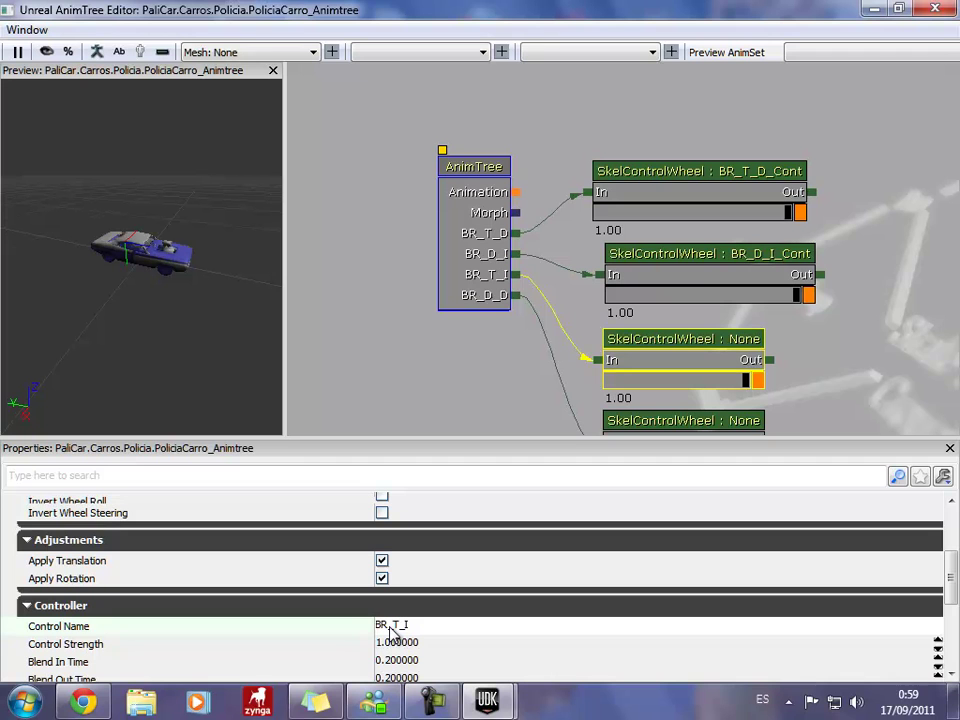
pyautogui.press('Return')
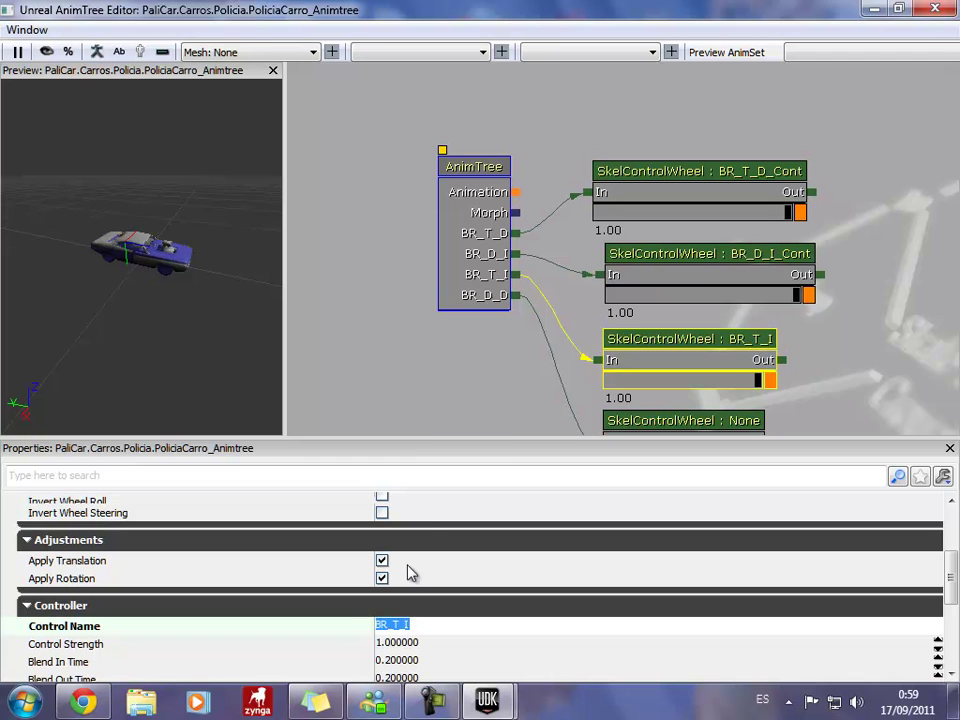
pyautogui.moveTo(491, 388); pyautogui.dragTo(442, 336)
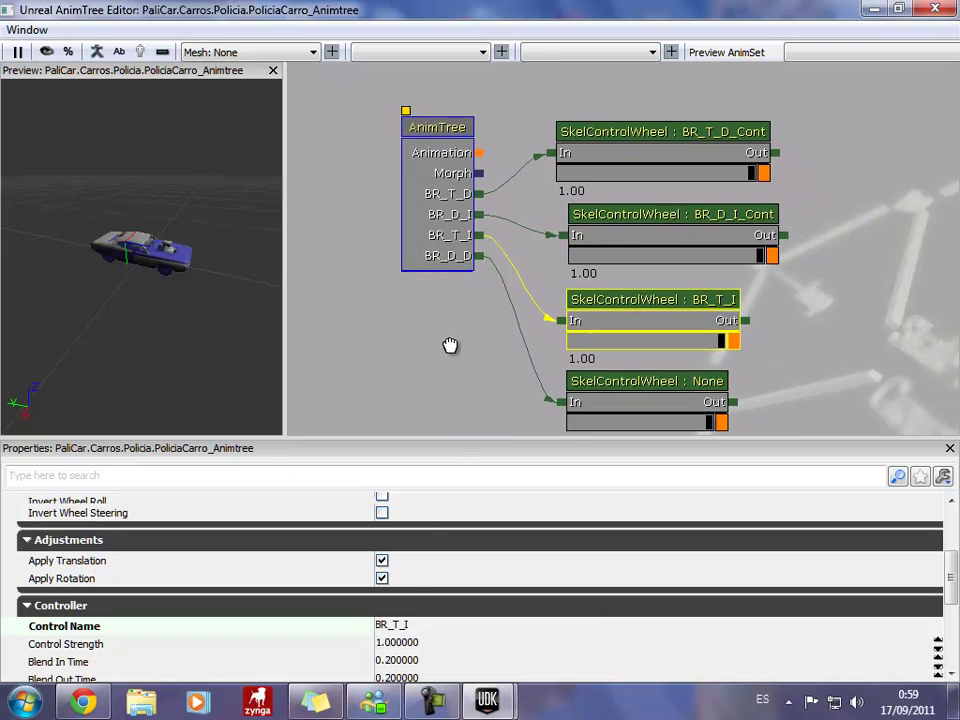
pyautogui.click(431, 626)
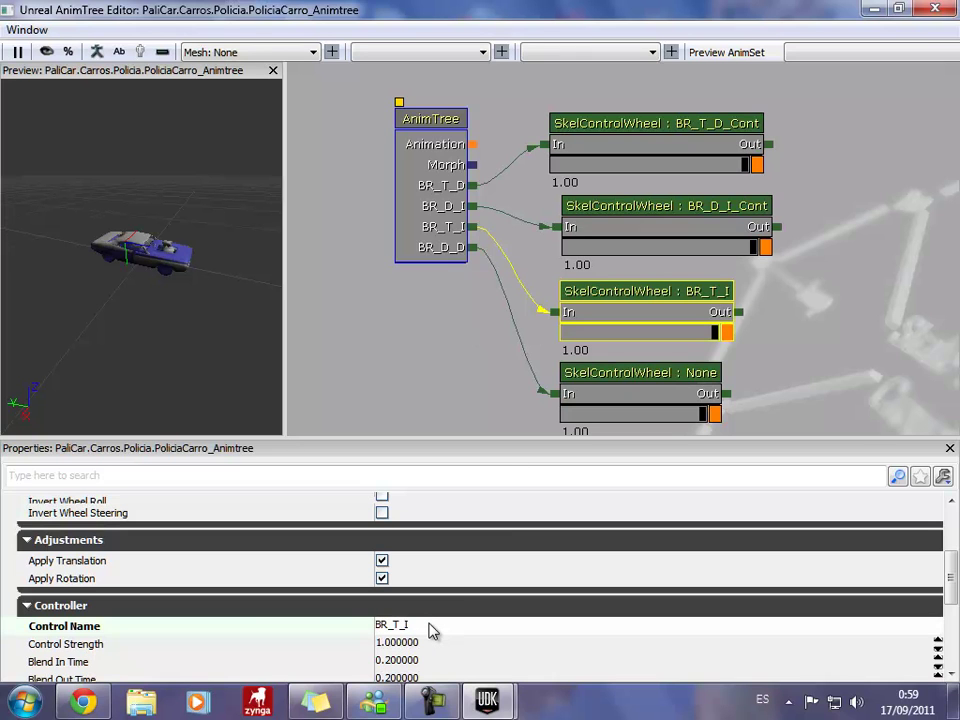
pyautogui.write('_Cont')
pyautogui.press('Return')
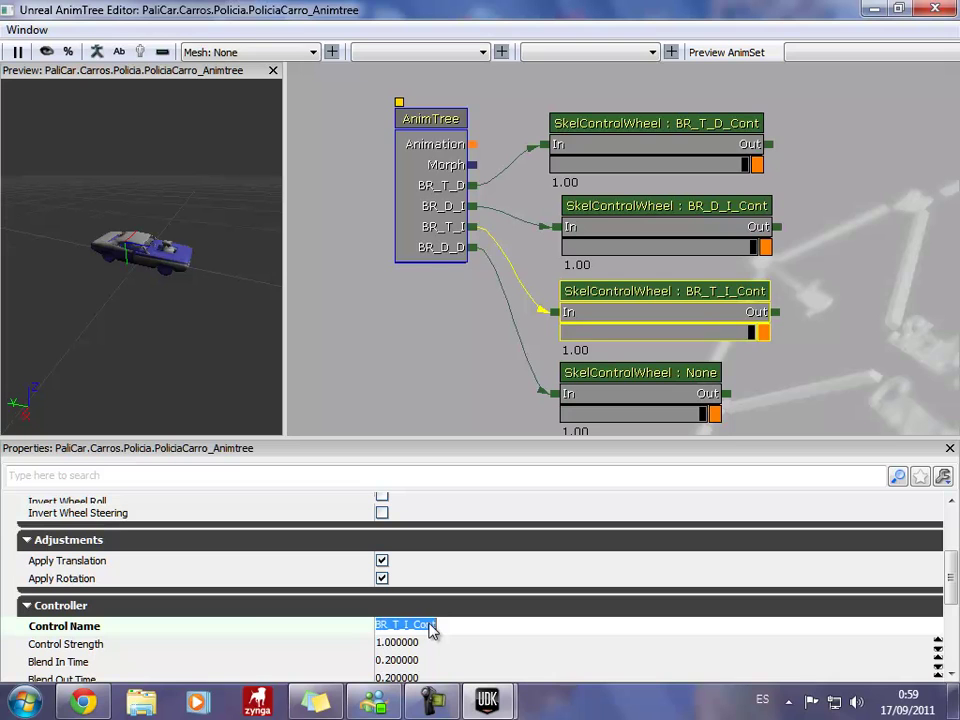
# Name the fourth wheel node BR_D_D_Cont and check the car in the preview.
pyautogui.moveTo(484, 414); pyautogui.dragTo(467, 379)
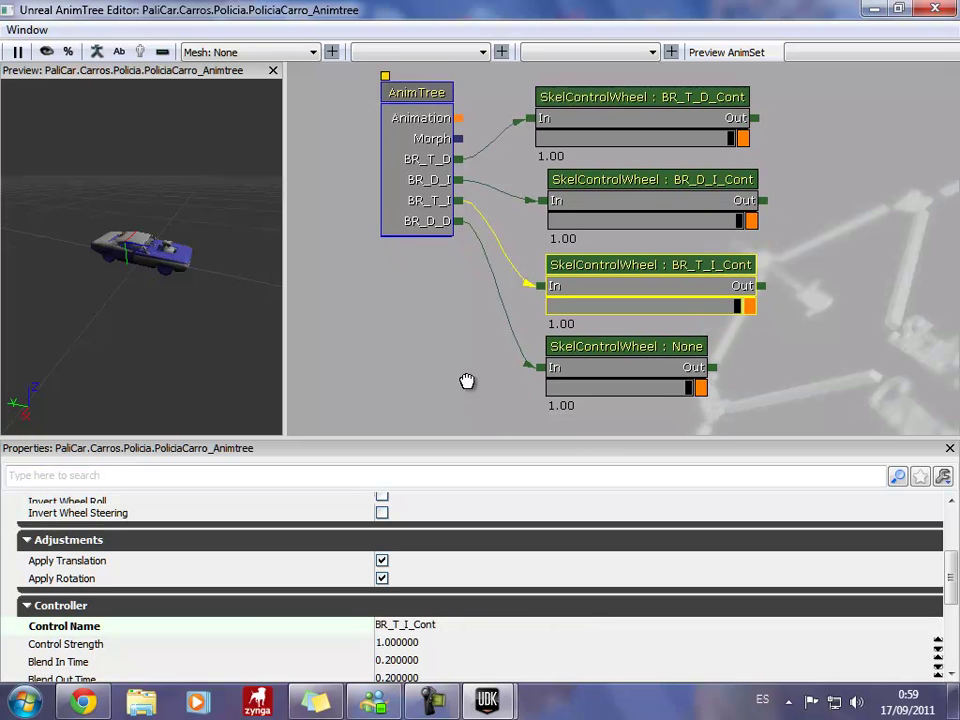
pyautogui.click(620, 360)
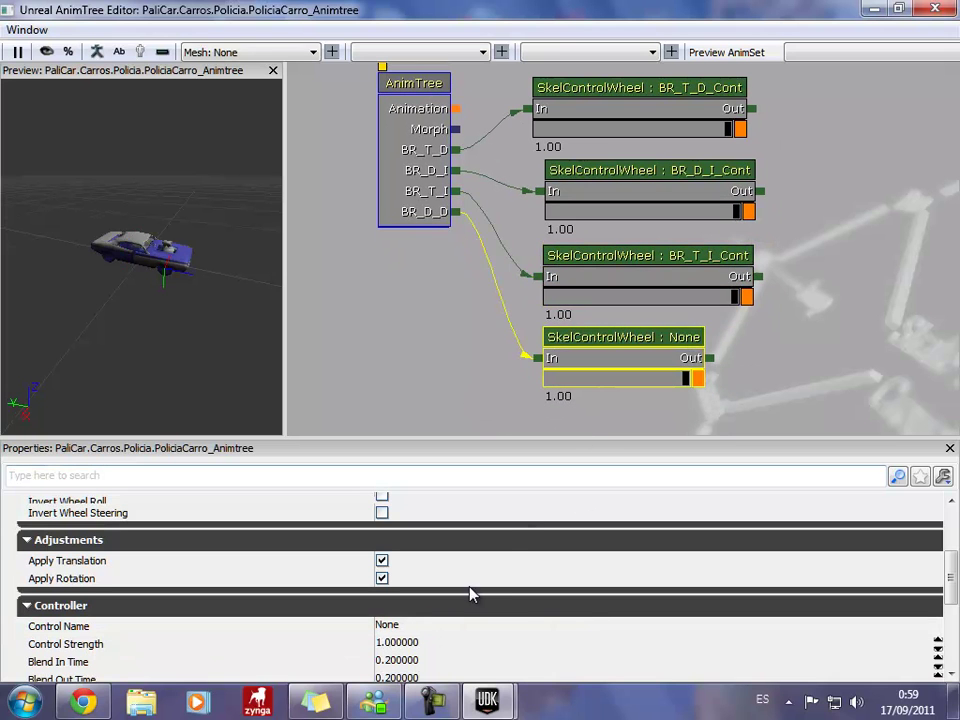
pyautogui.click(406, 628)
pyautogui.write('BR_D_D_Cont')
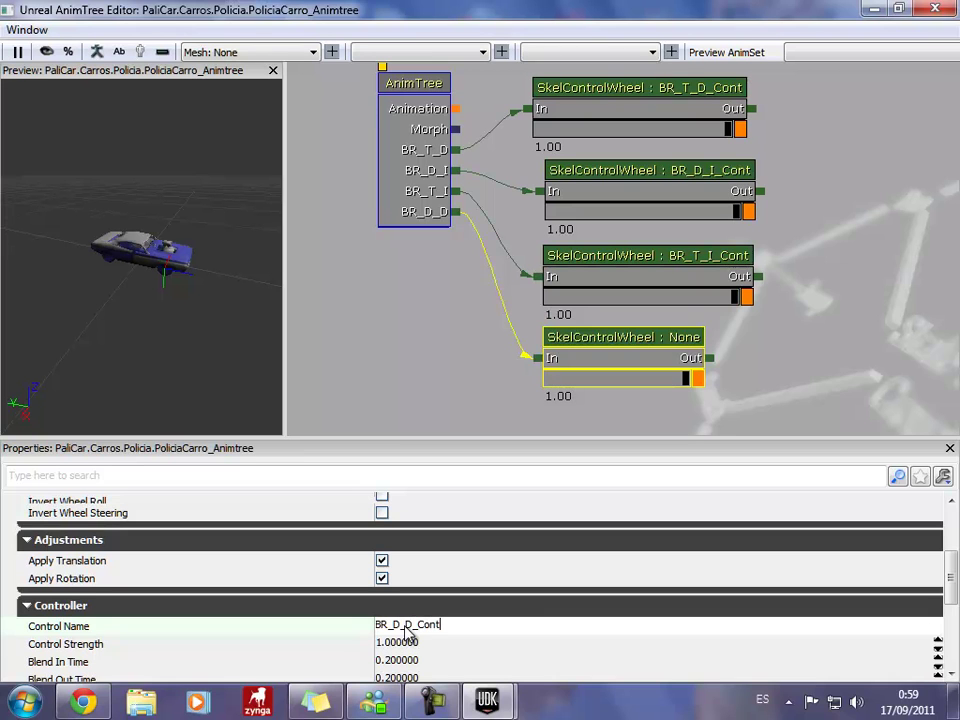
pyautogui.press('Return')
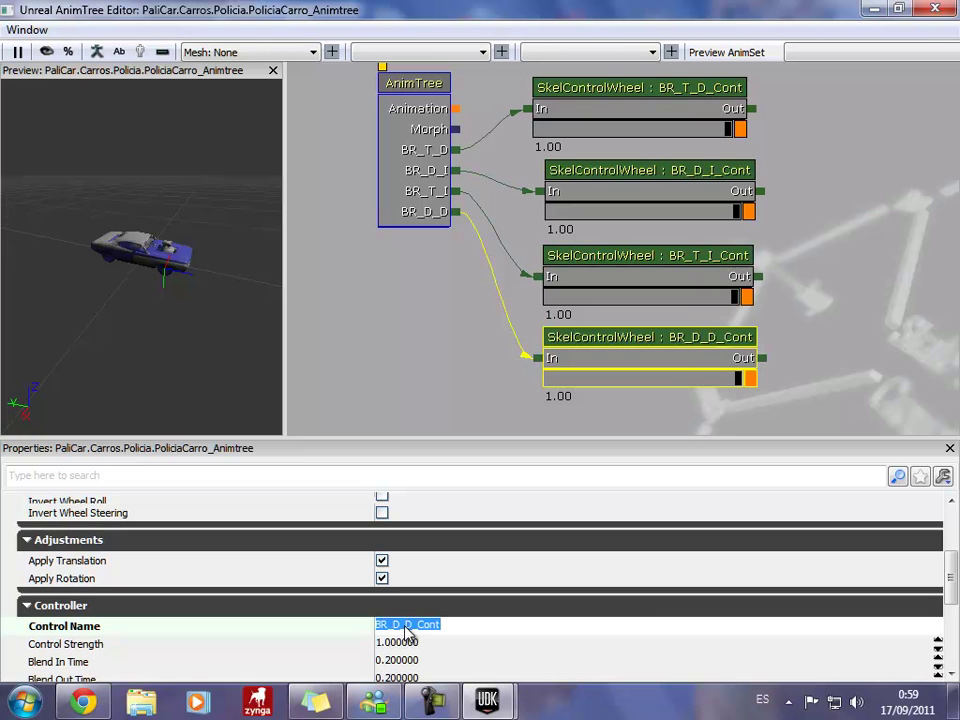
pyautogui.moveTo(418, 392)
pyautogui.mouseDown()
pyautogui.moveTo(400, 416)
pyautogui.moveTo(423, 407)
pyautogui.mouseUp()
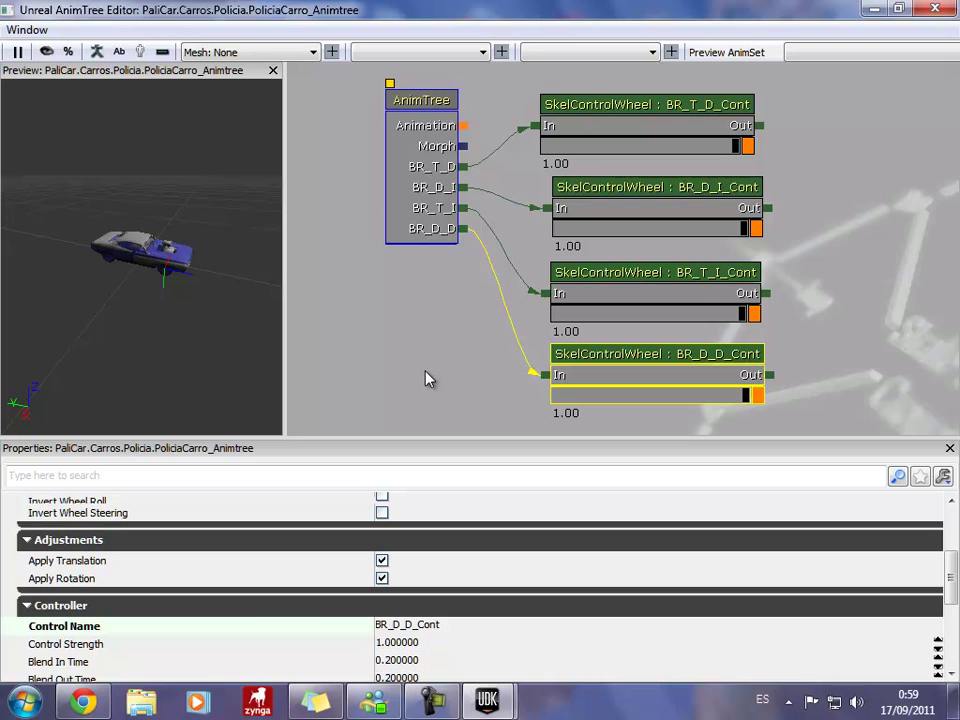
pyautogui.moveTo(195, 165)
pyautogui.mouseDown()
pyautogui.moveTo(224, 110)
pyautogui.moveTo(283, 107)
pyautogui.mouseUp()
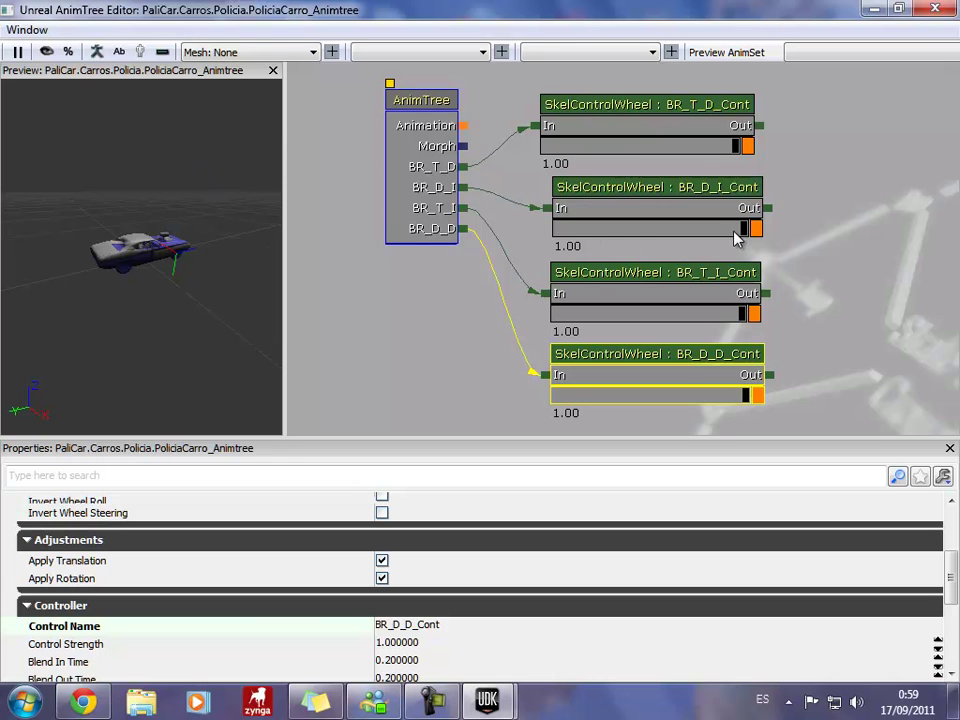
# Test the BR_D_I_Cont and BR_T_D_Cont weight sliders, then exit the AnimTree Editor.
pyautogui.moveTo(741, 228)
pyautogui.mouseDown()
pyautogui.moveTo(766, 243)
pyautogui.moveTo(795, 231)
pyautogui.moveTo(802, 286)
pyautogui.mouseUp()
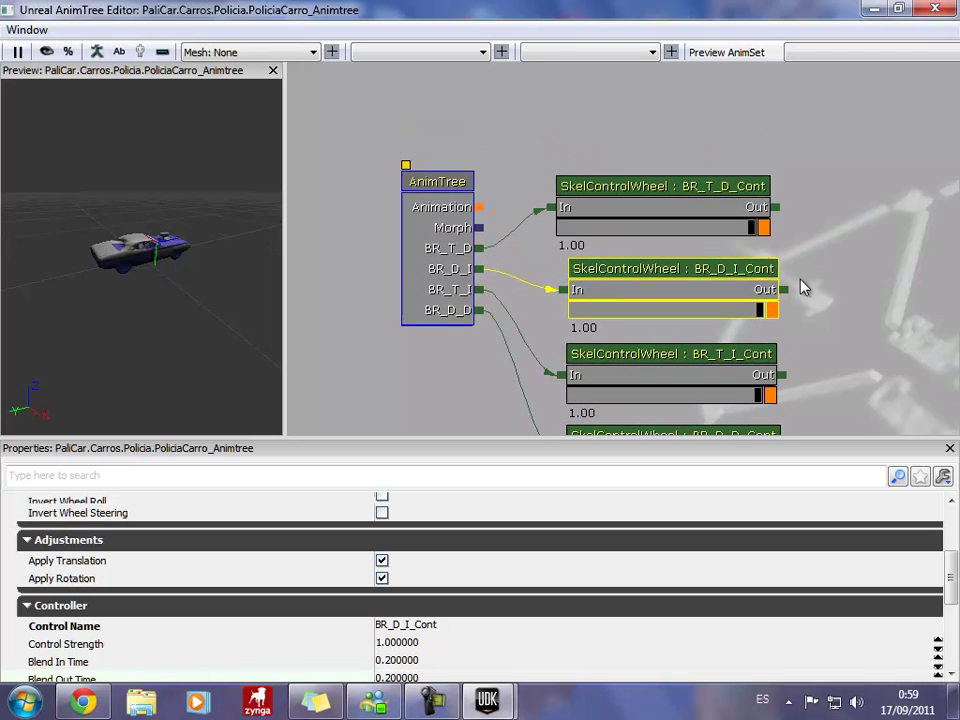
pyautogui.moveTo(752, 228)
pyautogui.mouseDown()
pyautogui.moveTo(675, 242)
pyautogui.moveTo(776, 229)
pyautogui.moveTo(573, 247)
pyautogui.moveTo(808, 233)
pyautogui.moveTo(795, 211)
pyautogui.mouseUp()
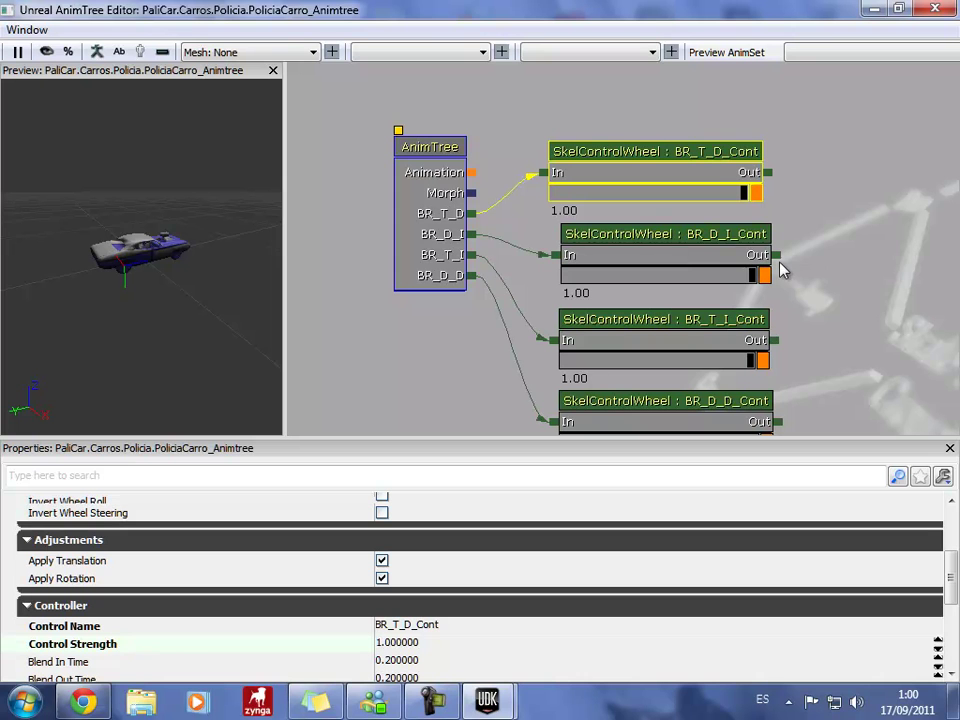
pyautogui.moveTo(873, 347); pyautogui.dragTo(872, 326)
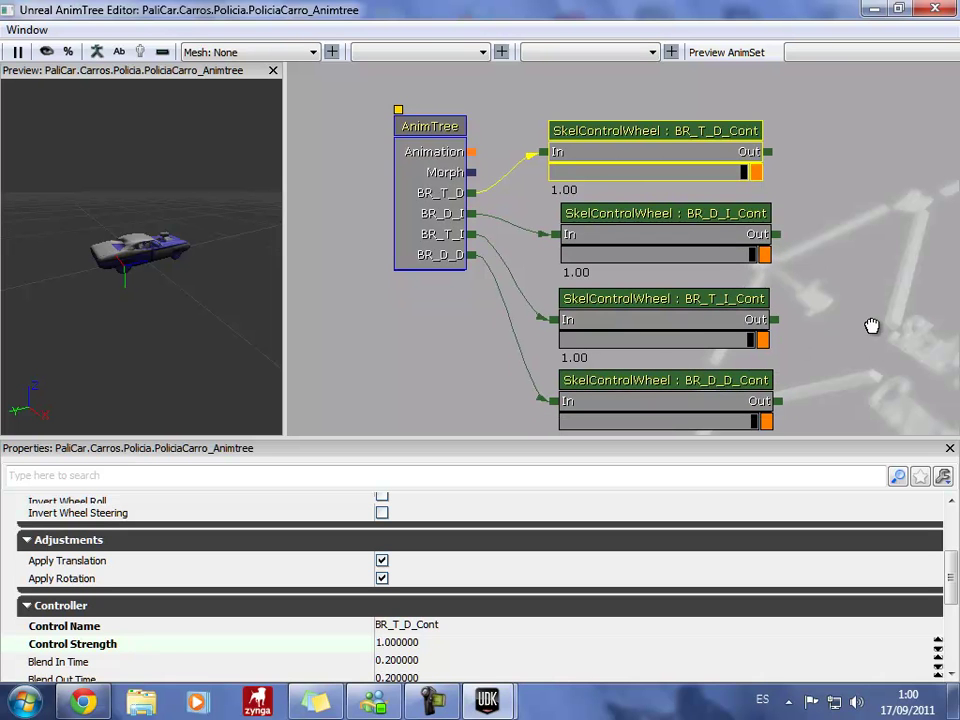
pyautogui.click(935, 9)
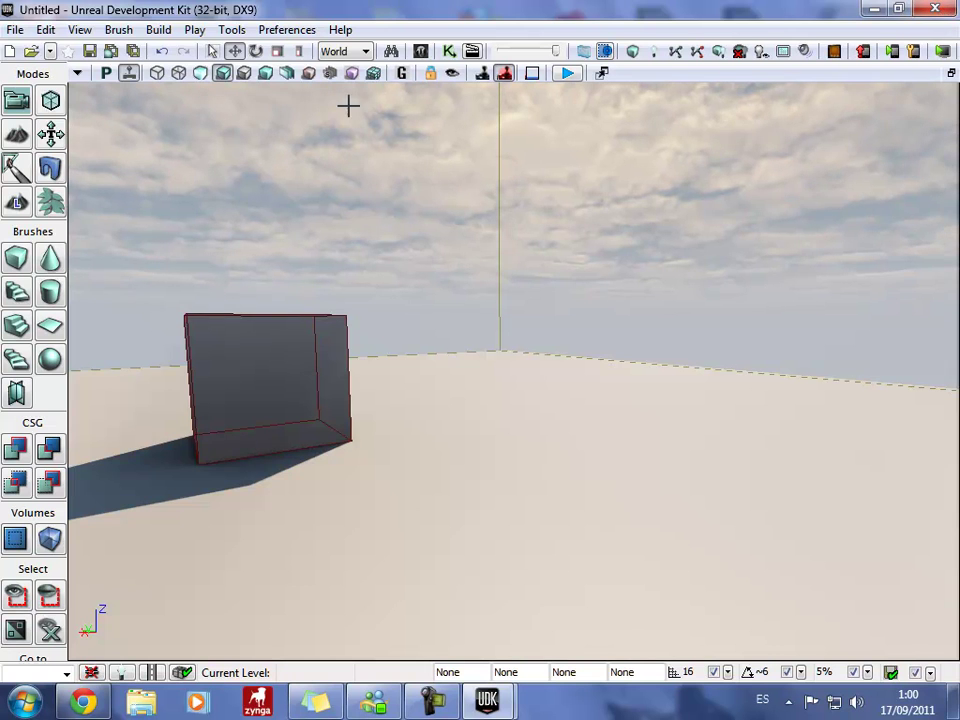
# Save the PaliCar package via Guardar in the Content Browser, then close the browser and minimize UDK.
pyautogui.click(421, 51)
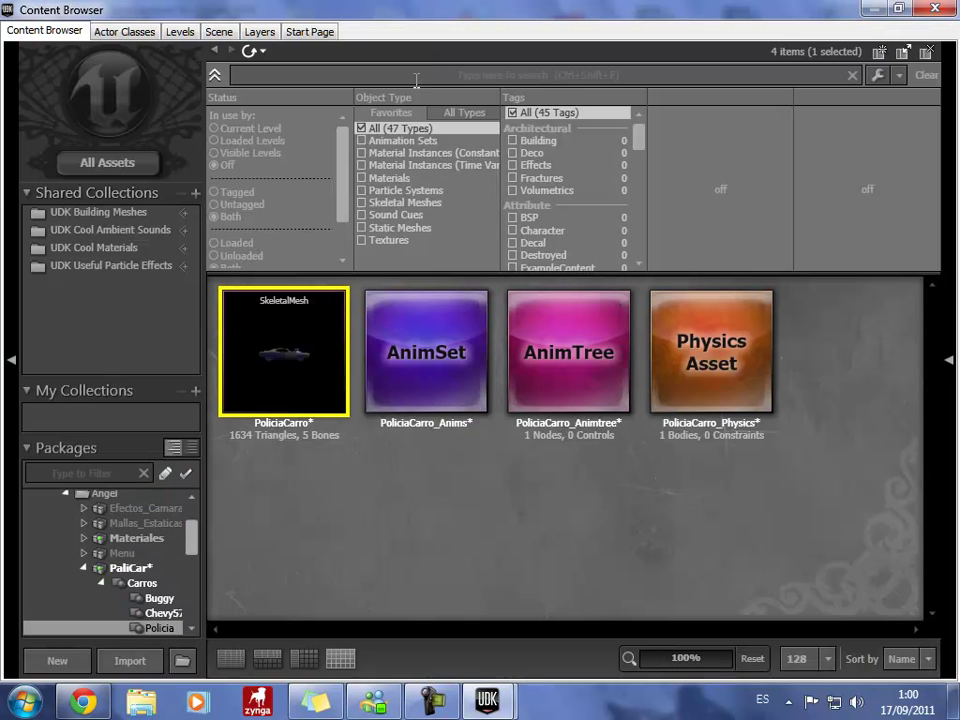
pyautogui.click(138, 570)
pyautogui.rightClick(139, 565)
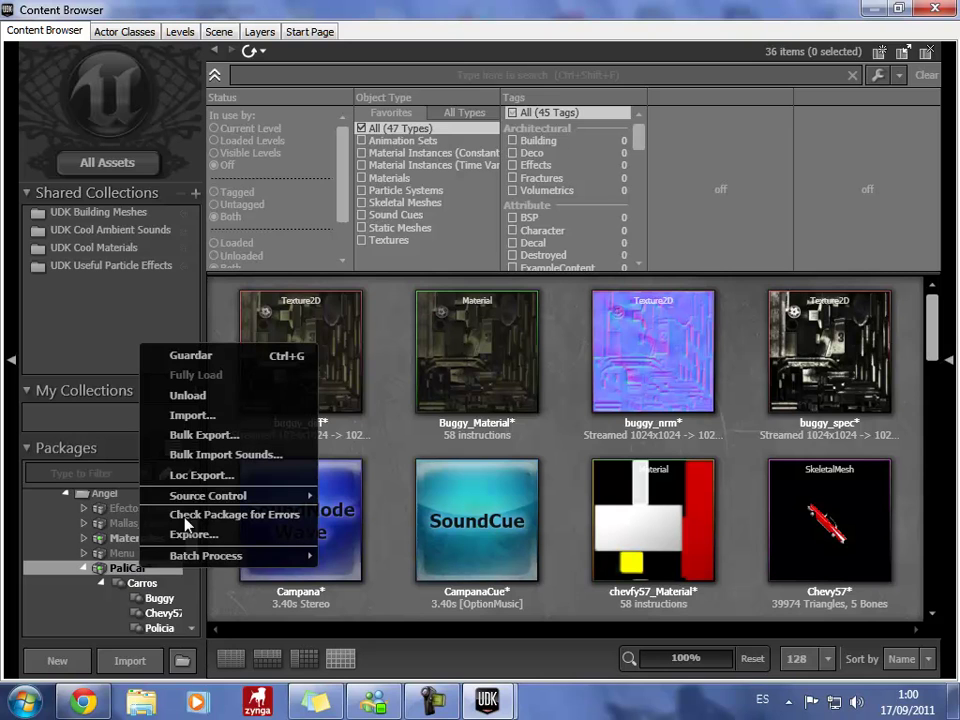
pyautogui.click(230, 357)
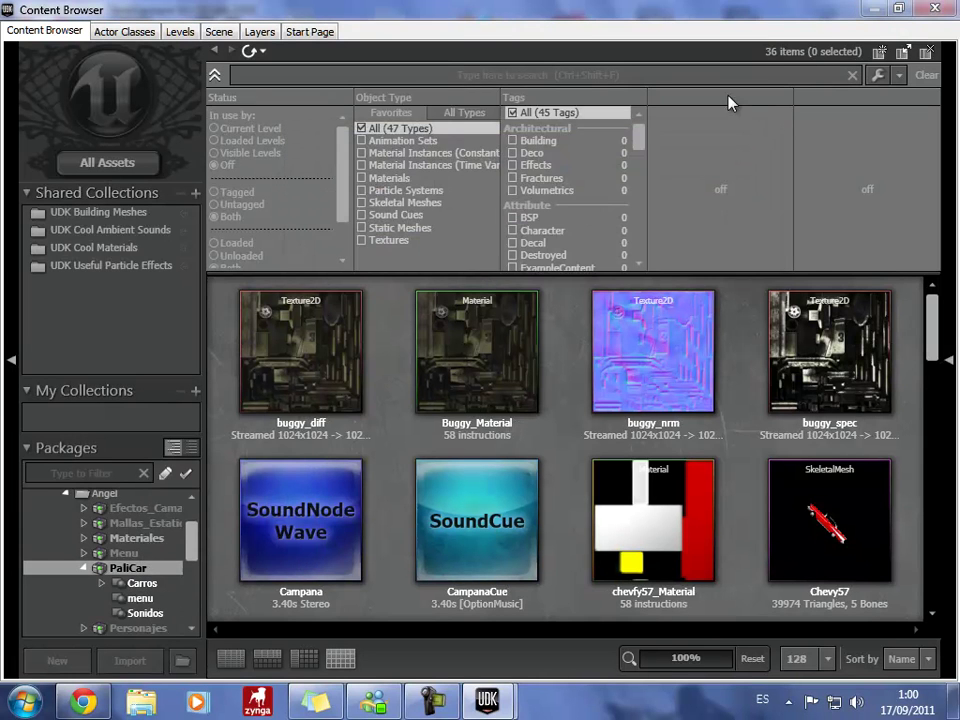
pyautogui.click(948, 12)
pyautogui.click(869, 12)
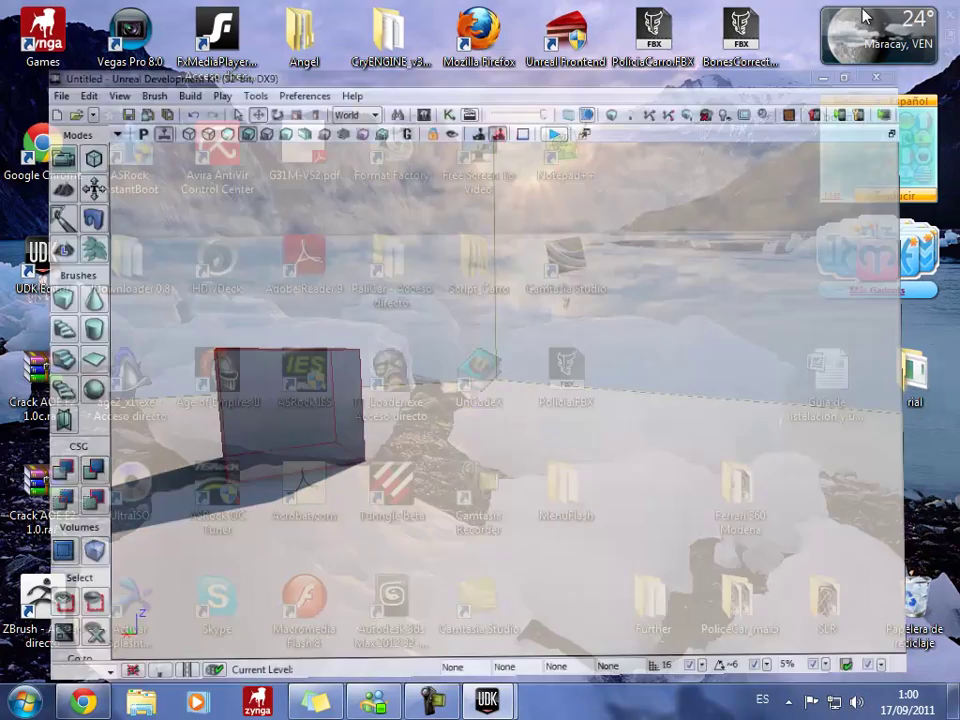
# Add 'material' after 'physics' in the Tutorial de carro sticky note, then minimize it.
pyautogui.click(330, 707)
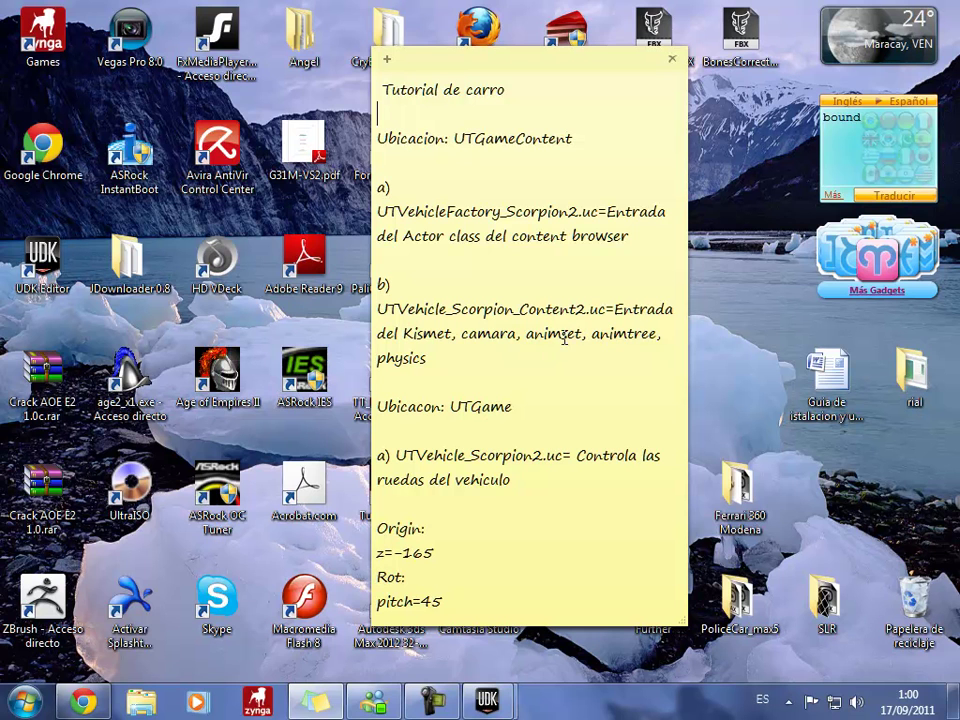
pyautogui.click(429, 357)
pyautogui.write('material')
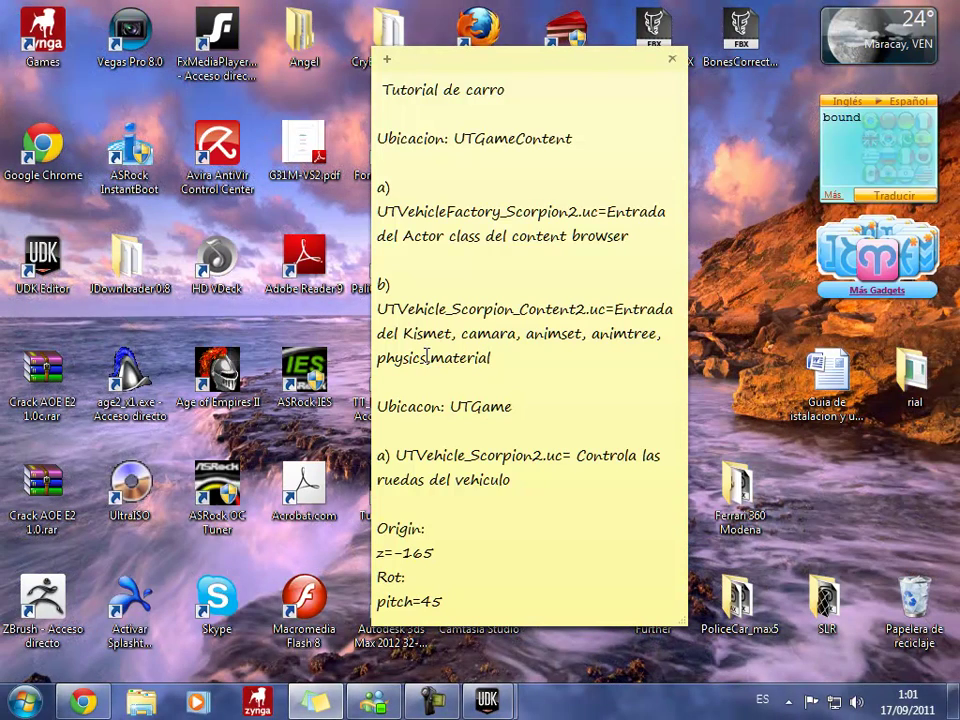
pyautogui.click(540, 401)
pyautogui.click(546, 484)
pyautogui.click(487, 530)
pyautogui.click(476, 553)
pyautogui.click(317, 700)
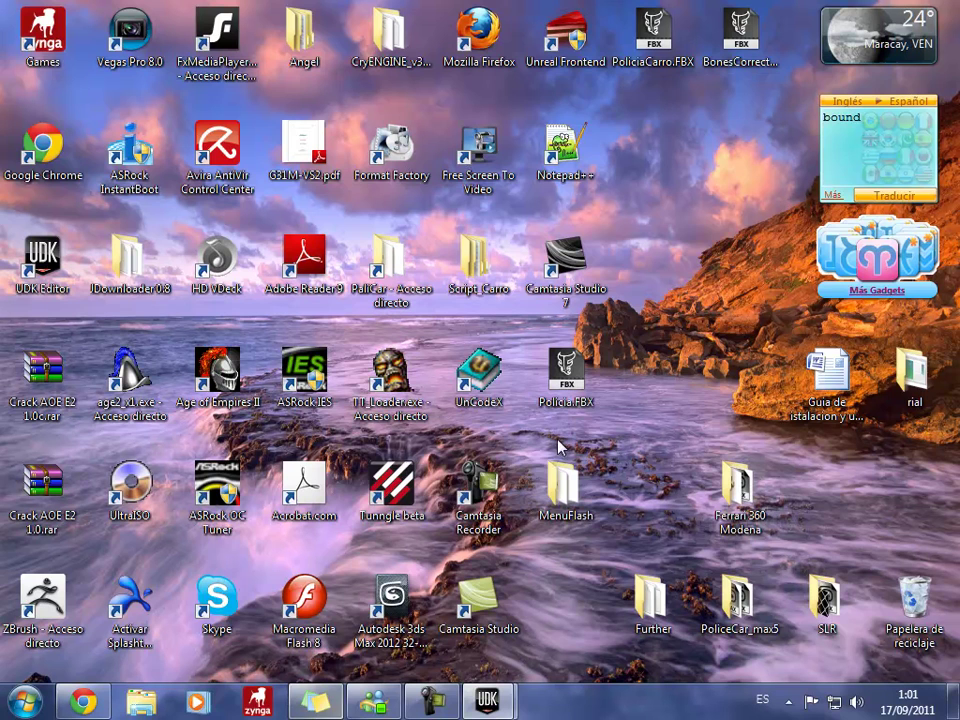
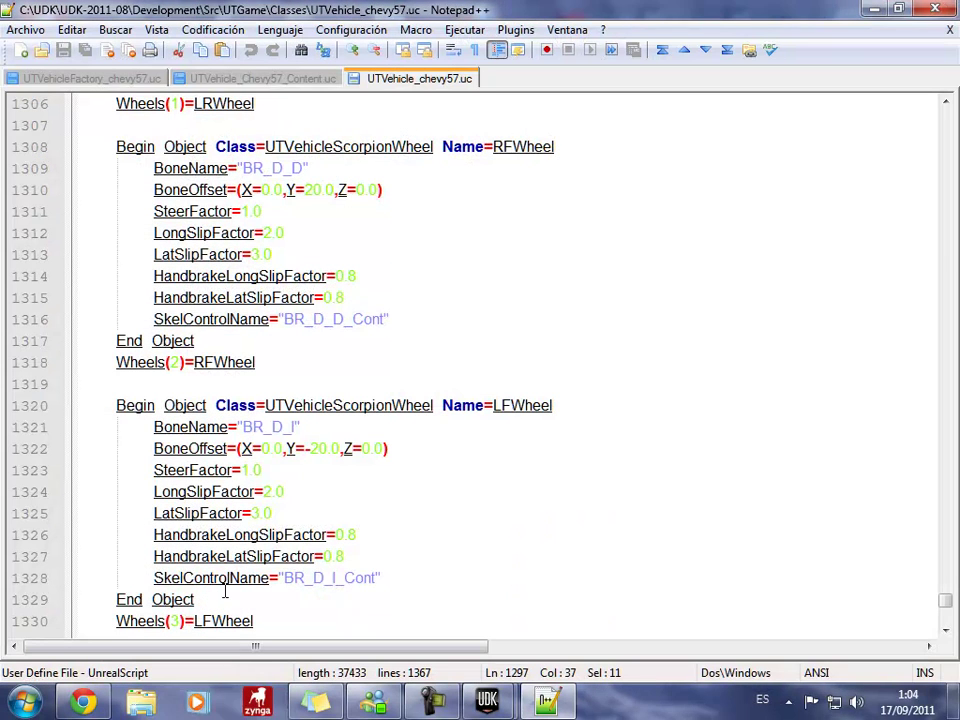
# Close the three Chevy57 script tabs, including the chevy57 factory and content scripts.
pyautogui.rightClick(447, 88)
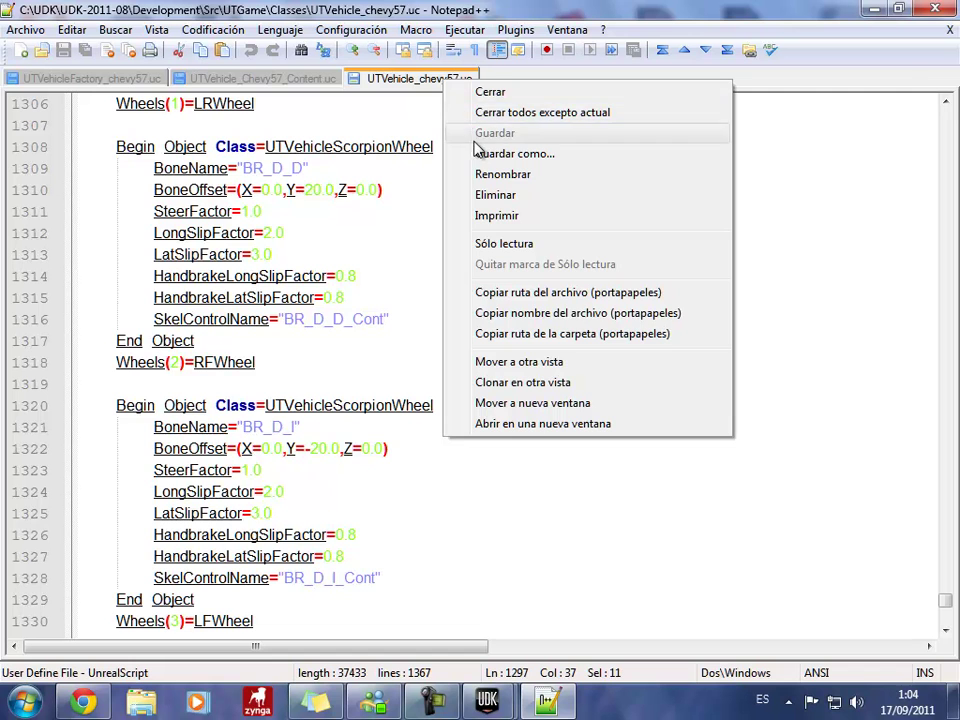
pyautogui.click(491, 91)
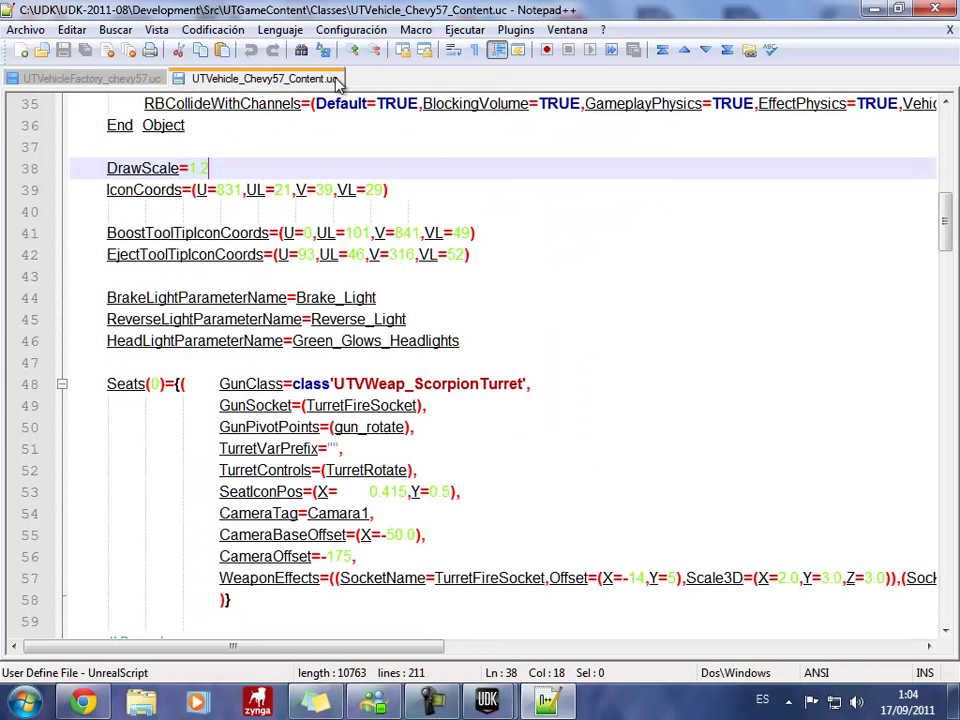
pyautogui.rightClick(350, 88)
pyautogui.click(352, 92)
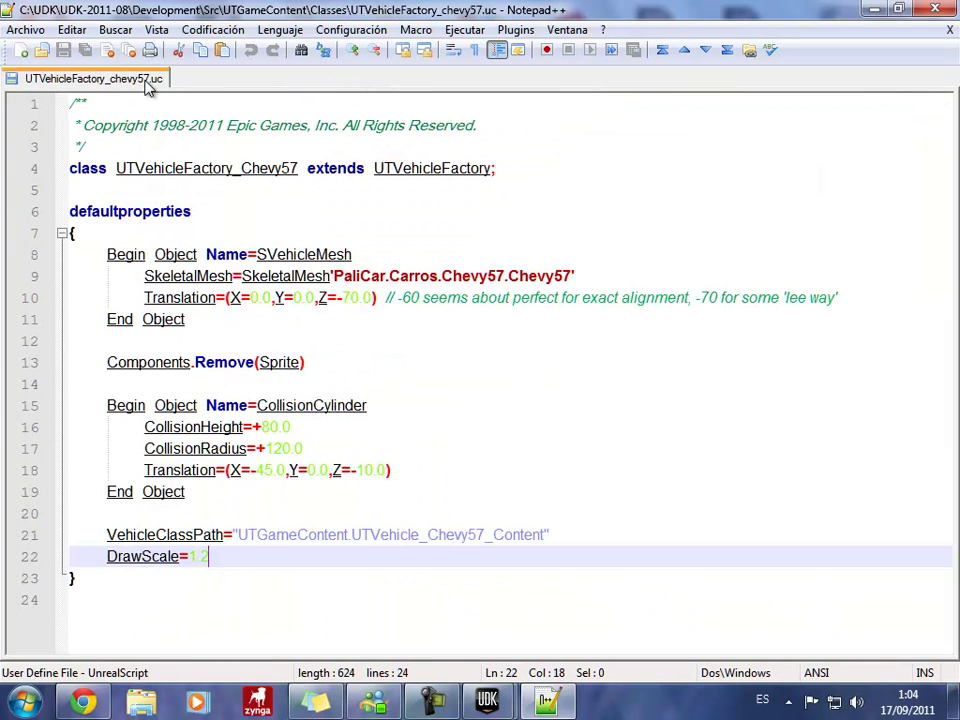
pyautogui.rightClick(148, 86)
pyautogui.click(180, 93)
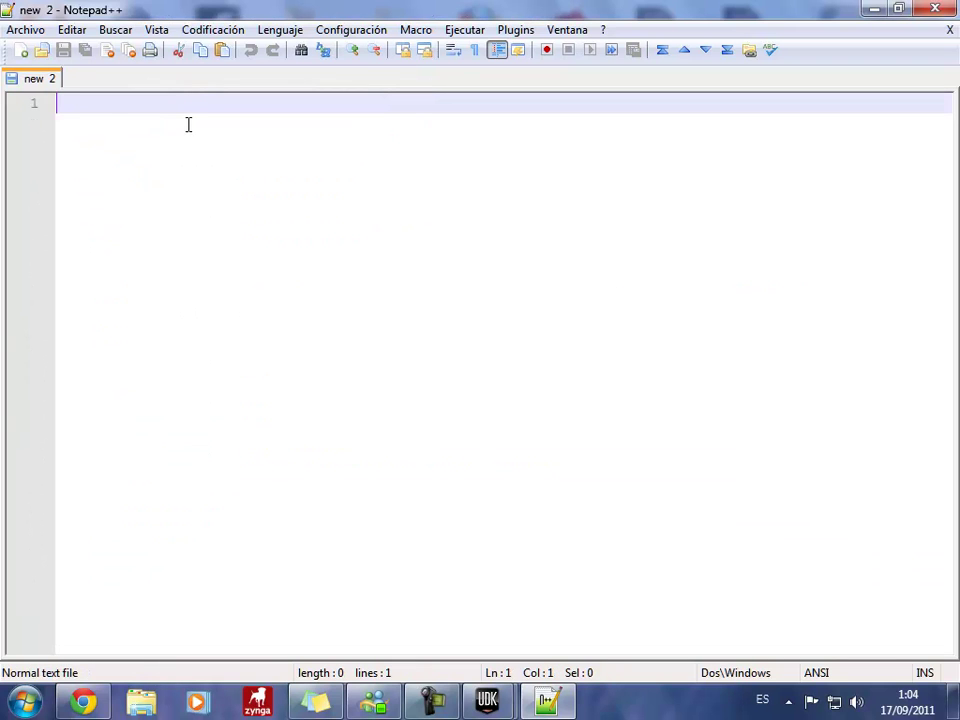
# Open UTVehicleFactory_Scorpion.uc from the UTGameContent\Classes folder.
pyautogui.click(320, 705)
pyautogui.moveTo(430, 708)
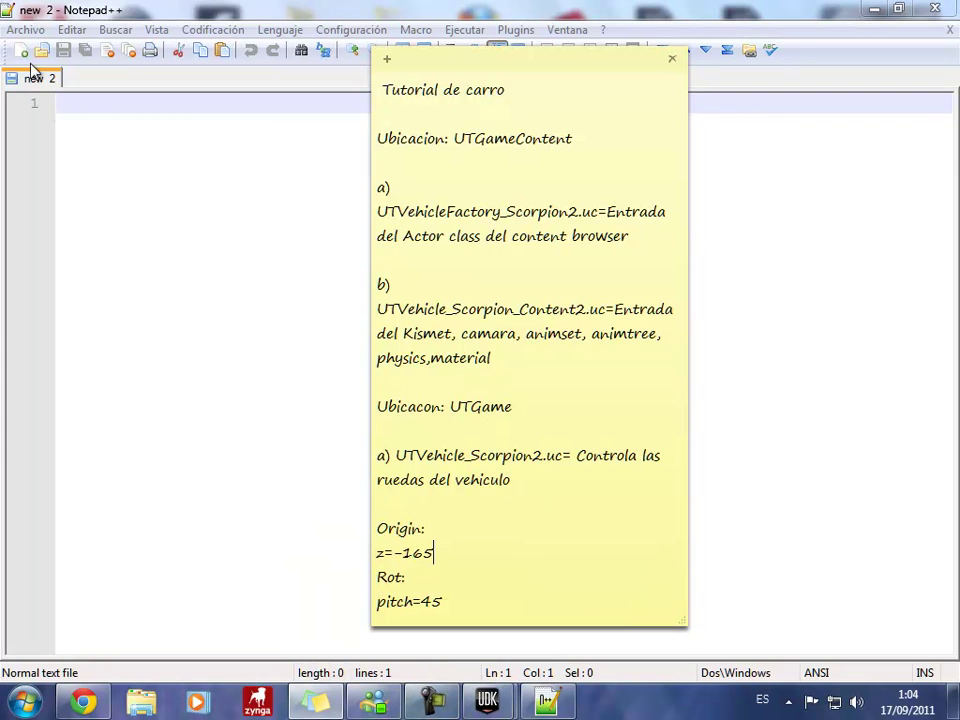
pyautogui.click(23, 29)
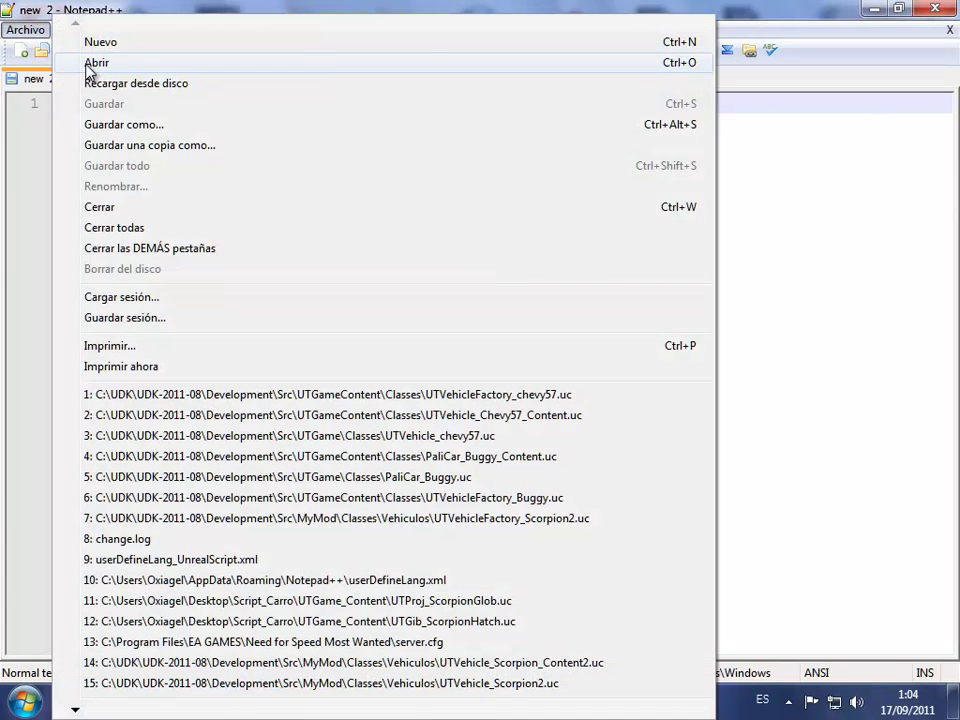
pyautogui.click(91, 65)
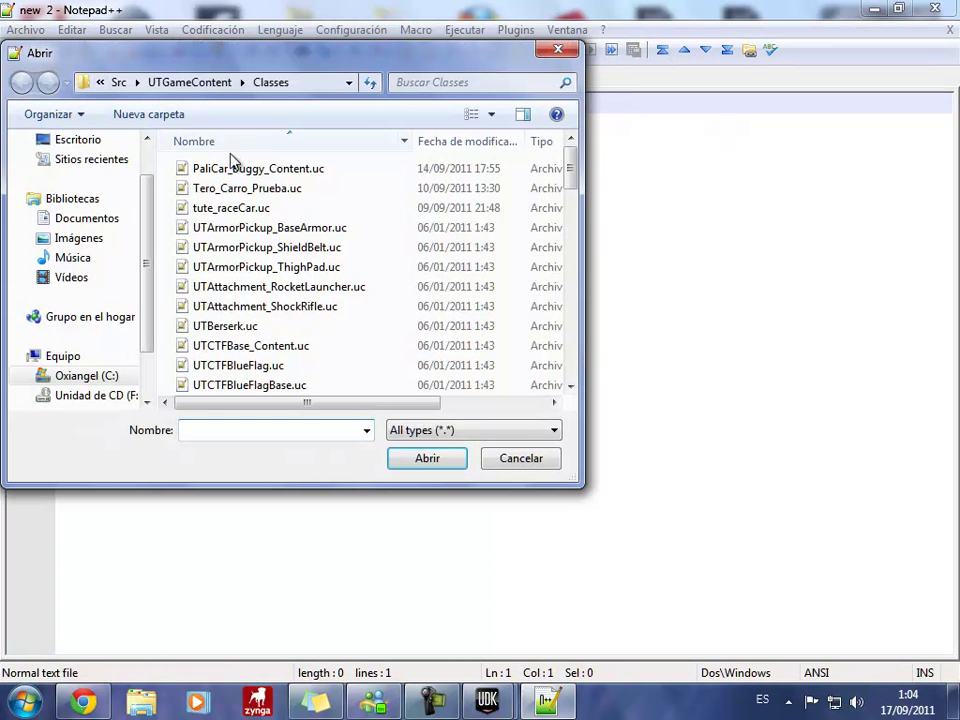
pyautogui.click(291, 315)
pyautogui.scroll(-4, 291, 315)
pyautogui.scroll(-4, 293, 312)
pyautogui.scroll(-5, 293, 312)
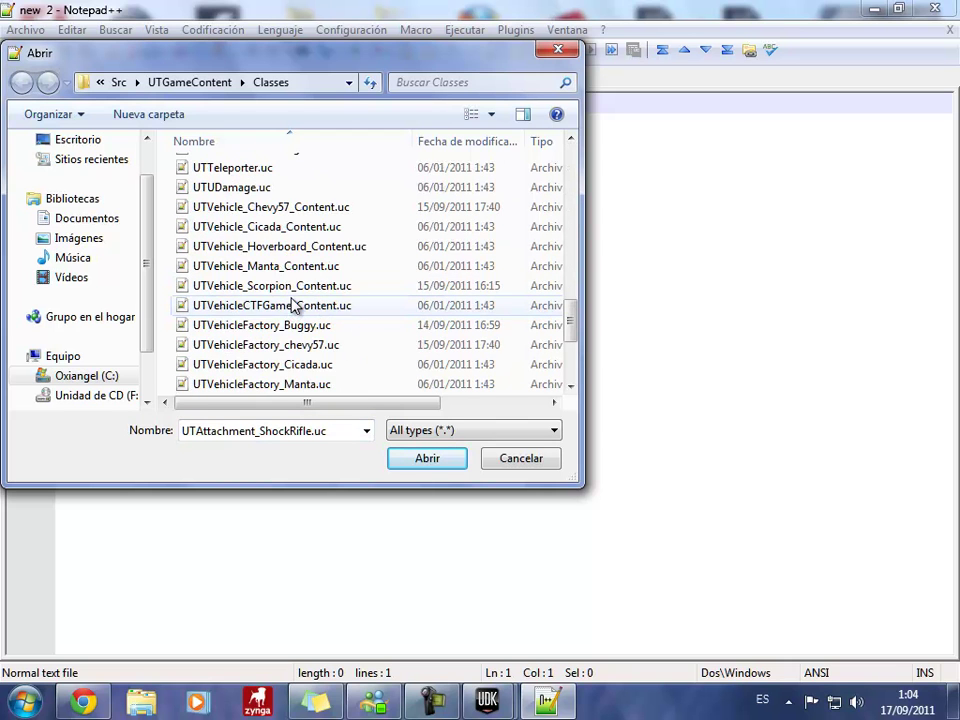
pyautogui.scroll(-3, 293, 312)
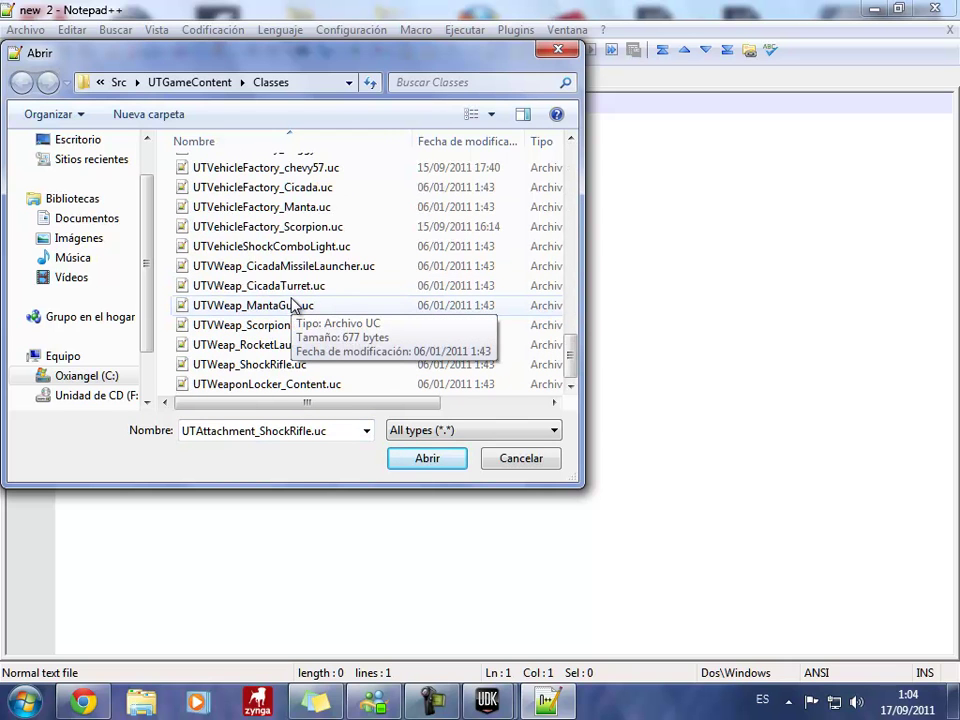
pyautogui.click(293, 230)
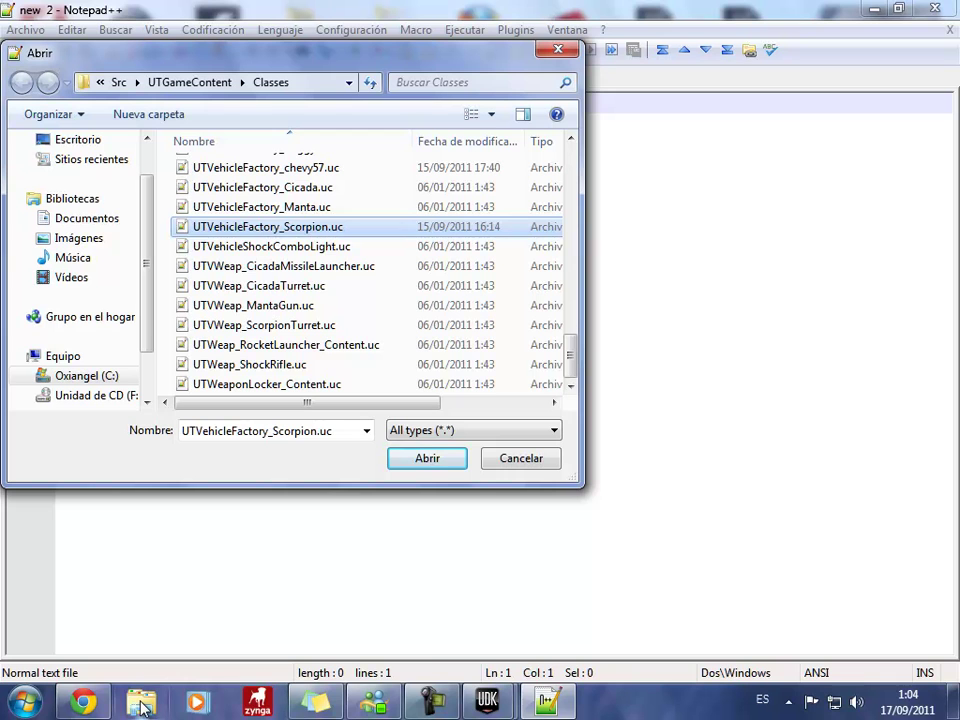
pyautogui.click(335, 708)
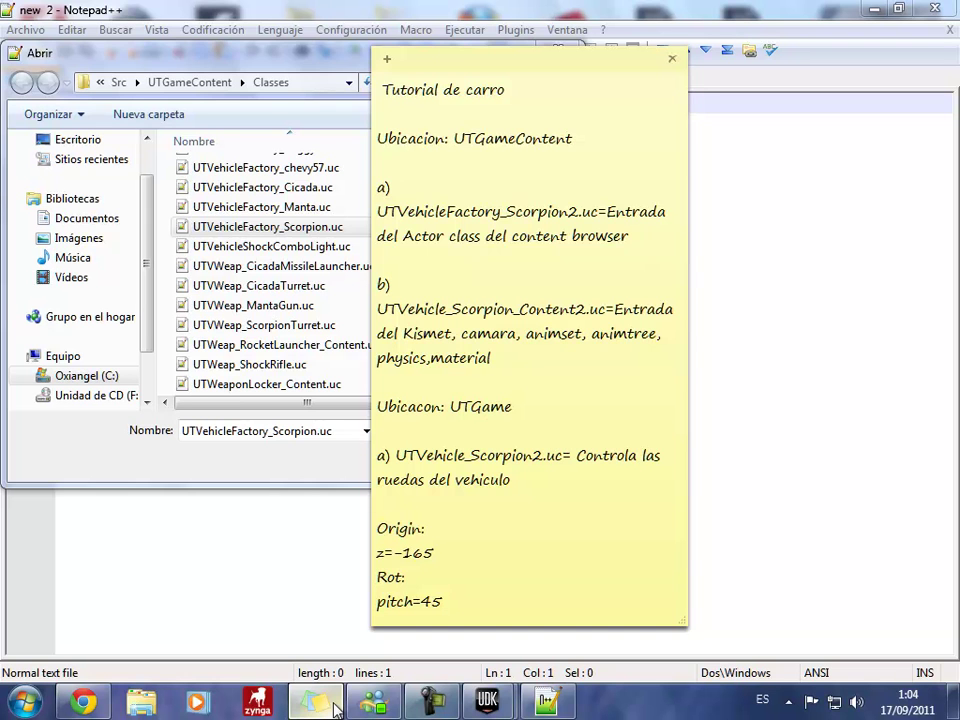
pyautogui.click(335, 708)
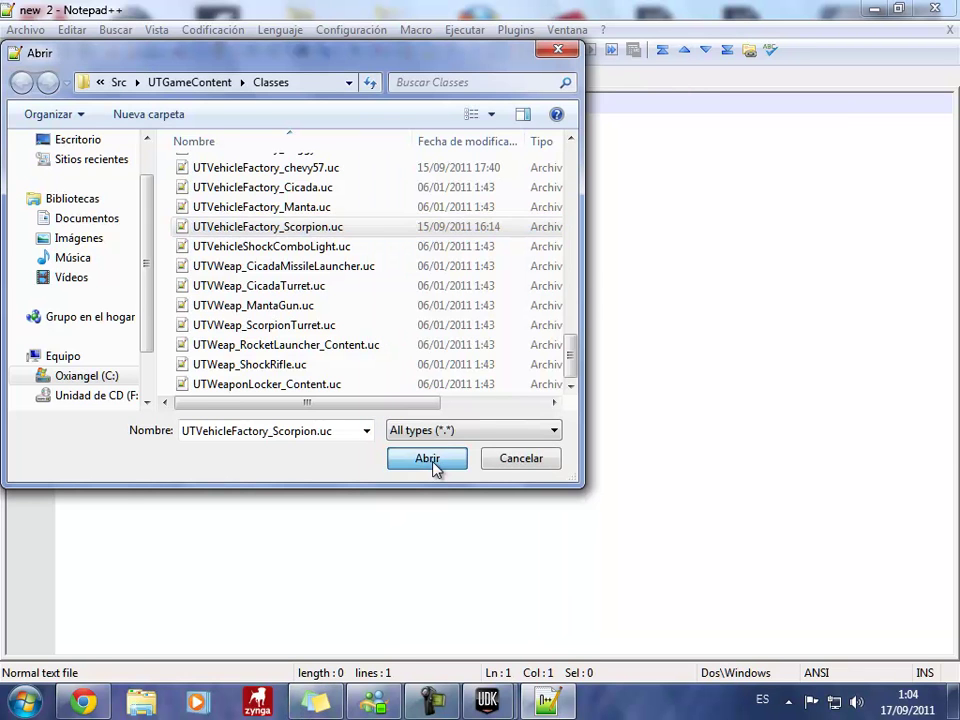
pyautogui.click(428, 460)
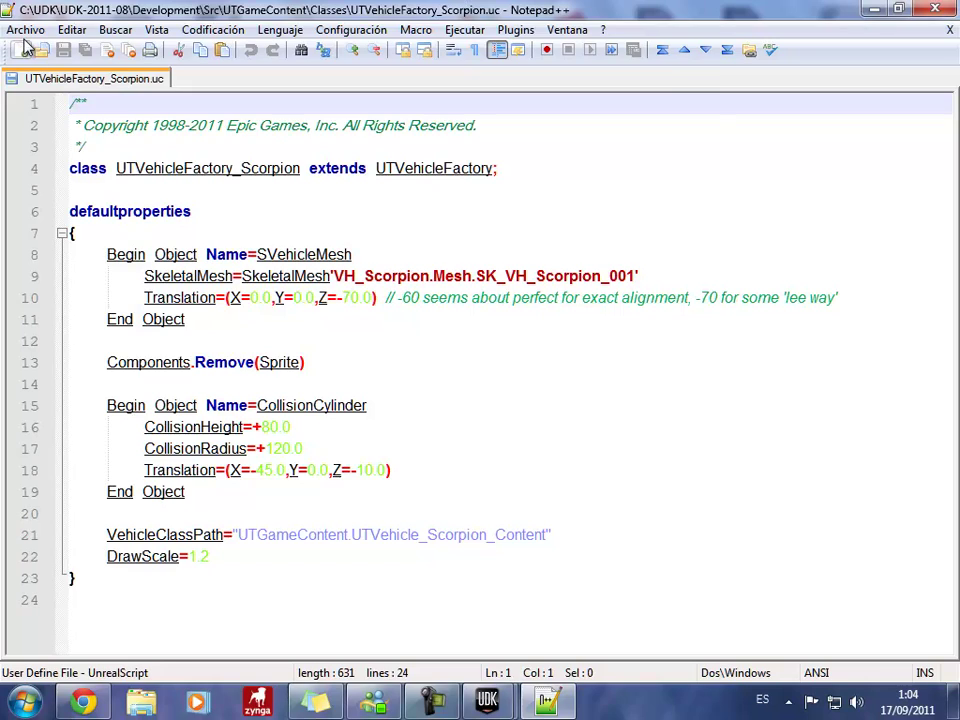
# Open UTVehicle_Scorpion_Content.uc from the UTGameContent\Classes folder.
pyautogui.click(25, 29)
pyautogui.click(92, 62)
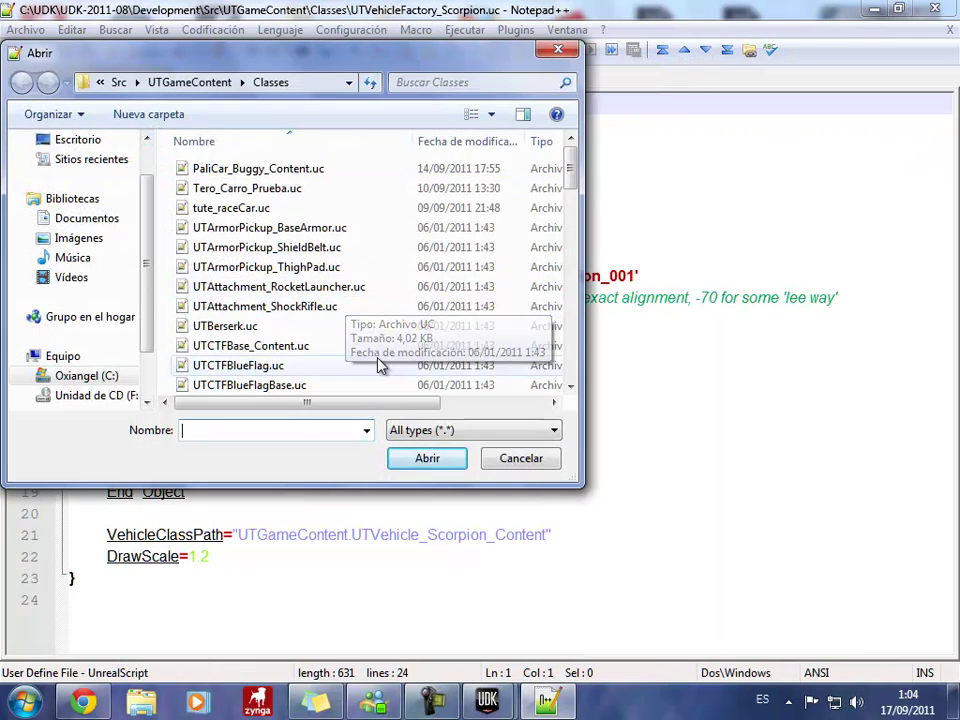
pyautogui.moveTo(572, 171); pyautogui.dragTo(577, 310)
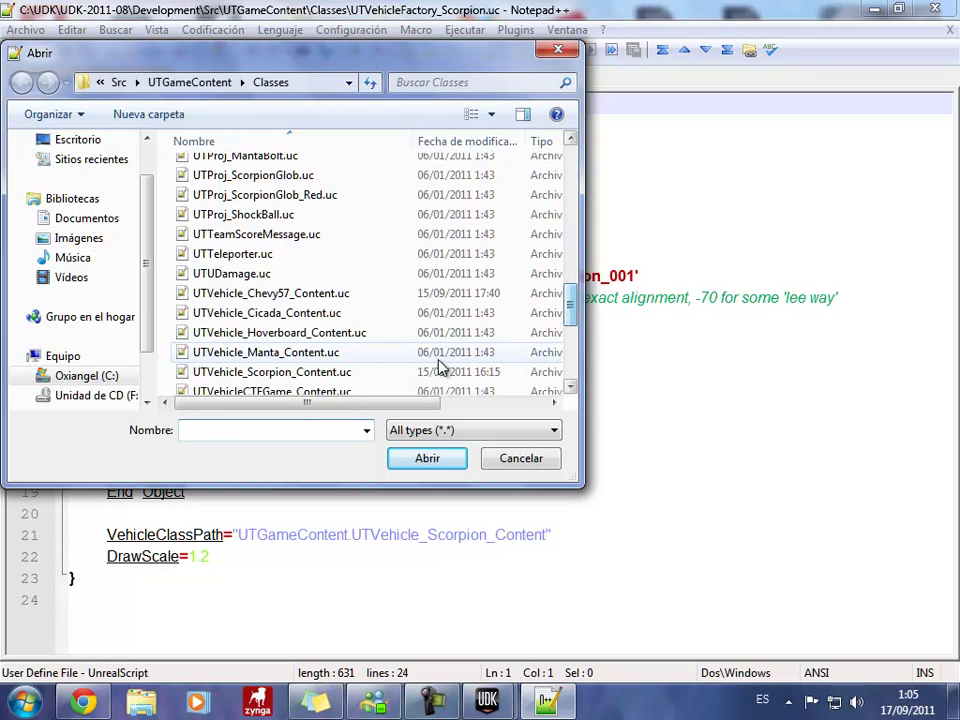
pyautogui.click(329, 377)
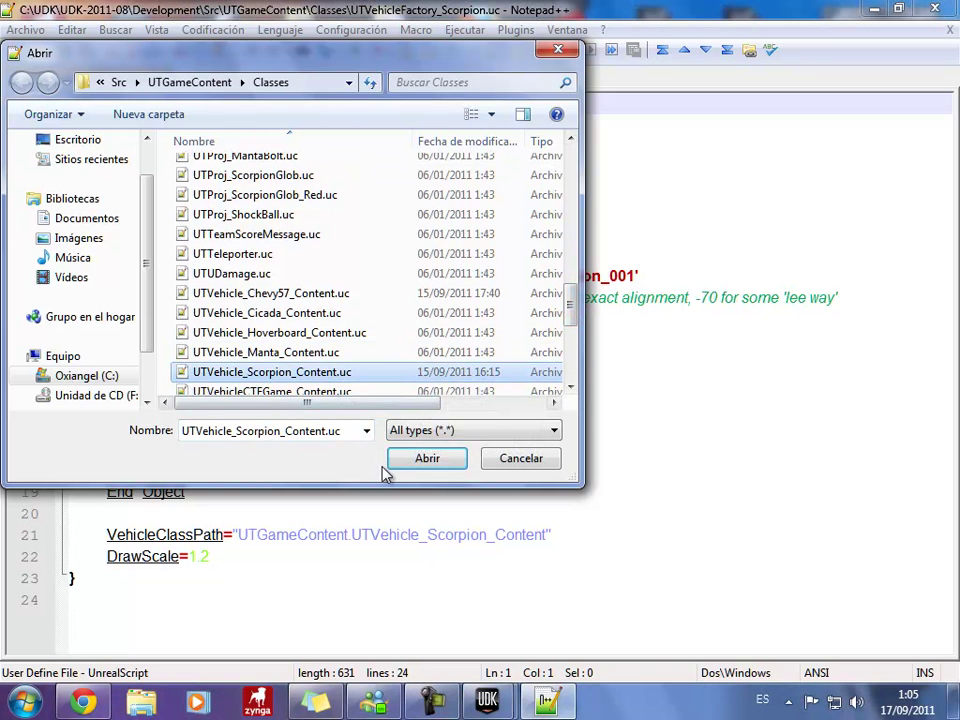
pyautogui.click(423, 457)
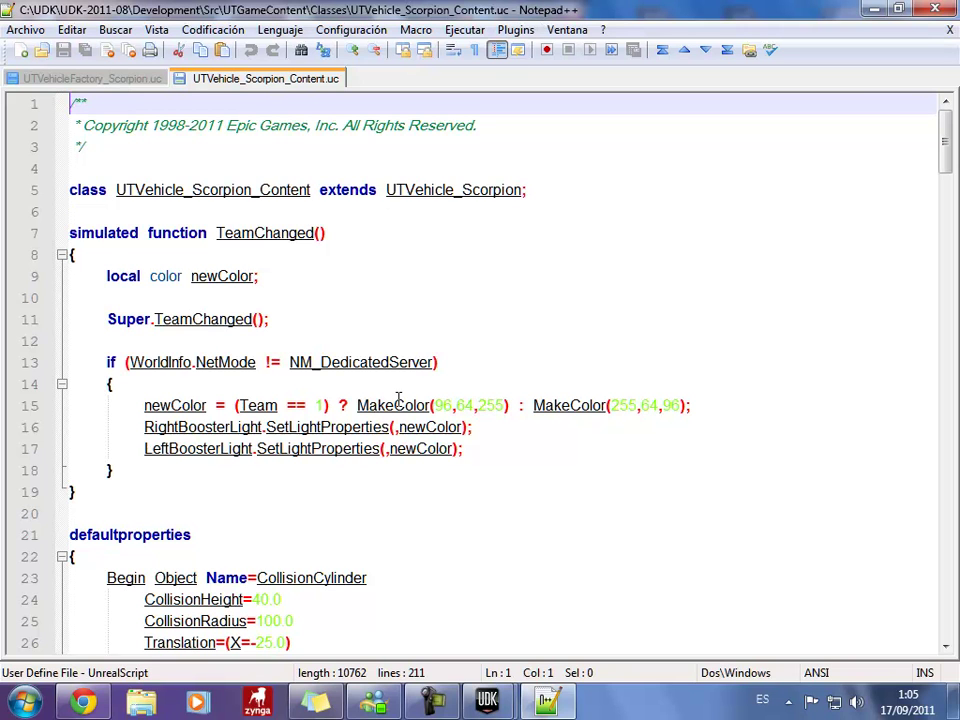
# Review the Scorpion content script and place the cursor on line 18.
pyautogui.scroll(-1, 398, 430)
pyautogui.scroll(1, 398, 433)
pyautogui.scroll(-1, 398, 433)
pyautogui.scroll(1, 399, 435)
pyautogui.click(375, 471)
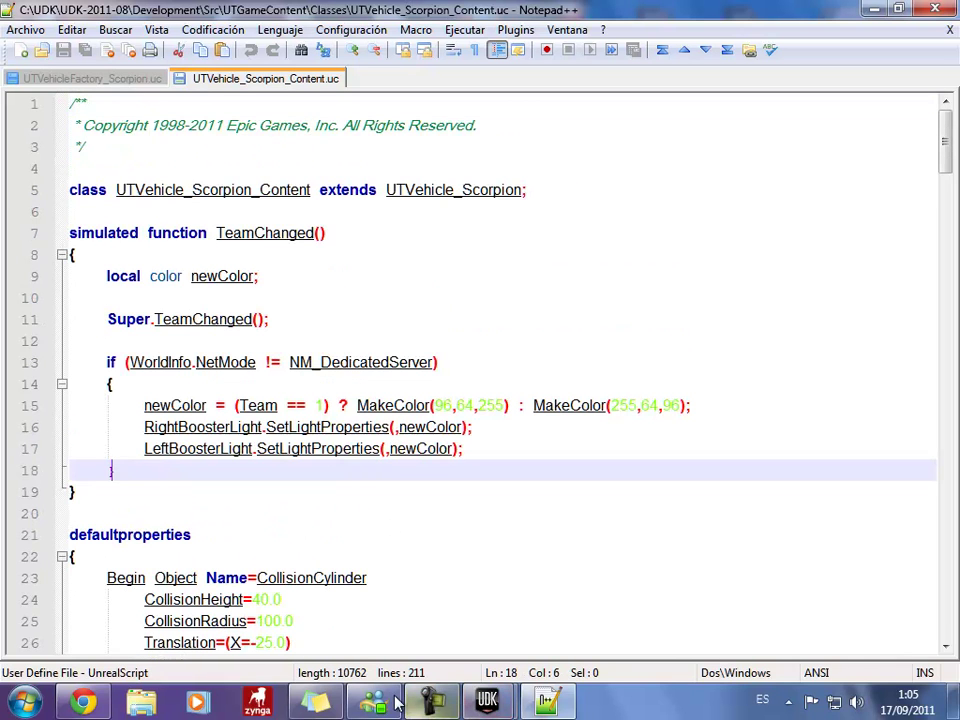
pyautogui.click(315, 703)
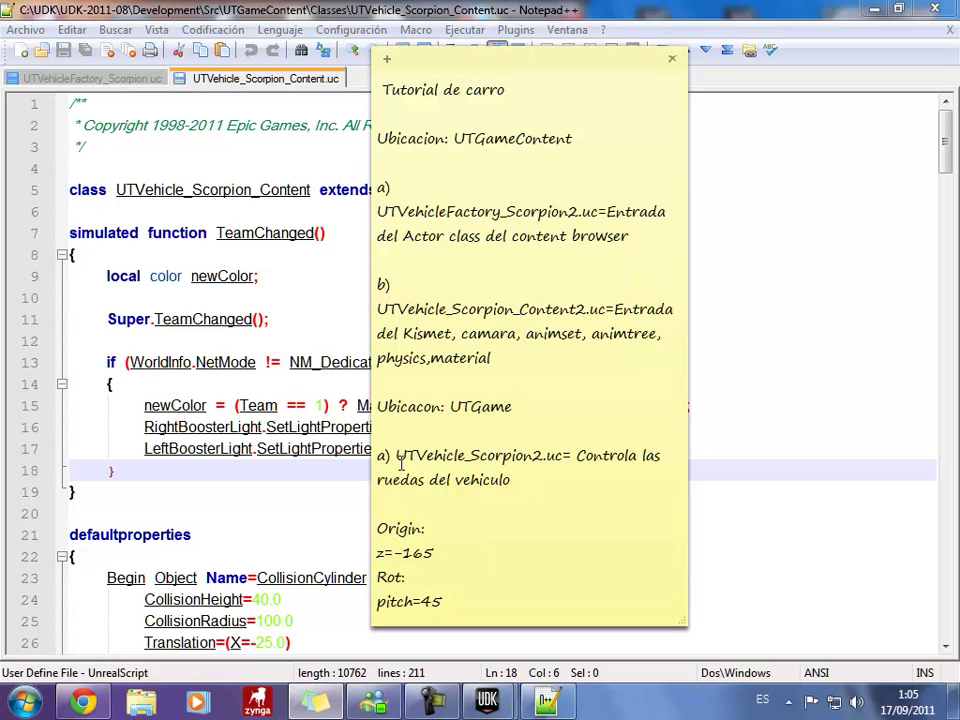
pyautogui.click(246, 312)
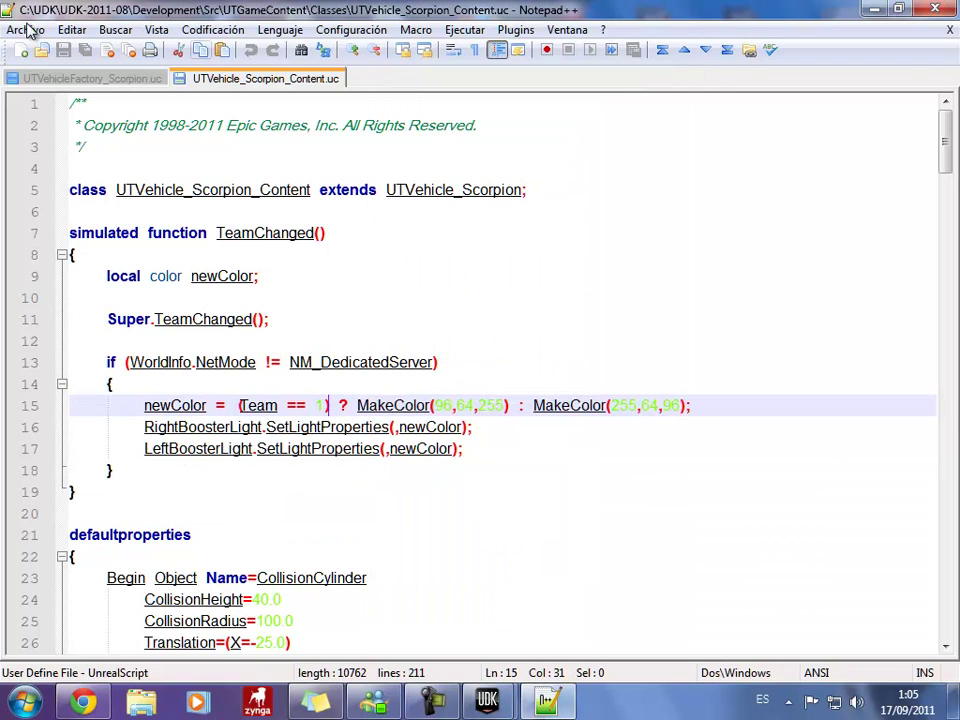
# Open UTVehicle_Scorpion.uc from the Src\UTGame\Classes folder.
pyautogui.click(33, 29)
pyautogui.click(90, 62)
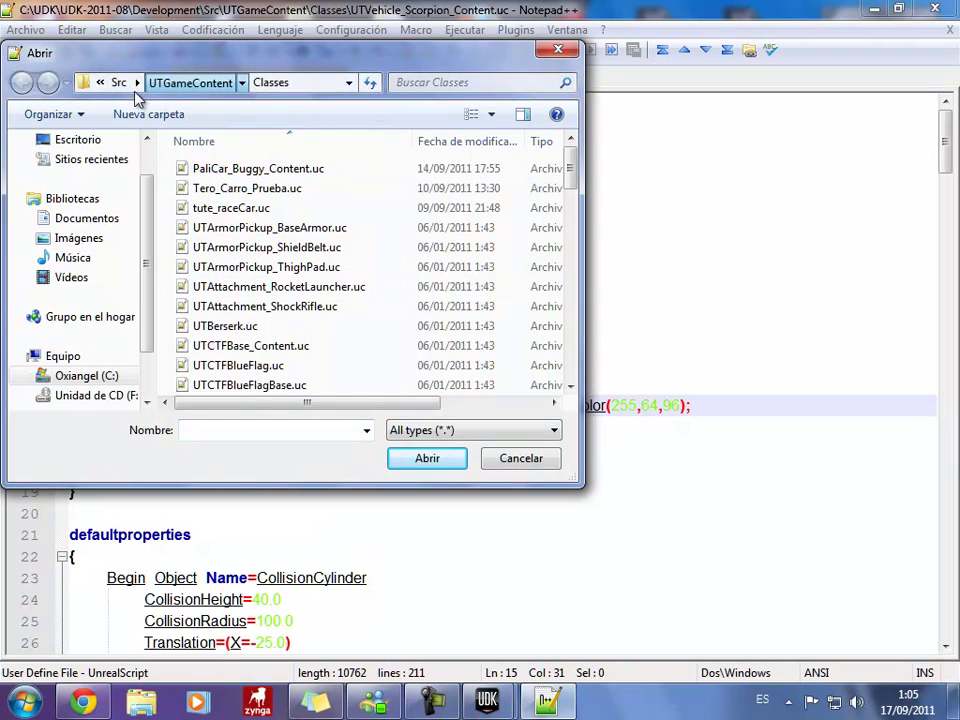
pyautogui.click(138, 83)
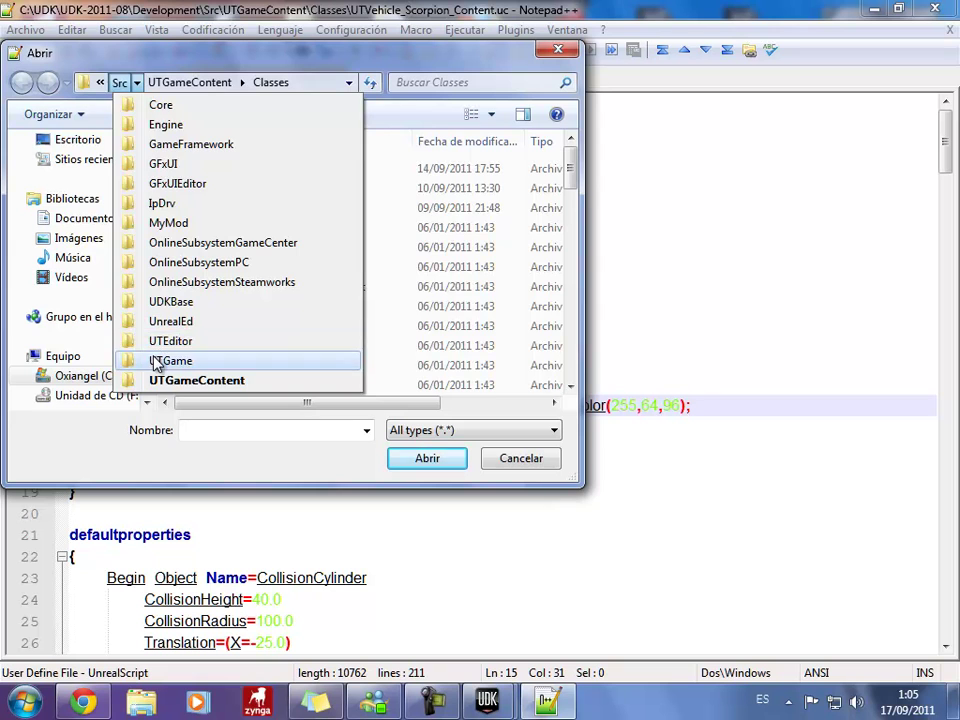
pyautogui.click(158, 360)
pyautogui.doubleClick(218, 172)
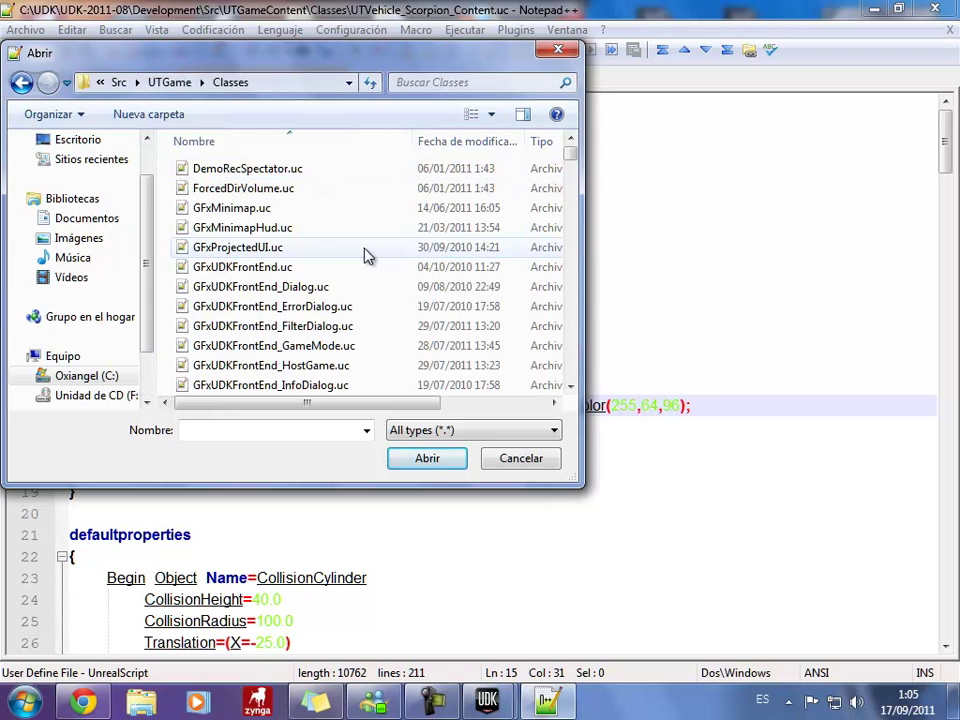
pyautogui.click(365, 250)
pyautogui.scroll(-4, 365, 252)
pyautogui.scroll(-4, 365, 252)
pyautogui.scroll(-3, 365, 252)
pyautogui.scroll(-1, 365, 257)
pyautogui.scroll(-3, 365, 257)
pyautogui.scroll(-4, 338, 296)
pyautogui.scroll(-4, 325, 313)
pyautogui.scroll(-2, 325, 313)
pyautogui.scroll(-1, 325, 313)
pyautogui.scroll(-4, 325, 313)
pyautogui.scroll(-4, 325, 313)
pyautogui.scroll(-3, 325, 313)
pyautogui.scroll(-3, 325, 313)
pyautogui.scroll(-4, 325, 313)
pyautogui.scroll(-5, 325, 313)
pyautogui.scroll(-4, 325, 313)
pyautogui.scroll(-4, 325, 313)
pyautogui.scroll(-4, 325, 313)
pyautogui.scroll(-5, 325, 313)
pyautogui.scroll(-4, 325, 311)
pyautogui.scroll(-4, 325, 311)
pyautogui.scroll(-4, 325, 311)
pyautogui.scroll(-4, 325, 311)
pyautogui.scroll(-4, 335, 306)
pyautogui.scroll(-4, 343, 300)
pyautogui.scroll(-4, 343, 300)
pyautogui.scroll(-4, 345, 300)
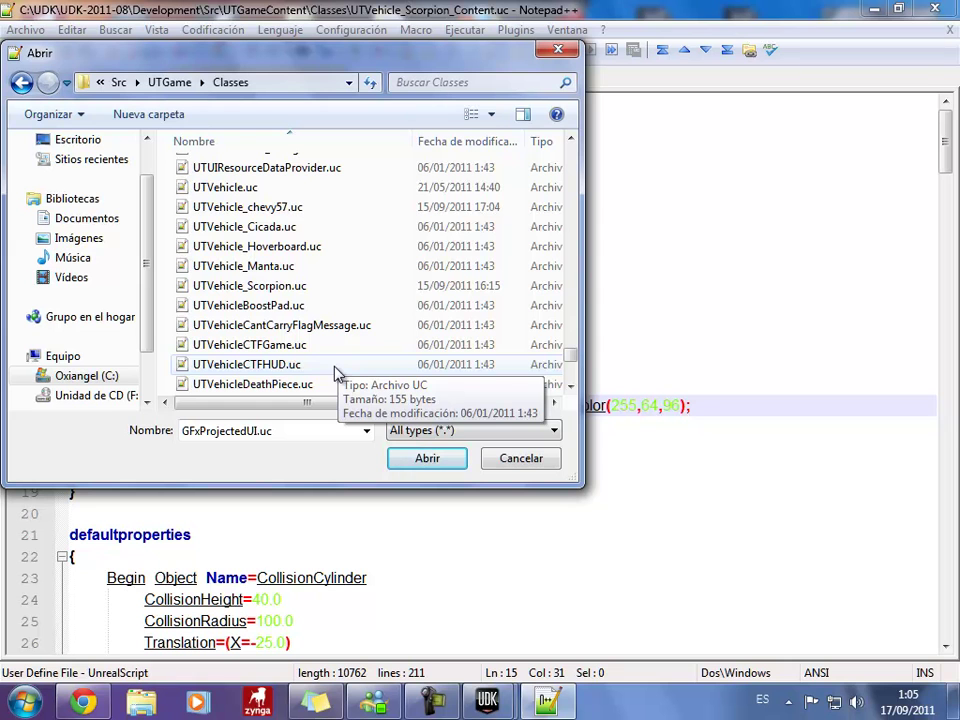
pyautogui.click(334, 291)
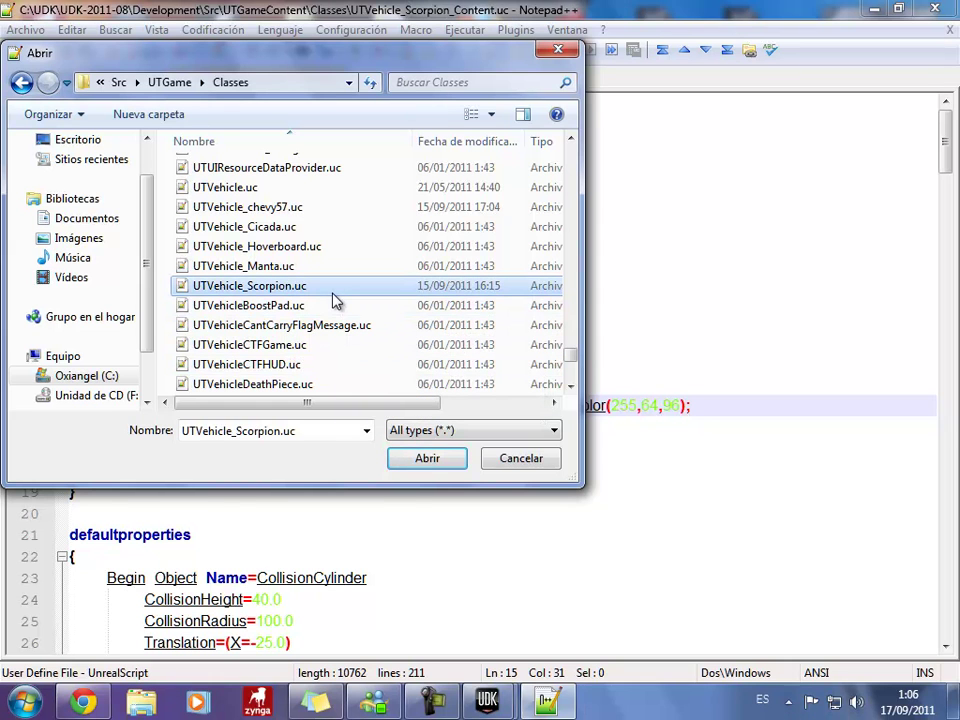
pyautogui.click(428, 460)
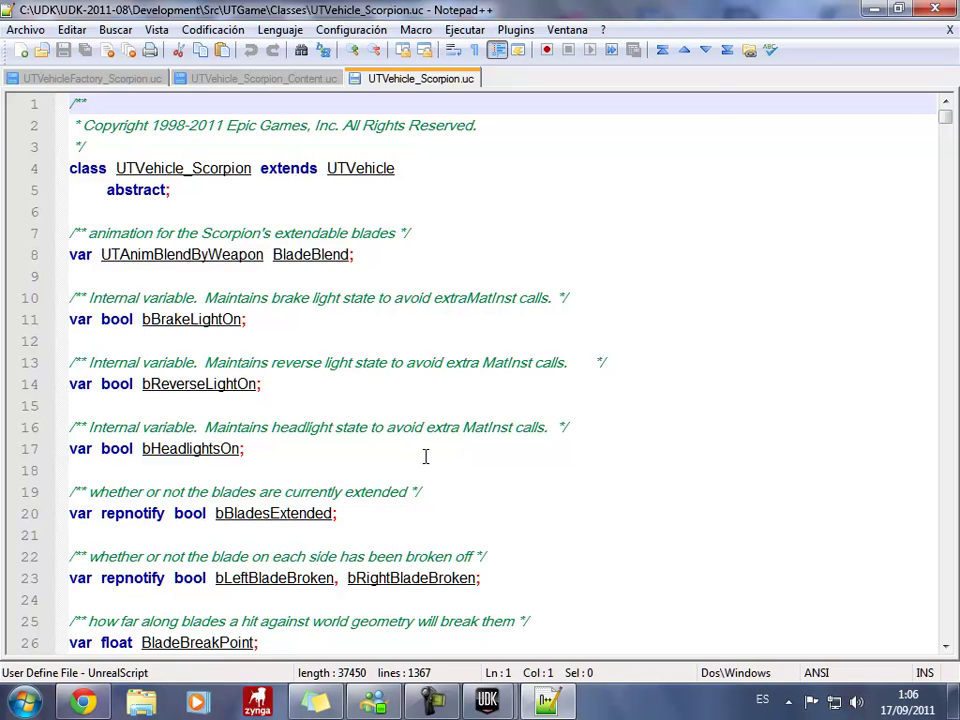
# Bring up the Abrir dialog again, check the recent folders, and cancel without opening anything.
pyautogui.click(25, 29)
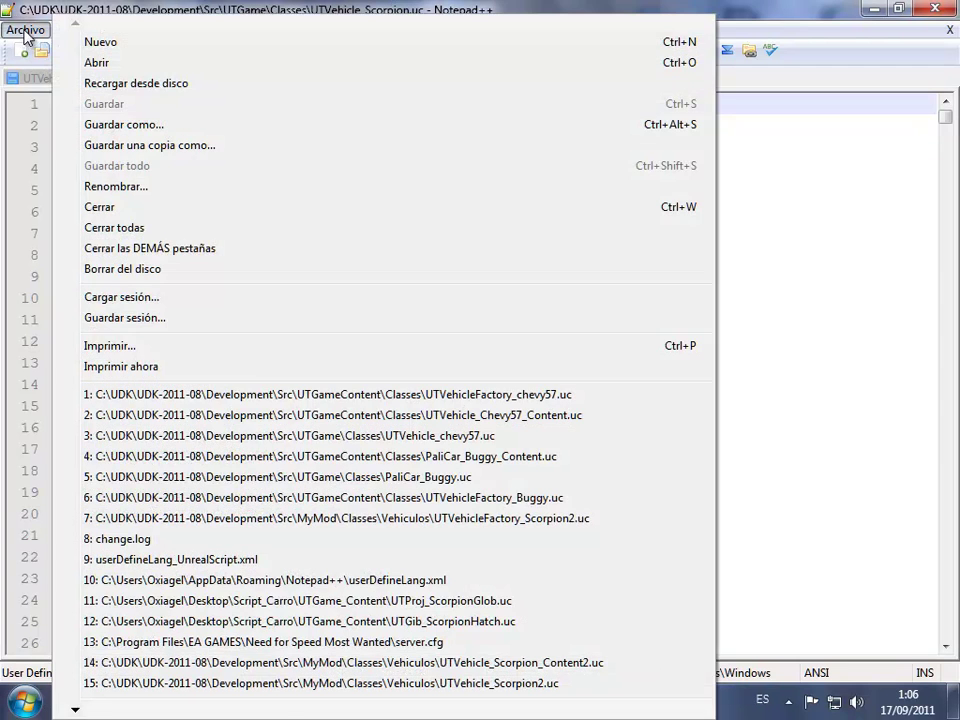
pyautogui.click(80, 63)
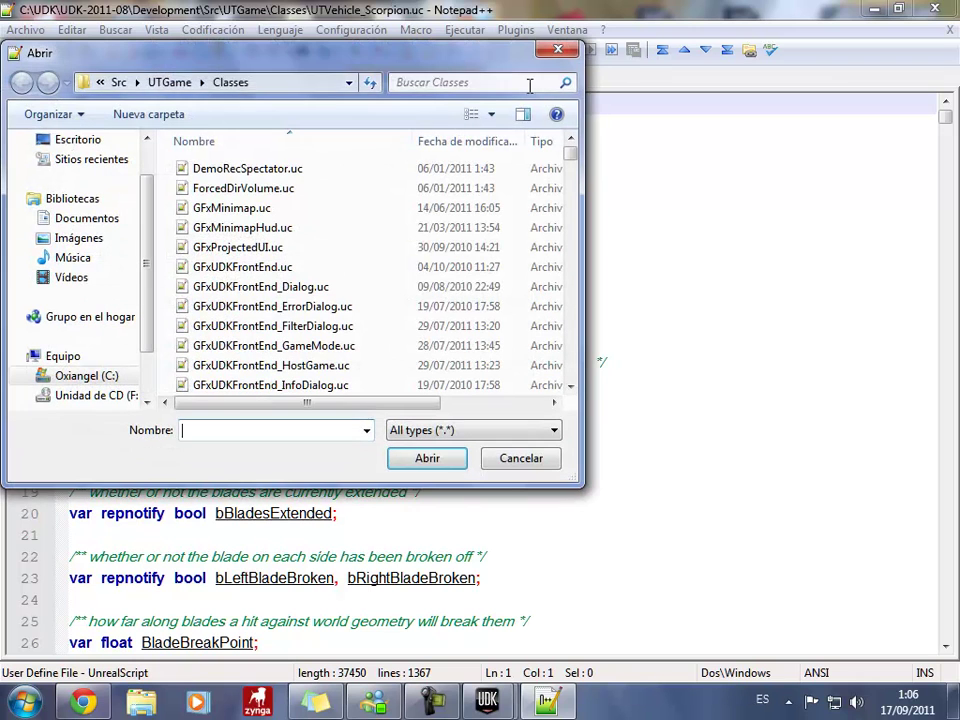
pyautogui.click(349, 83)
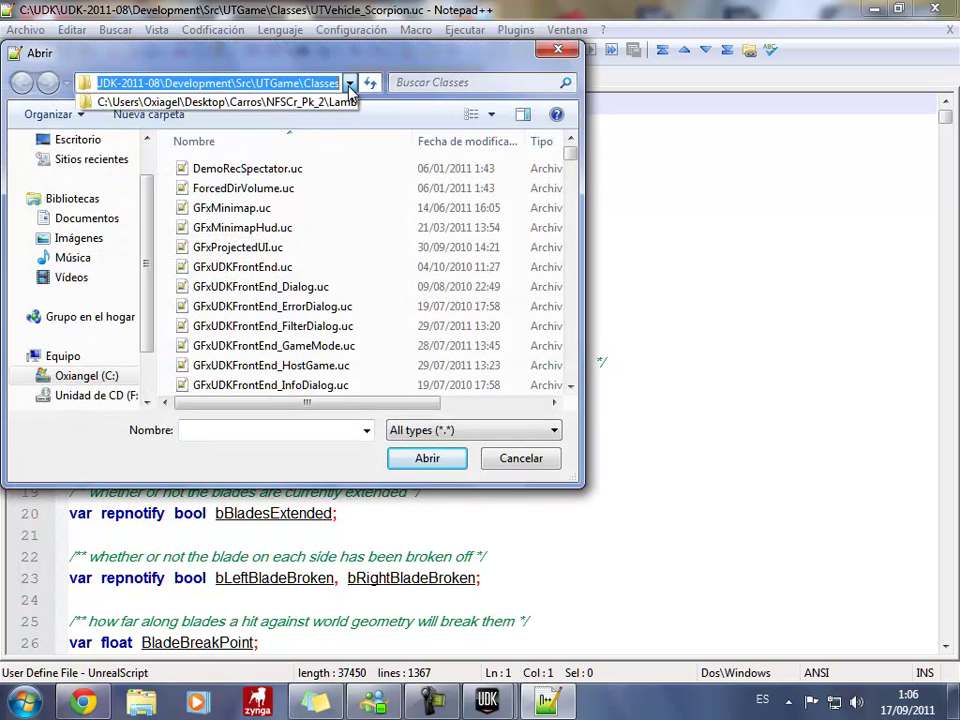
pyautogui.click(349, 84)
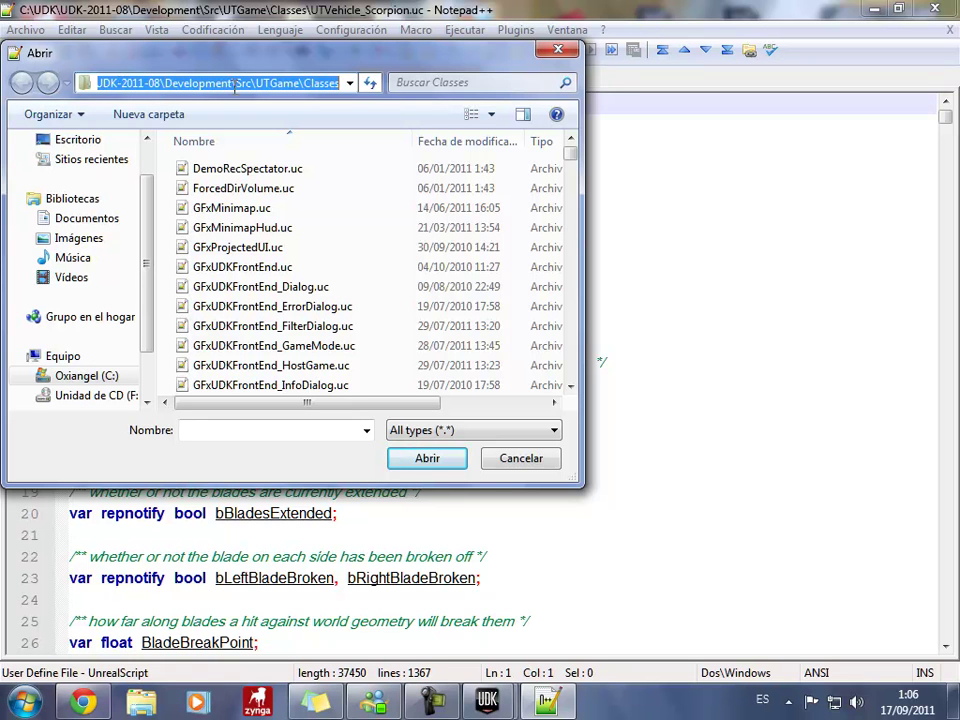
pyautogui.click(508, 458)
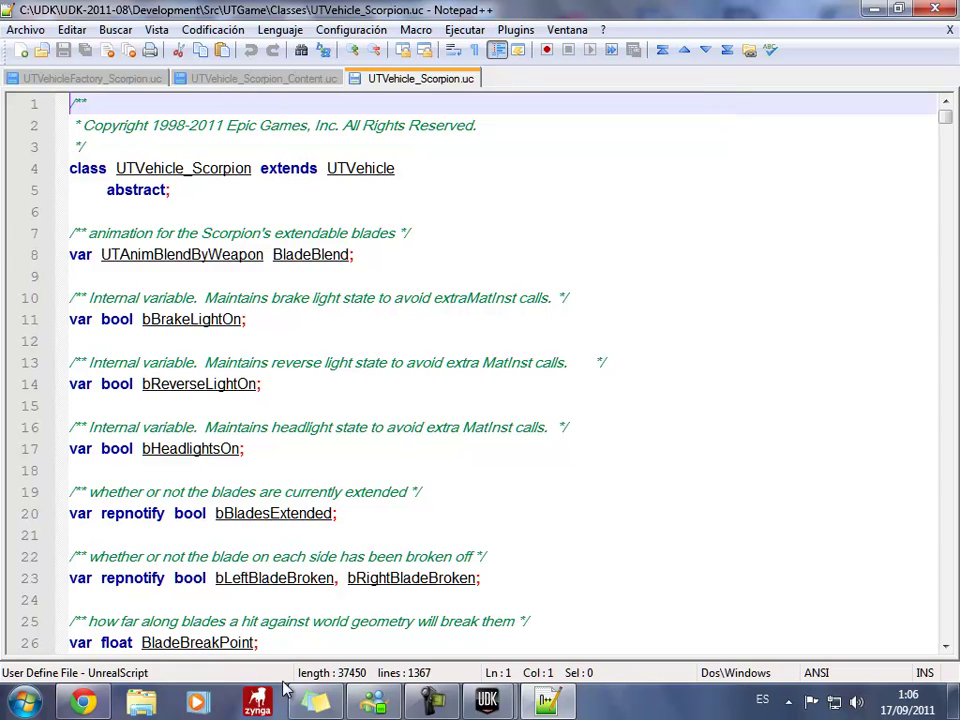
# In UTVehicleFactory_Scorpion.uc, replace 'Scorpion' in the line 4 class name with 'PoliciaCarro'.
pyautogui.click(104, 76)
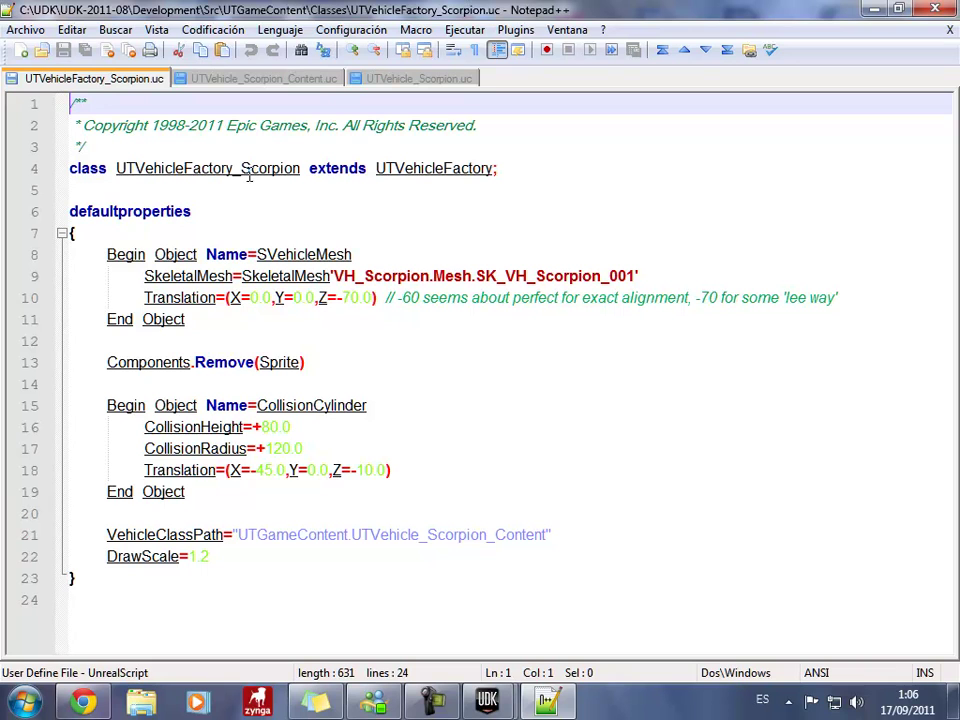
pyautogui.click(243, 170)
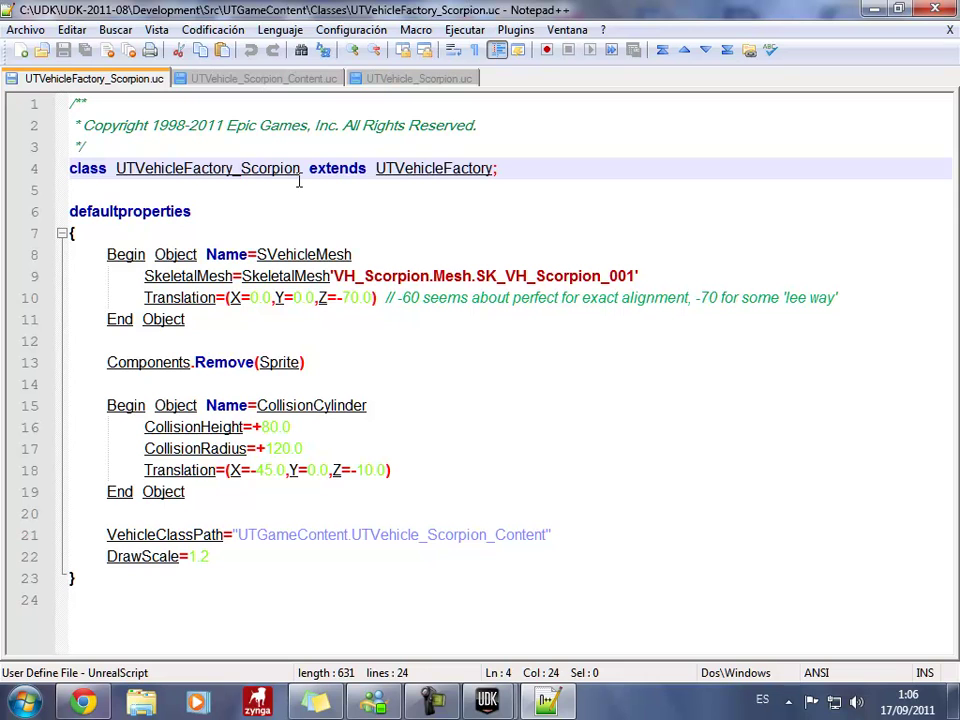
pyautogui.press('Delete')
pyautogui.press('Delete')
pyautogui.press('Delete')
pyautogui.press('Delete')
pyautogui.press('Delete')
pyautogui.press('Delete')
pyautogui.press('Delete')
pyautogui.press('Delete')
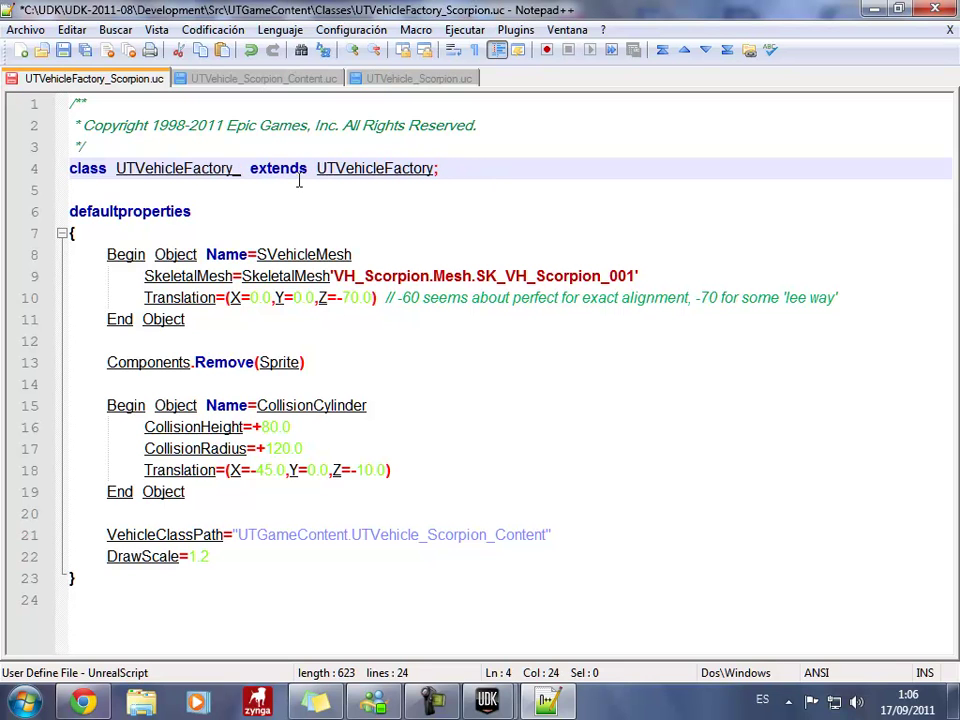
pyautogui.write('P')
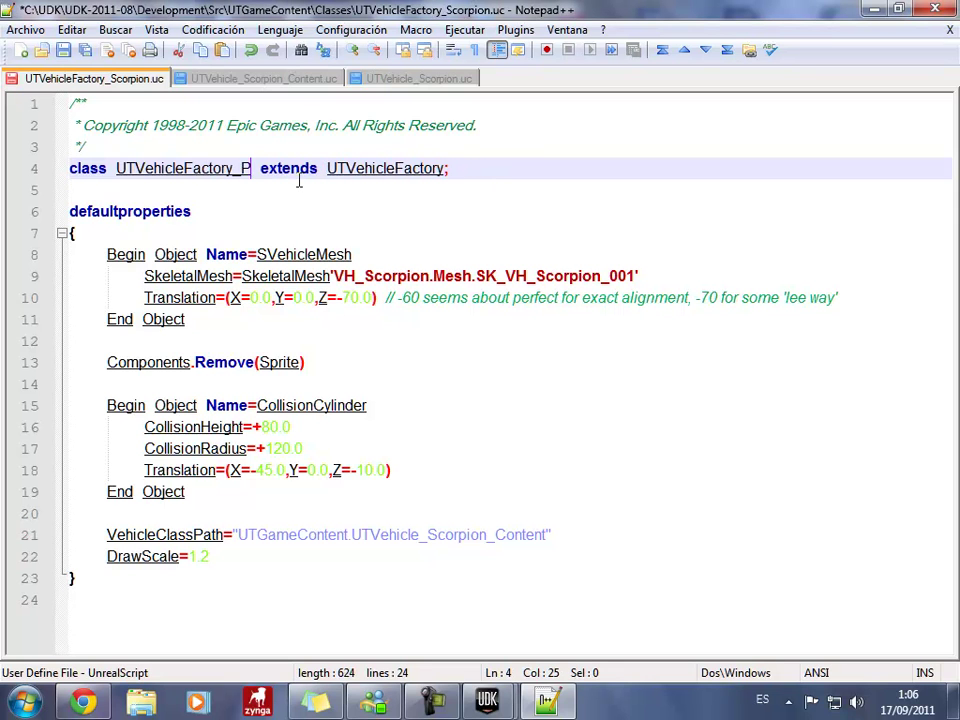
pyautogui.write('licia')
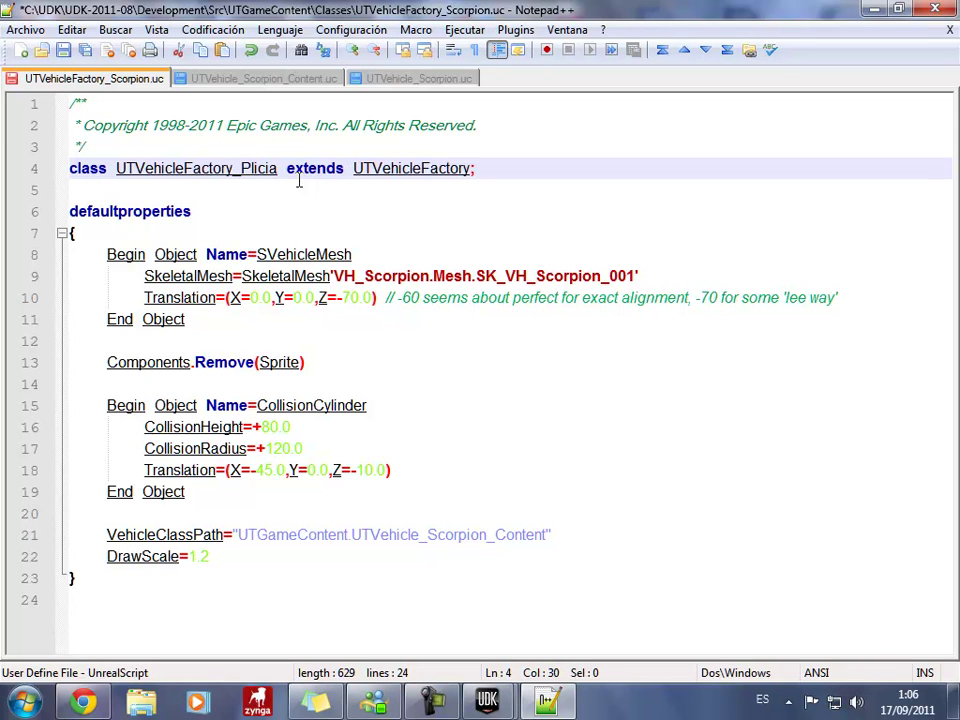
pyautogui.write('Carro')
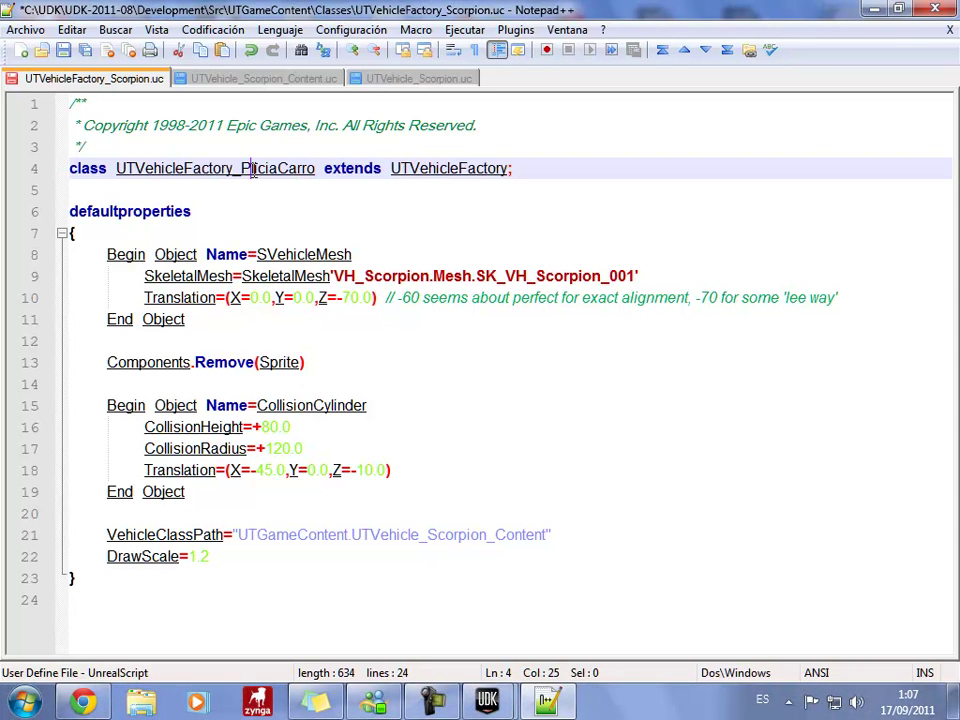
pyautogui.write('o')
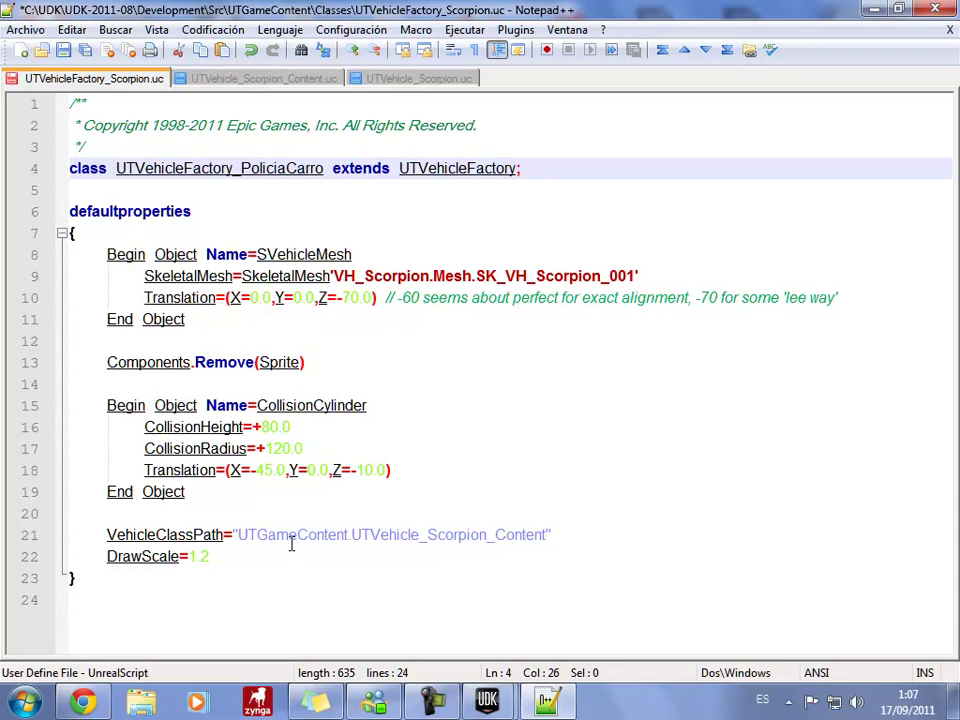
# Rename the content class on line 5 to UTVehicle_PoliciaCarro_Content and copy 'PoliciaCarro'.
pyautogui.click(240, 80)
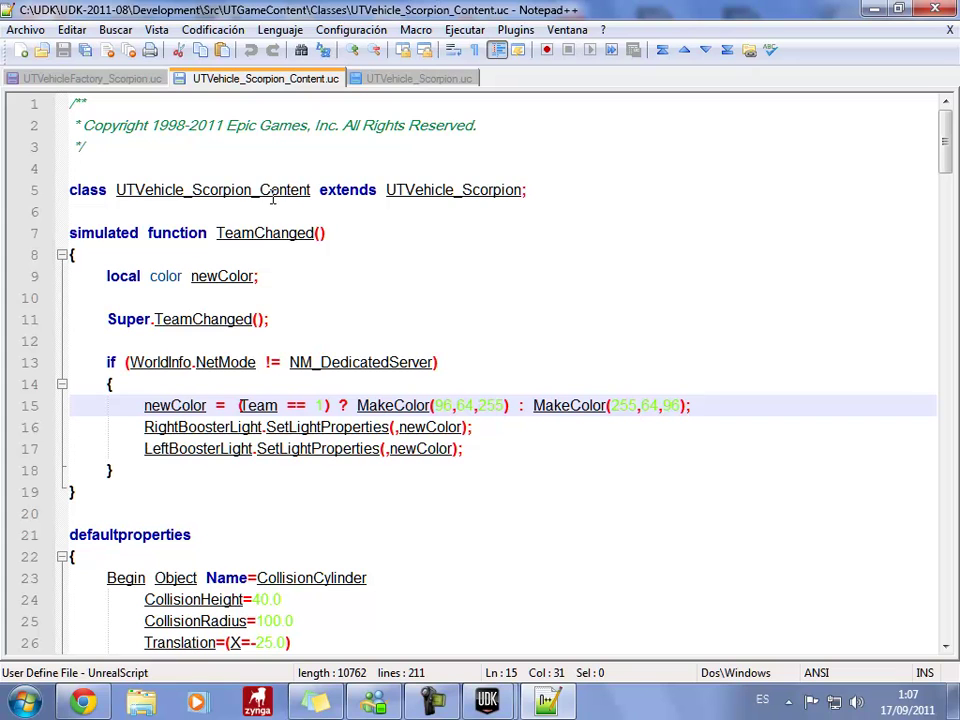
pyautogui.click(192, 190)
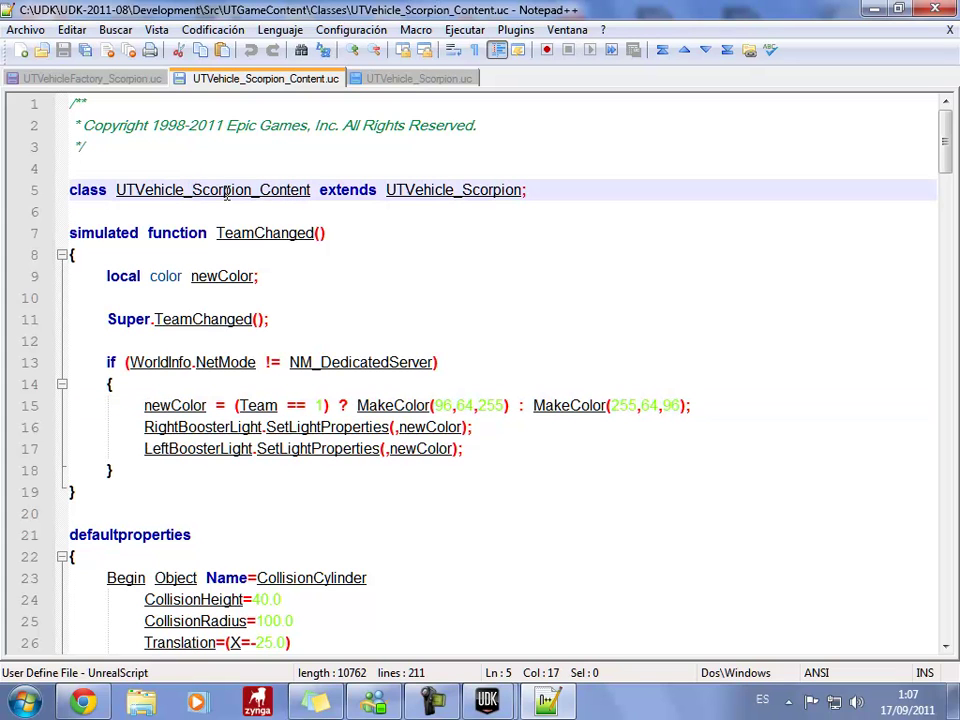
pyautogui.press('Delete')
pyautogui.press('Delete')
pyautogui.press('Delete')
pyautogui.press('Delete')
pyautogui.press('Delete')
pyautogui.press('Delete')
pyautogui.press('Delete')
pyautogui.press('Delete')
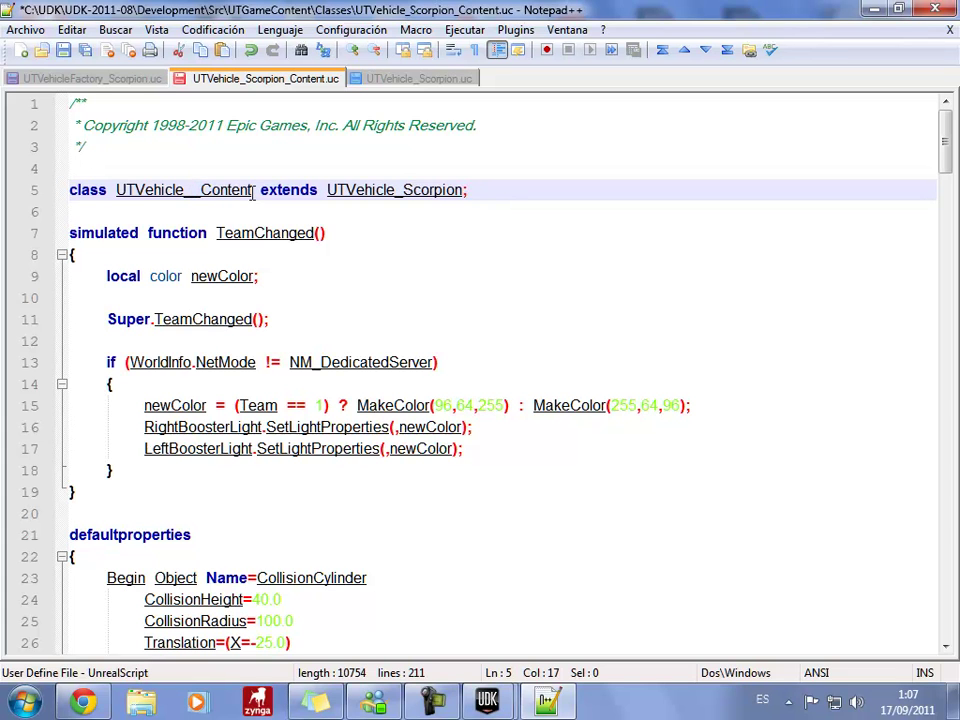
pyautogui.write('PoliciaCarro')
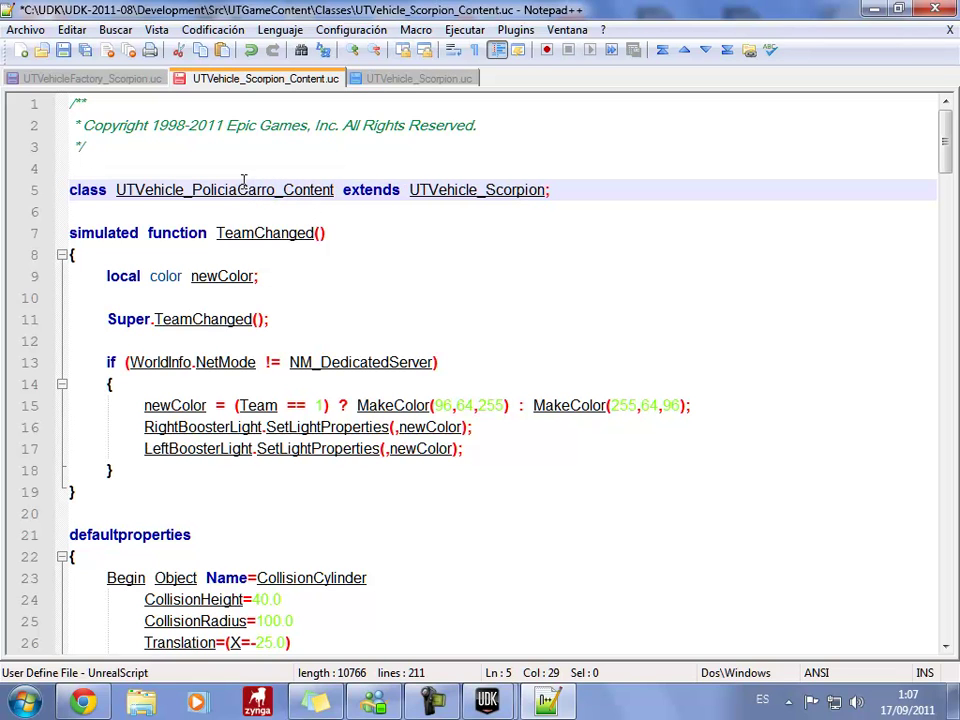
pyautogui.moveTo(193, 189); pyautogui.dragTo(270, 186)
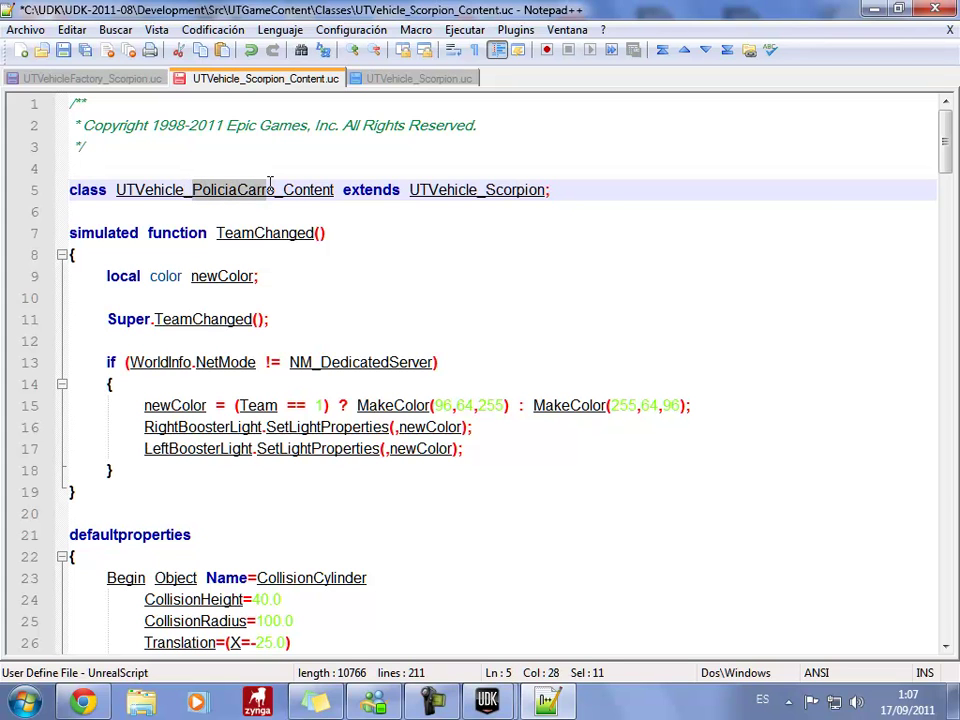
pyautogui.rightClick(270, 190)
# Paste 'PoliciaCarro' over 'Scorpion' in the parent class so it extends UTVehicle_PoliciaCarro.
pyautogui.click(440, 79)
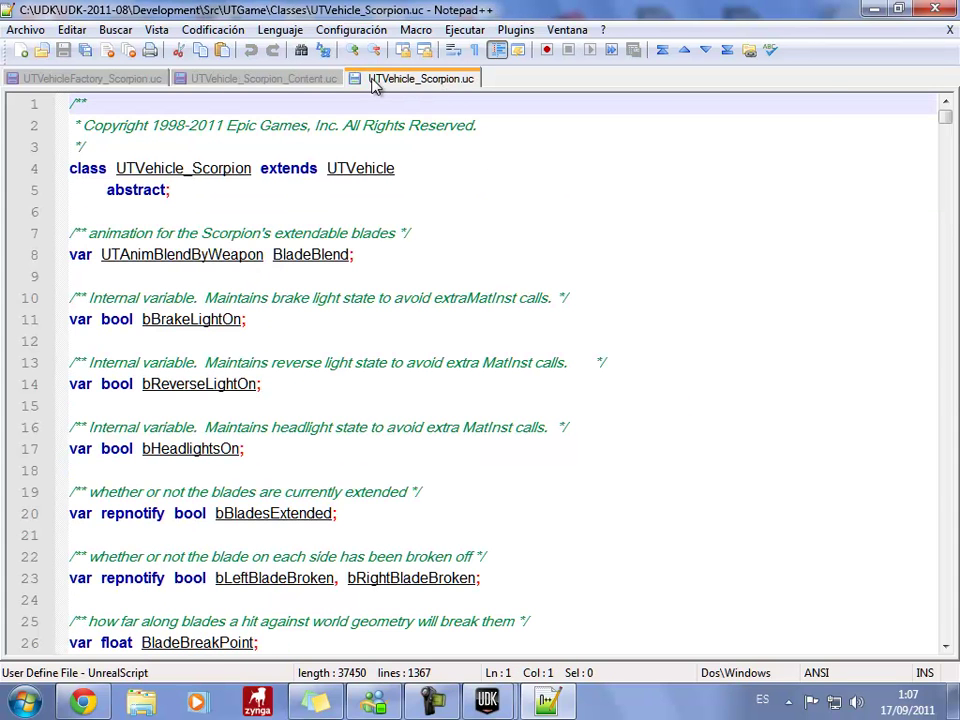
pyautogui.click(310, 79)
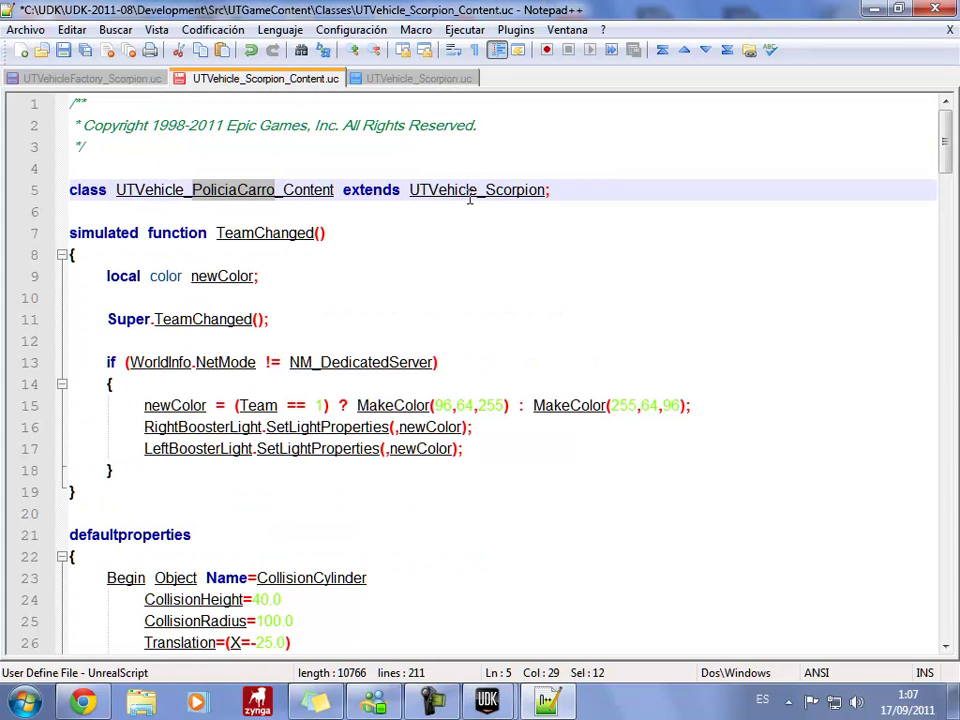
pyautogui.moveTo(485, 189); pyautogui.dragTo(533, 195)
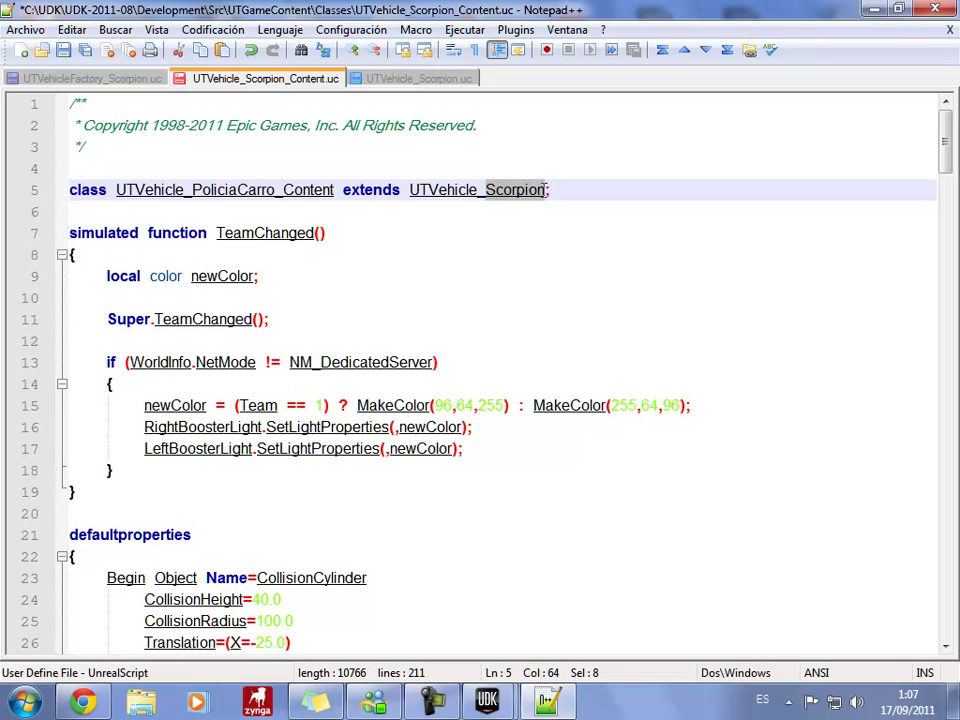
pyautogui.rightClick(550, 193)
pyautogui.click(587, 243)
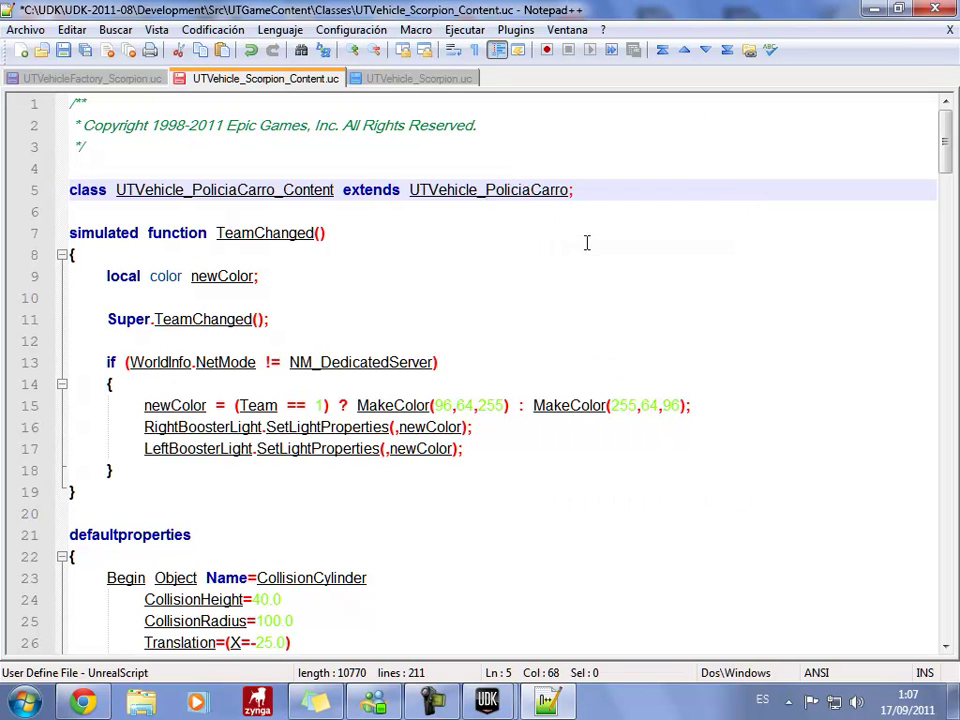
# Paste 'PoliciaCarro' over 'Scorpion' on line 4 of UTVehicle_Scorpion.uc, making it UTVehicle_PoliciaCarro.
pyautogui.click(422, 80)
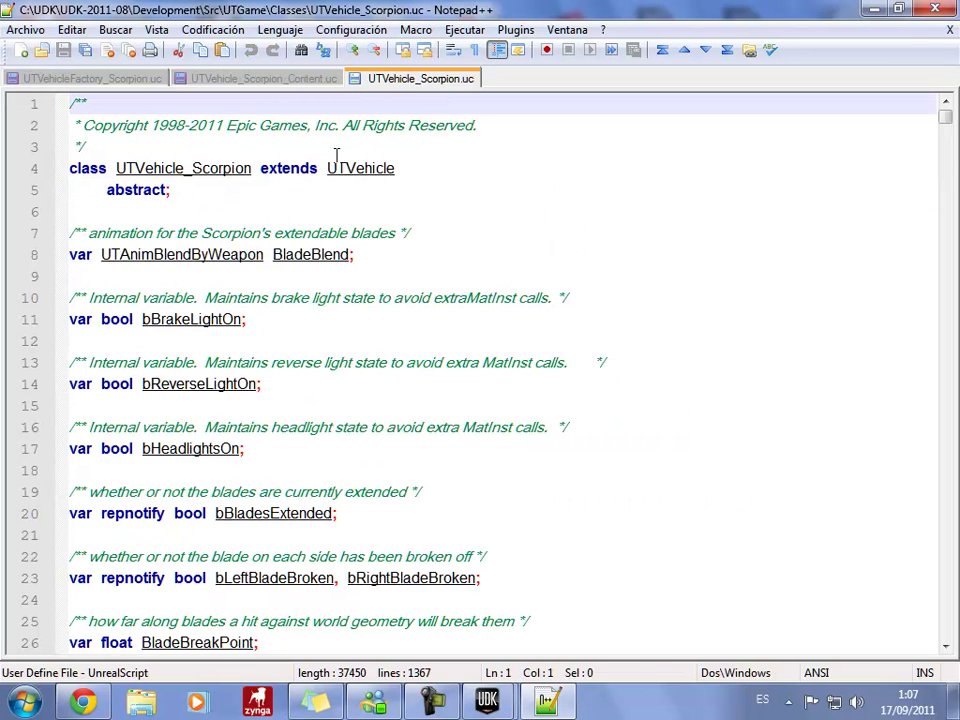
pyautogui.moveTo(193, 168); pyautogui.dragTo(241, 177)
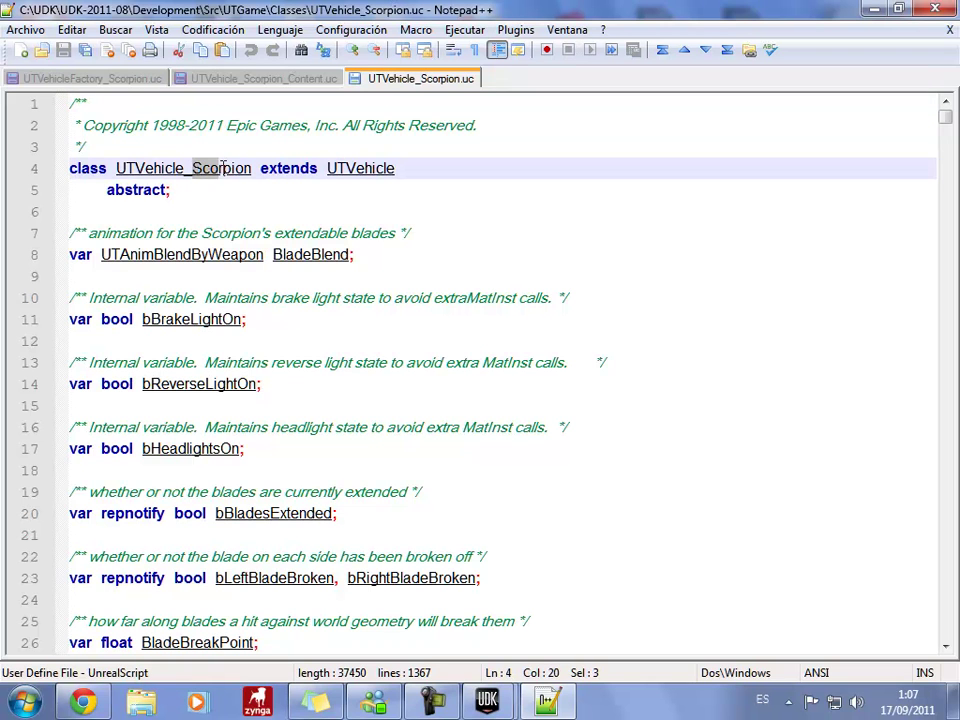
pyautogui.rightClick(241, 177)
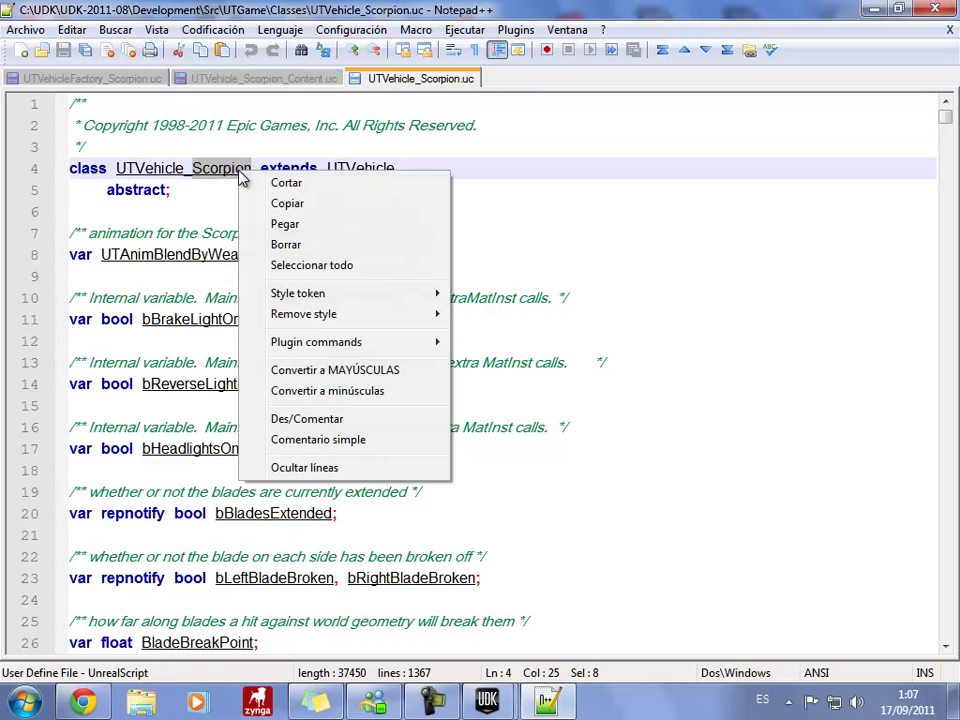
pyautogui.click(264, 224)
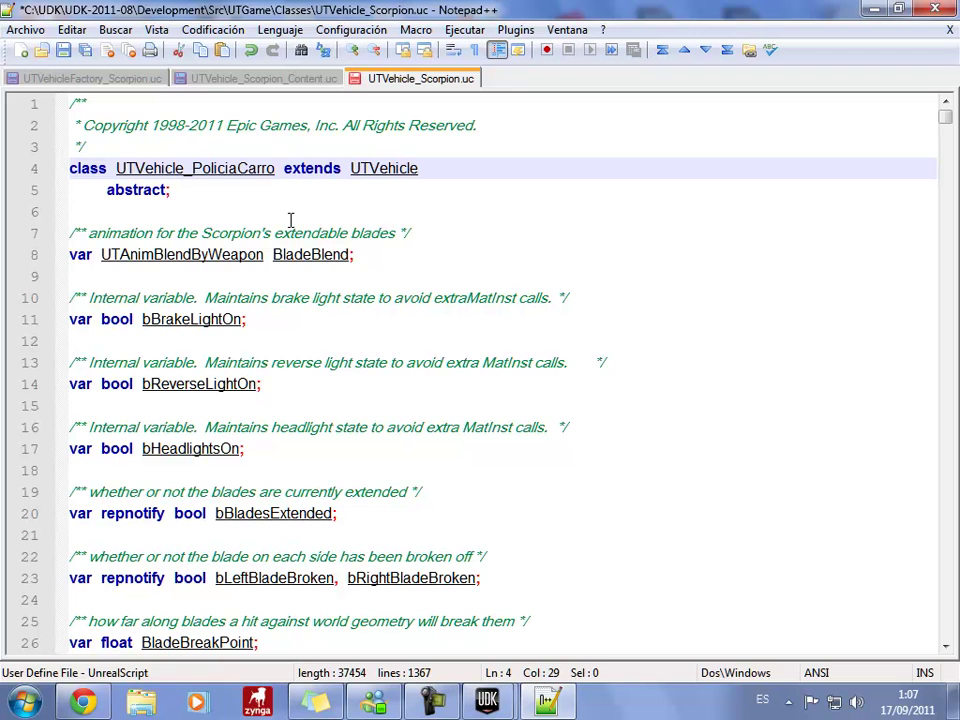
pyautogui.click(291, 216)
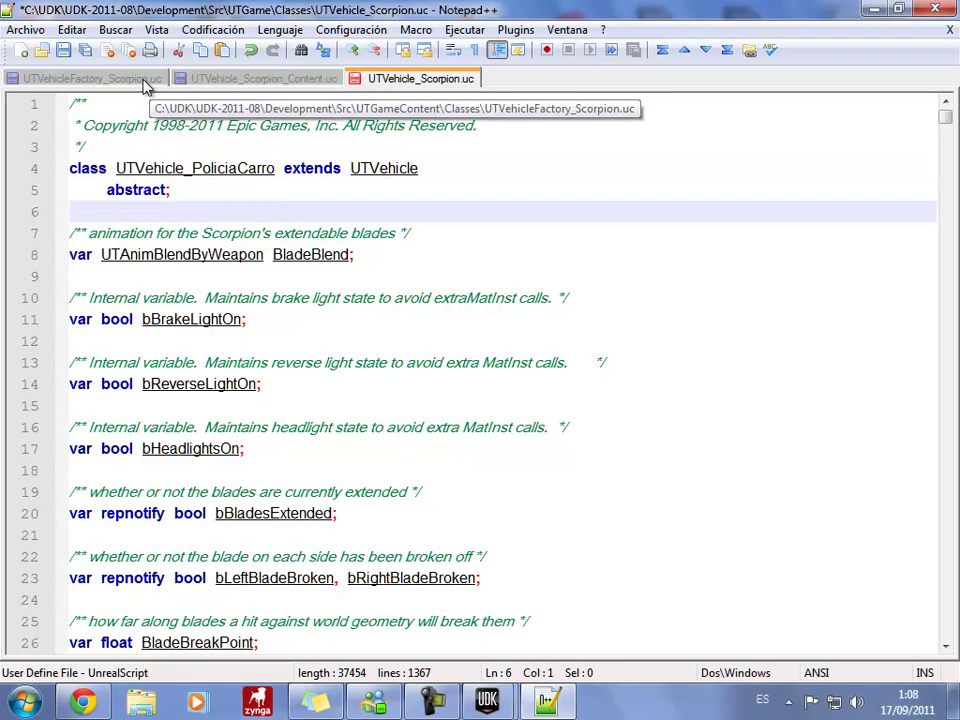
pyautogui.click(140, 79)
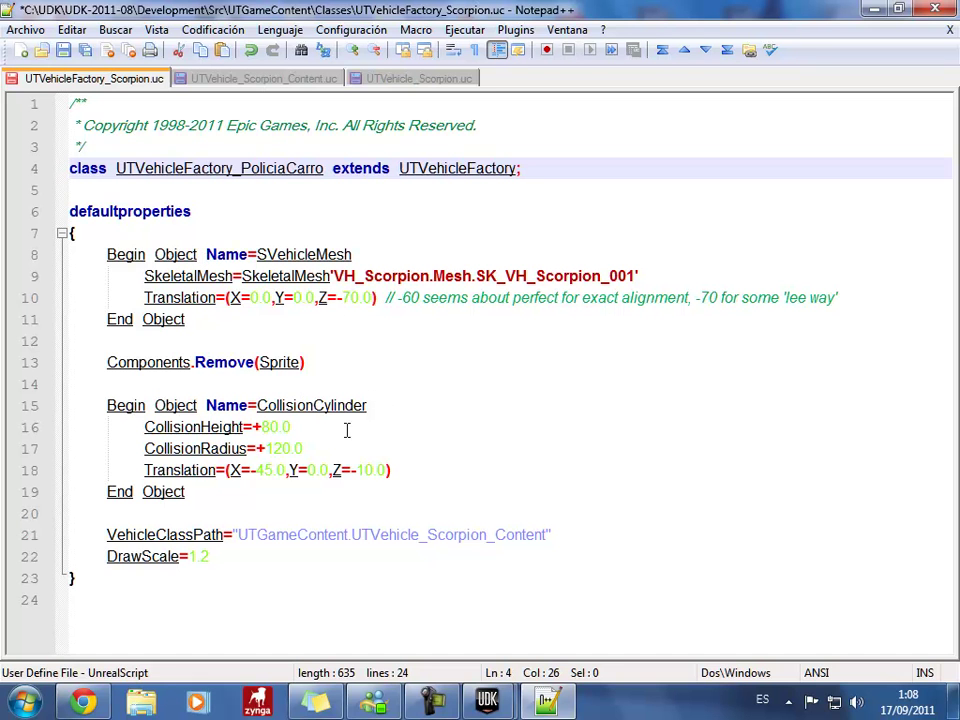
# In the Content Browser's PaliCar > Carros > Policia package, copy the PoliciaCarro skeletal mesh's full name.
pyautogui.moveTo(492, 708)
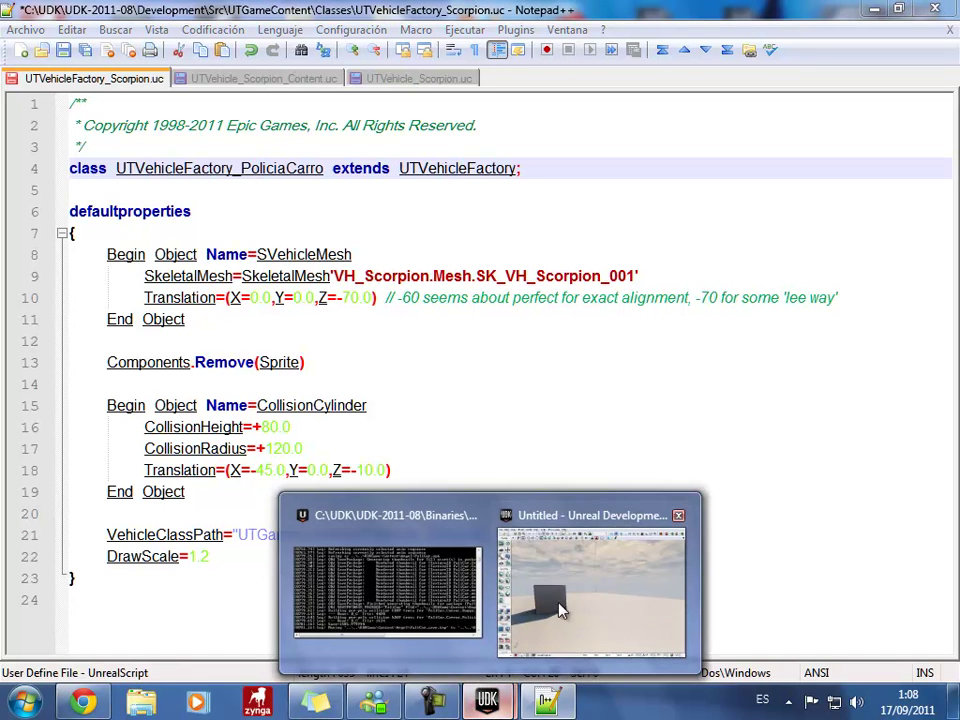
pyautogui.click(561, 608)
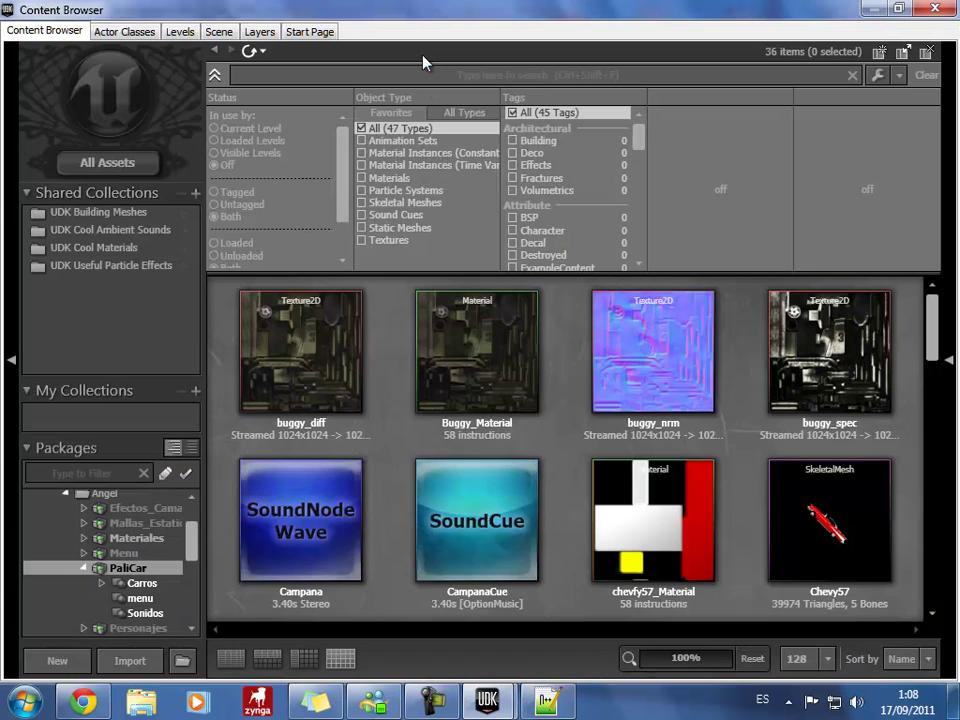
pyautogui.click(420, 51)
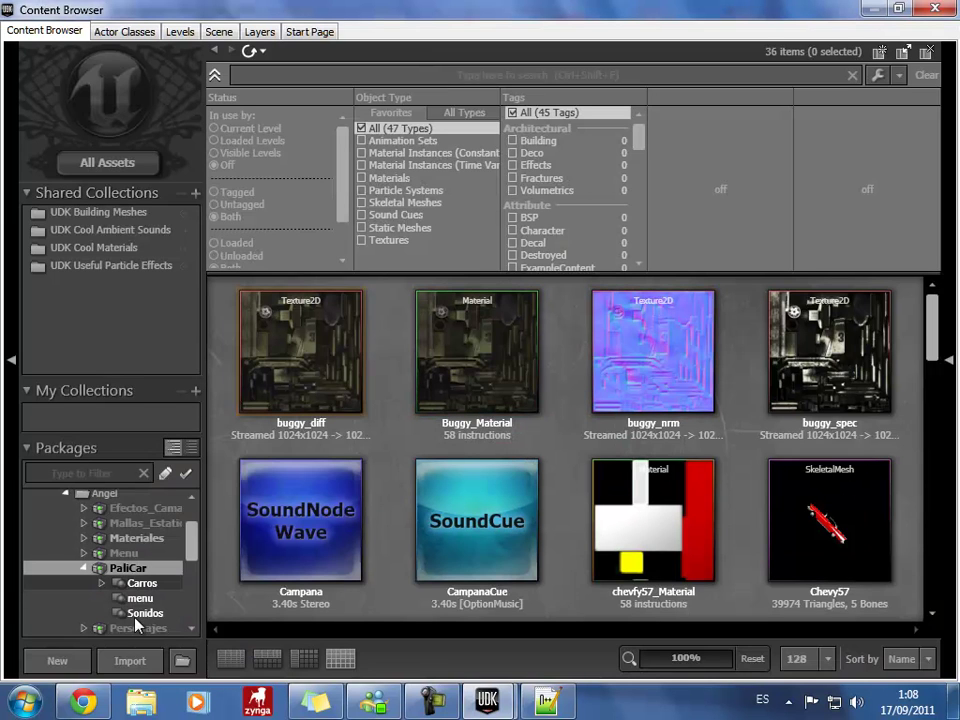
pyautogui.click(103, 583)
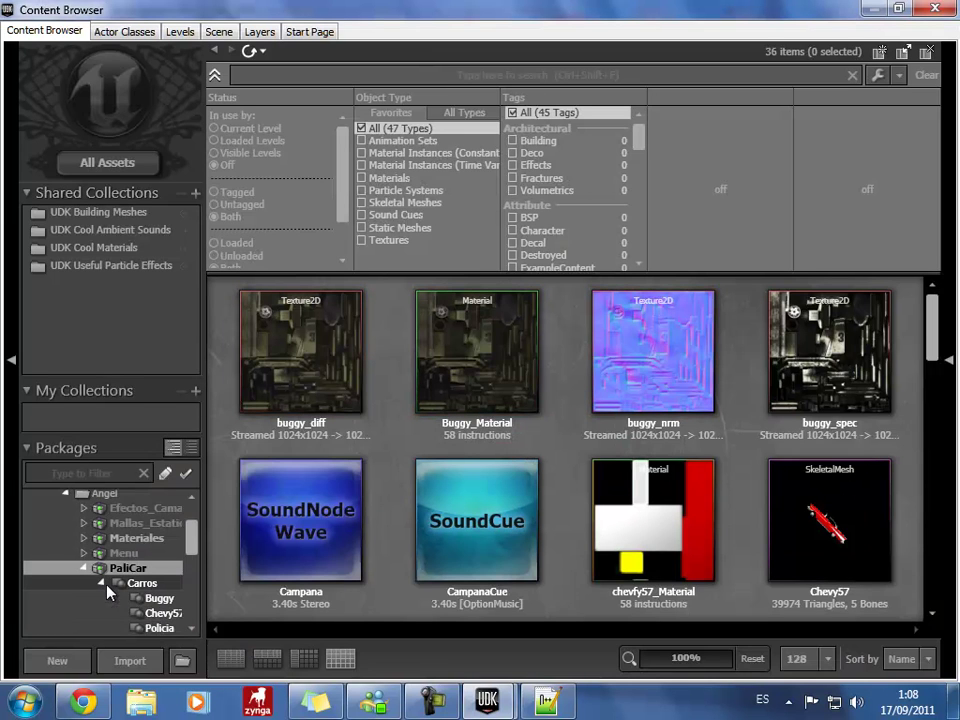
pyautogui.click(143, 628)
pyautogui.click(278, 372)
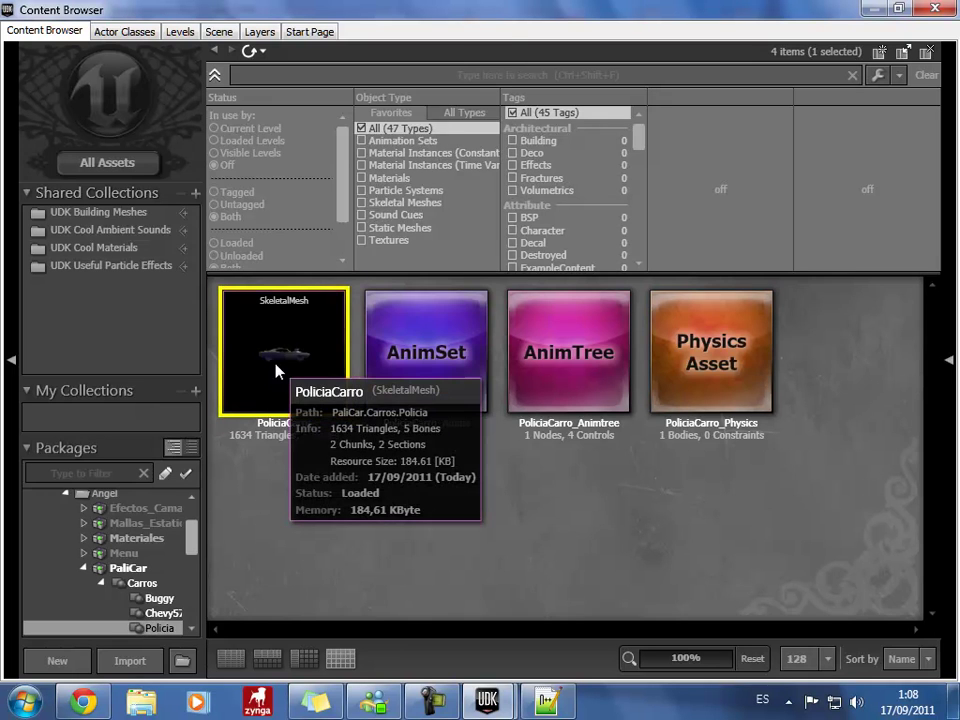
pyautogui.rightClick(276, 368)
pyautogui.click(371, 278)
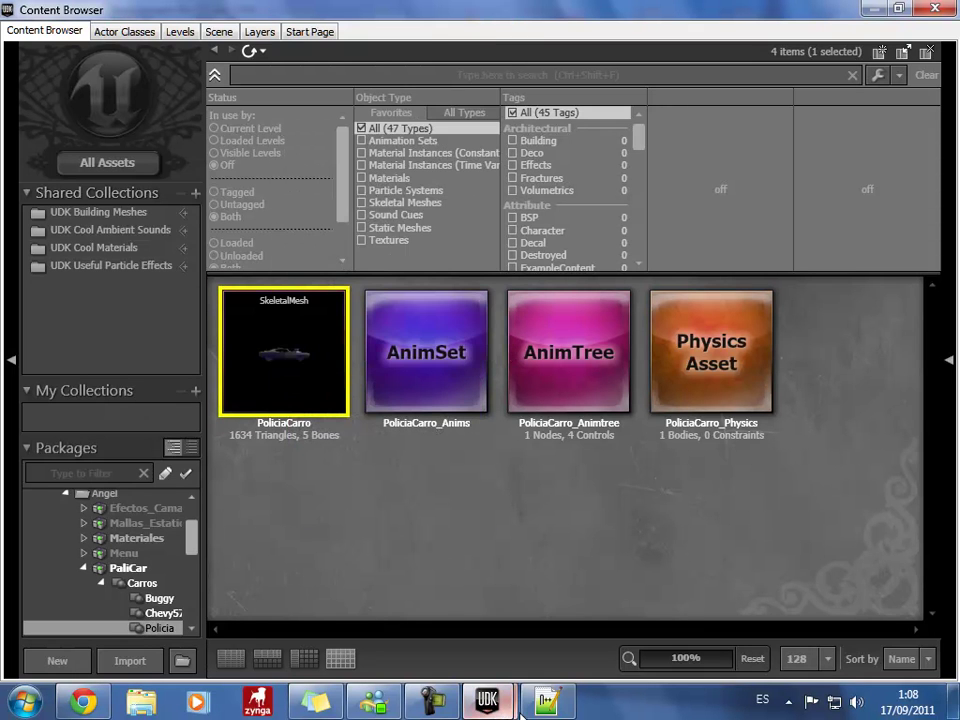
pyautogui.click(546, 701)
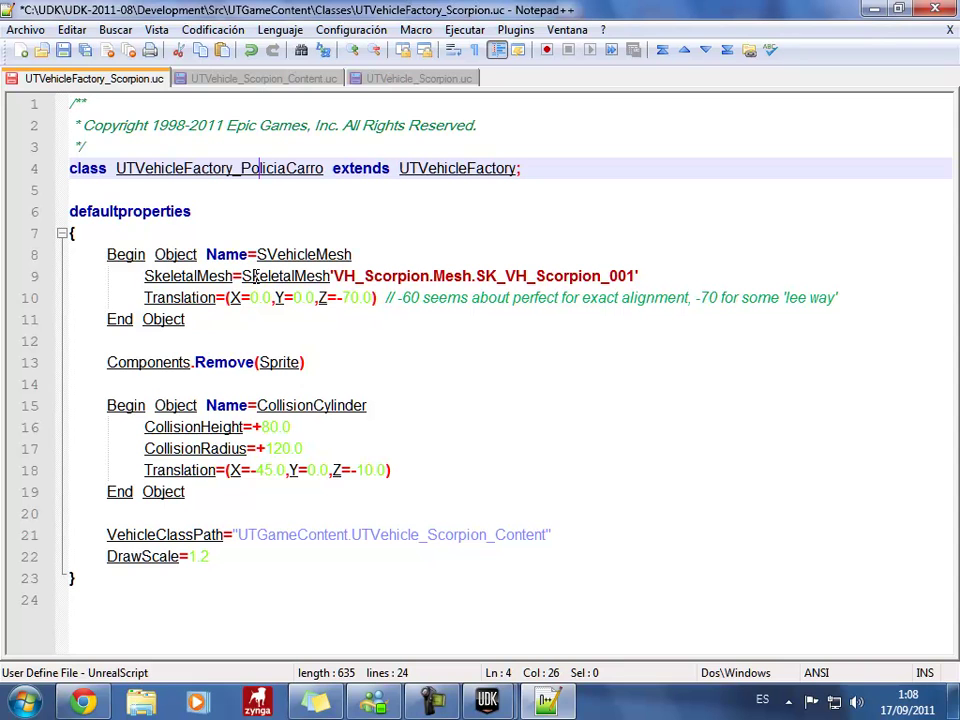
# Replace the line 9 SkeletalMesh reference with 'PaliCar.Carros.Policia.PoliciaCarro'.
pyautogui.moveTo(241, 275); pyautogui.dragTo(642, 275)
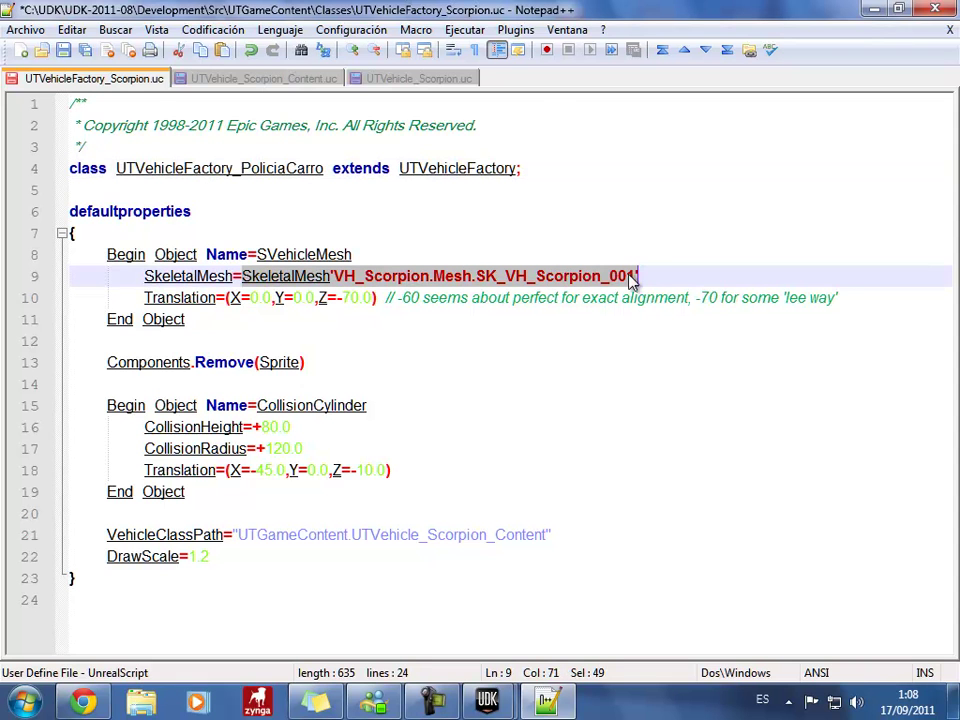
pyautogui.rightClick(640, 276)
pyautogui.click(660, 322)
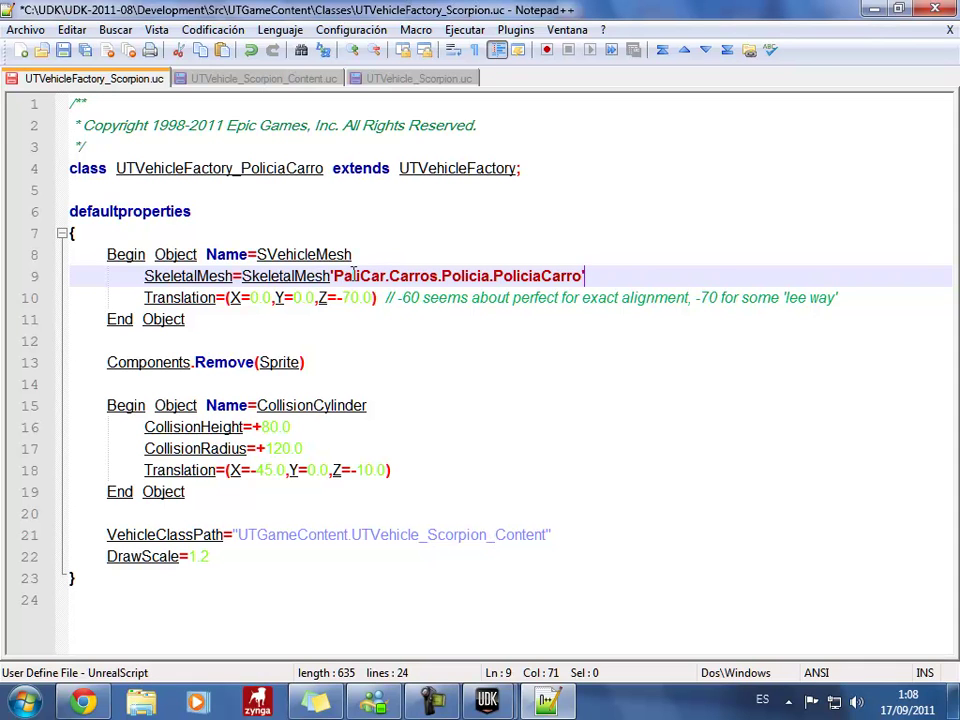
# Change 'Scorpion' to 'PoliciaCarro' in the VehicleClassPath on line 21.
pyautogui.moveTo(240, 168); pyautogui.dragTo(323, 168)
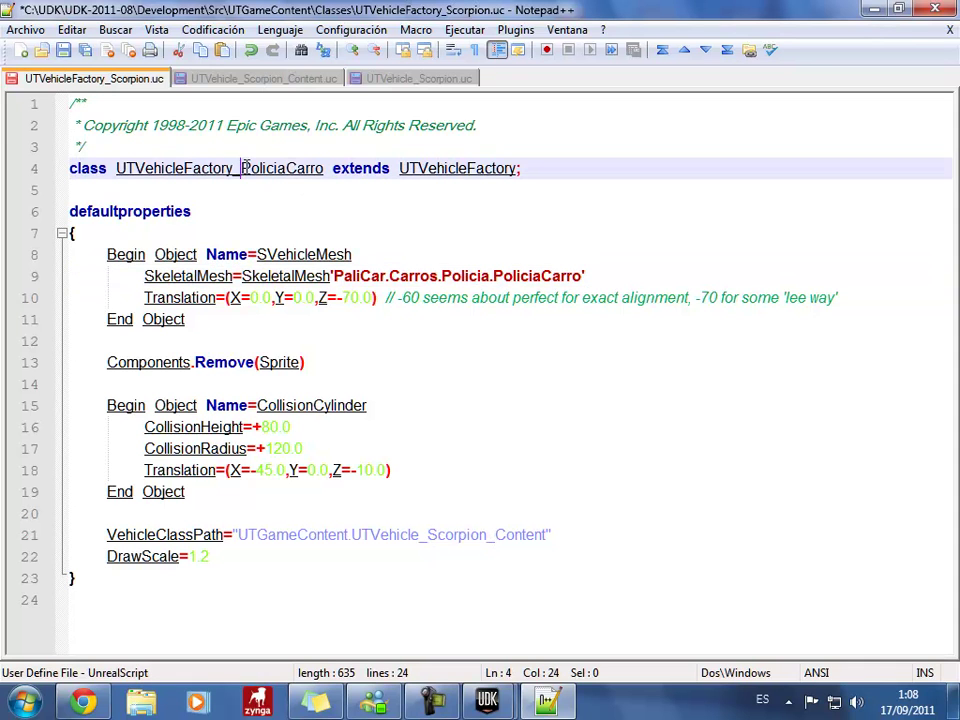
pyautogui.rightClick(305, 173)
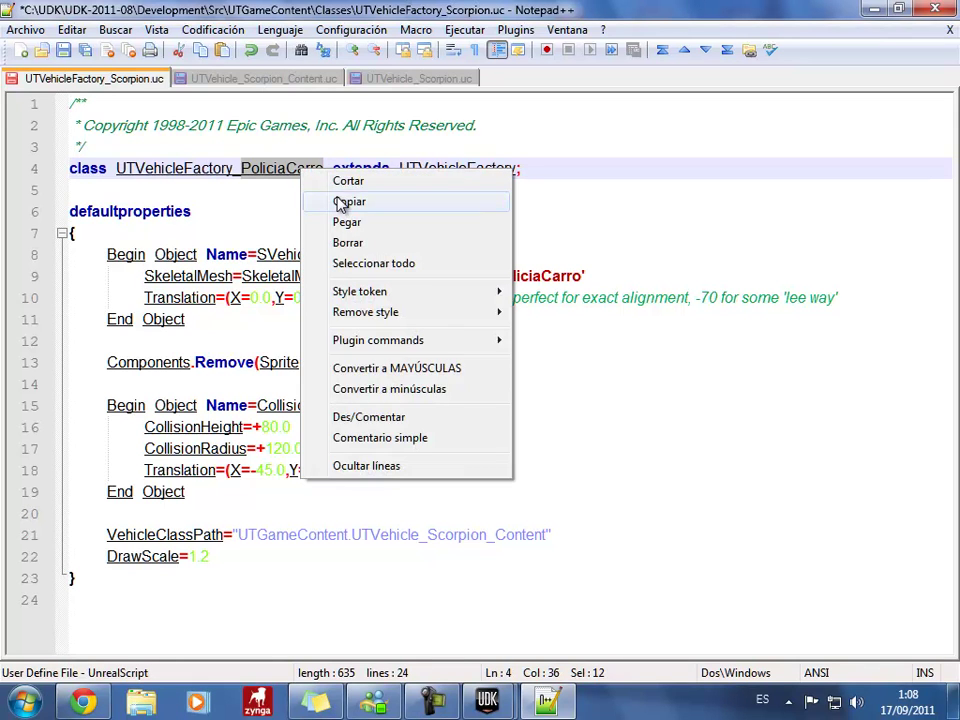
pyautogui.click(347, 200)
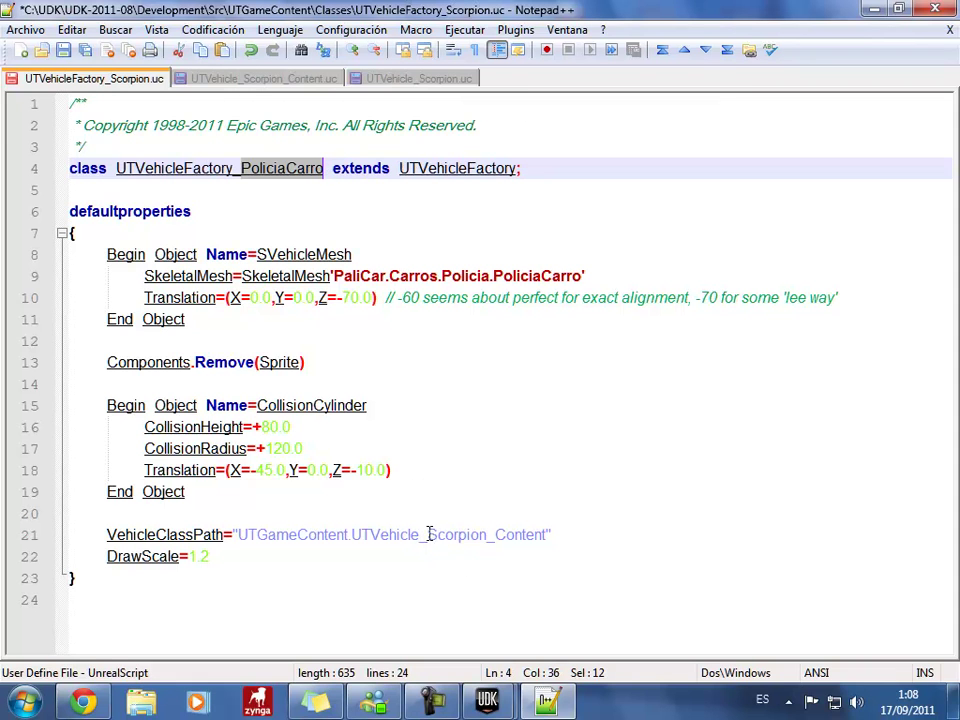
pyautogui.moveTo(429, 534); pyautogui.dragTo(486, 534)
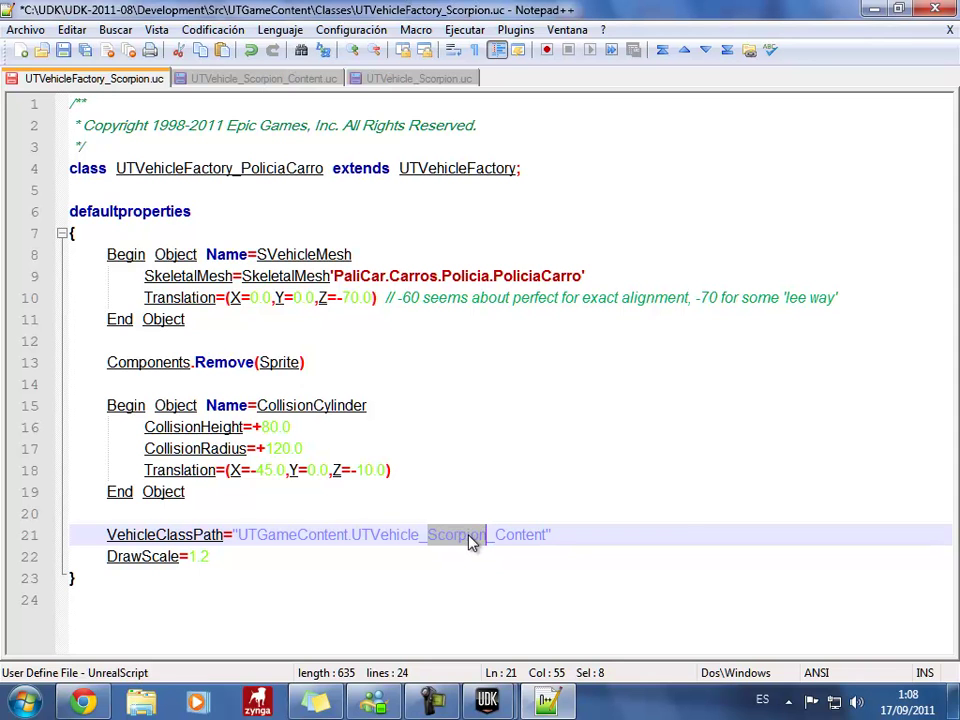
pyautogui.rightClick(468, 533)
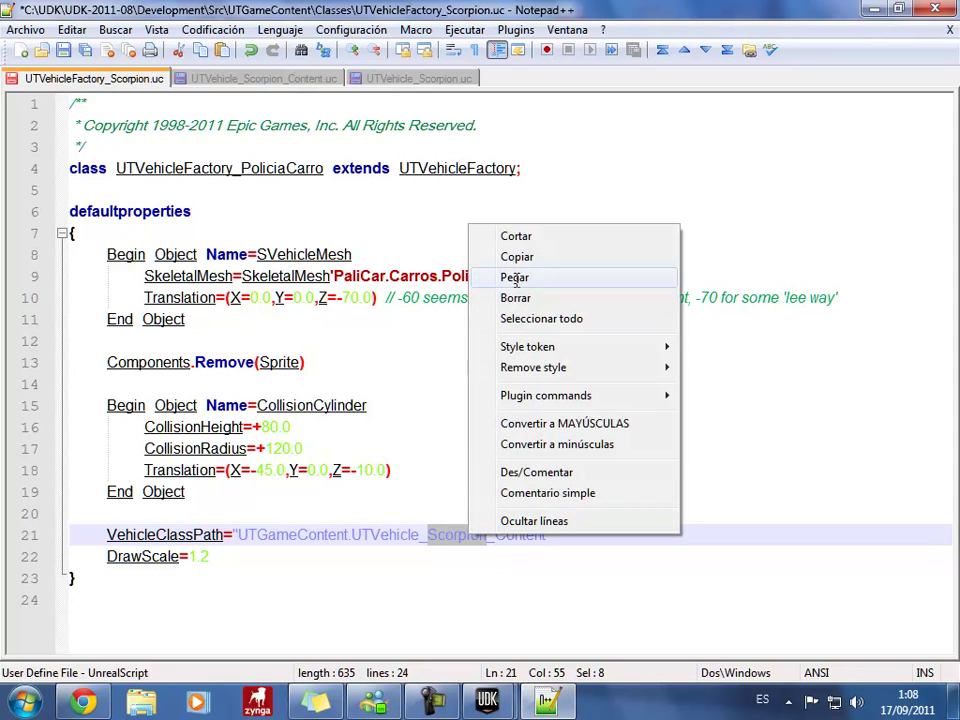
pyautogui.click(515, 278)
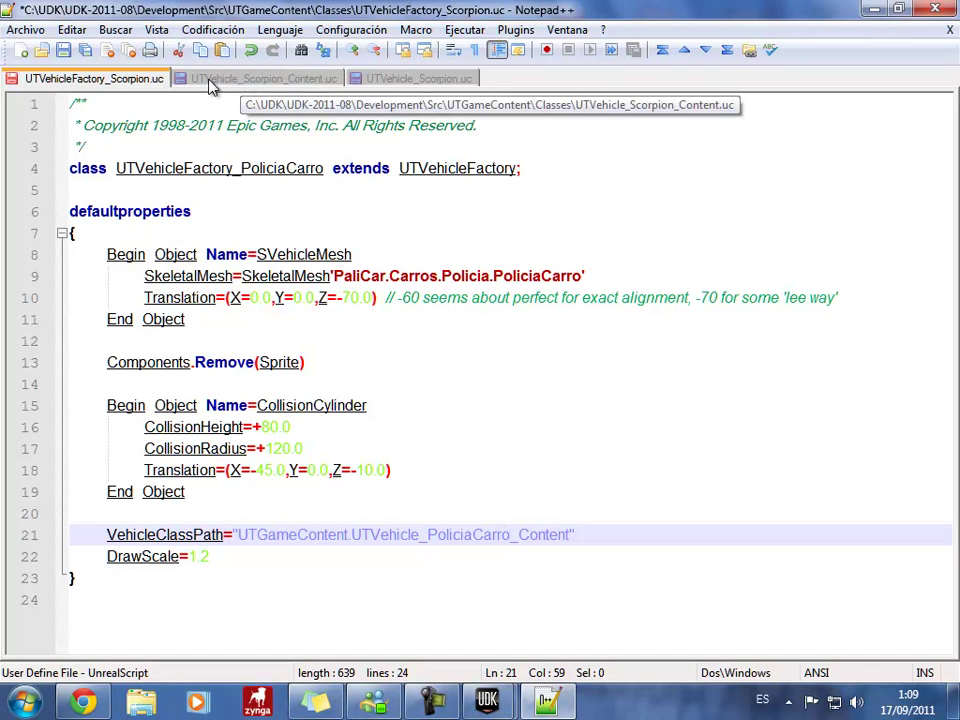
# Copy the class name UTVehicleFactory_PoliciaCarro from line 4.
pyautogui.rightClick(115, 86)
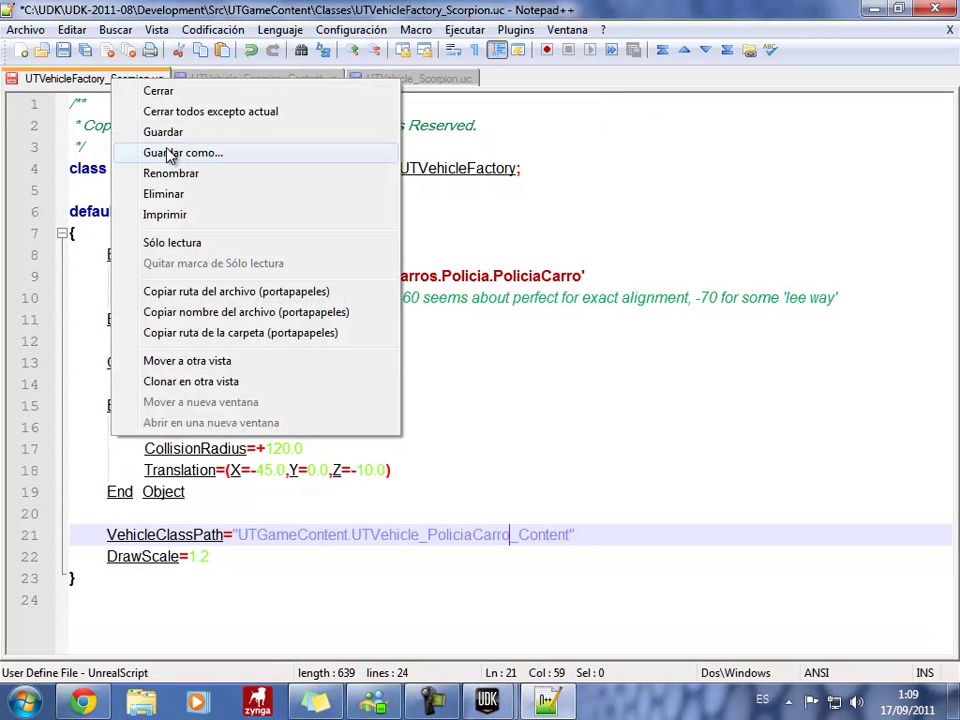
pyautogui.click(562, 171)
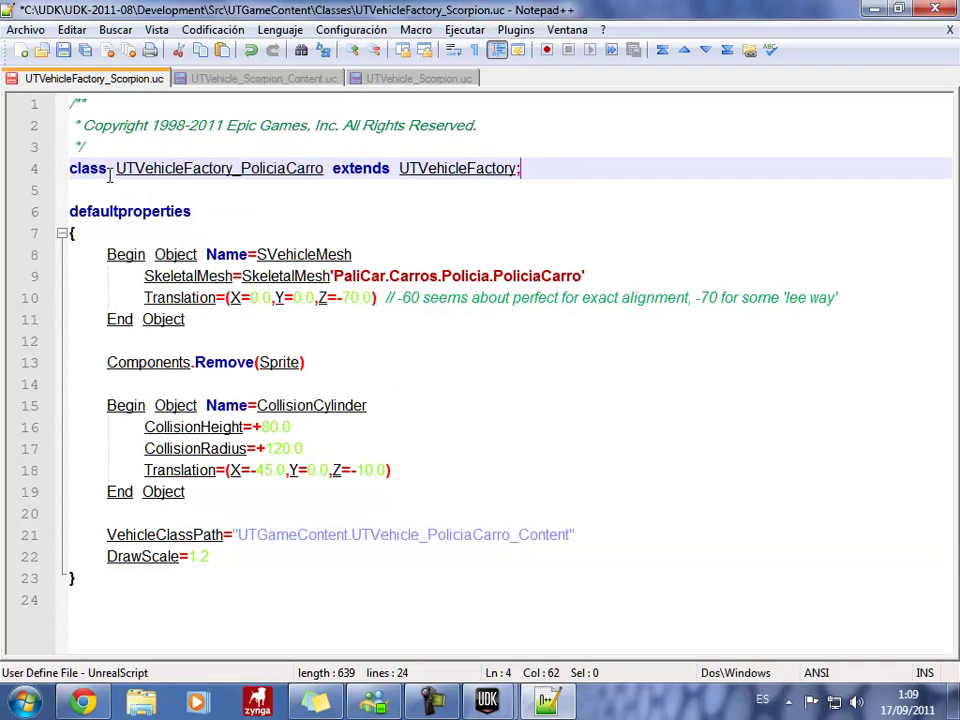
pyautogui.moveTo(115, 168); pyautogui.dragTo(325, 168)
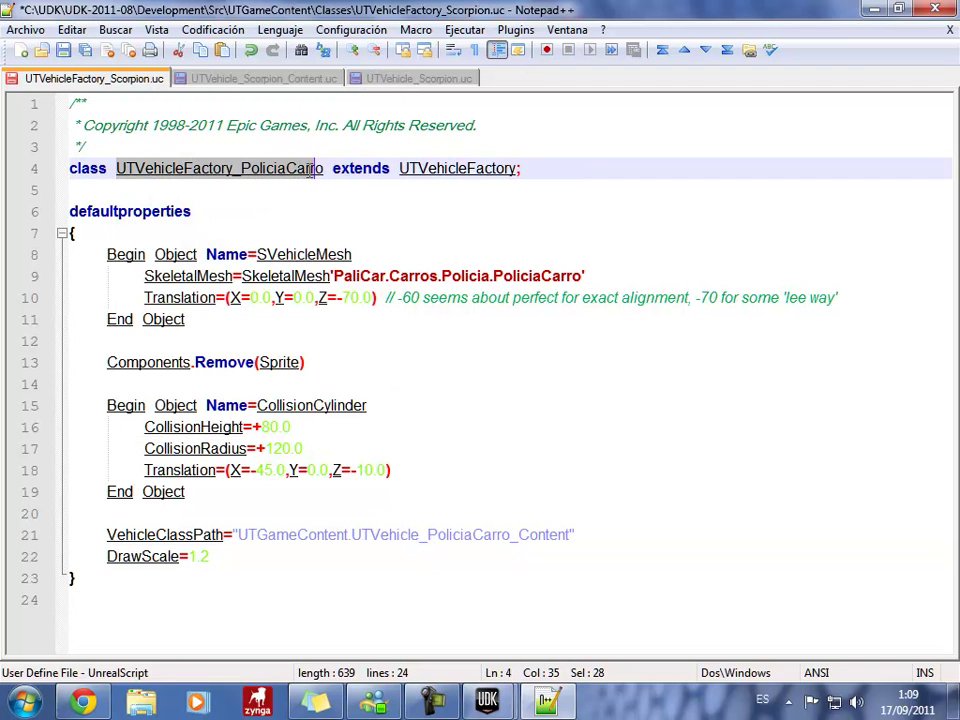
pyautogui.rightClick(317, 172)
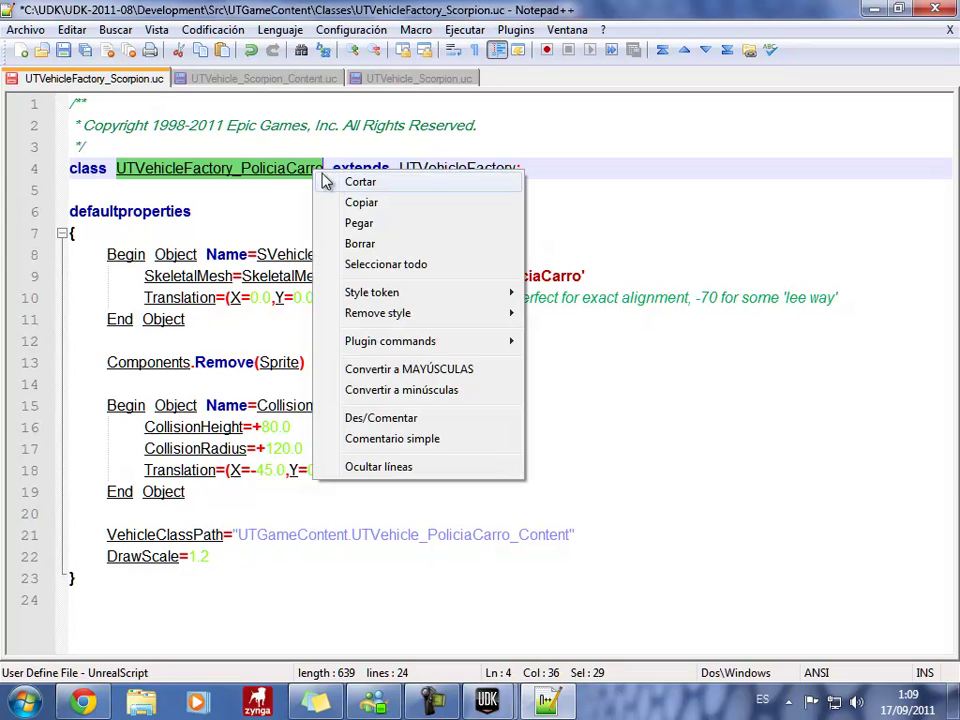
pyautogui.click(347, 206)
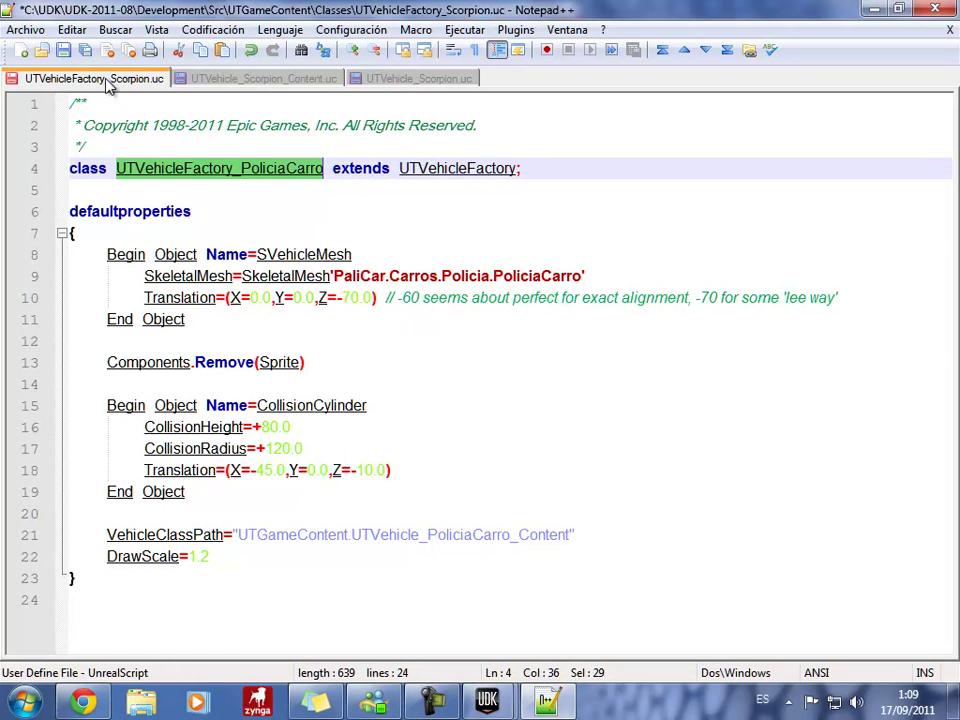
# Save the factory script as UTVehicleFactory_PoliciaCarro.uc in the Classes folder.
pyautogui.rightClick(111, 79)
pyautogui.click(161, 153)
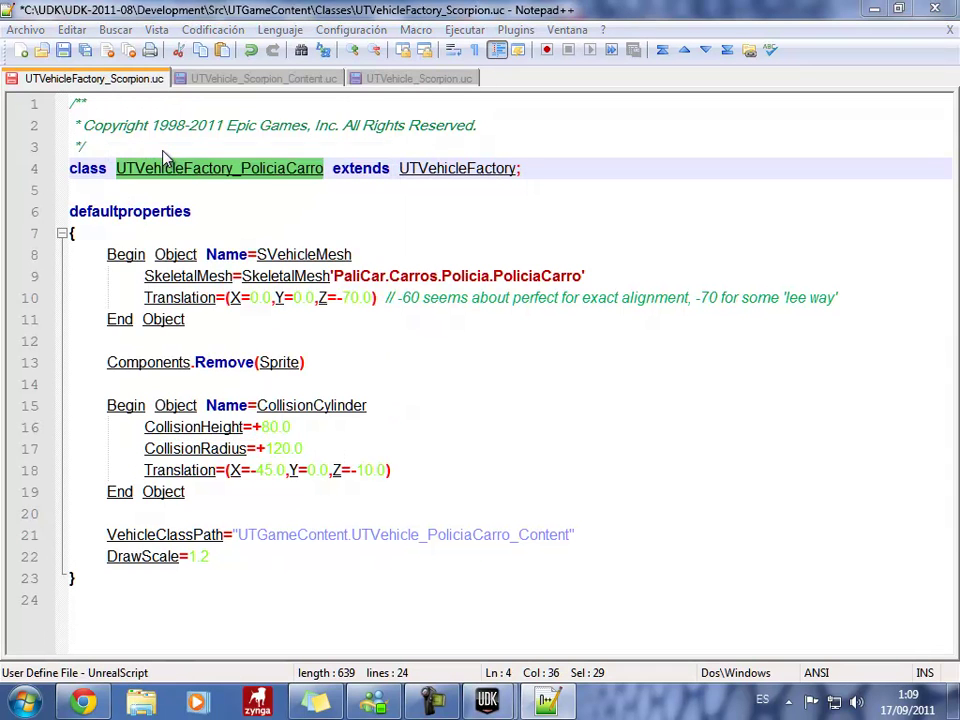
pyautogui.moveTo(325, 228); pyautogui.dragTo(222, 172)
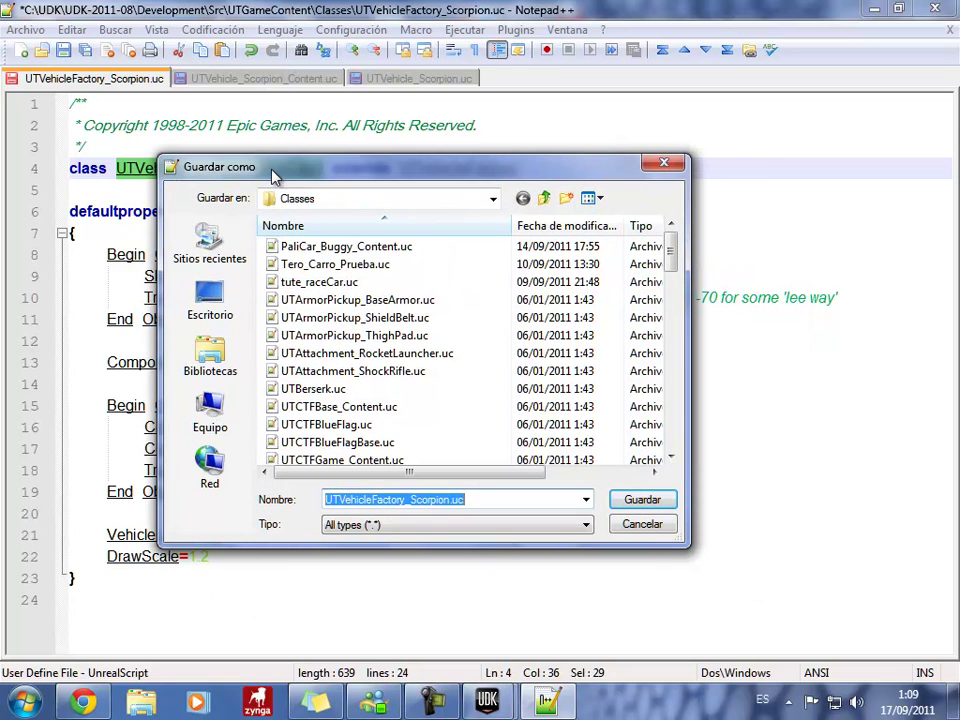
pyautogui.click(494, 200)
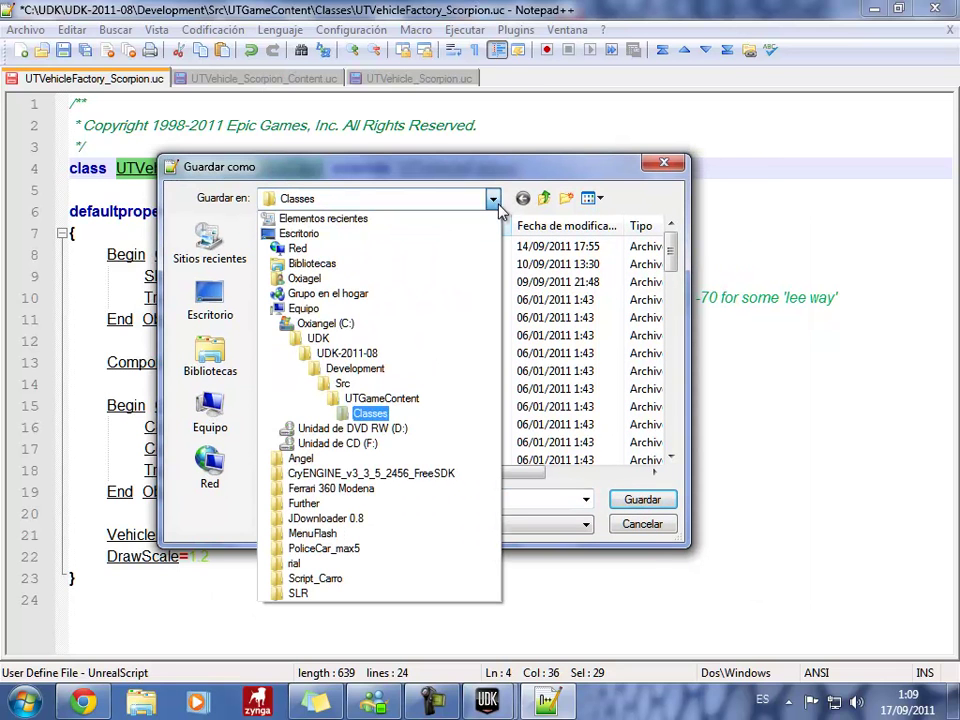
pyautogui.click(495, 202)
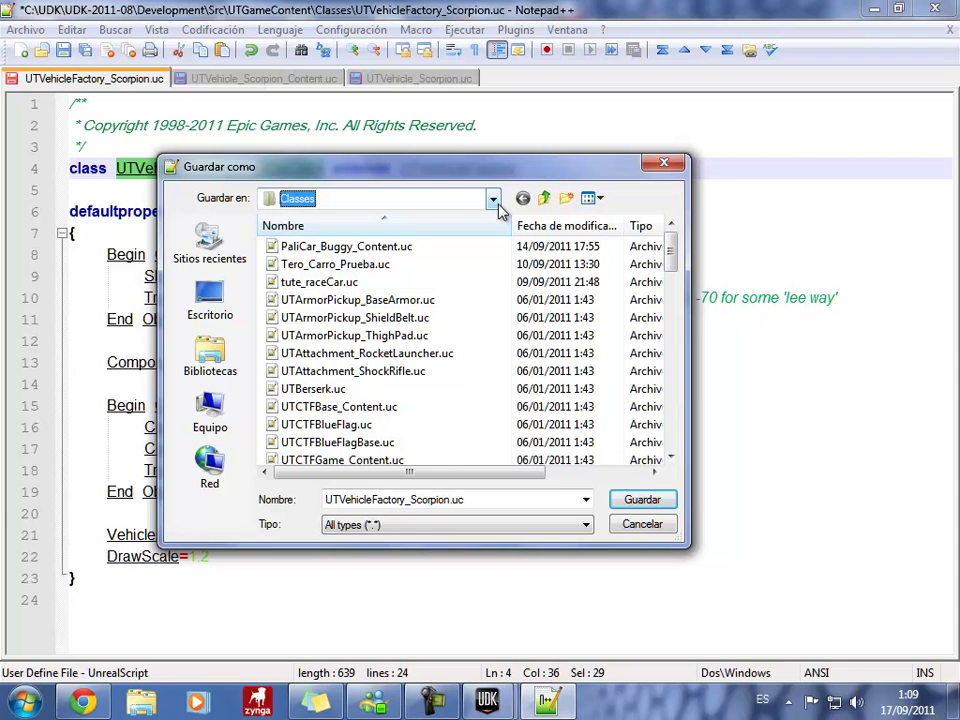
pyautogui.doubleClick(433, 501)
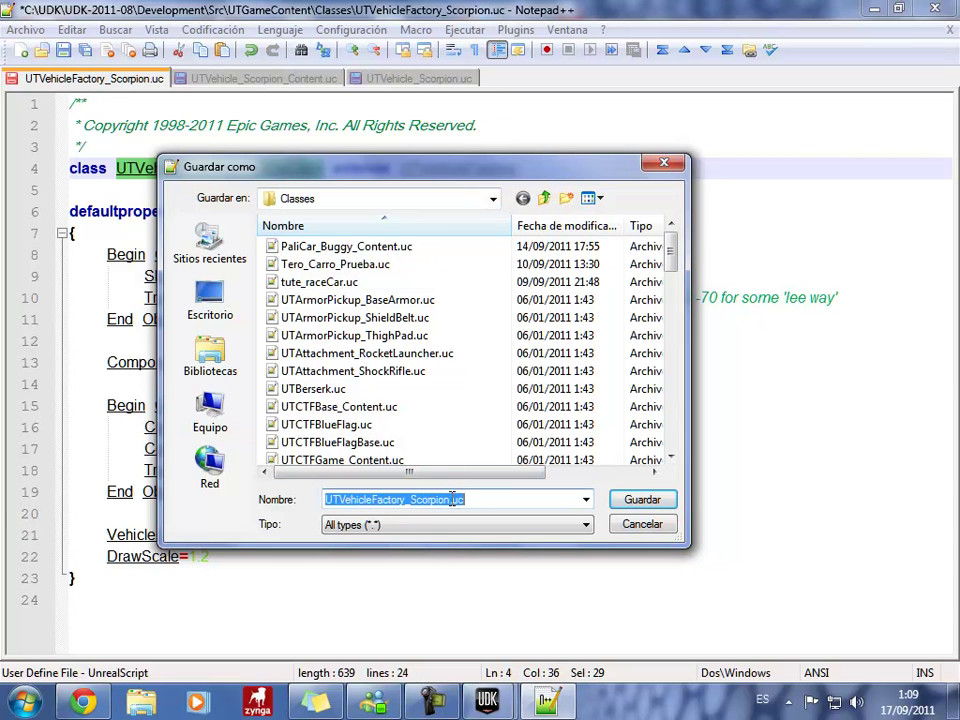
pyautogui.moveTo(450, 499); pyautogui.dragTo(325, 497)
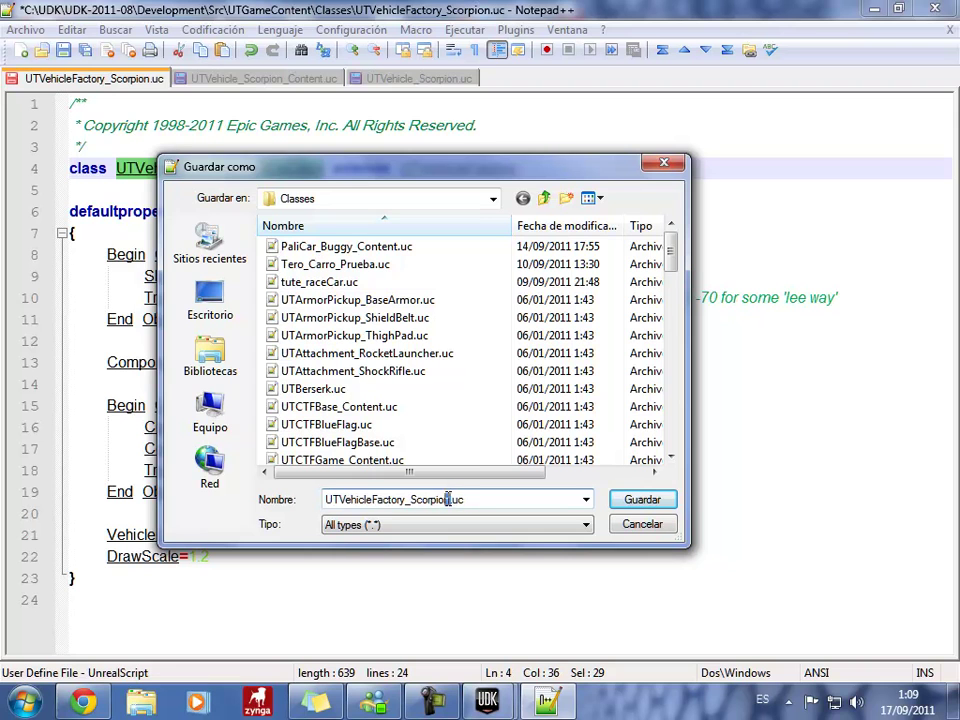
pyautogui.rightClick(345, 497)
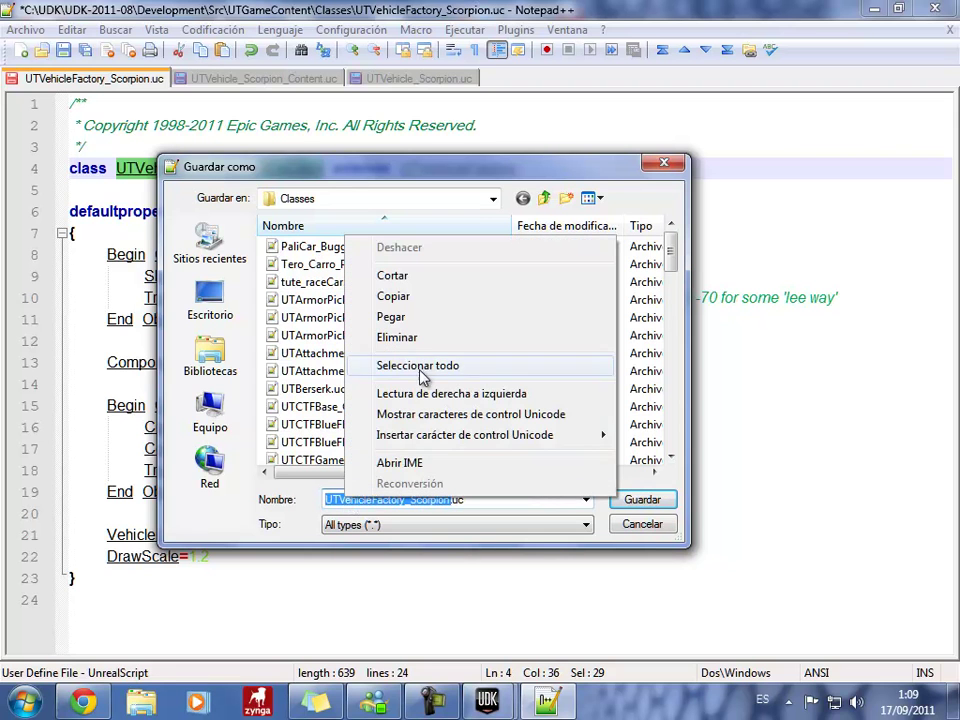
pyautogui.click(422, 327)
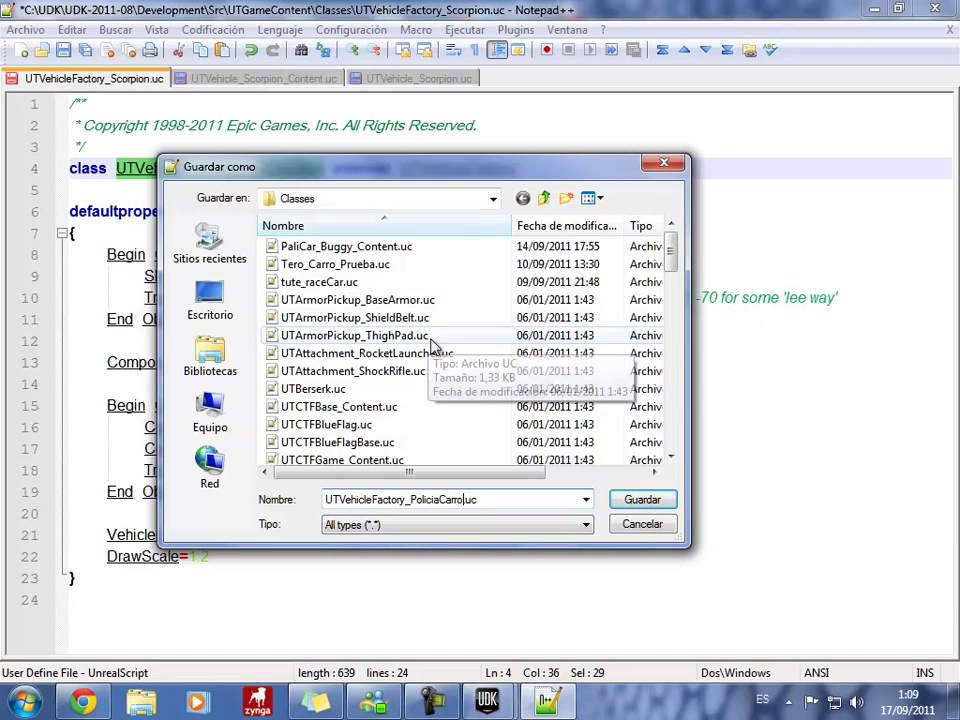
pyautogui.click(632, 501)
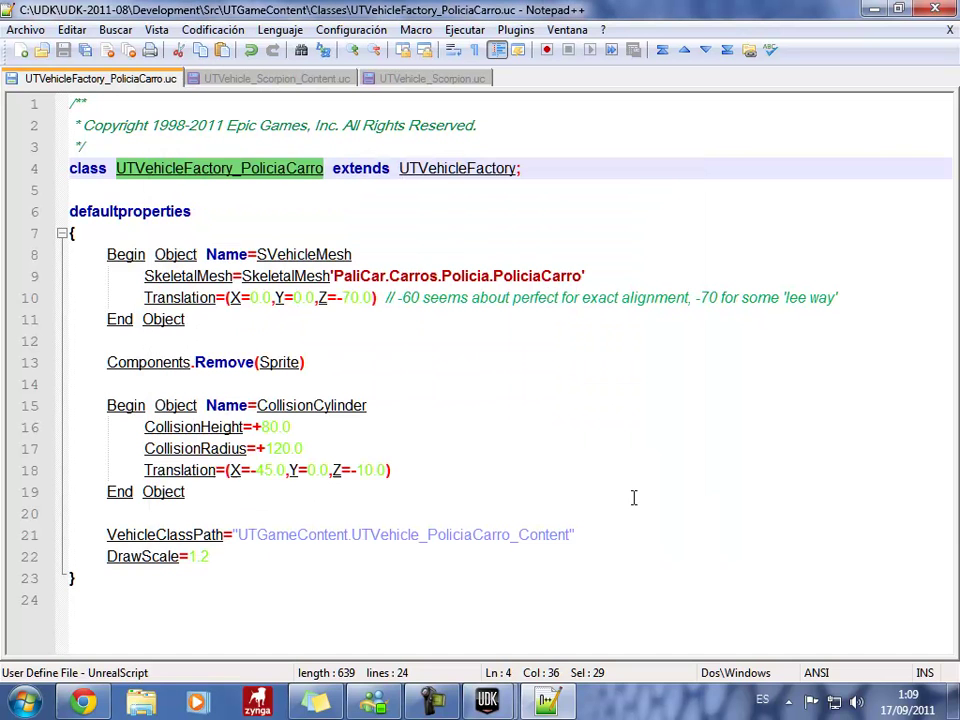
# Copy the content class name UTVehicle_PoliciaCarro_Content from line 5.
pyautogui.click(258, 80)
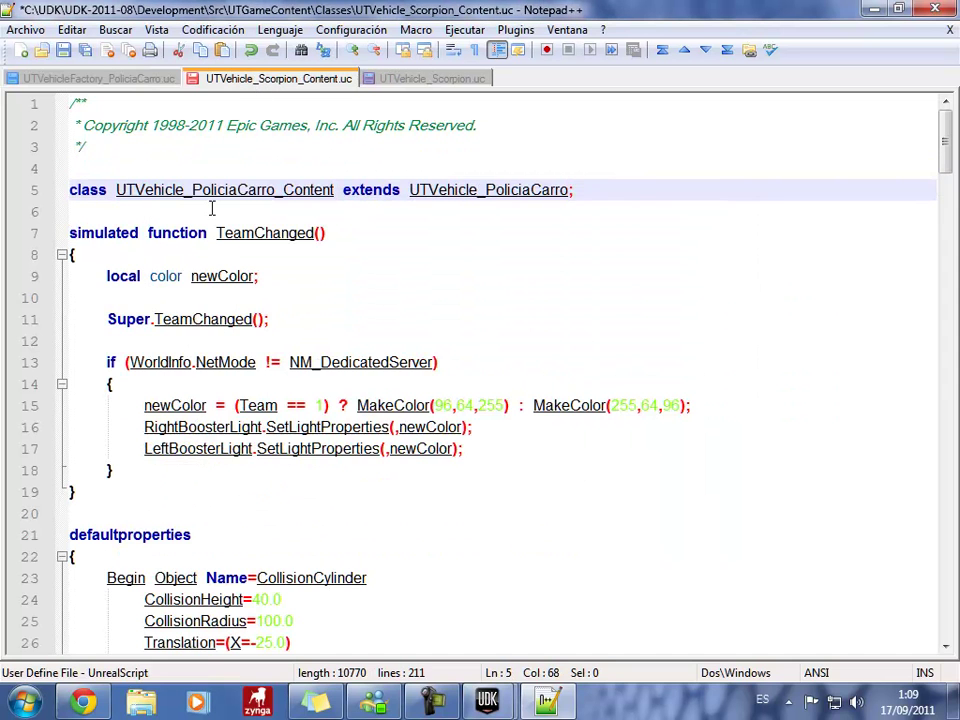
pyautogui.moveTo(117, 190); pyautogui.dragTo(337, 191)
pyautogui.rightClick(333, 192)
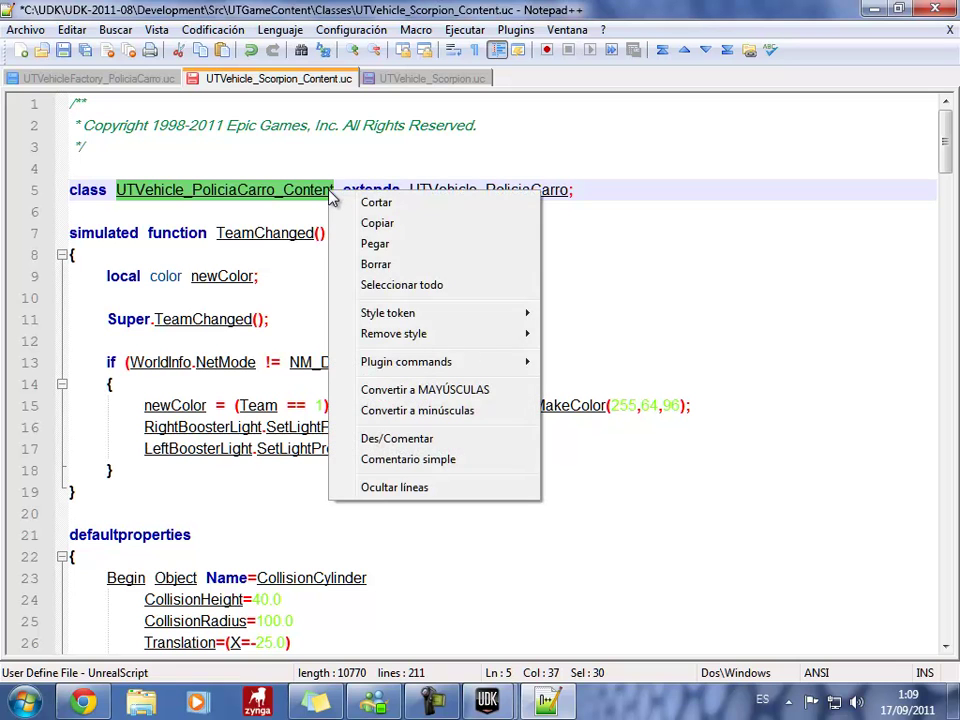
pyautogui.click(350, 224)
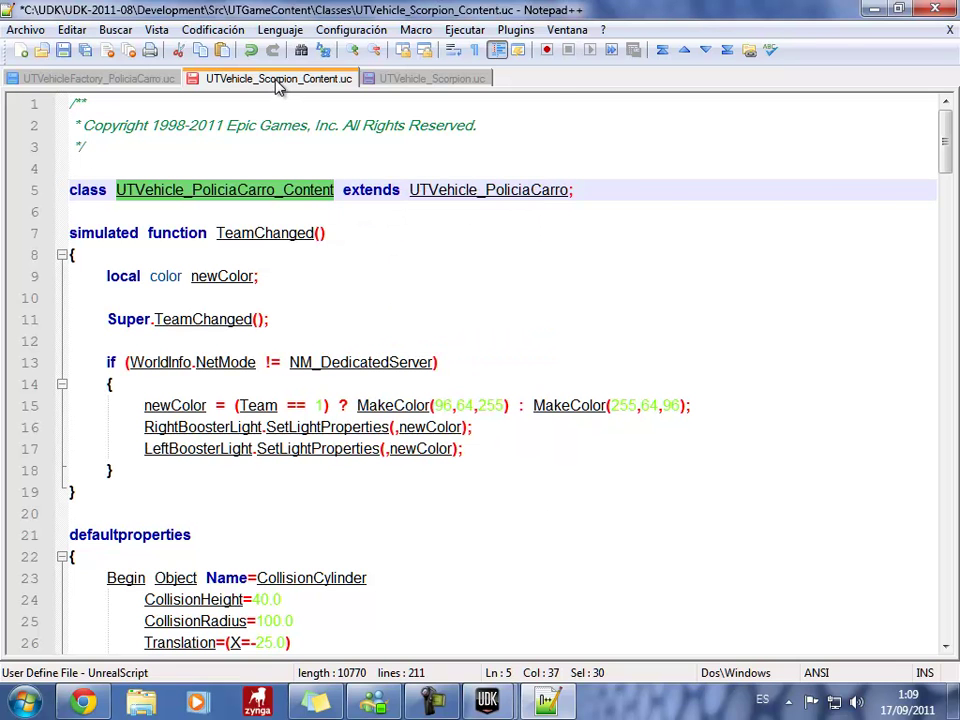
# Save the content script as UTVehicle_PoliciaCarro_Content.uc in the Classes folder.
pyautogui.rightClick(277, 81)
pyautogui.click(365, 154)
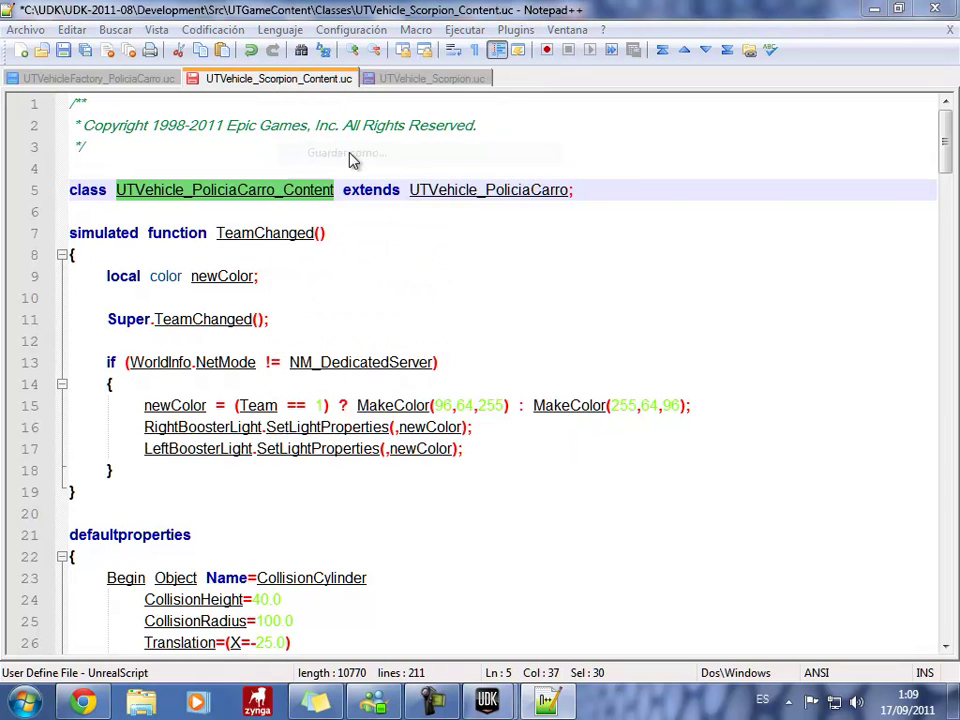
pyautogui.click(493, 199)
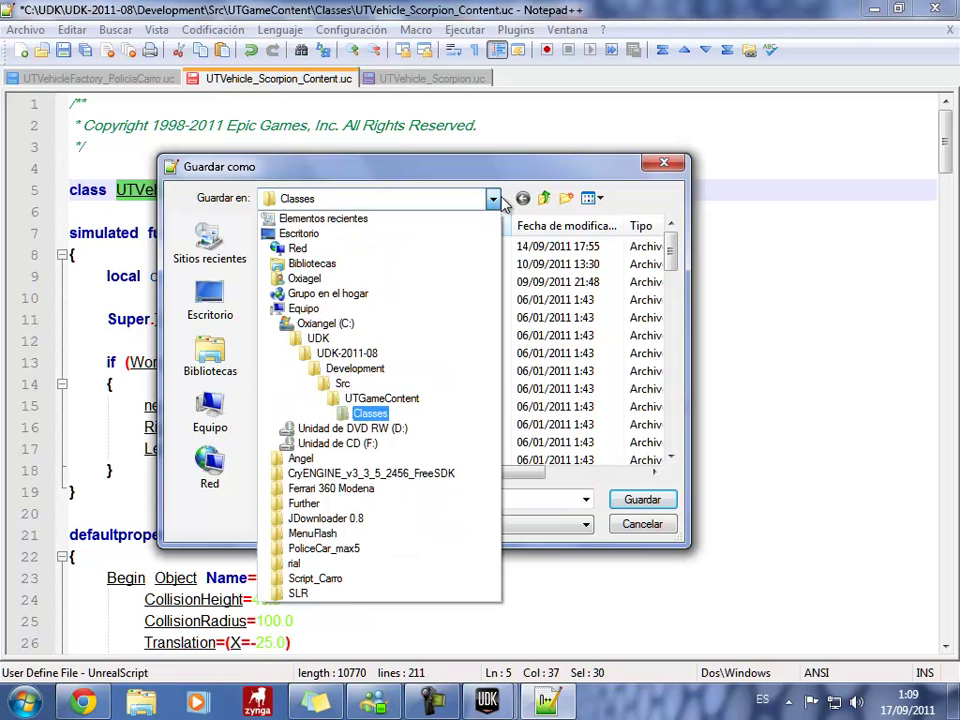
pyautogui.click(503, 199)
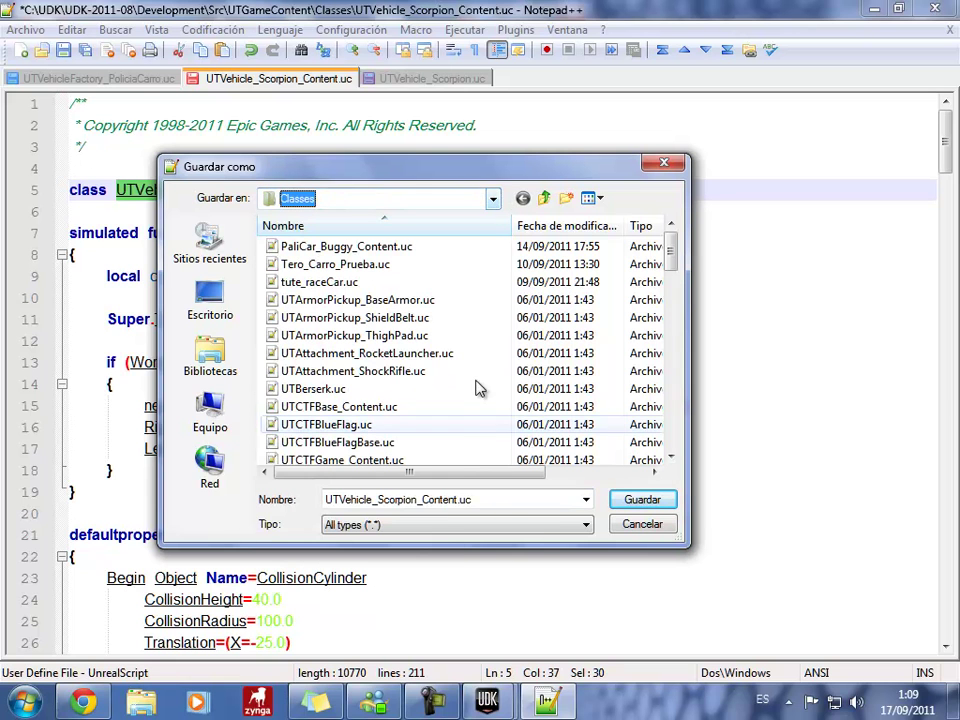
pyautogui.click(456, 500)
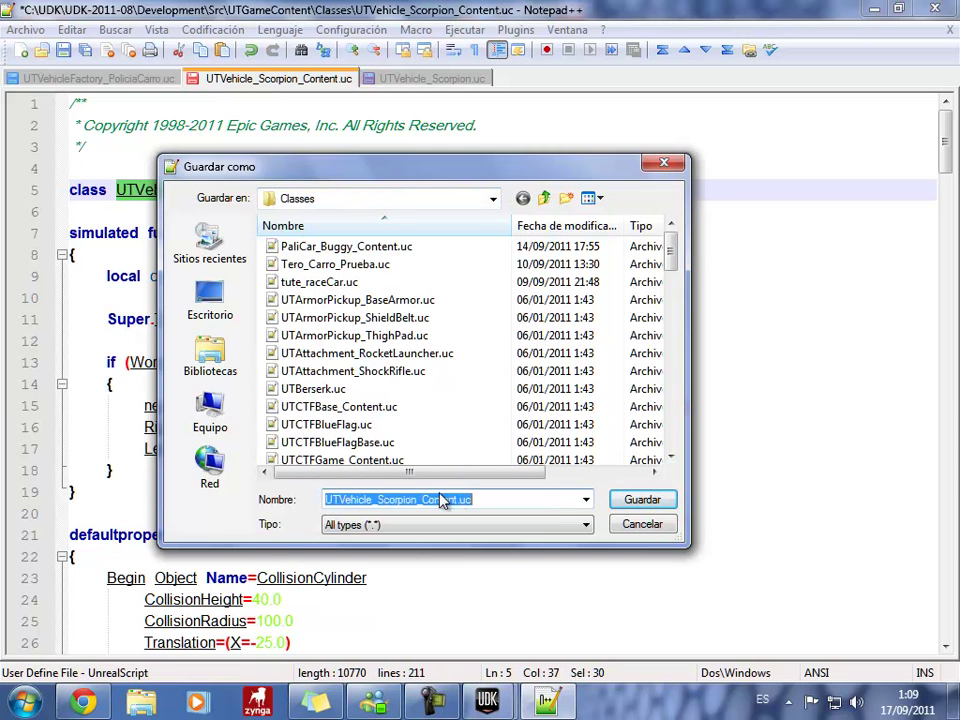
pyautogui.click(335, 500)
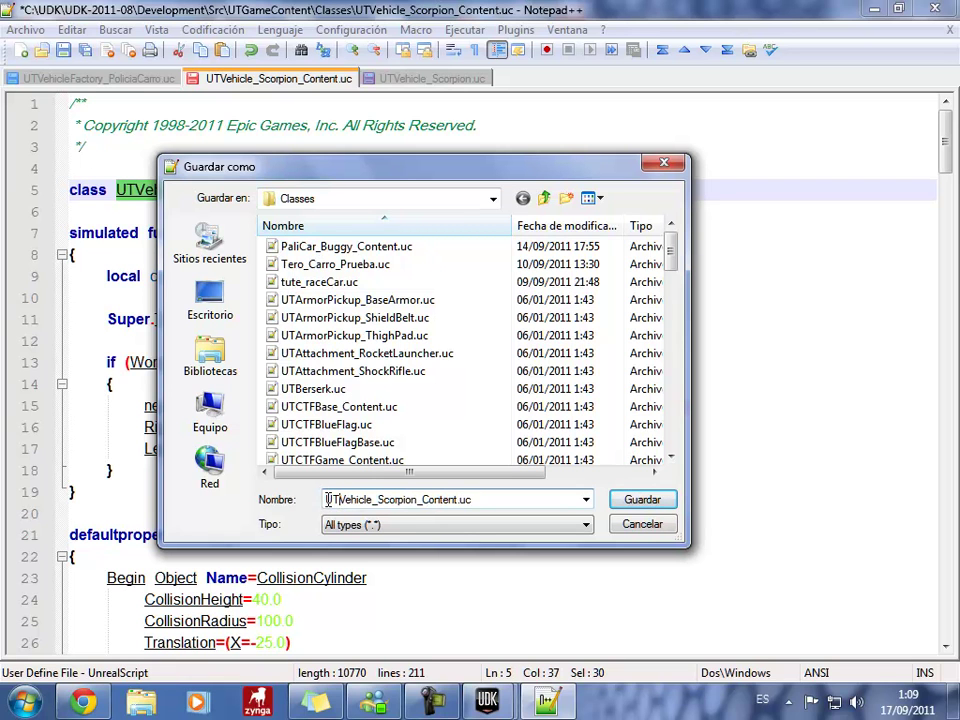
pyautogui.moveTo(328, 500); pyautogui.dragTo(452, 504)
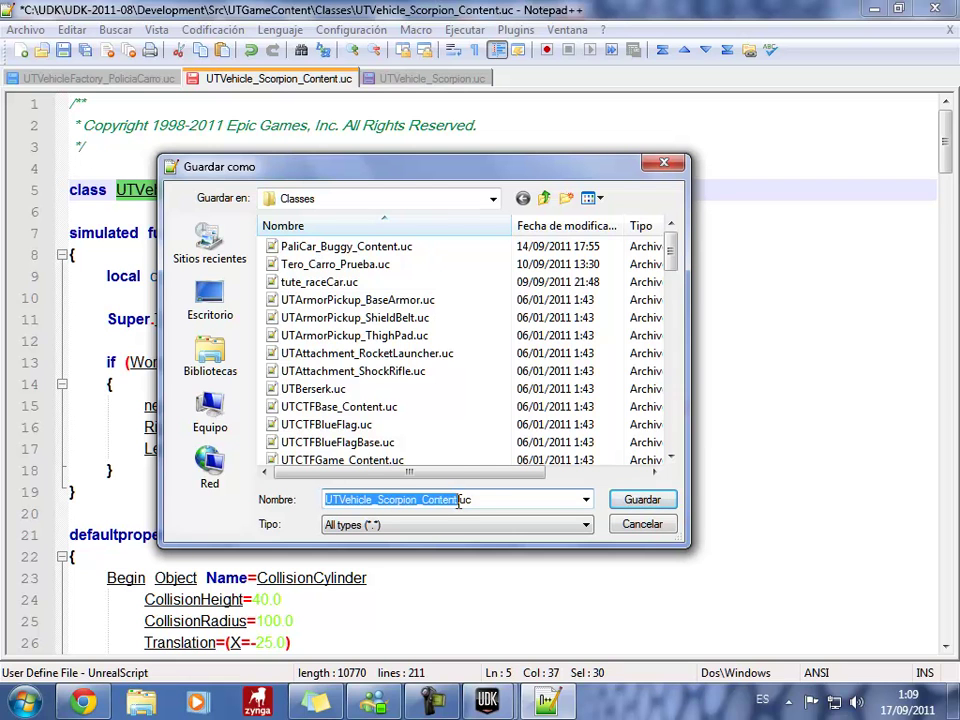
pyautogui.rightClick(452, 502)
pyautogui.click(493, 317)
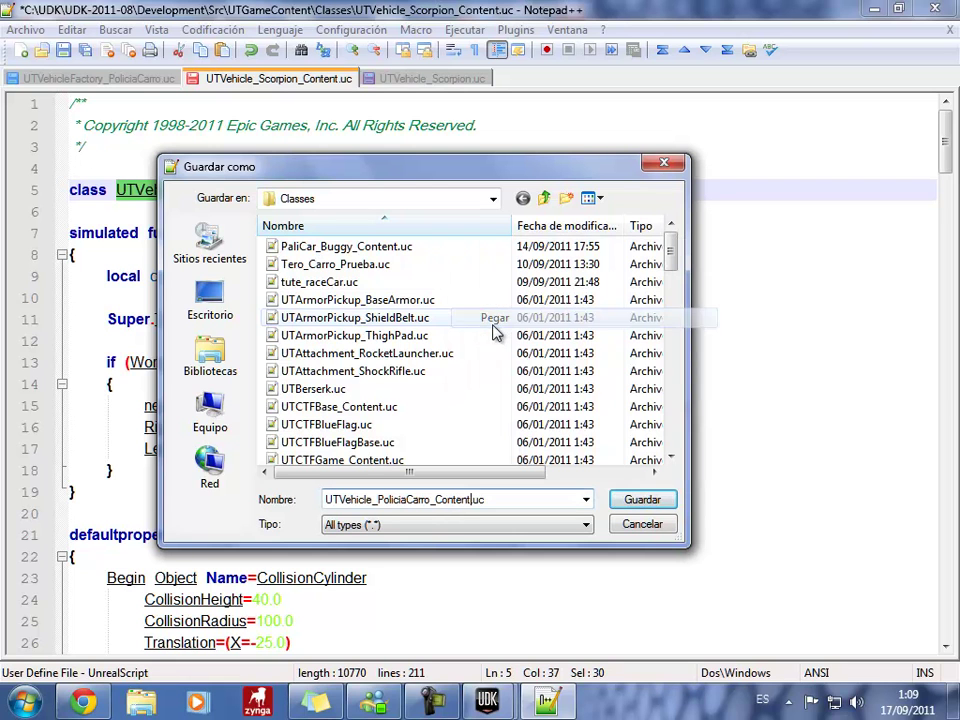
pyautogui.click(633, 505)
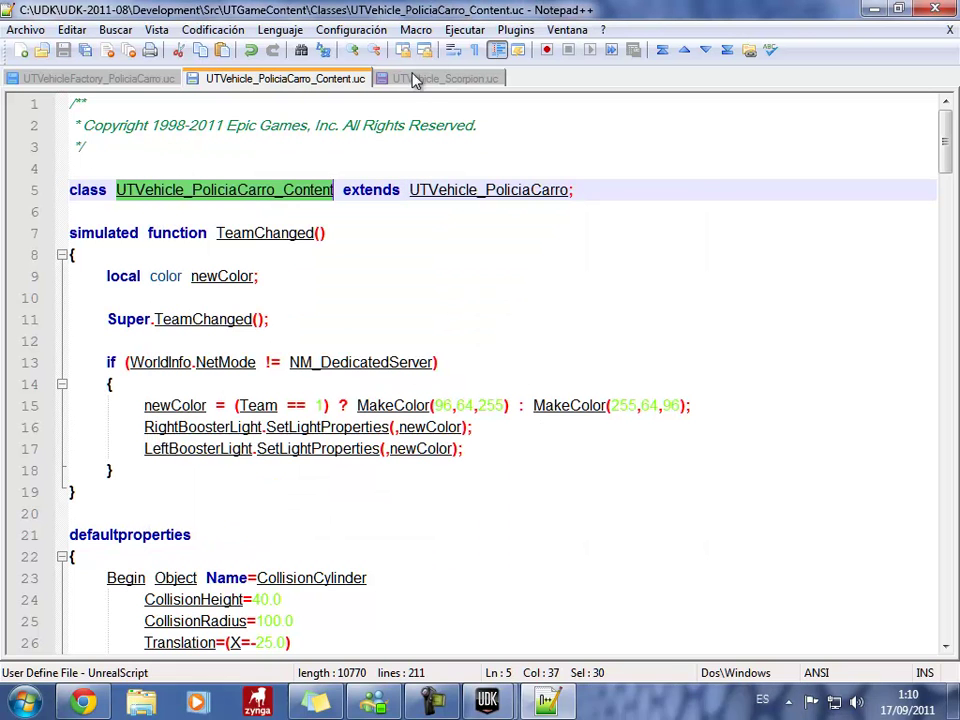
pyautogui.click(418, 79)
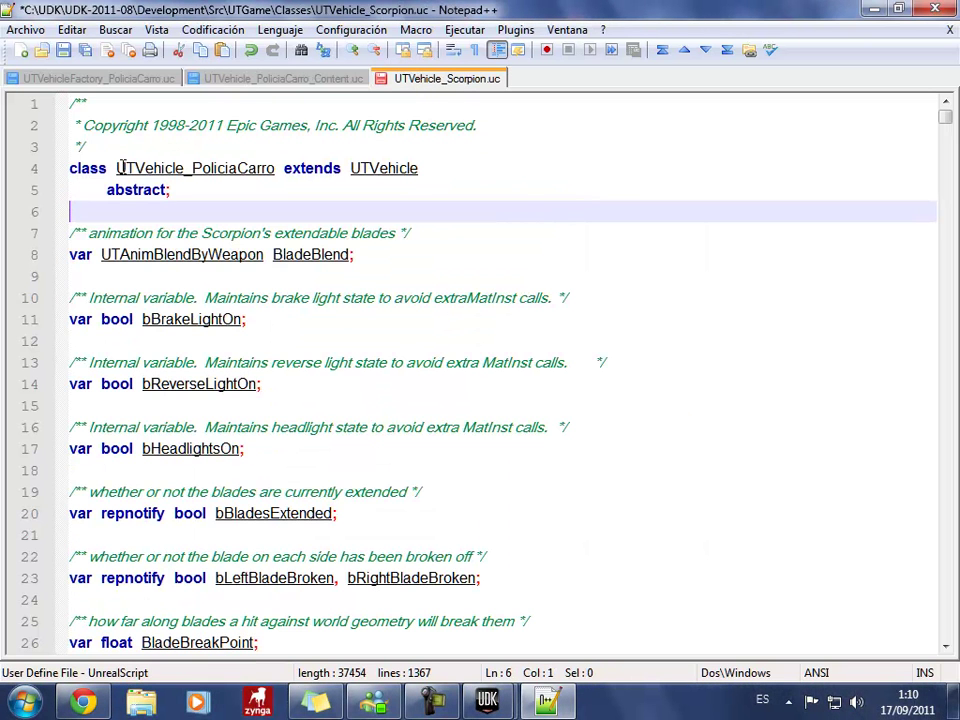
# Copy the class name UTVehicle_PoliciaCarro from line 4.
pyautogui.moveTo(117, 168); pyautogui.dragTo(274, 168)
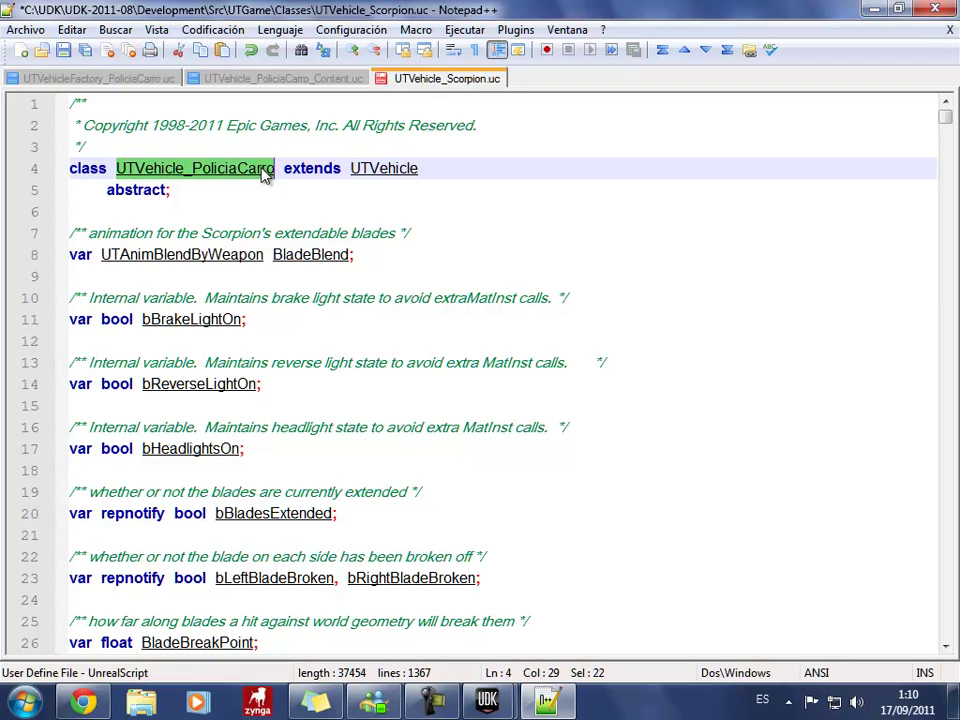
pyautogui.rightClick(263, 169)
pyautogui.click(314, 201)
# Save the Scorpion script into the Classes folder as UTVehicle_PoliciaCarro.uc.
pyautogui.rightClick(406, 80)
pyautogui.click(438, 150)
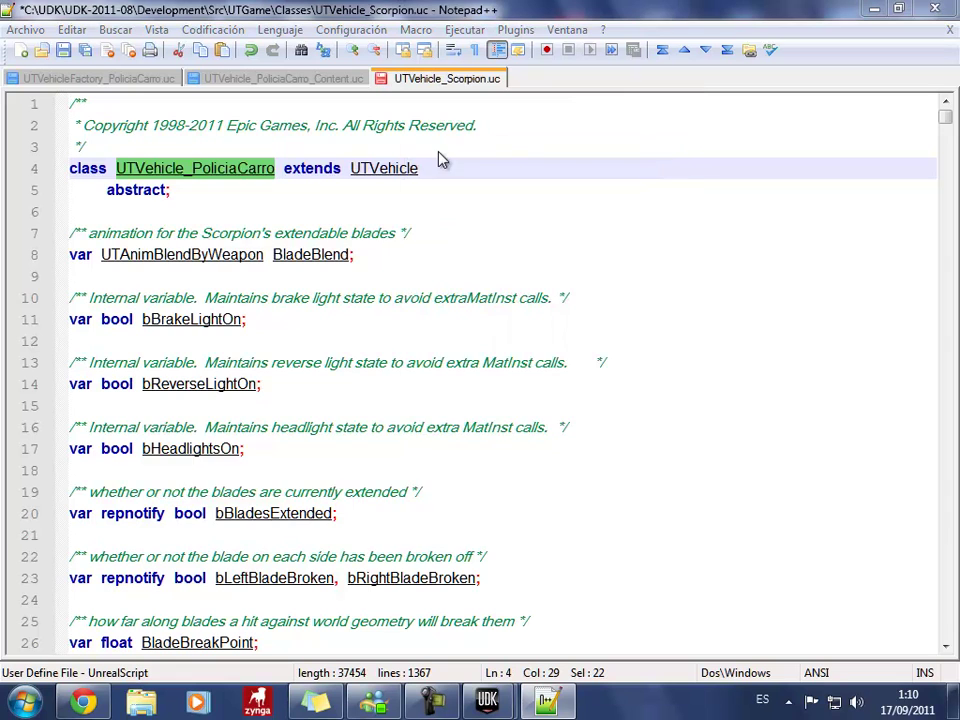
pyautogui.click(492, 200)
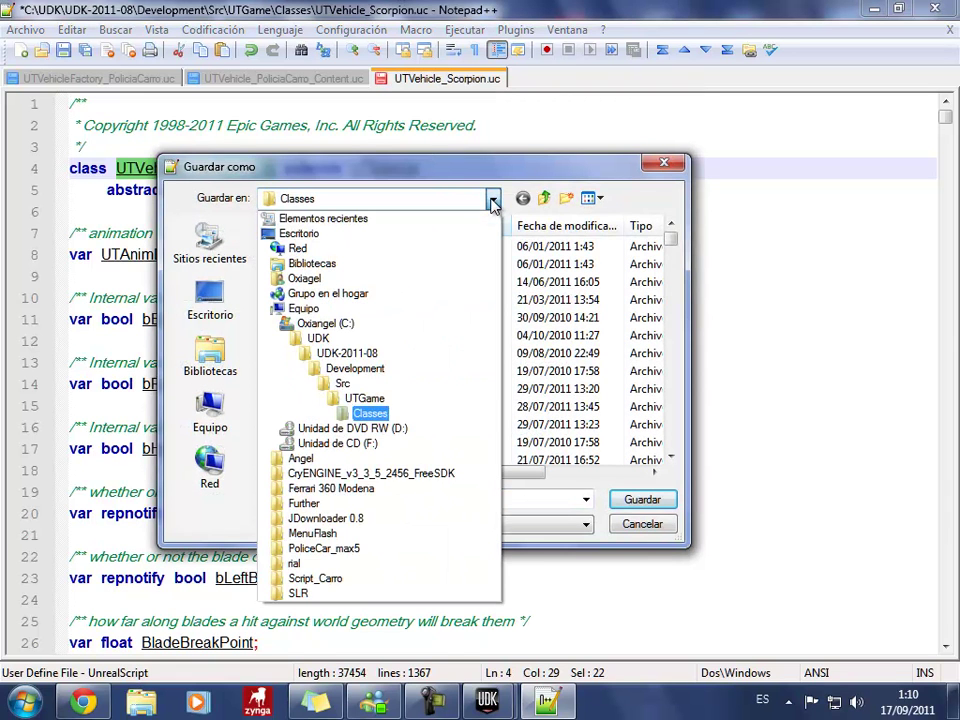
pyautogui.click(492, 200)
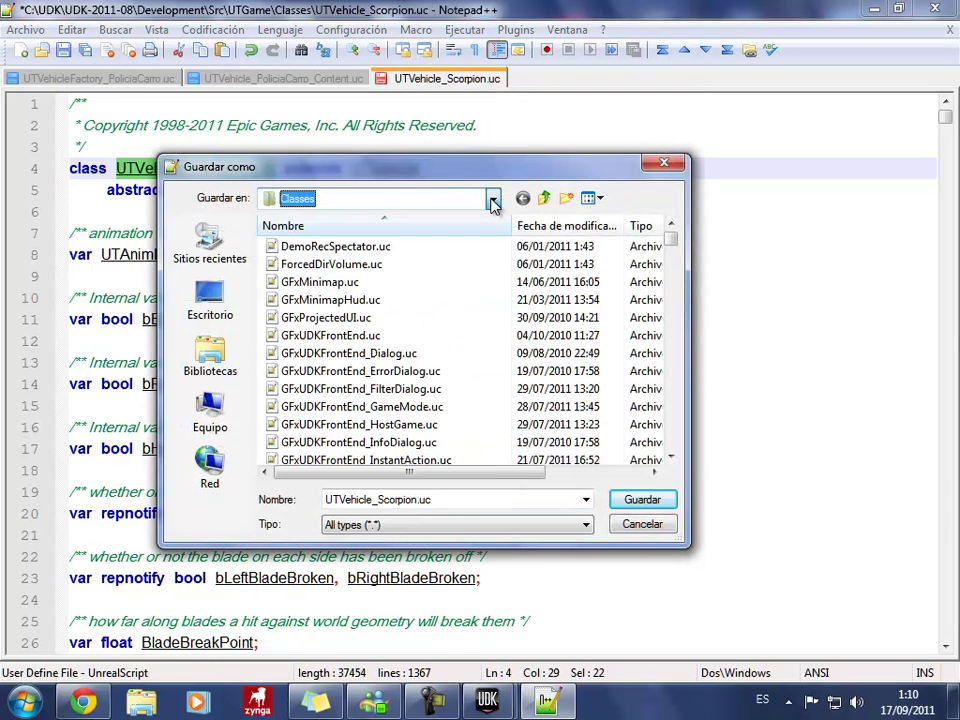
pyautogui.click(341, 500)
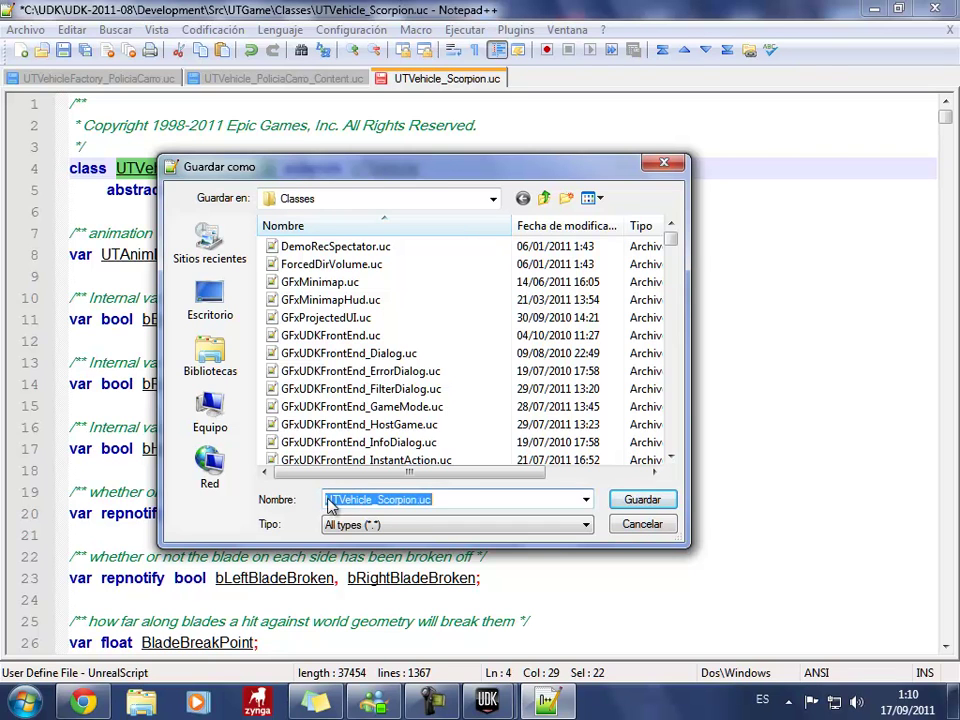
pyautogui.click(327, 500)
pyautogui.moveTo(327, 500); pyautogui.dragTo(418, 505)
pyautogui.rightClick(418, 505)
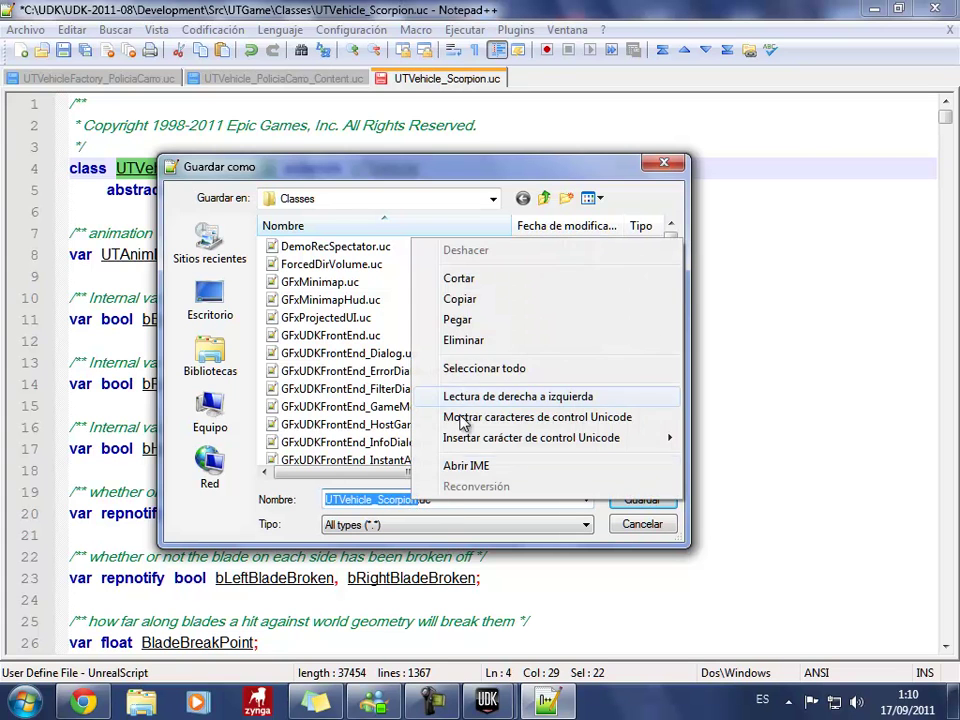
pyautogui.click(470, 324)
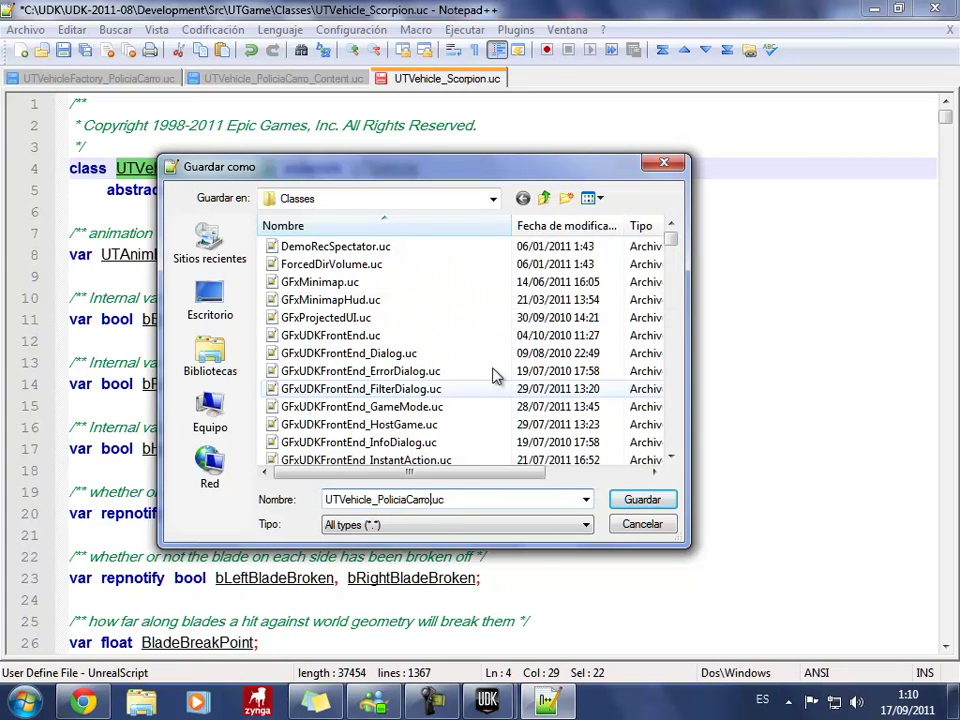
pyautogui.click(633, 494)
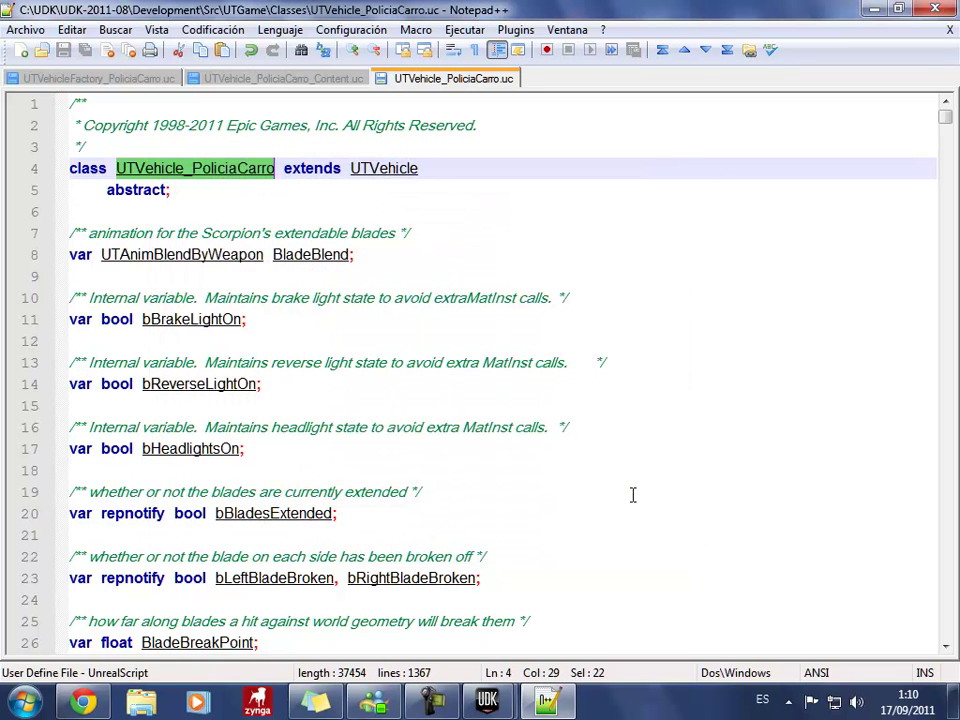
# Review the Vehicles category in UDK's Actor Classes, then return to UTVehicle_PoliciaCarro_Content.uc.
pyautogui.click(140, 80)
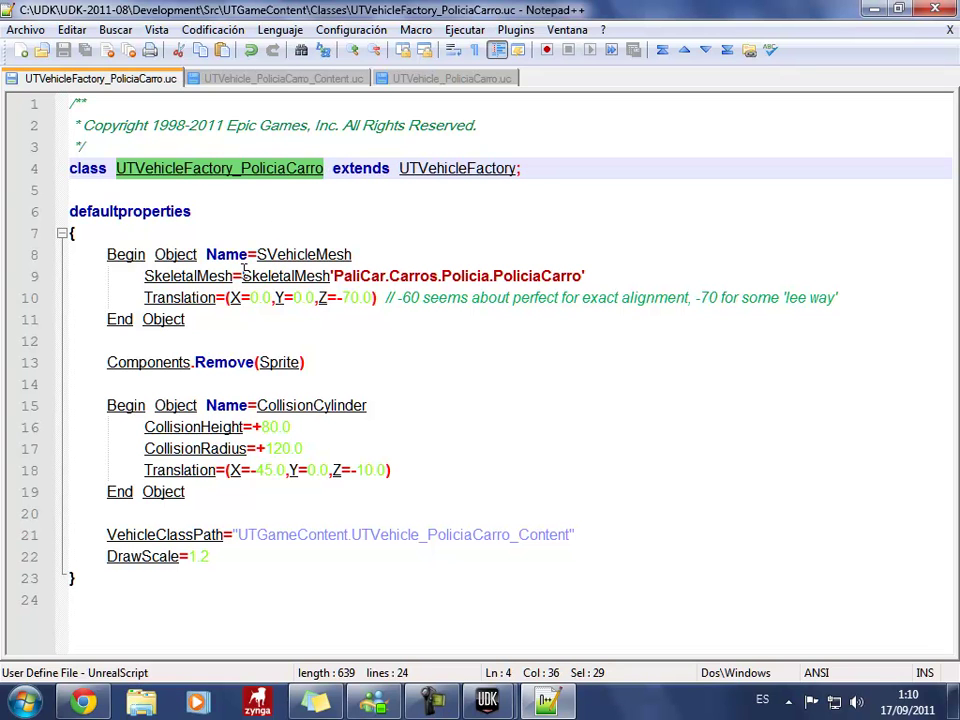
pyautogui.moveTo(487, 700)
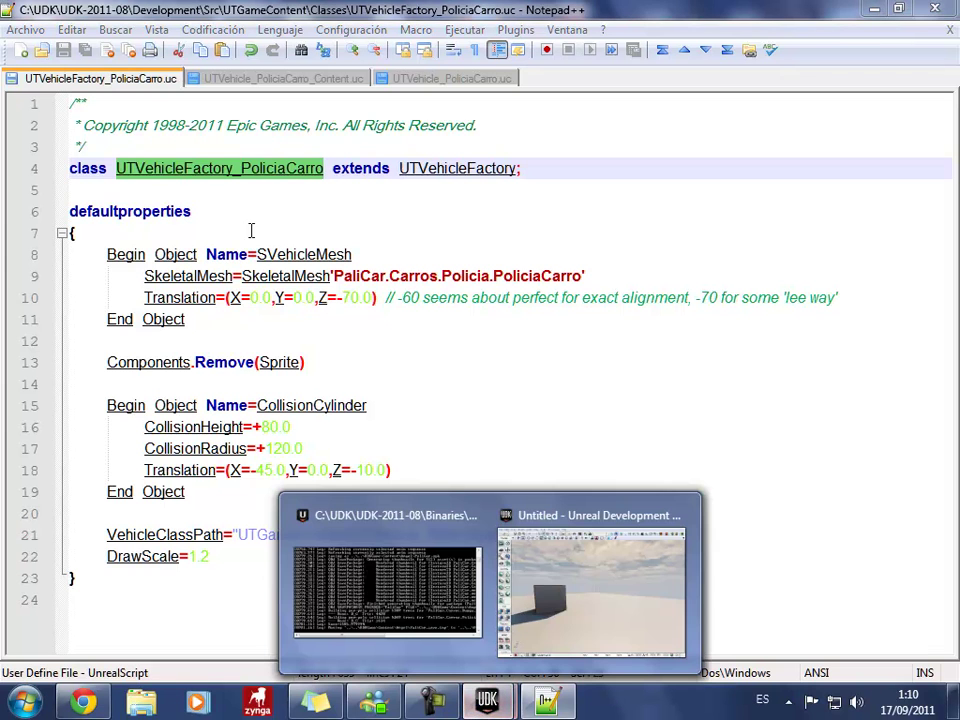
pyautogui.click(524, 537)
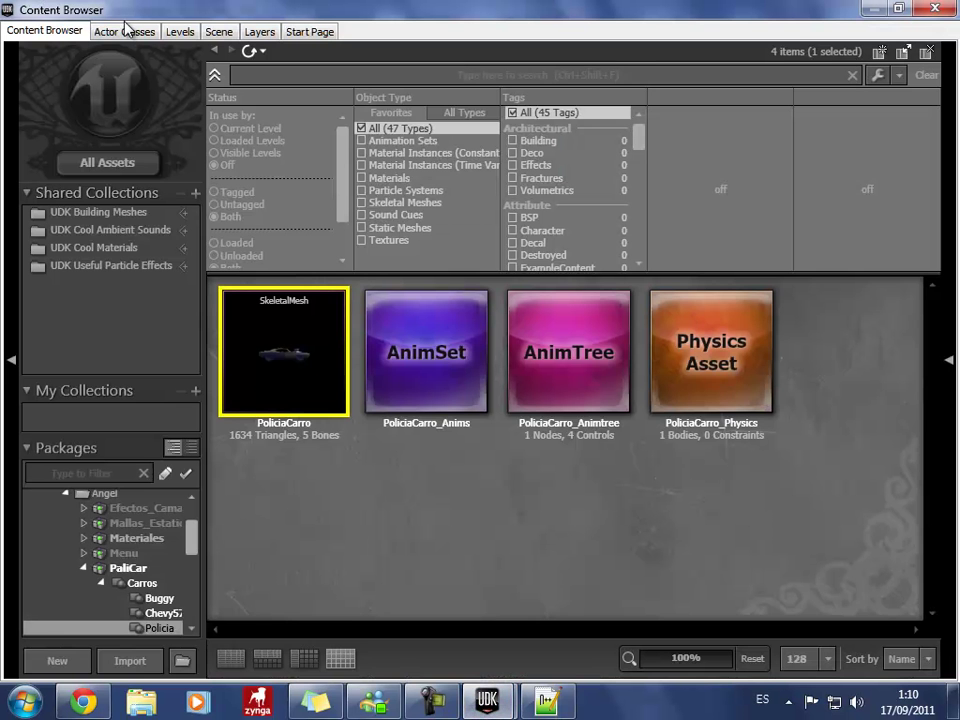
pyautogui.click(126, 44)
pyautogui.click(40, 423)
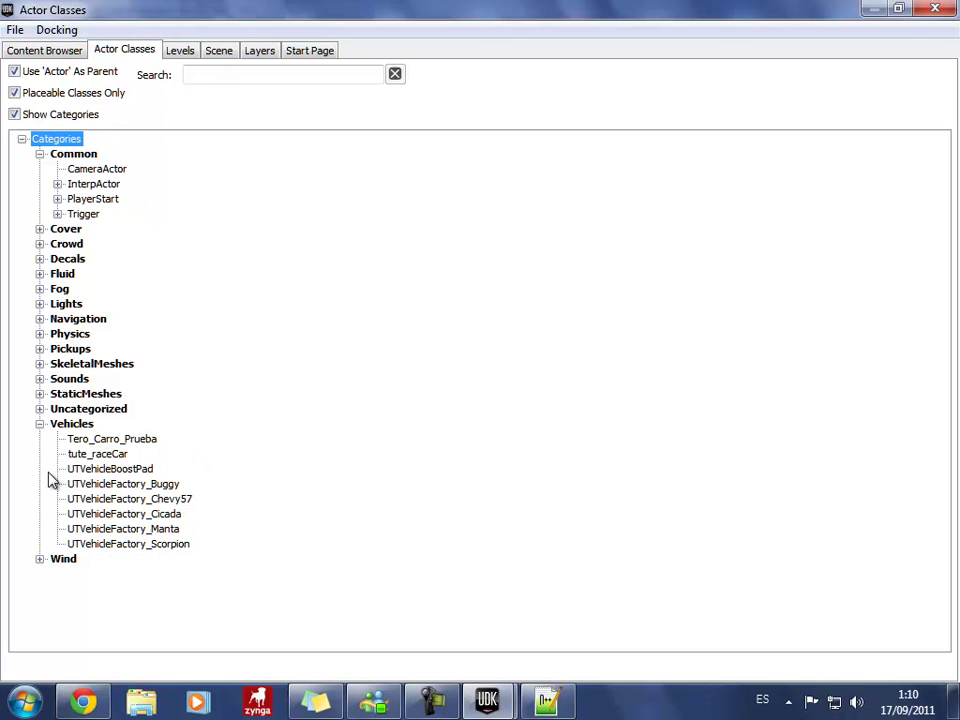
pyautogui.click(932, 14)
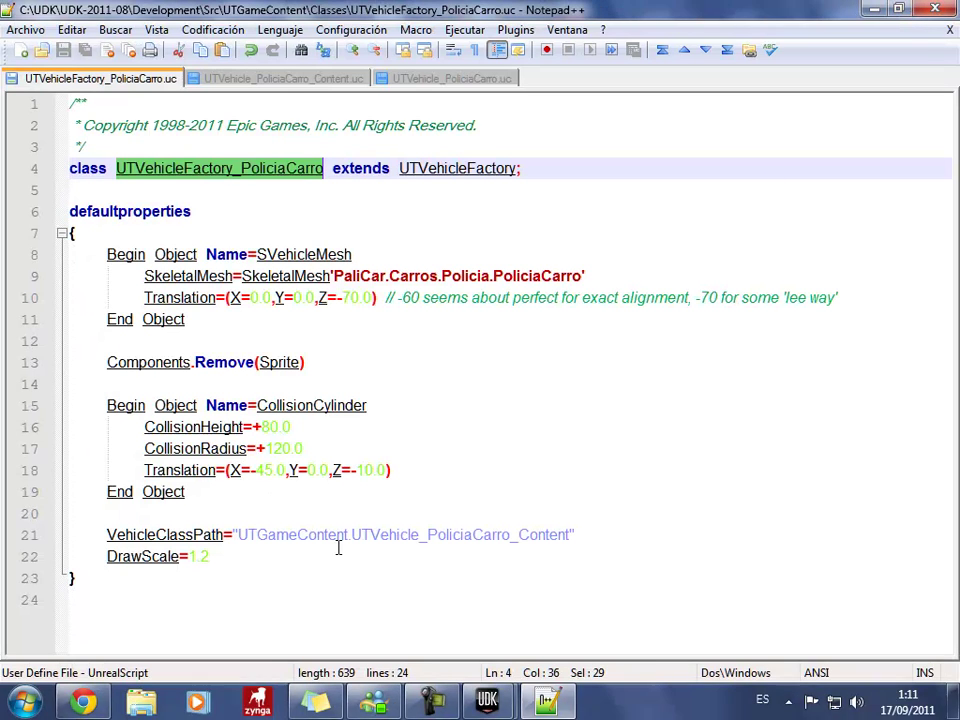
pyautogui.click(330, 80)
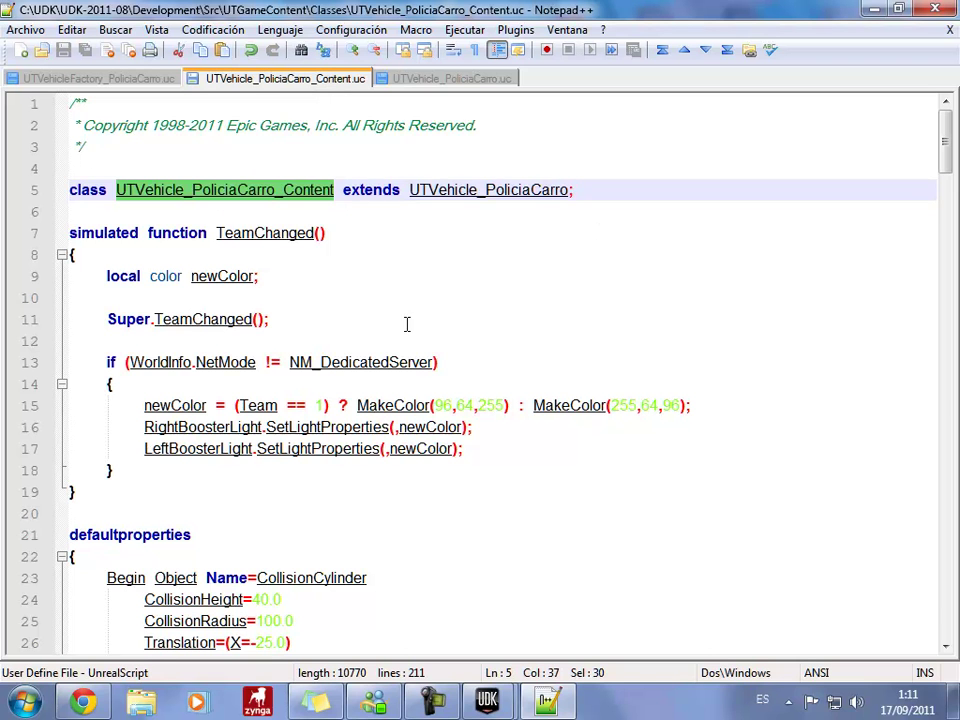
# Copy the full name of the PoliciaCarro skeletal mesh from UDK's Content Browser.
pyautogui.scroll(-2, 378, 341)
pyautogui.scroll(-2, 378, 343)
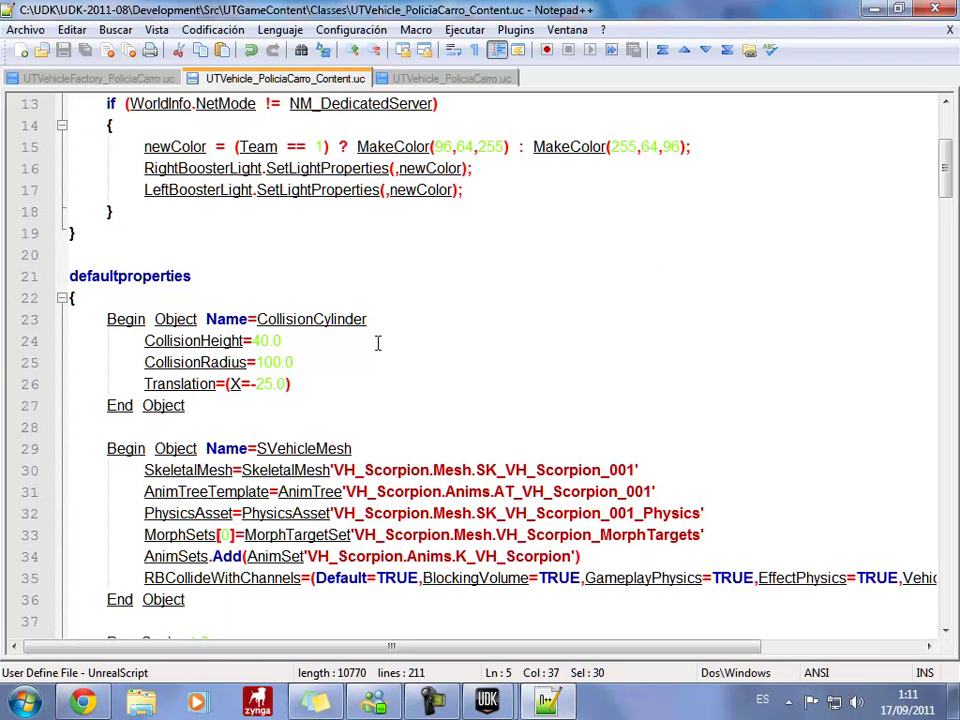
pyautogui.scroll(-1, 326, 391)
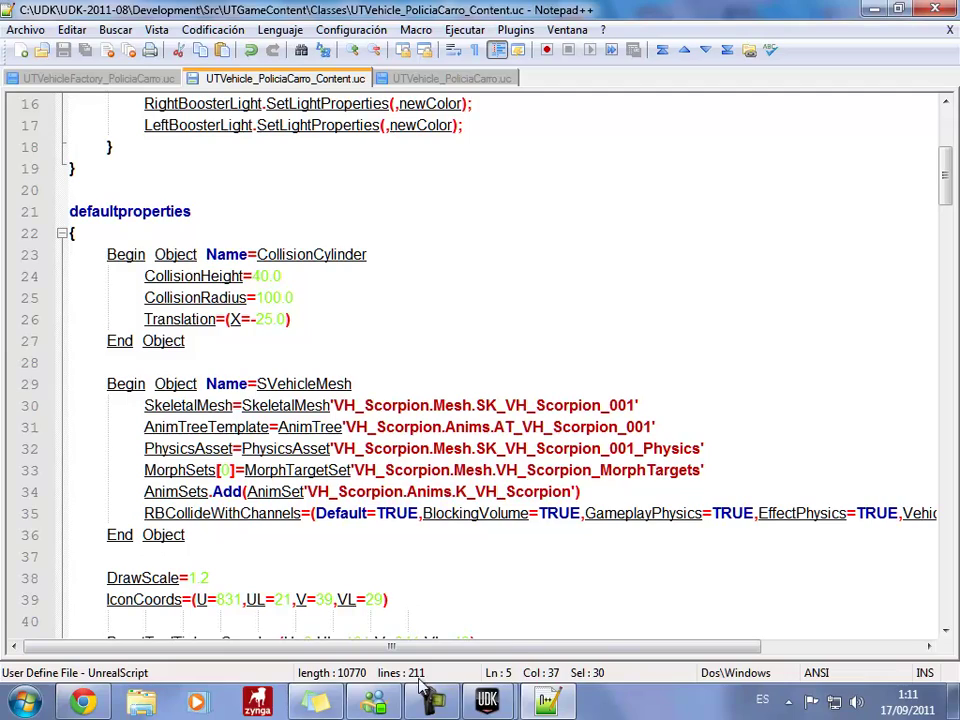
pyautogui.moveTo(487, 700)
pyautogui.click(590, 578)
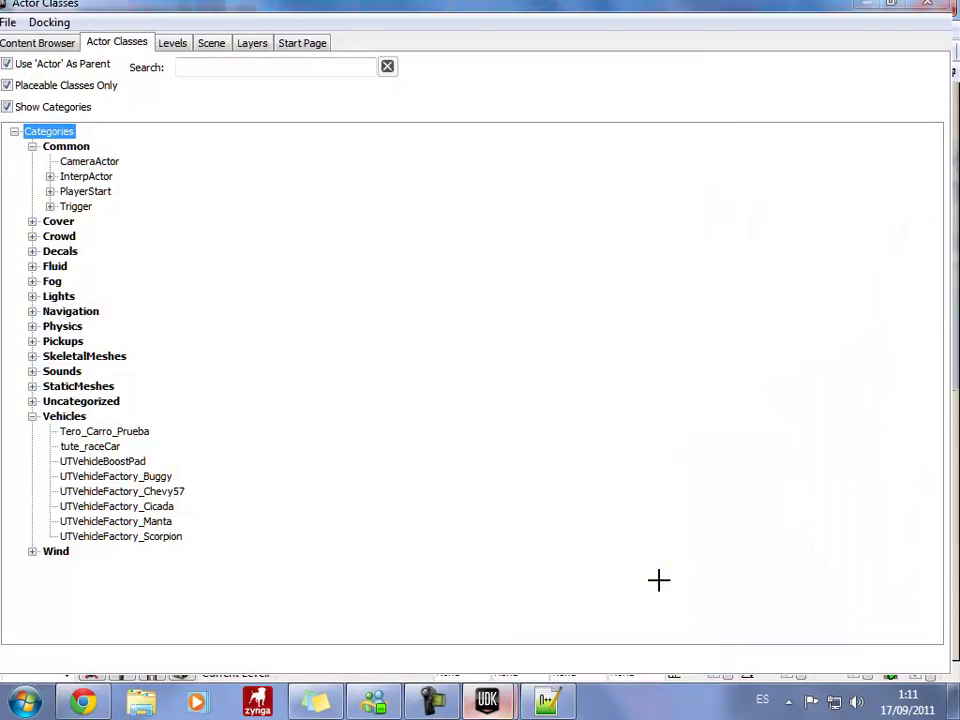
pyautogui.click(420, 55)
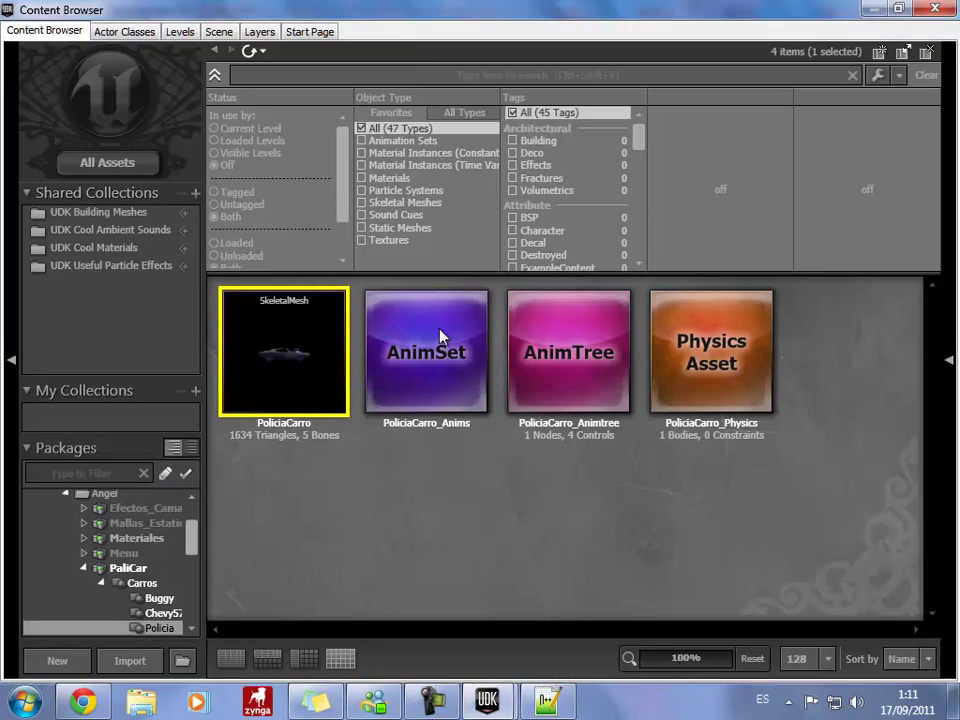
pyautogui.rightClick(299, 380)
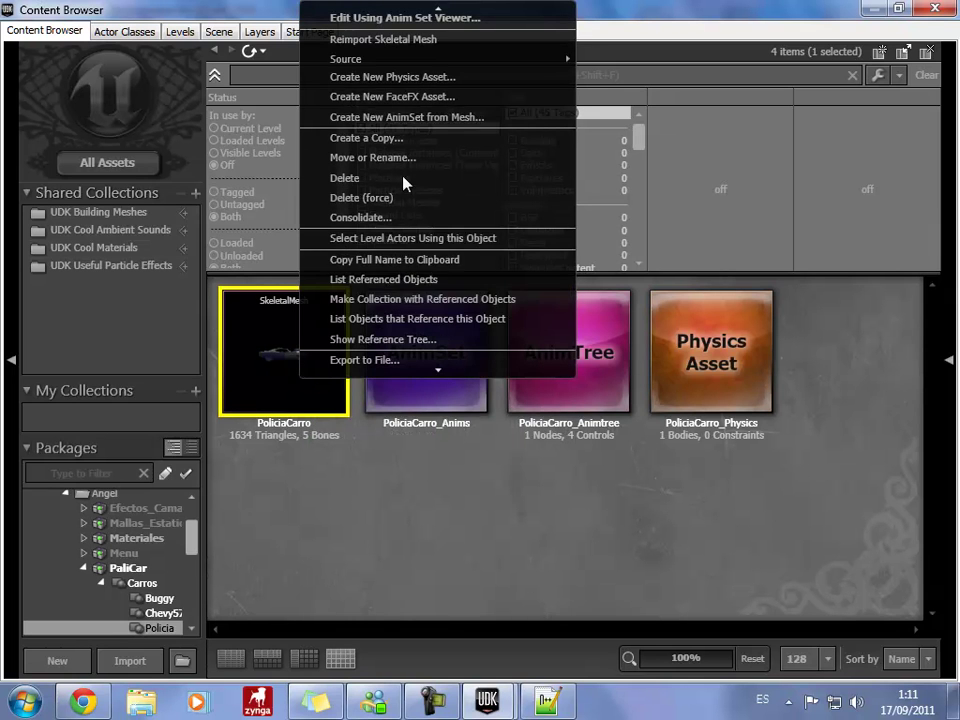
pyautogui.click(440, 260)
# Replace line 30's Scorpion mesh with PaliCar.Carros.Policia.PoliciaCarro and save the script.
pyautogui.click(565, 703)
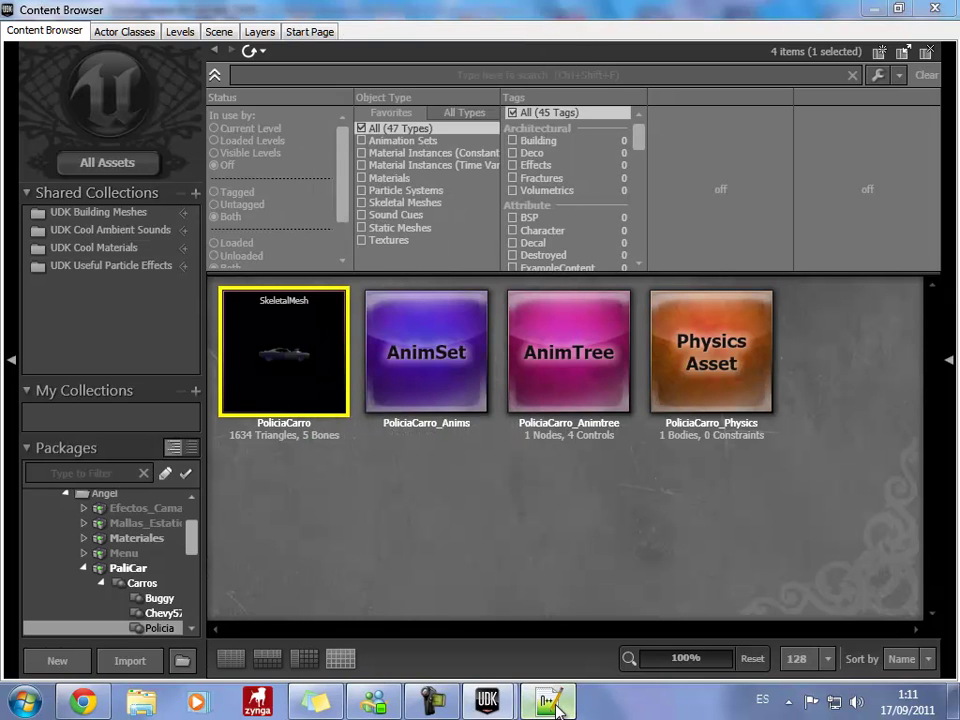
pyautogui.moveTo(243, 405); pyautogui.dragTo(640, 406)
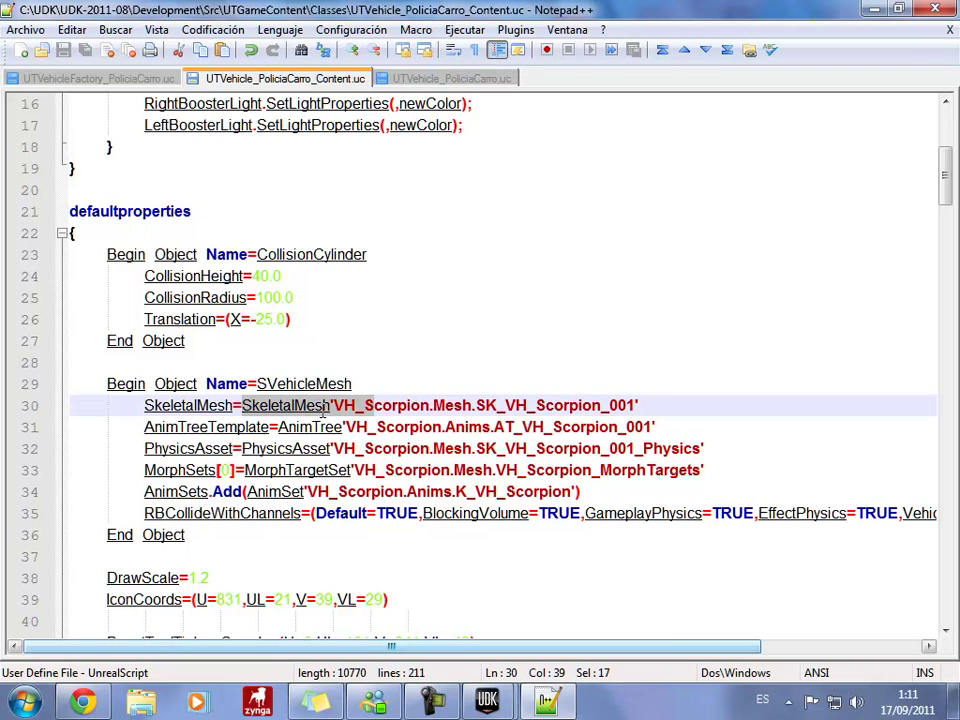
pyautogui.rightClick(622, 404)
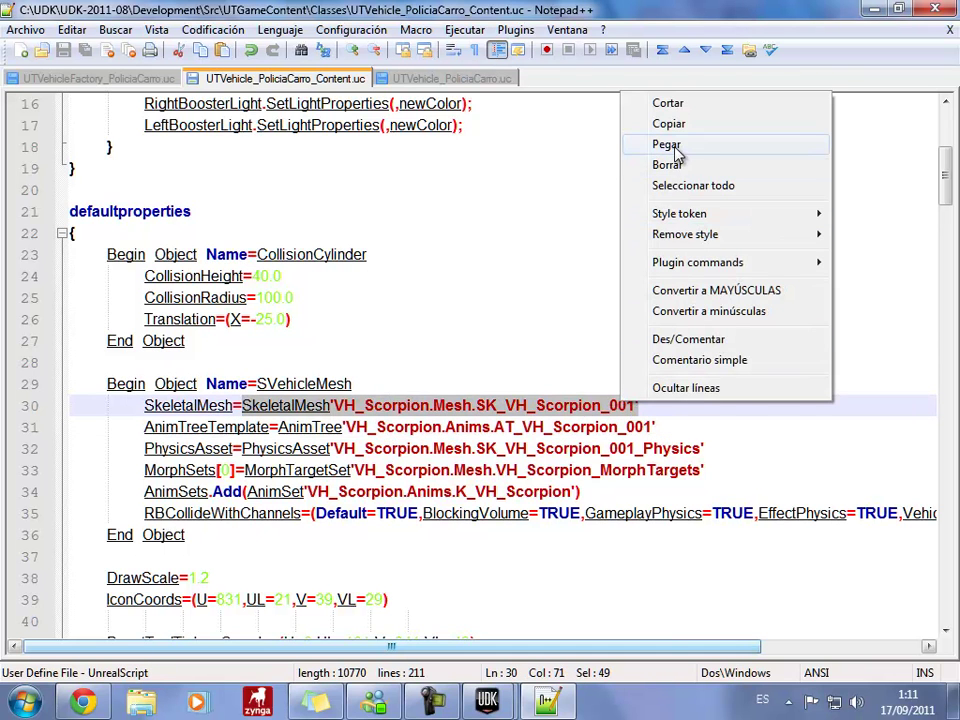
pyautogui.click(662, 144)
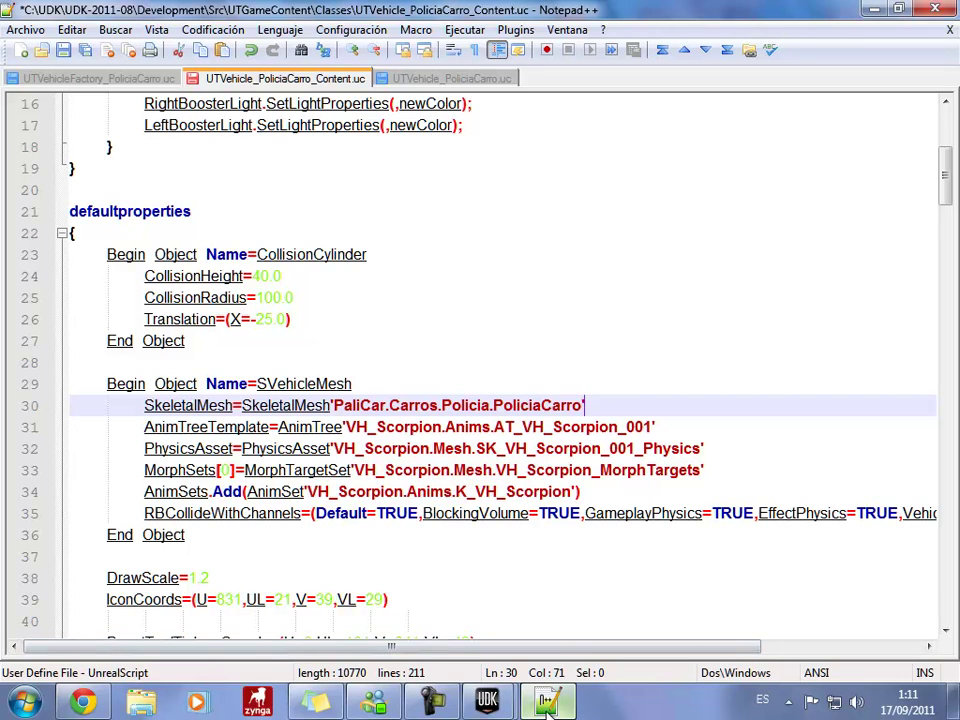
pyautogui.hotkey('ctrl', 's')
# Replace the AnimTreeTemplate reference on line 31 with PoliciaCarro_Animtree's full name.
pyautogui.moveTo(490, 703)
pyautogui.click(596, 594)
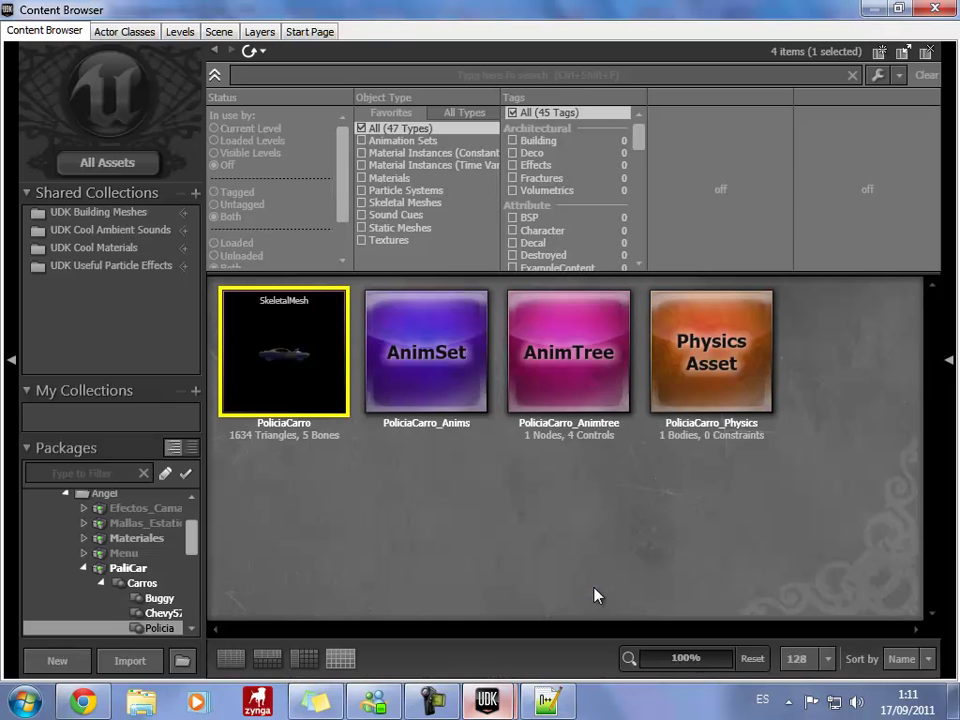
pyautogui.rightClick(586, 381)
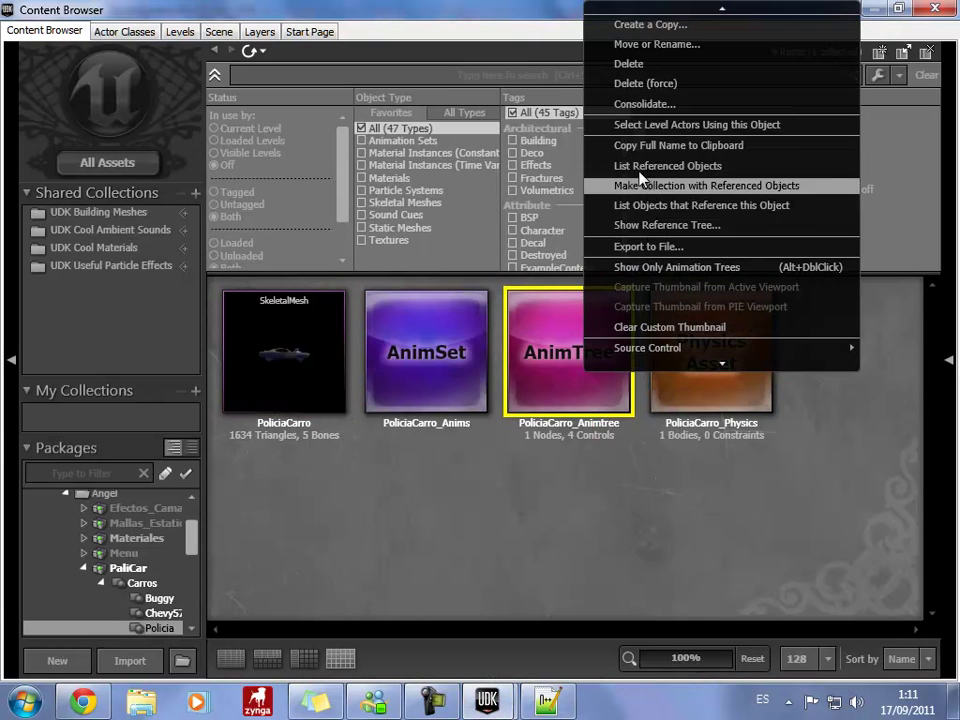
pyautogui.click(650, 150)
pyautogui.hotkey('alt', 'Tab')
pyautogui.hotkey('ctrl', 'v')
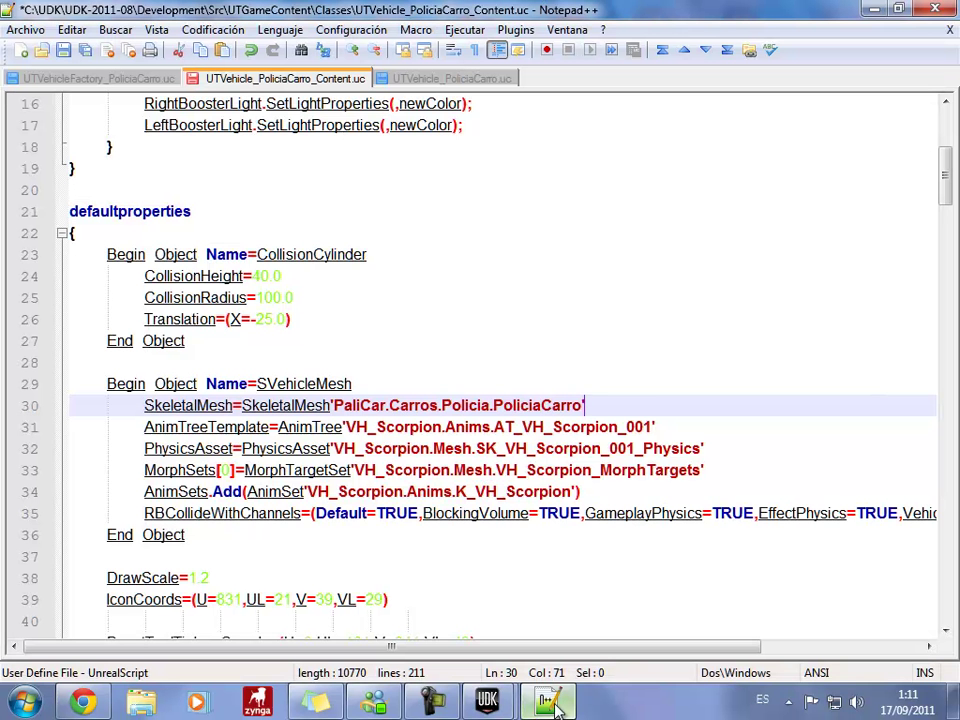
pyautogui.moveTo(279, 427); pyautogui.dragTo(665, 428)
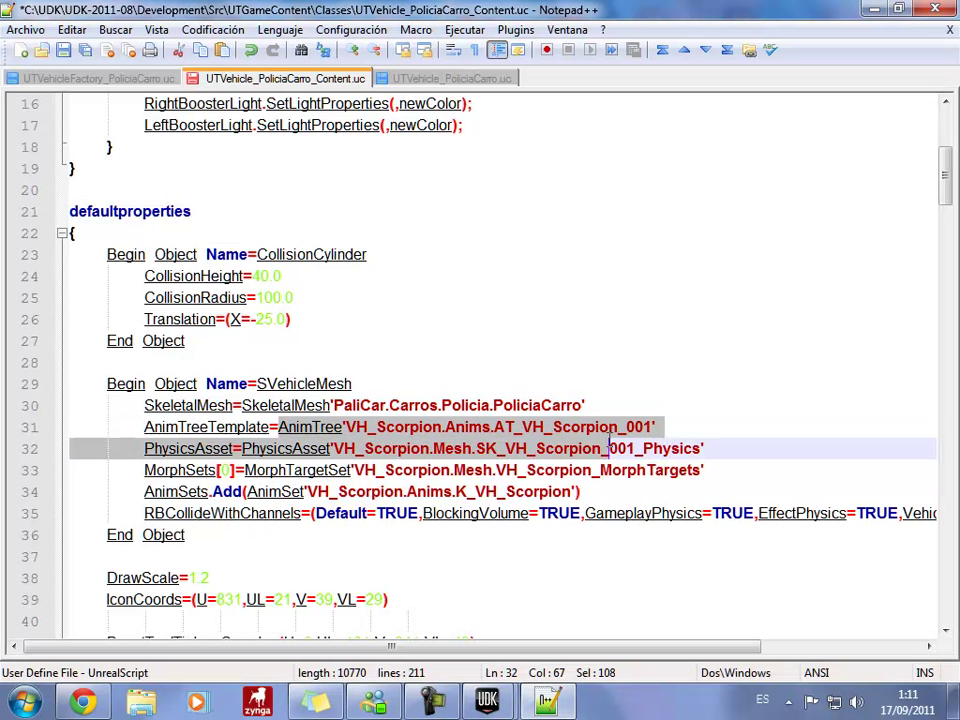
pyautogui.rightClick(650, 426)
pyautogui.click(708, 174)
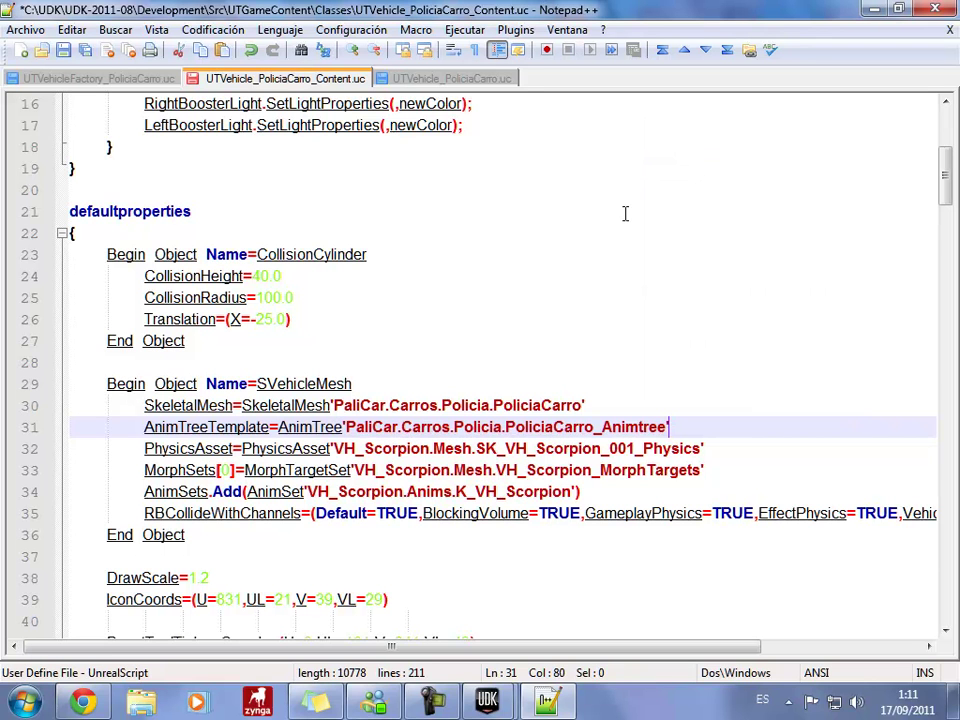
# Replace the PhysicsAsset reference on line 32 with PoliciaCarro_Physics's full name.
pyautogui.hotkey('alt', 'Tab')
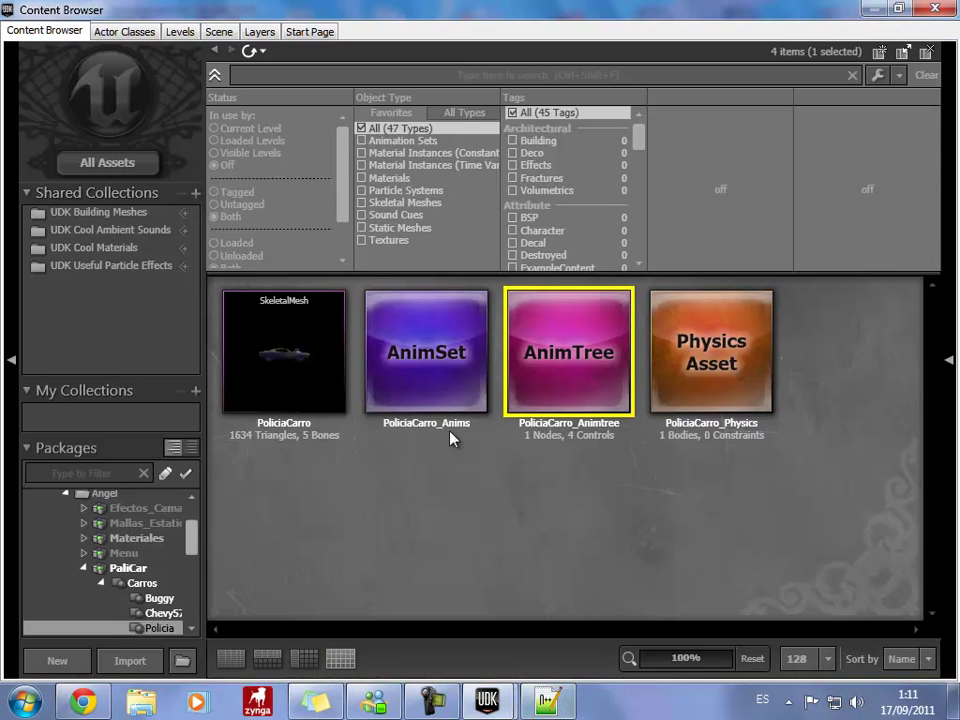
pyautogui.rightClick(688, 356)
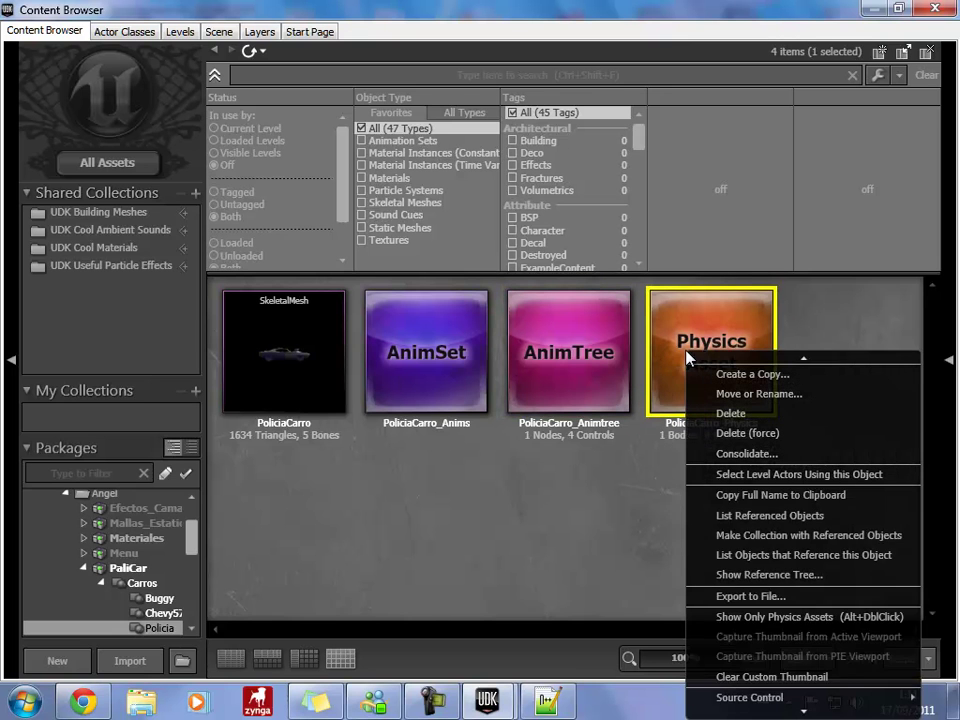
pyautogui.click(762, 512)
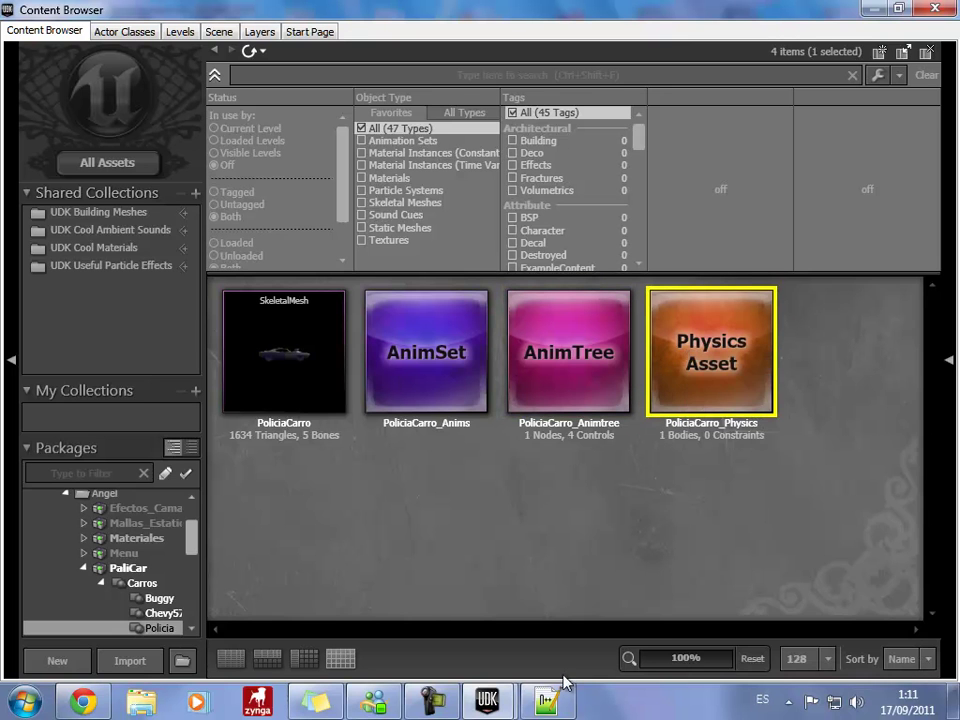
pyautogui.click(548, 698)
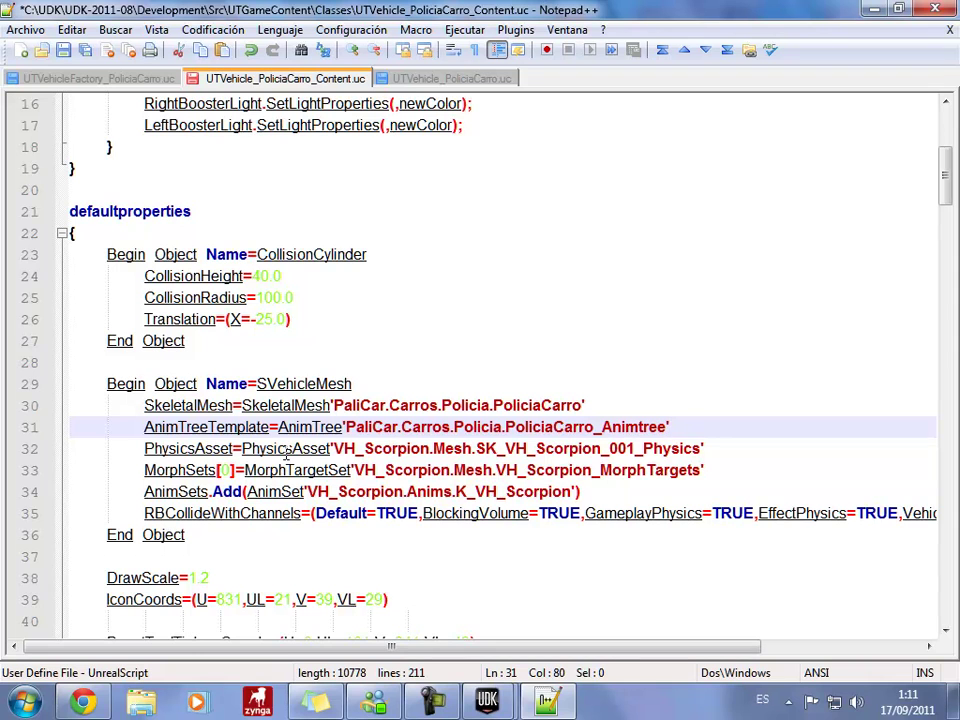
pyautogui.moveTo(243, 449); pyautogui.dragTo(708, 441)
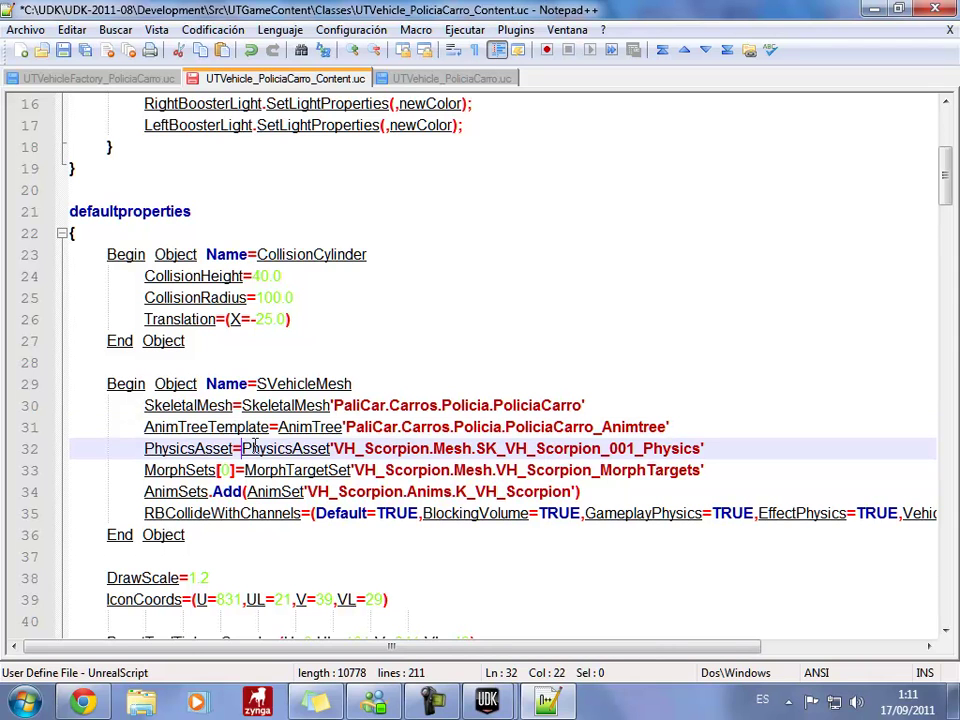
pyautogui.rightClick(685, 447)
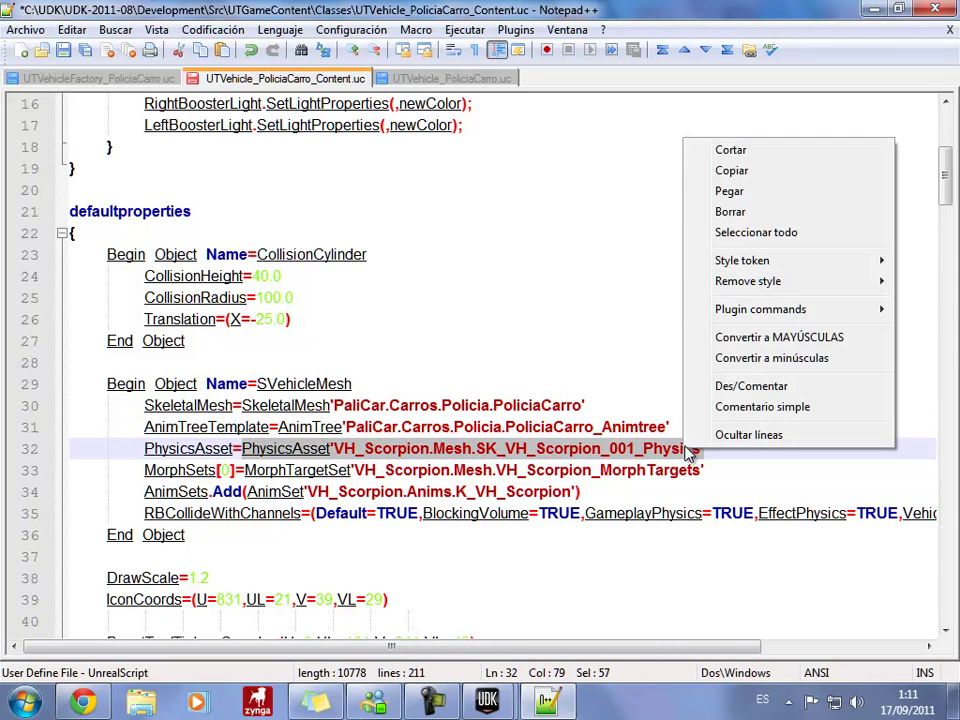
pyautogui.click(730, 191)
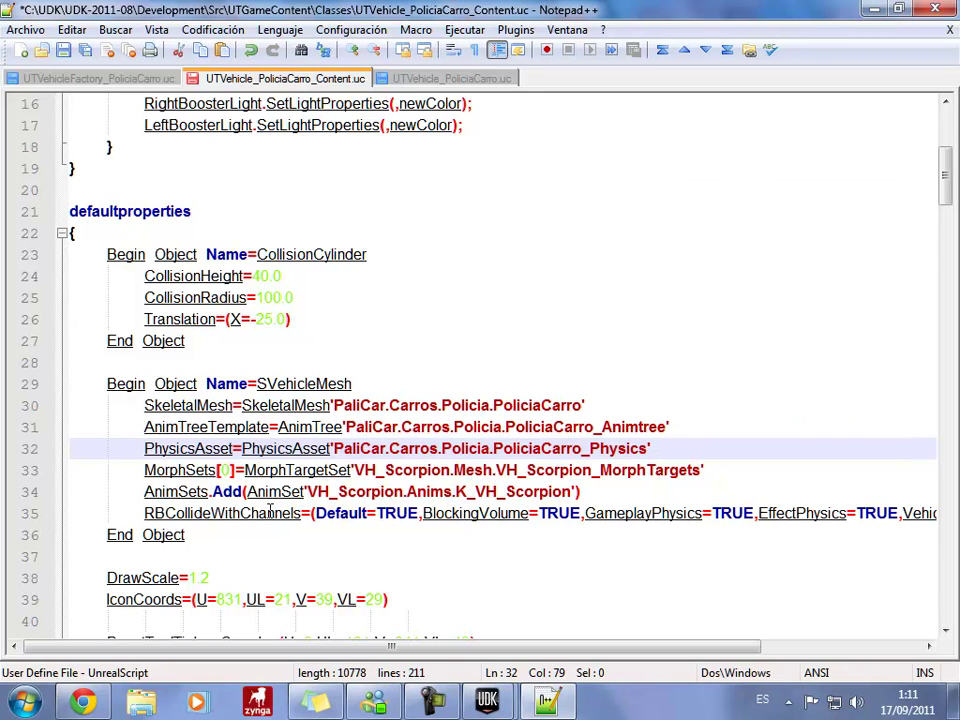
# Insert 'none //' before the Scorpion MorphTargetSet on line 33, then open PoliciaCarro_Anims in UDK.
pyautogui.click(244, 470)
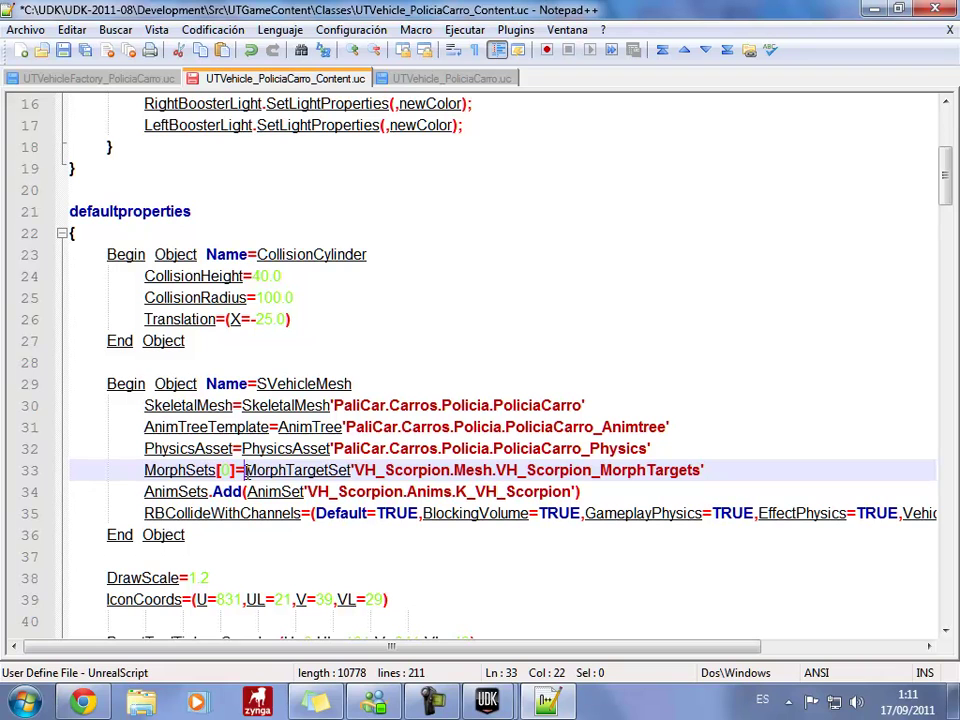
pyautogui.write('non')
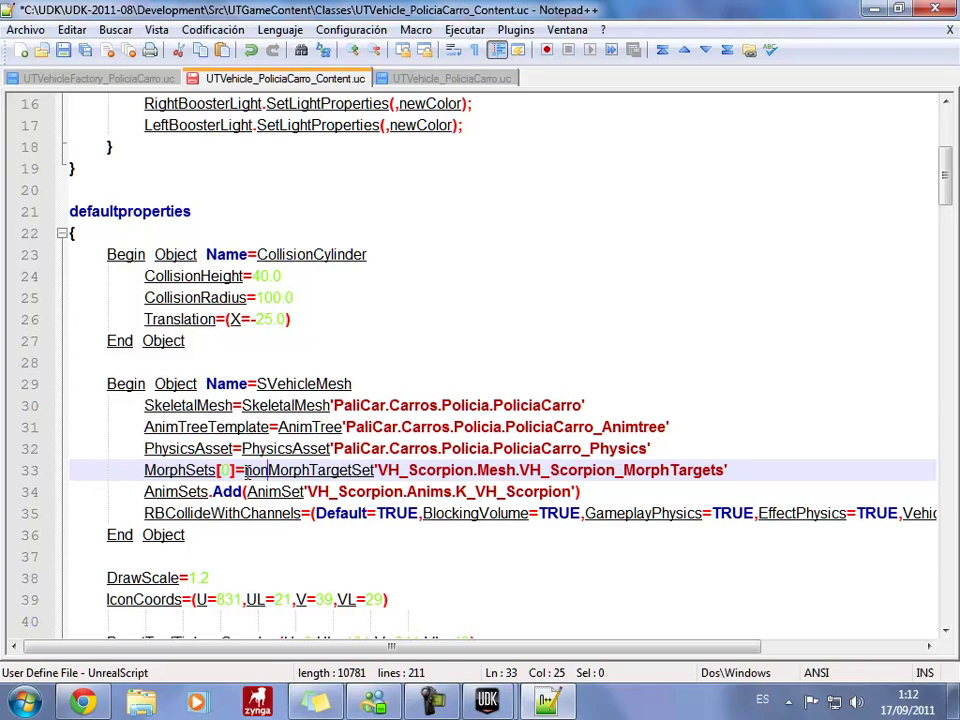
pyautogui.write('e')
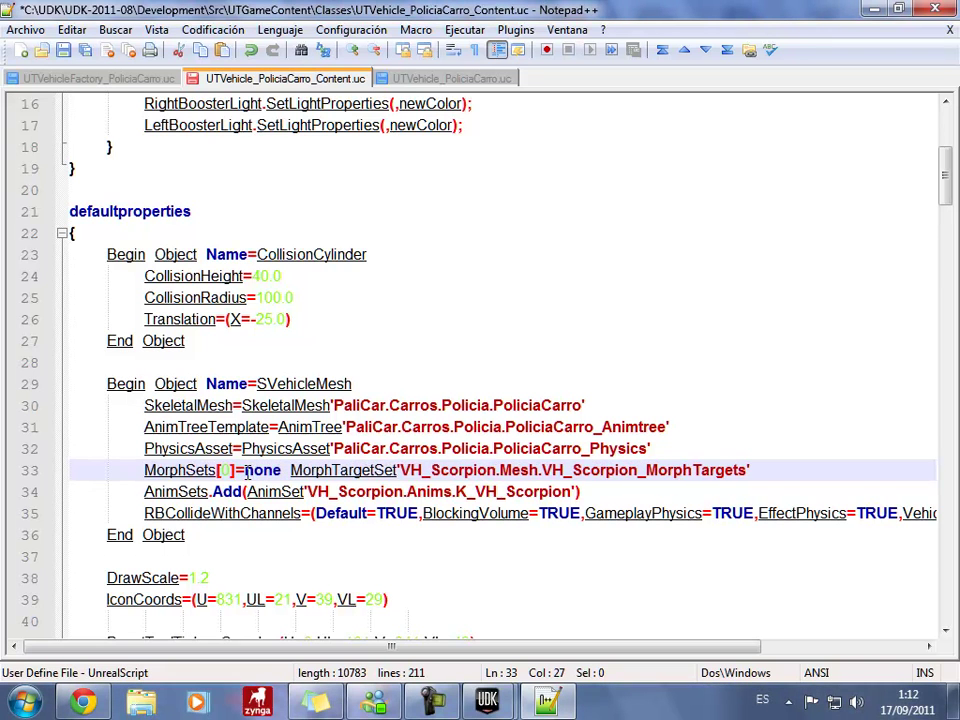
pyautogui.write(' //')
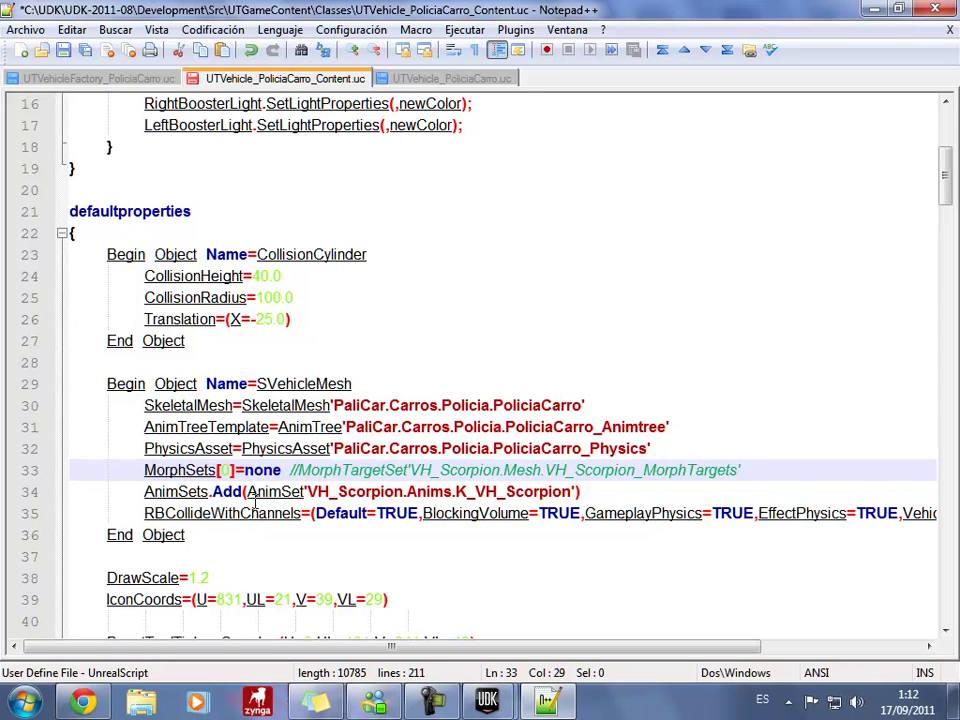
pyautogui.click(550, 703)
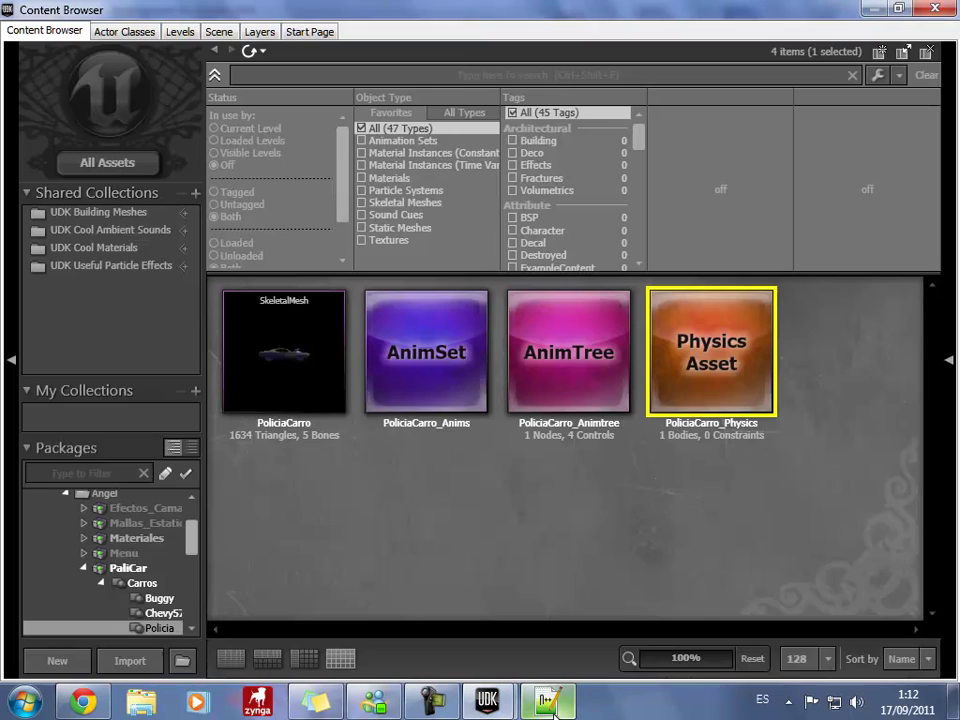
pyautogui.doubleClick(414, 362)
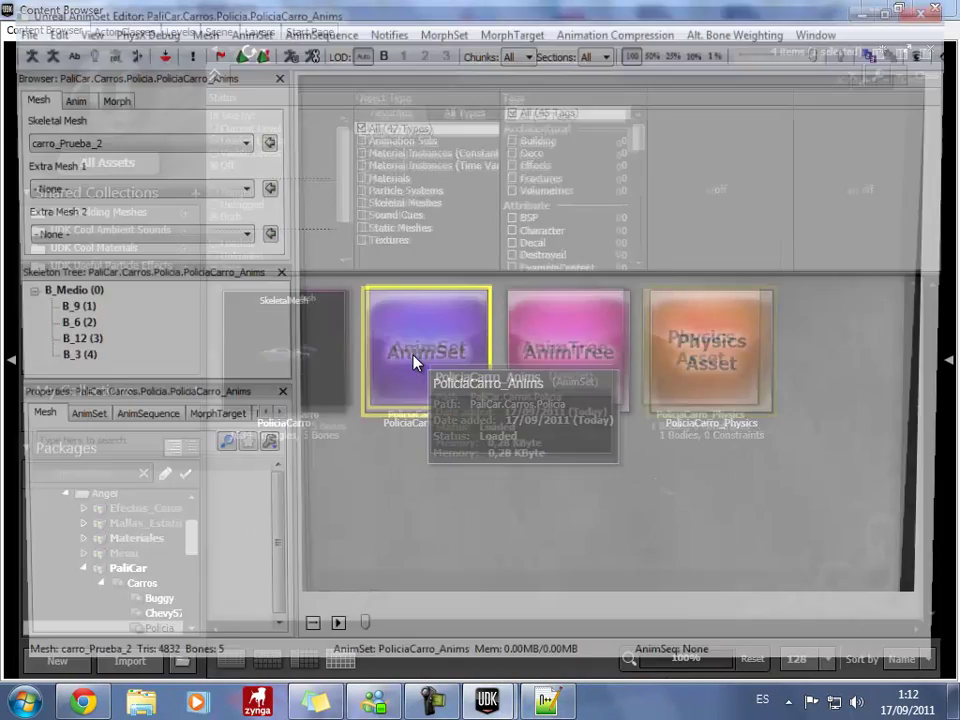
# Assign the PoliciaCarro skeletal mesh to the PoliciaCarro_Anims AnimSet.
pyautogui.click(935, 8)
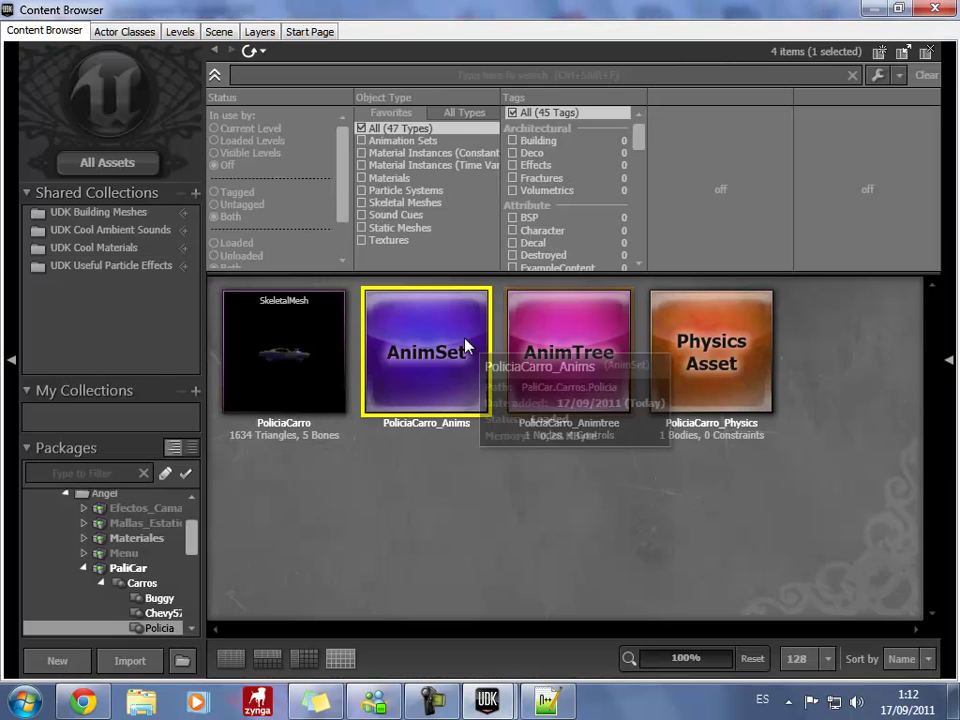
pyautogui.doubleClick(464, 337)
pyautogui.click(872, 10)
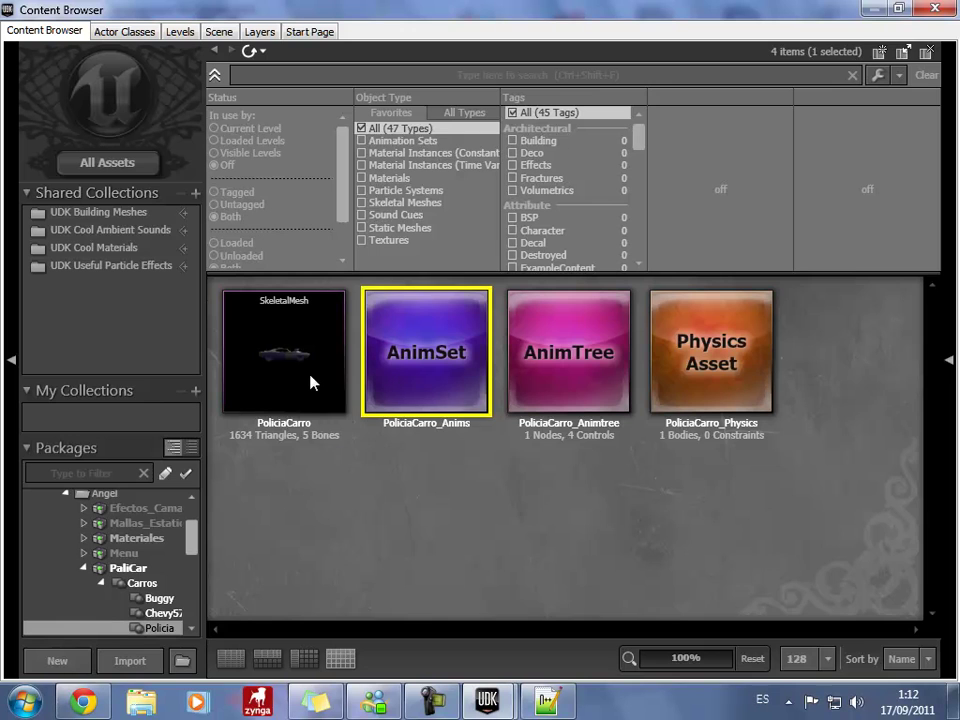
pyautogui.click(315, 381)
pyautogui.click(935, 8)
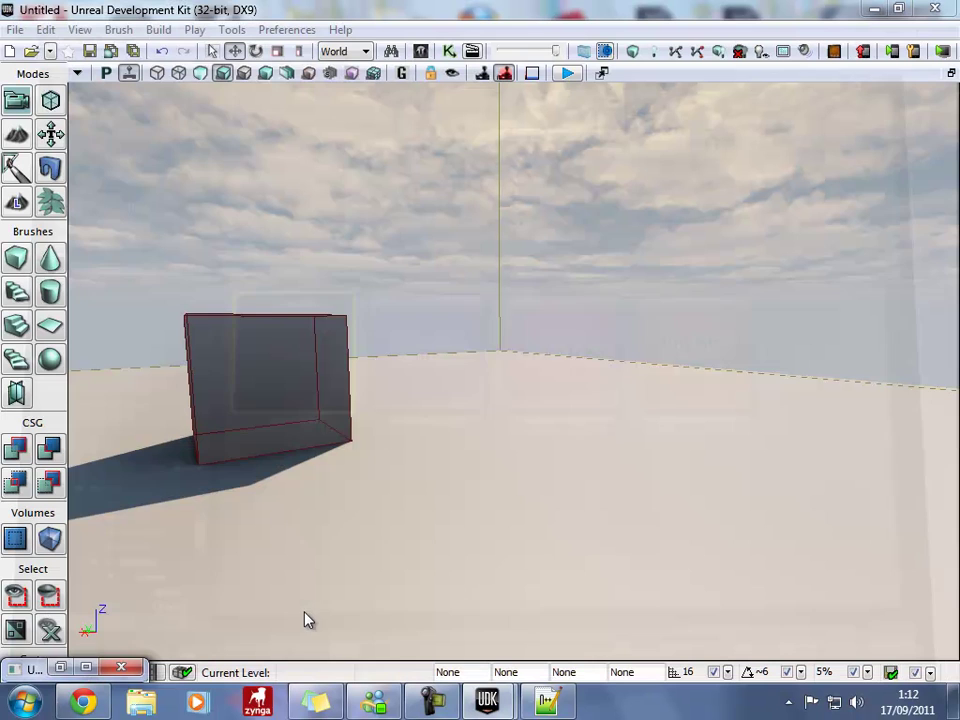
pyautogui.click(88, 668)
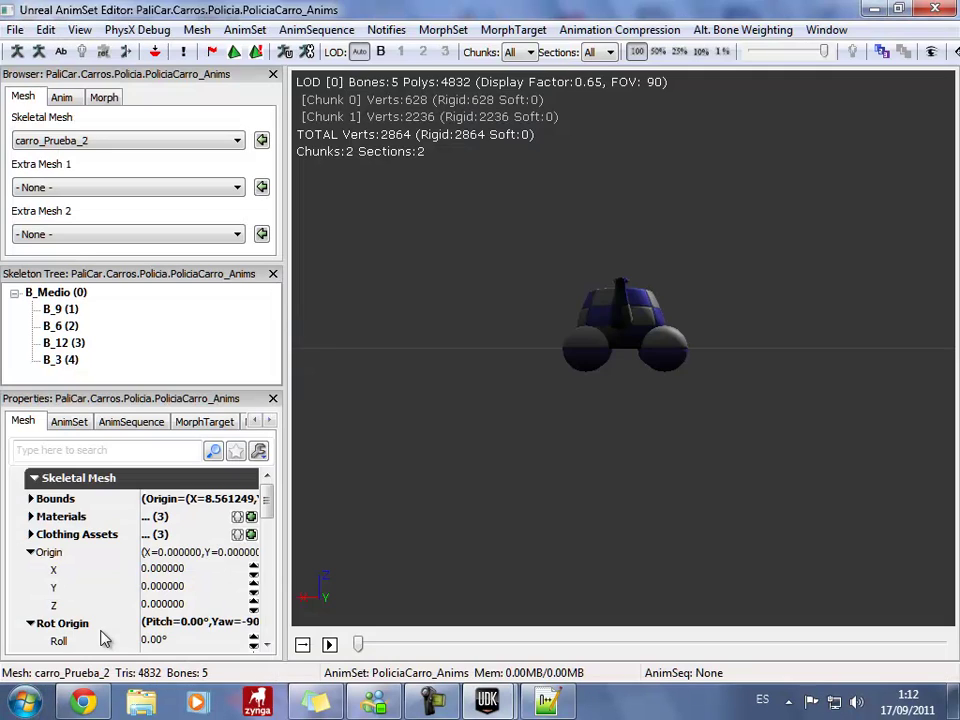
pyautogui.click(261, 144)
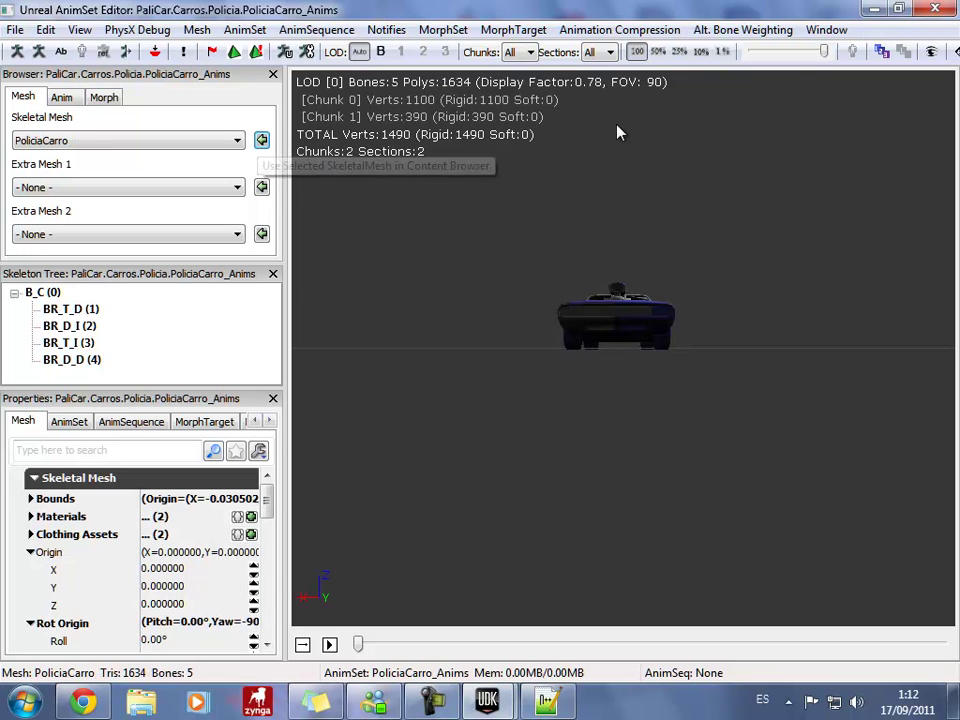
pyautogui.moveTo(709, 259)
pyautogui.mouseDown()
pyautogui.moveTo(729, 391)
pyautogui.moveTo(741, 240)
pyautogui.mouseUp()
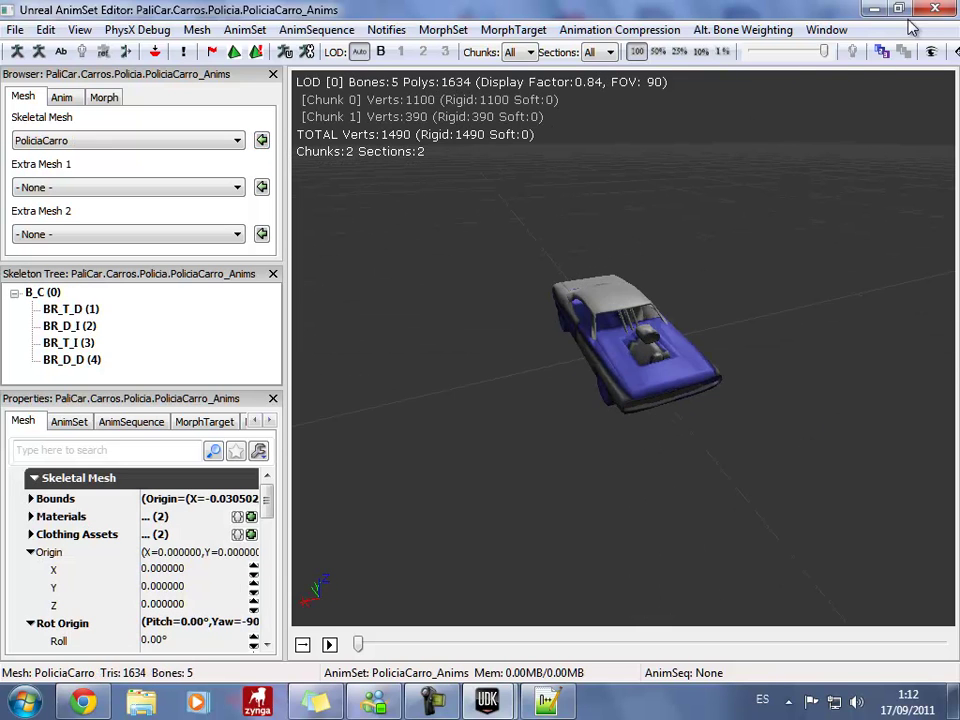
pyautogui.click(935, 9)
# Copy PoliciaCarro_Anims's full name and return to the content script.
pyautogui.click(419, 51)
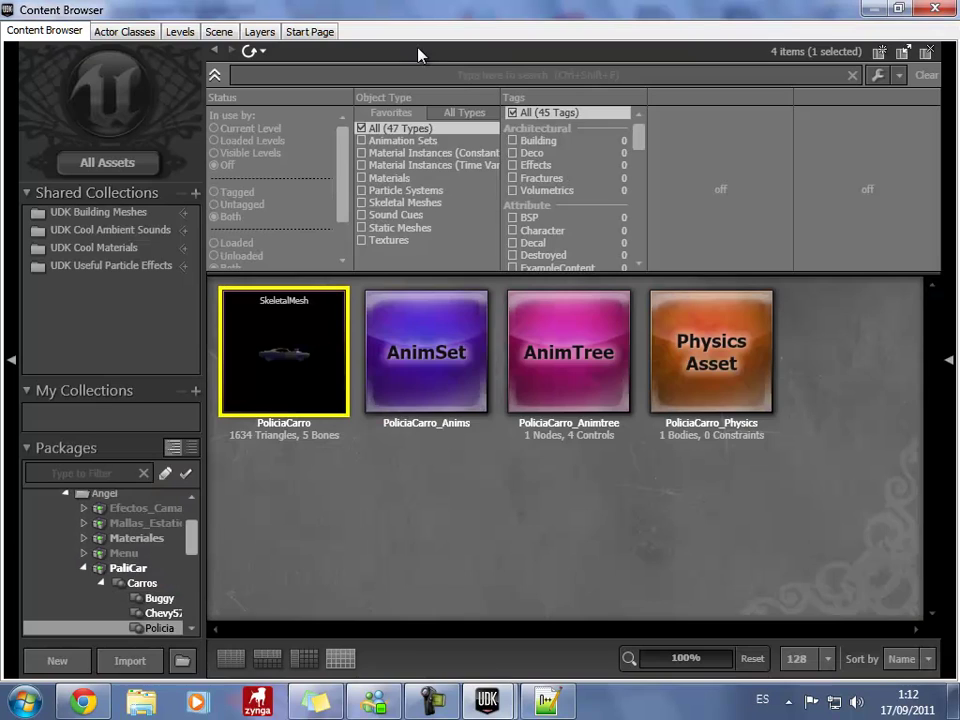
pyautogui.click(407, 363)
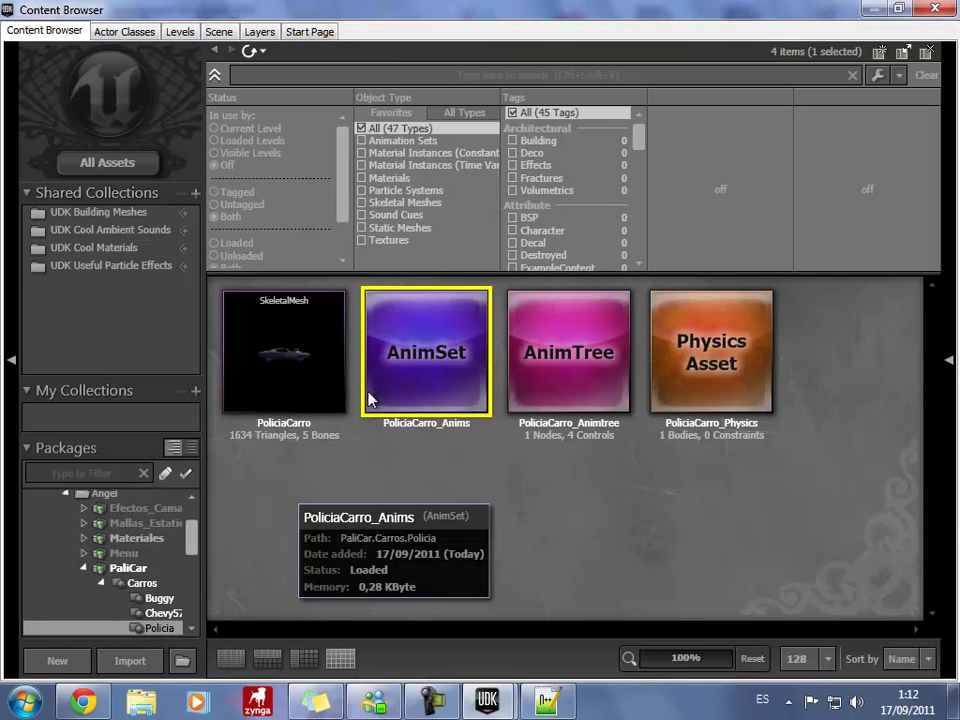
pyautogui.rightClick(437, 345)
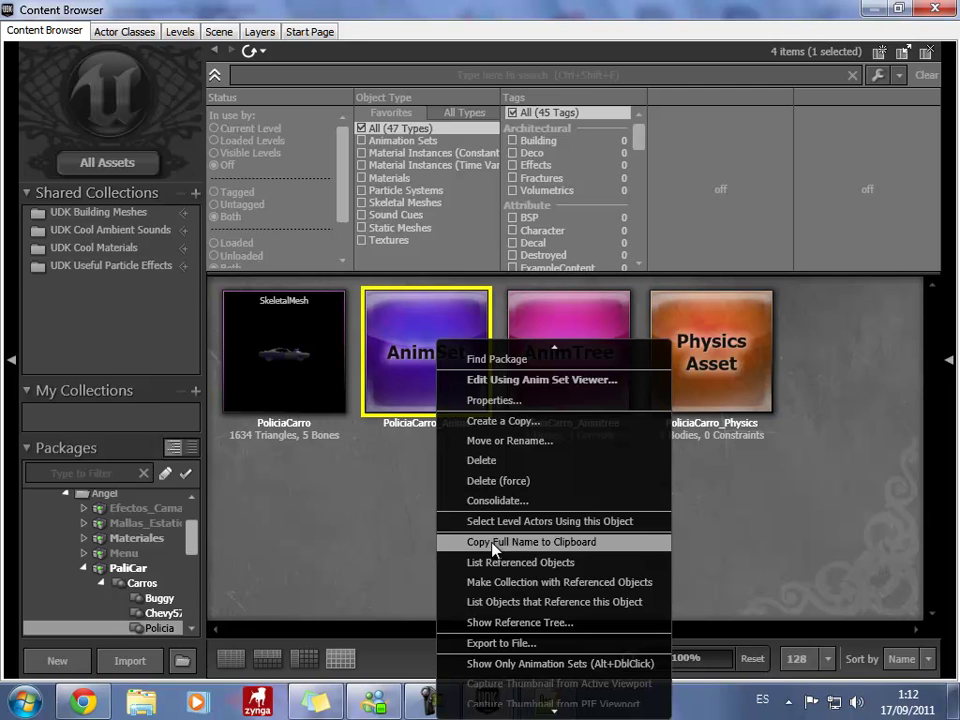
pyautogui.click(493, 545)
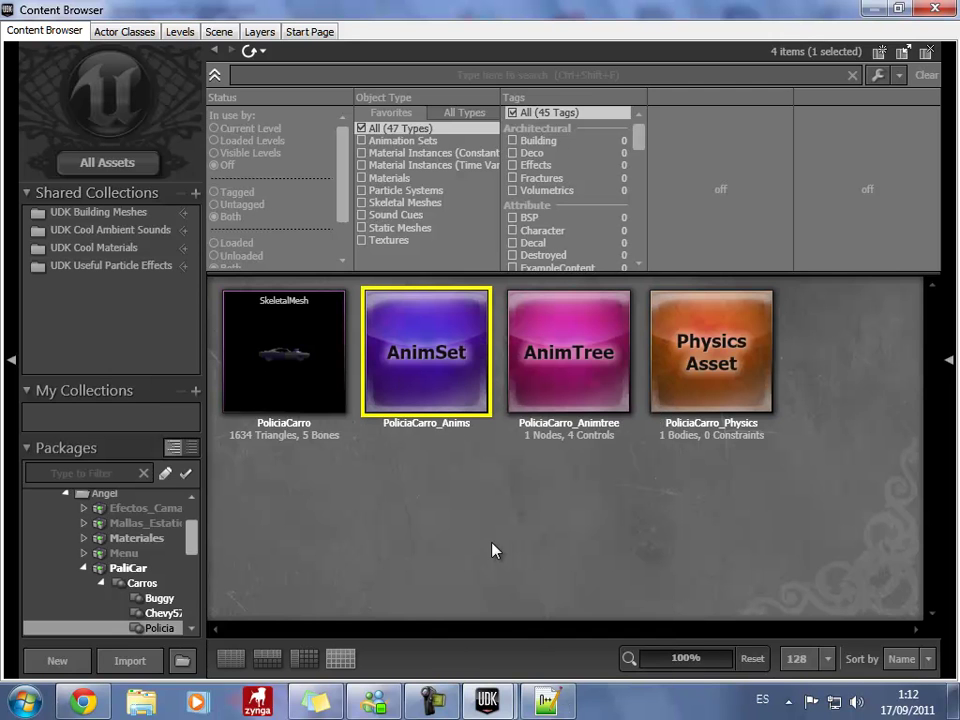
pyautogui.hotkey('alt', 'Tab')
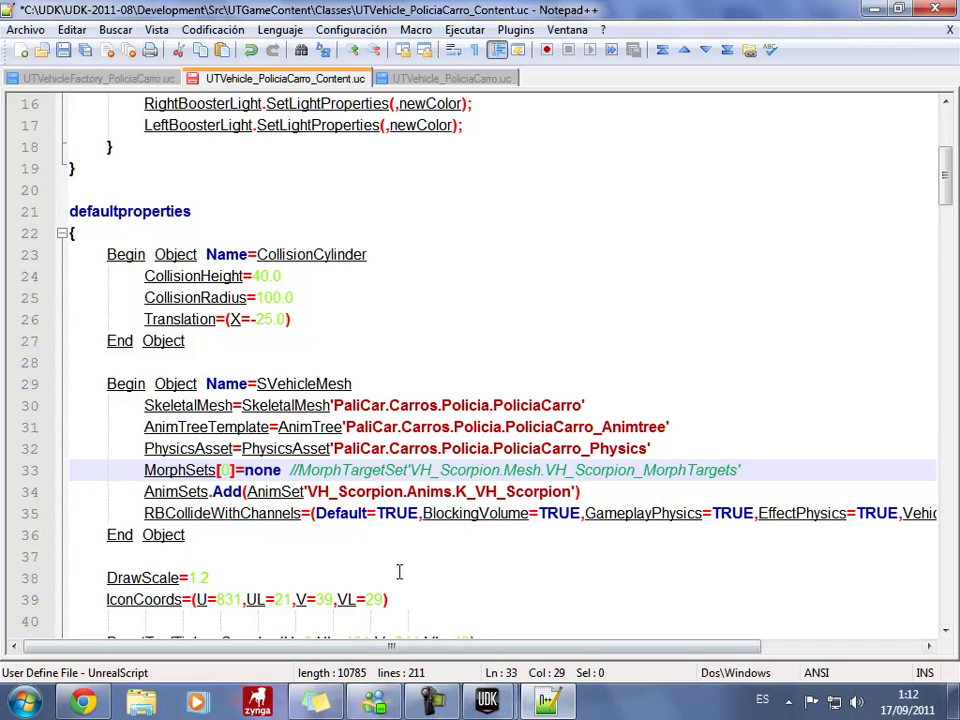
pyautogui.moveTo(248, 491); pyautogui.dragTo(578, 491)
pyautogui.rightClick(555, 491)
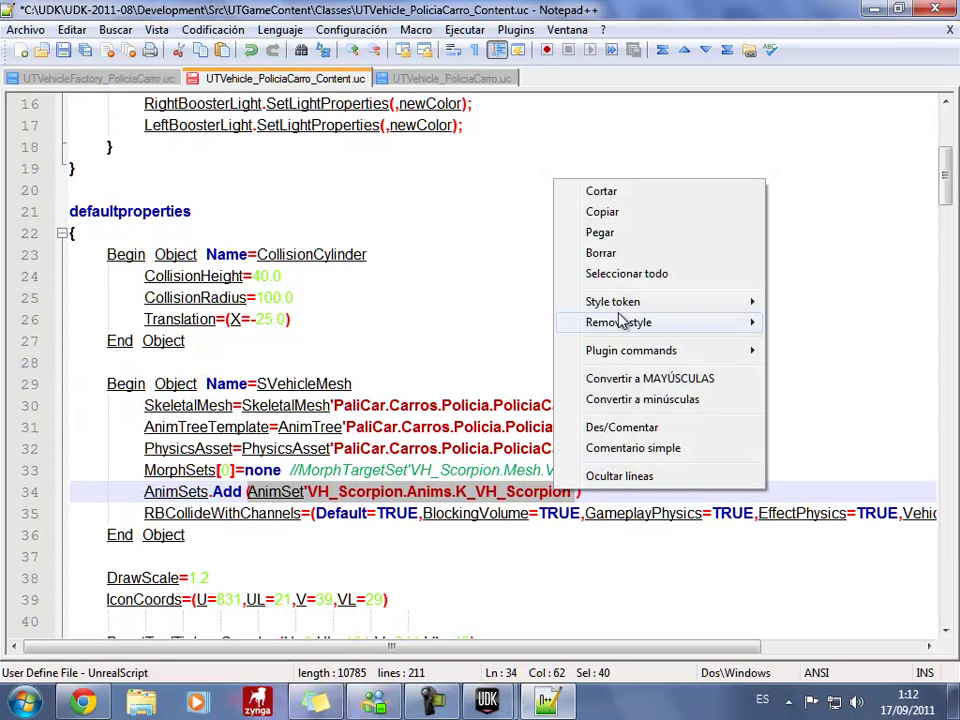
pyautogui.click(600, 232)
pyautogui.click(467, 556)
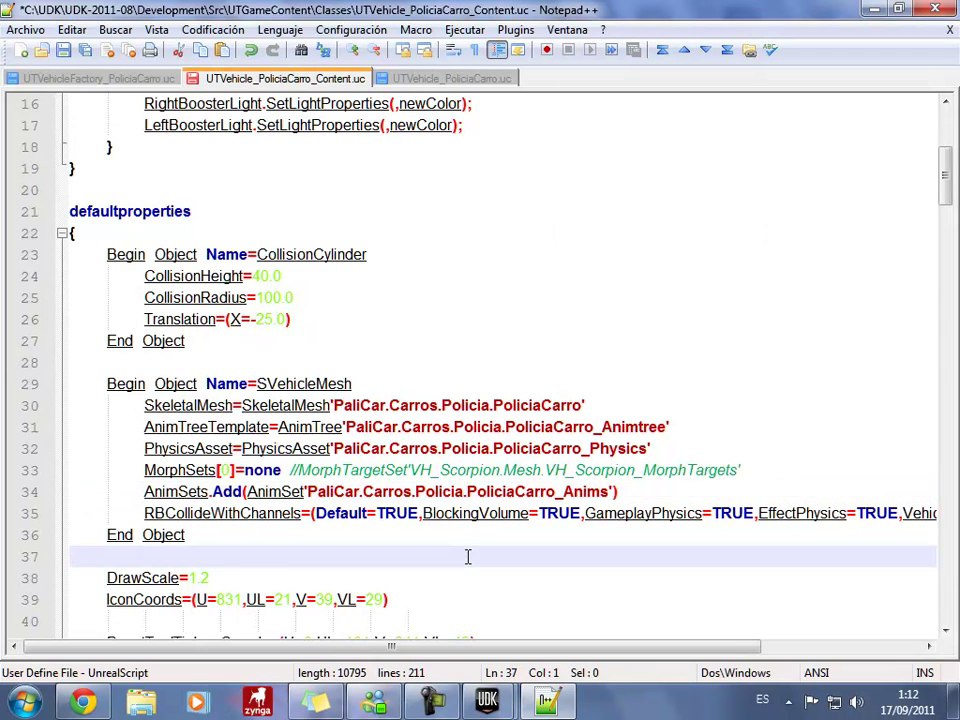
pyautogui.scroll(-2, 467, 556)
pyautogui.scroll(-5, 467, 556)
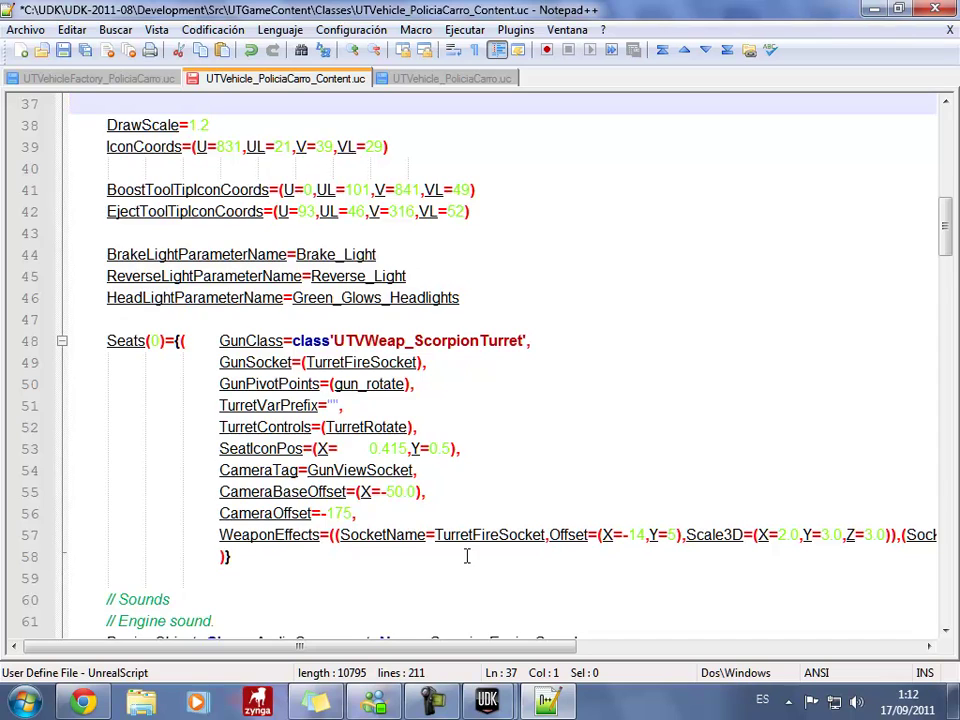
pyautogui.scroll(-4, 466, 556)
pyautogui.scroll(-1, 464, 557)
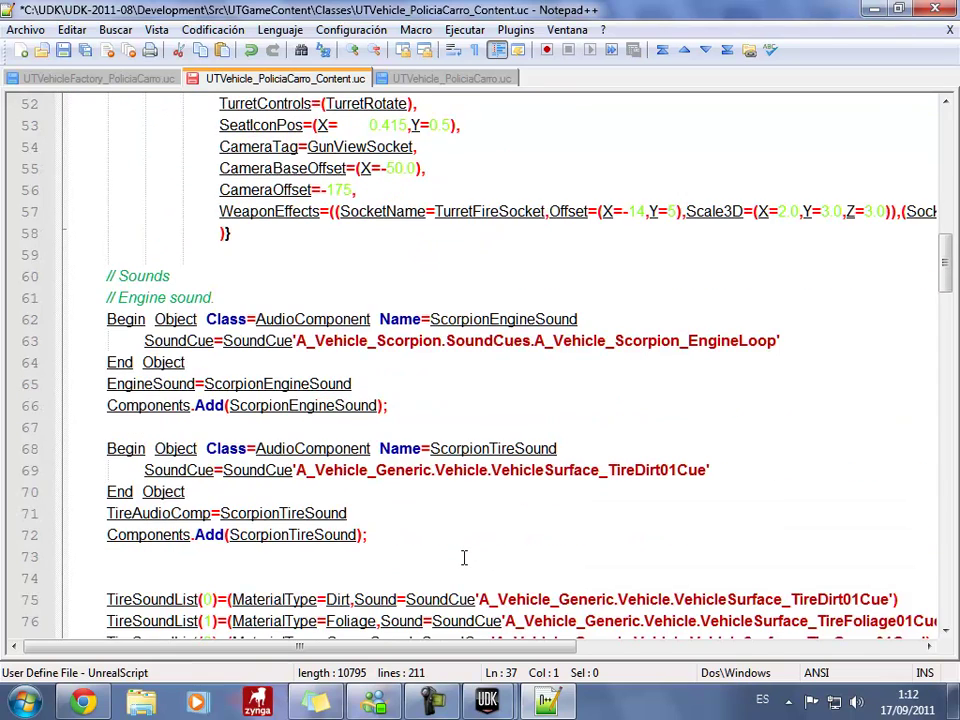
pyautogui.scroll(-3, 464, 557)
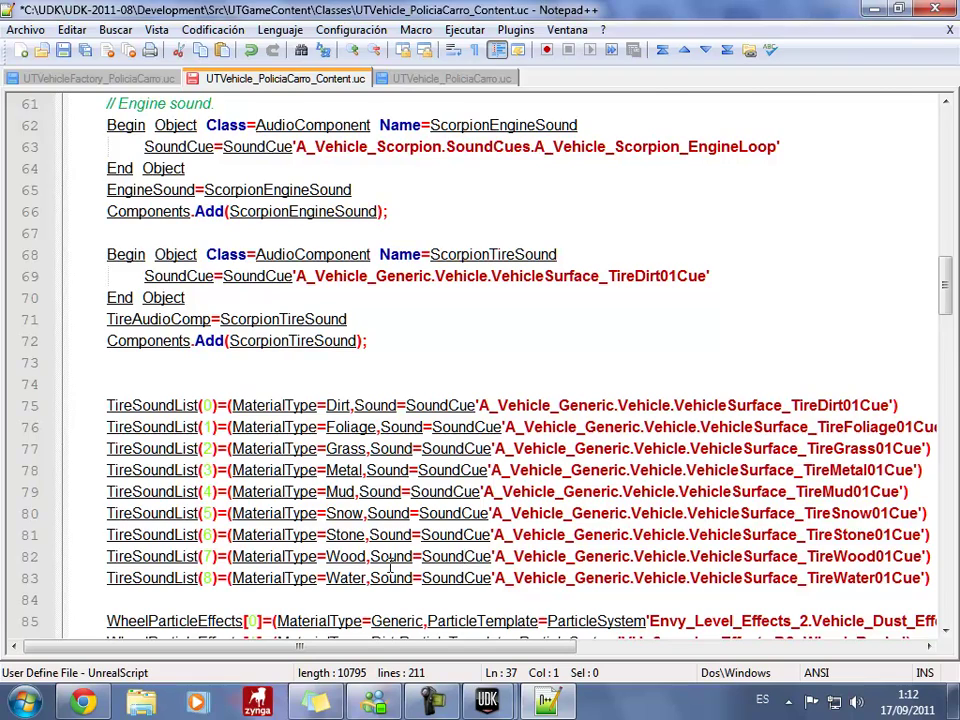
pyautogui.scroll(-5, 391, 565)
pyautogui.scroll(-1, 367, 561)
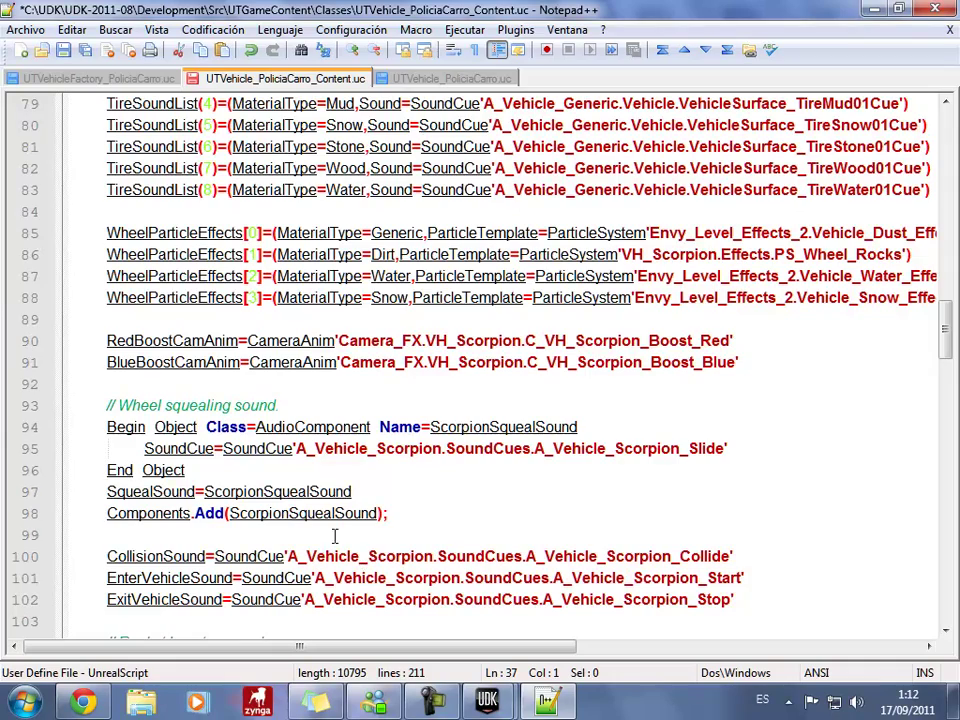
pyautogui.scroll(-4, 338, 544)
pyautogui.scroll(-4, 338, 544)
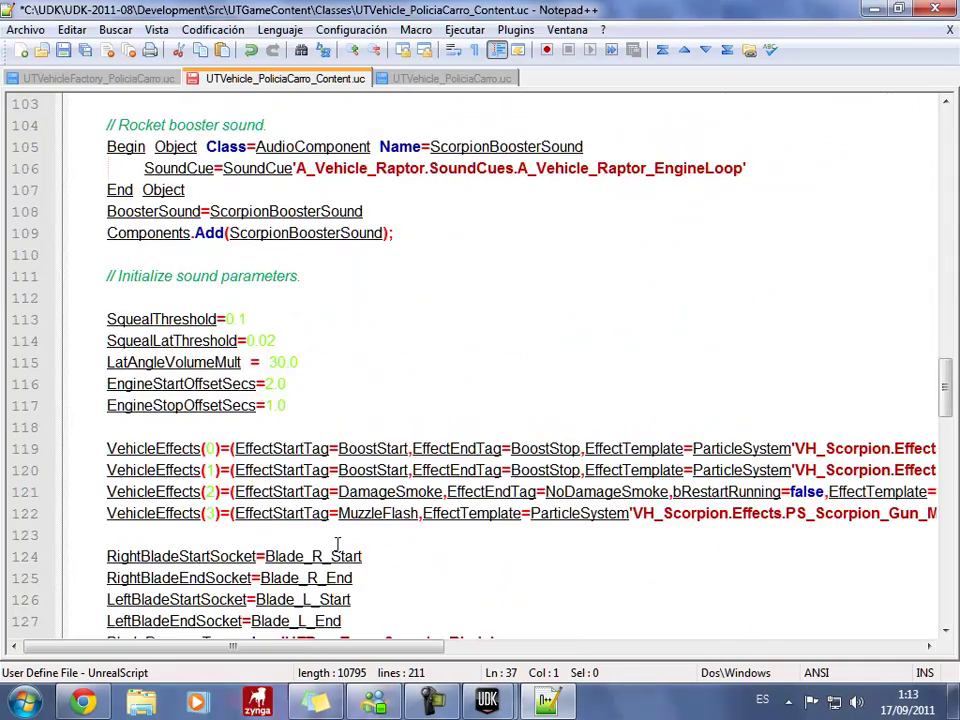
pyautogui.scroll(-1, 338, 544)
pyautogui.scroll(-2, 338, 544)
pyautogui.scroll(-5, 338, 544)
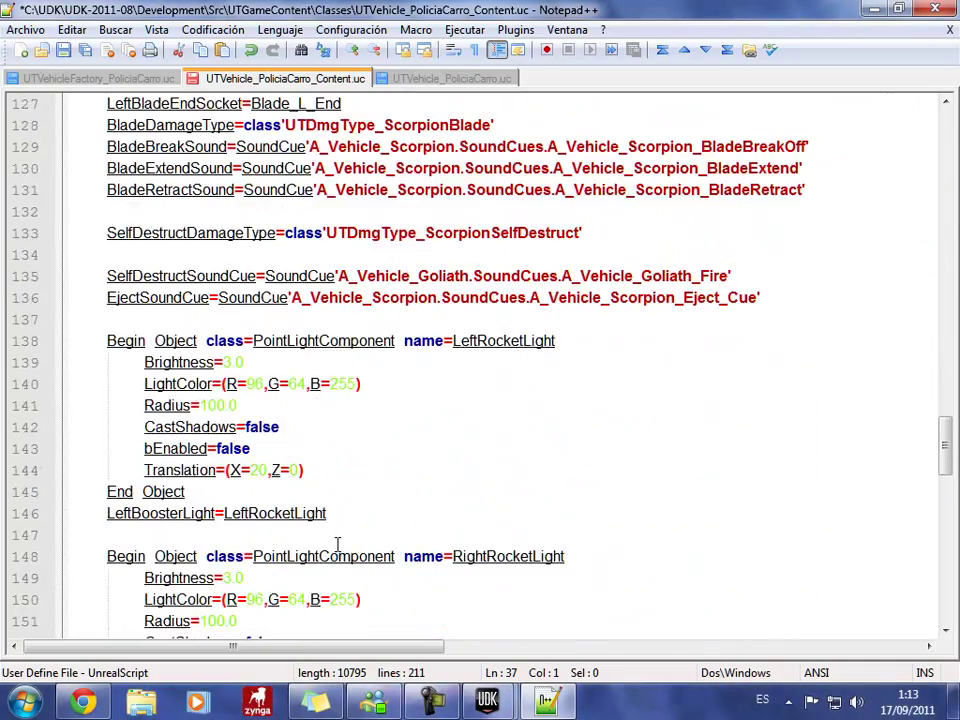
pyautogui.scroll(-1, 338, 544)
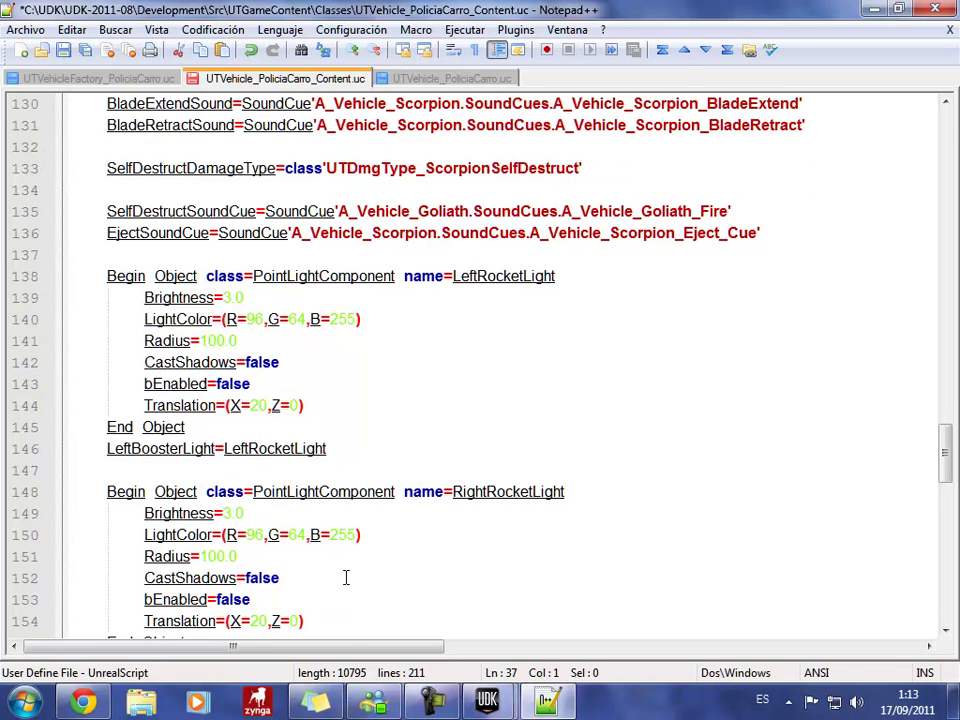
pyautogui.click(316, 701)
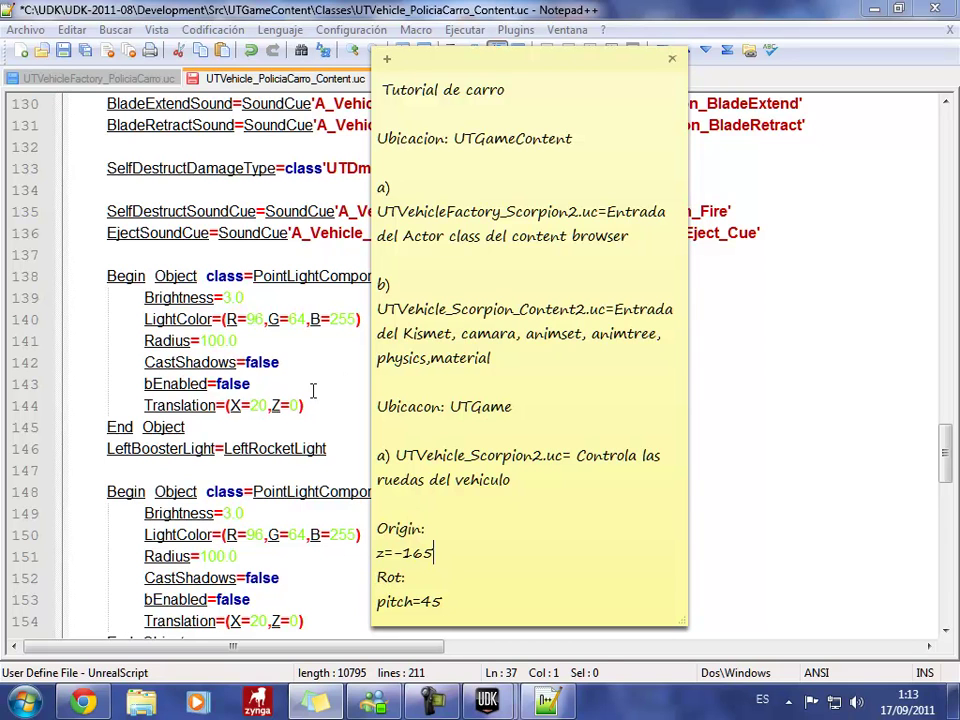
pyautogui.click(313, 390)
pyautogui.scroll(9, 313, 390)
pyautogui.scroll(4, 313, 390)
pyautogui.scroll(4, 313, 390)
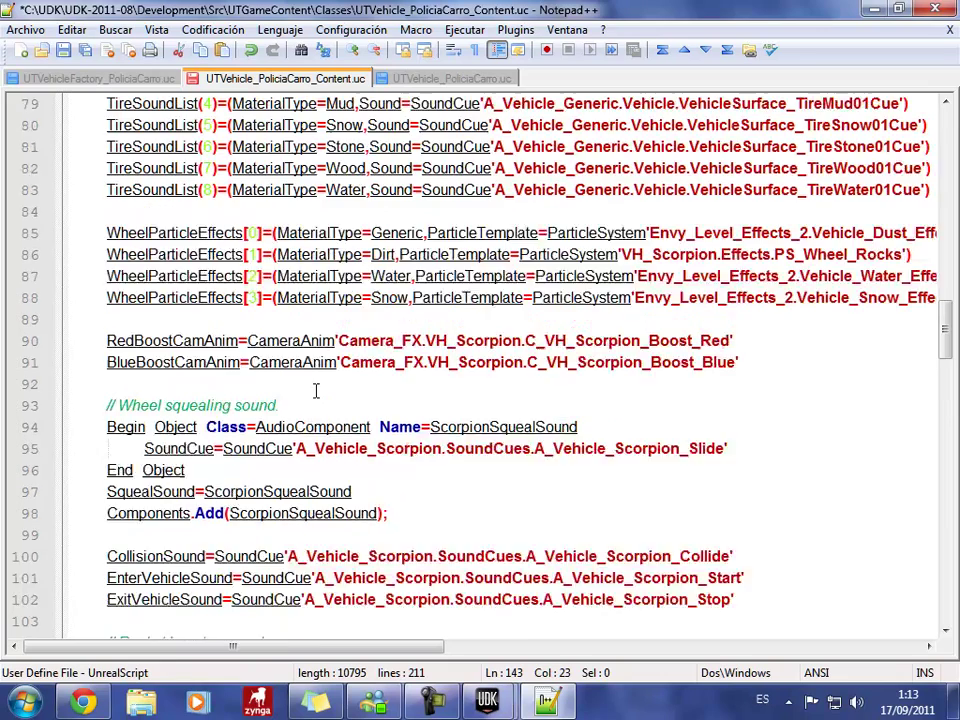
pyautogui.scroll(1, 315, 390)
pyautogui.scroll(8, 315, 390)
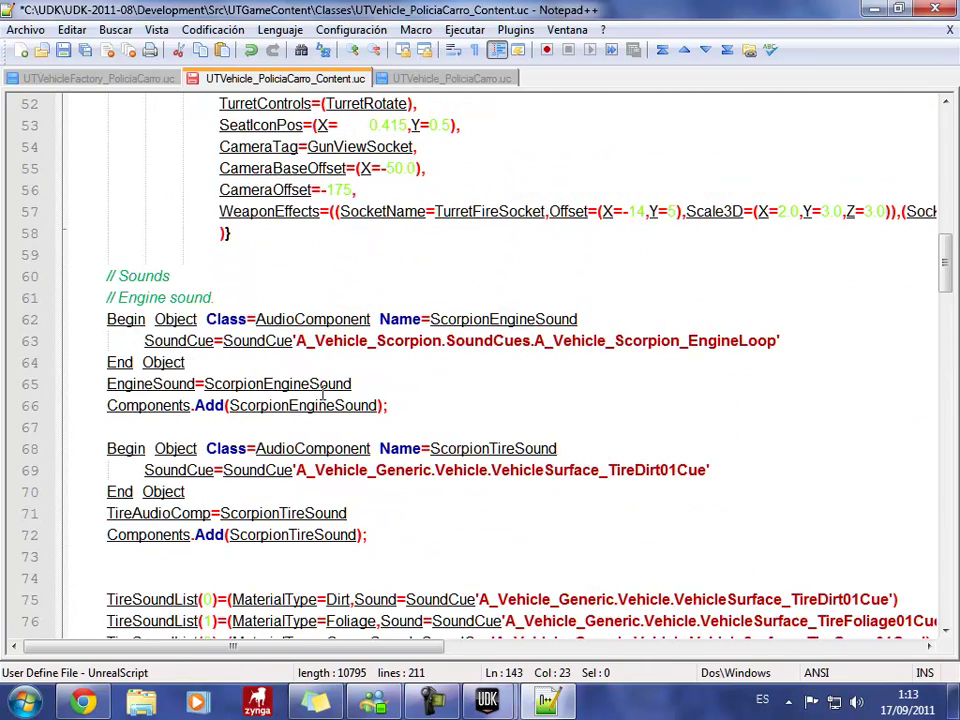
pyautogui.scroll(6, 322, 394)
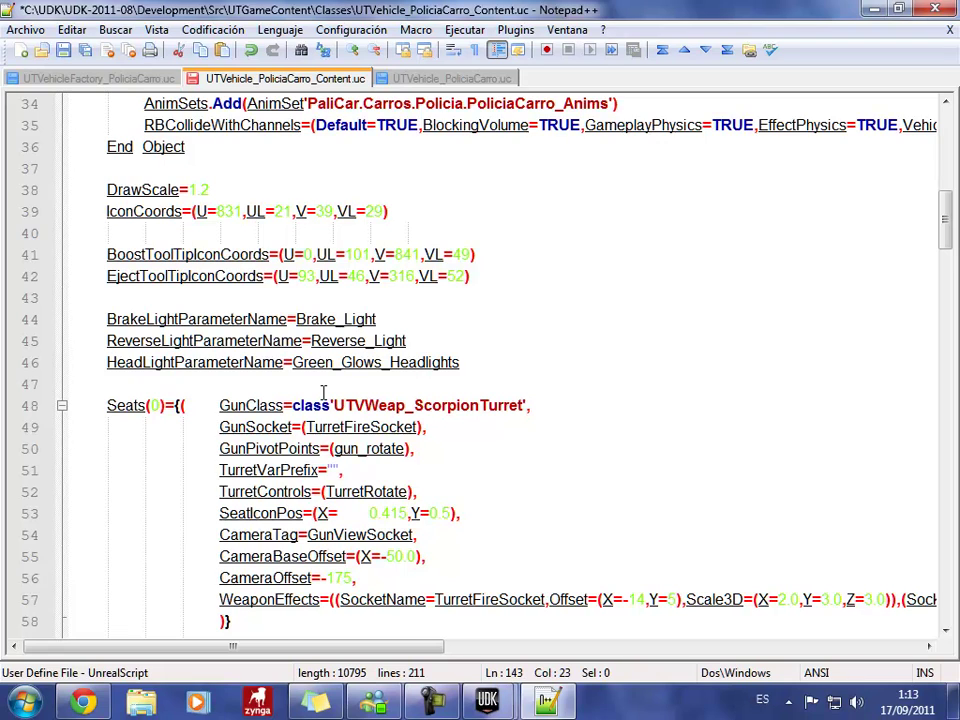
pyautogui.scroll(2, 323, 392)
pyautogui.scroll(1, 330, 410)
pyautogui.scroll(-4, 332, 417)
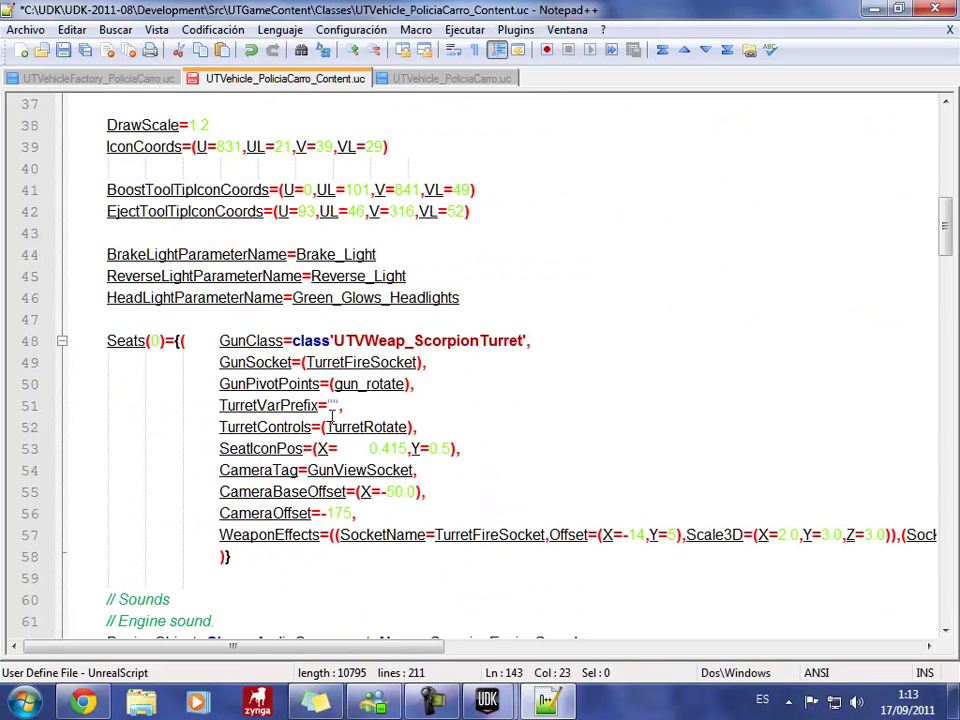
pyautogui.scroll(1, 332, 417)
pyautogui.scroll(3, 332, 417)
pyautogui.scroll(1, 332, 417)
pyautogui.scroll(-4, 364, 420)
pyautogui.scroll(-1, 351, 443)
# Replace GunViewSocket with Camara3 as the CameraTag value on line 54.
pyautogui.click(308, 470)
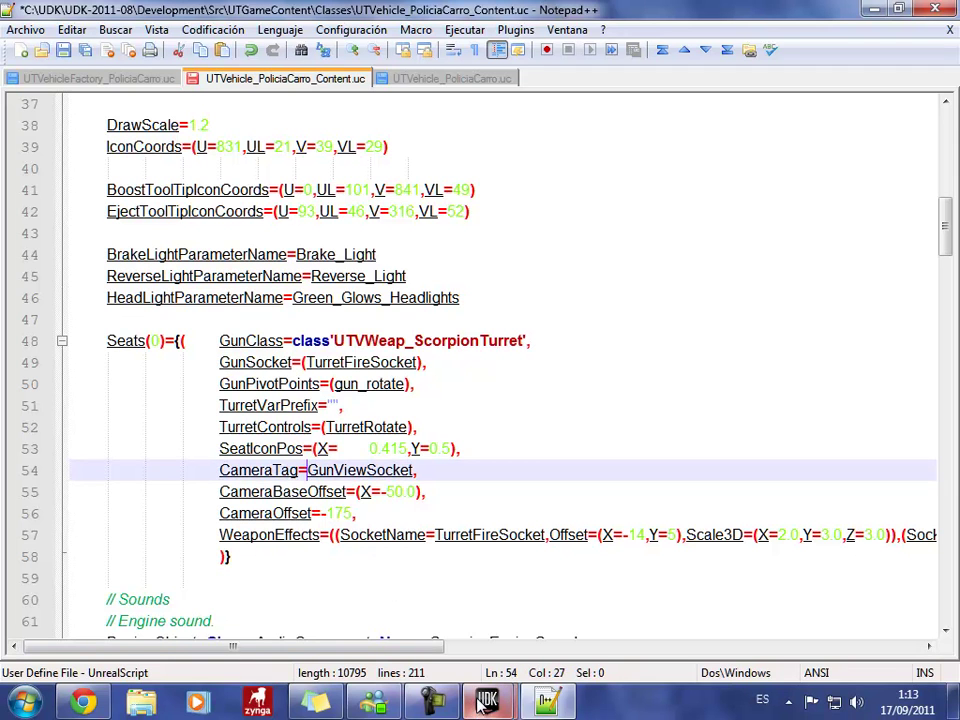
pyautogui.press('Delete')
pyautogui.press('Delete')
pyautogui.press('Delete')
pyautogui.press('Delete')
pyautogui.press('Delete')
pyautogui.press('Delete')
pyautogui.press('Delete')
pyautogui.press('Delete')
pyautogui.press('Delete')
pyautogui.press('Delete')
pyautogui.press('Delete')
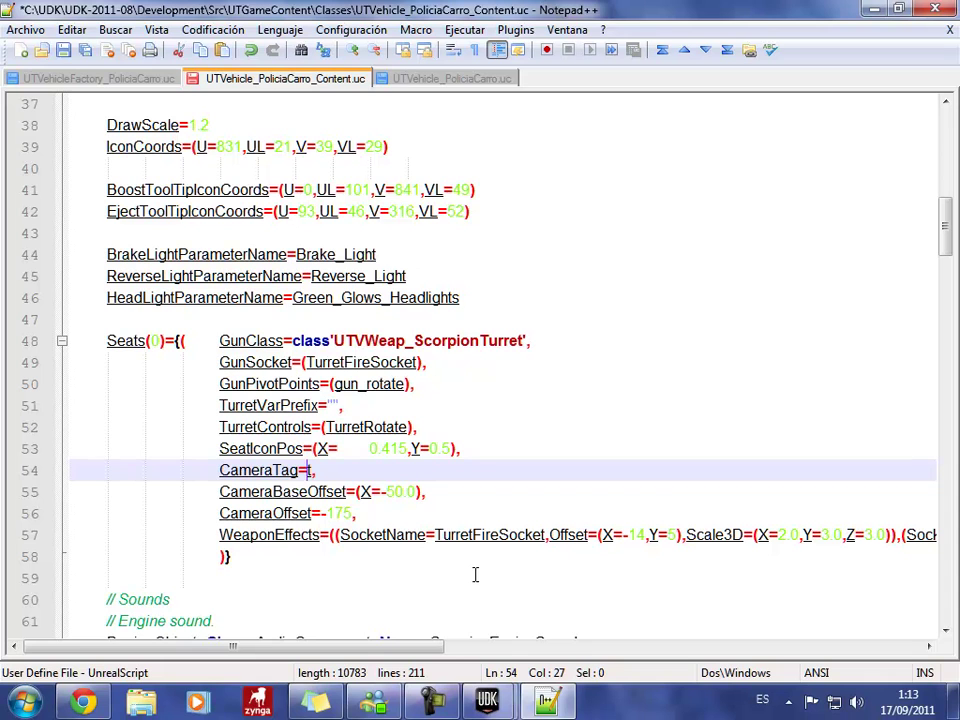
pyautogui.write('Camara3')
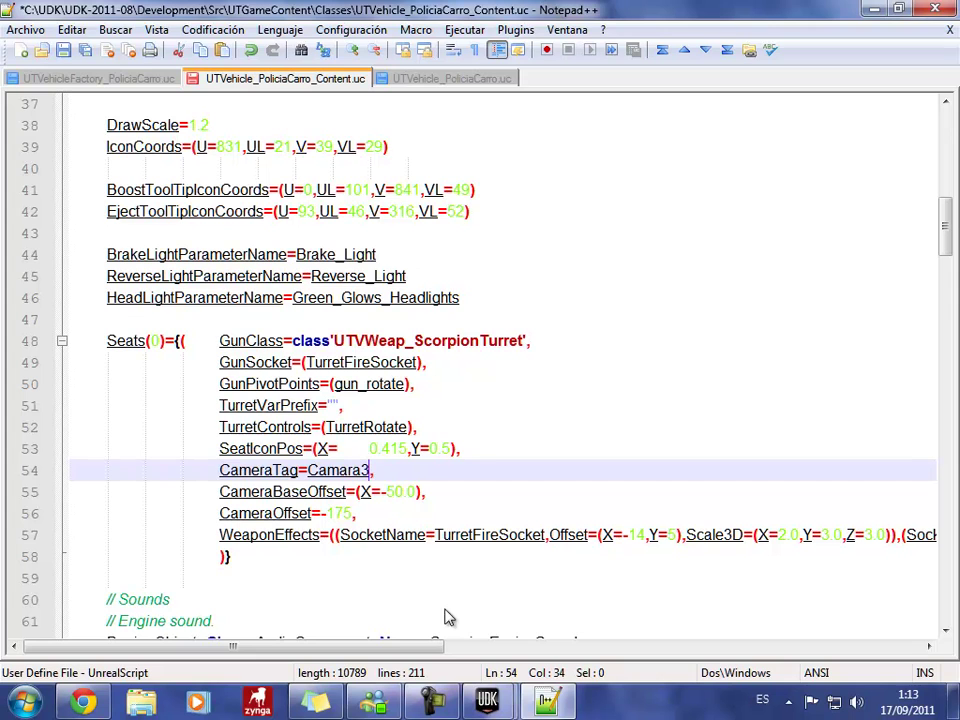
pyautogui.click(547, 703)
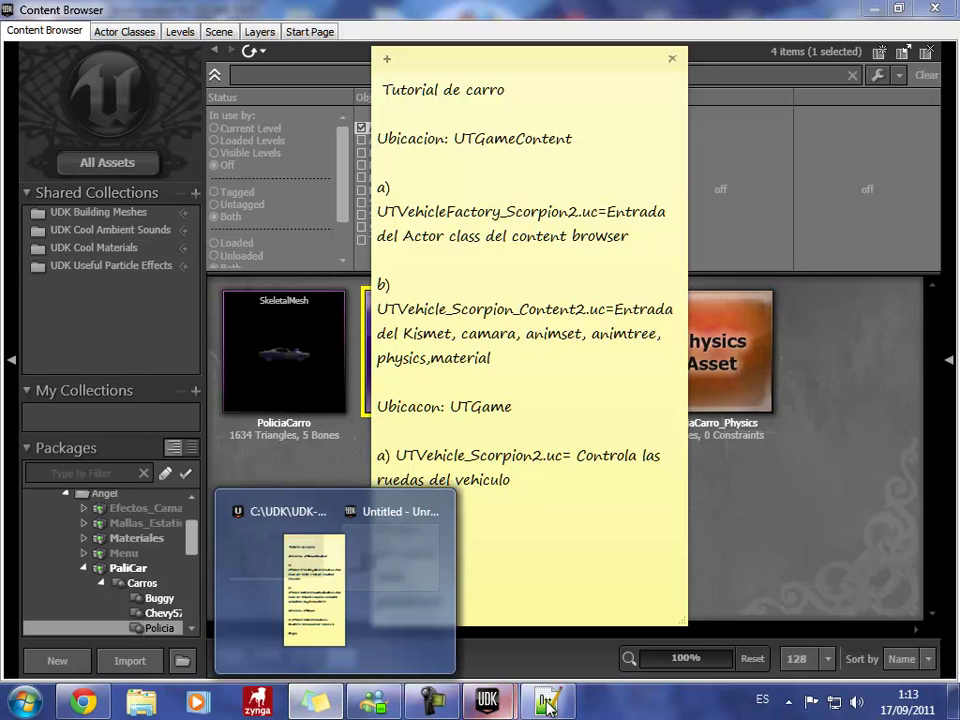
pyautogui.click(549, 705)
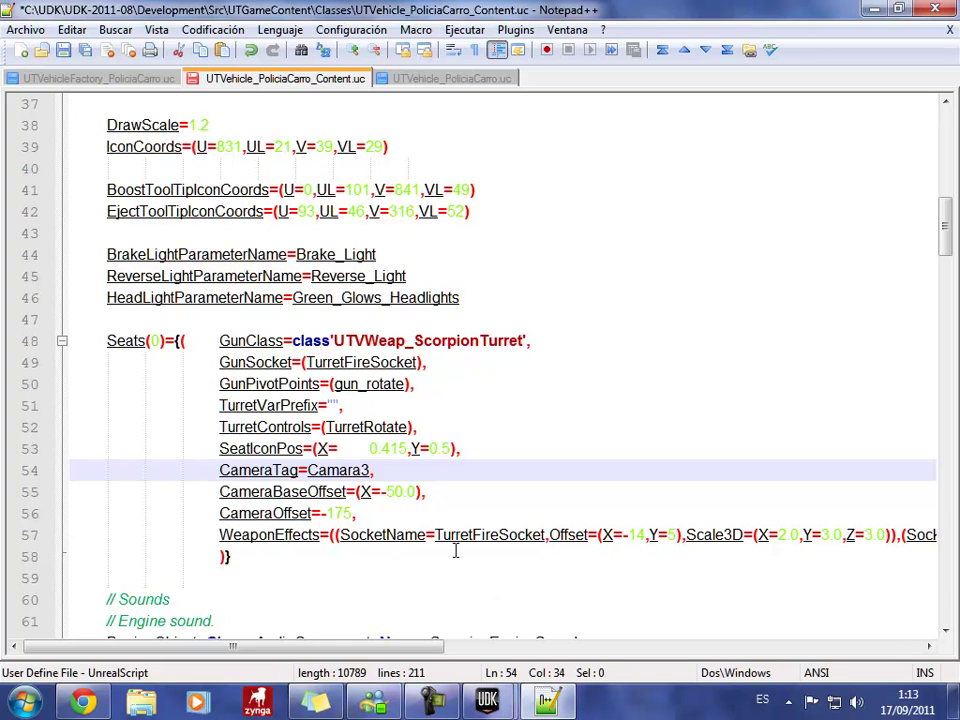
pyautogui.click(547, 705)
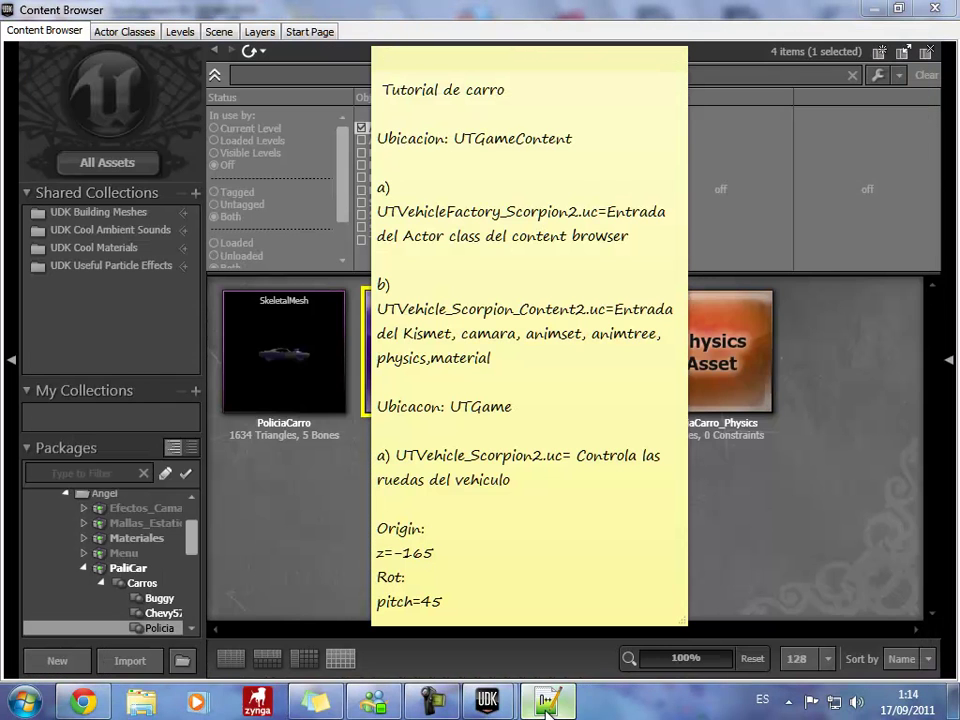
# Prefix // to both TeamMaterials and both SpawnMaterialLists lines (185, 186, 188, 189).
pyautogui.click(547, 705)
pyautogui.scroll(-1, 479, 513)
pyautogui.scroll(-4, 479, 513)
pyautogui.scroll(-8, 479, 513)
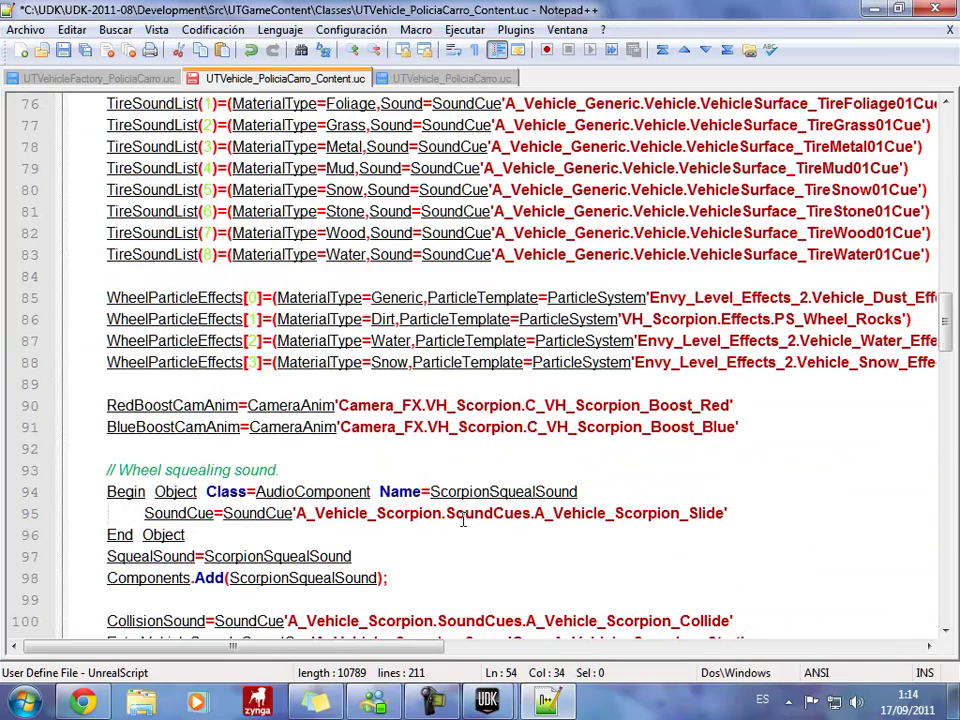
pyautogui.scroll(-7, 477, 505)
pyautogui.scroll(-5, 477, 505)
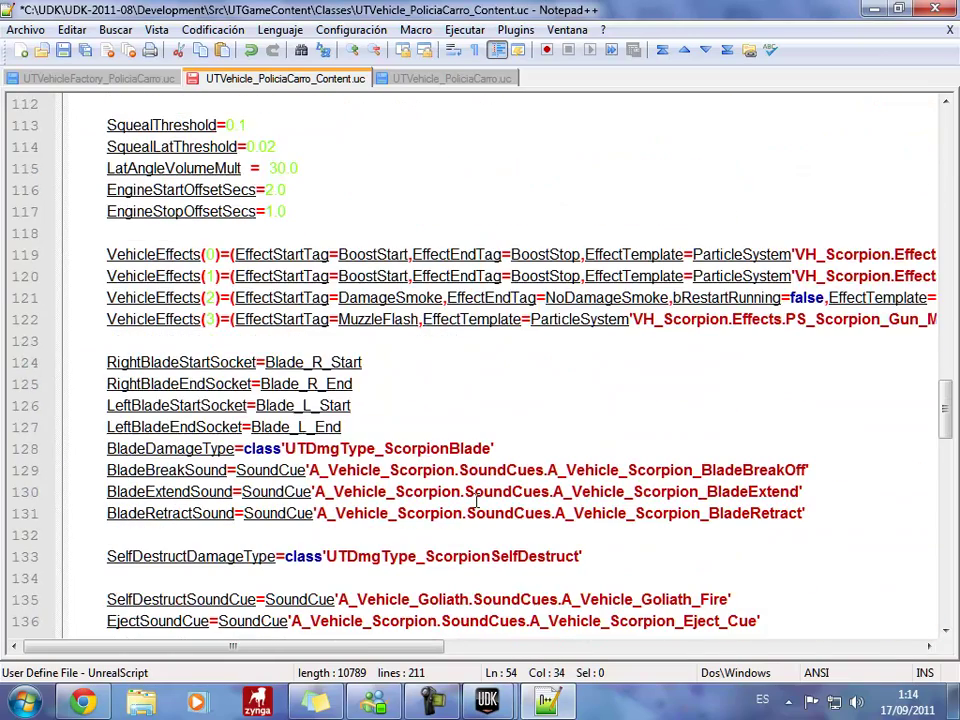
pyautogui.scroll(-4, 477, 505)
pyautogui.scroll(-2, 477, 505)
pyautogui.scroll(-5, 477, 505)
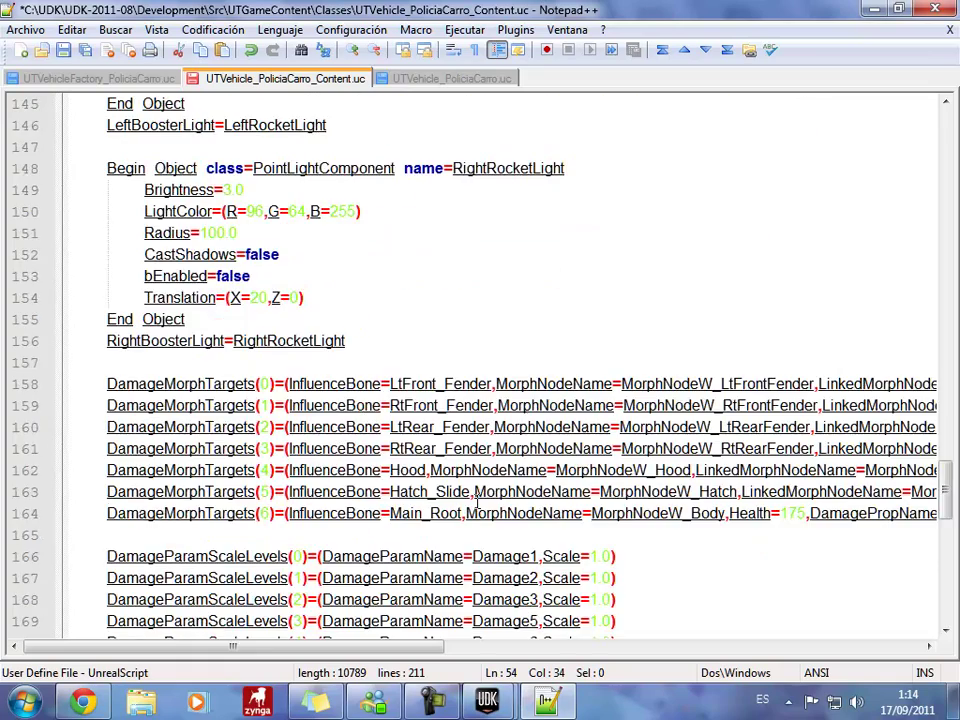
pyautogui.scroll(-6, 477, 505)
pyautogui.scroll(-2, 477, 503)
pyautogui.scroll(-3, 478, 500)
pyautogui.scroll(-3, 483, 499)
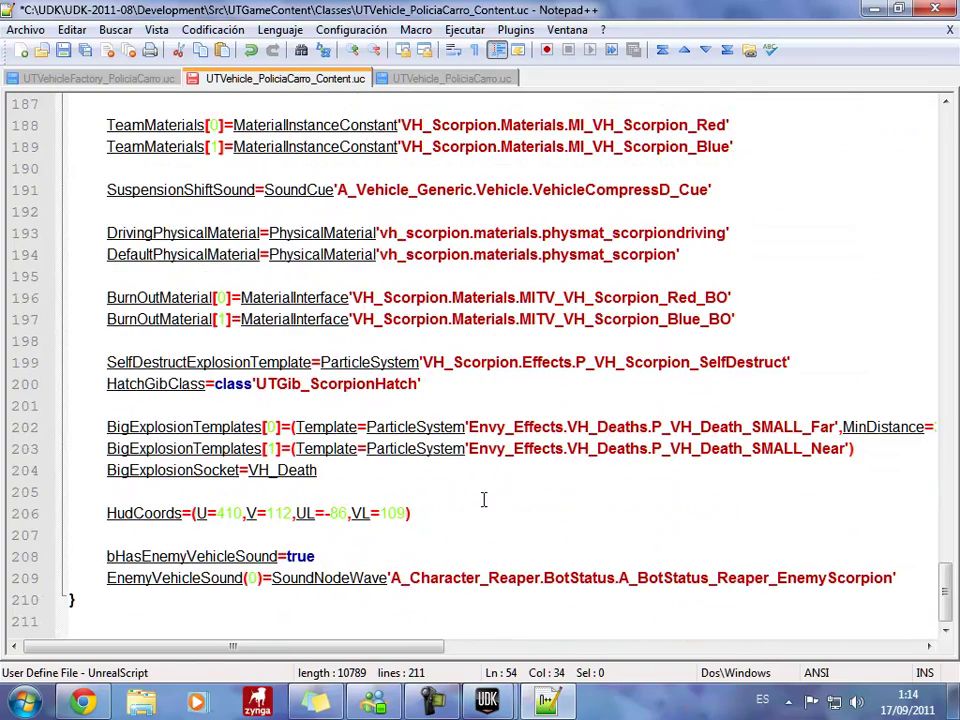
pyautogui.scroll(7, 483, 499)
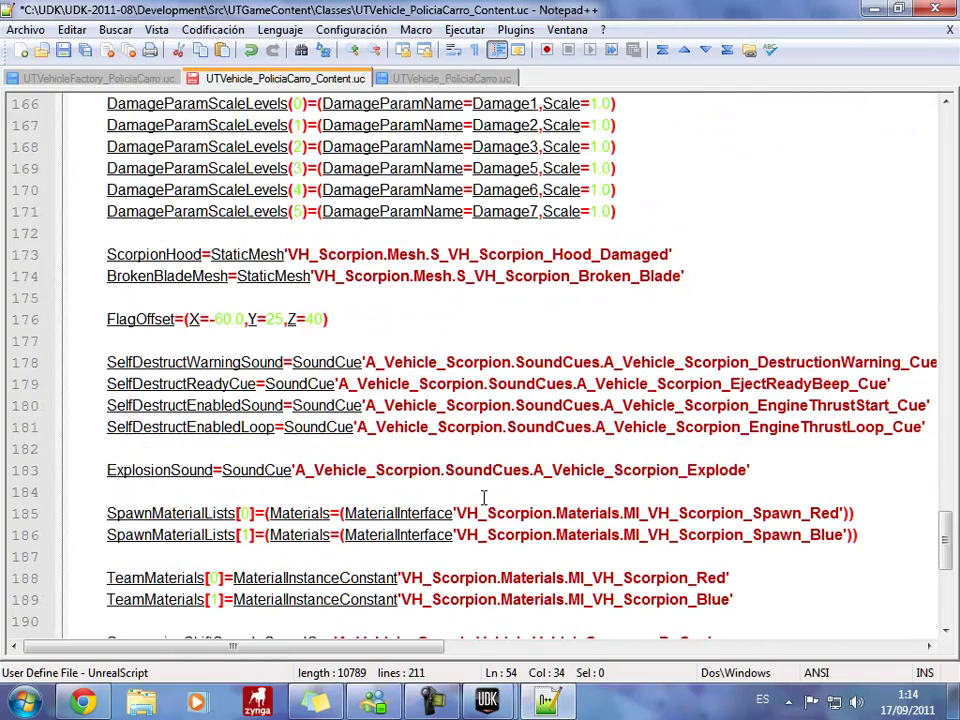
pyautogui.scroll(5, 483, 497)
pyautogui.scroll(-2, 483, 499)
pyautogui.scroll(-2, 483, 499)
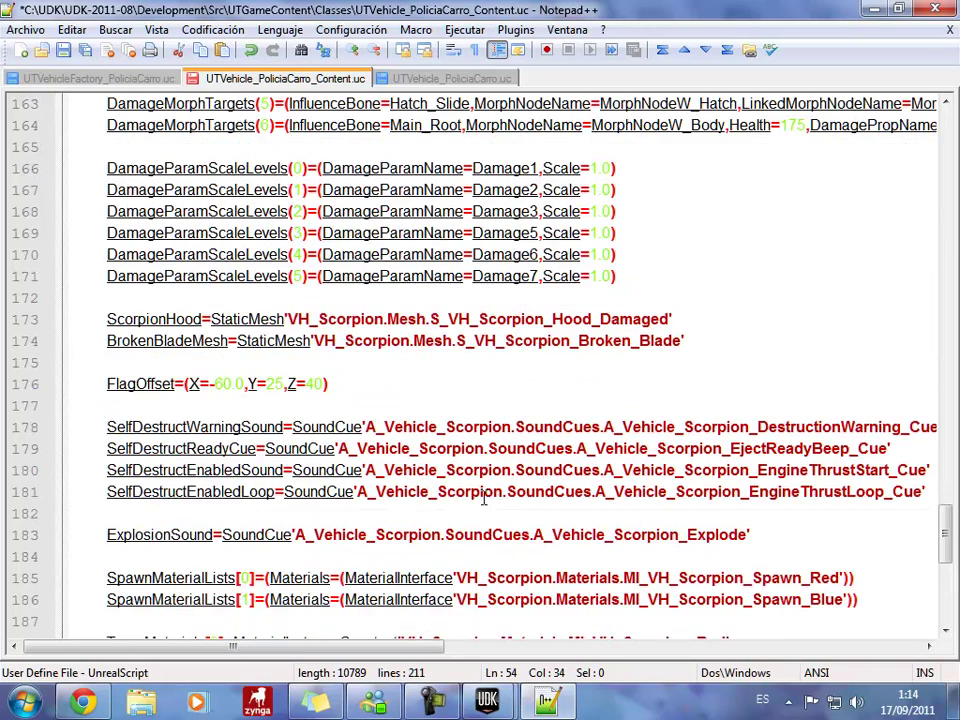
pyautogui.scroll(-4, 483, 498)
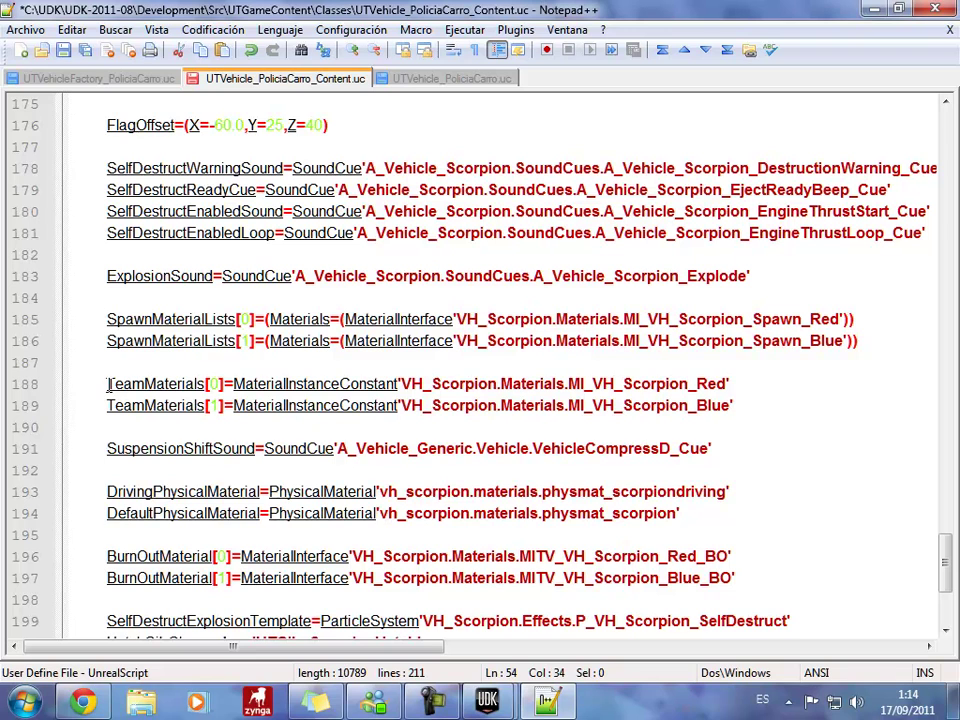
pyautogui.click(108, 384)
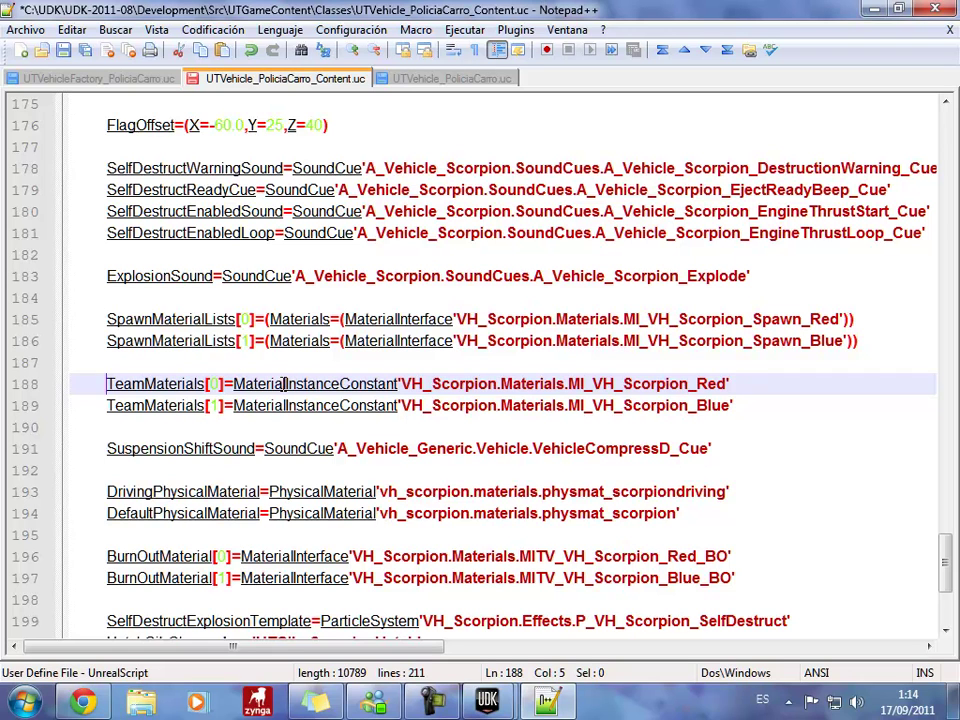
pyautogui.write('//')
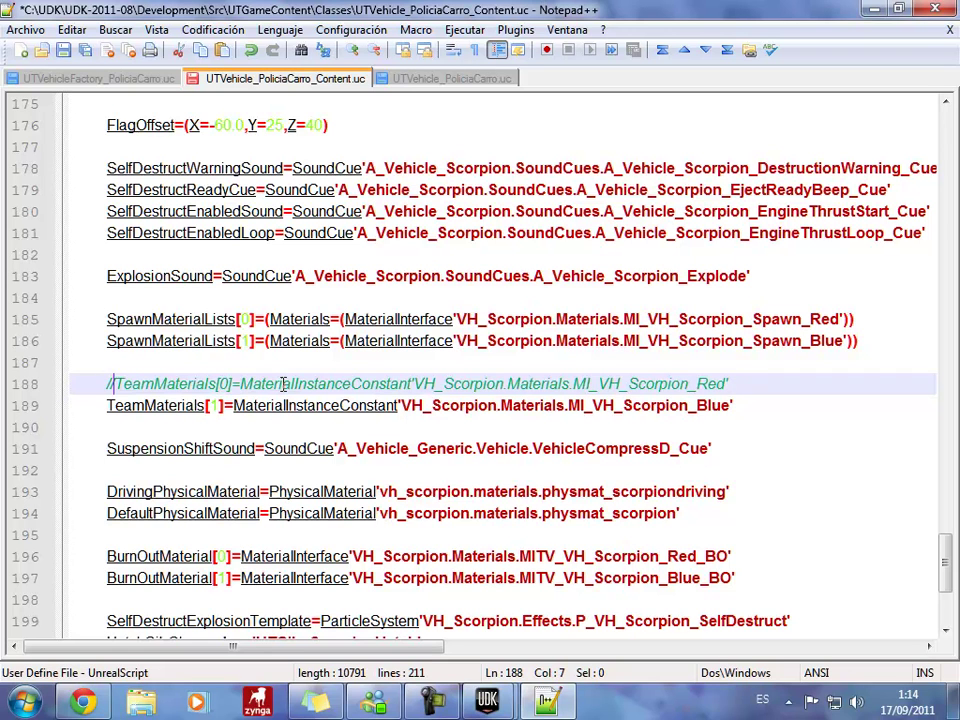
pyautogui.click(105, 405)
pyautogui.write('//')
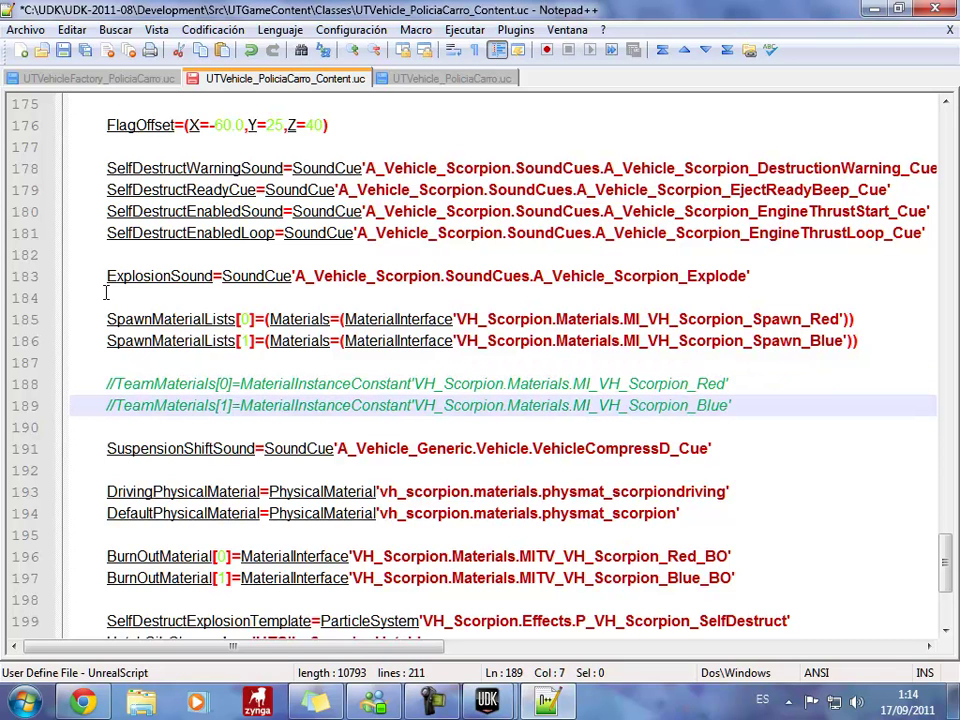
pyautogui.click(107, 320)
pyautogui.write('//')
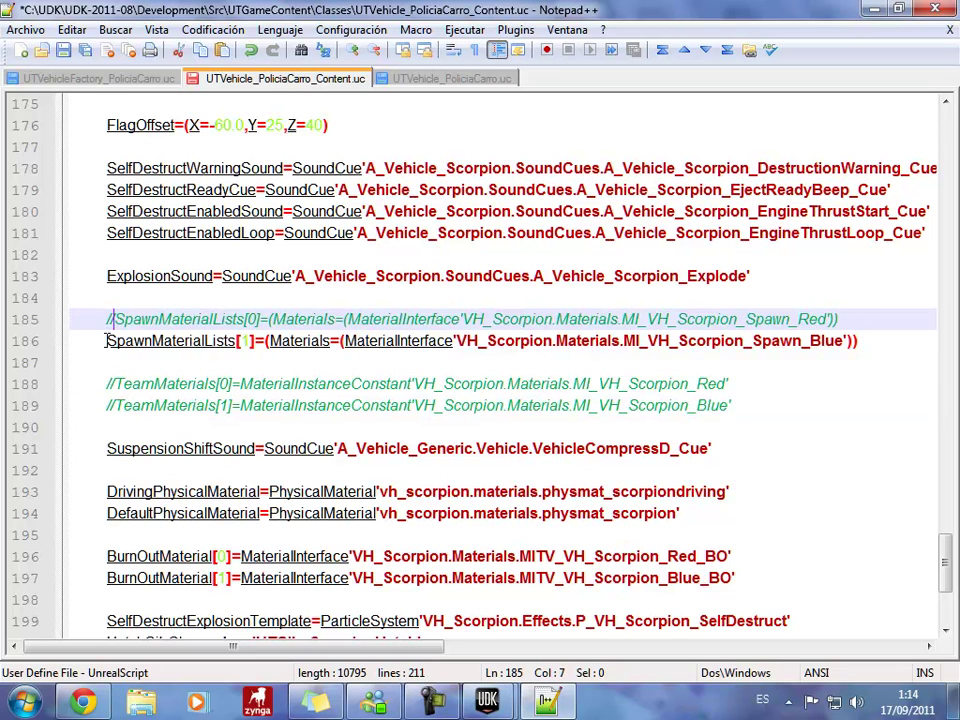
pyautogui.click(106, 341)
pyautogui.write('//')
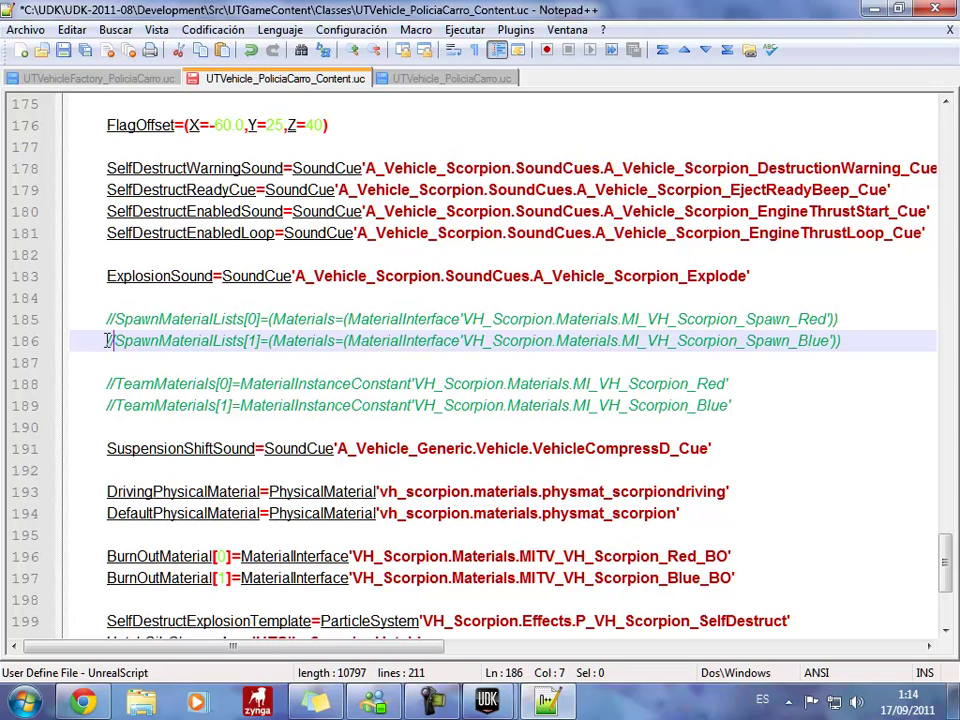
# Save UTVehicle_PoliciaCarro_Content.uc.
pyautogui.rightClick(264, 86)
pyautogui.click(318, 133)
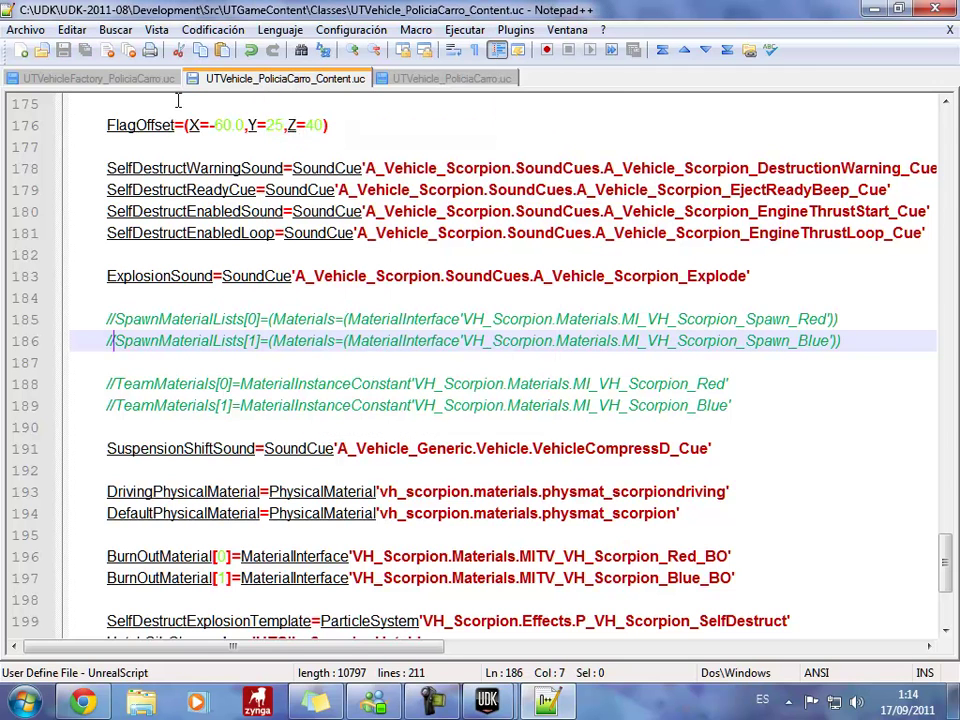
pyautogui.click(148, 80)
pyautogui.click(200, 79)
# In UTVehicle_PoliciaCarro.uc, locate the LFWheel block with BoneName "F_L_Tire" near line 1320.
pyautogui.click(400, 86)
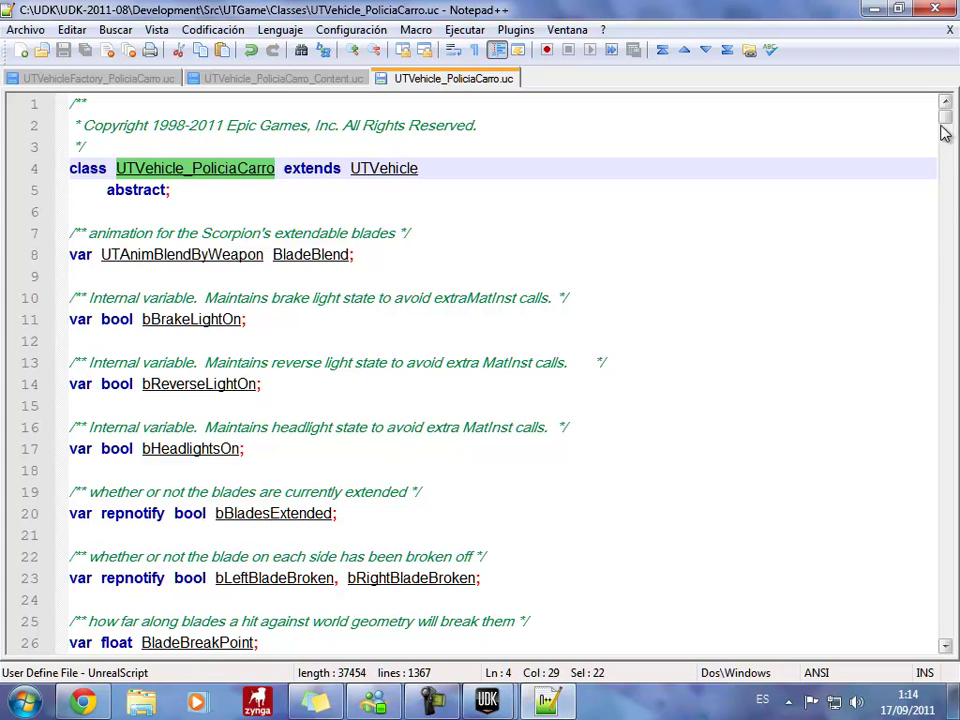
pyautogui.moveTo(945, 118); pyautogui.dragTo(954, 620)
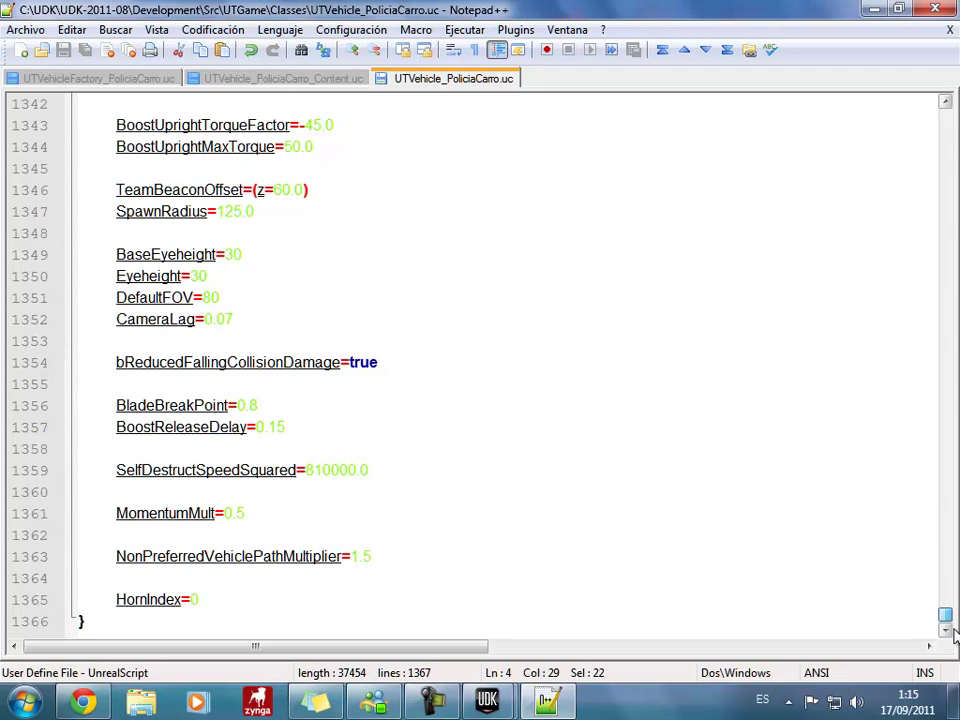
pyautogui.scroll(5, 527, 454)
pyautogui.scroll(3, 441, 412)
pyautogui.scroll(1, 441, 412)
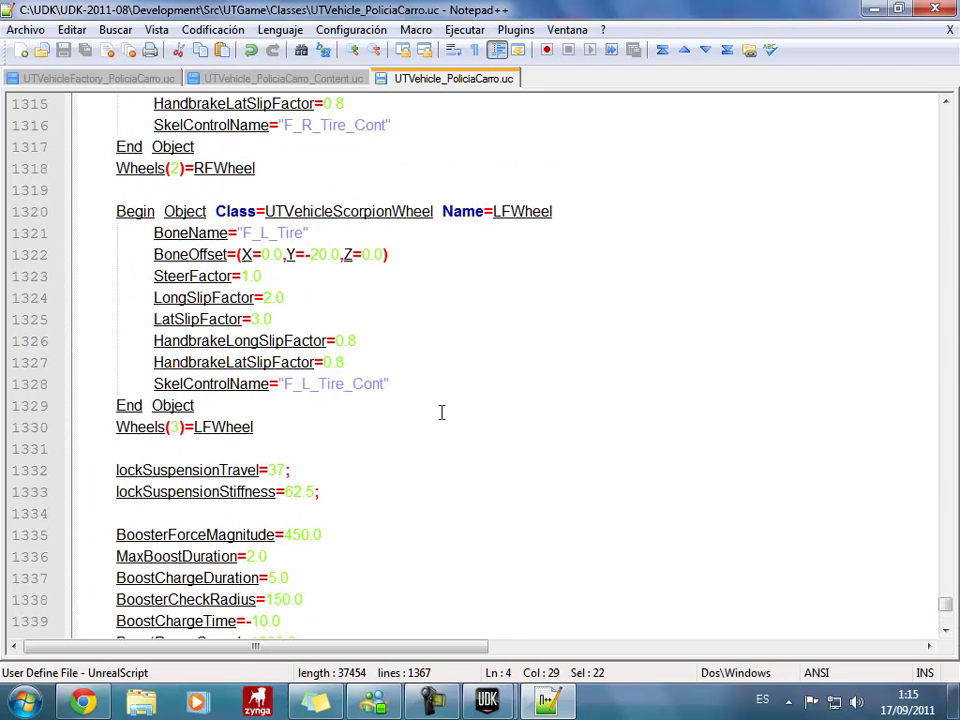
pyautogui.scroll(1, 441, 412)
pyautogui.scroll(1, 441, 412)
pyautogui.scroll(1, 441, 412)
pyautogui.scroll(1, 441, 412)
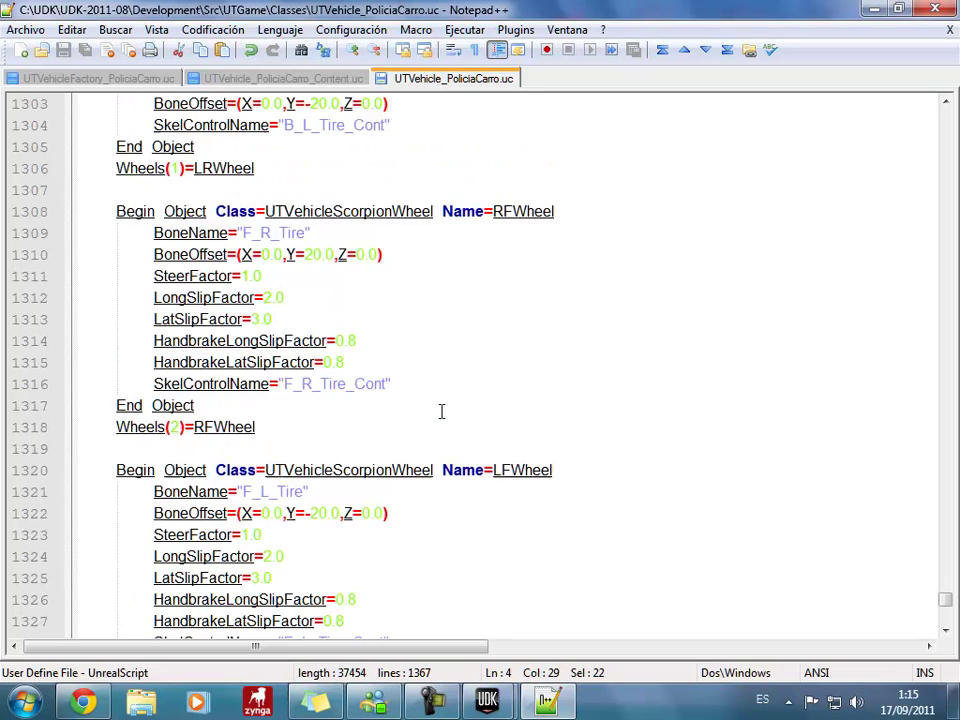
pyautogui.scroll(-3, 441, 411)
pyautogui.scroll(-1, 417, 414)
pyautogui.scroll(-4, 417, 414)
pyautogui.scroll(3, 336, 439)
pyautogui.scroll(1, 336, 439)
pyautogui.scroll(6, 339, 436)
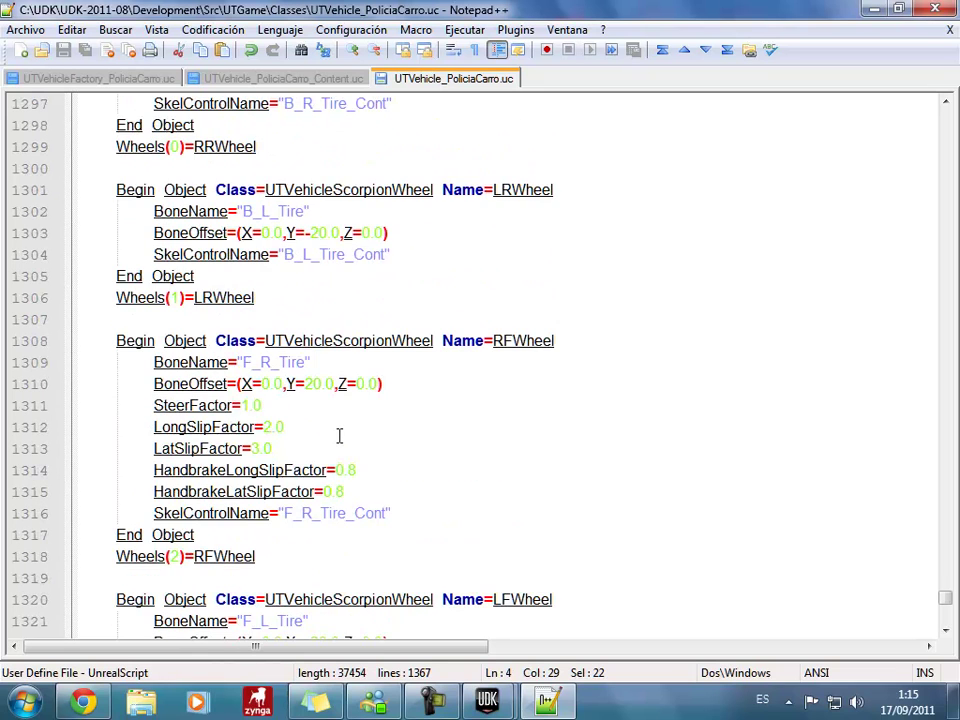
pyautogui.scroll(2, 339, 436)
pyautogui.scroll(1, 339, 436)
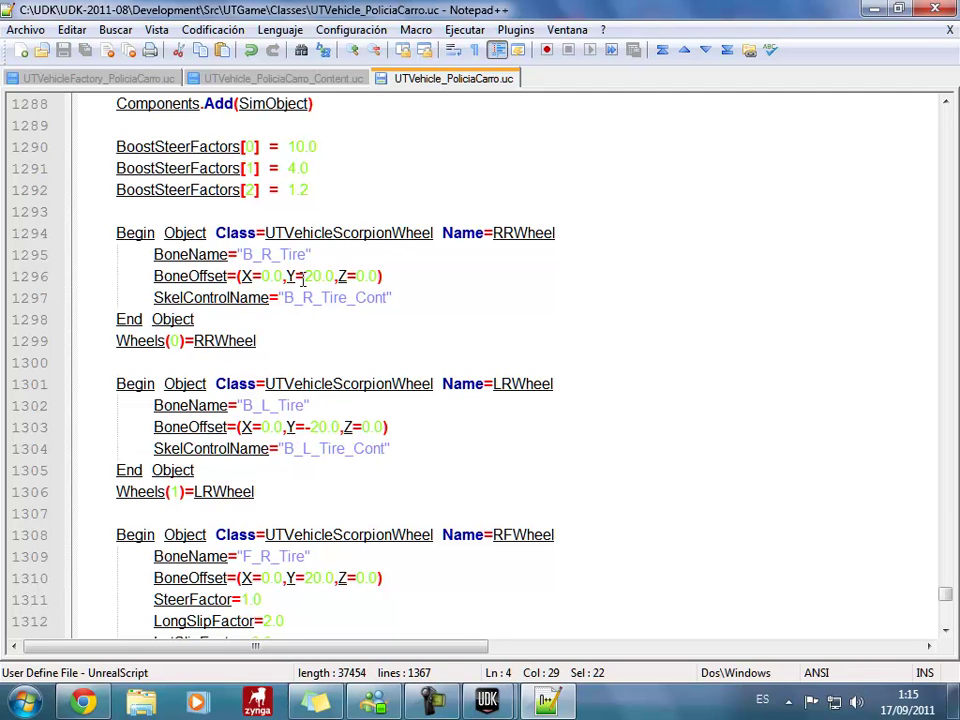
pyautogui.scroll(-2, 285, 273)
pyautogui.scroll(-4, 282, 273)
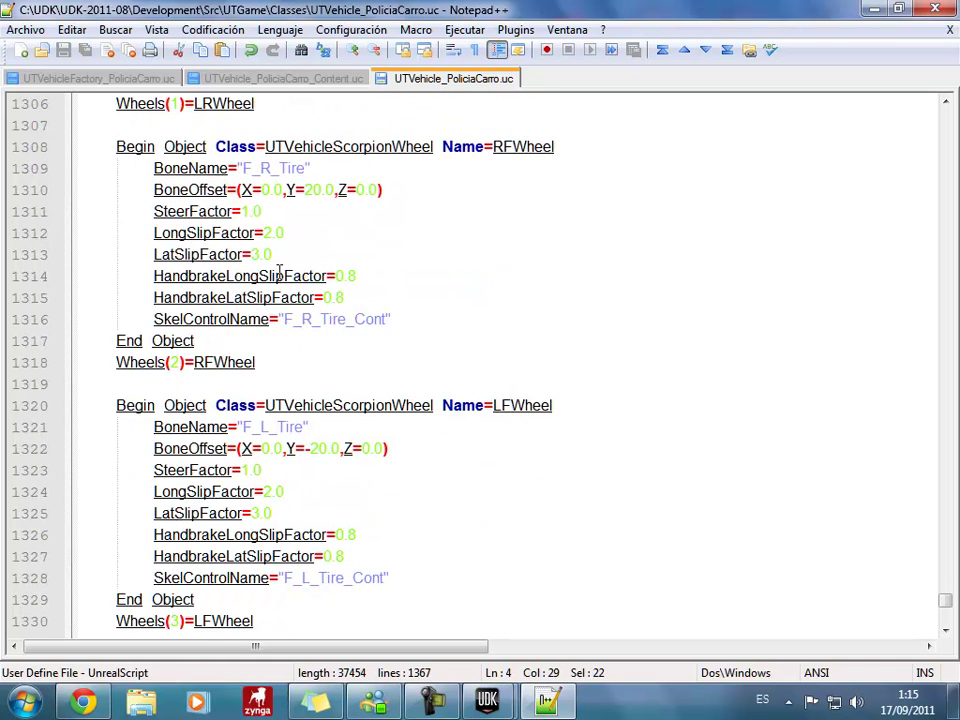
pyautogui.scroll(-3, 269, 191)
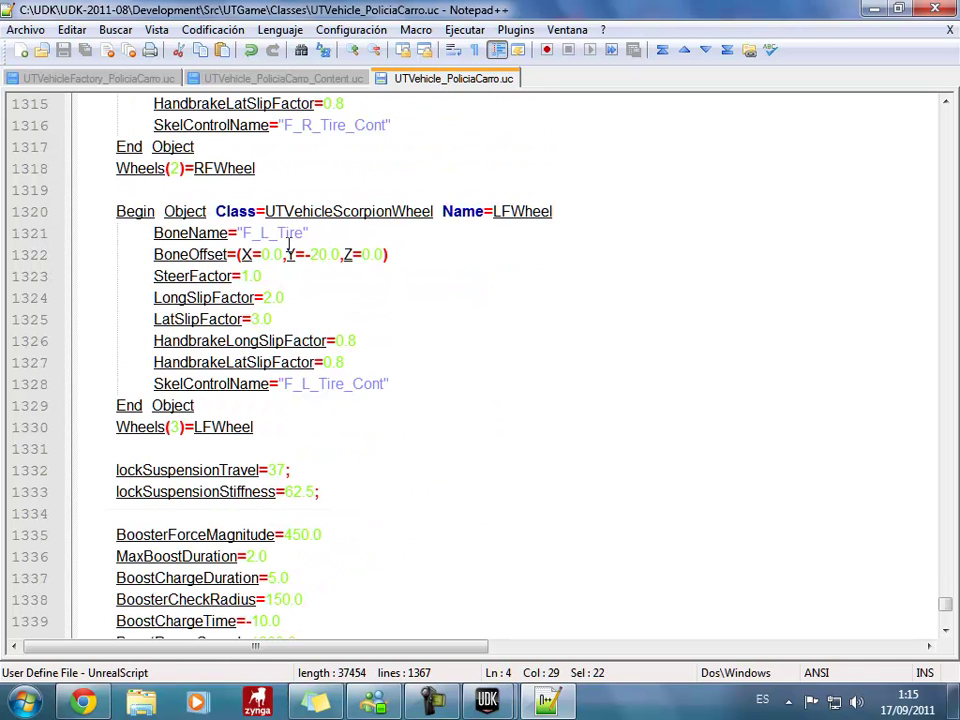
pyautogui.scroll(1, 285, 240)
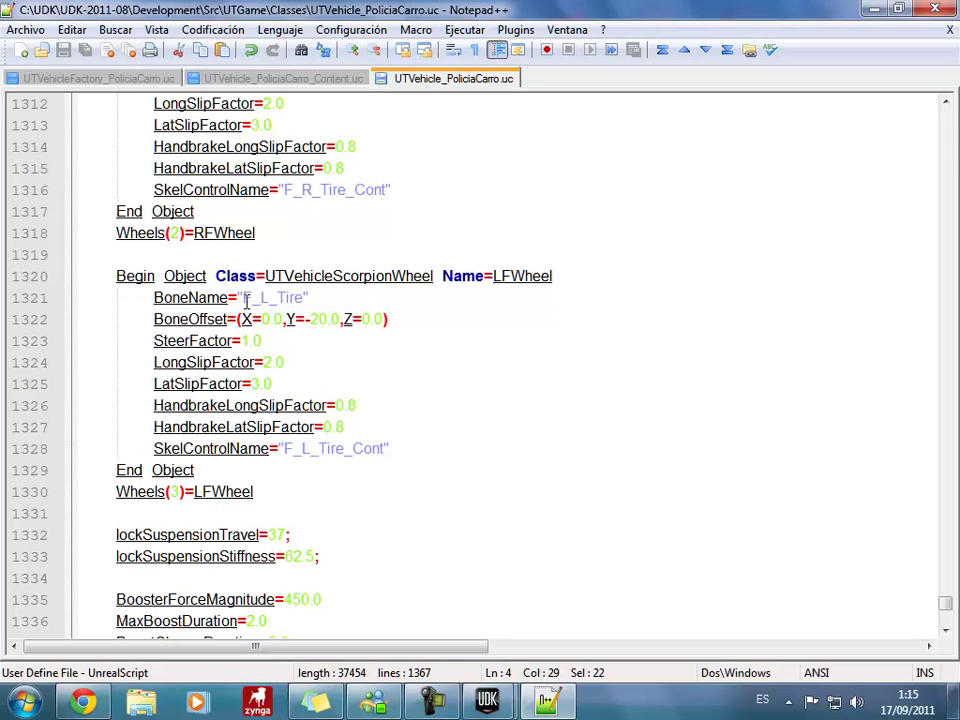
pyautogui.scroll(1, 244, 297)
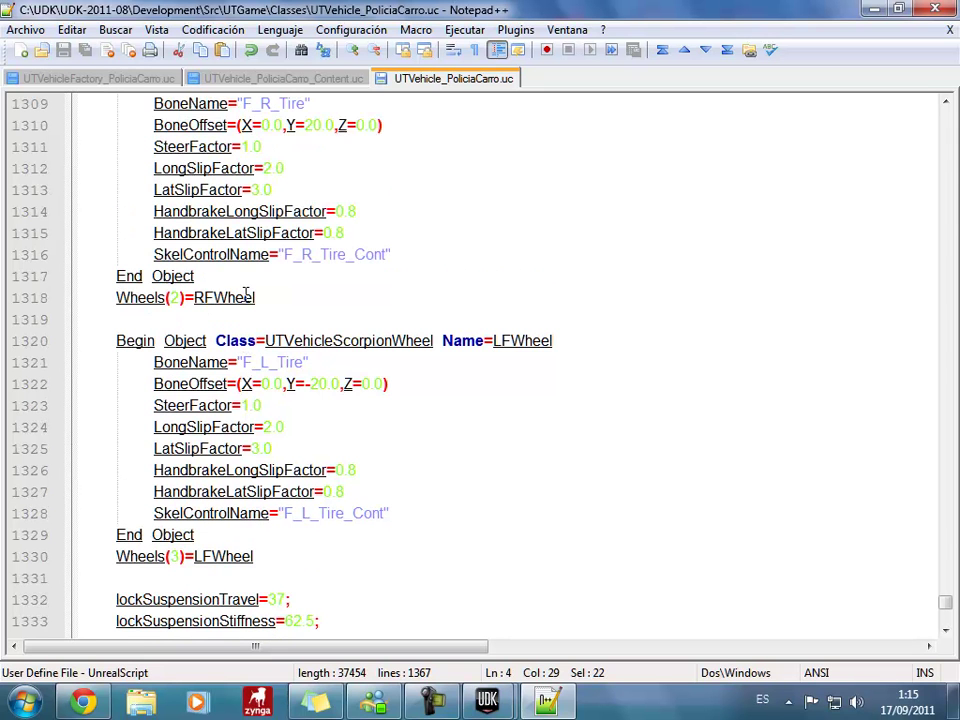
pyautogui.scroll(1, 245, 295)
pyautogui.scroll(-2, 245, 295)
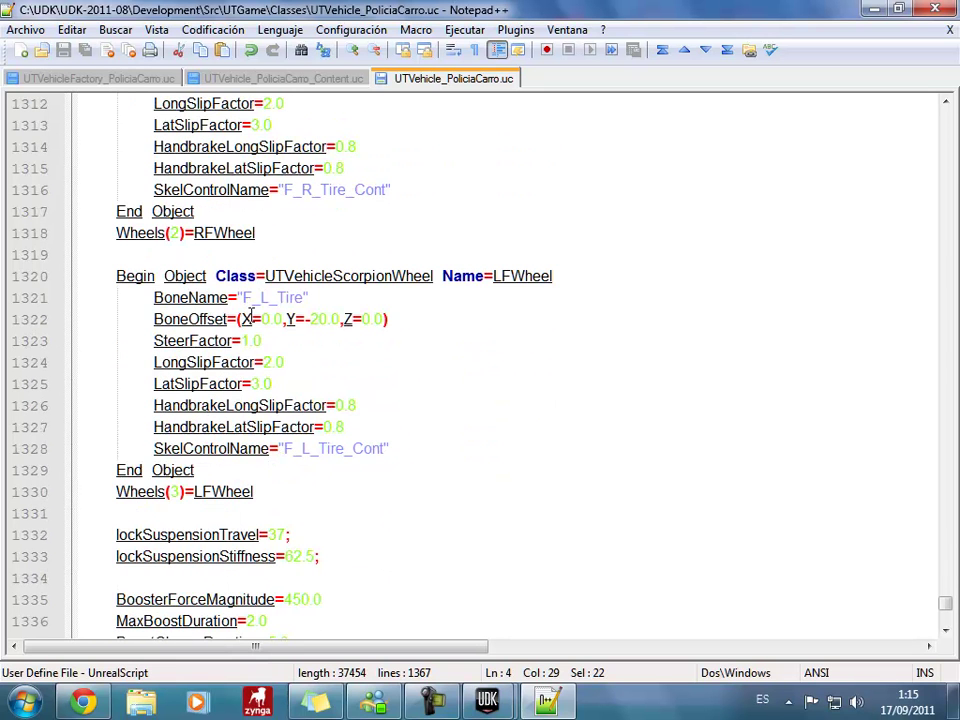
pyautogui.click(244, 297)
pyautogui.scroll(1, 250, 300)
pyautogui.scroll(-1, 257, 313)
pyautogui.scroll(1, 370, 375)
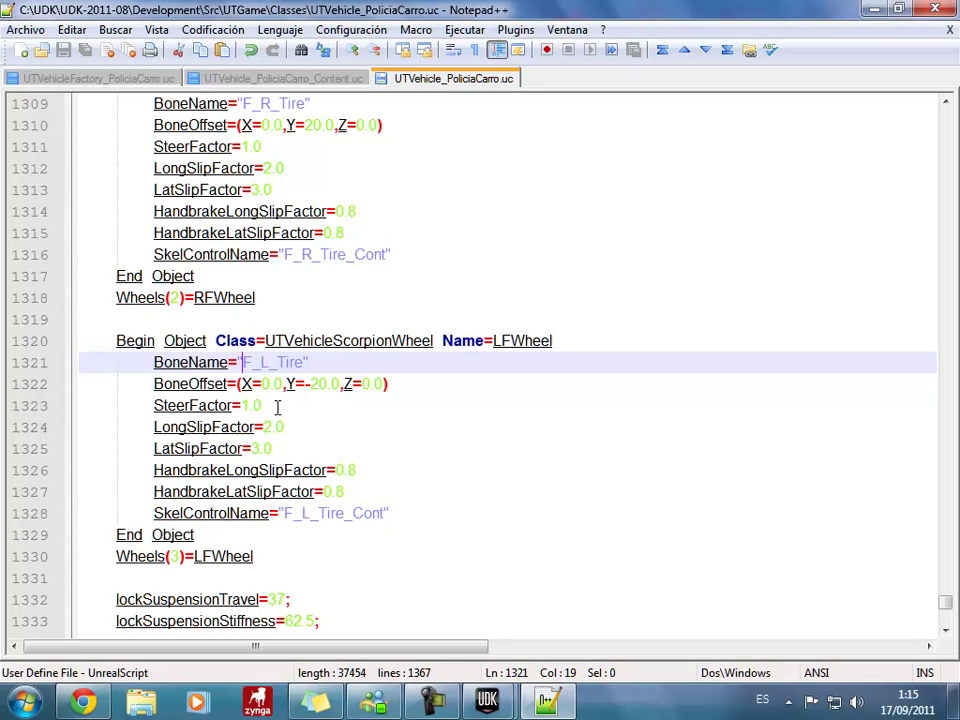
# Replace F_L_Tire with BR_D_I in LFWheel's BoneName and SkelControlName, making BR_D_I_Cont.
pyautogui.write('BR')
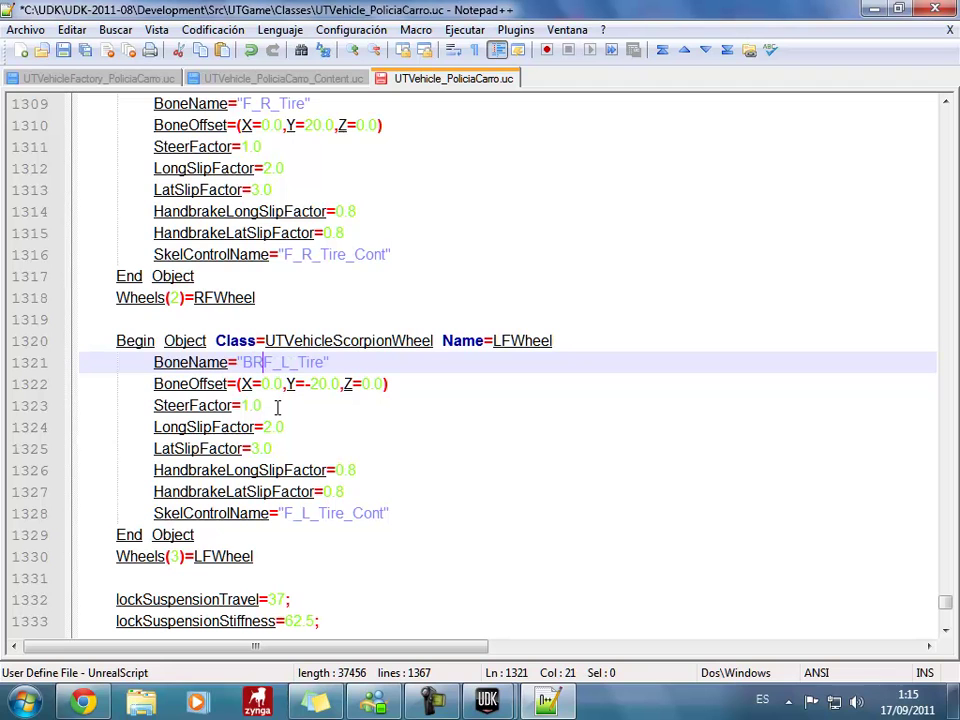
pyautogui.write('_')
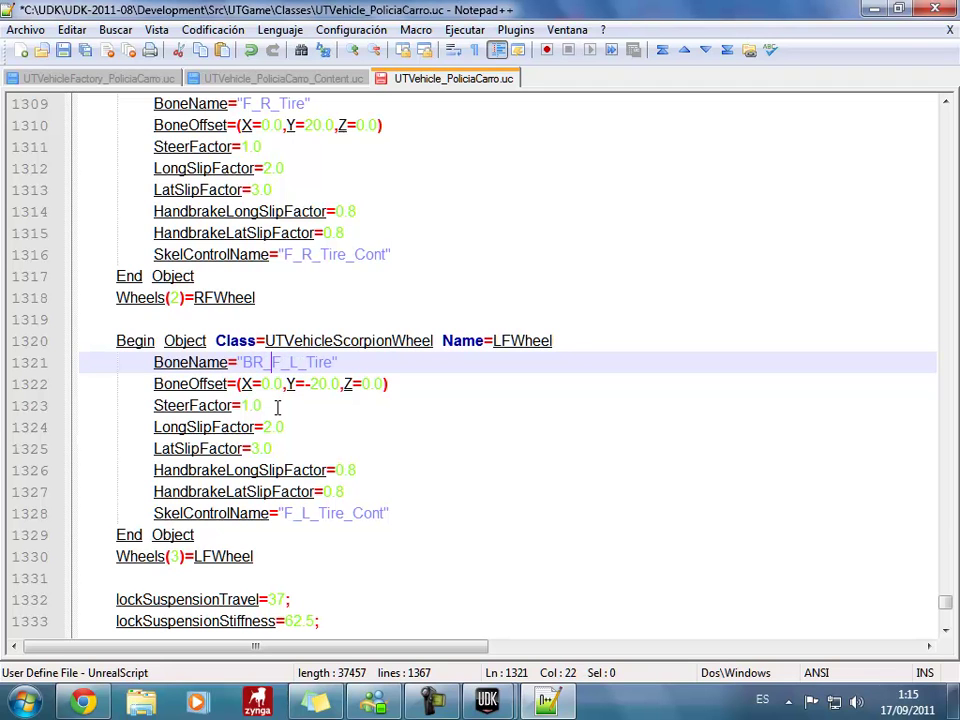
pyautogui.write('D')
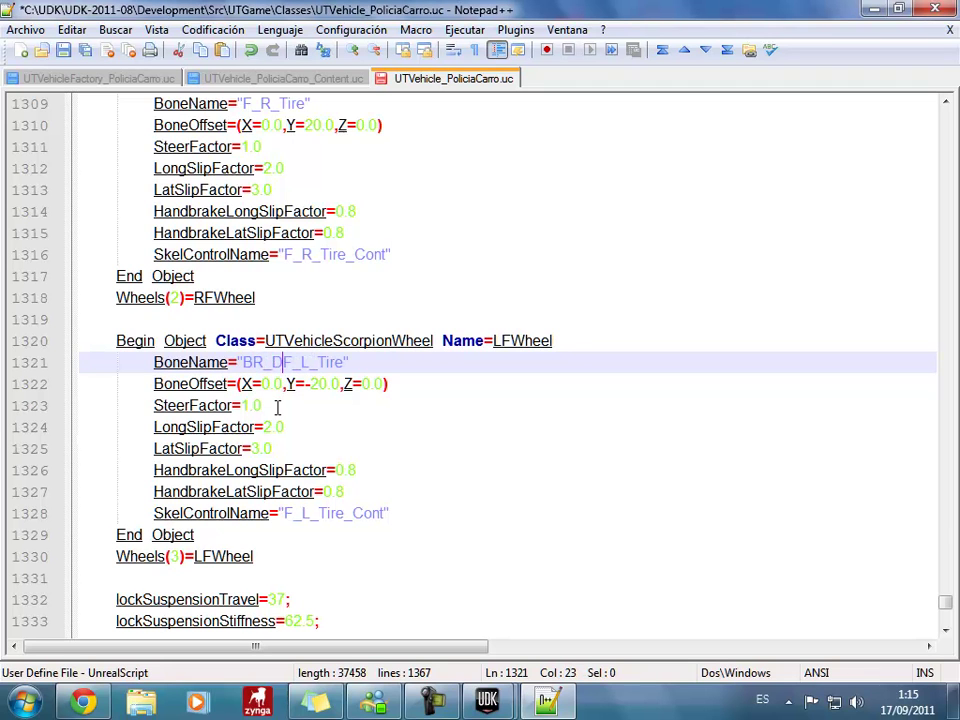
pyautogui.write('__')
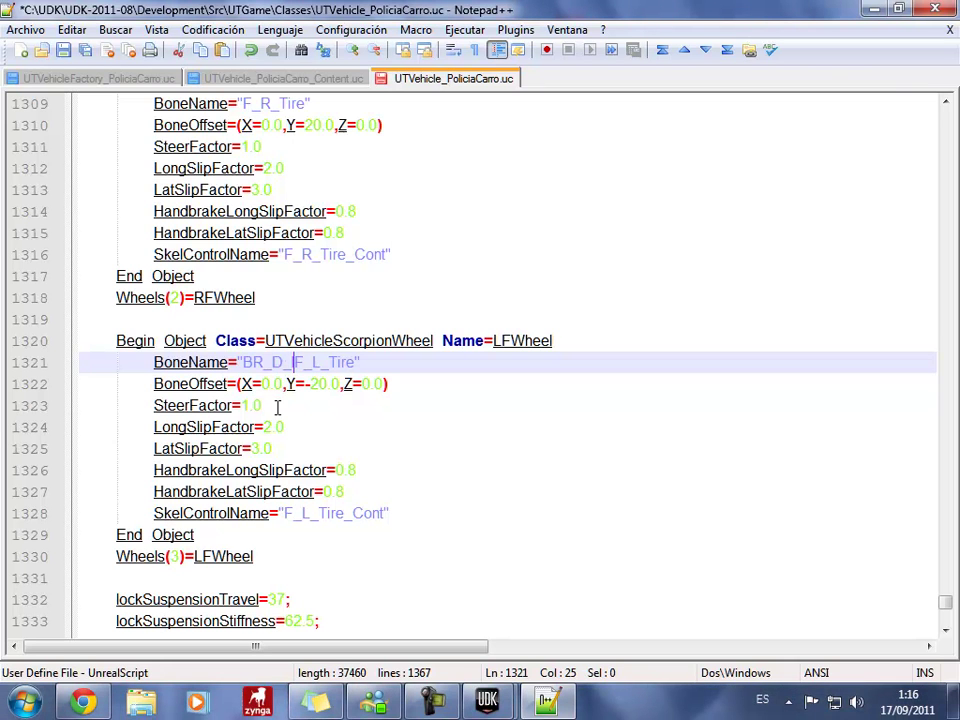
pyautogui.press('Delete')
pyautogui.press('Delete')
pyautogui.press('Delete')
pyautogui.press('Delete')
pyautogui.press('Delete')
pyautogui.hotkey('shift', 'Left')
pyautogui.hotkey('shift', 'Left')
pyautogui.hotkey('shift', 'Left')
pyautogui.hotkey('shift', 'Left')
pyautogui.hotkey('shift', 'Left')
pyautogui.hotkey('shift', 'Left')
pyautogui.hotkey('shift', 'Left')
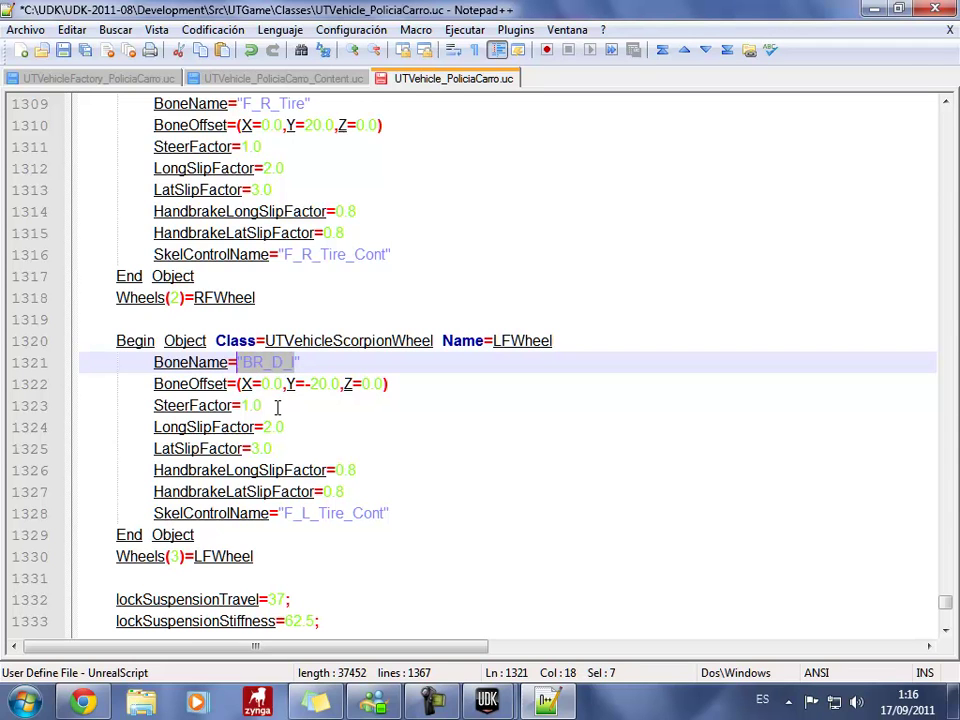
pyautogui.hotkey('shift', 'Right')
pyautogui.hotkey('ctrl', 'c')
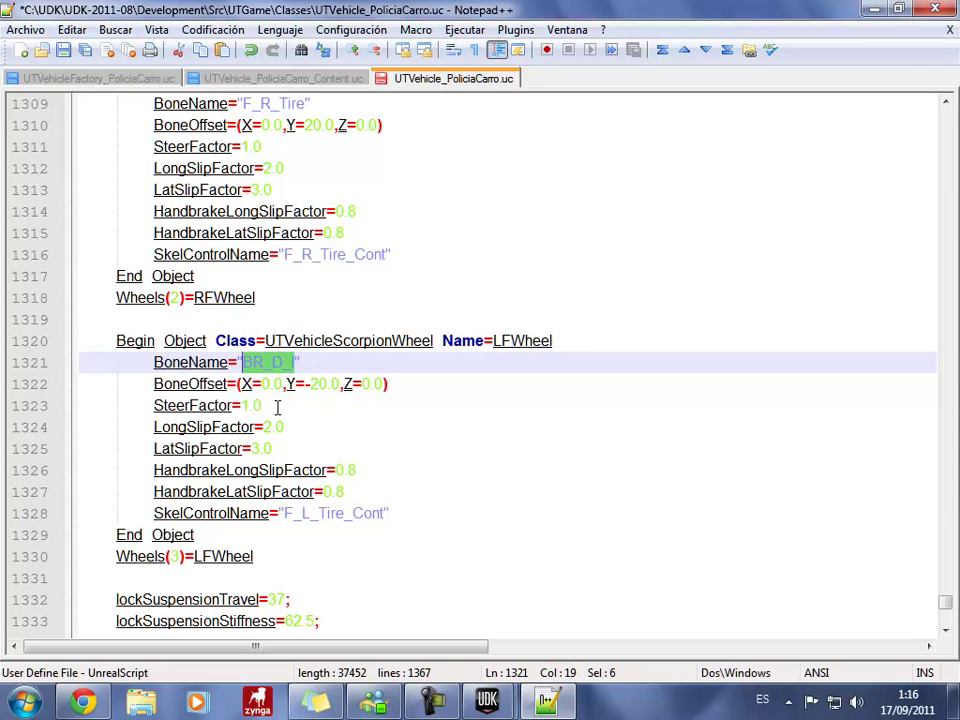
pyautogui.press('Down')
pyautogui.press('Down')
pyautogui.press('Down')
pyautogui.press('Down')
pyautogui.press('Down')
pyautogui.press('Down')
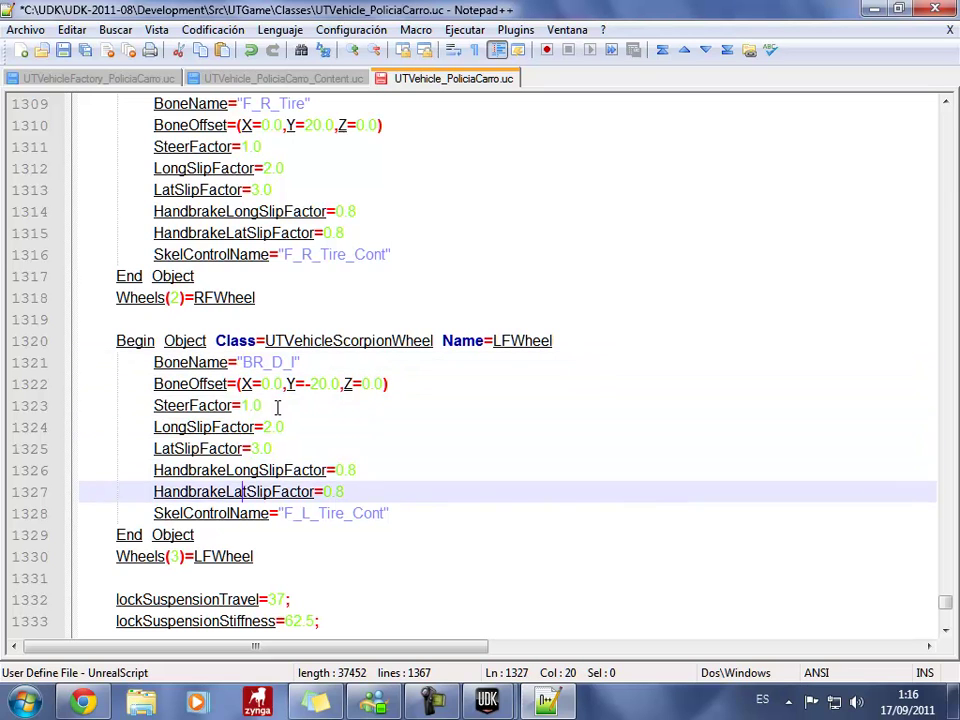
pyautogui.press('Down')
pyautogui.press('Right')
pyautogui.press('Right')
pyautogui.press('Right')
pyautogui.press('Right')
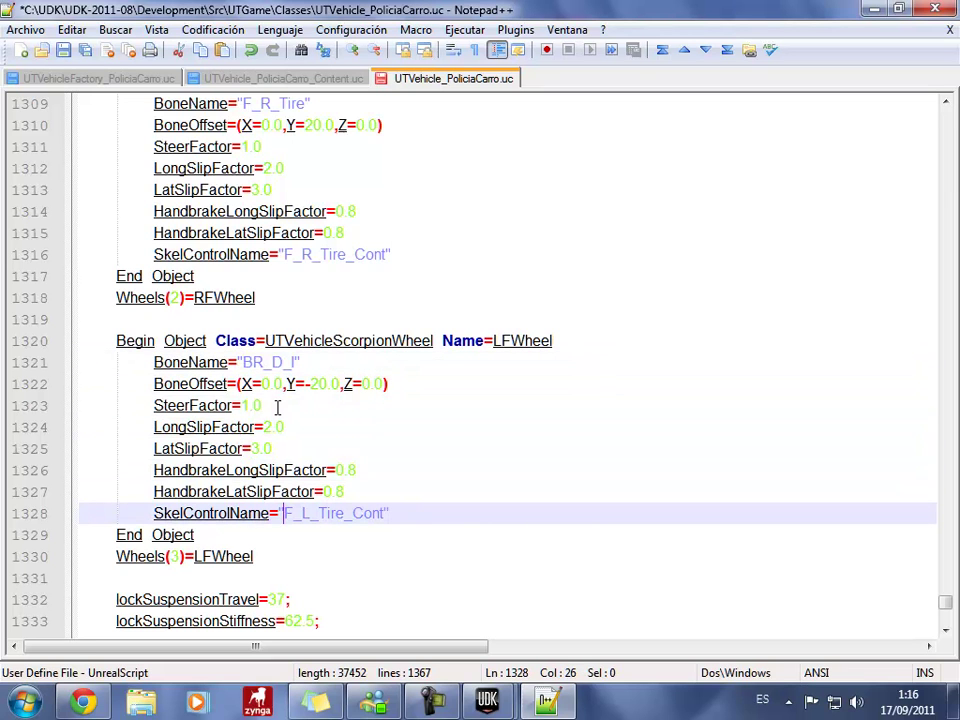
pyautogui.hotkey('shift', 'Right')
pyautogui.hotkey('shift', 'Right')
pyautogui.hotkey('shift', 'Right')
pyautogui.hotkey('shift', 'Right')
pyautogui.hotkey('shift', 'Right')
pyautogui.hotkey('shift', 'Right')
pyautogui.hotkey('shift', 'Right')
pyautogui.hotkey('shift', 'Right')
pyautogui.hotkey('ctrl', 'v')
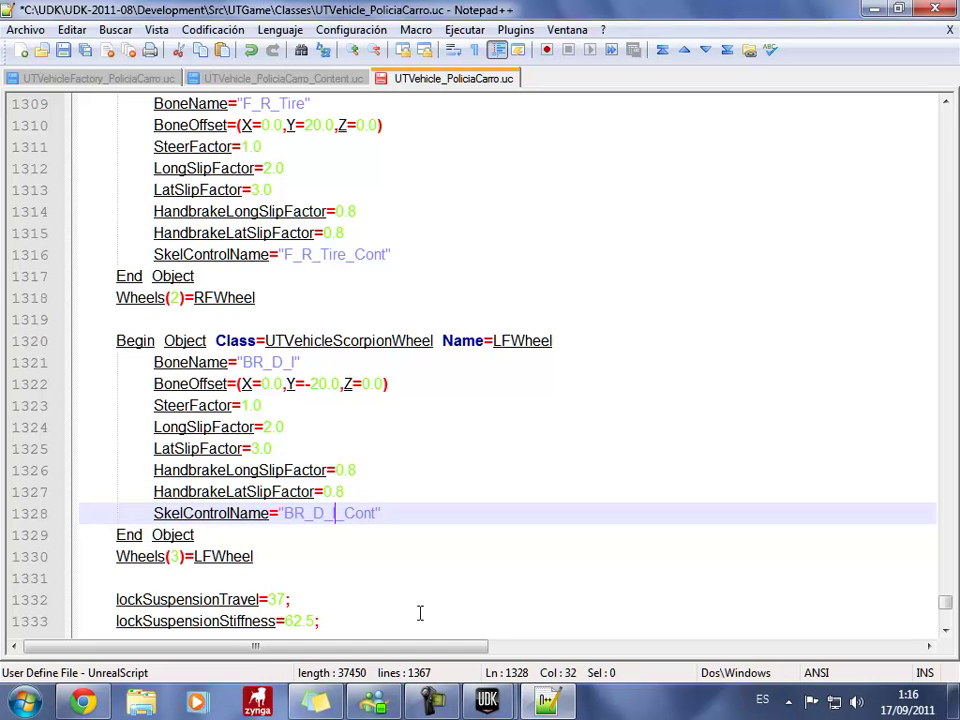
pyautogui.moveTo(488, 700)
pyautogui.click(521, 608)
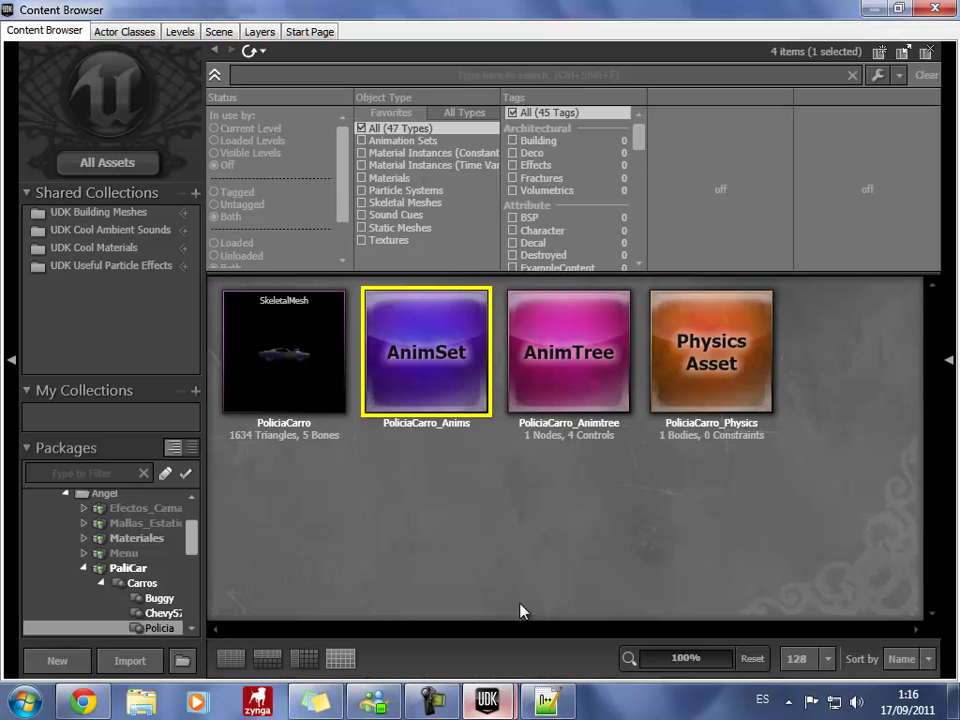
pyautogui.doubleClick(615, 364)
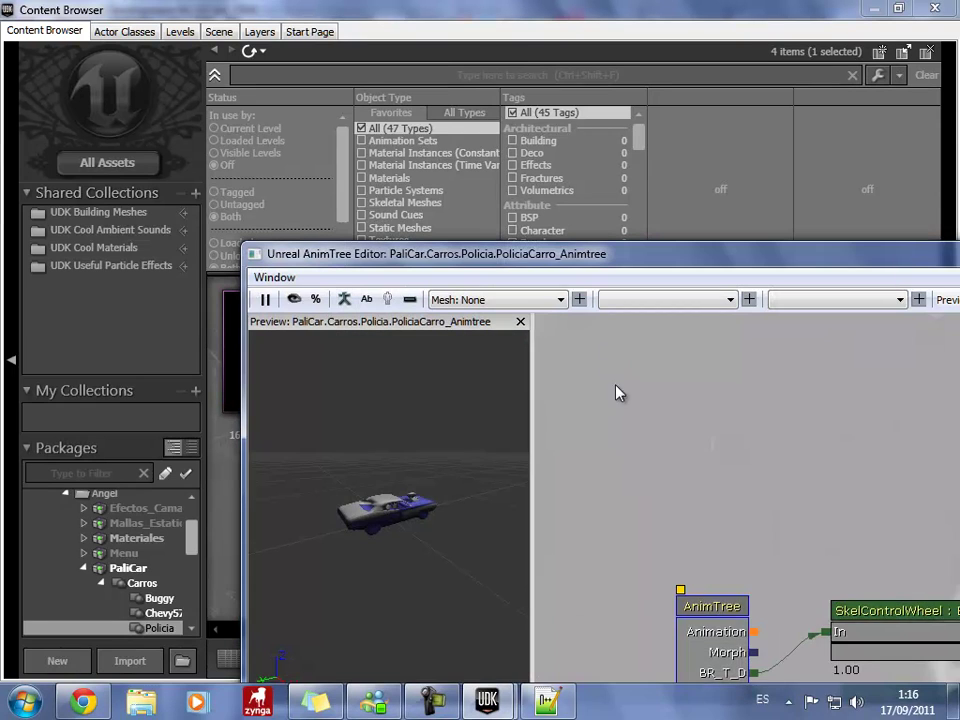
pyautogui.moveTo(617, 392); pyautogui.dragTo(534, 326)
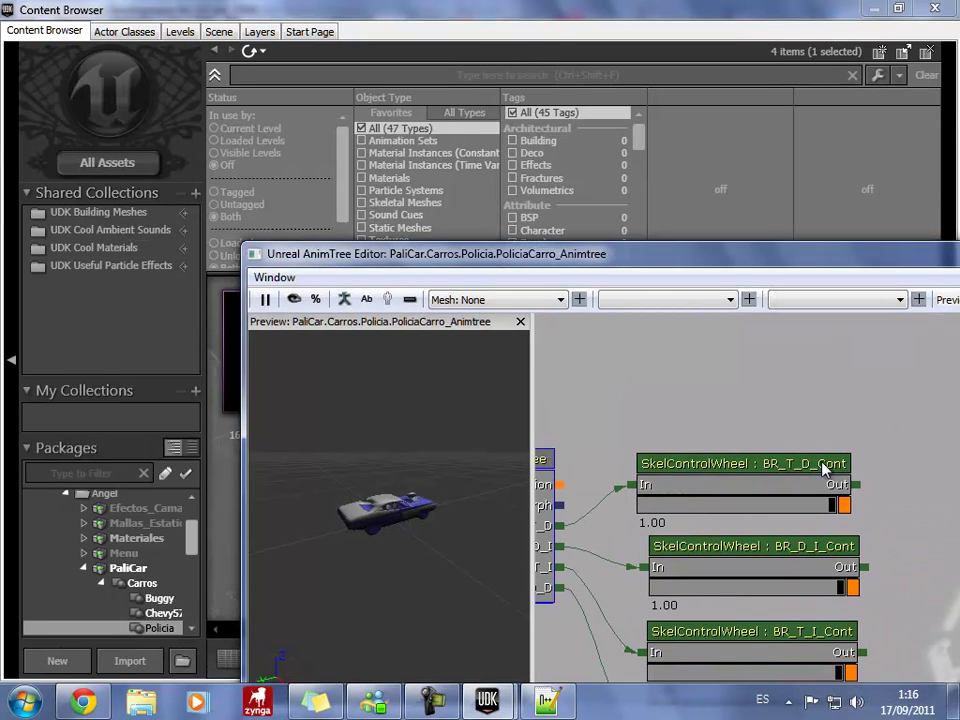
pyautogui.moveTo(756, 256); pyautogui.dragTo(623, 237)
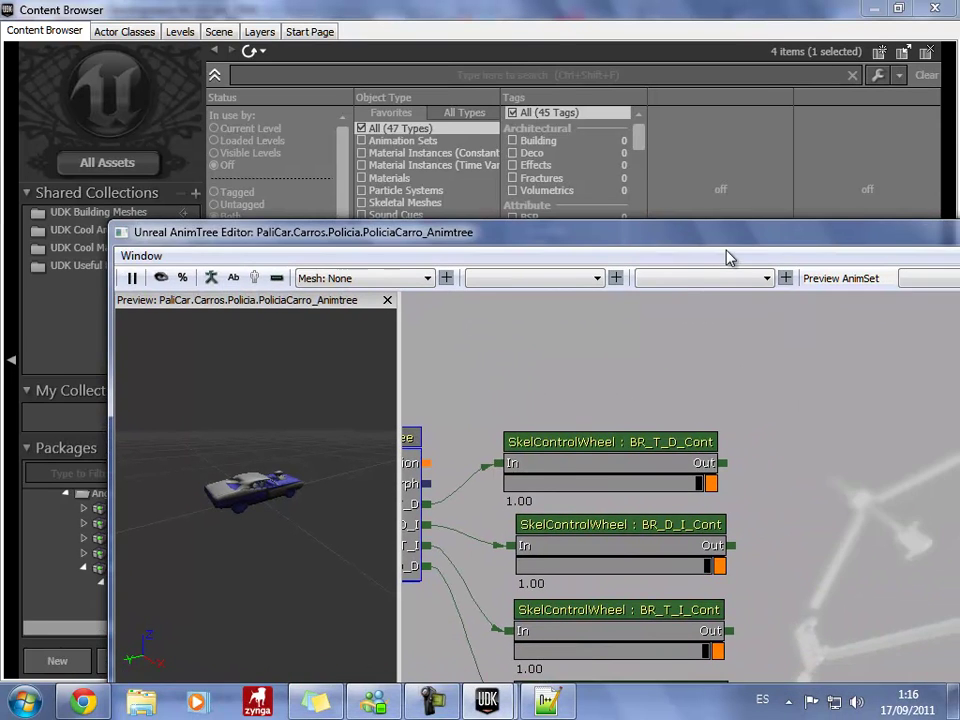
pyautogui.moveTo(737, 247); pyautogui.dragTo(525, 214)
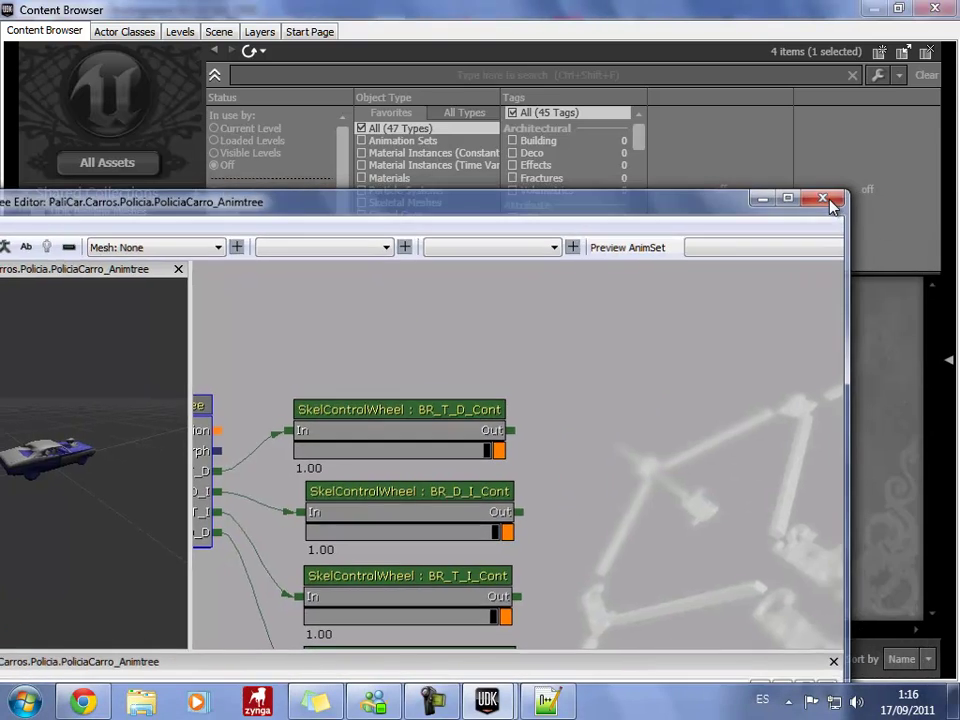
pyautogui.click(833, 196)
# Replace the RFWheel bone name F_R_Tire with BR_D_D.
pyautogui.click(547, 700)
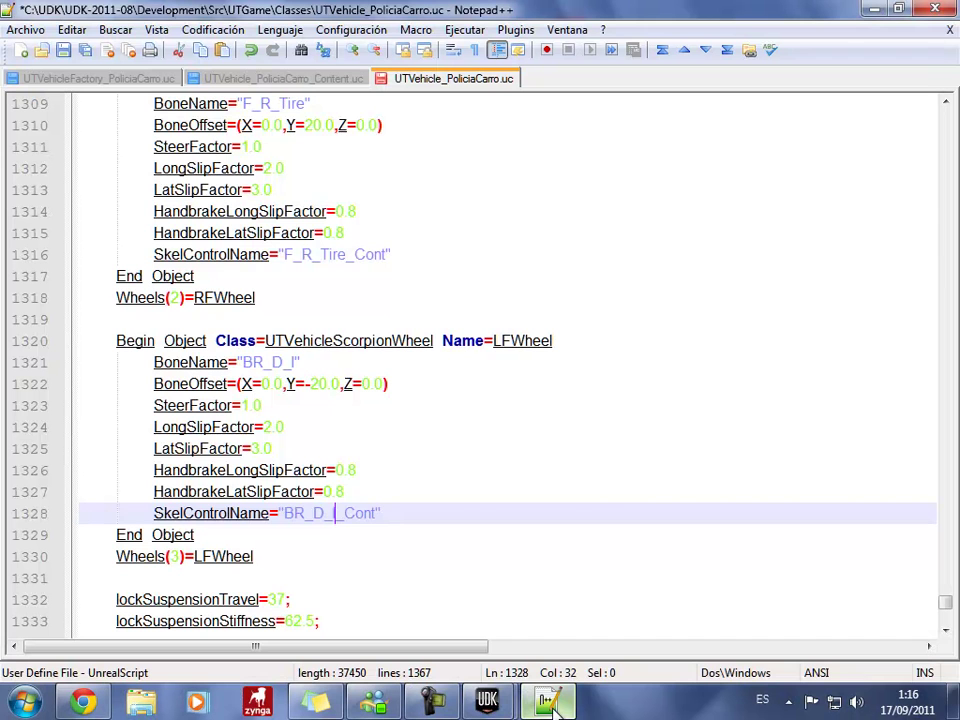
pyautogui.scroll(-2, 340, 545)
pyautogui.scroll(3, 358, 524)
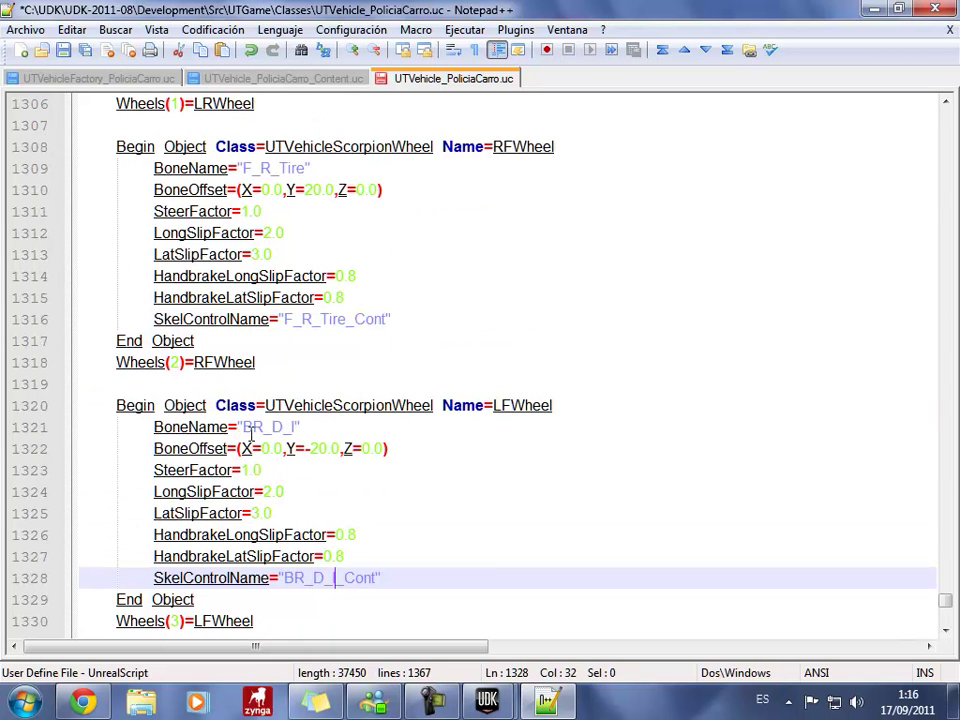
pyautogui.moveTo(243, 427); pyautogui.dragTo(292, 427)
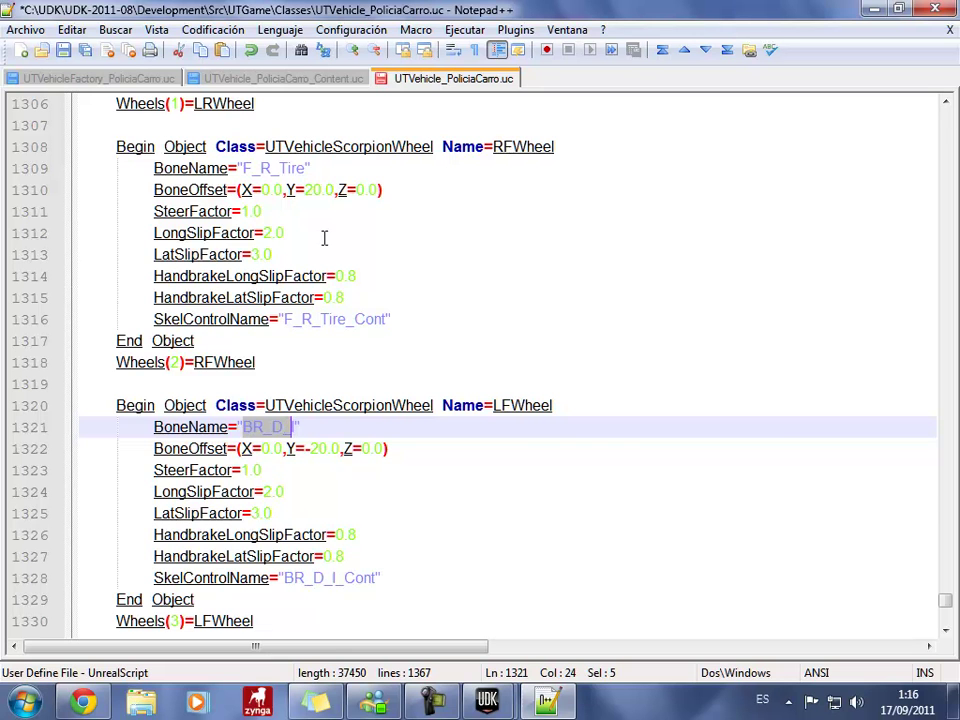
pyautogui.scroll(1, 326, 236)
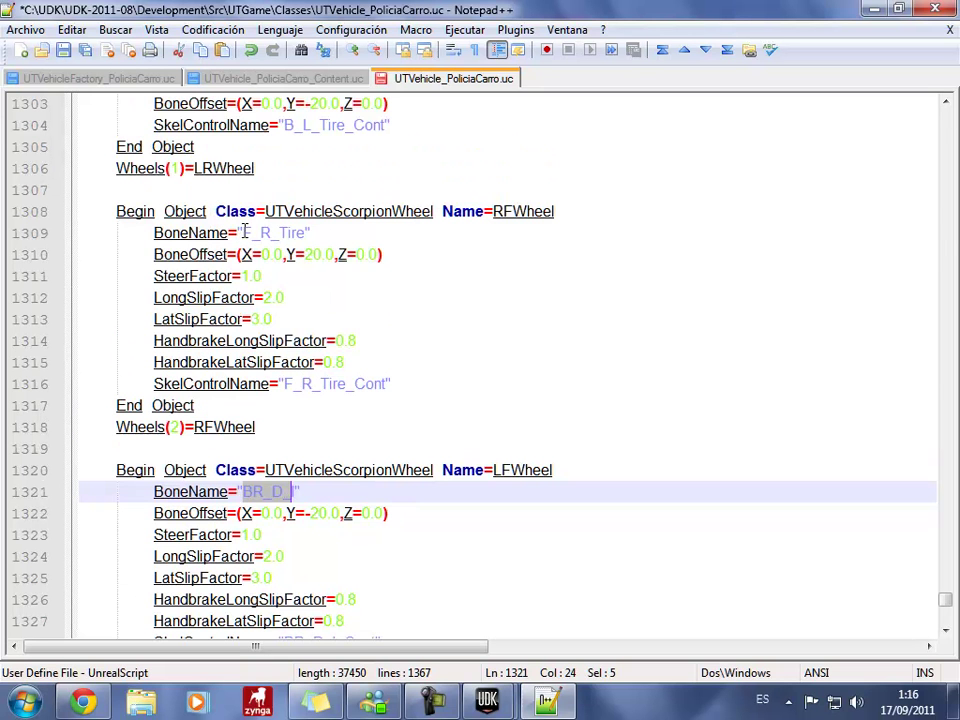
pyautogui.moveTo(242, 232); pyautogui.dragTo(305, 232)
pyautogui.rightClick(300, 237)
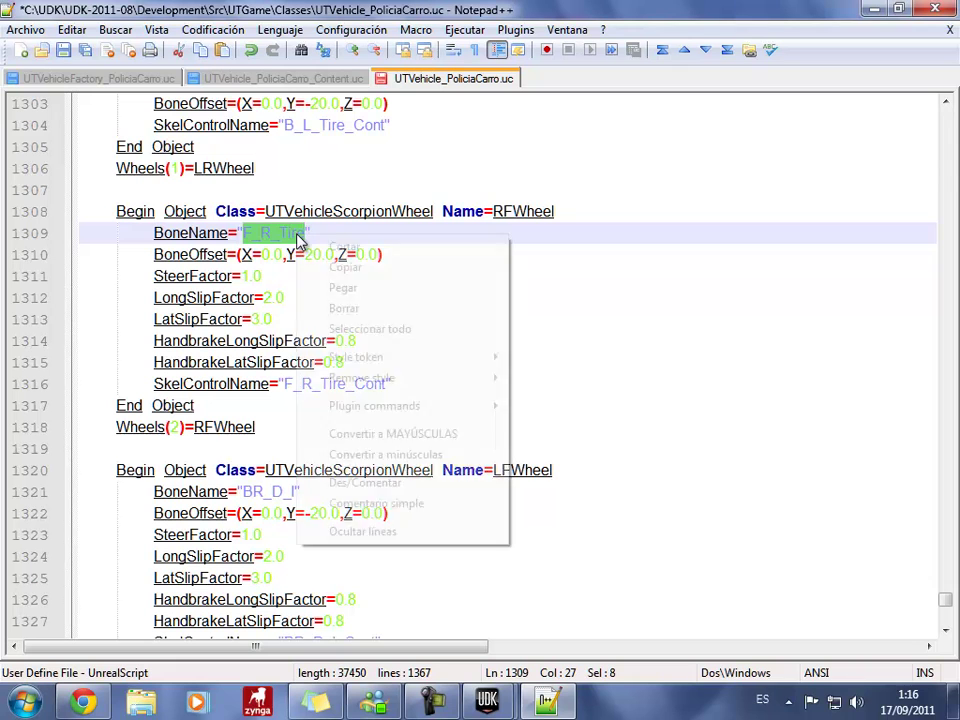
pyautogui.click(340, 289)
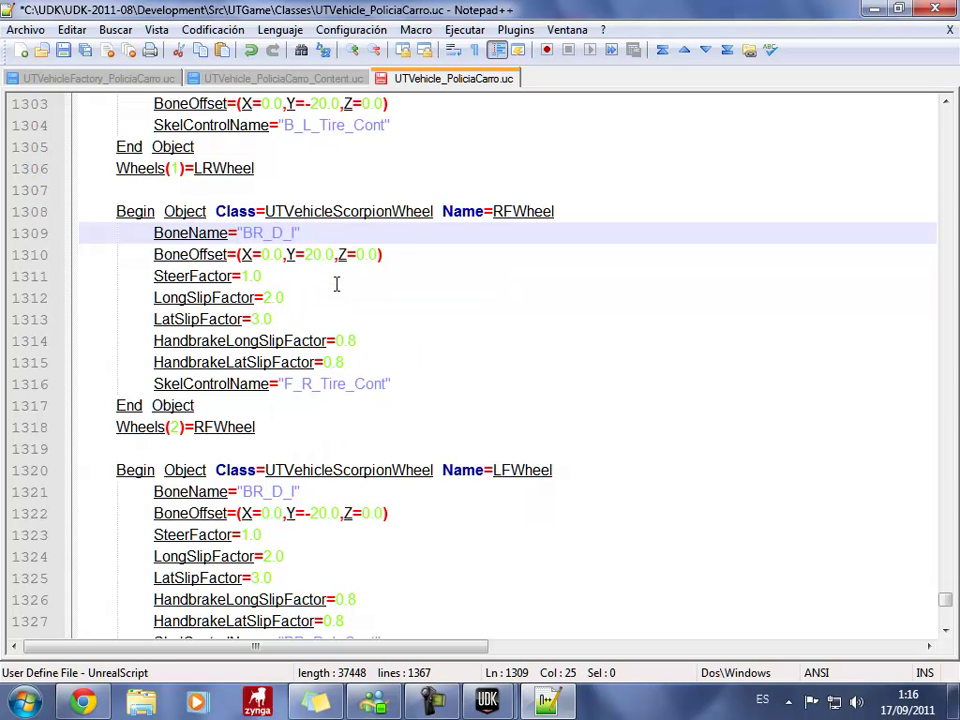
pyautogui.press('BackSpace')
pyautogui.write('D')
# Change the RFWheel skeletal control name from F_R_Tire to BR_D_D, giving BR_D_D_Cont.
pyautogui.hotkey('shift', 'Left')
pyautogui.hotkey('shift', 'Left')
pyautogui.hotkey('shift', 'Left')
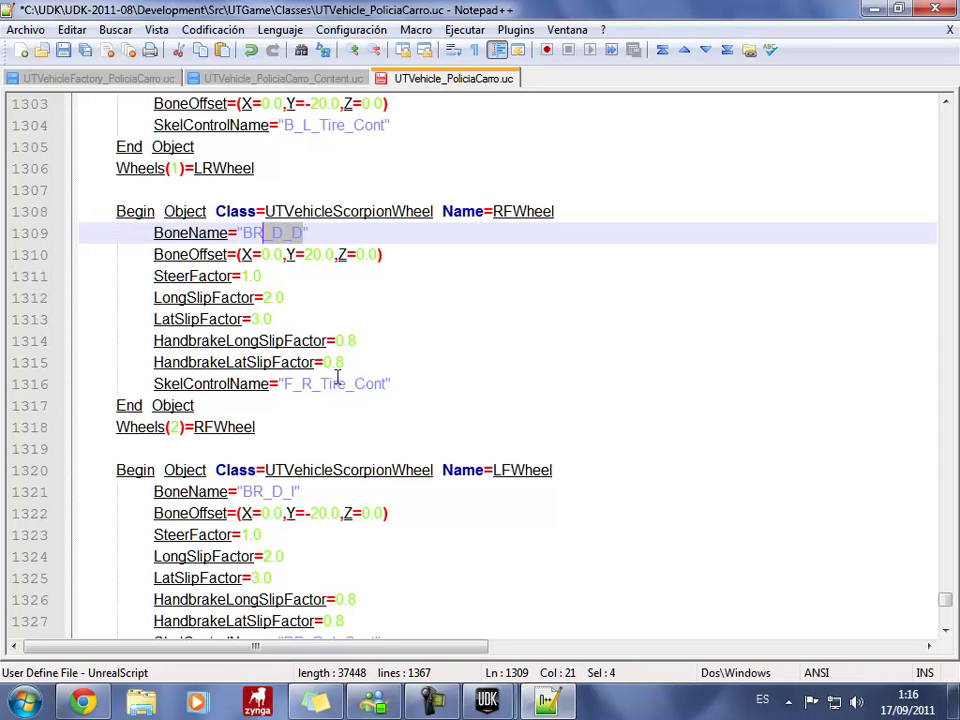
pyautogui.hotkey('shift', 'Left')
pyautogui.hotkey('shift', 'Left')
pyautogui.hotkey('ctrl', 'c')
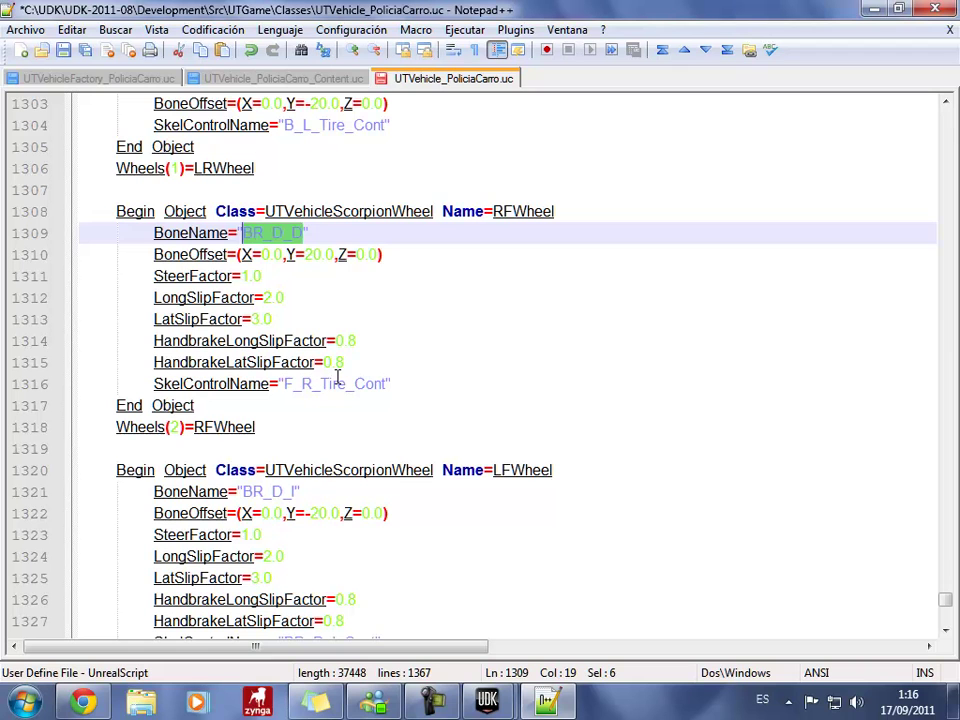
pyautogui.press('Down')
pyautogui.press('Down')
pyautogui.press('Down')
pyautogui.press('Down')
pyautogui.press('Down')
pyautogui.press('Down')
pyautogui.press('Down')
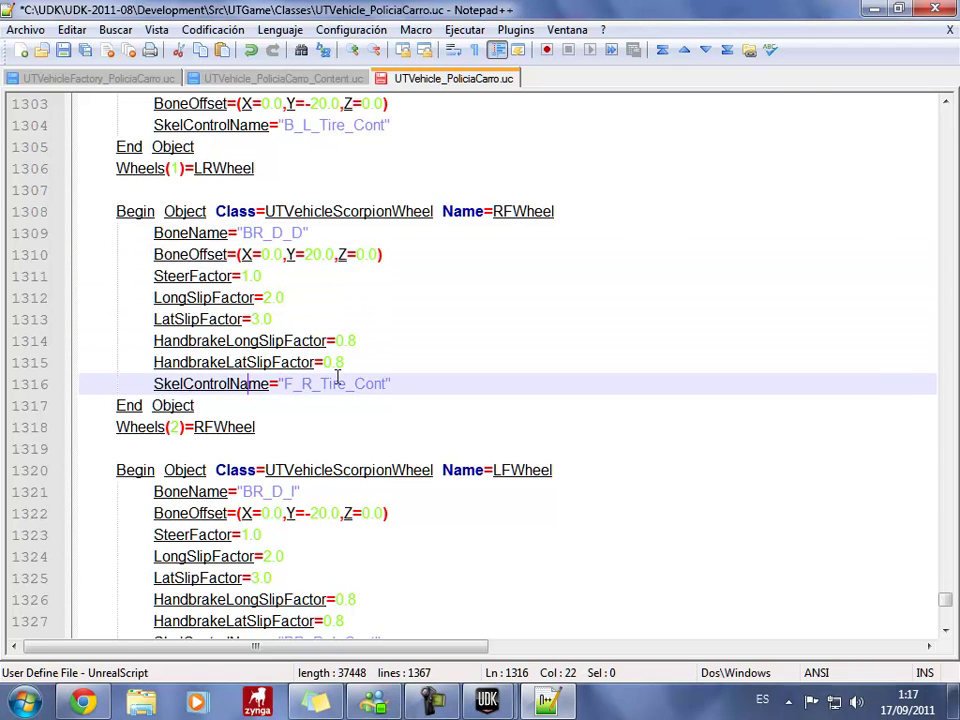
pyautogui.press('Right')
pyautogui.press('Right')
pyautogui.press('Right')
pyautogui.press('Right')
pyautogui.hotkey('shift', 'Right')
pyautogui.hotkey('shift', 'Right')
pyautogui.hotkey('shift', 'Right')
pyautogui.hotkey('shift', 'Right')
pyautogui.hotkey('shift', 'Right')
pyautogui.hotkey('shift', 'Right')
pyautogui.hotkey('shift', 'Right')
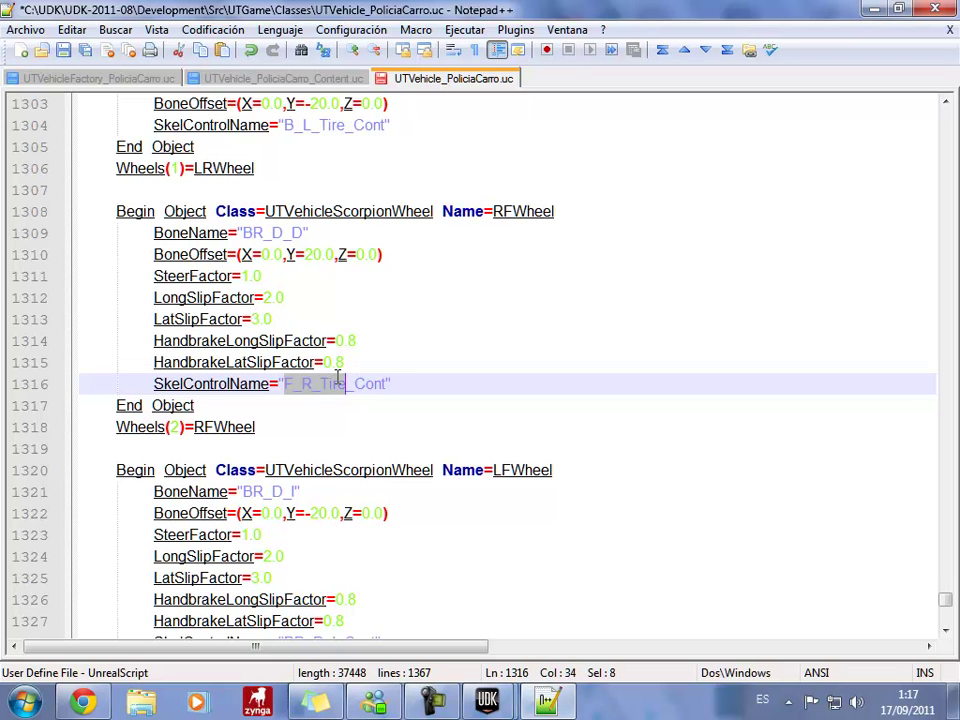
pyautogui.hotkey('ctrl', 'v')
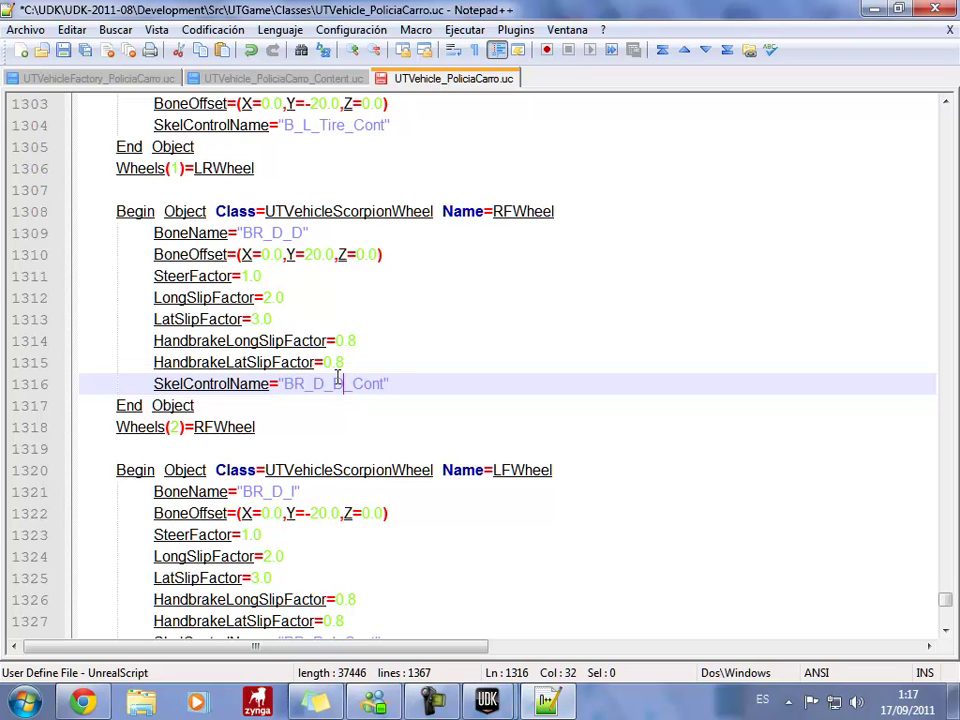
pyautogui.scroll(2, 360, 197)
# Rename the LRWheel bone and skeletal control from B_L_Tire to BR_T_I and BR_T_I_Cont.
pyautogui.scroll(2, 360, 197)
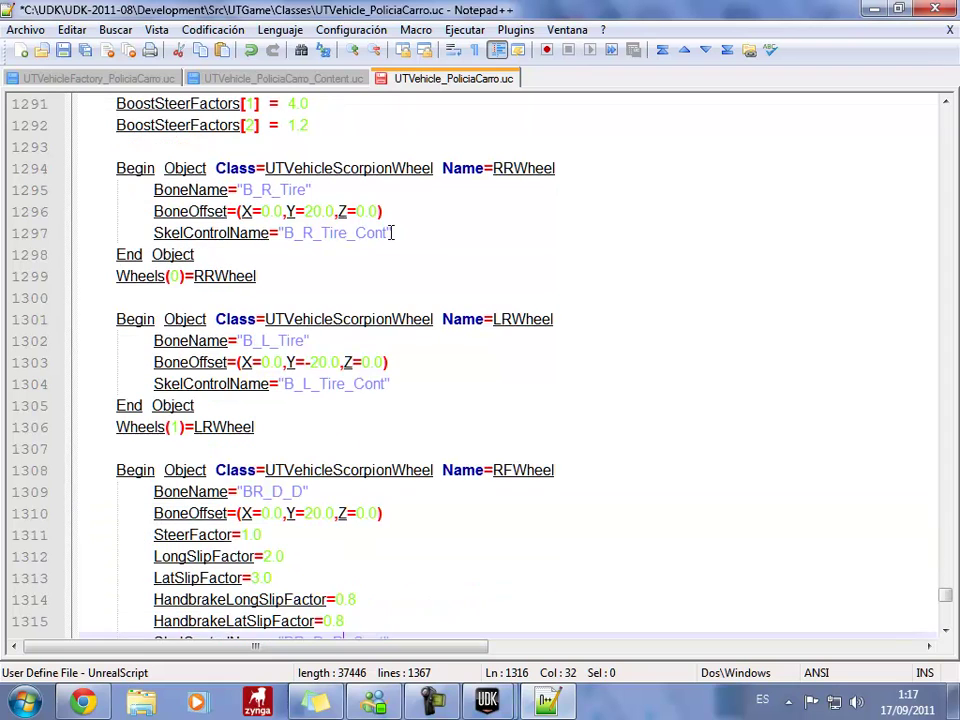
pyautogui.scroll(1, 231, 242)
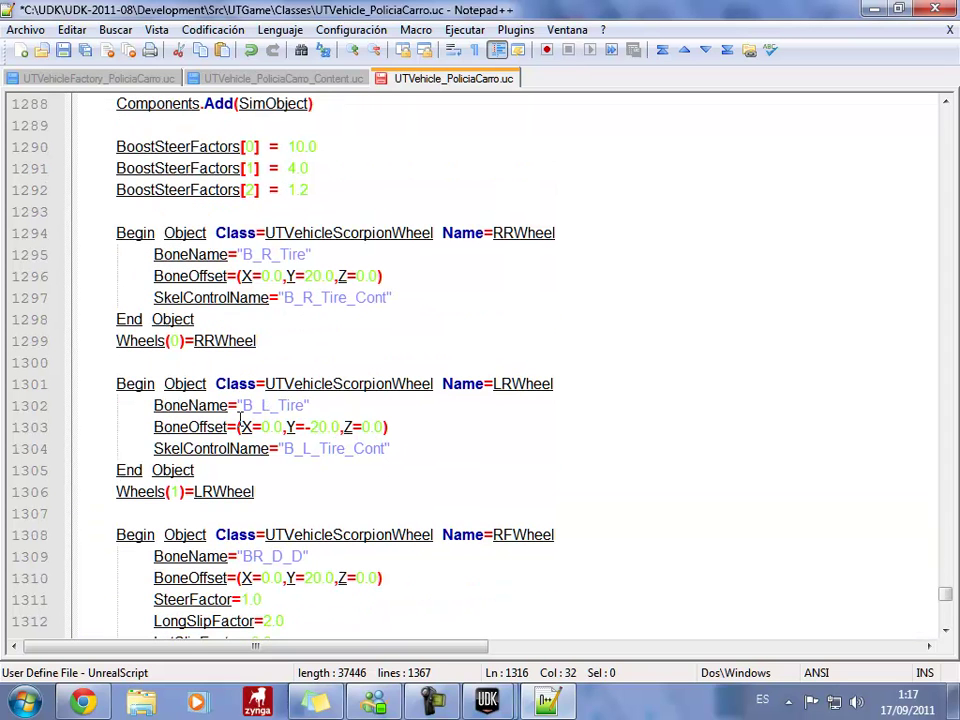
pyautogui.click(244, 405)
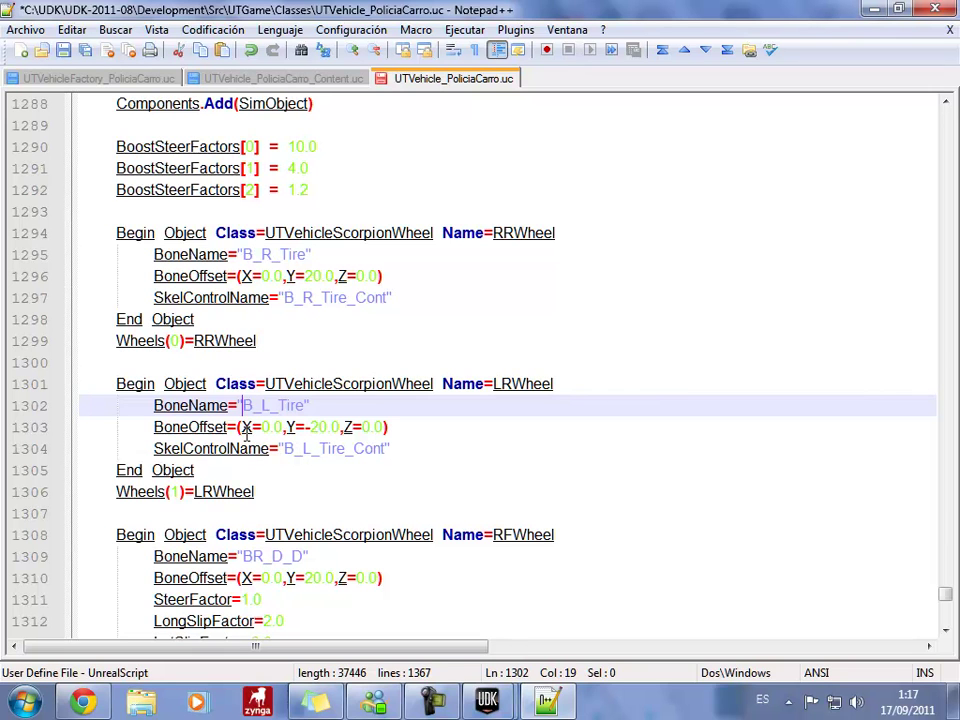
pyautogui.write('BR_T_B')
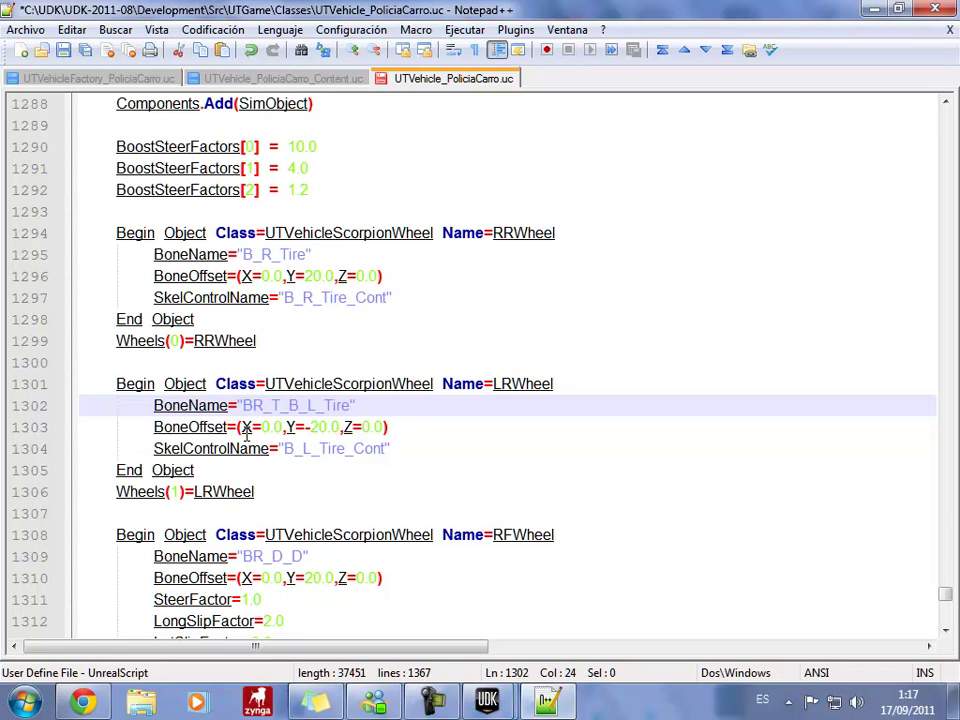
pyautogui.write('I')
pyautogui.press('Delete')
pyautogui.press('Delete')
pyautogui.press('Delete')
pyautogui.press('Delete')
pyautogui.press('Delete')
pyautogui.press('Delete')
pyautogui.press('Delete')
pyautogui.press('Delete')
pyautogui.hotkey('shift', 'Left')
pyautogui.hotkey('shift', 'Left')
pyautogui.hotkey('shift', 'Left')
pyautogui.hotkey('shift', 'Left')
pyautogui.hotkey('shift', 'Left')
pyautogui.hotkey('shift', 'Left')
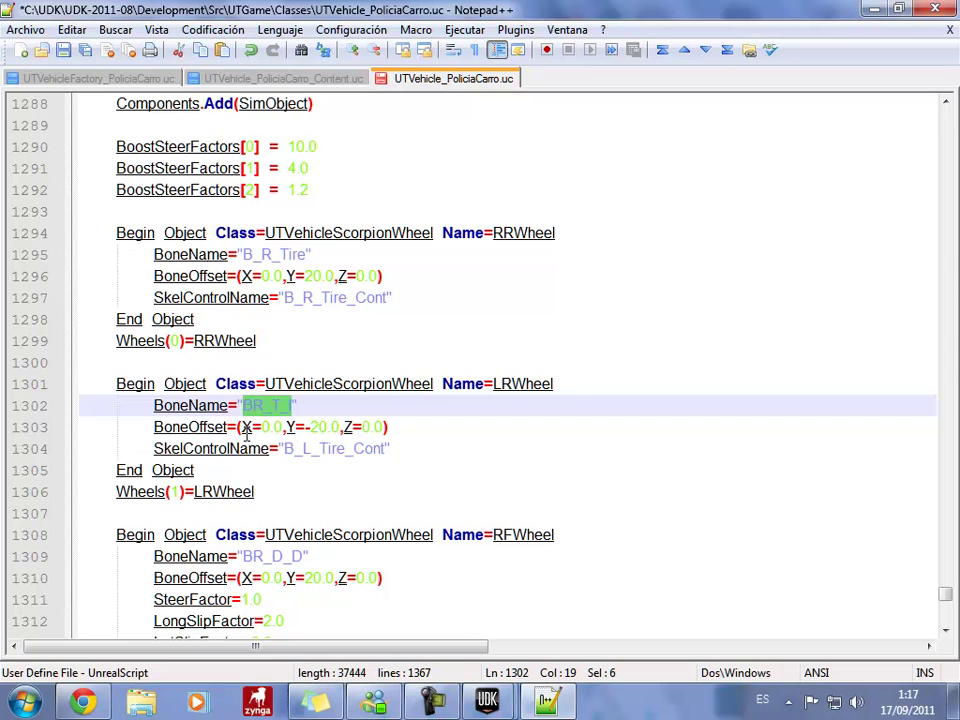
pyautogui.press('Down')
pyautogui.press('Down')
pyautogui.press('Down')
pyautogui.press('Up')
pyautogui.press('Right')
pyautogui.press('Right')
pyautogui.press('Right')
pyautogui.press('Right')
pyautogui.press('Right')
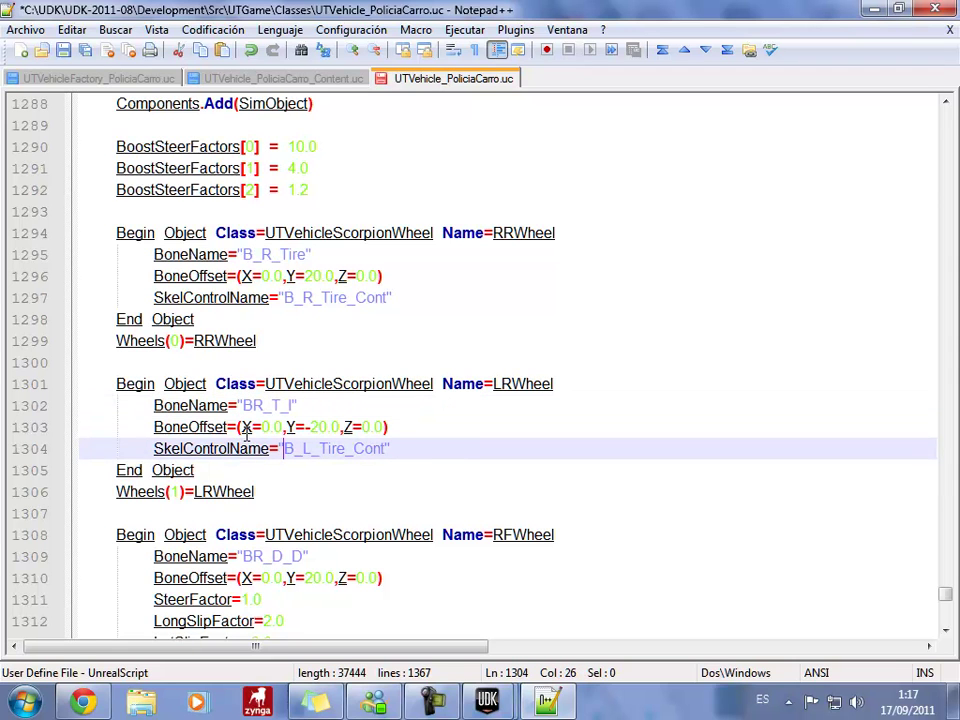
pyautogui.hotkey('shift', 'Right')
pyautogui.hotkey('shift', 'Right')
pyautogui.hotkey('shift', 'Right')
pyautogui.hotkey('shift', 'Right')
pyautogui.hotkey('shift', 'Right')
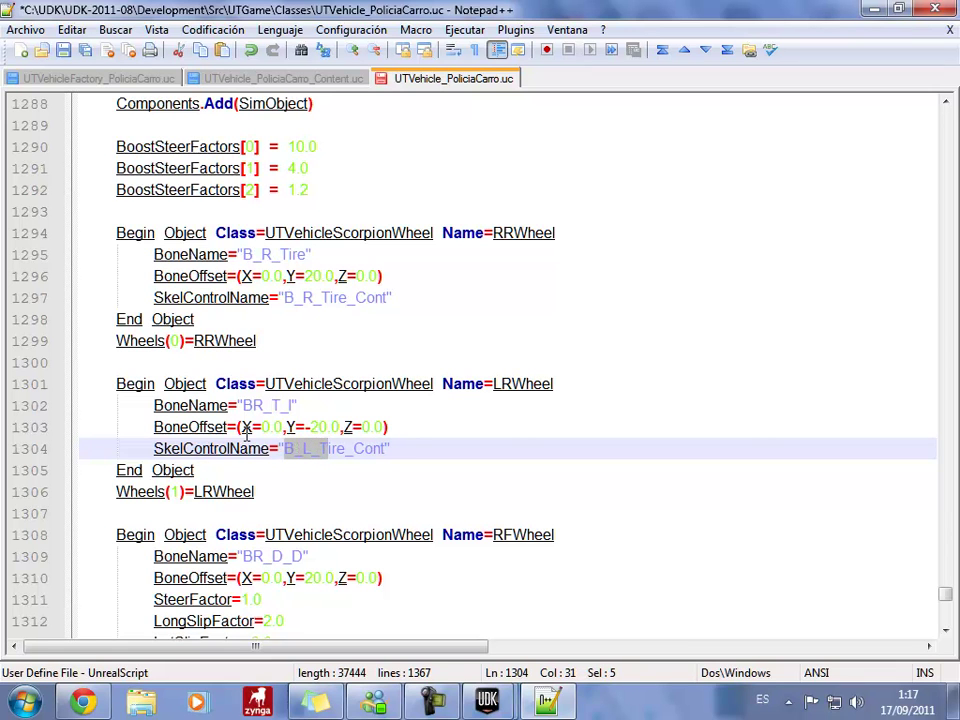
pyautogui.hotkey('shift', 'Right')
pyautogui.write('BR_T_I')
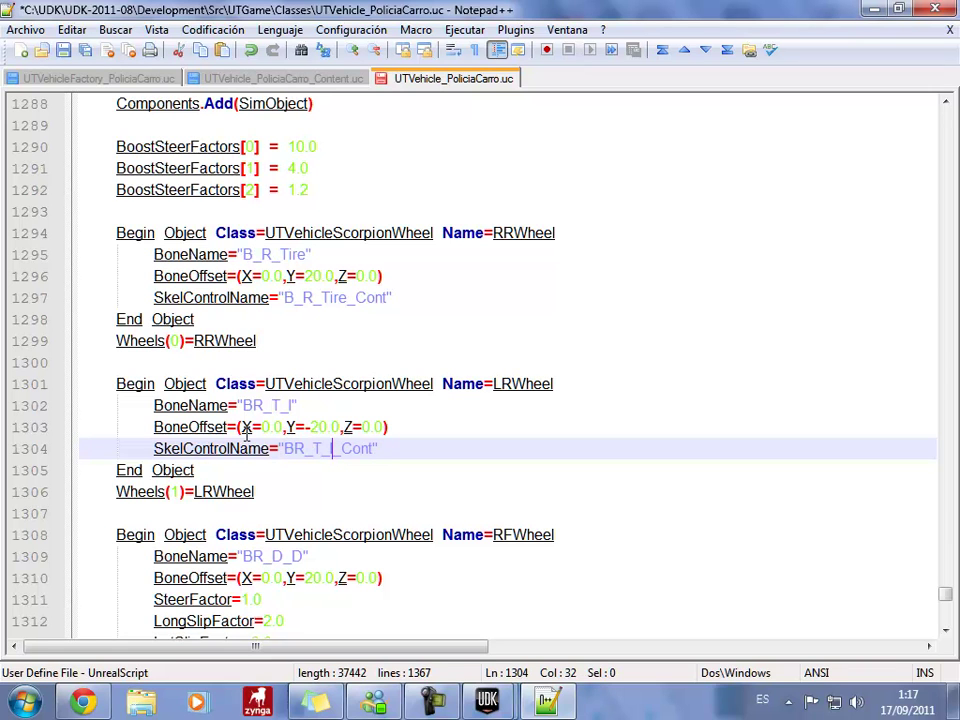
# Rename the RRWheel bone and skeletal control from B_R_Tire to BR_T_D and BR_T_D_Cont.
pyautogui.click(244, 254)
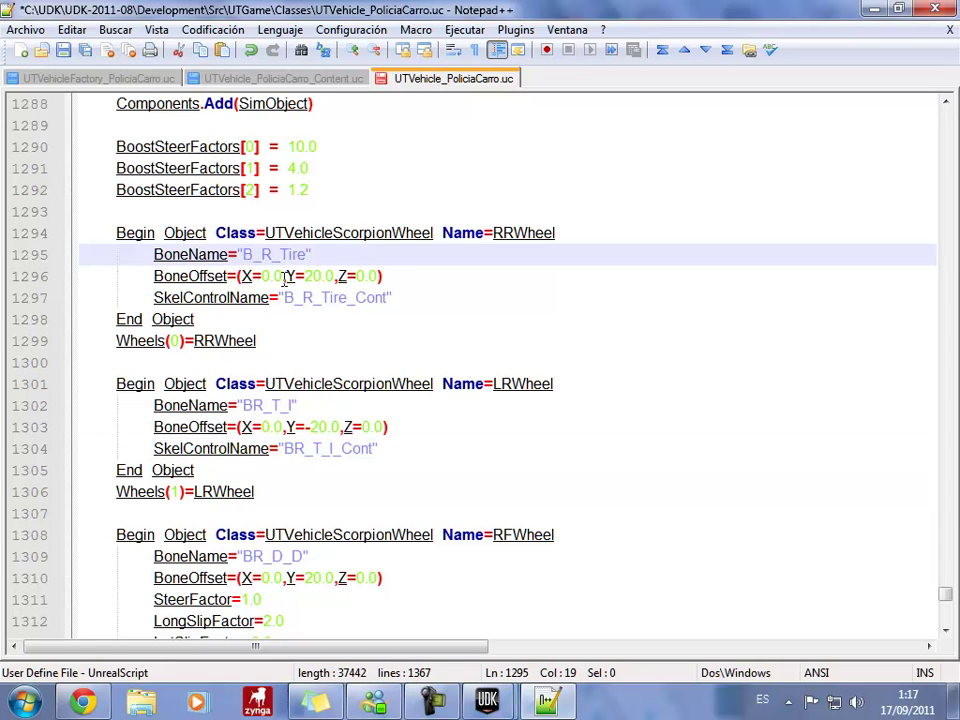
pyautogui.press('Delete')
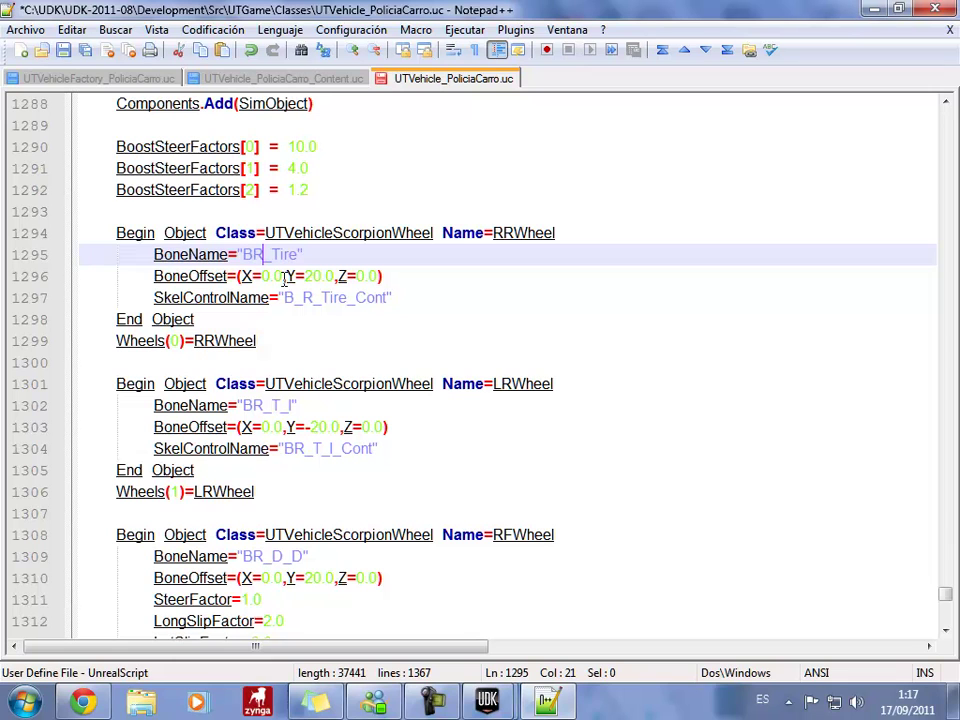
pyautogui.write('_T_D')
pyautogui.hotkey('shift', 'Left')
pyautogui.hotkey('shift', 'Left')
pyautogui.hotkey('shift', 'Left')
pyautogui.hotkey('shift', 'Left')
pyautogui.hotkey('shift', 'Left')
pyautogui.hotkey('ctrl', 'c')
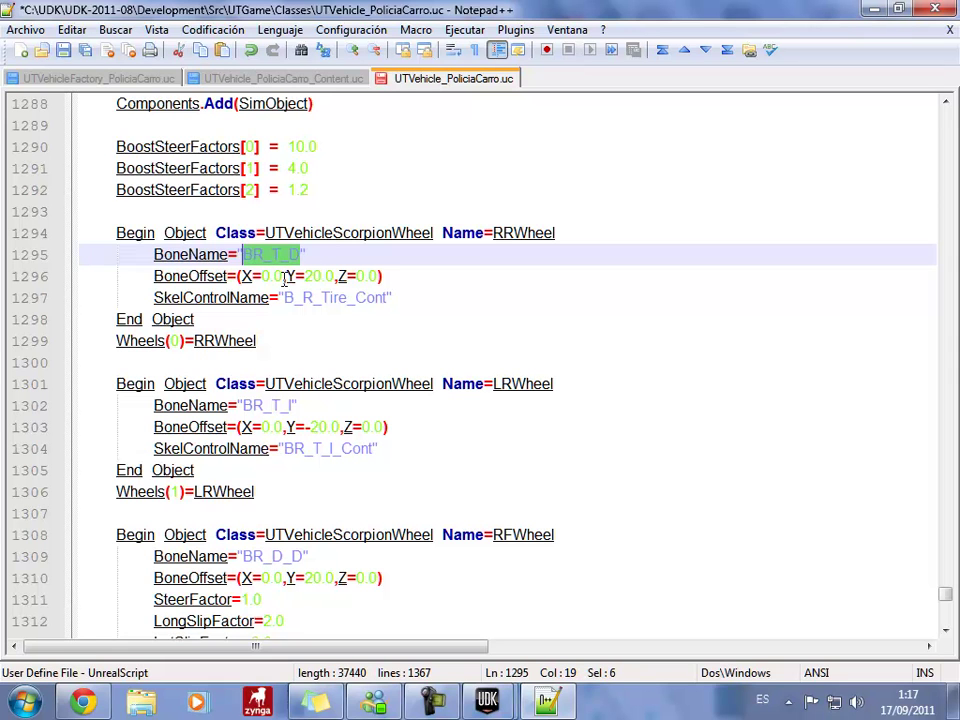
pyautogui.press('Down')
pyautogui.press('Down')
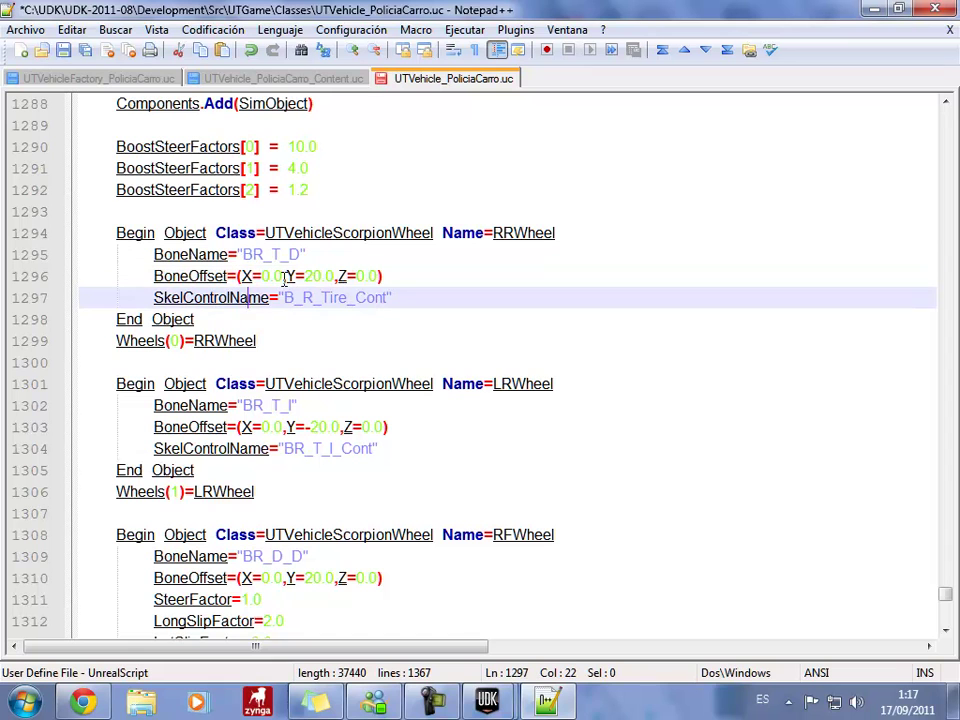
pyautogui.hotkey('shift', 'Right')
pyautogui.hotkey('shift', 'Right')
pyautogui.hotkey('shift', 'Right')
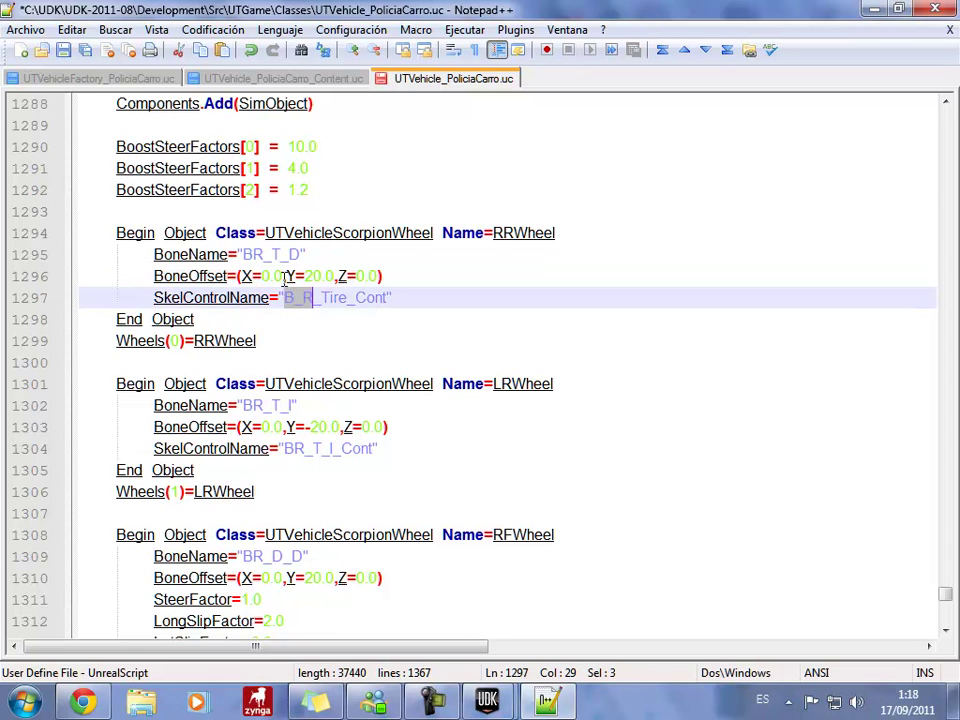
pyautogui.hotkey('shift', 'Right')
pyautogui.hotkey('shift', 'Right')
pyautogui.hotkey('shift', 'Right')
pyautogui.hotkey('shift', 'Right')
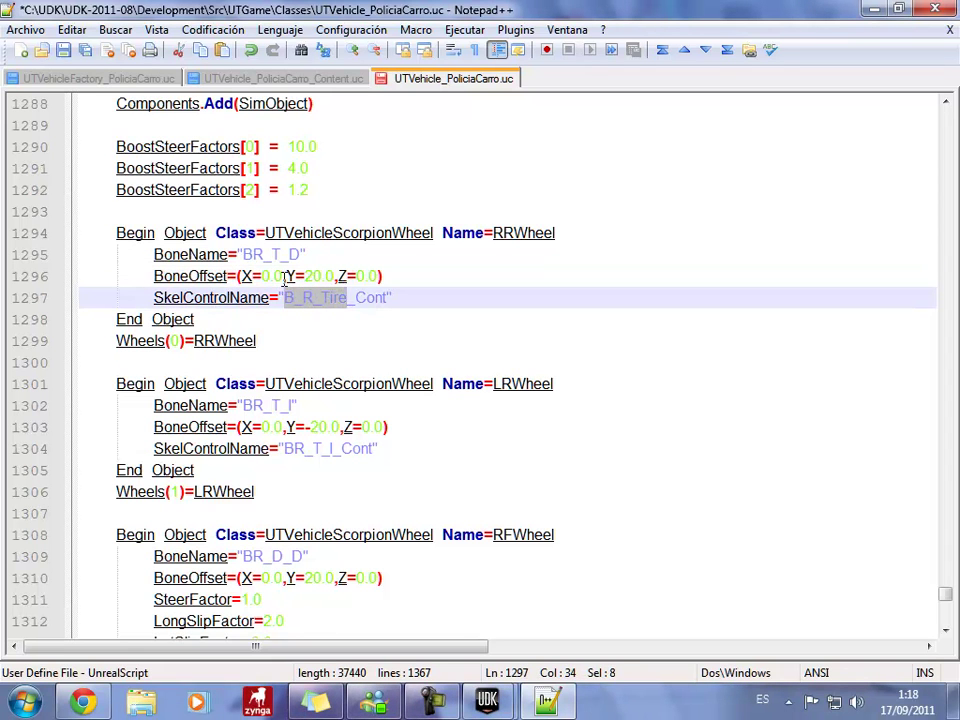
pyautogui.hotkey('ctrl', 'v')
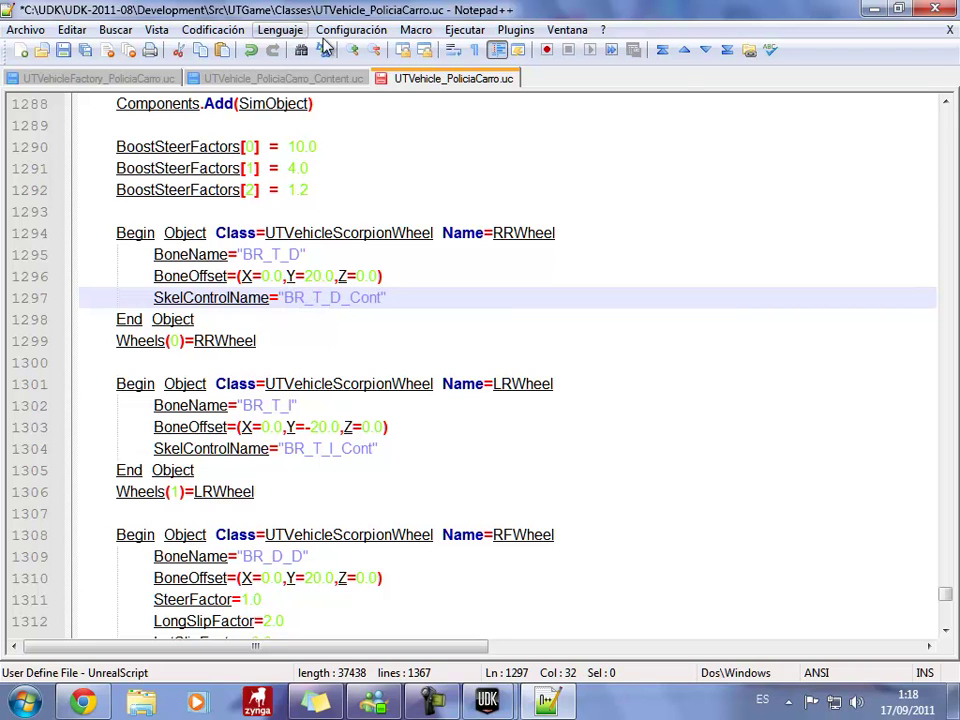
# Save the UTVehicle_PoliciaCarro.uc script.
pyautogui.rightClick(399, 80)
pyautogui.click(451, 136)
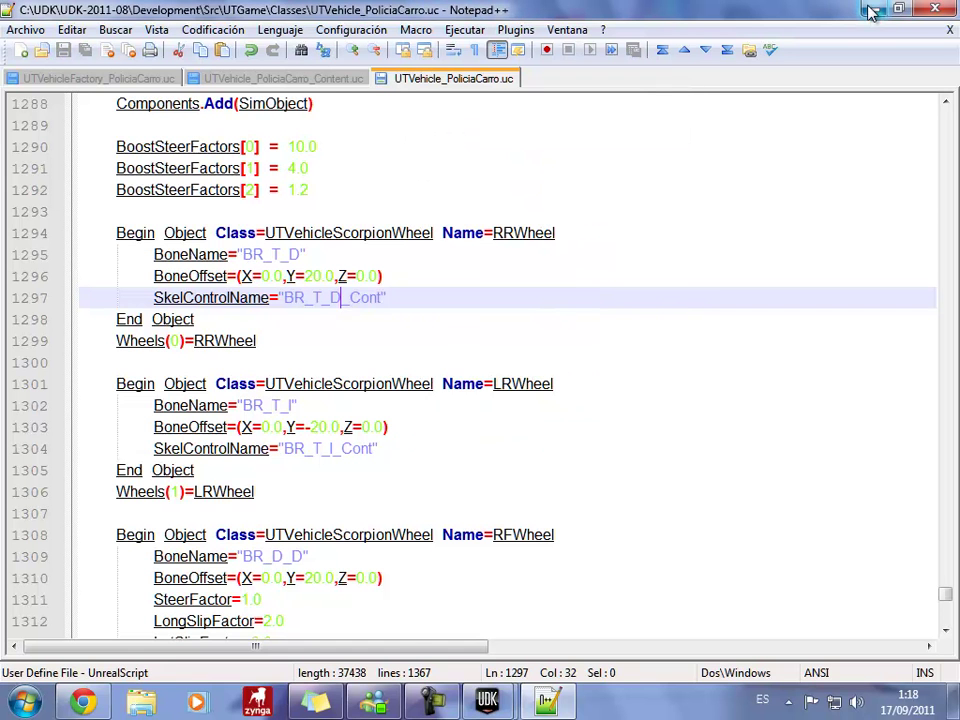
pyautogui.click(313, 80)
pyautogui.click(420, 79)
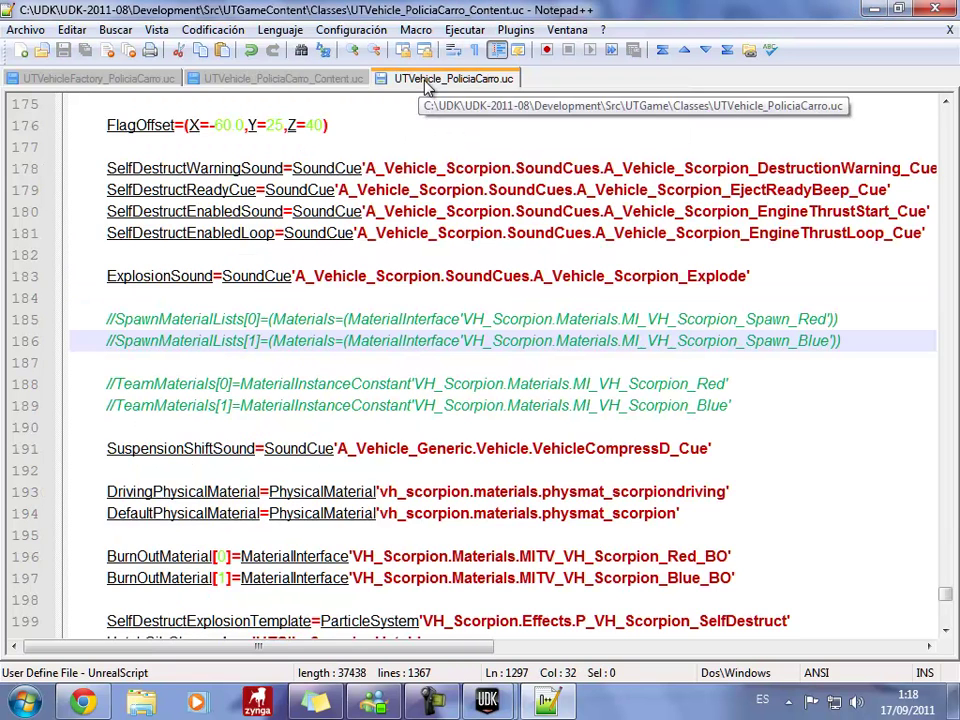
# Save the PaliCar package, then close the Content Browser and the UDK editor.
pyautogui.click(871, 14)
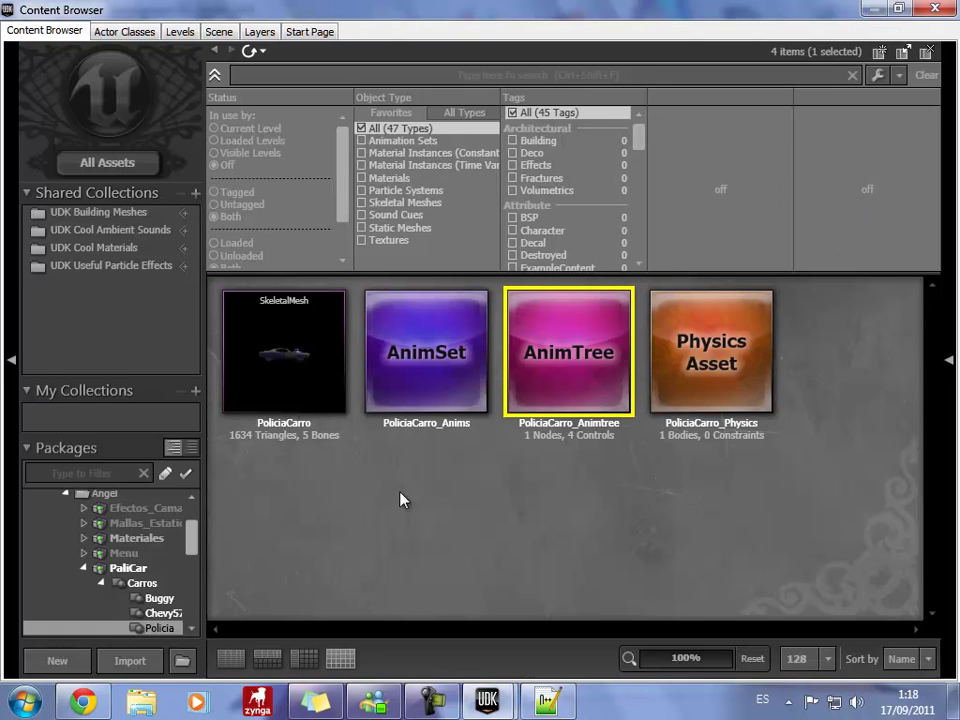
pyautogui.rightClick(122, 568)
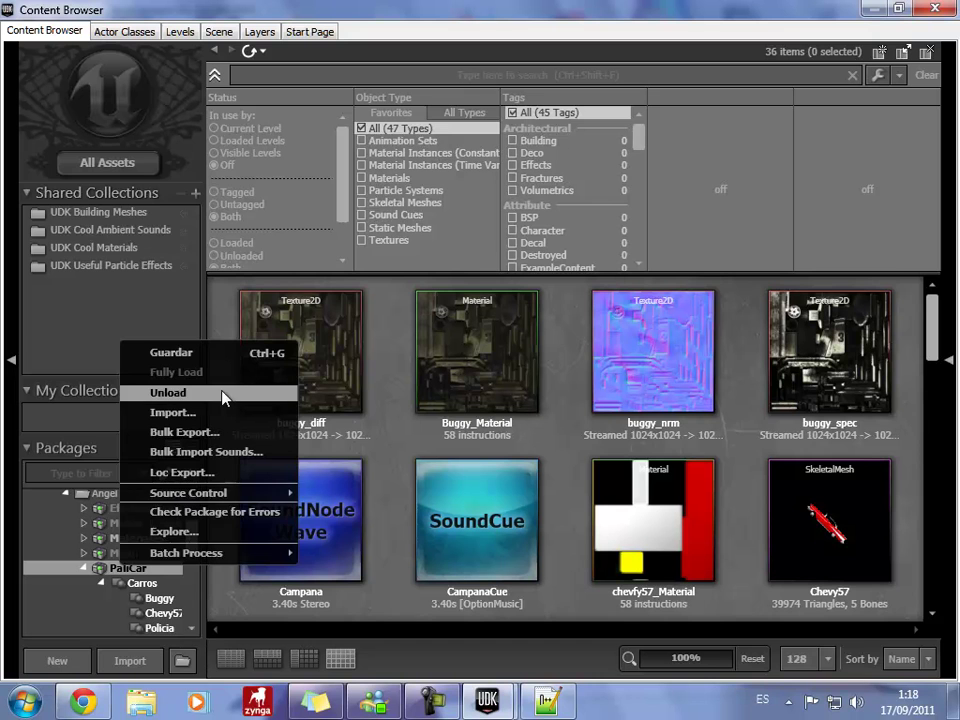
pyautogui.click(214, 358)
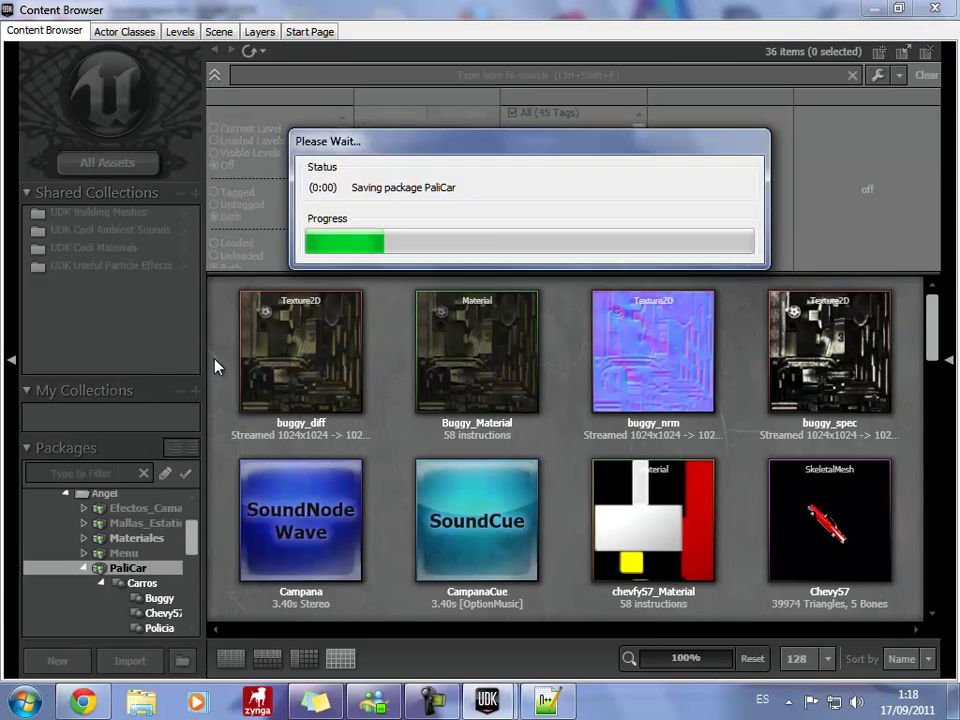
pyautogui.click(938, 8)
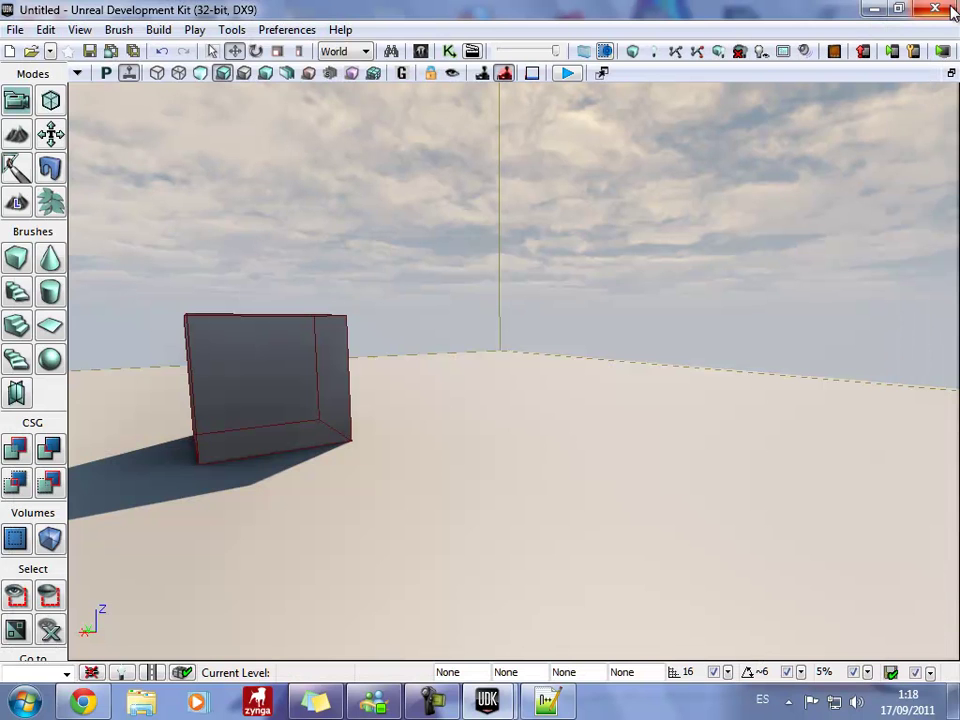
pyautogui.click(952, 10)
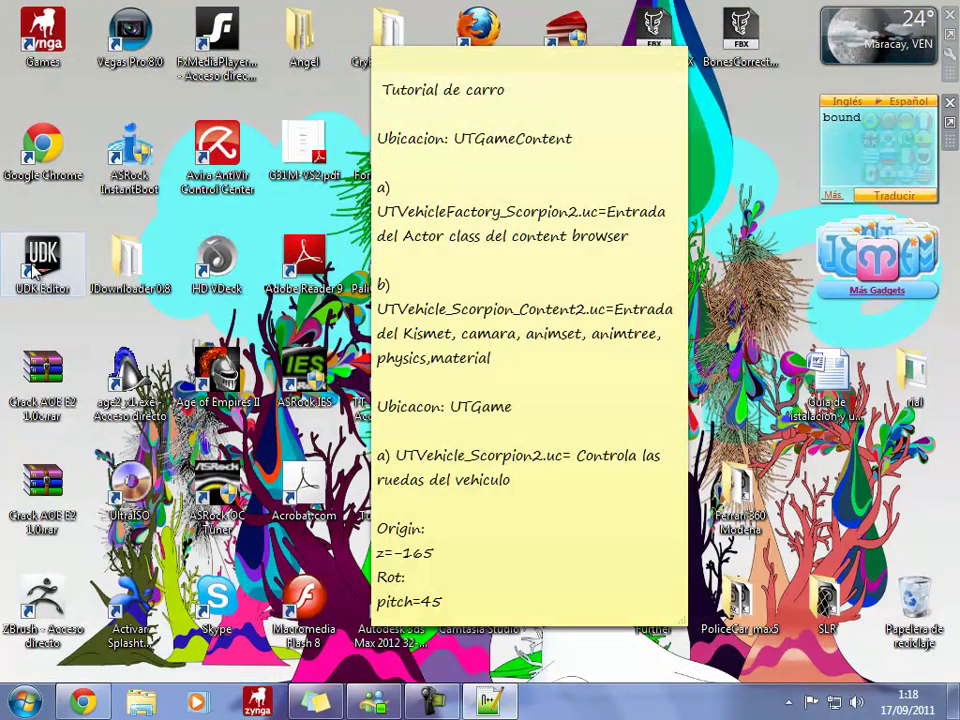
# Relaunch UDK Editor to rebuild outdated scripts, then relaunch again declining another rebuild.
pyautogui.click(313, 701)
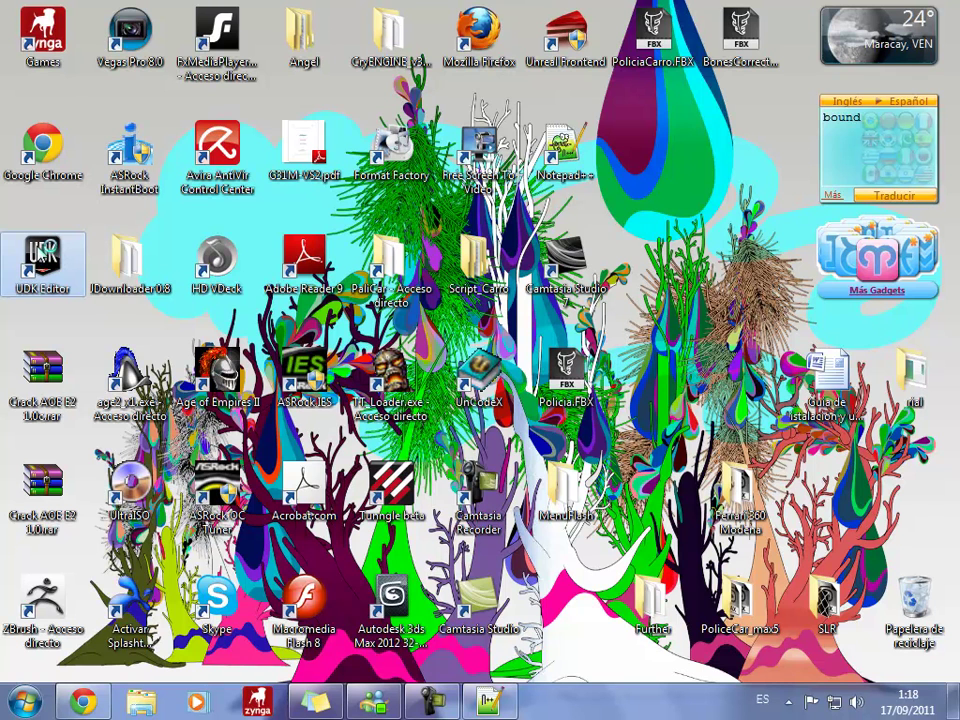
pyautogui.doubleClick(40, 255)
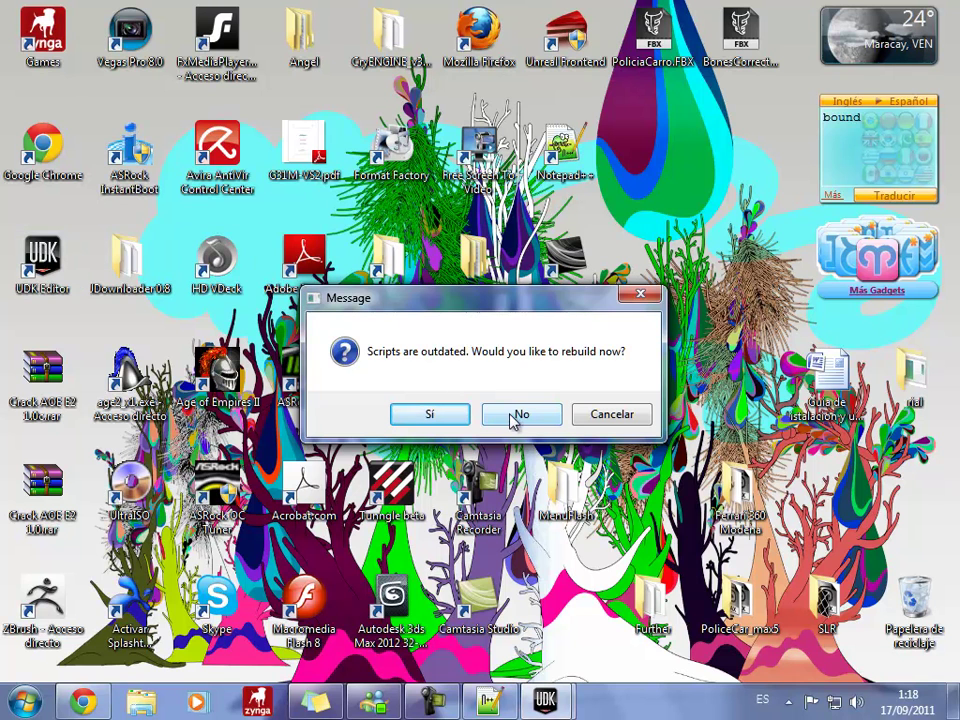
pyautogui.click(427, 420)
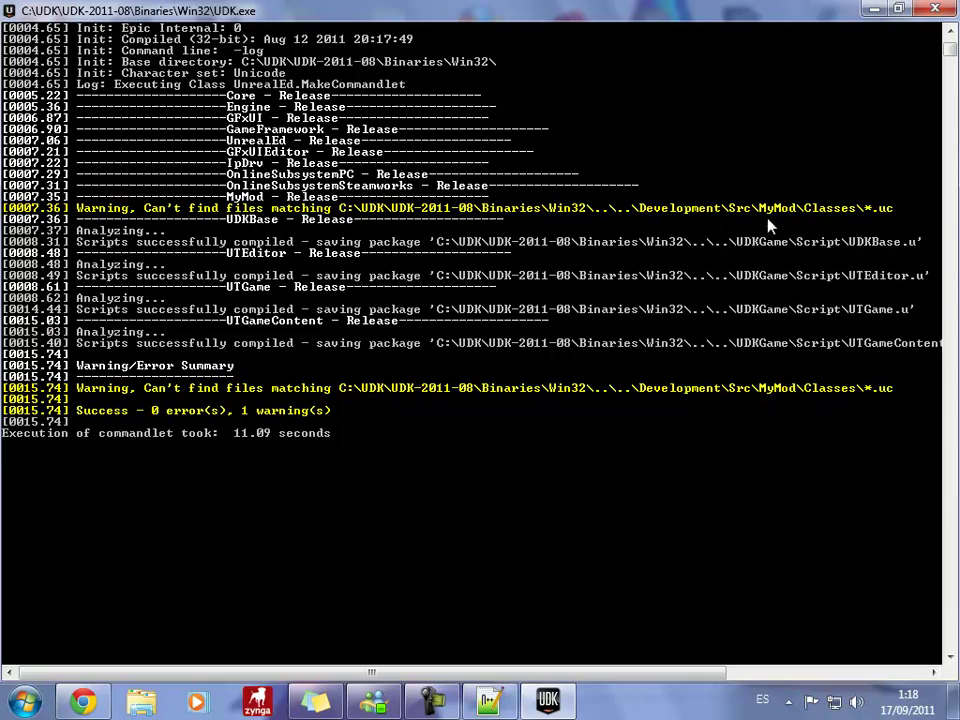
pyautogui.click(934, 9)
pyautogui.doubleClick(52, 276)
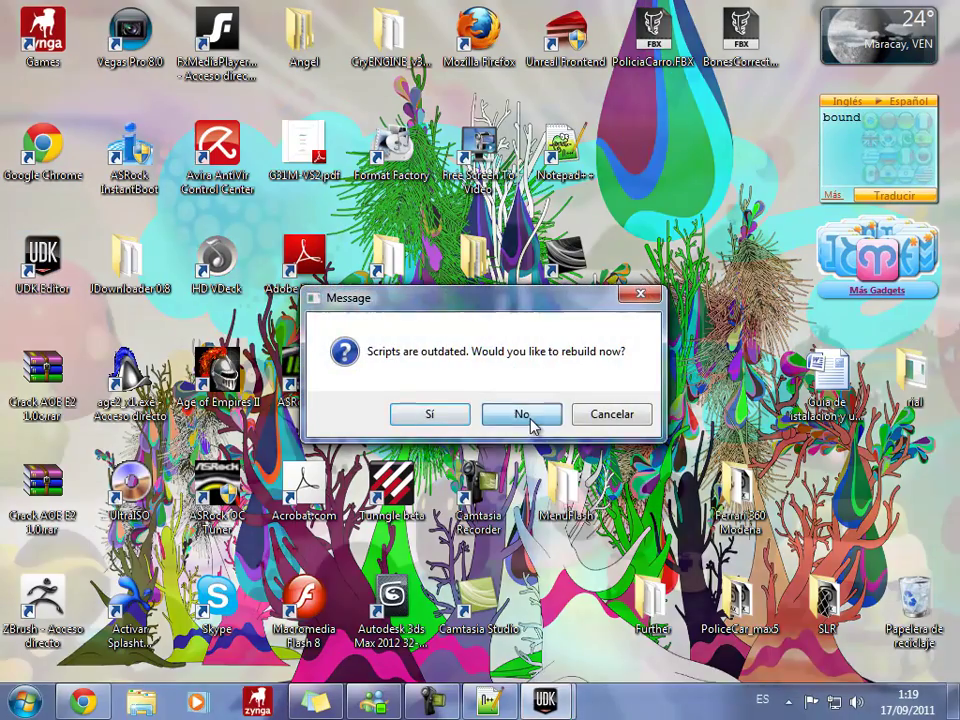
pyautogui.click(522, 414)
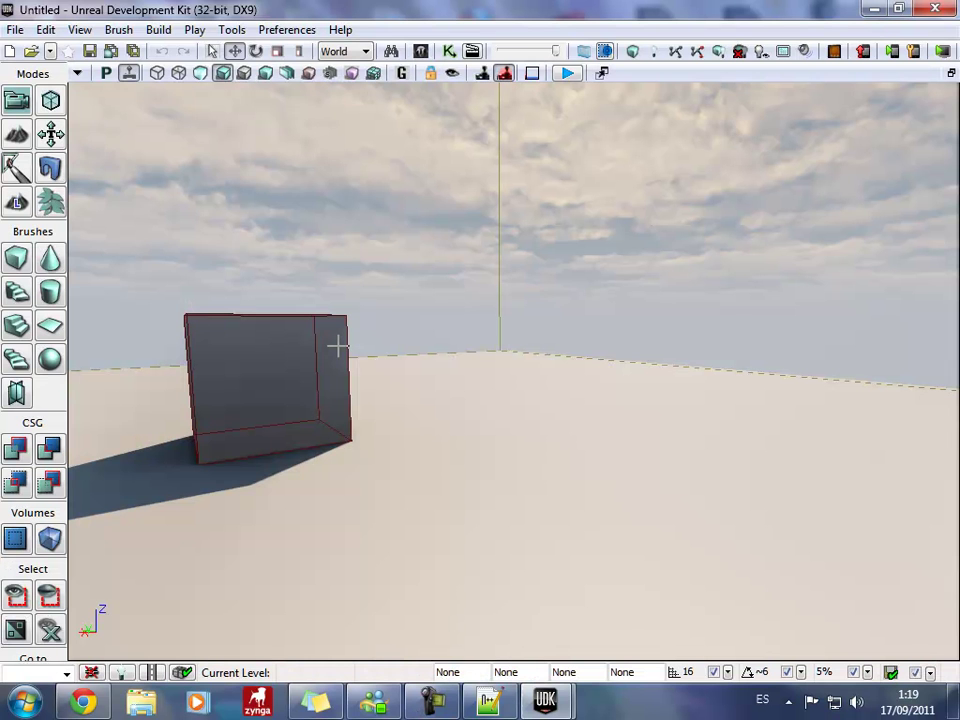
# Open the 0Nuevo_Mapa level from recent maps and dismiss the Map Check warnings.
pyautogui.click(50, 51)
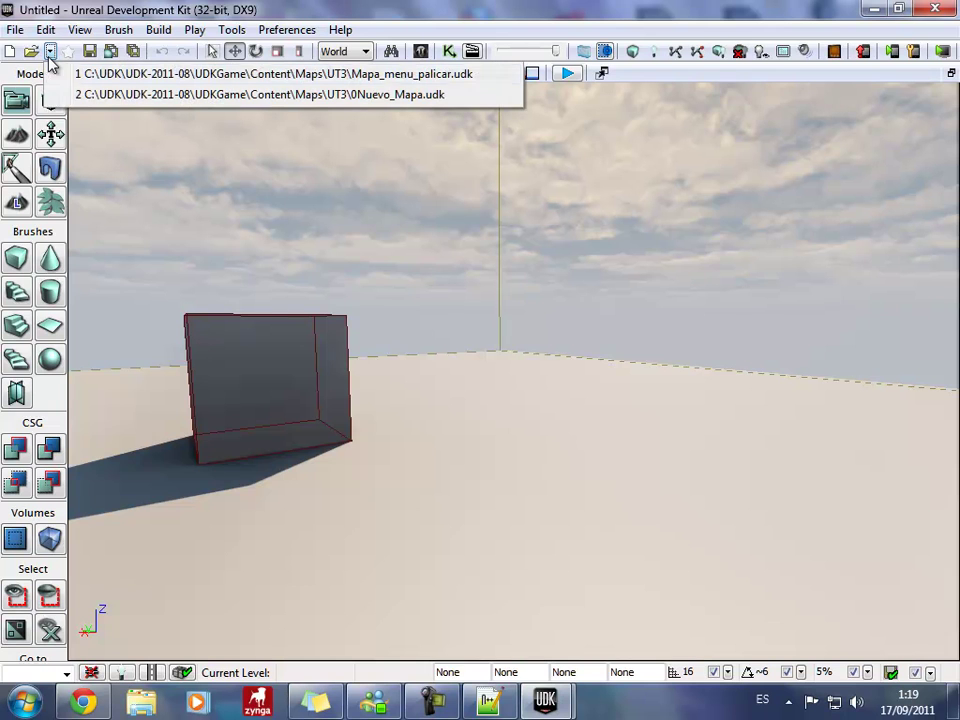
pyautogui.click(105, 94)
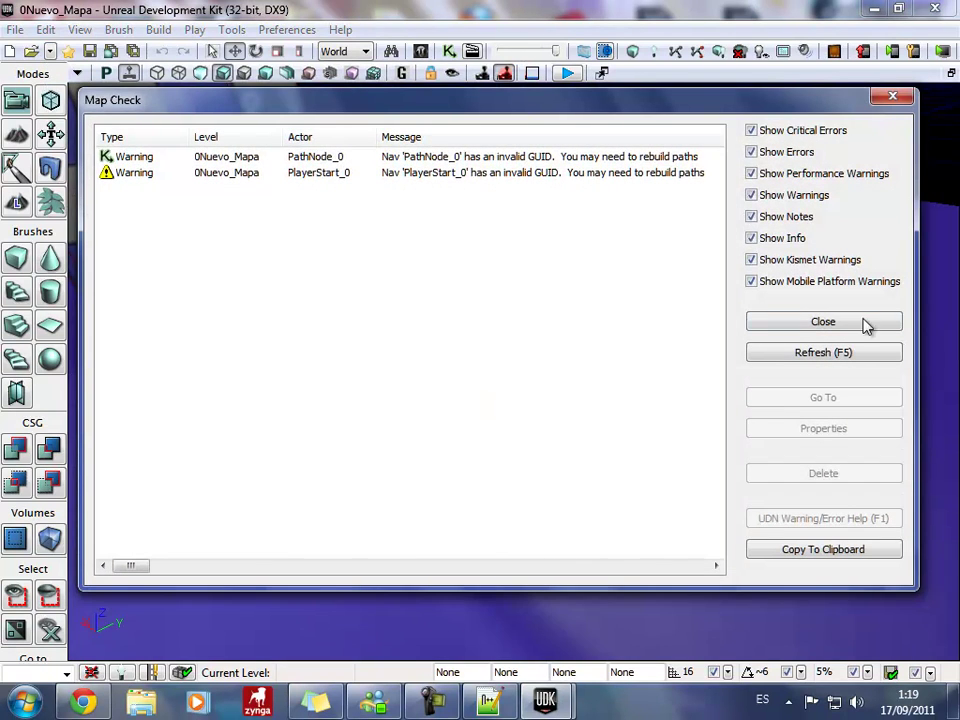
pyautogui.click(858, 323)
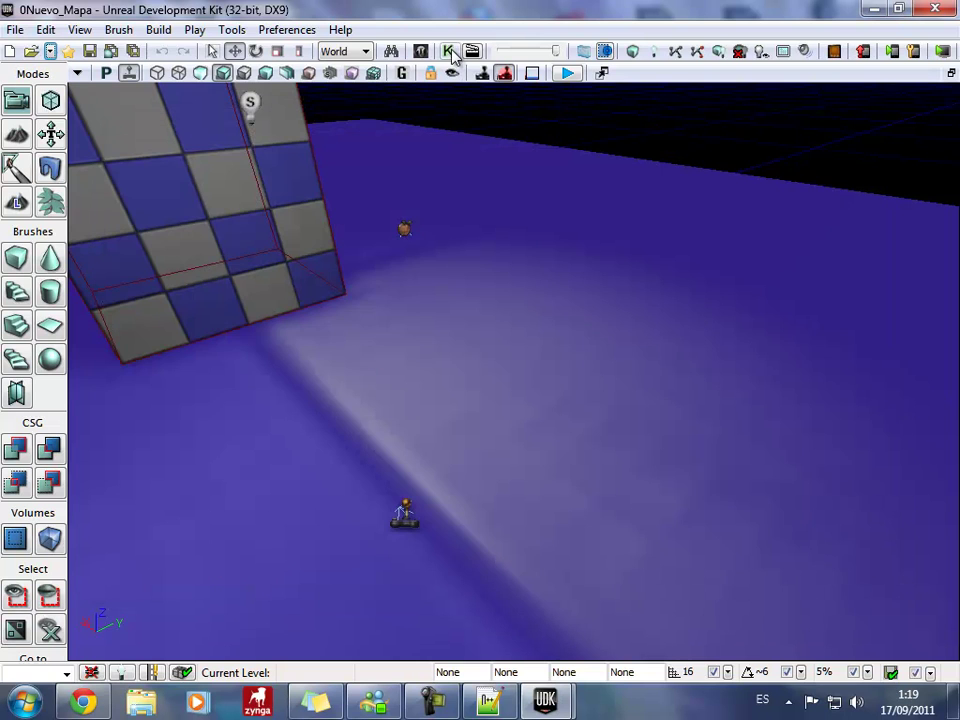
# In Kismet, set the Actor Factory's Vehicle Class to UTVehicle_PoliciaCarro_Content.
pyautogui.click(451, 52)
pyautogui.click(568, 257)
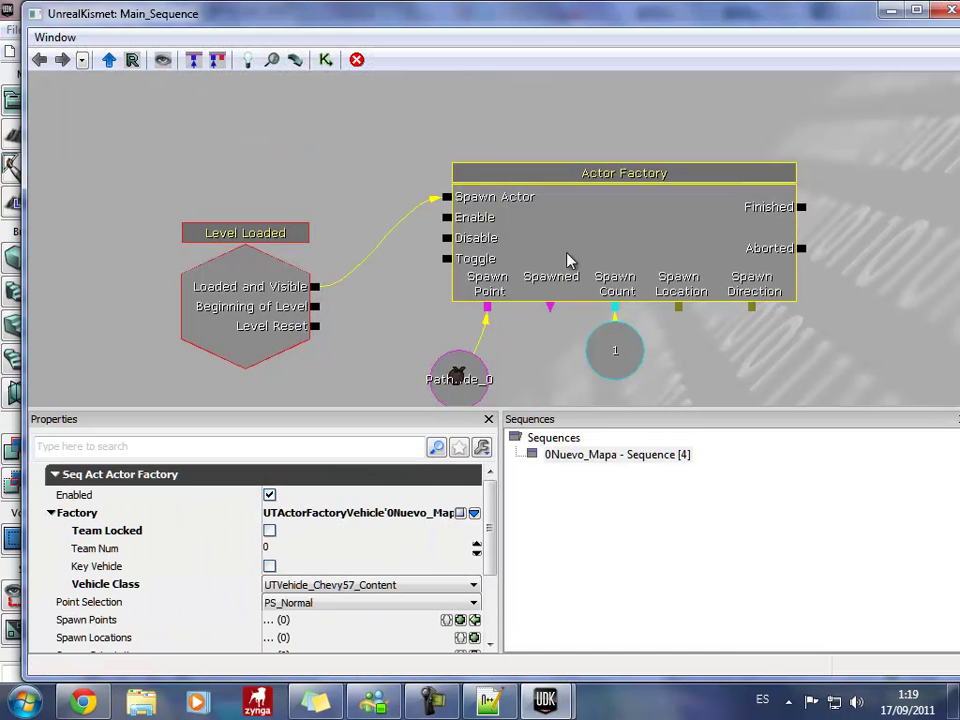
pyautogui.moveTo(561, 355); pyautogui.dragTo(549, 305)
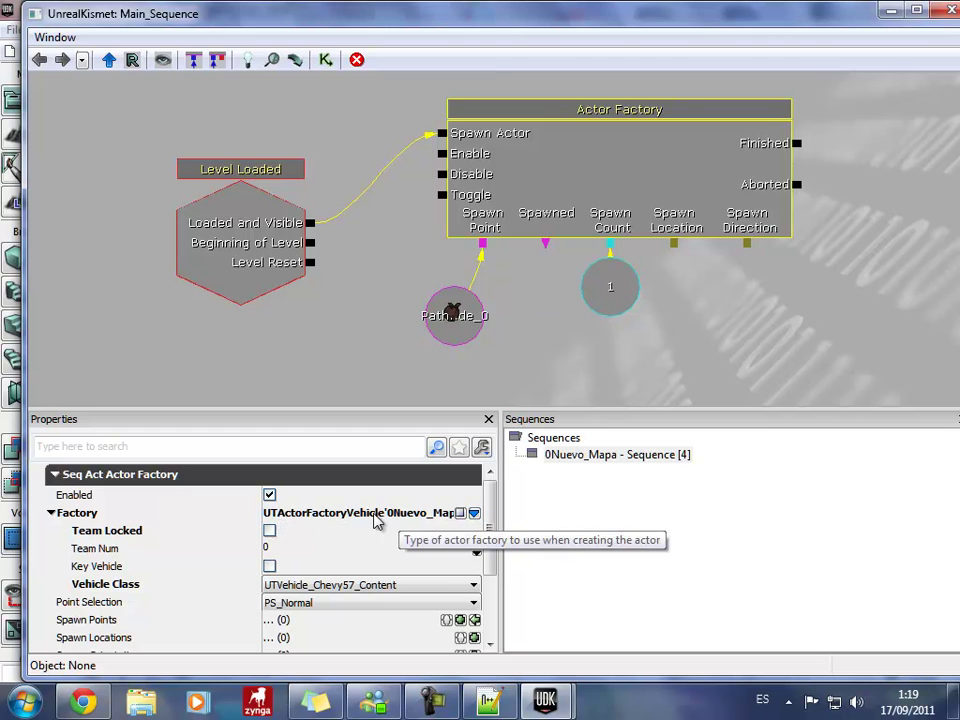
pyautogui.click(474, 513)
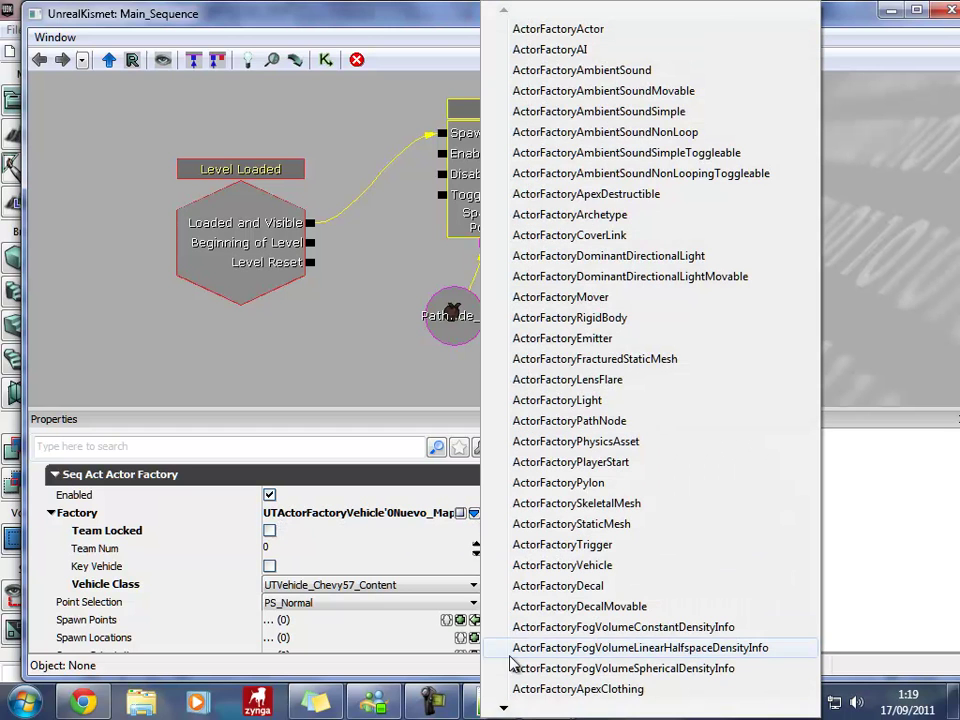
pyautogui.moveTo(504, 709)
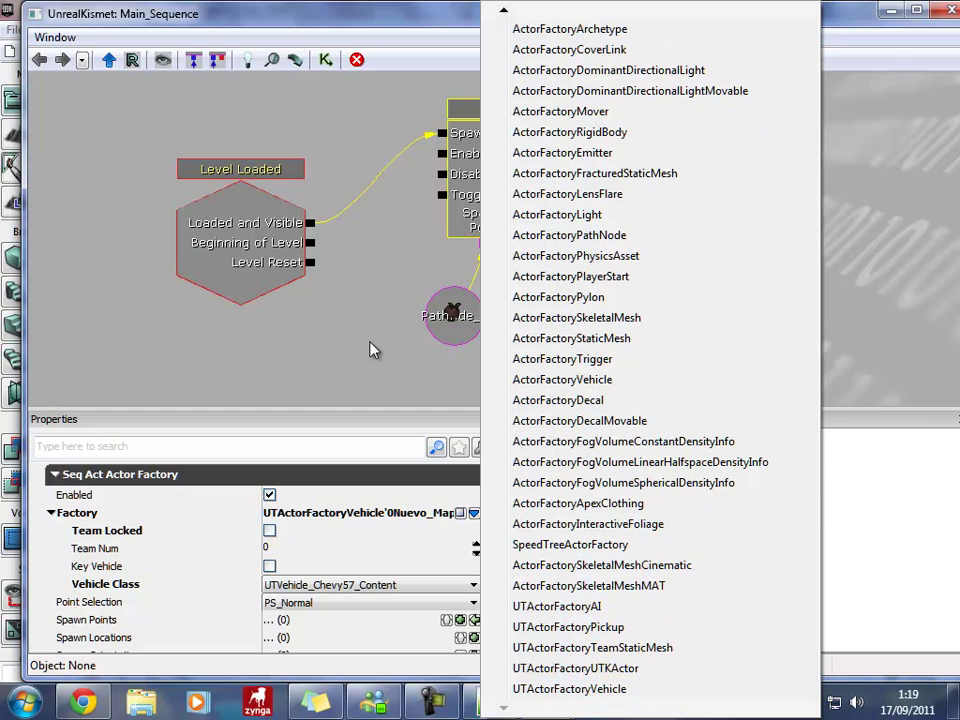
pyautogui.click(613, 270)
pyautogui.click(609, 193)
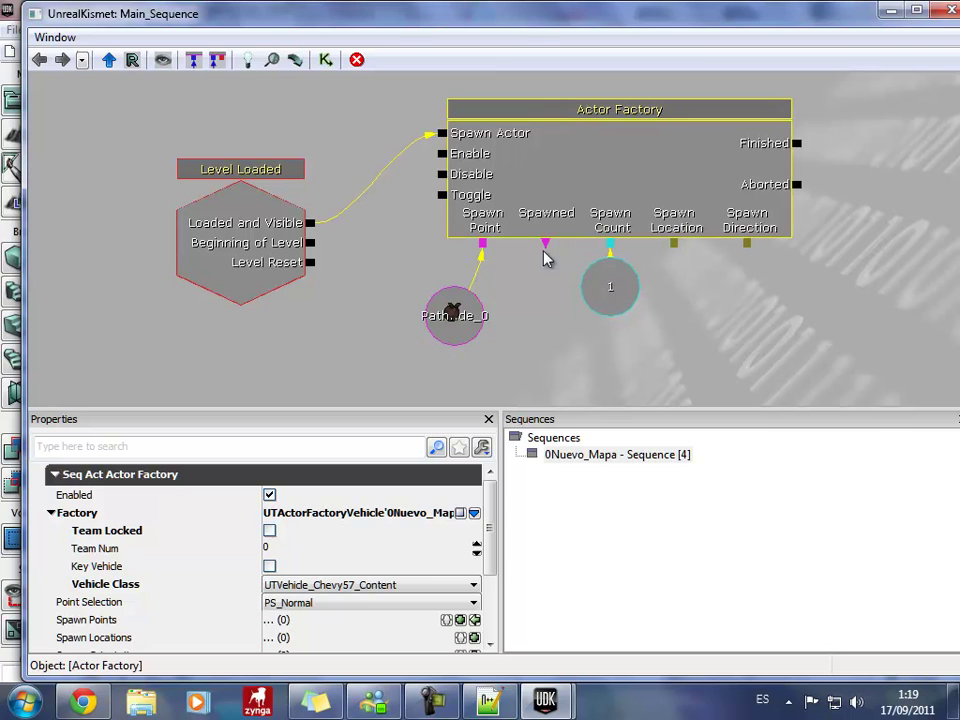
pyautogui.click(352, 588)
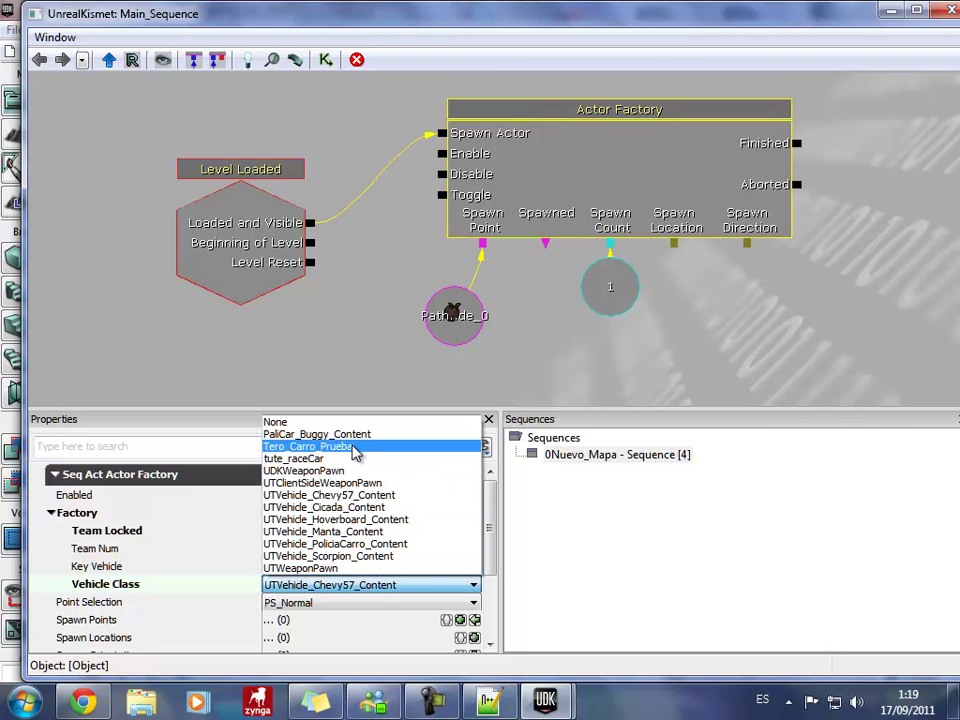
pyautogui.click(348, 550)
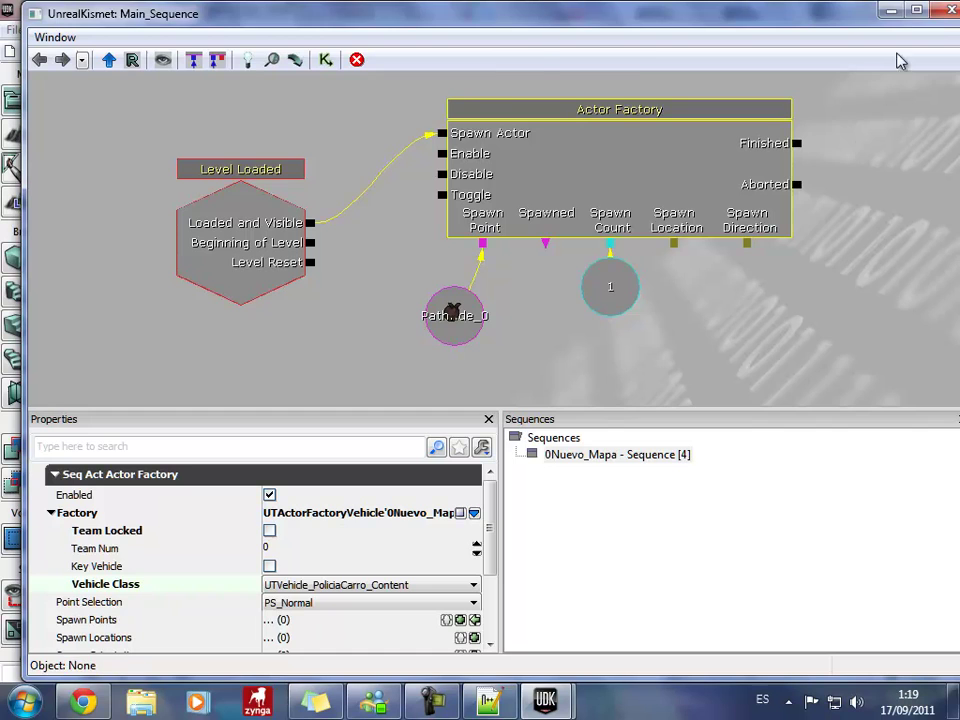
pyautogui.click(951, 11)
# Play from here, walk toward and away from the spawned police car, then exit preview.
pyautogui.rightClick(585, 472)
pyautogui.click(592, 446)
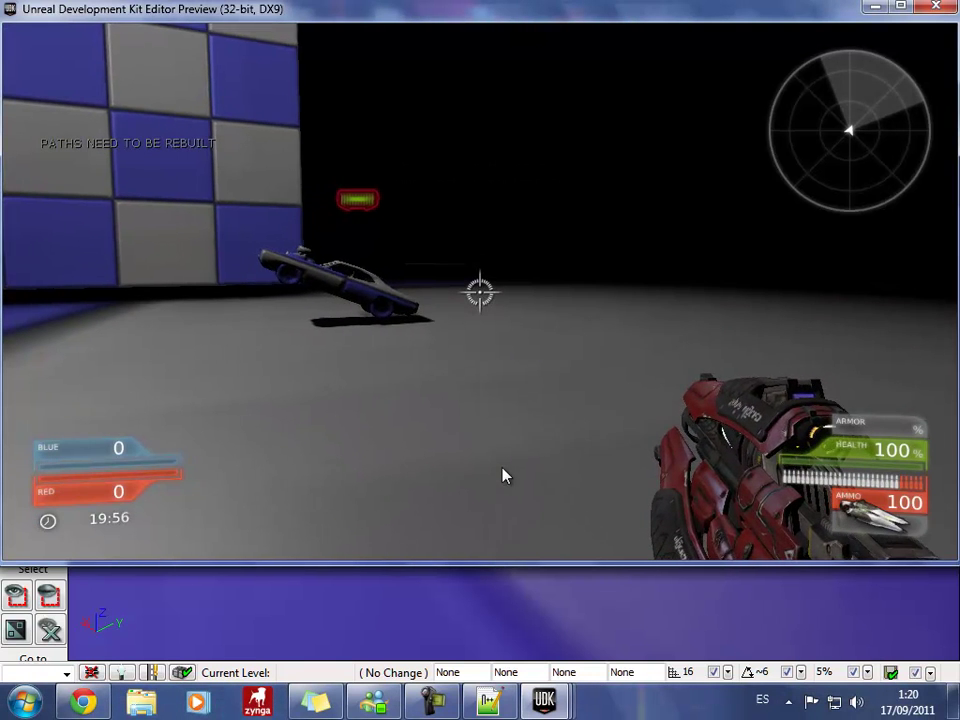
pyautogui.press('w')
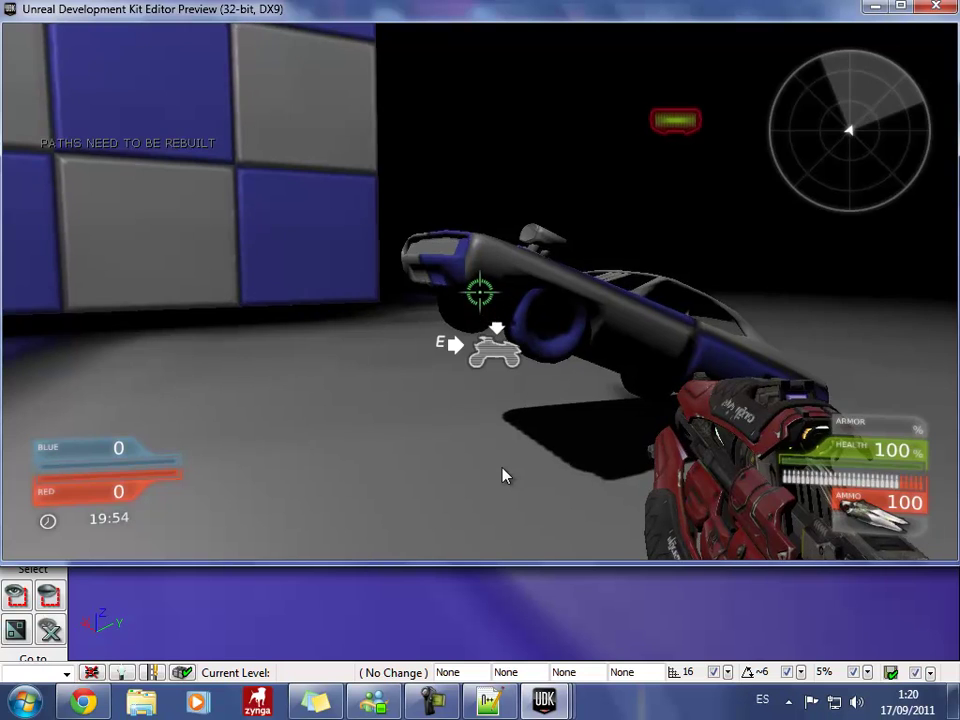
pyautogui.press('s')
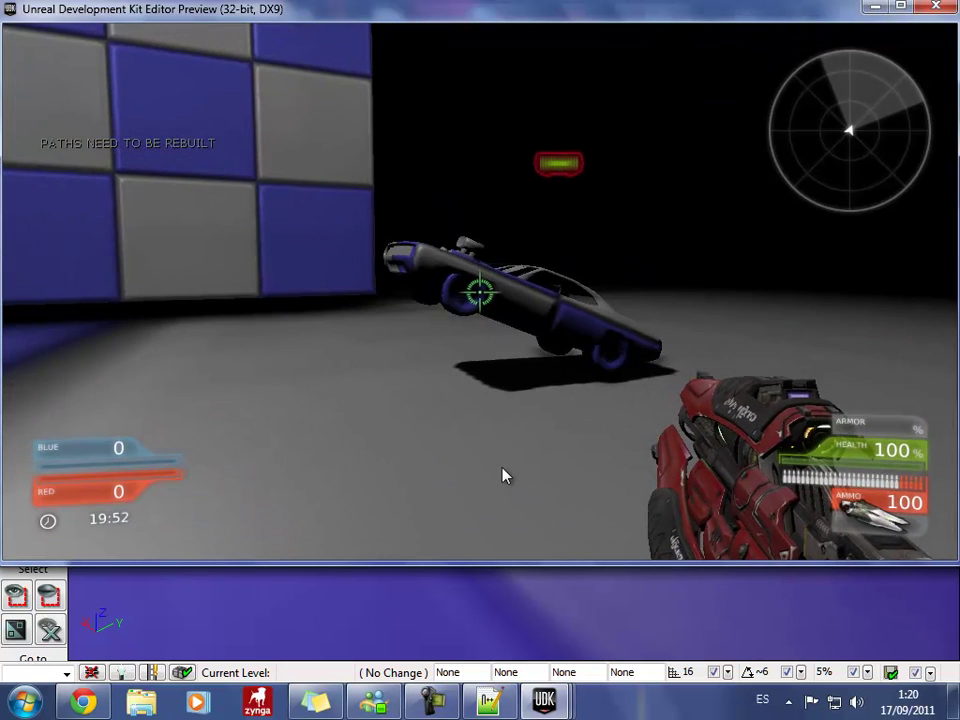
pyautogui.press('w')
pyautogui.press('s')
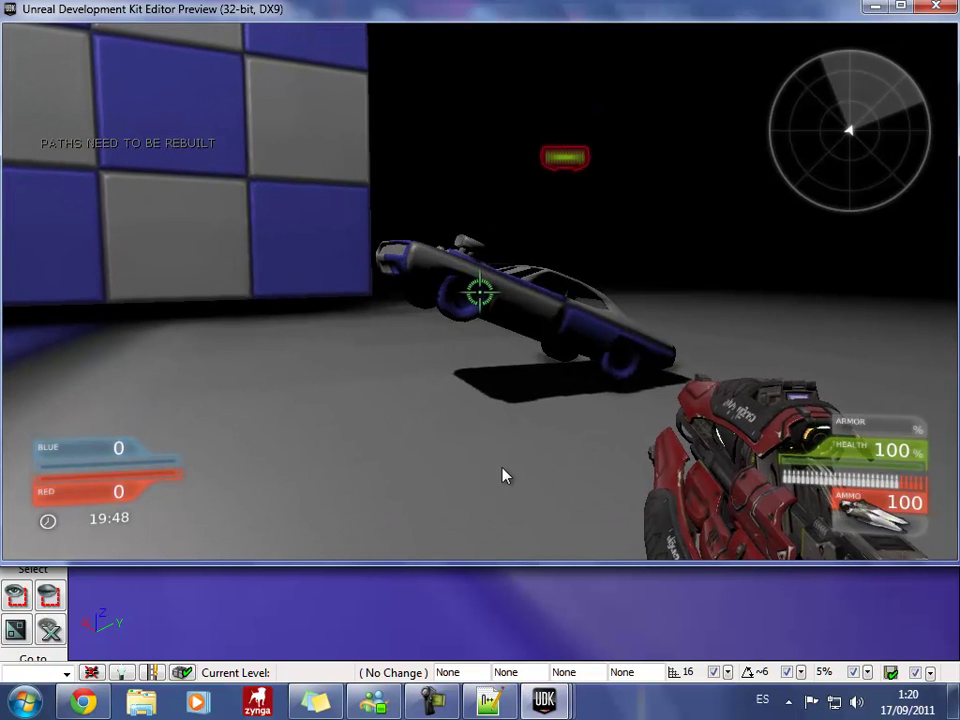
pyautogui.press('Escape')
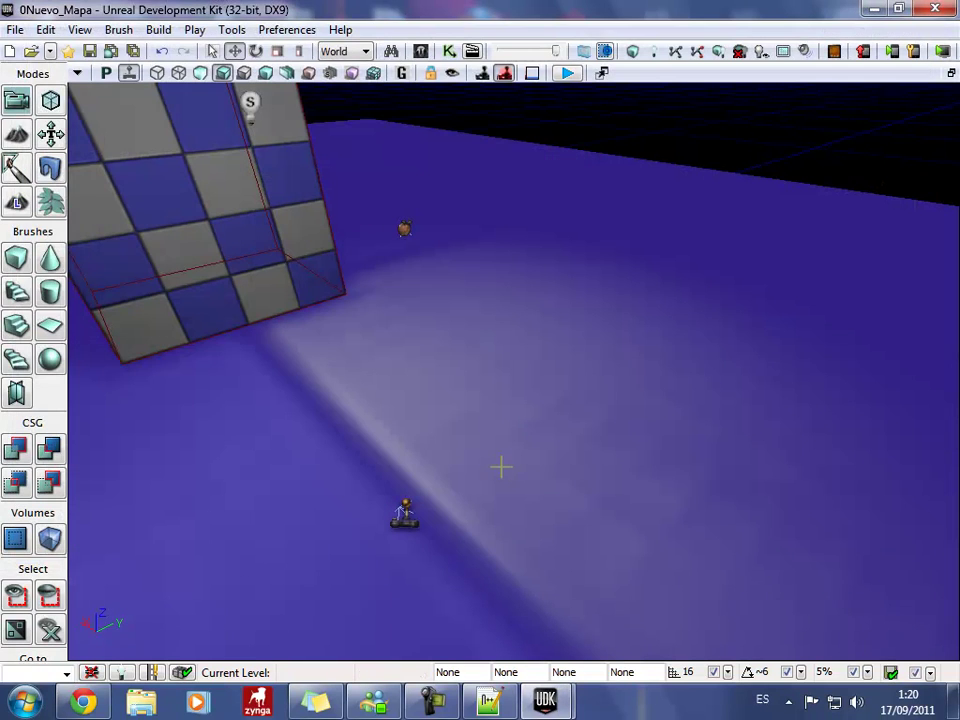
# Browse PaliCar > Carros > Policia and open PoliciaCarro in the AnimSet Editor, orbiting to a side view.
pyautogui.click(420, 50)
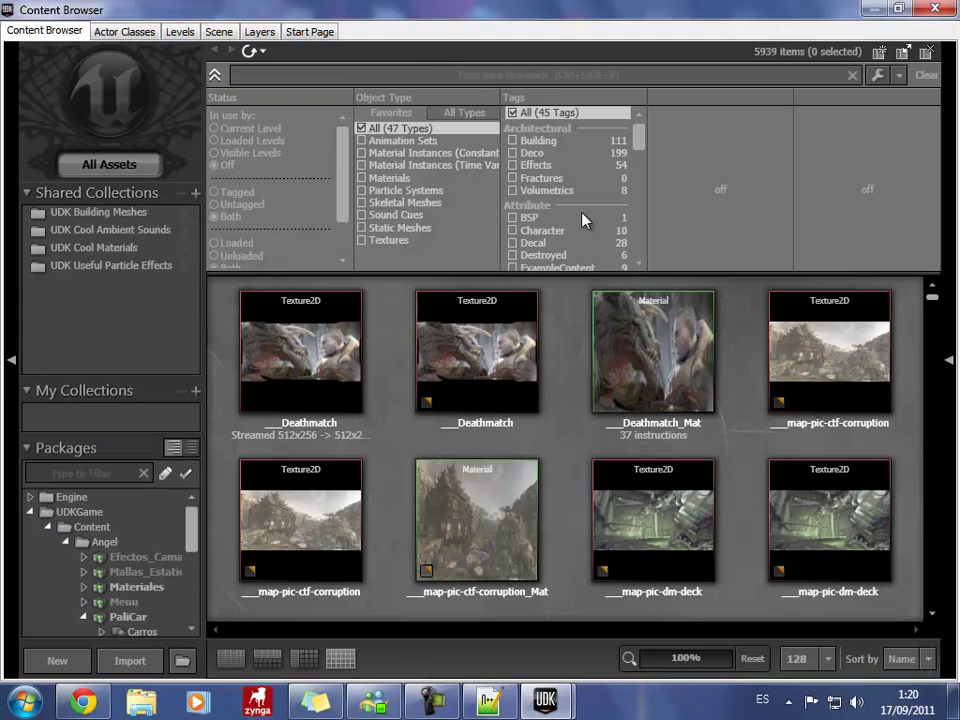
pyautogui.click(135, 618)
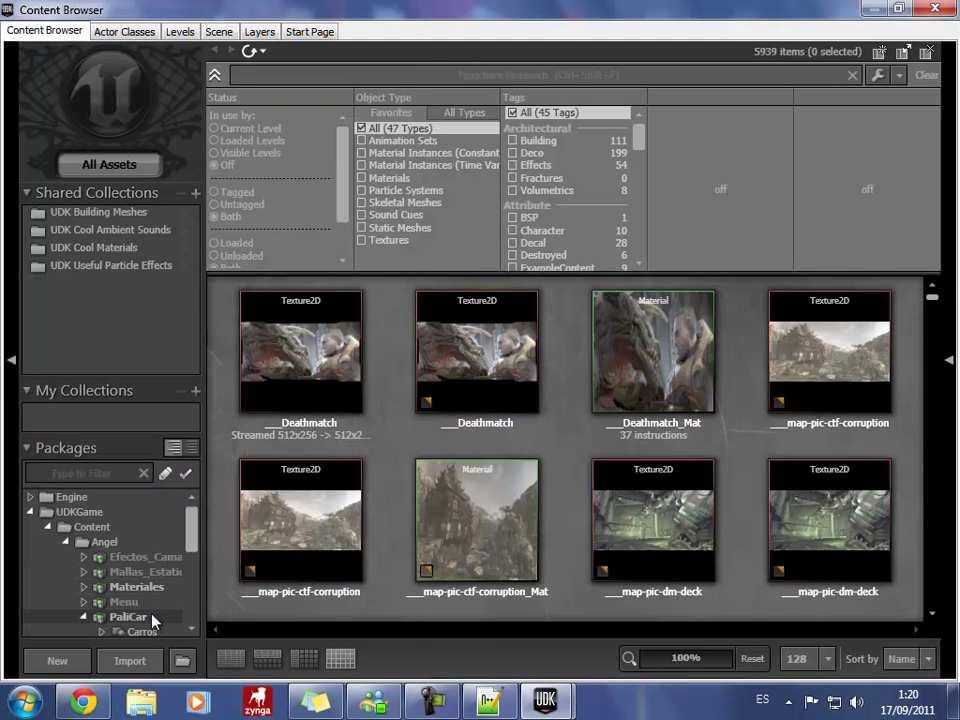
pyautogui.click(101, 632)
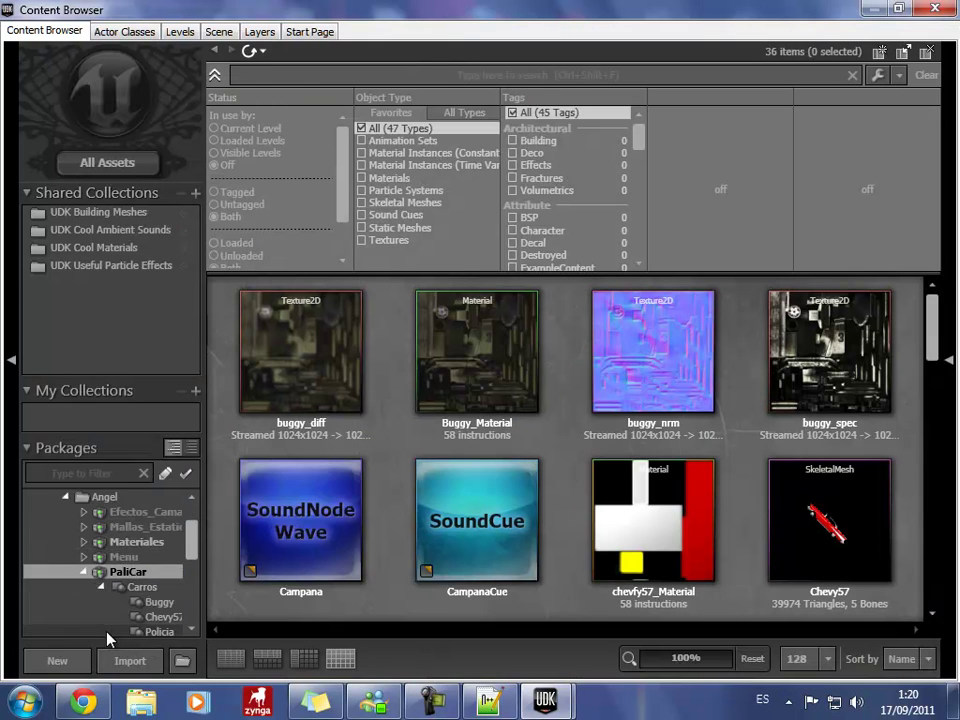
pyautogui.moveTo(161, 377); pyautogui.dragTo(161, 317)
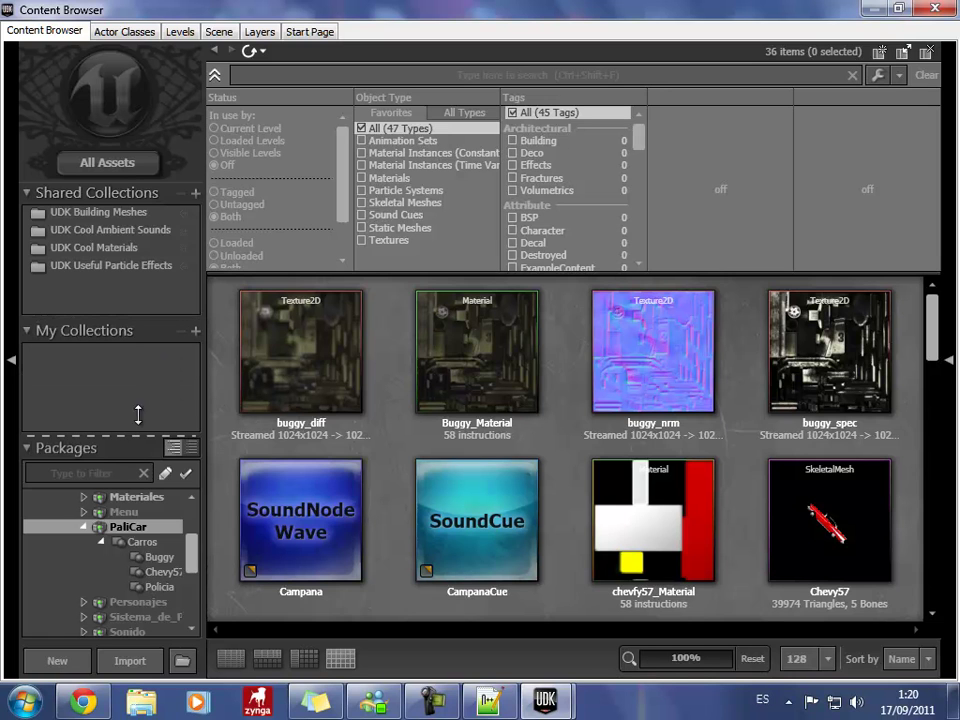
pyautogui.moveTo(138, 415); pyautogui.dragTo(139, 398)
pyautogui.click(158, 549)
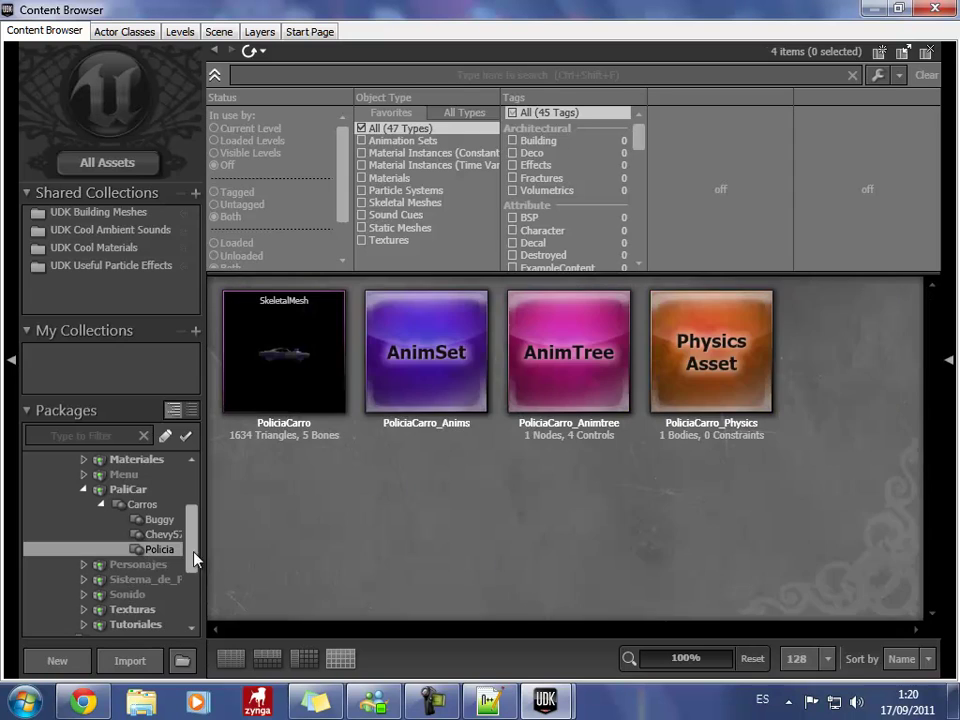
pyautogui.doubleClick(280, 378)
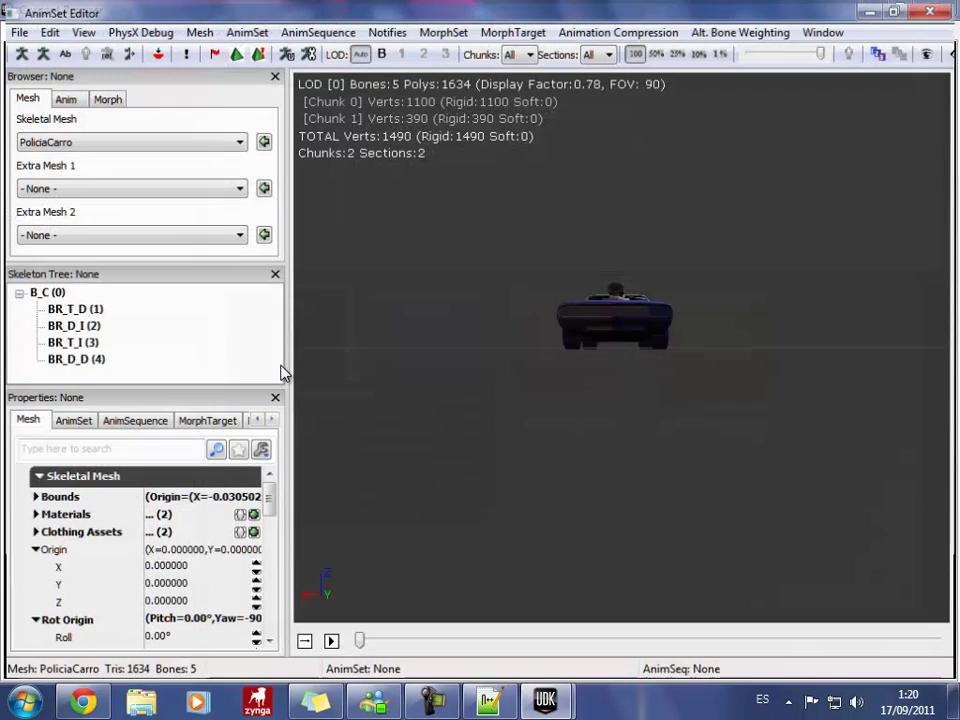
pyautogui.moveTo(463, 326); pyautogui.dragTo(285, 386)
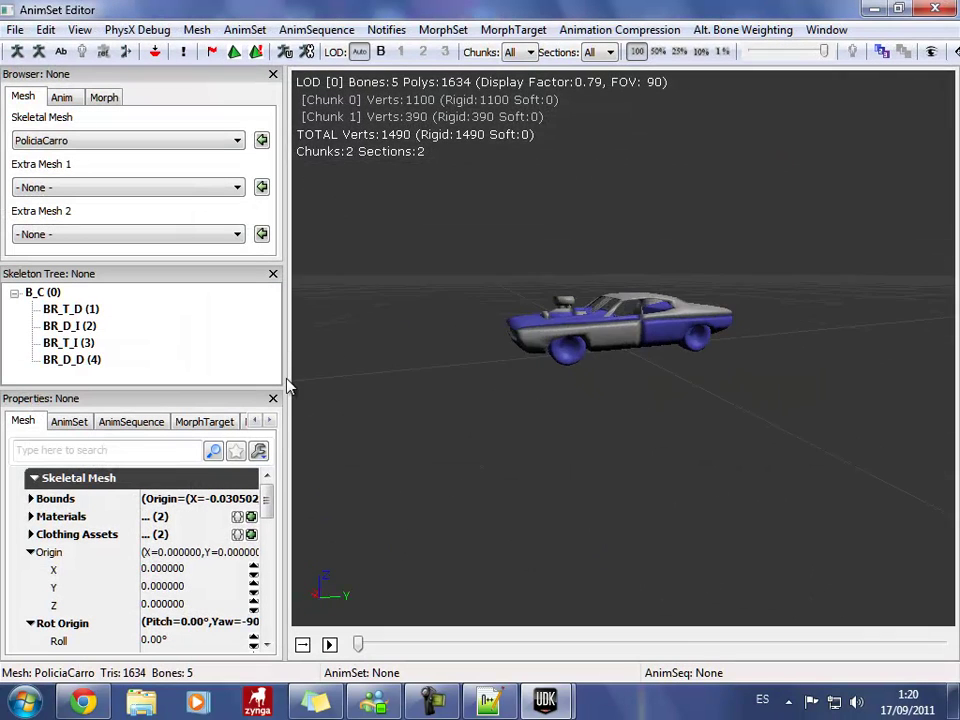
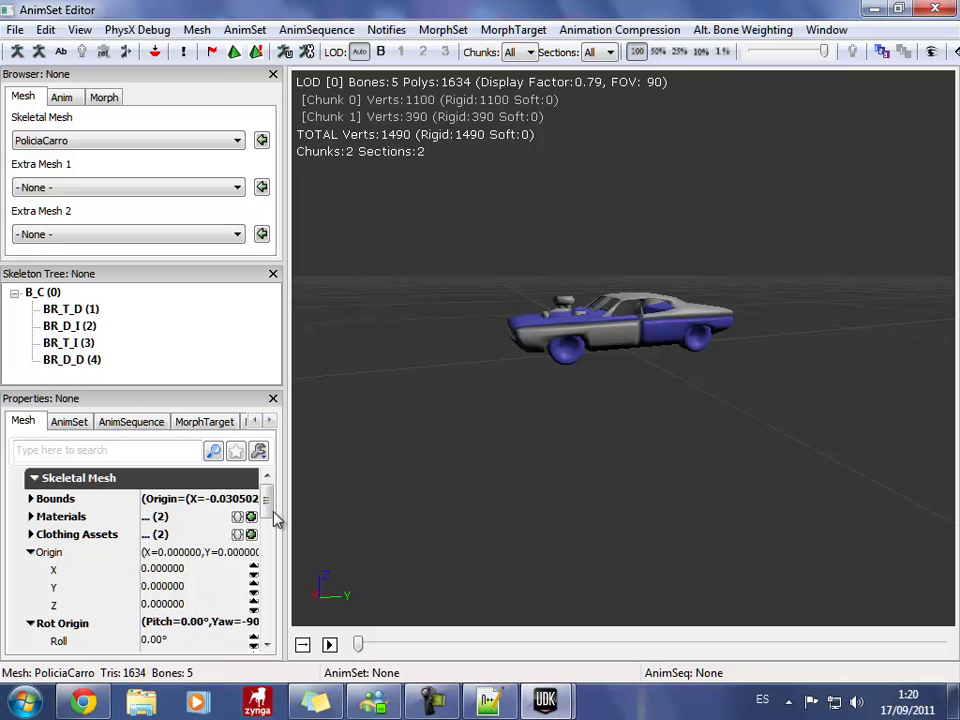
# Change PoliciaCarro's Rot Origin Yaw from -90 to 0 in the AnimSet Editor.
pyautogui.moveTo(266, 505); pyautogui.dragTo(266, 530)
pyautogui.click(185, 612)
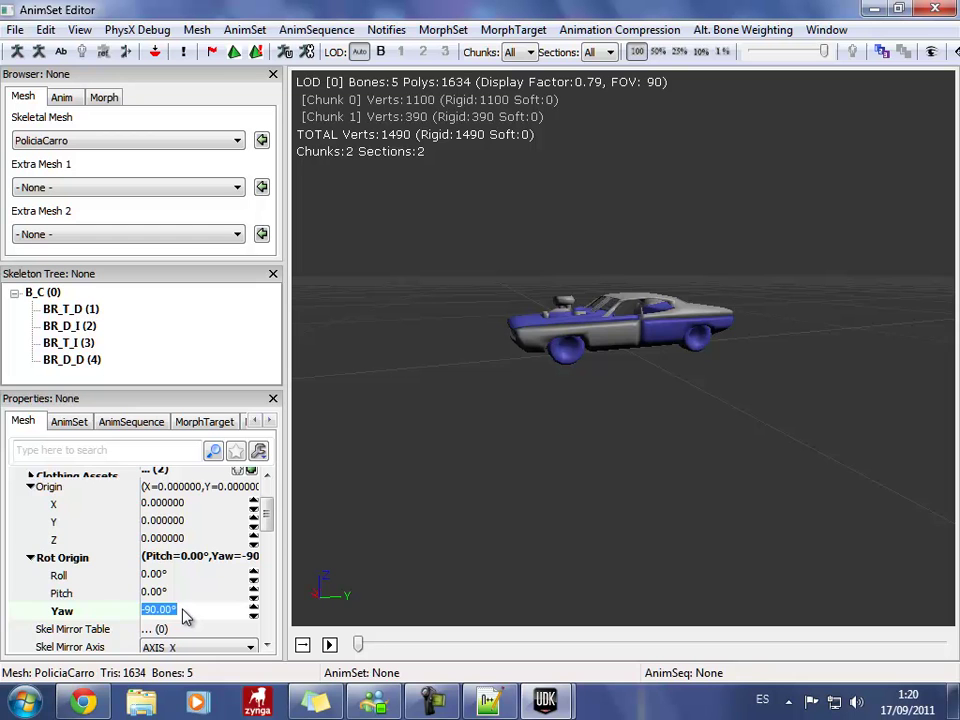
pyautogui.write('0')
pyautogui.press('Return')
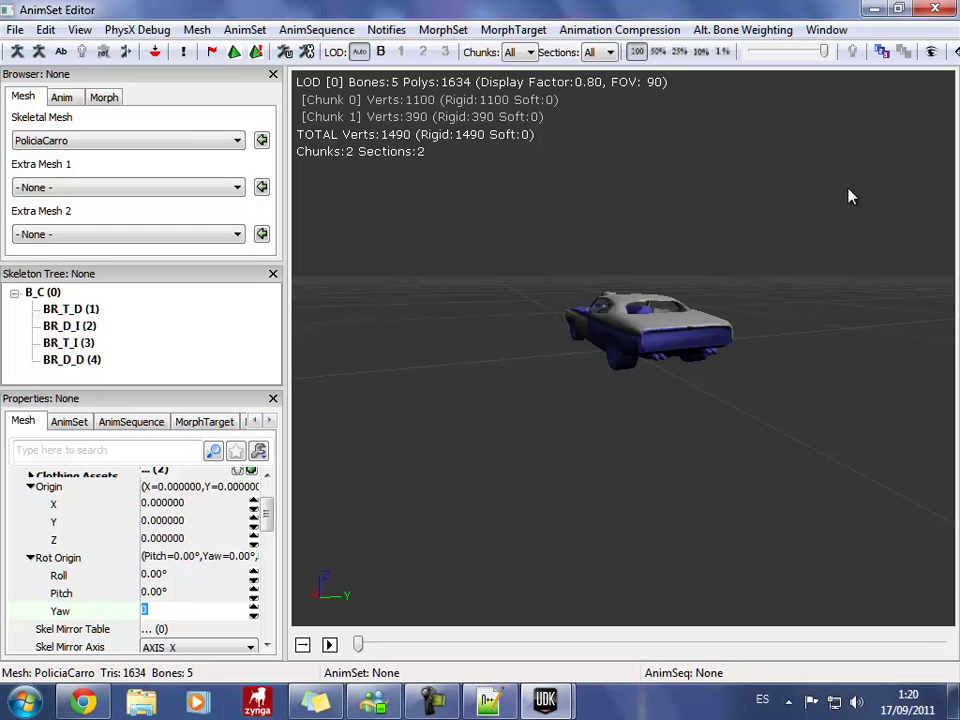
# Close the AnimSet Editor and Content Browser, play the level from here, then exit the test.
pyautogui.click(937, 9)
pyautogui.click(937, 9)
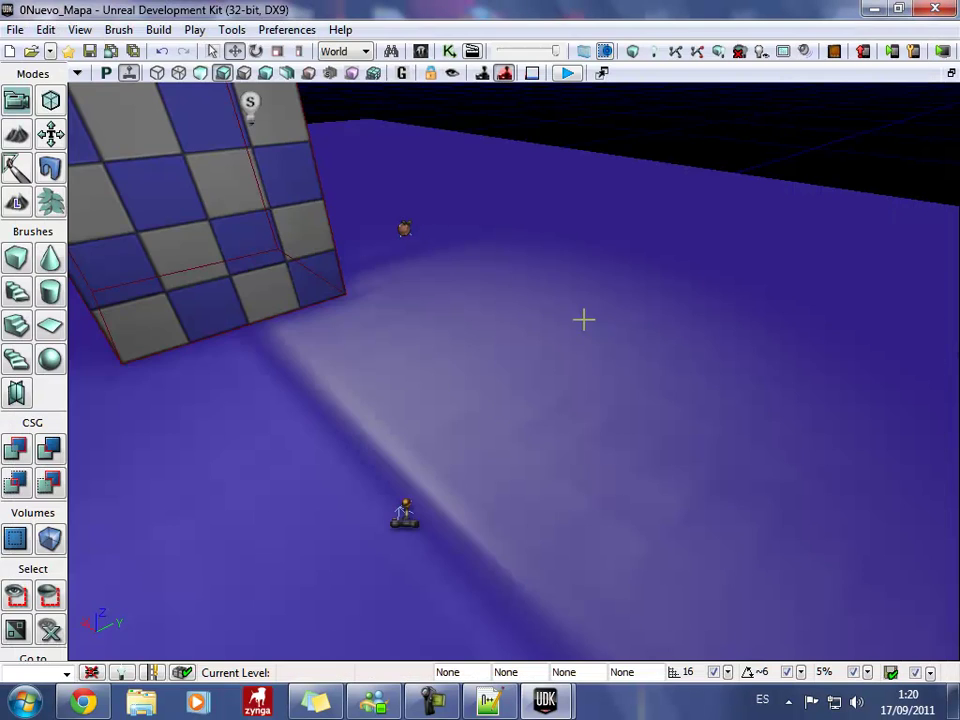
pyautogui.rightClick(539, 494)
pyautogui.click(617, 439)
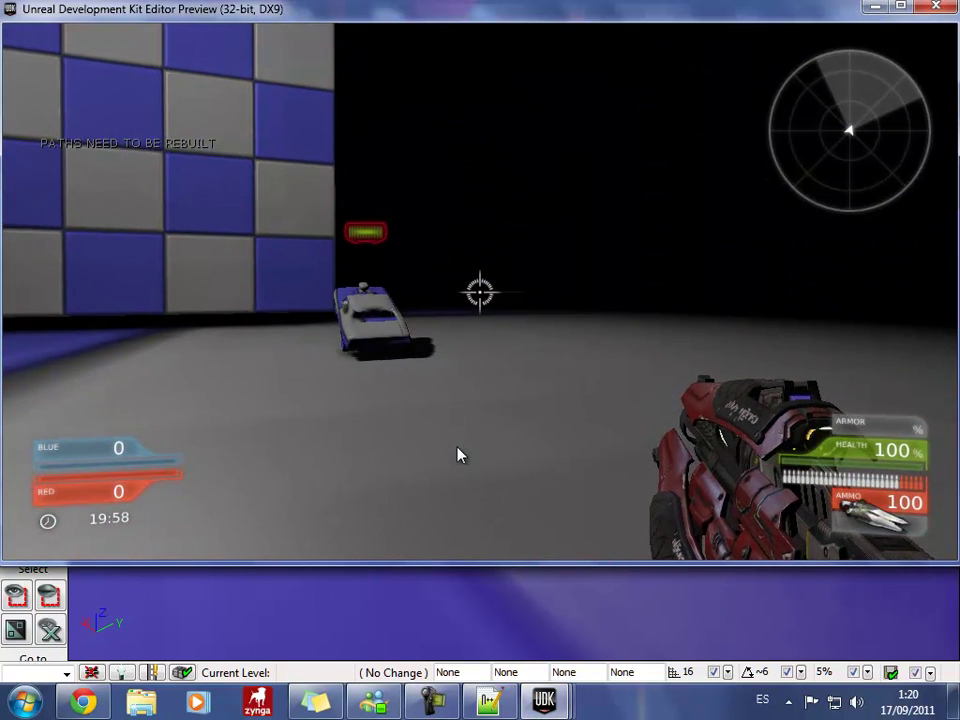
pyautogui.press('Escape')
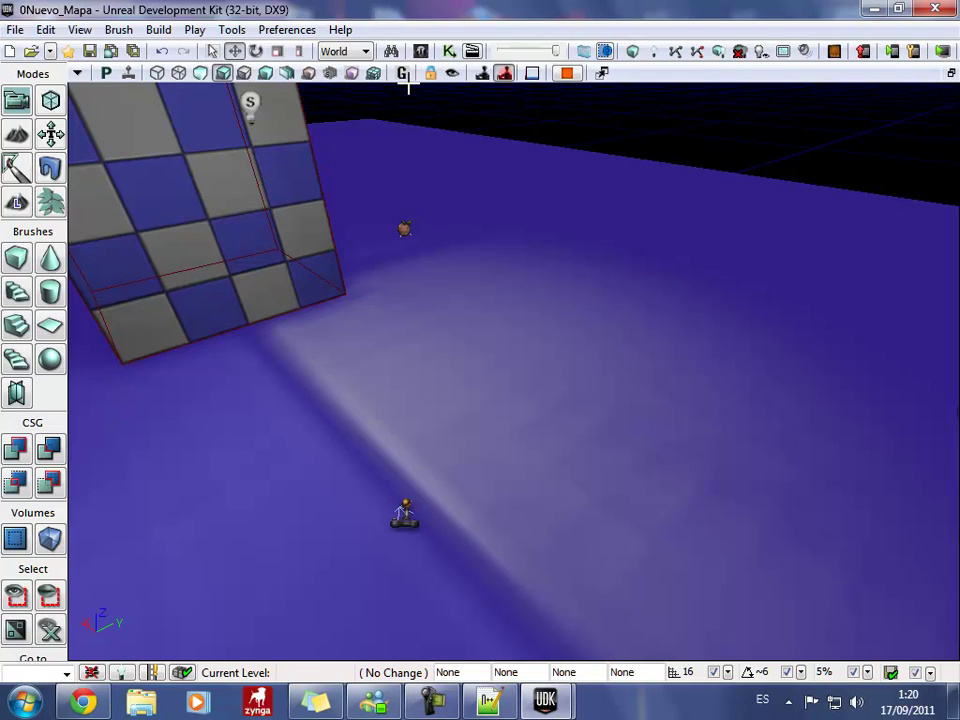
# Open PoliciaCarro in the AnimSet Editor, set Rot Origin Pitch to 45, and inspect the tilted preview.
pyautogui.click(420, 51)
pyautogui.doubleClick(312, 348)
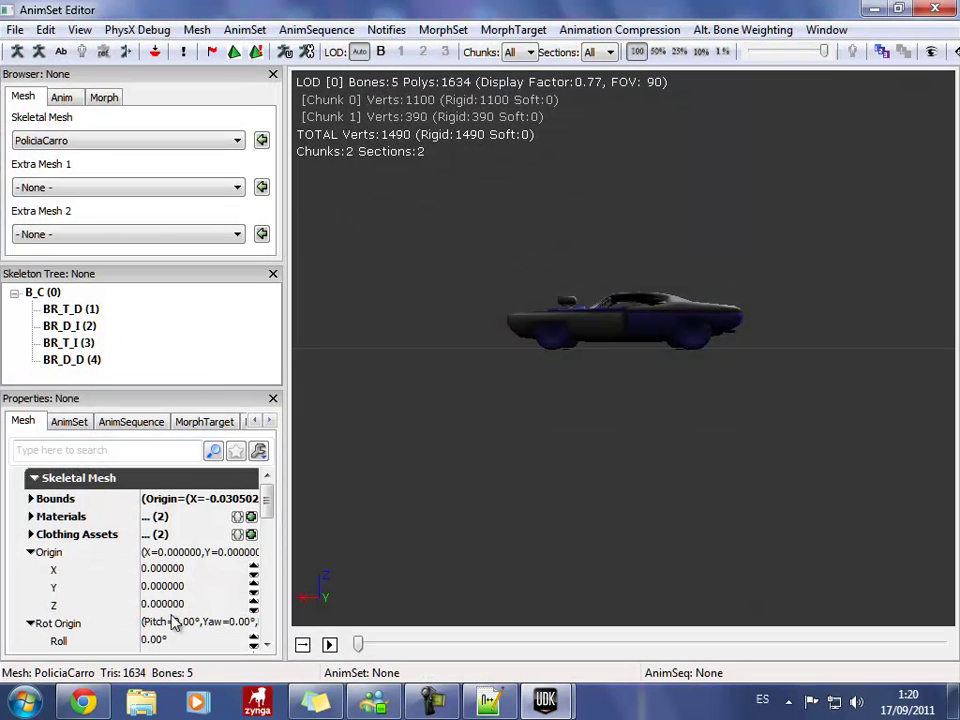
pyautogui.moveTo(266, 497); pyautogui.dragTo(268, 522)
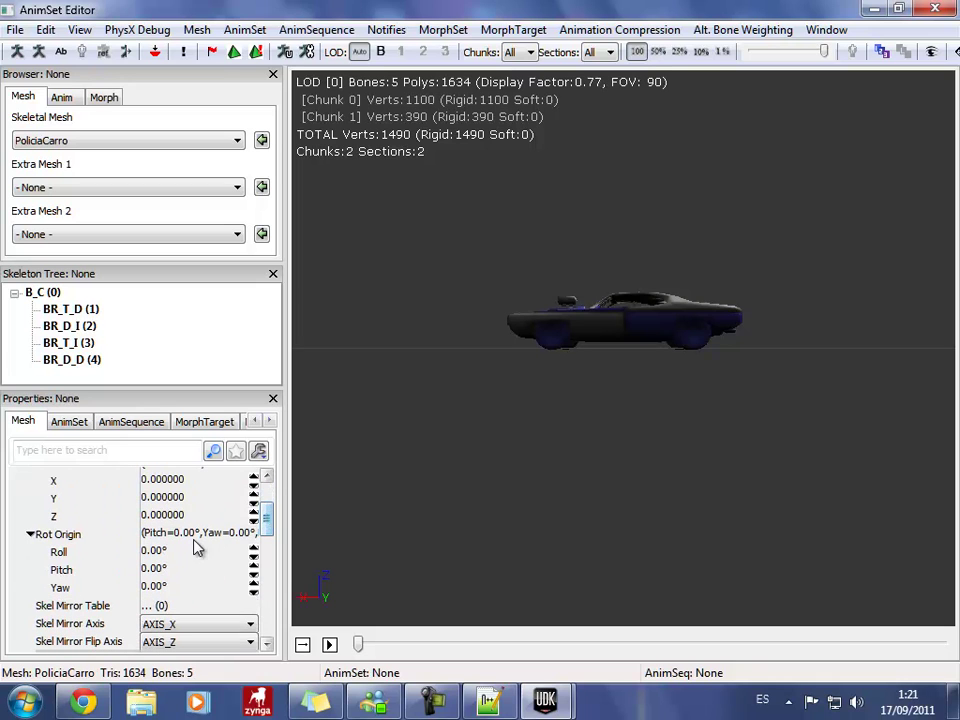
pyautogui.click(162, 570)
pyautogui.write('45')
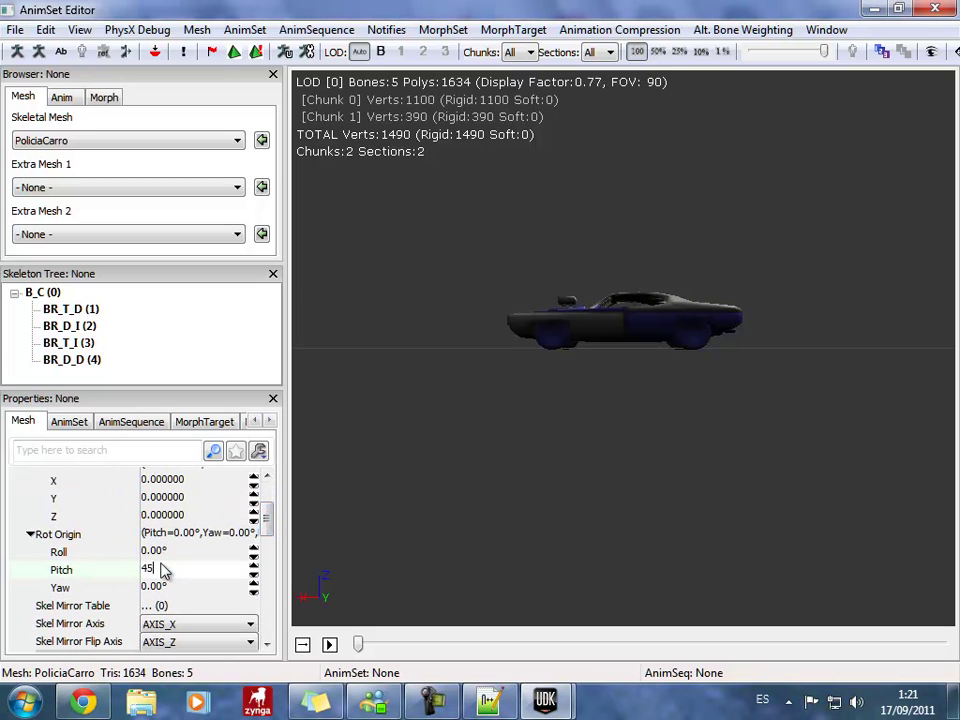
pyautogui.press('Return')
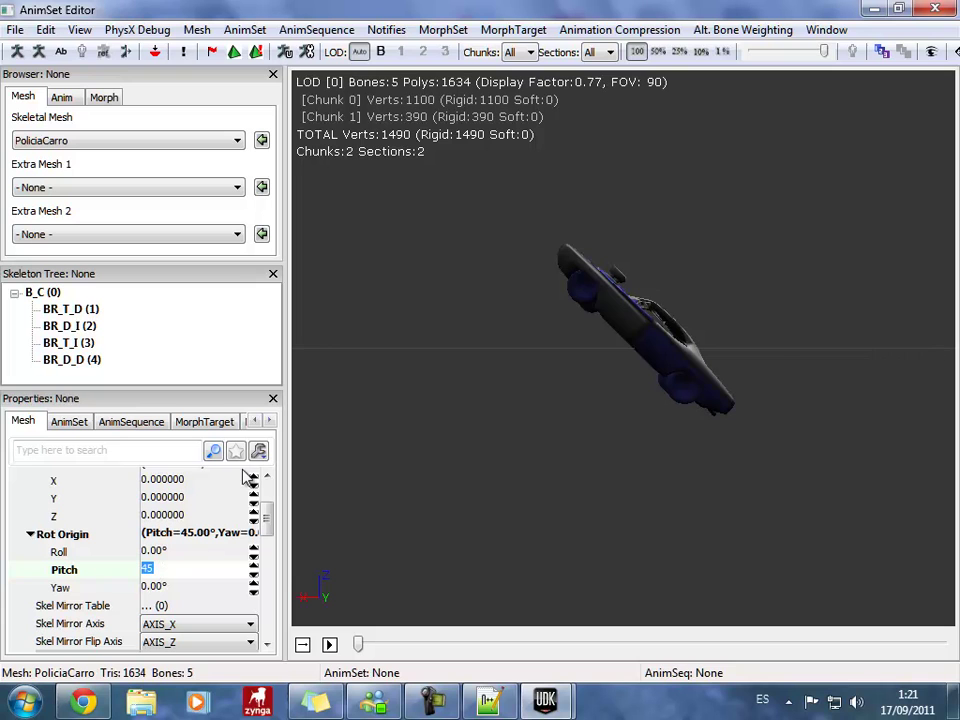
pyautogui.moveTo(450, 350); pyautogui.dragTo(549, 469)
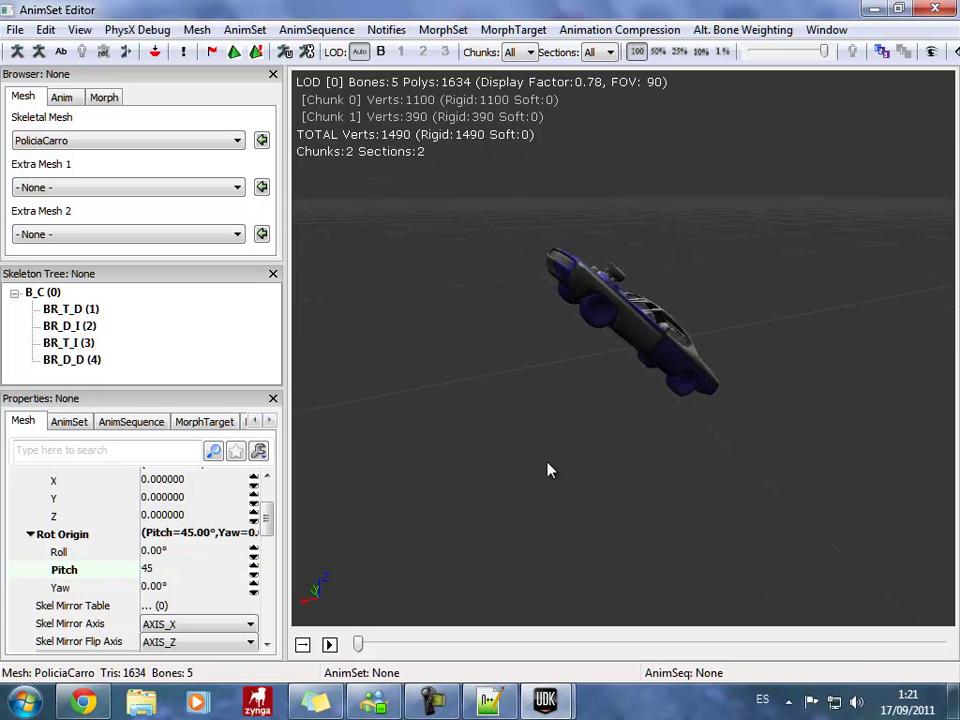
# Close the editor windows and play the level from the clicked floor spot.
pyautogui.click(935, 8)
pyautogui.click(943, 10)
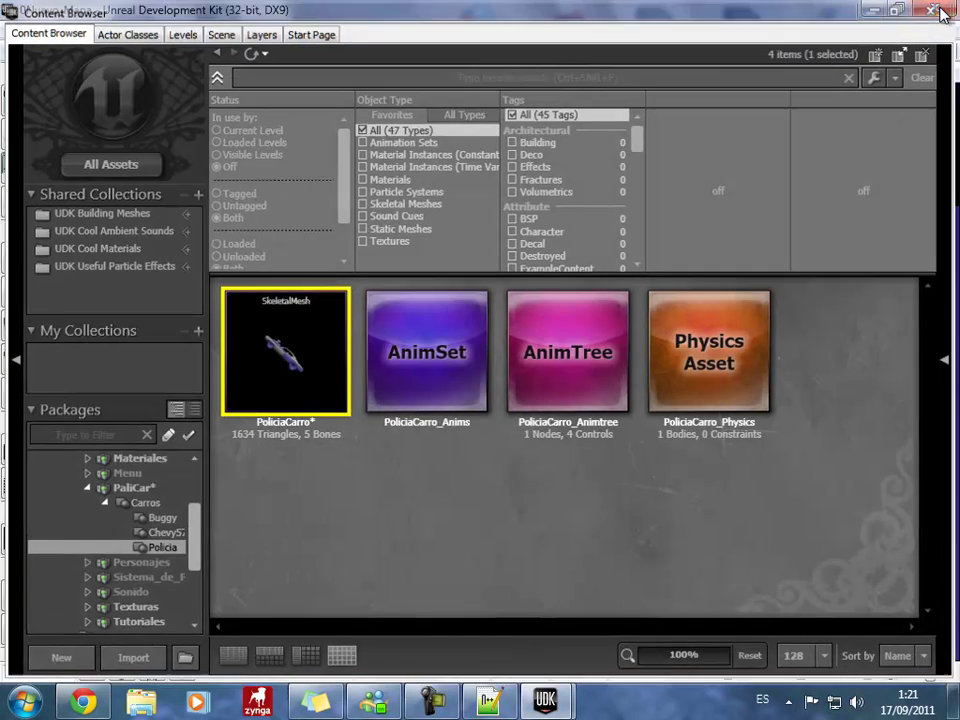
pyautogui.rightClick(505, 470)
pyautogui.click(534, 452)
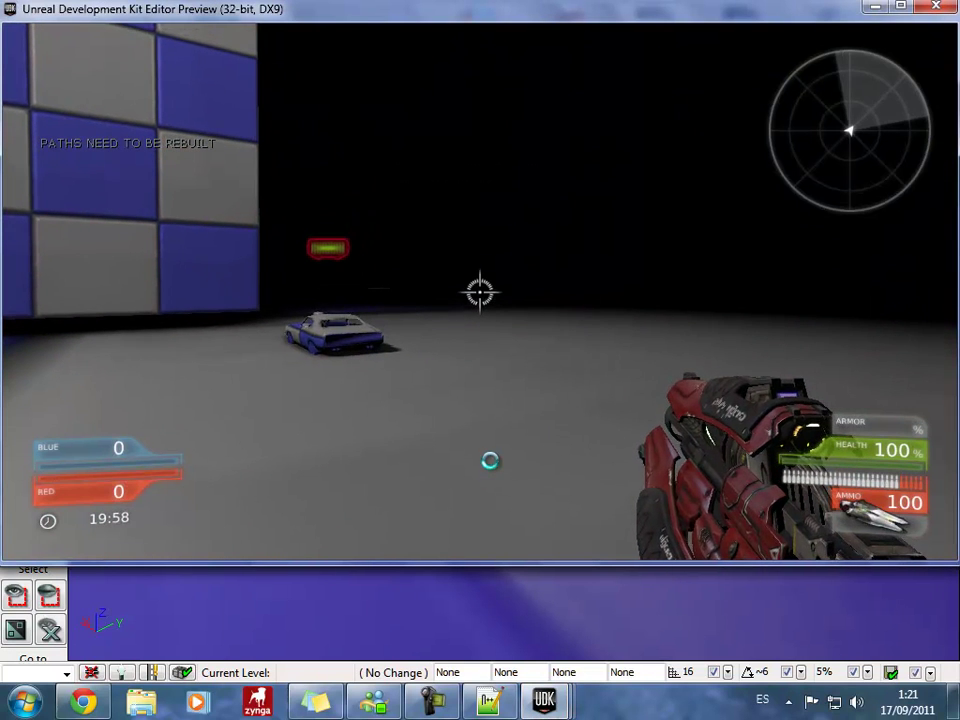
# Walk to the police car, enter it with E, drive it around, then exit the test.
pyautogui.press('w')
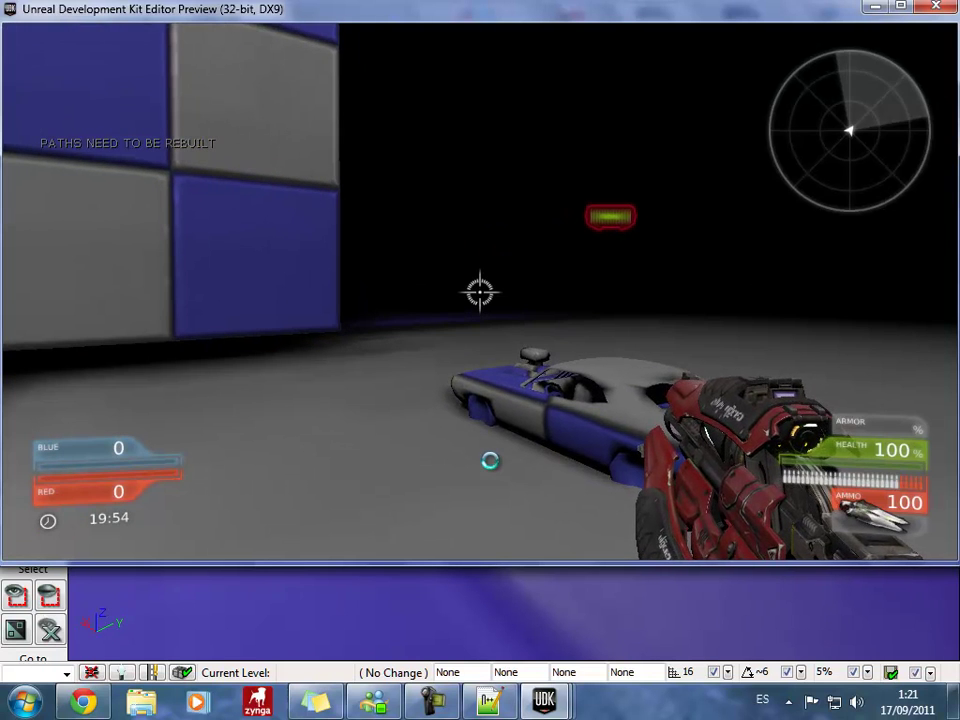
pyautogui.press('w')
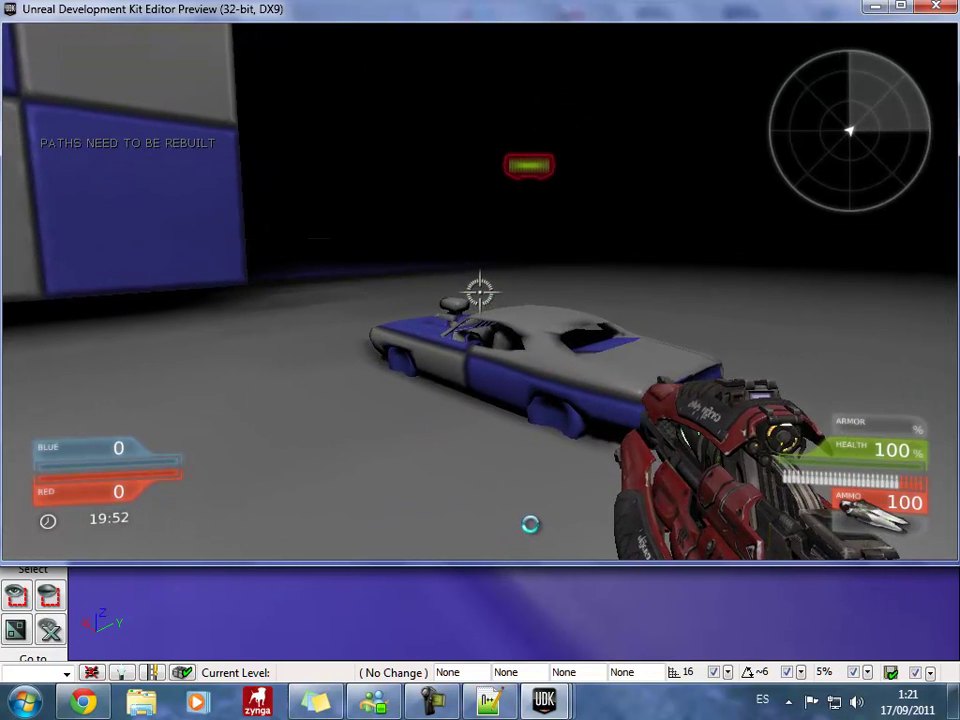
pyautogui.press('w')
pyautogui.press('e')
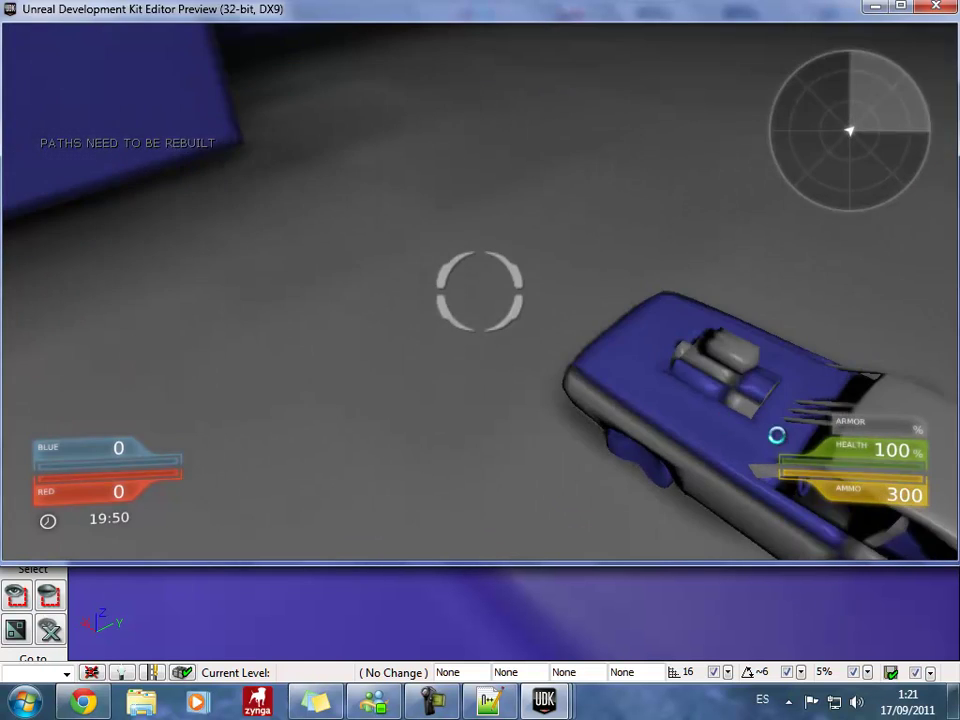
pyautogui.press('w')
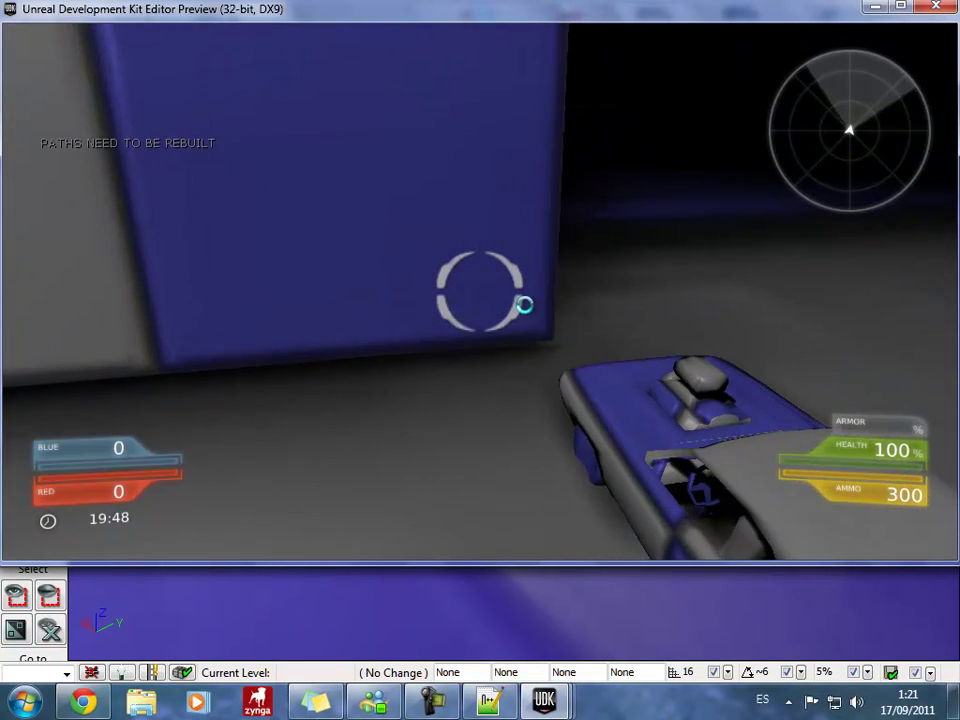
pyautogui.press('w')
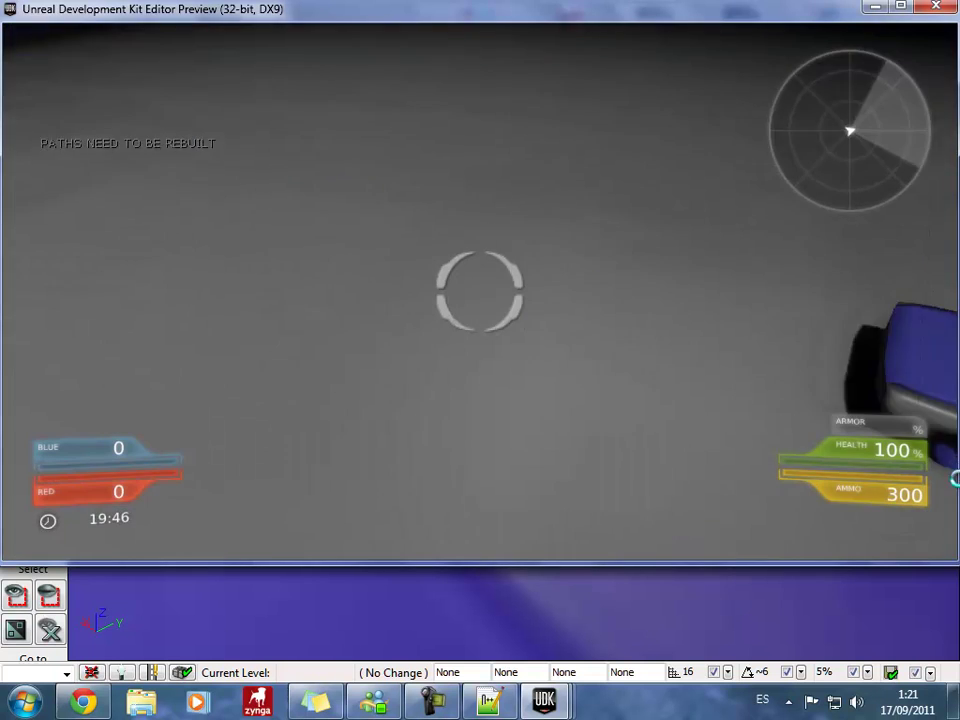
pyautogui.press('Escape')
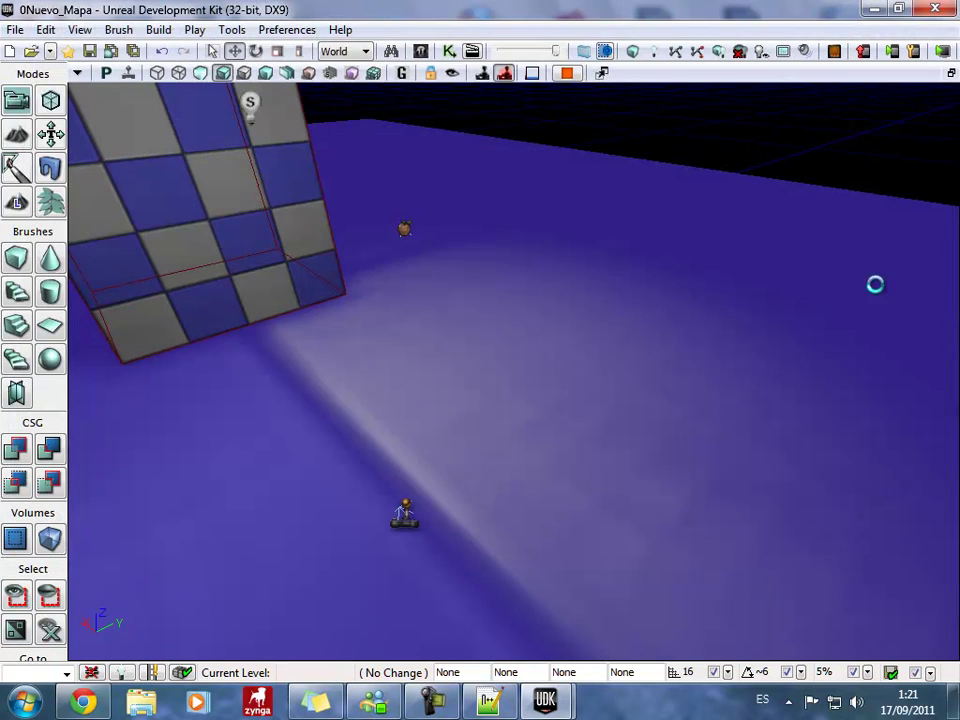
# In PoliciaCarro's Socket Manager, rename socket Cmara3 to Camara3, then close the Socket Manager and AnimSet Editor.
pyautogui.click(422, 51)
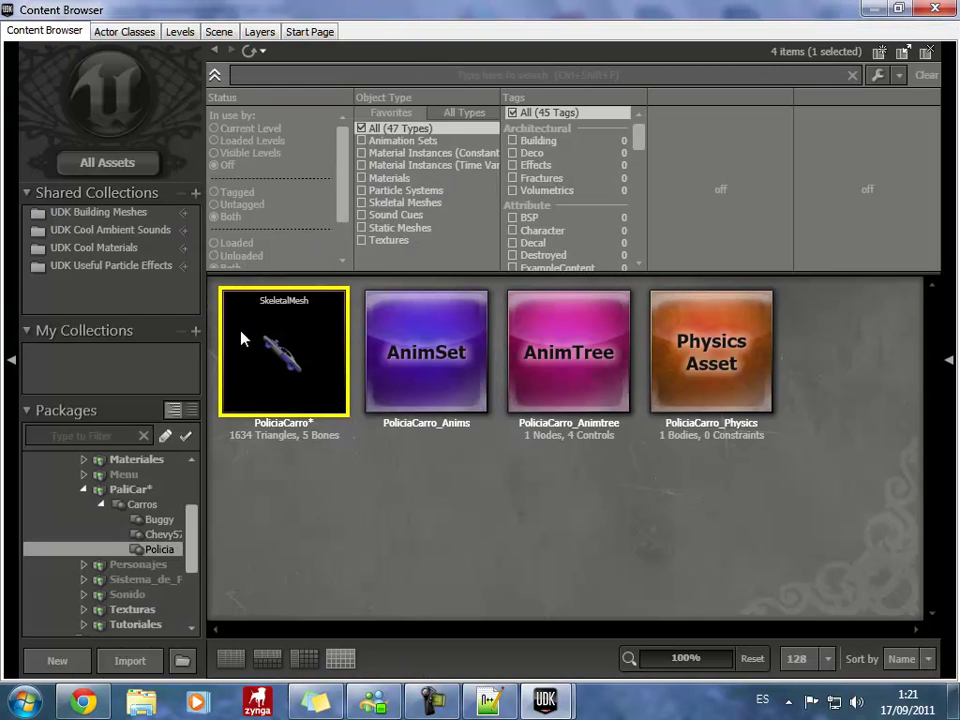
pyautogui.doubleClick(319, 343)
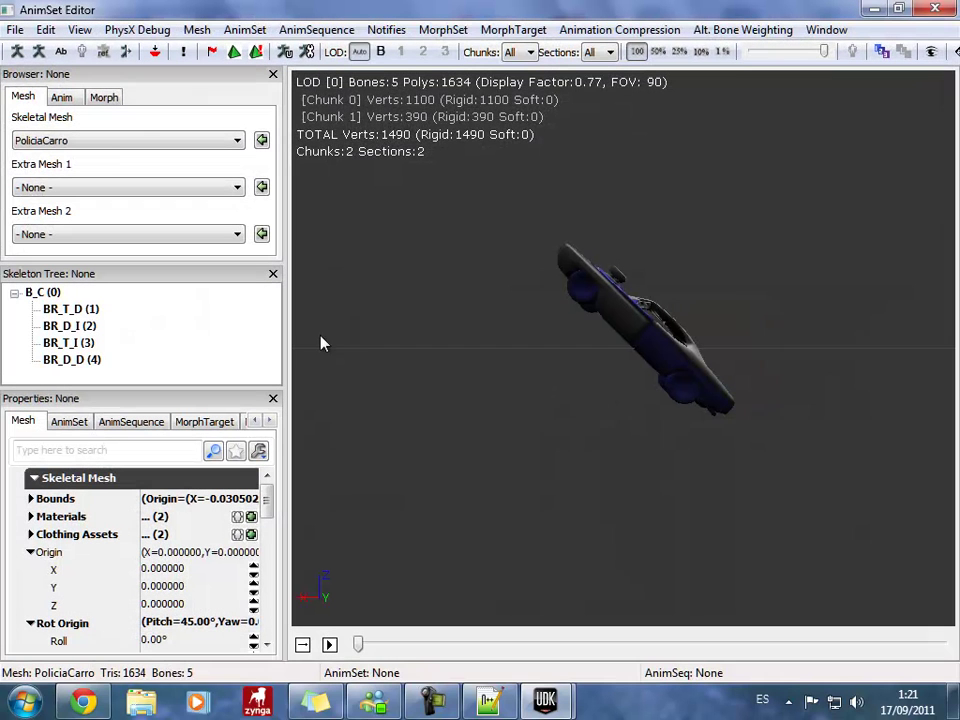
pyautogui.click(198, 30)
pyautogui.click(297, 441)
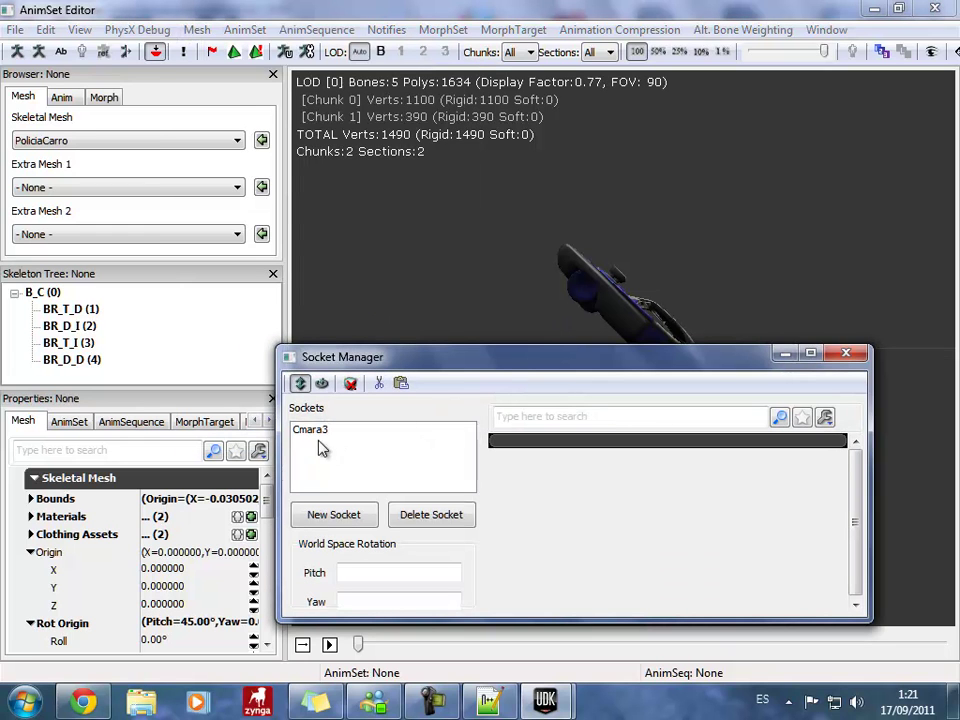
pyautogui.click(313, 431)
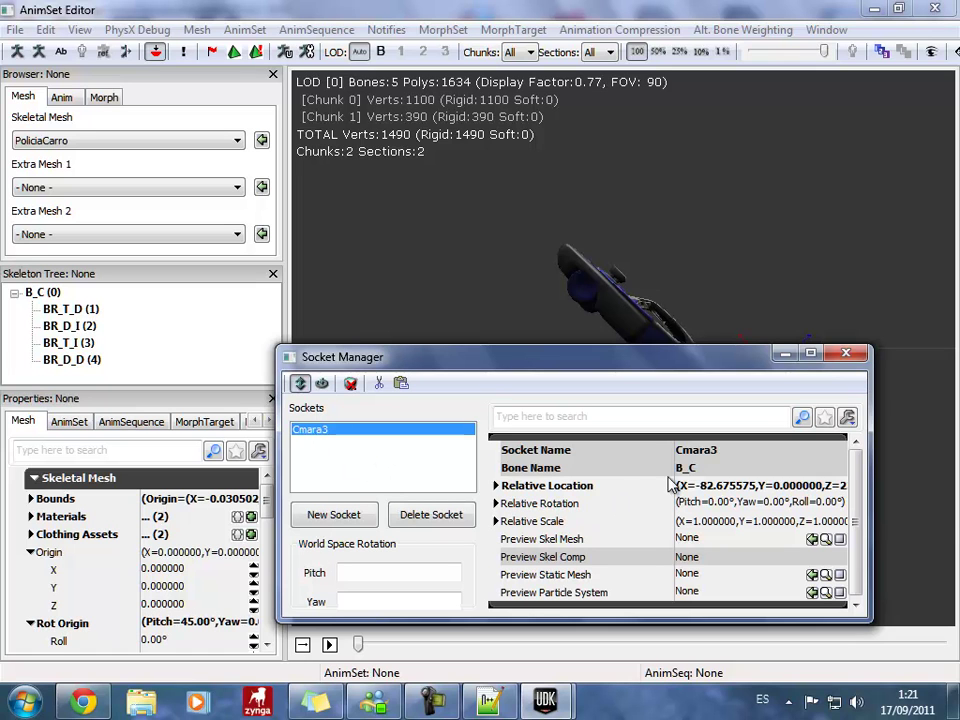
pyautogui.doubleClick(306, 437)
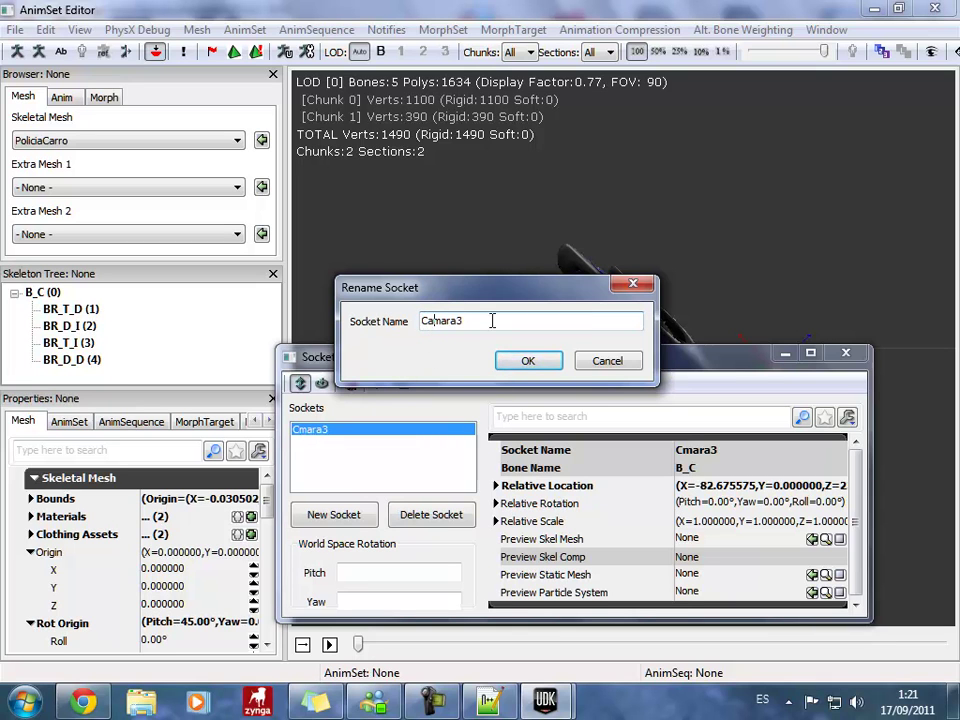
pyautogui.click(524, 362)
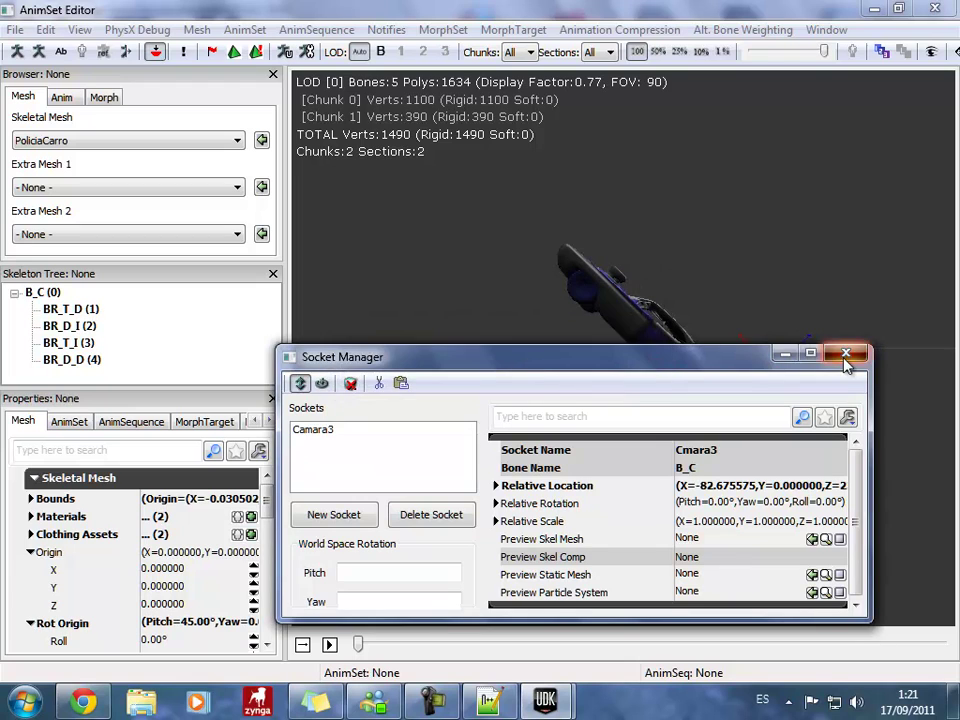
pyautogui.click(847, 356)
pyautogui.click(937, 9)
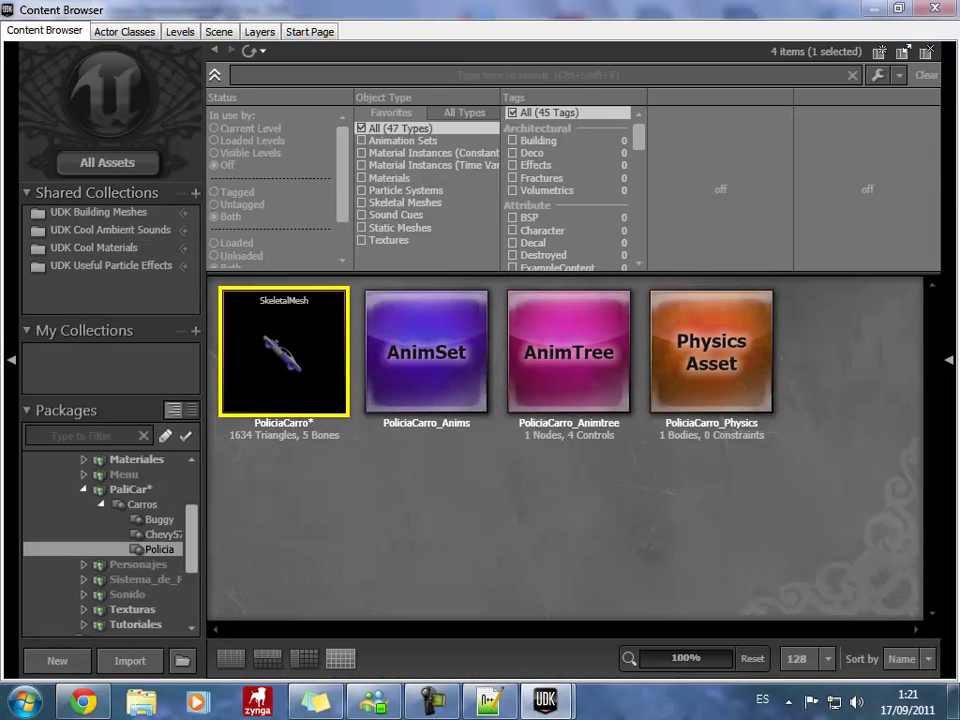
# Play the level from the floor, walk around the police car, board it with E, then exit the test.
pyautogui.click(937, 9)
pyautogui.rightClick(593, 436)
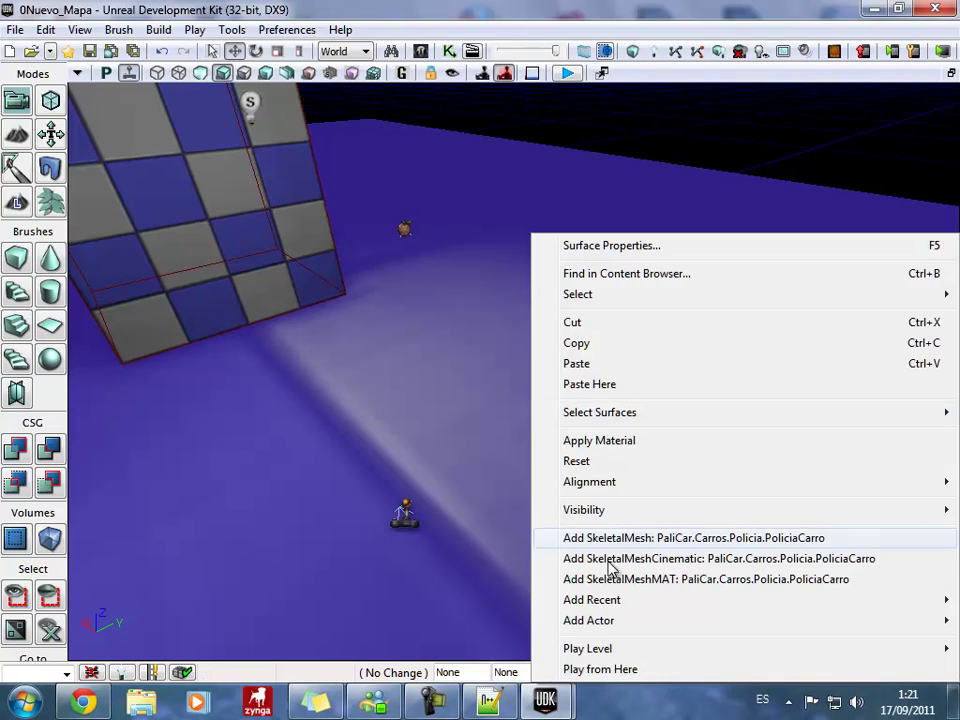
pyautogui.click(604, 669)
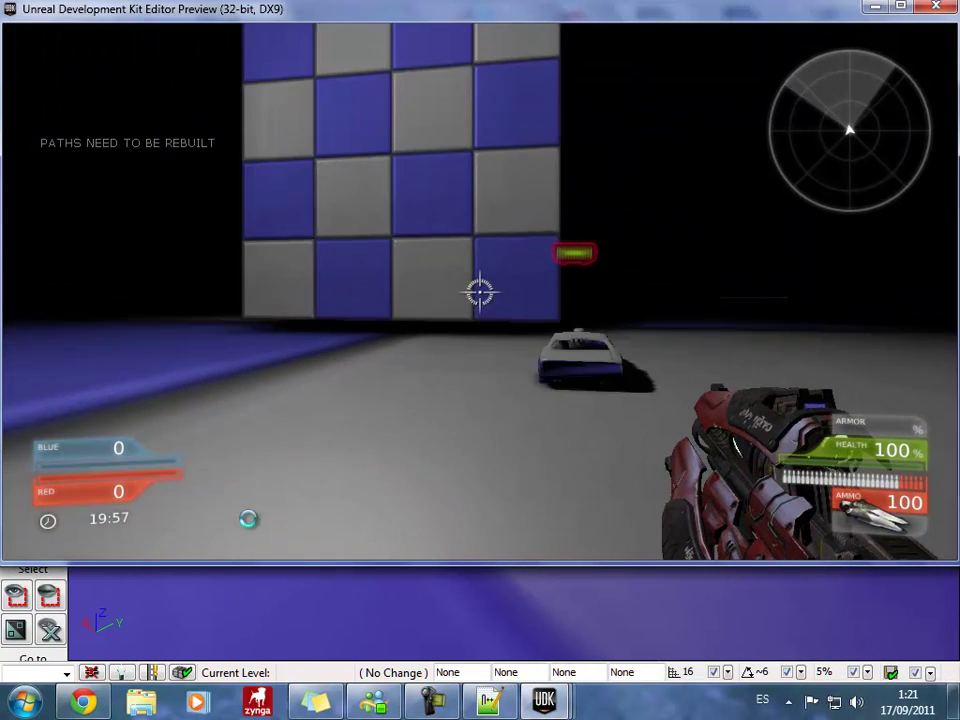
pyautogui.press('w')
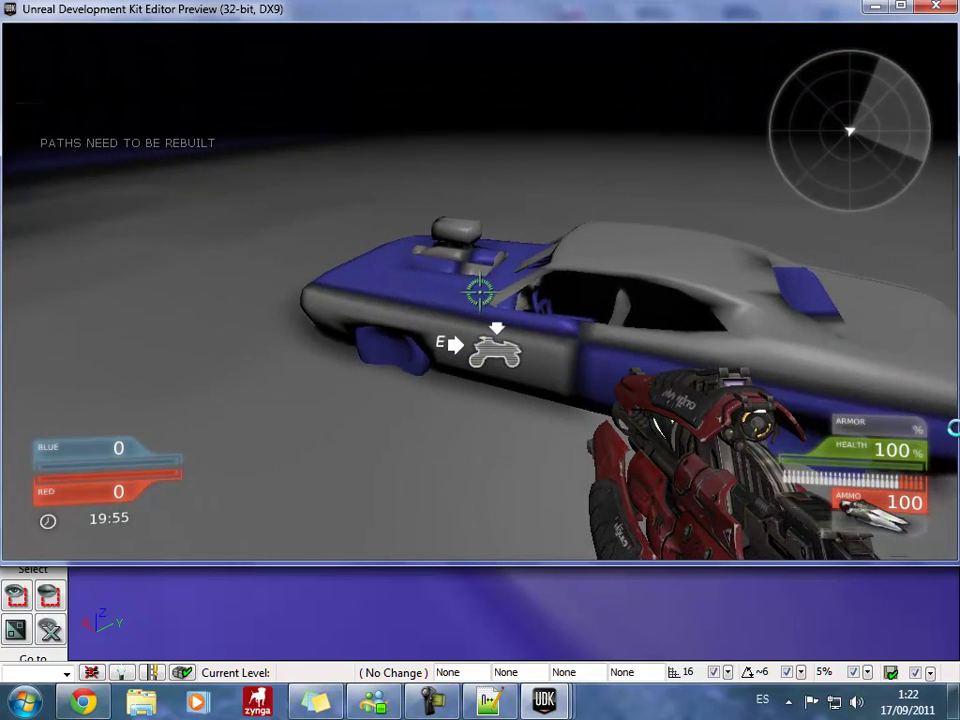
pyautogui.press('a')
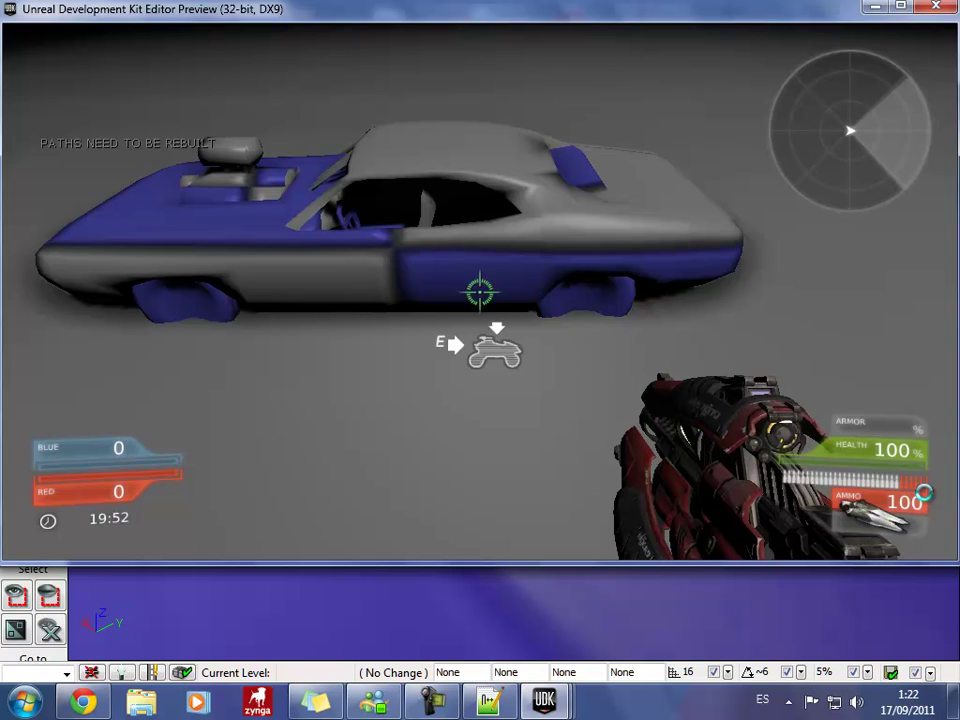
pyautogui.press('e')
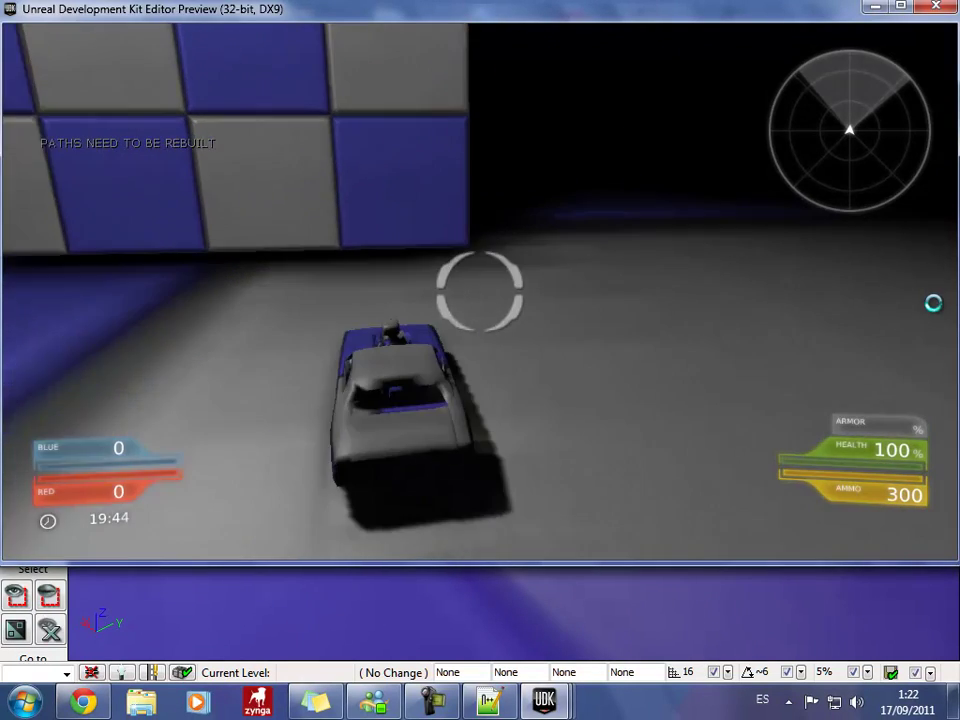
pyautogui.press('Escape')
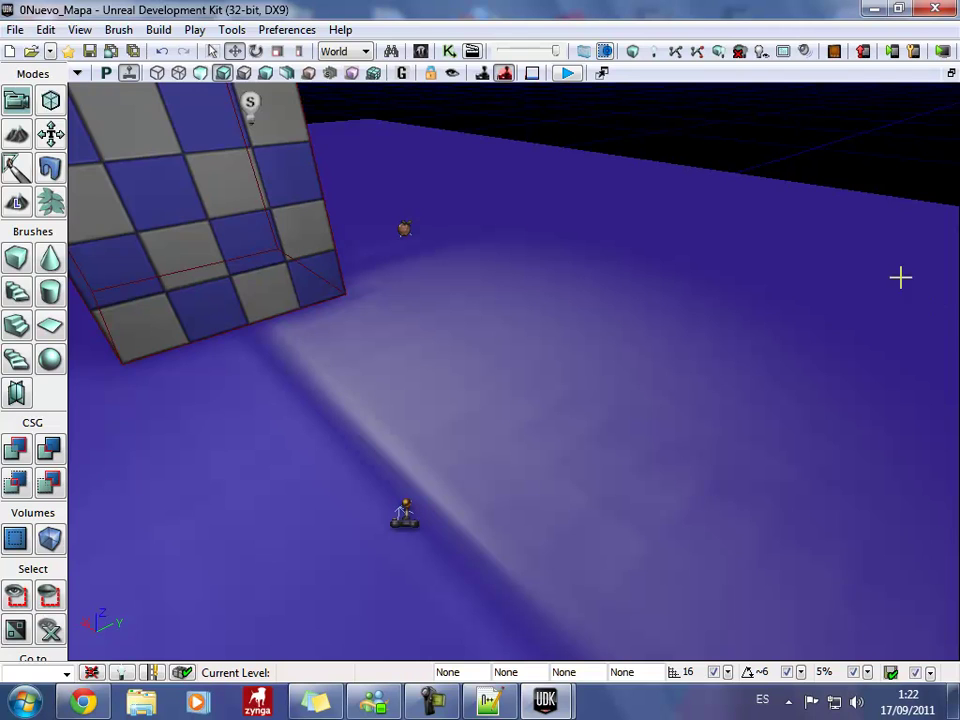
# Set the PoliciaCarro skeletal mesh's Origin Z to 40 and close the AnimSet Editor.
pyautogui.click(421, 50)
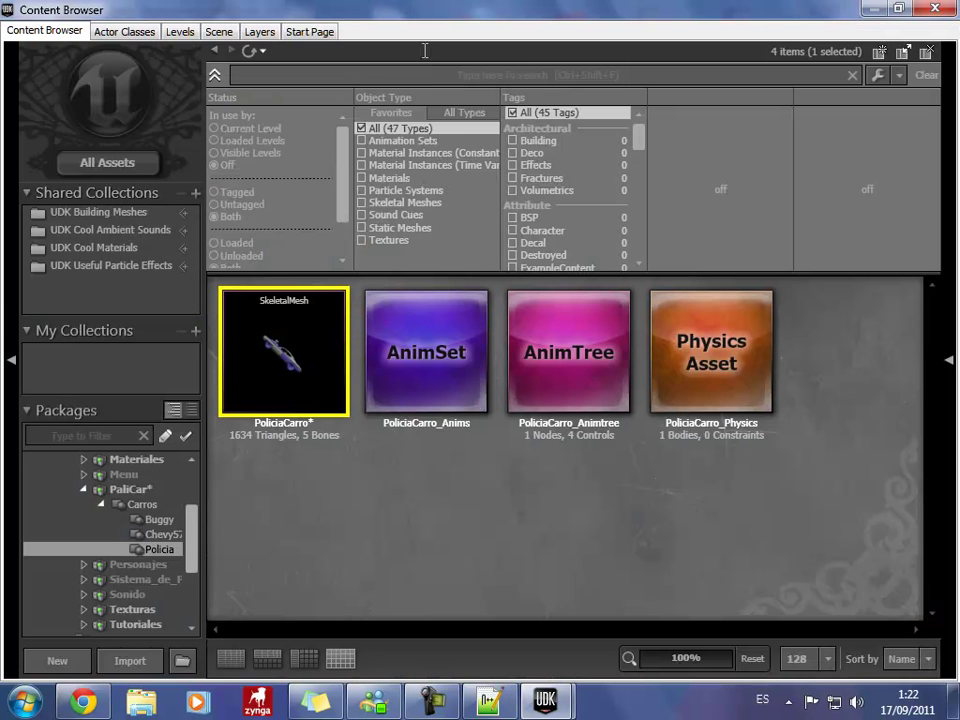
pyautogui.doubleClick(320, 347)
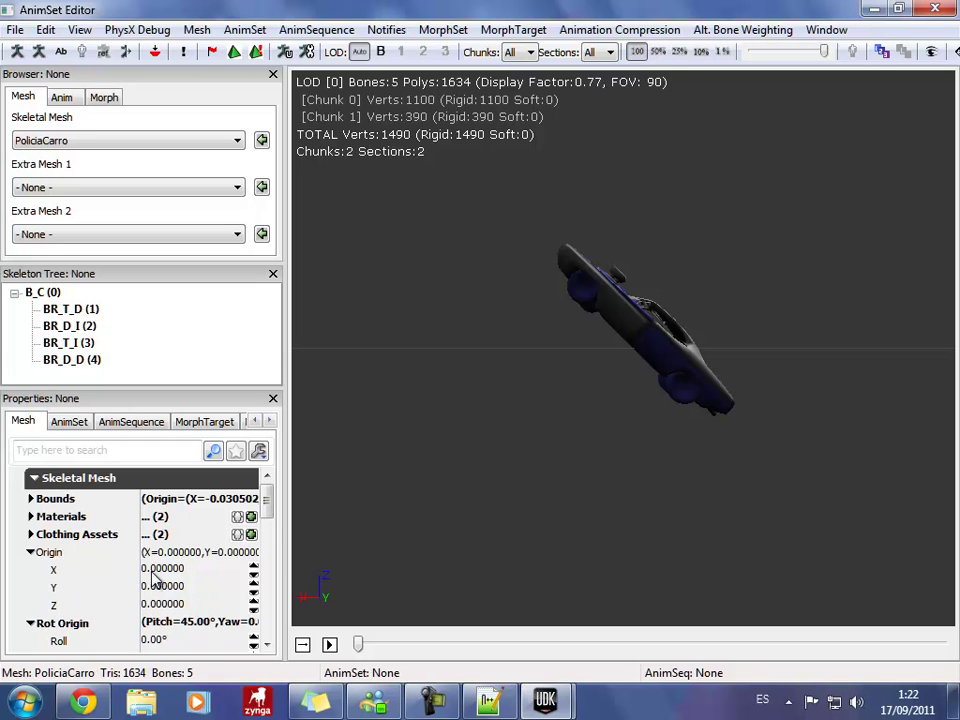
pyautogui.moveTo(267, 505); pyautogui.dragTo(267, 518)
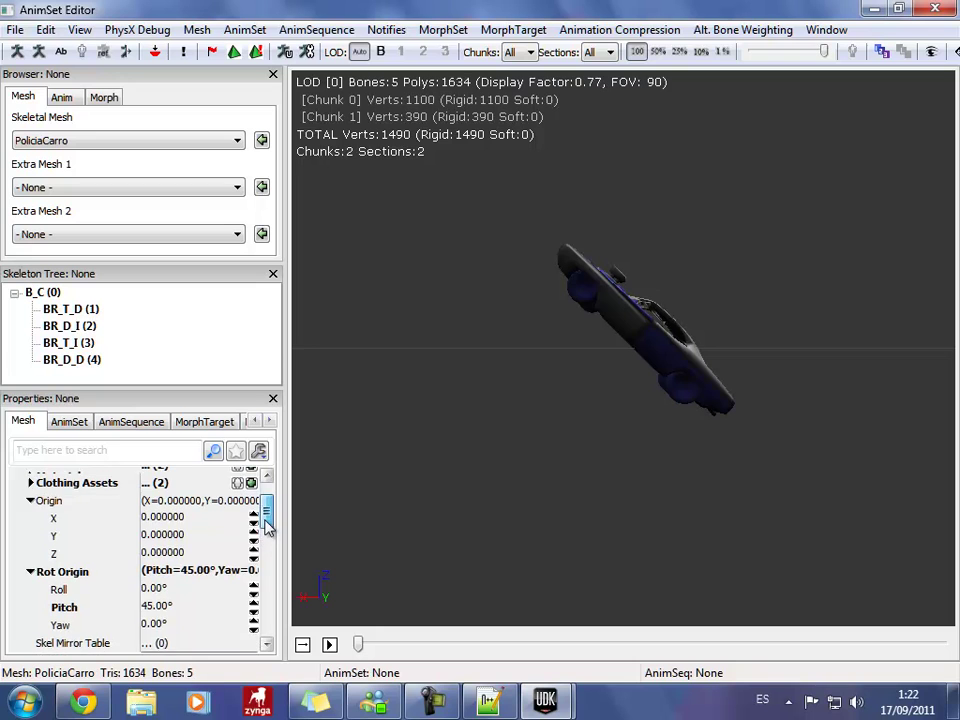
pyautogui.moveTo(265, 527); pyautogui.dragTo(266, 515)
pyautogui.click(190, 560)
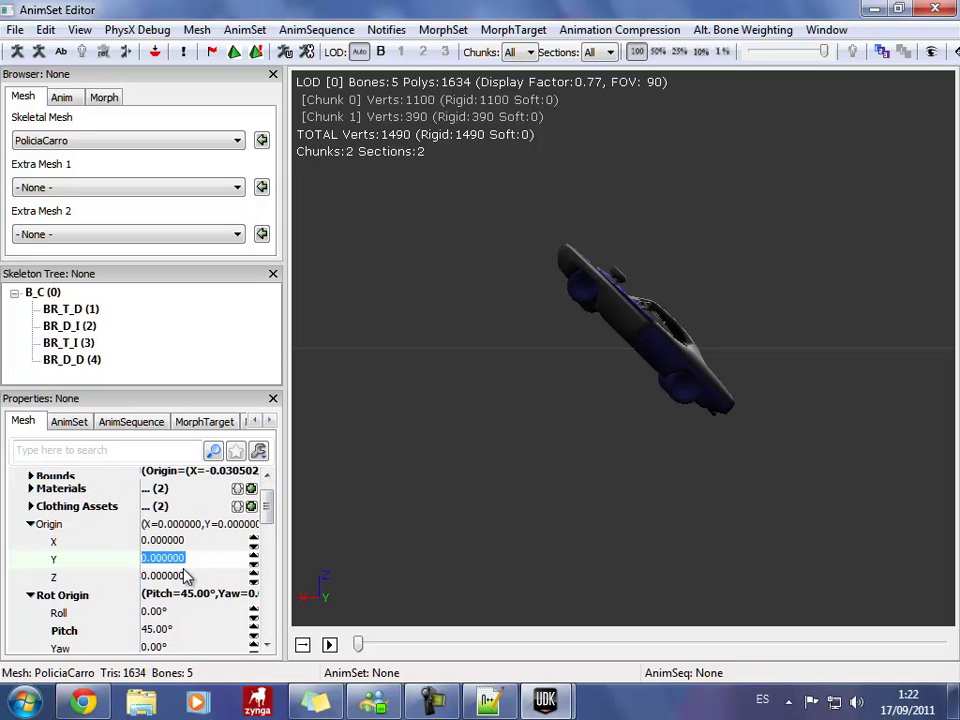
pyautogui.click(173, 578)
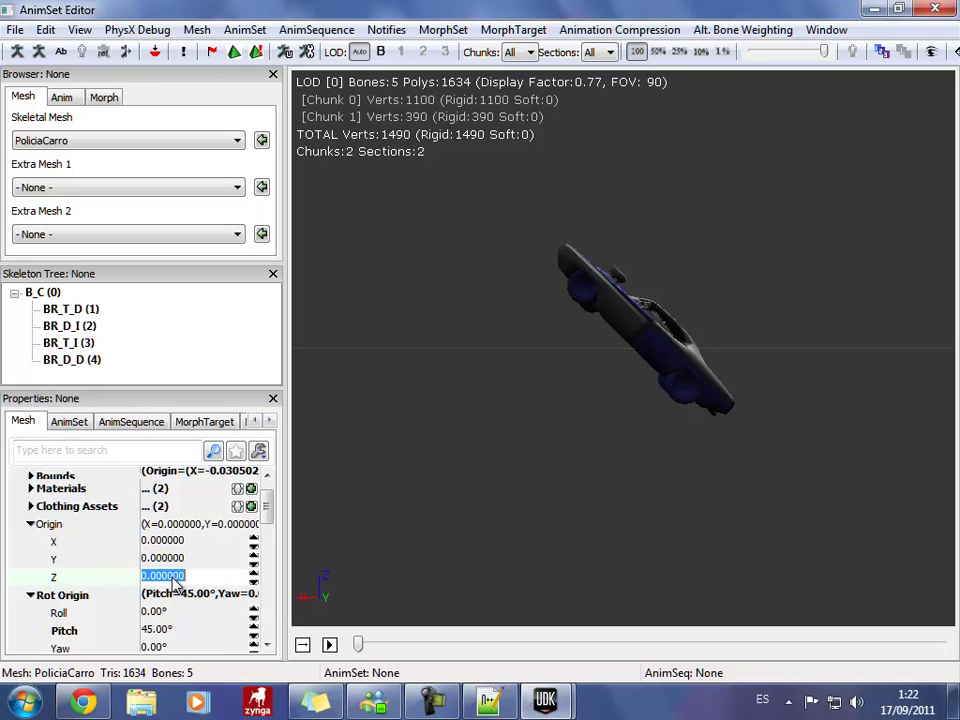
pyautogui.write('40')
pyautogui.write('40.000000')
pyautogui.press('Return')
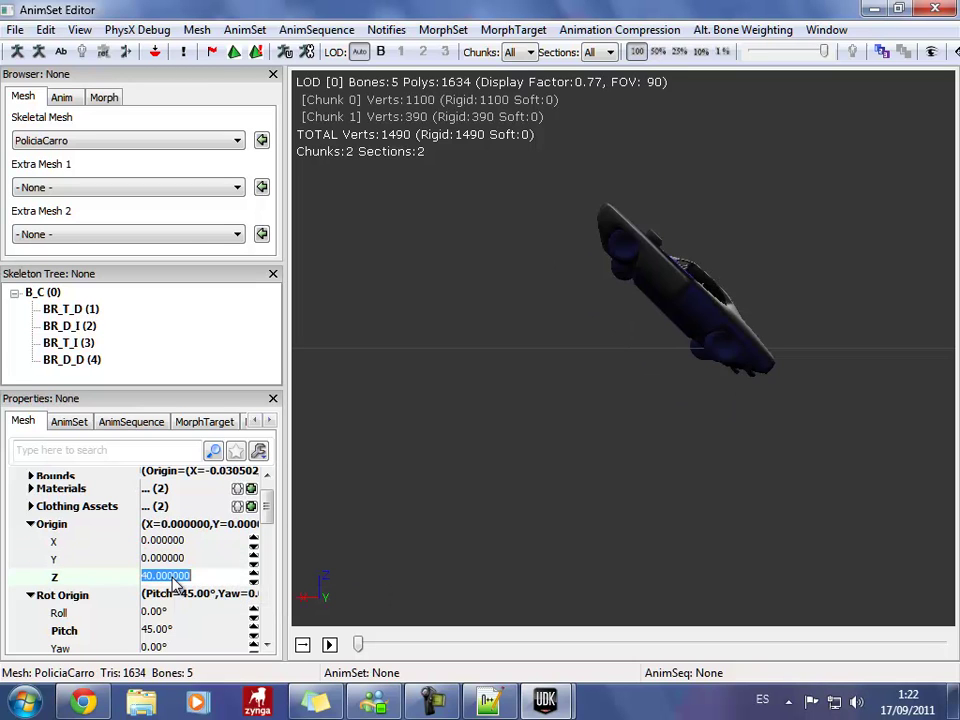
pyautogui.click(934, 9)
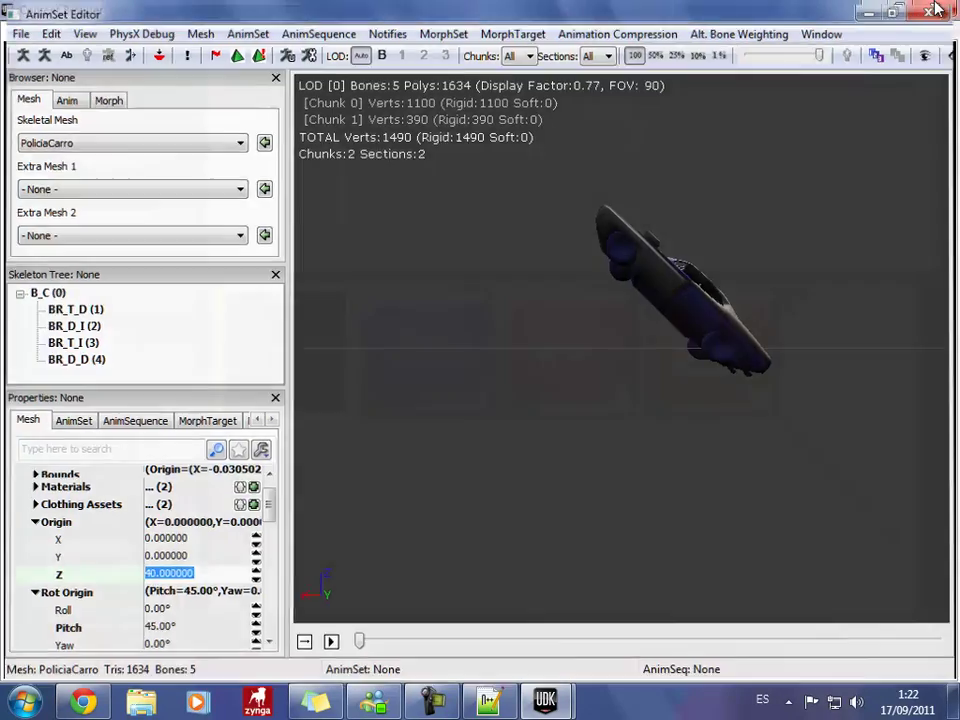
# Start a play test from the floor, walk toward the car, then stop it early.
pyautogui.click(943, 8)
pyautogui.rightClick(491, 550)
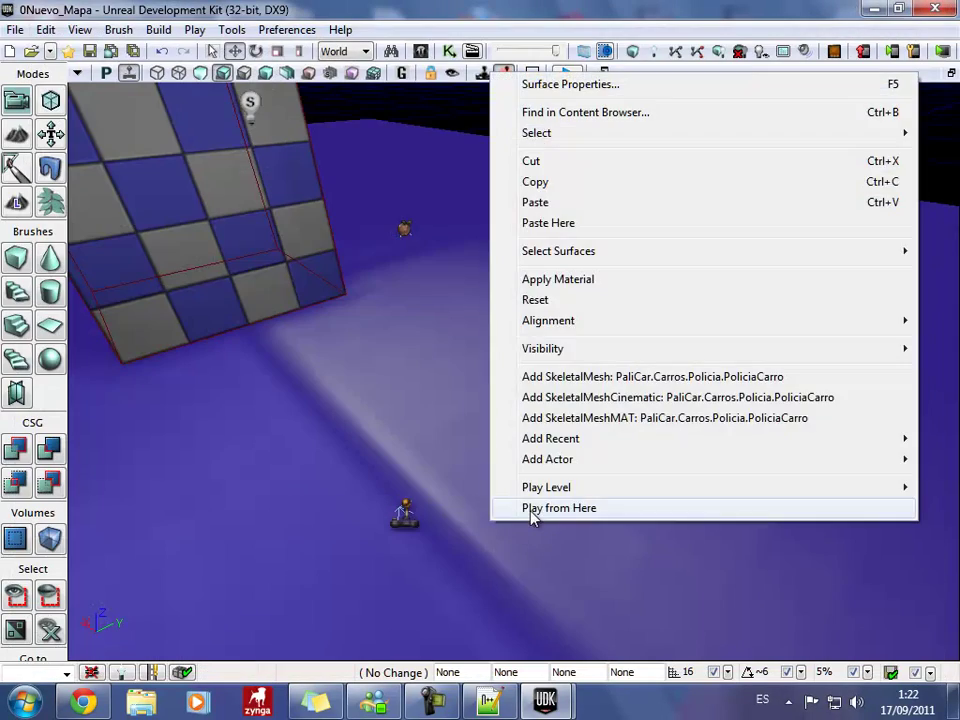
pyautogui.click(531, 512)
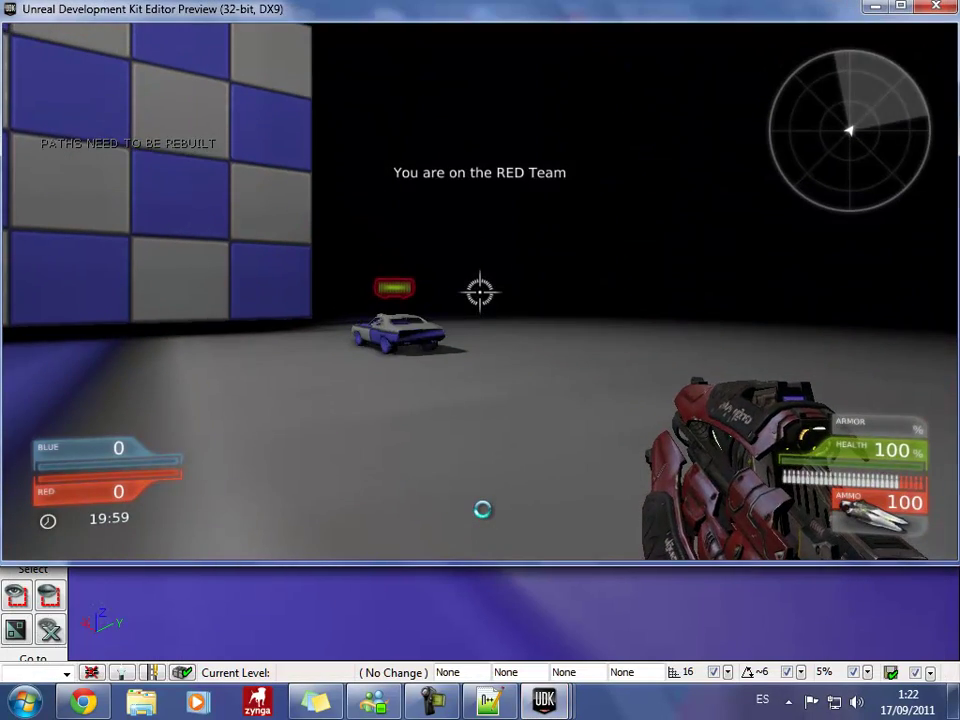
pyautogui.press('w')
pyautogui.press('w')
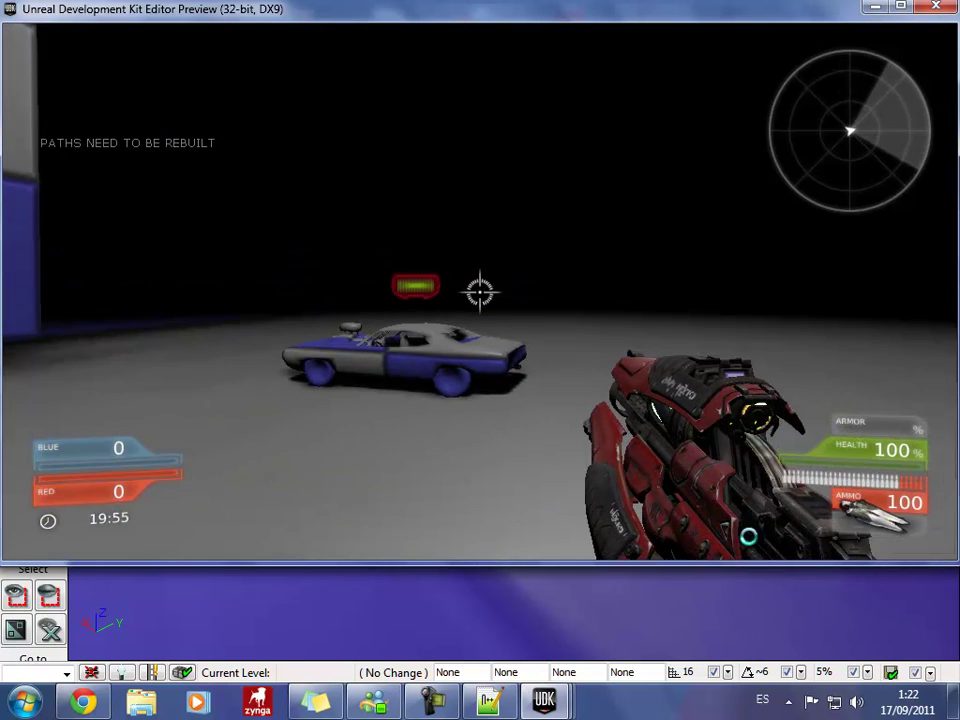
pyautogui.moveTo(479, 291)
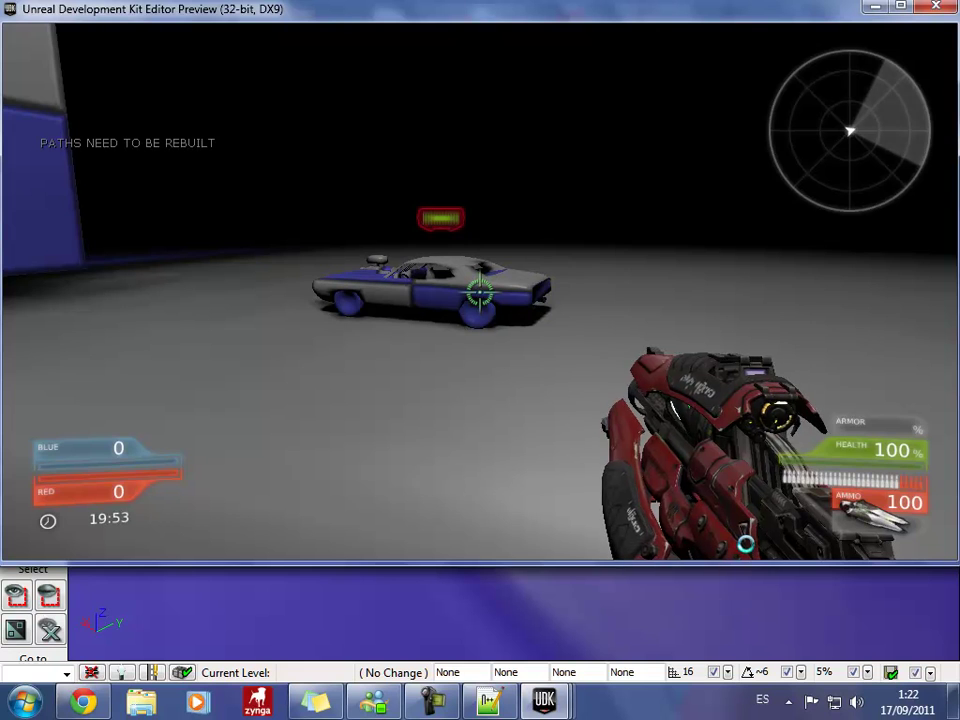
pyautogui.press('Escape')
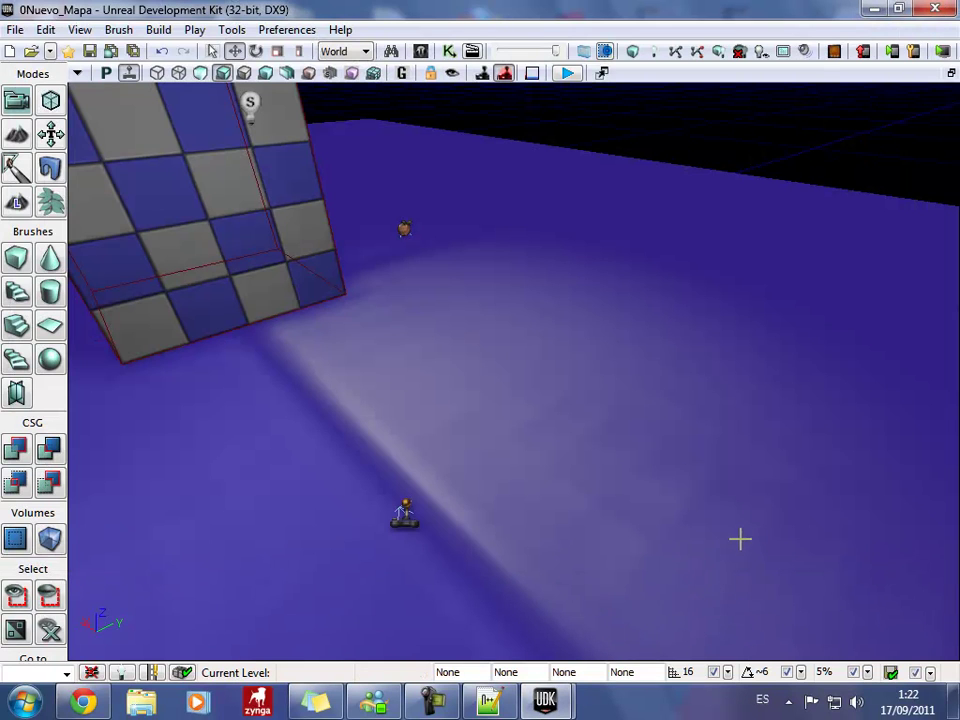
# Play again, board the raised police car, drive it in F1 wireframe view, then exit the test.
pyautogui.rightClick(525, 506)
pyautogui.click(582, 482)
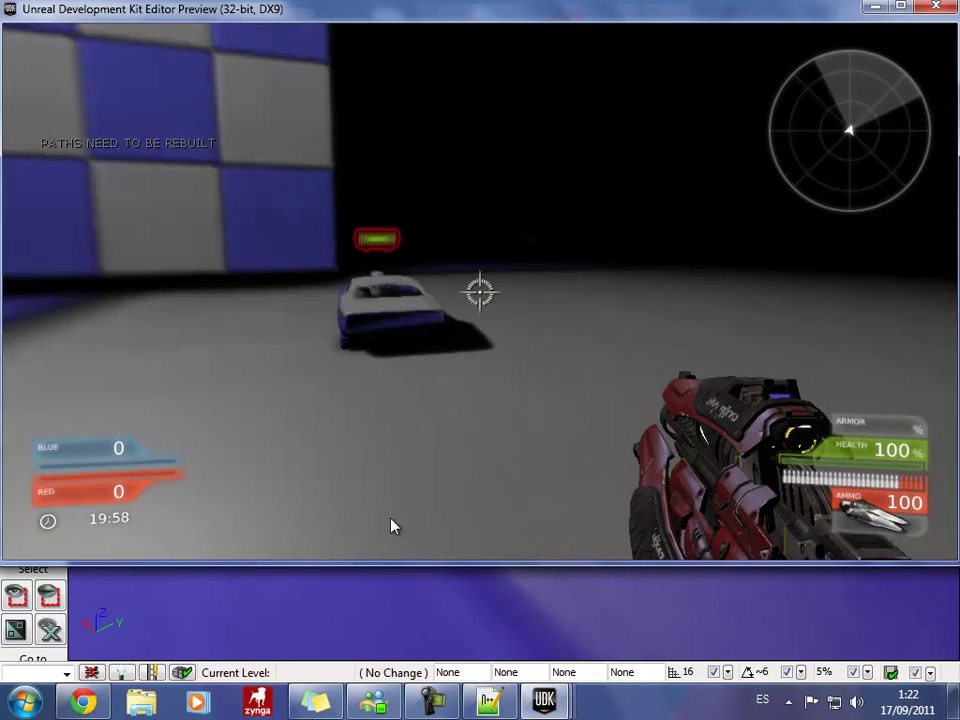
pyautogui.press('w')
pyautogui.press('e')
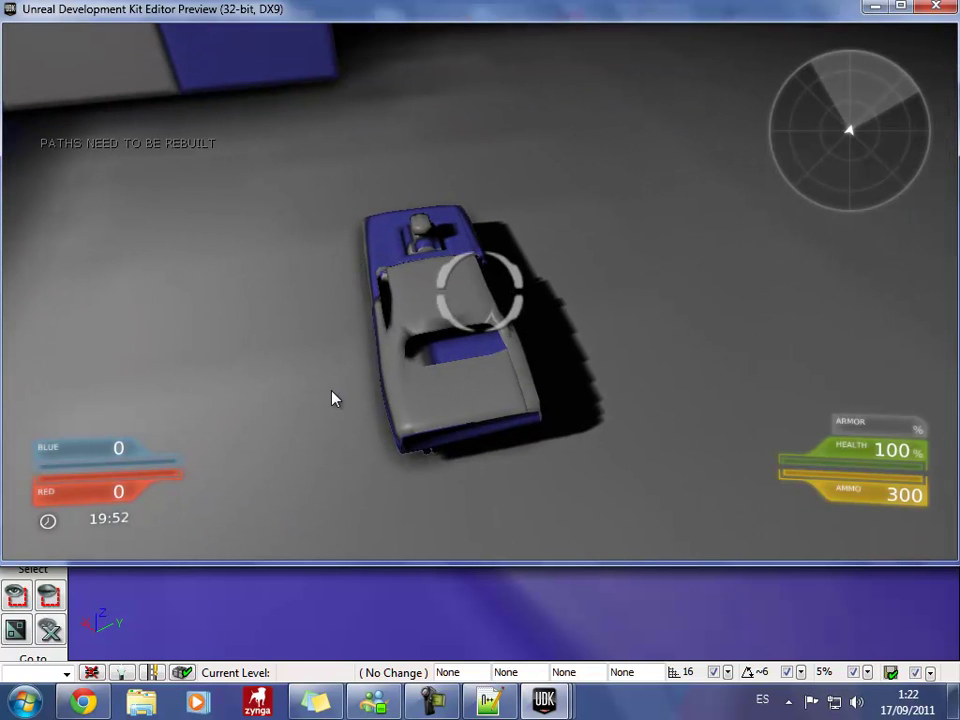
pyautogui.press('F1')
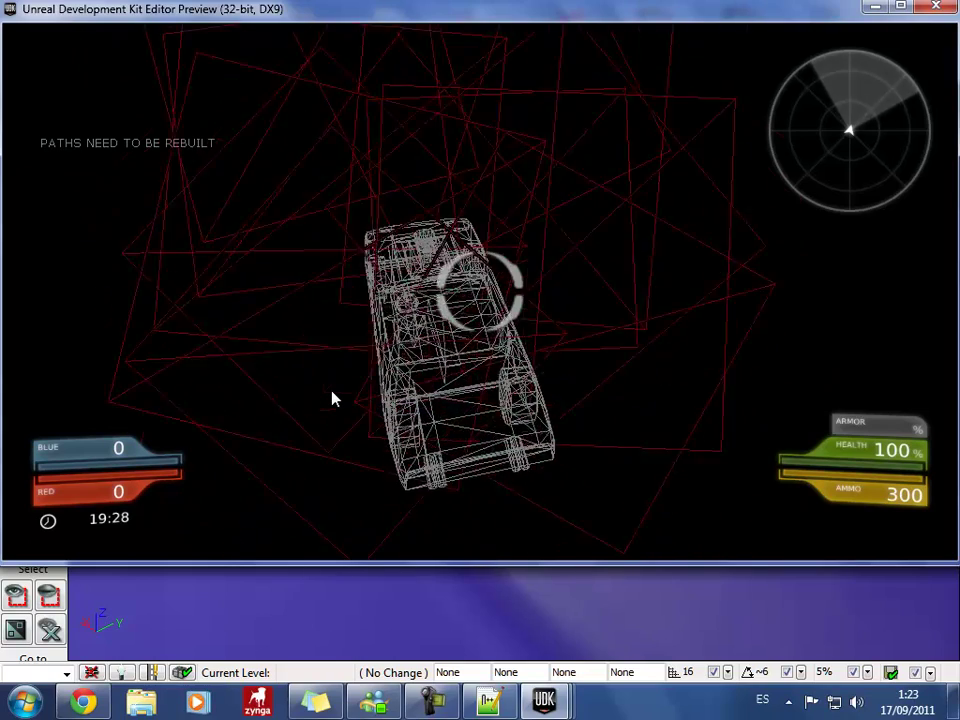
pyautogui.press('Escape')
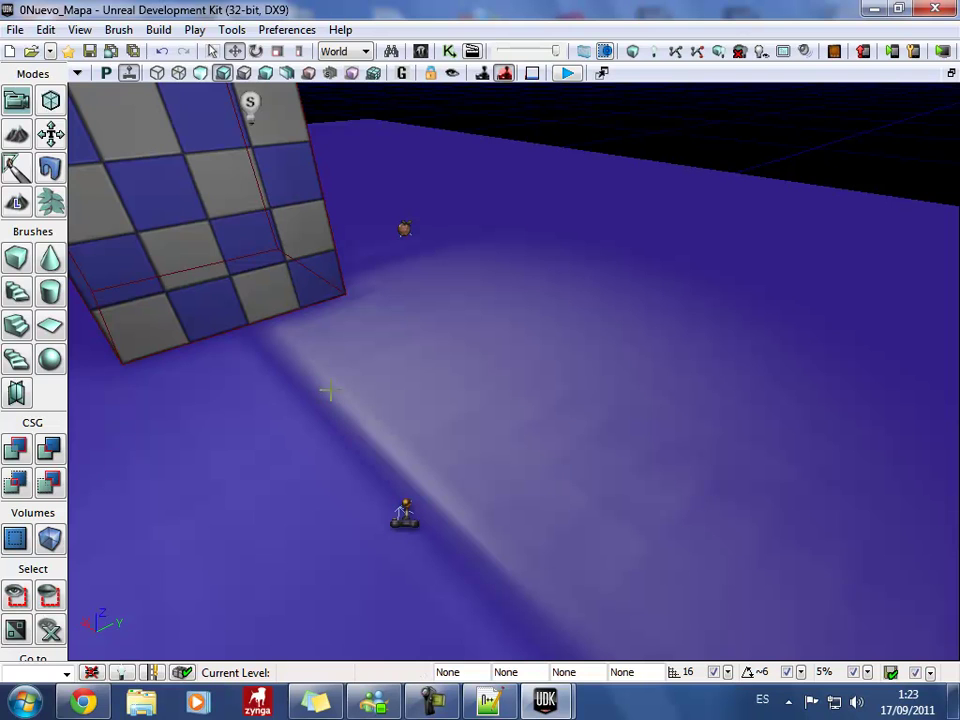
# Open PoliciaCarro_Animtree and select the BR_T_D_Cont and BR_D_I_Cont wheel control nodes.
pyautogui.click(421, 52)
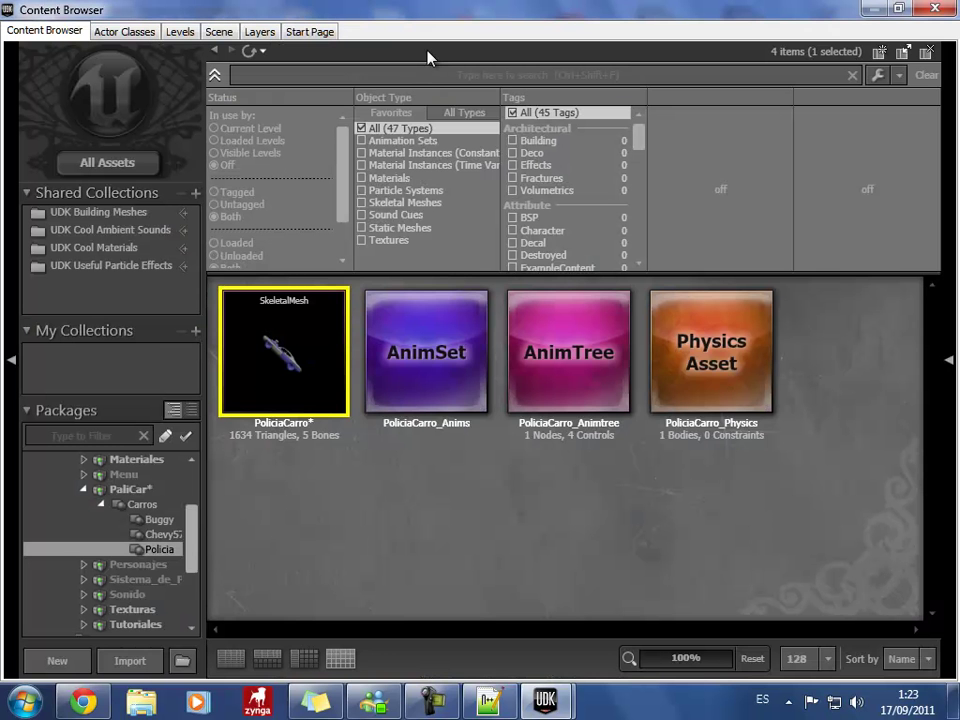
pyautogui.doubleClick(547, 378)
pyautogui.moveTo(551, 456); pyautogui.dragTo(514, 254)
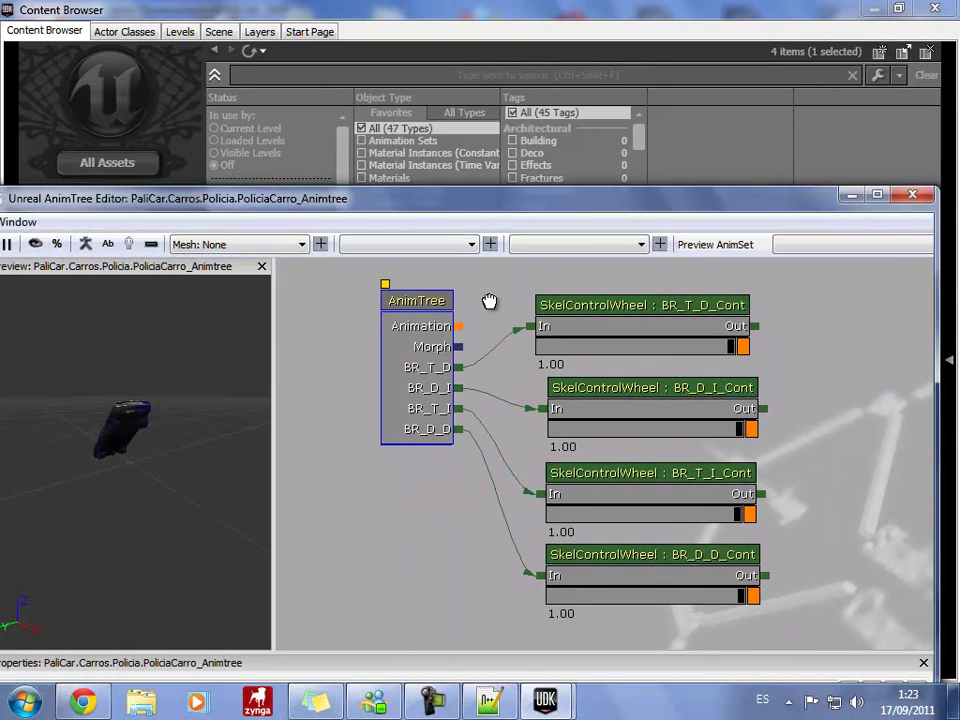
pyautogui.moveTo(489, 301); pyautogui.dragTo(486, 279)
pyautogui.click(553, 315)
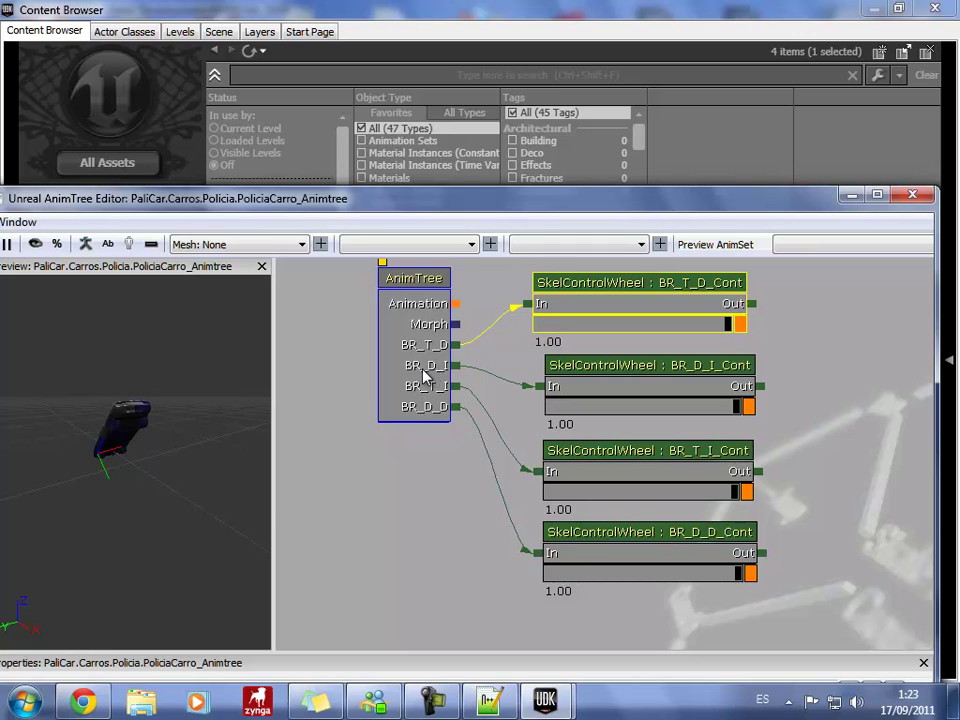
pyautogui.click(575, 387)
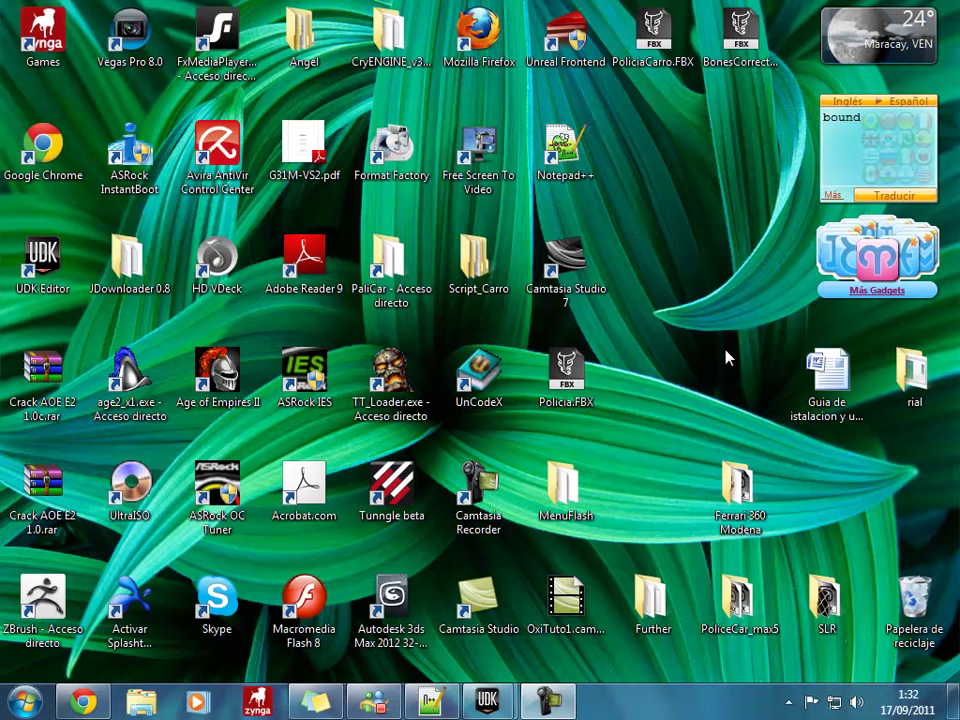
# Open the Computer window from the Start menu, close it, and restore UDK from the taskbar.
pyautogui.click(566, 598)
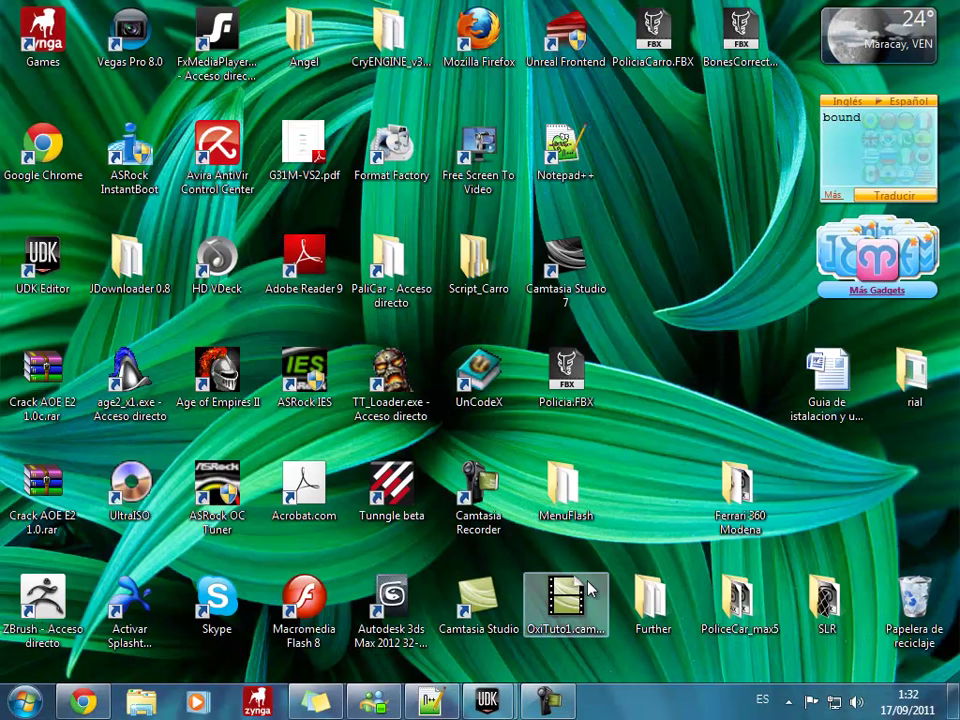
pyautogui.click(643, 508)
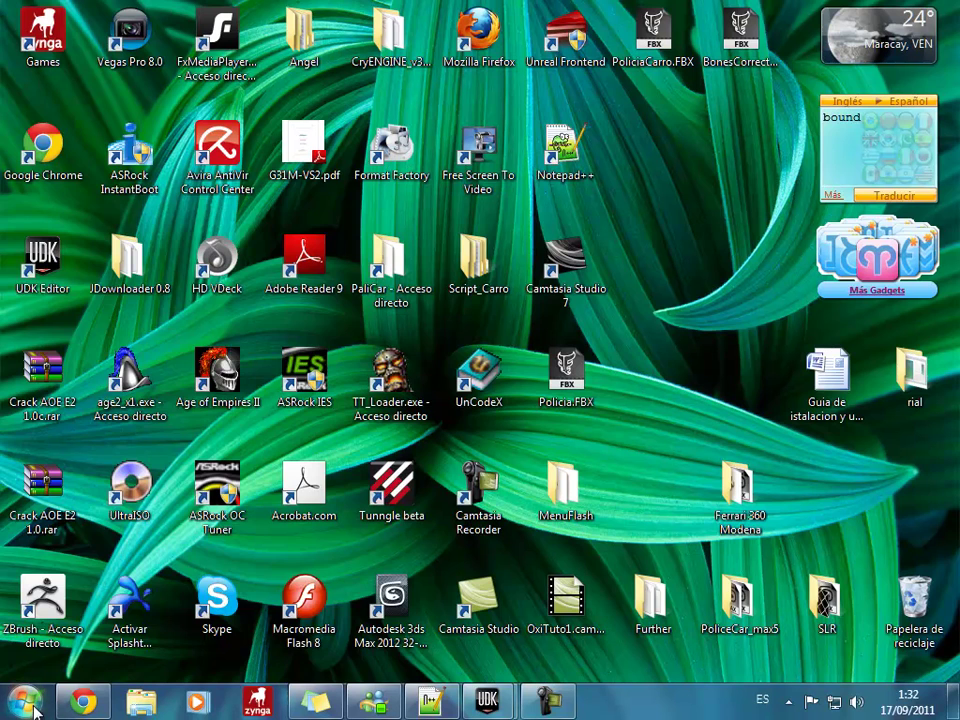
pyautogui.press('super')
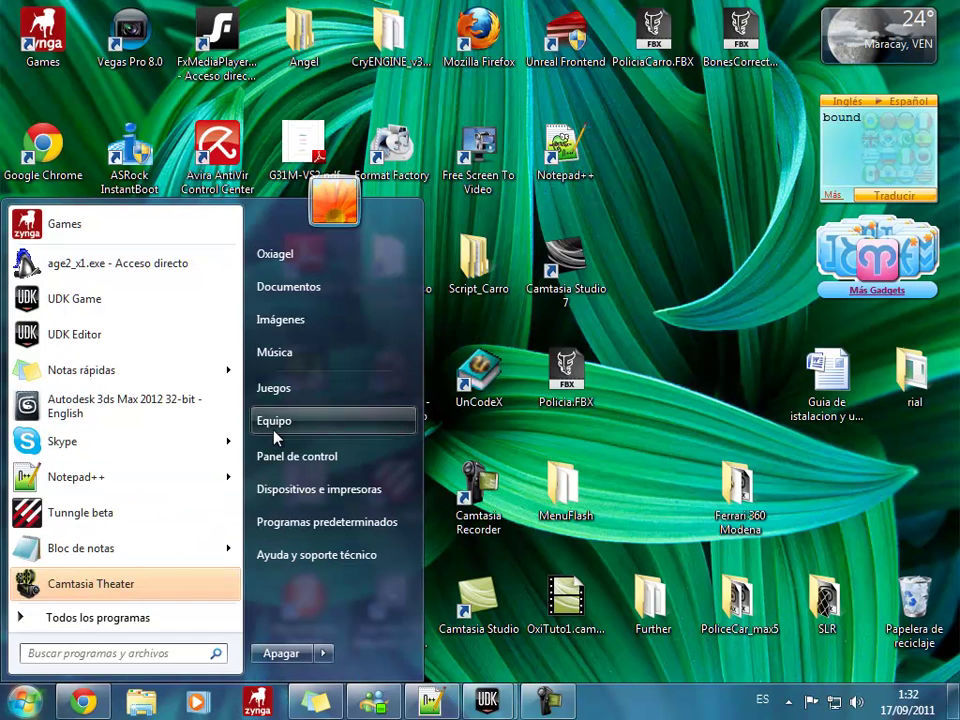
pyautogui.press('Escape')
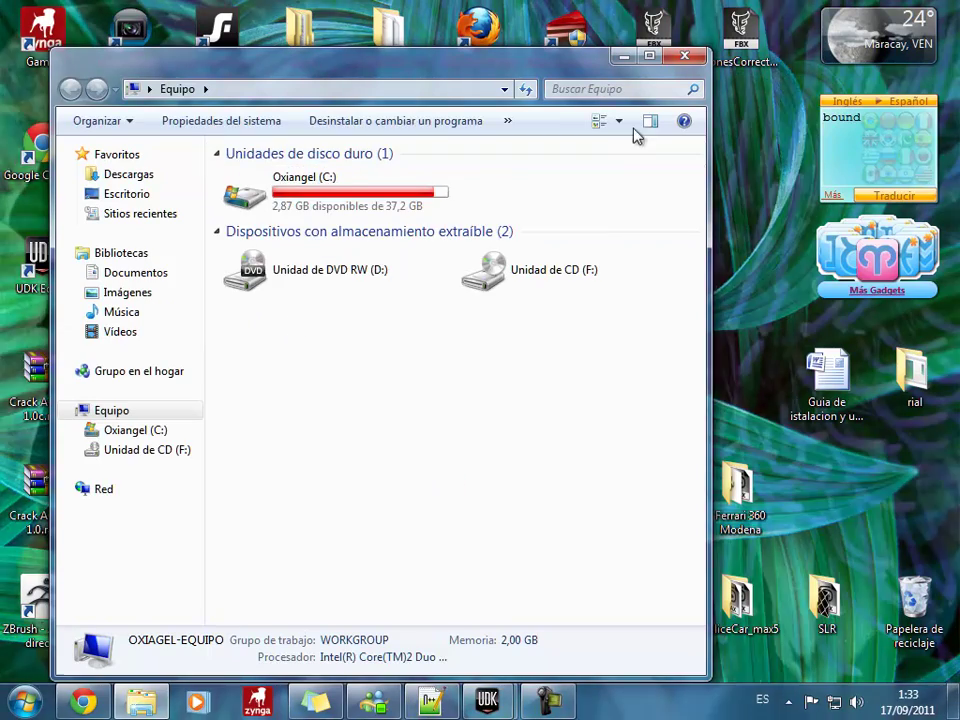
pyautogui.click(686, 56)
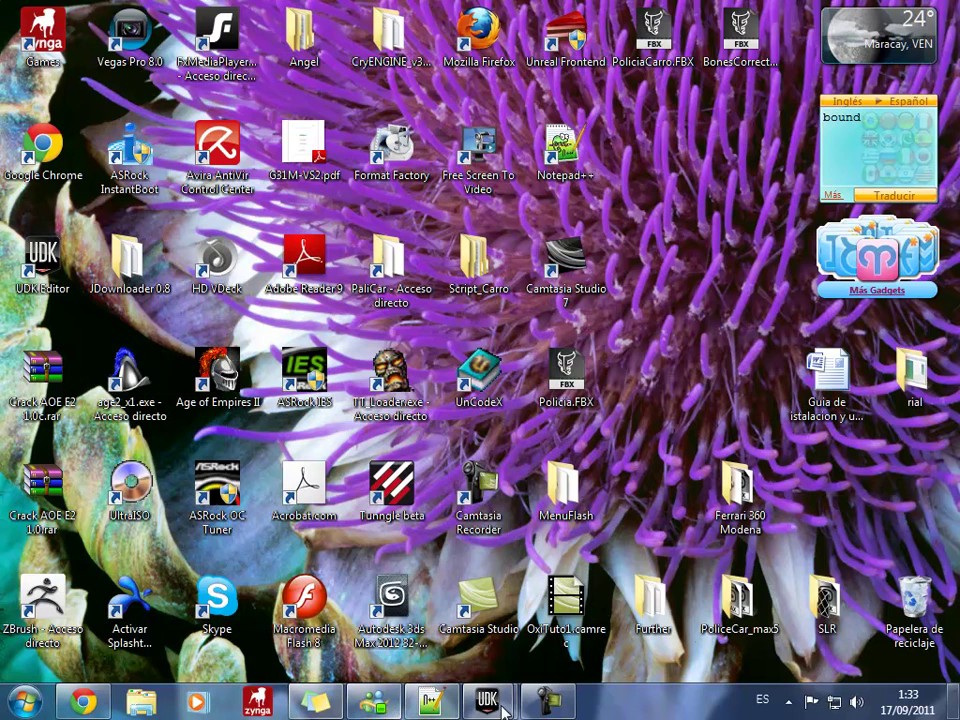
pyautogui.moveTo(503, 712)
pyautogui.click(671, 521)
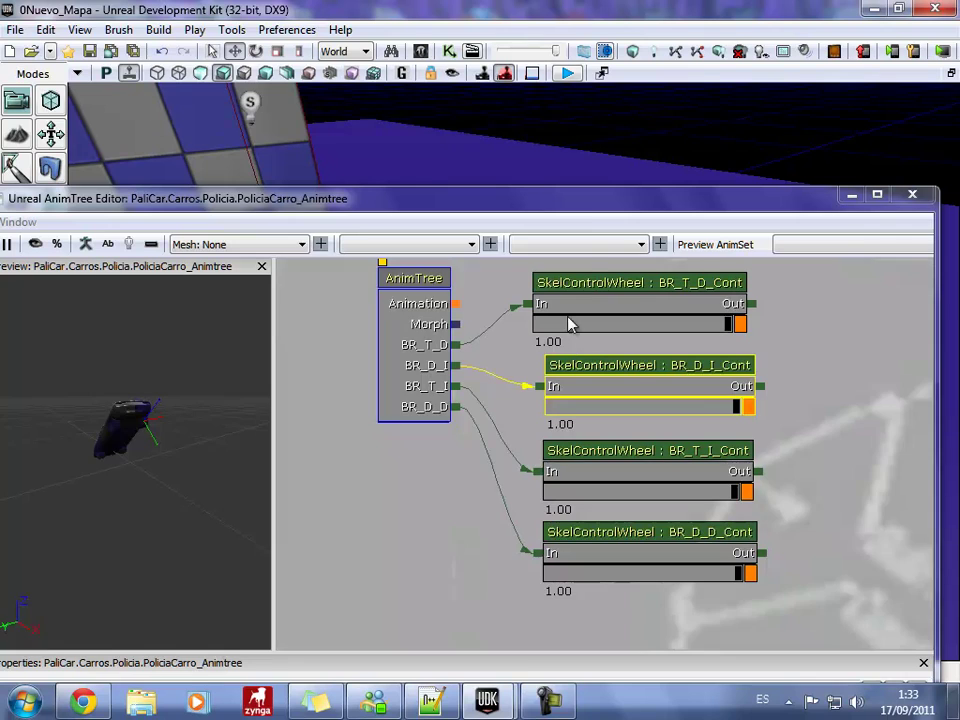
# Move the AnimTree editor up, pan the wheel graph, orbit the car preview, and maximize the window.
pyautogui.moveTo(588, 216); pyautogui.dragTo(615, 72)
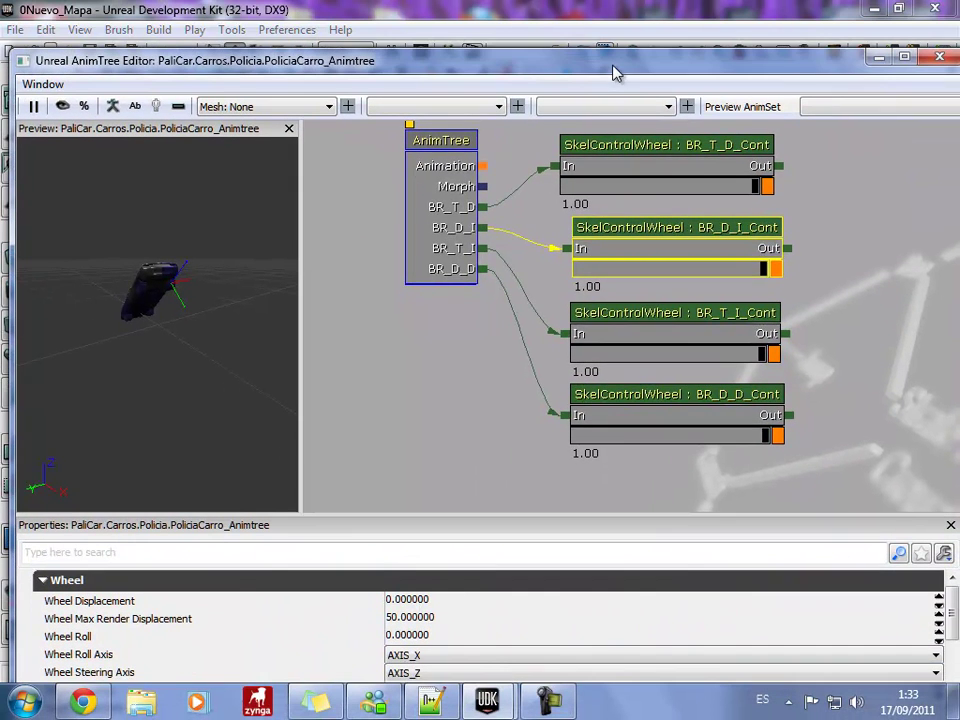
pyautogui.moveTo(853, 285); pyautogui.dragTo(853, 344)
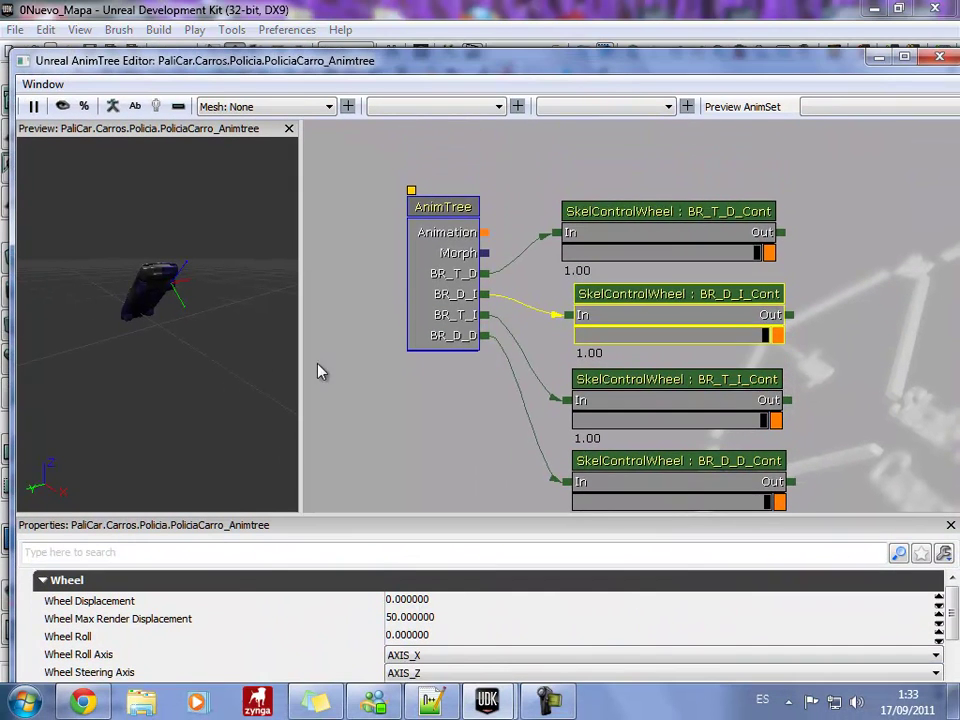
pyautogui.moveTo(210, 374); pyautogui.dragTo(210, 331)
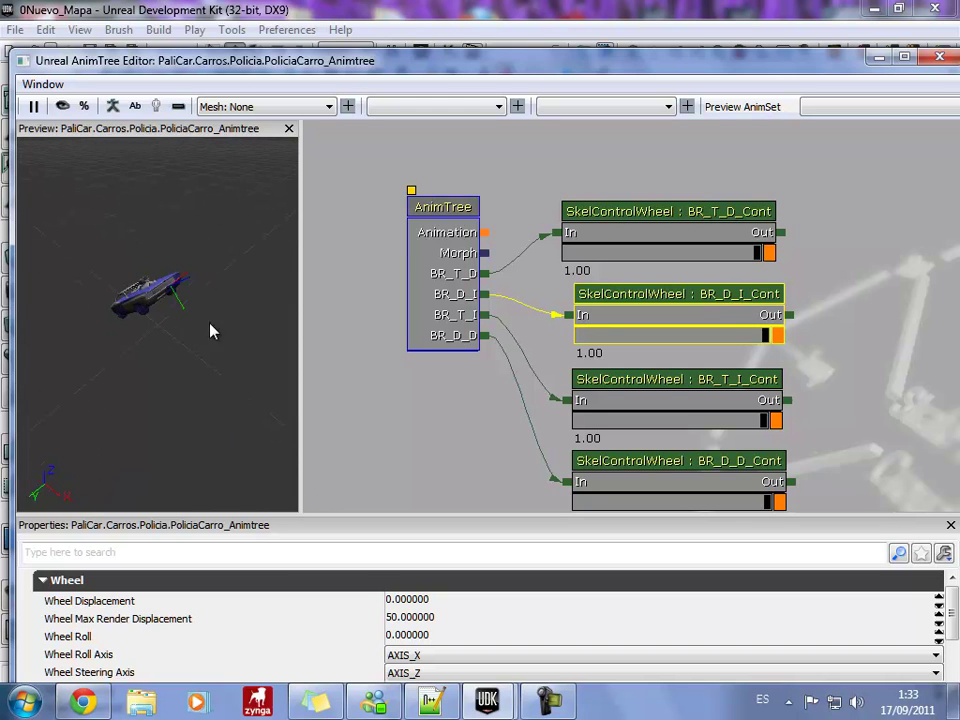
pyautogui.moveTo(430, 422); pyautogui.dragTo(402, 371)
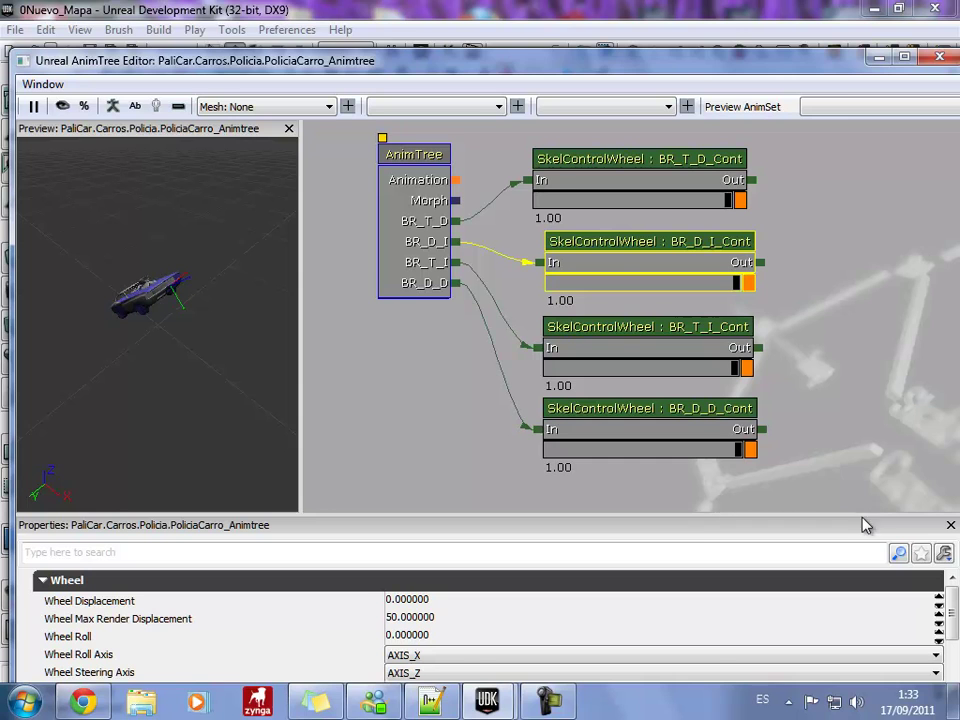
pyautogui.doubleClick(838, 66)
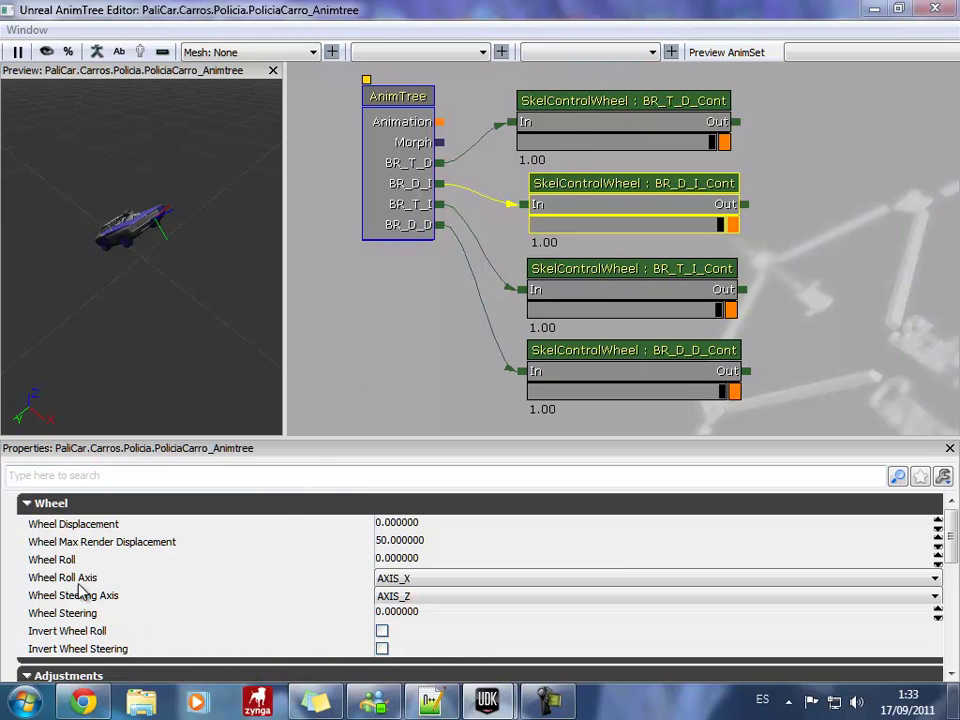
pyautogui.moveTo(213, 335); pyautogui.dragTo(221, 87)
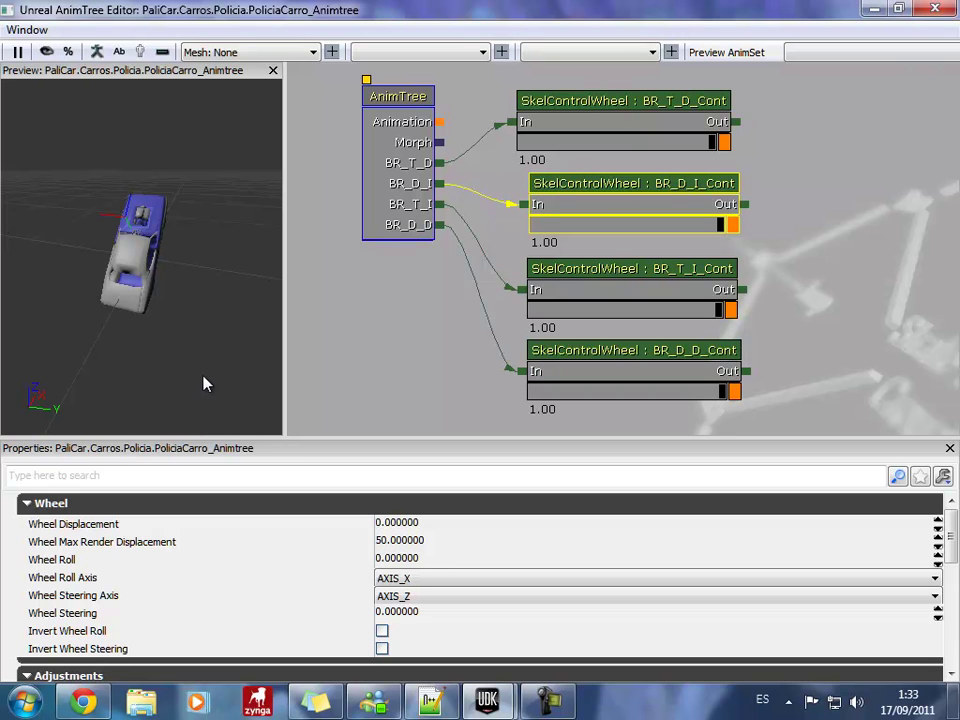
# Change the Wheel Steering Axis from AXIS_Z to AXIS_Y on BR_D_I_Cont and BR_D_D_Cont.
pyautogui.click(395, 600)
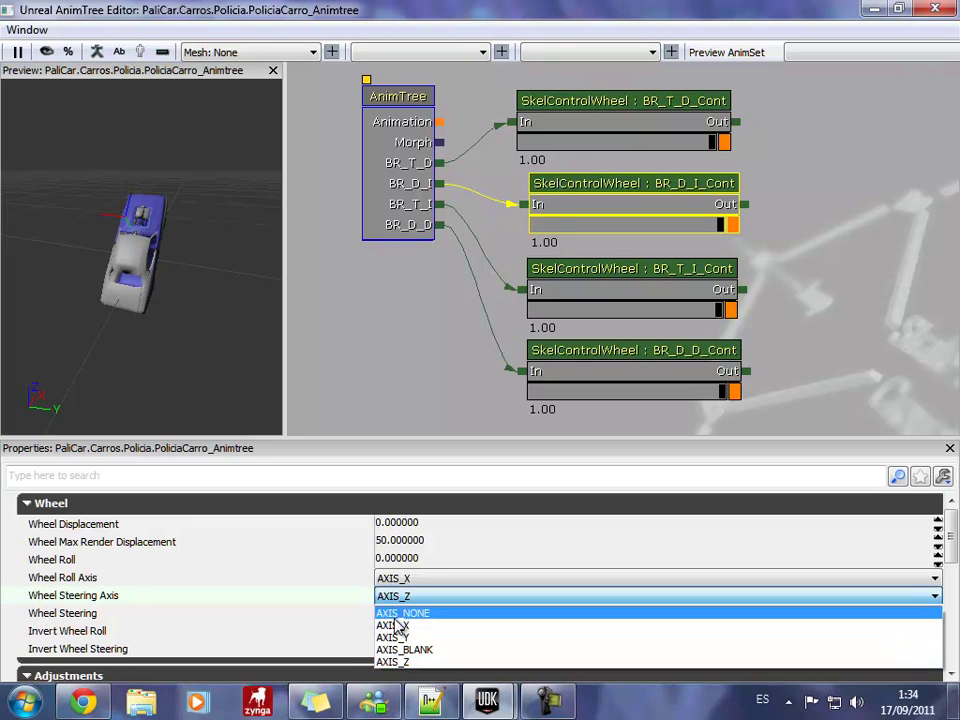
pyautogui.click(396, 637)
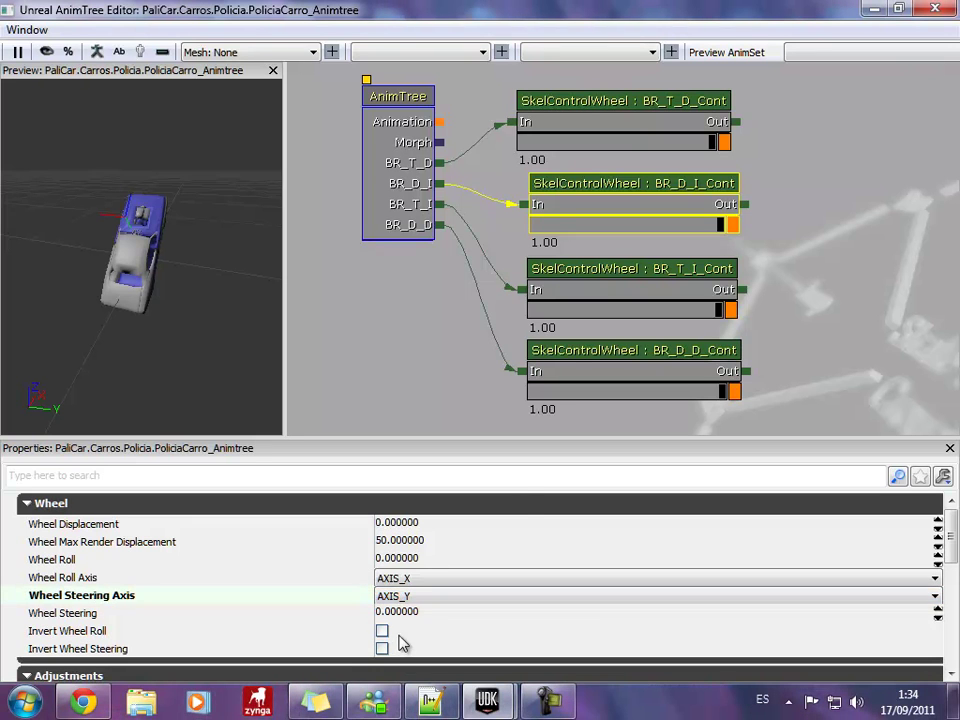
pyautogui.click(567, 373)
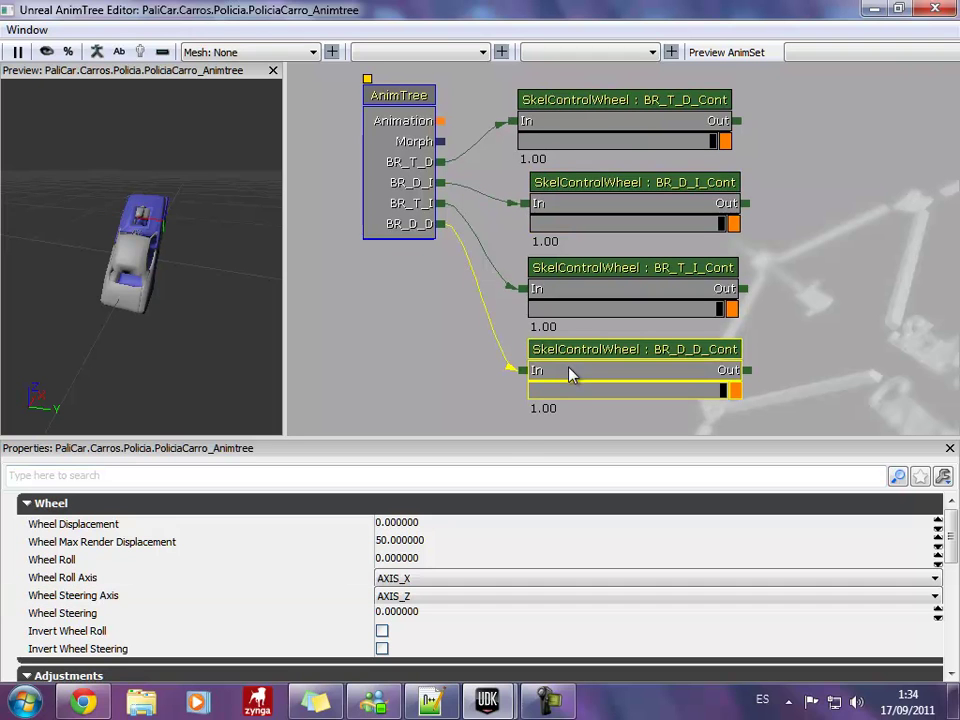
pyautogui.click(395, 600)
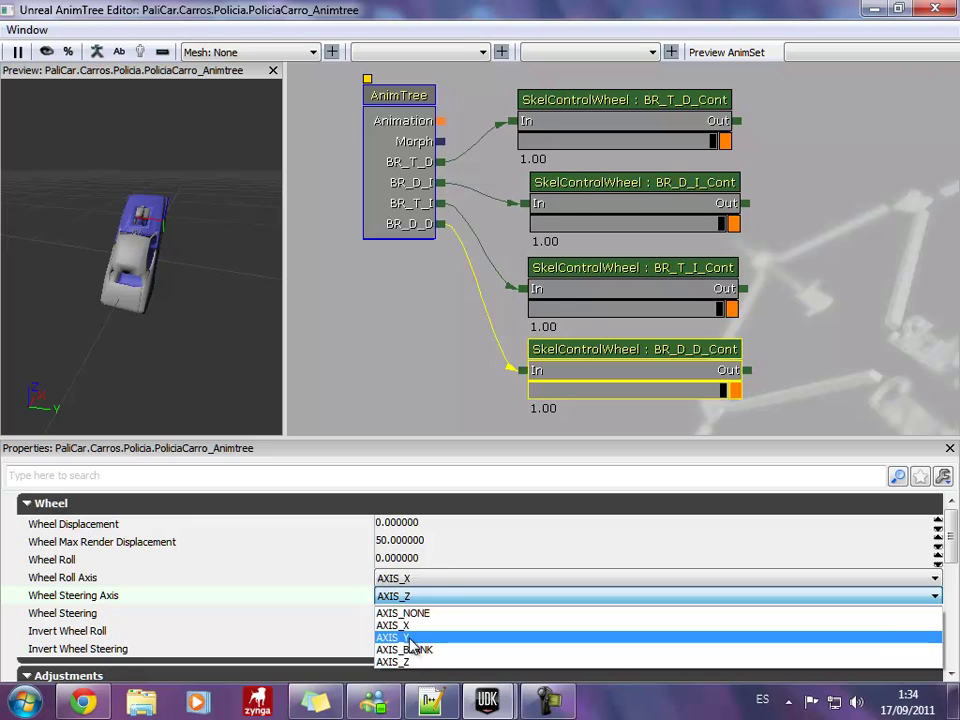
pyautogui.click(410, 638)
# Confirm BR_D_I_Cont's steering axis stays AXIS_Y, then close the AnimTree editor.
pyautogui.click(590, 210)
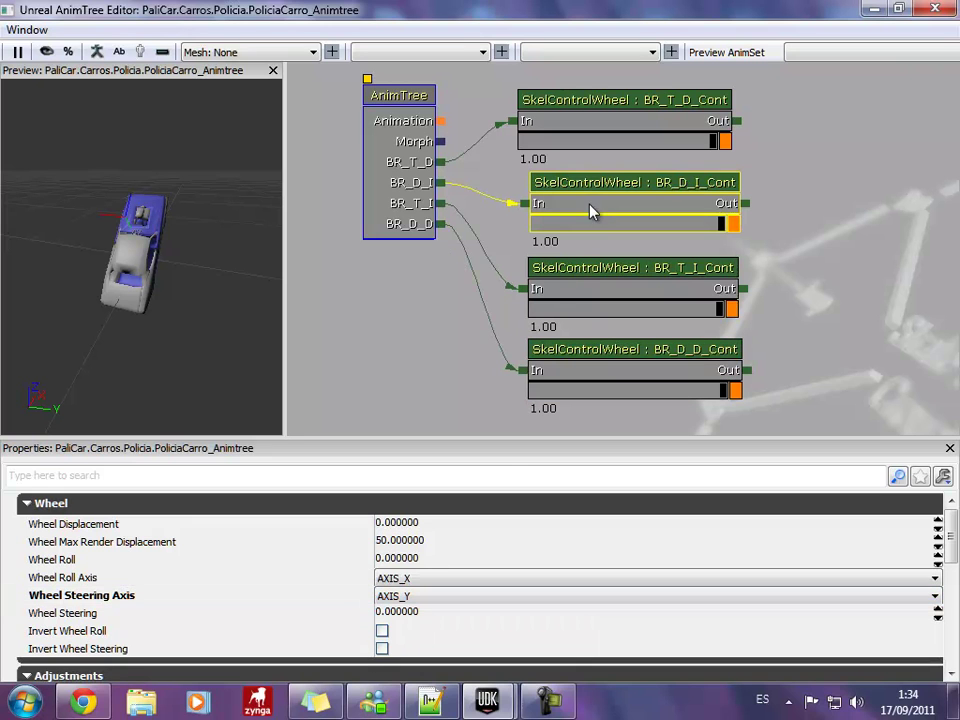
pyautogui.click(418, 598)
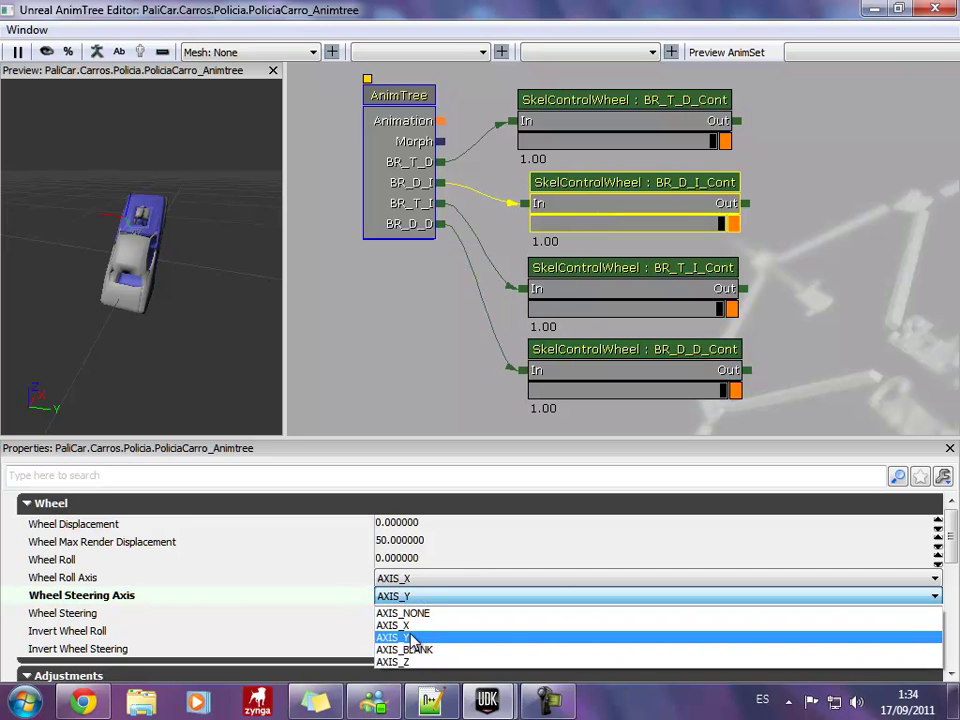
pyautogui.click(410, 638)
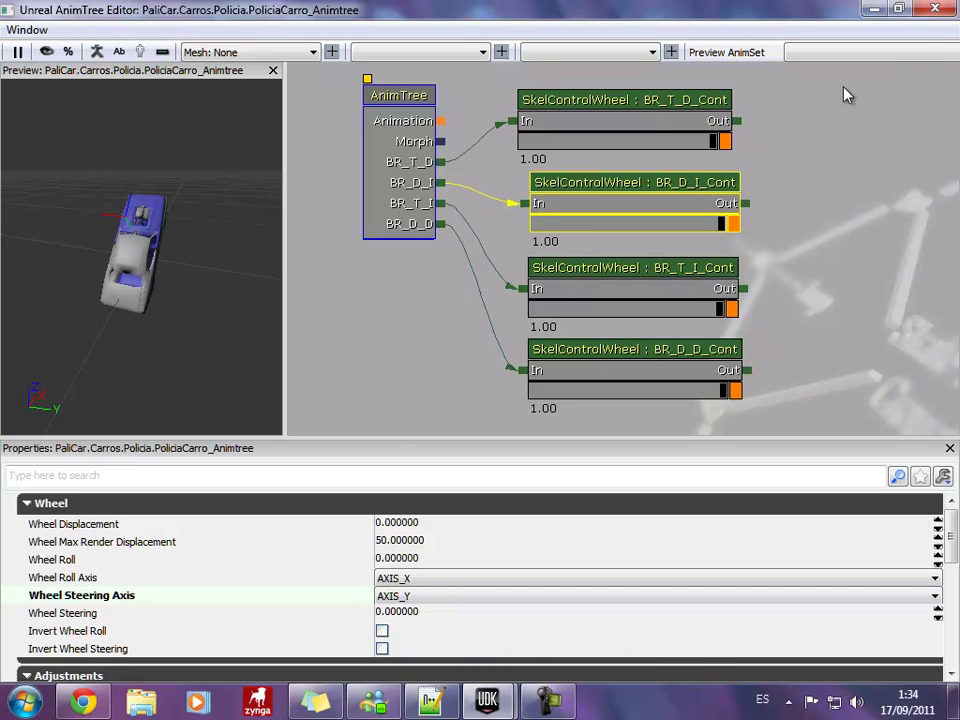
pyautogui.click(940, 10)
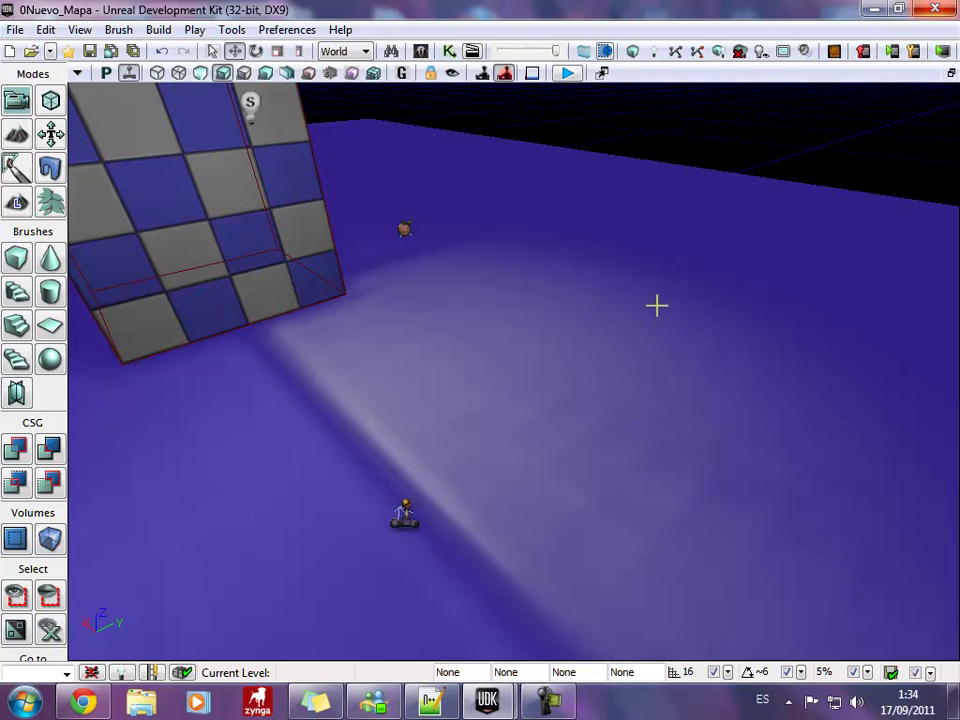
# Play the map from this spot, enter the police car, and inspect its wheels in wireframe and solid views.
pyautogui.rightClick(554, 457)
pyautogui.click(574, 452)
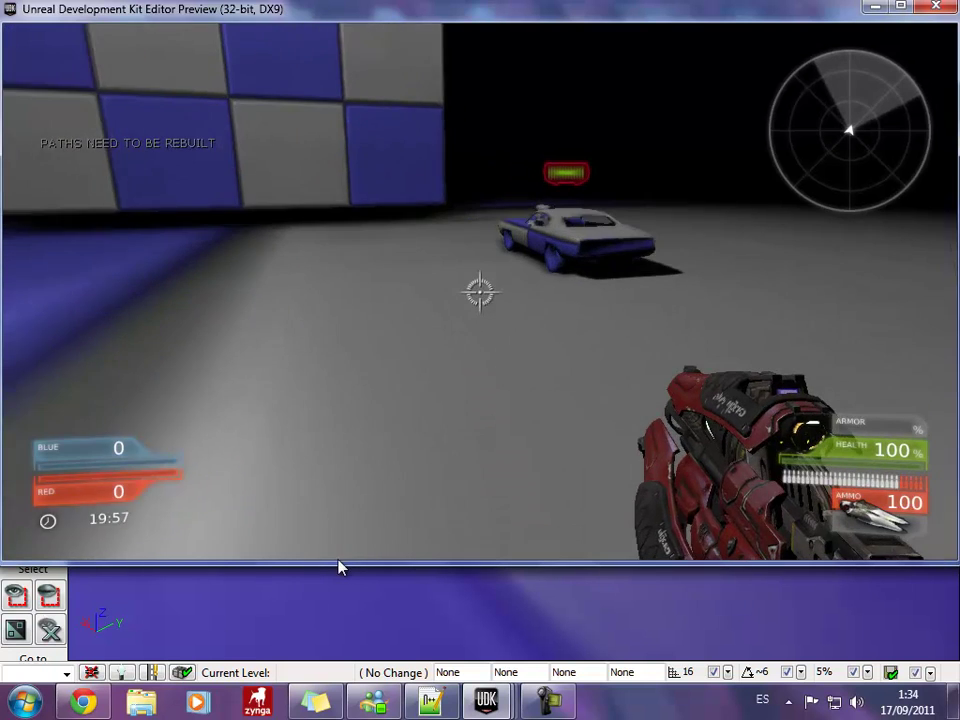
pyautogui.press('w')
pyautogui.press('e')
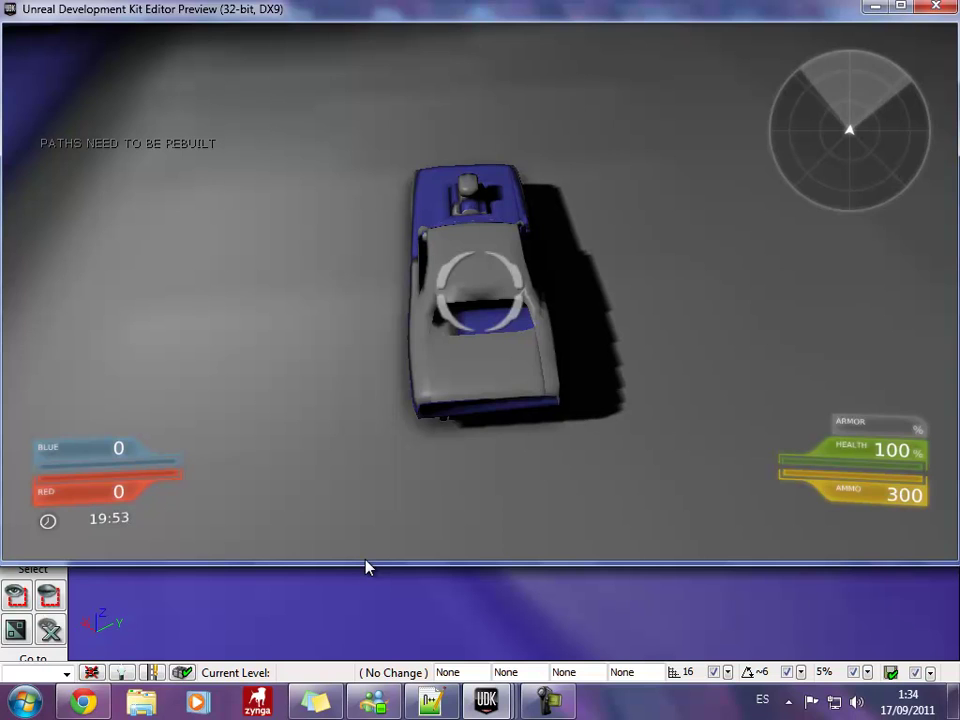
pyautogui.press('F5')
pyautogui.press('F2')
pyautogui.press('F1')
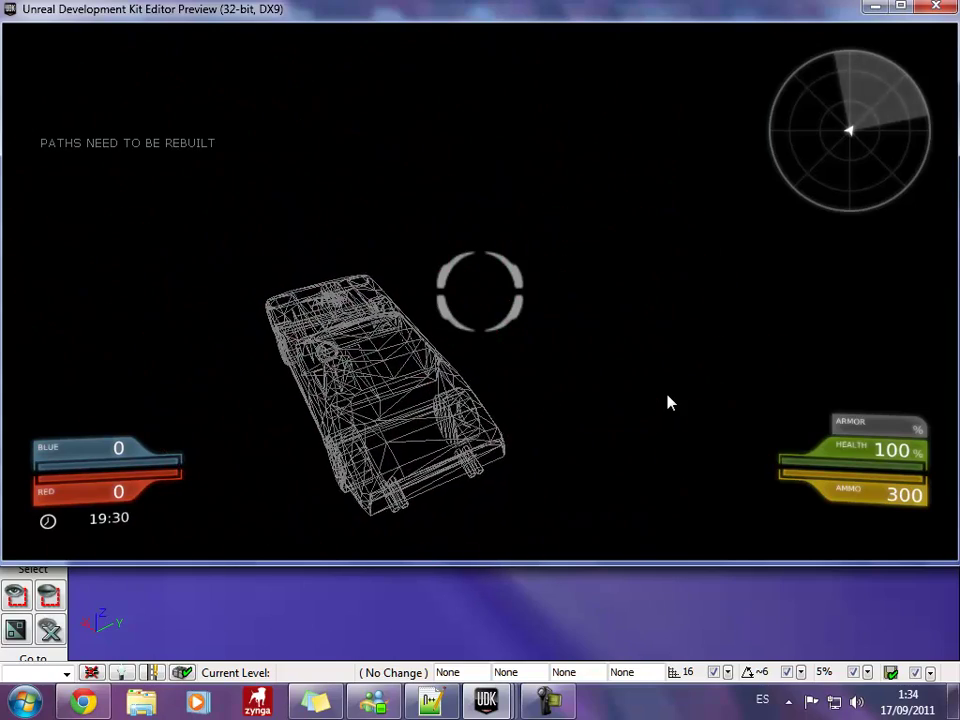
pyautogui.press('F2')
pyautogui.press('F1')
pyautogui.press('Escape')
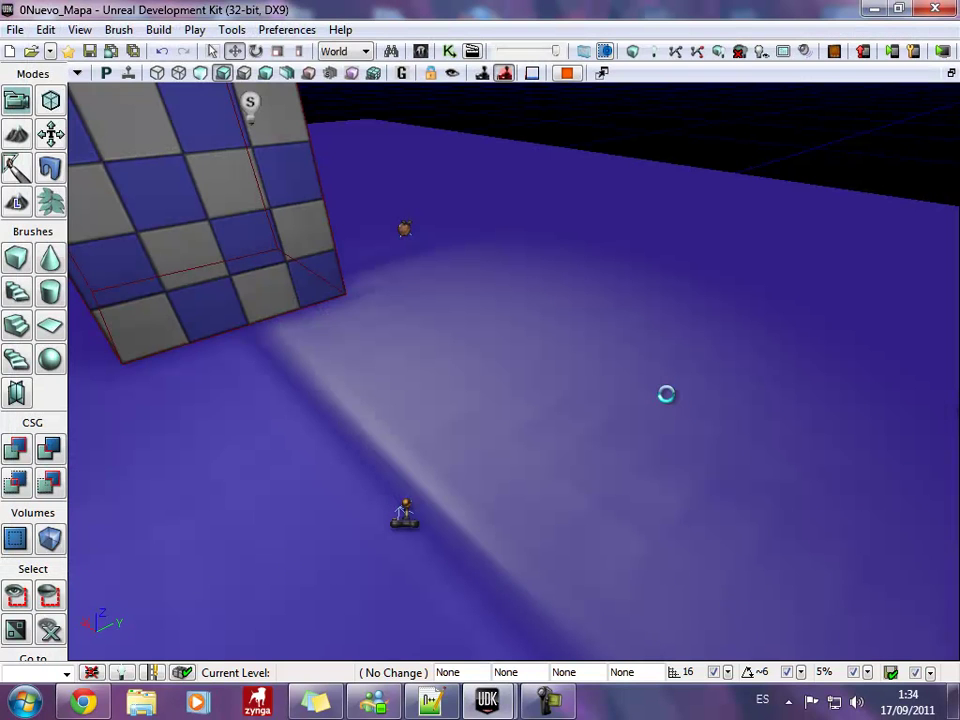
# Reopen PoliciaCarro_Animtree from the Content Browser and bring the wheel control nodes into view.
pyautogui.click(421, 50)
pyautogui.doubleClick(572, 400)
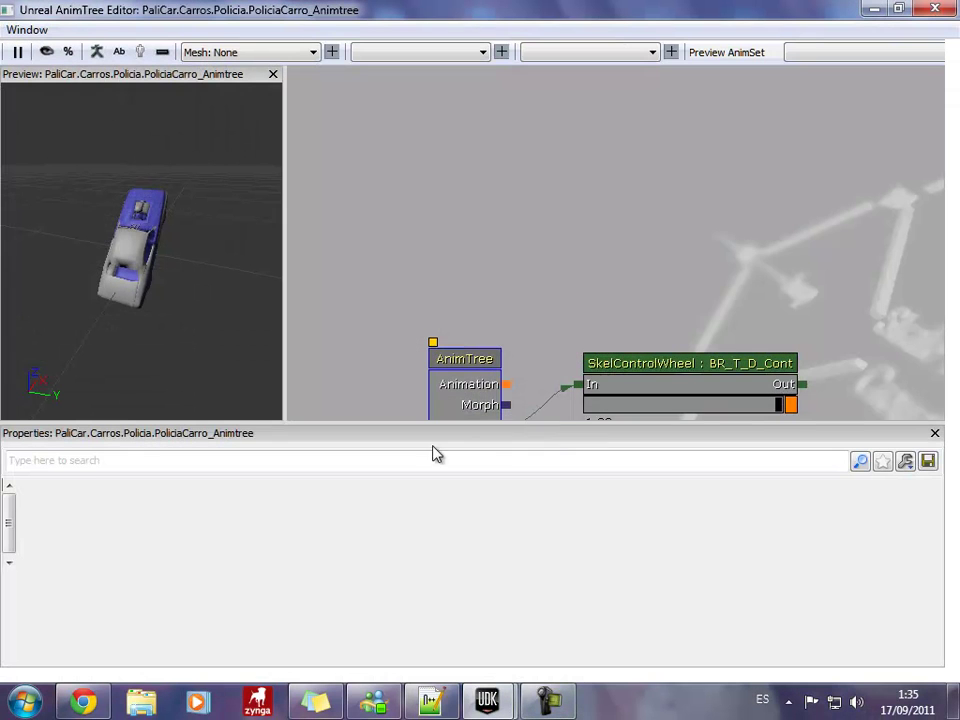
pyautogui.moveTo(488, 292); pyautogui.dragTo(407, 68)
# Turn on Invert Wheel Roll for the BR_T_D and BR_T_I wheel controls.
pyautogui.click(557, 198)
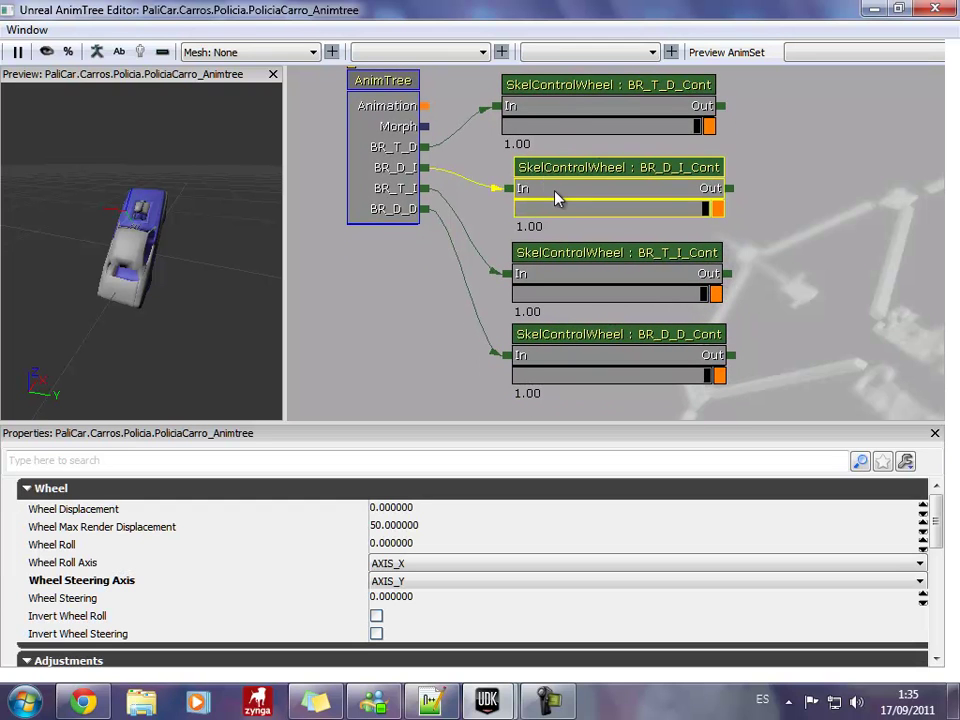
pyautogui.click(548, 110)
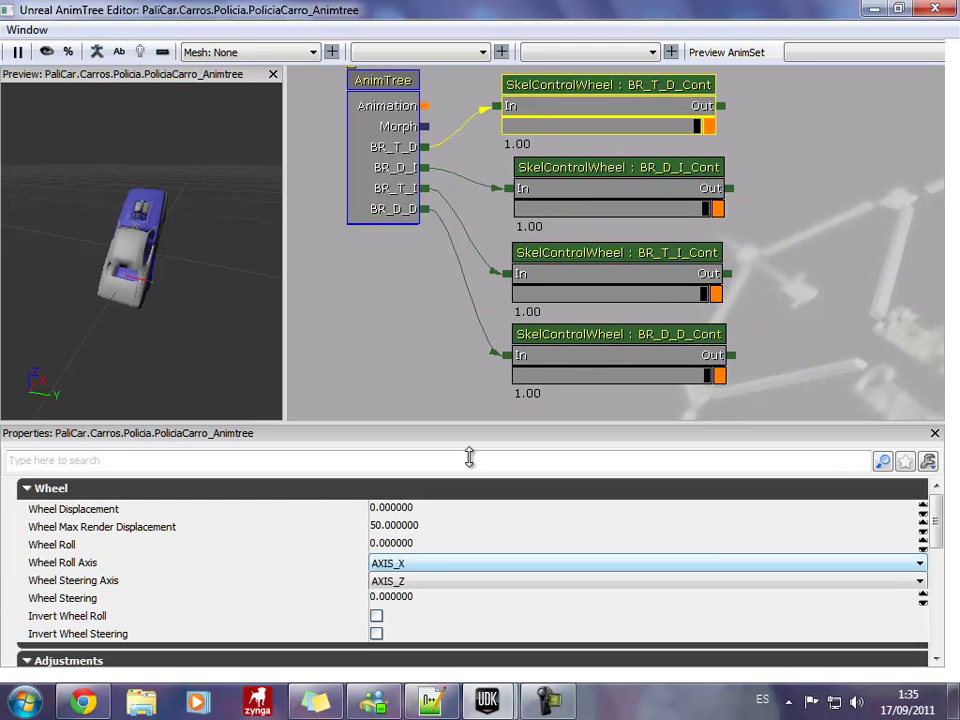
pyautogui.moveTo(406, 330); pyautogui.dragTo(400, 306)
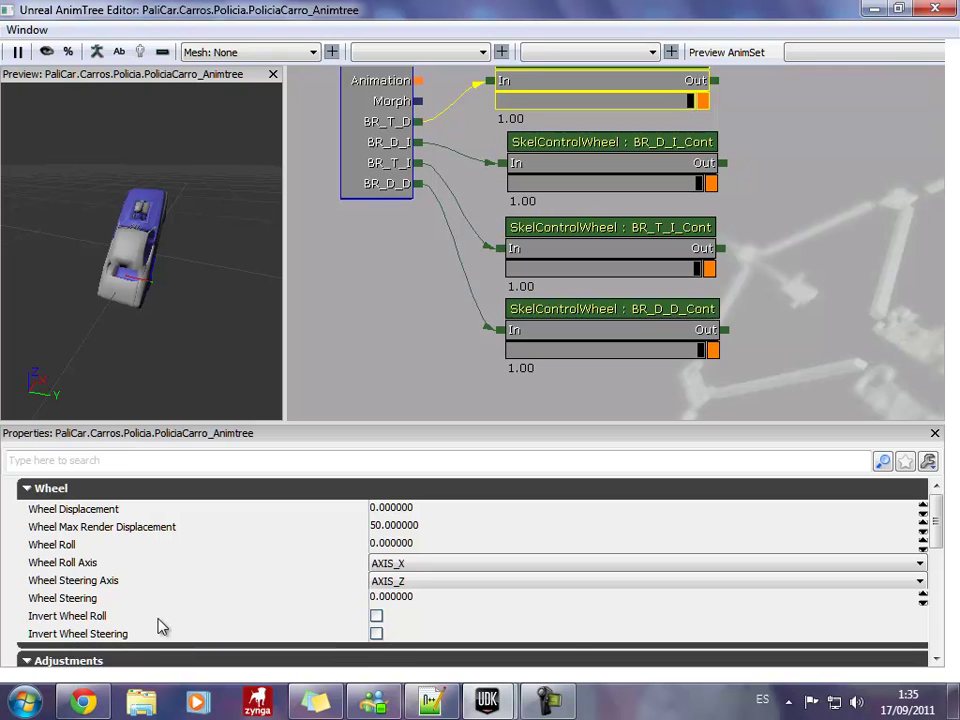
pyautogui.click(377, 617)
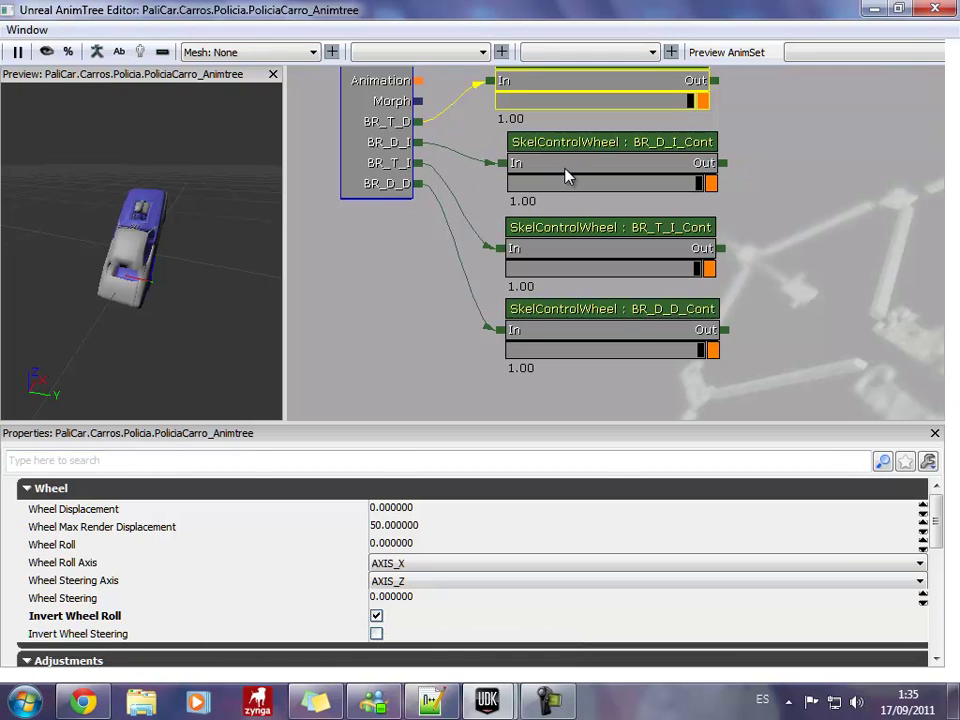
pyautogui.click(577, 254)
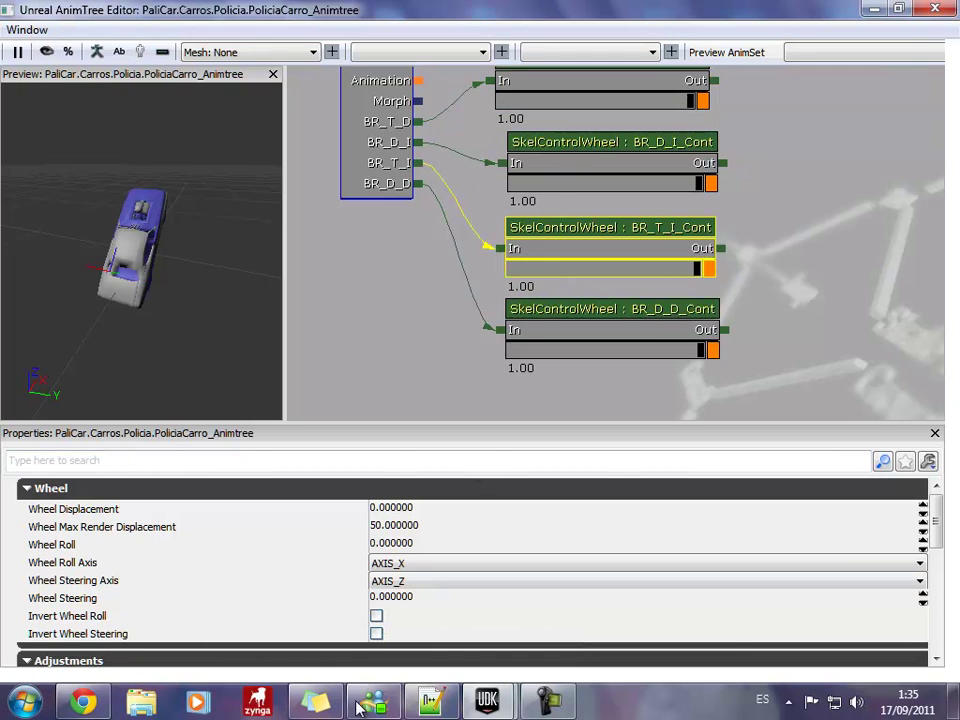
pyautogui.click(377, 617)
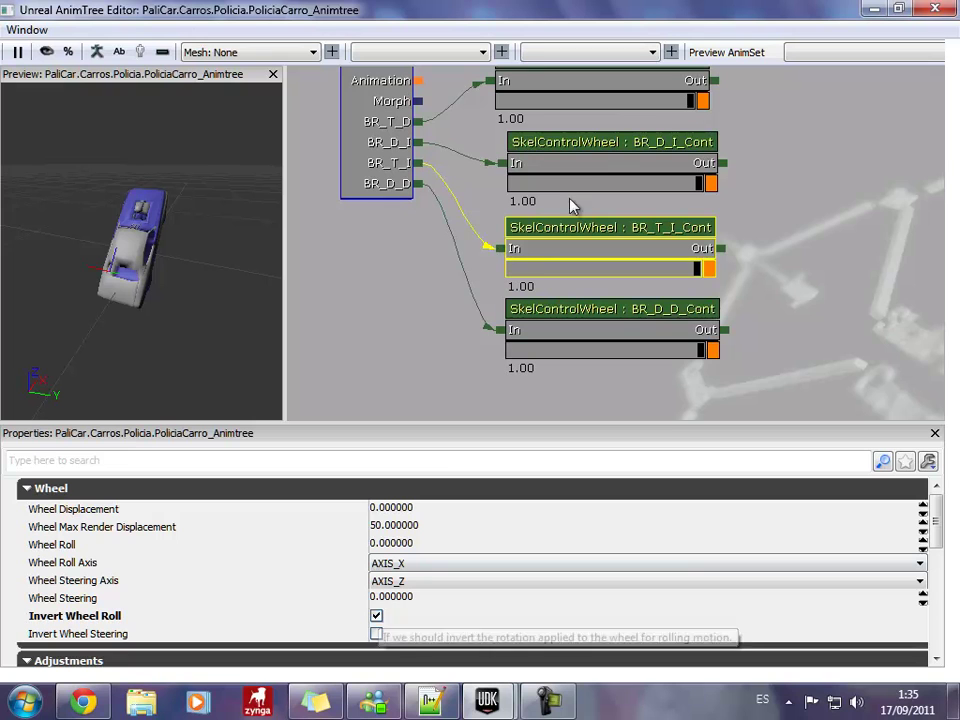
# Invert roll and steering on BR_D_I and BR_D_D, then close the AnimTree editor and Content Browser.
pyautogui.click(606, 146)
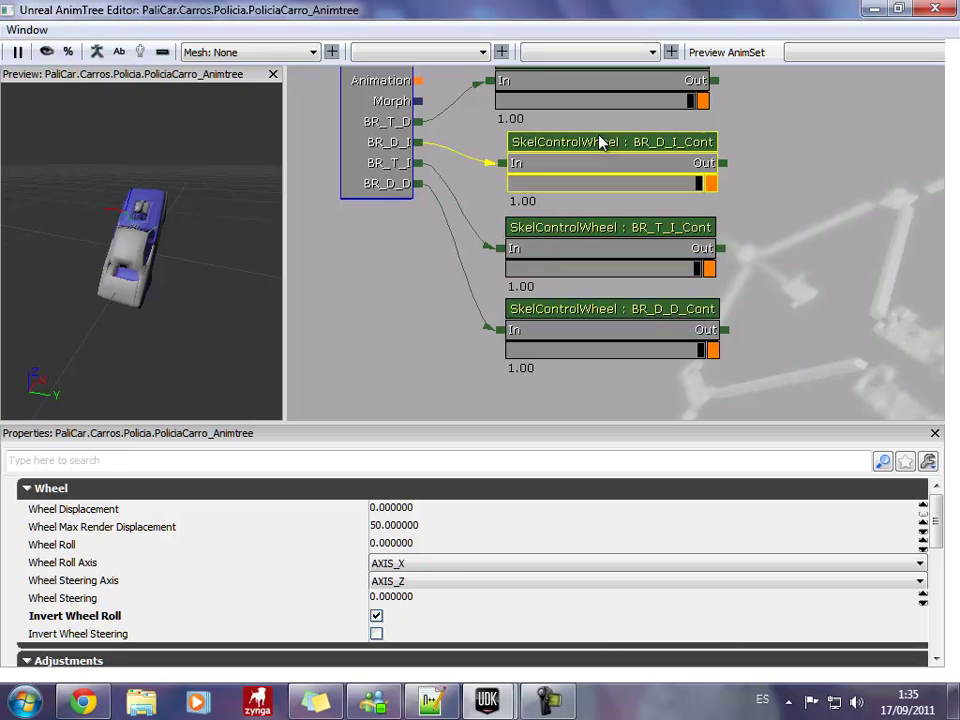
pyautogui.click(376, 617)
pyautogui.click(376, 634)
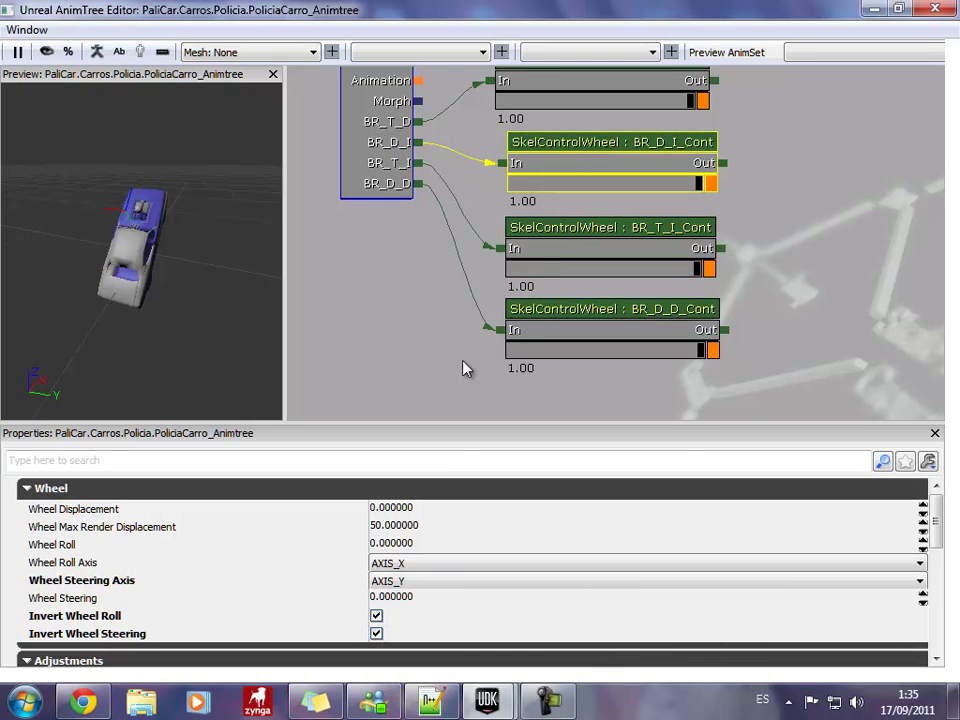
pyautogui.click(616, 311)
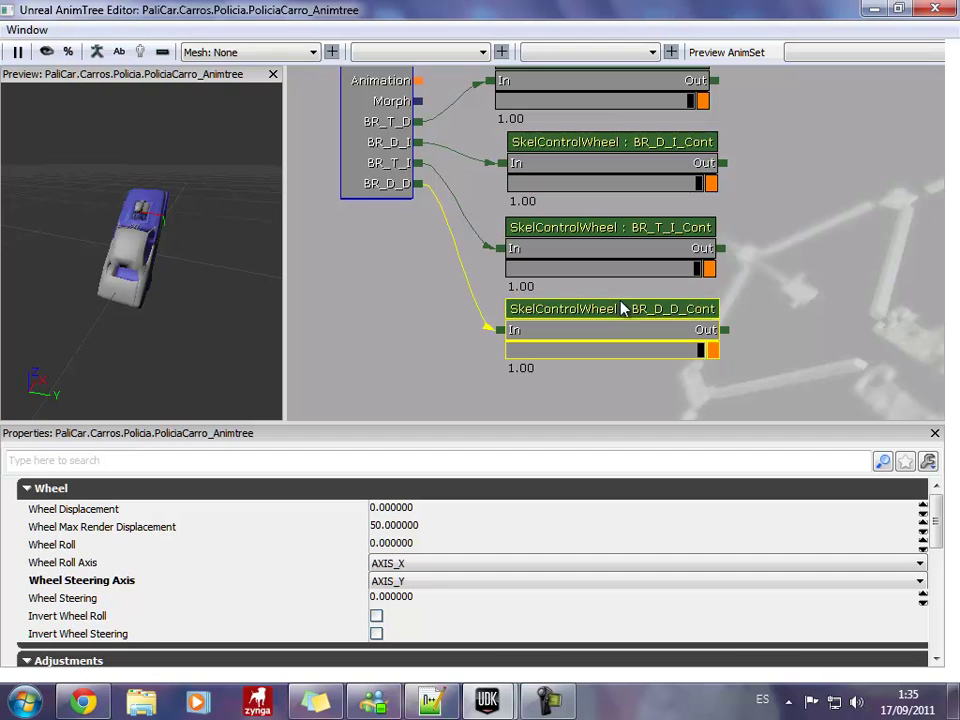
pyautogui.click(376, 616)
pyautogui.click(376, 634)
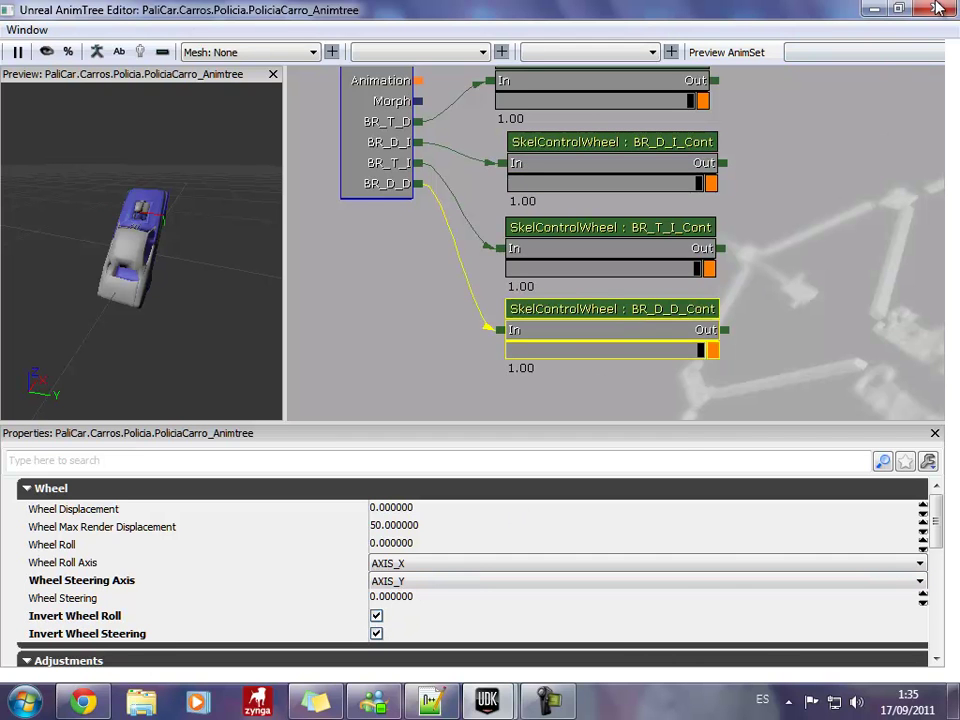
pyautogui.click(938, 8)
pyautogui.click(943, 10)
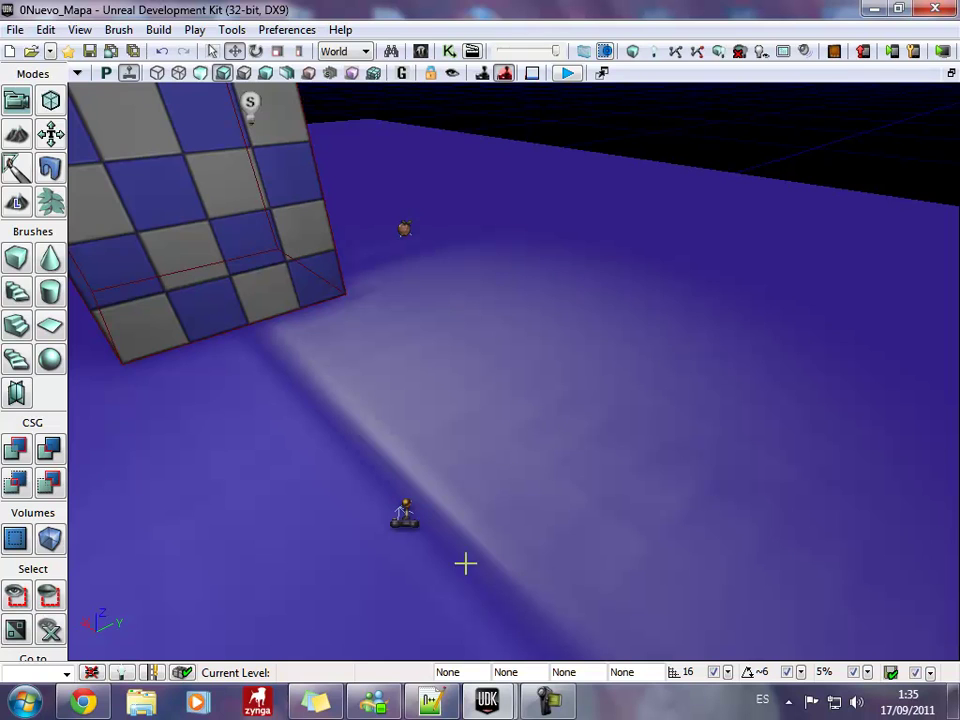
pyautogui.rightClick(557, 432)
pyautogui.click(596, 416)
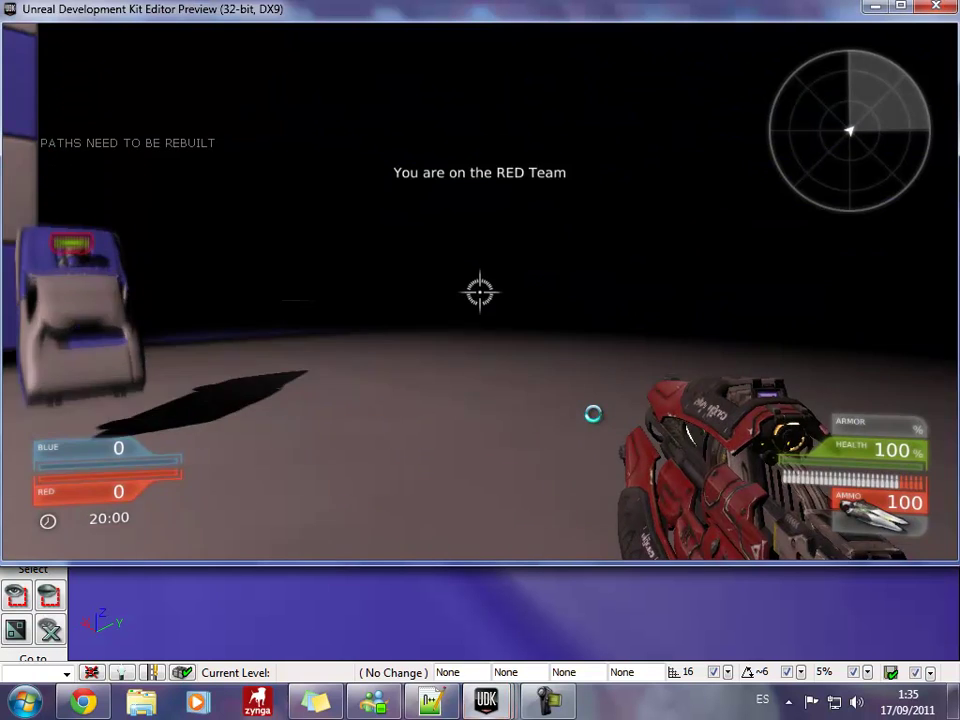
pyautogui.press('w')
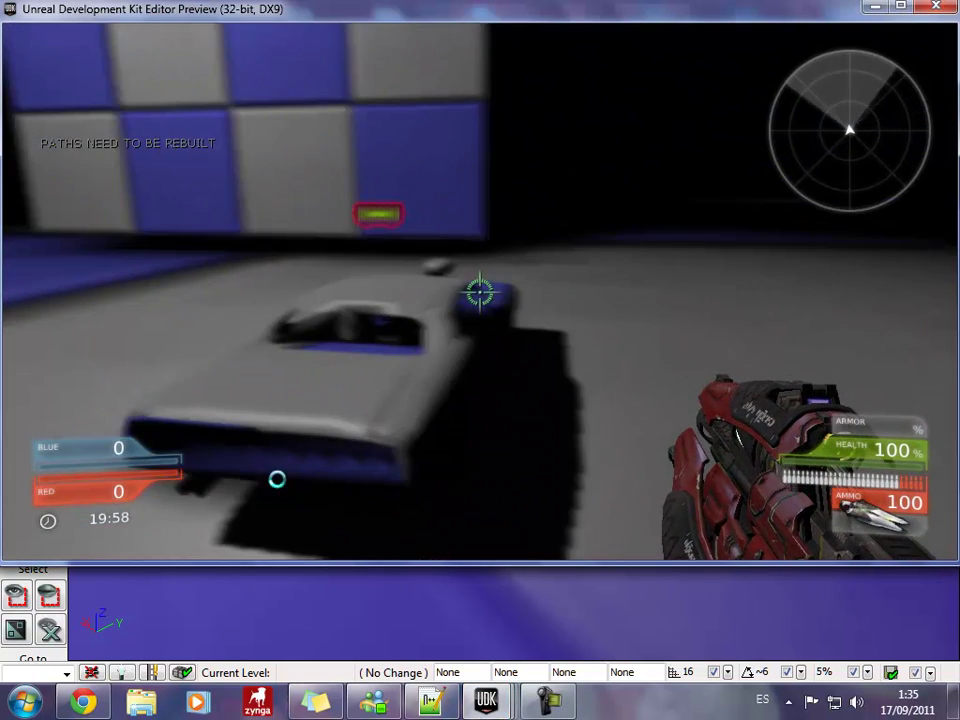
pyautogui.press('e')
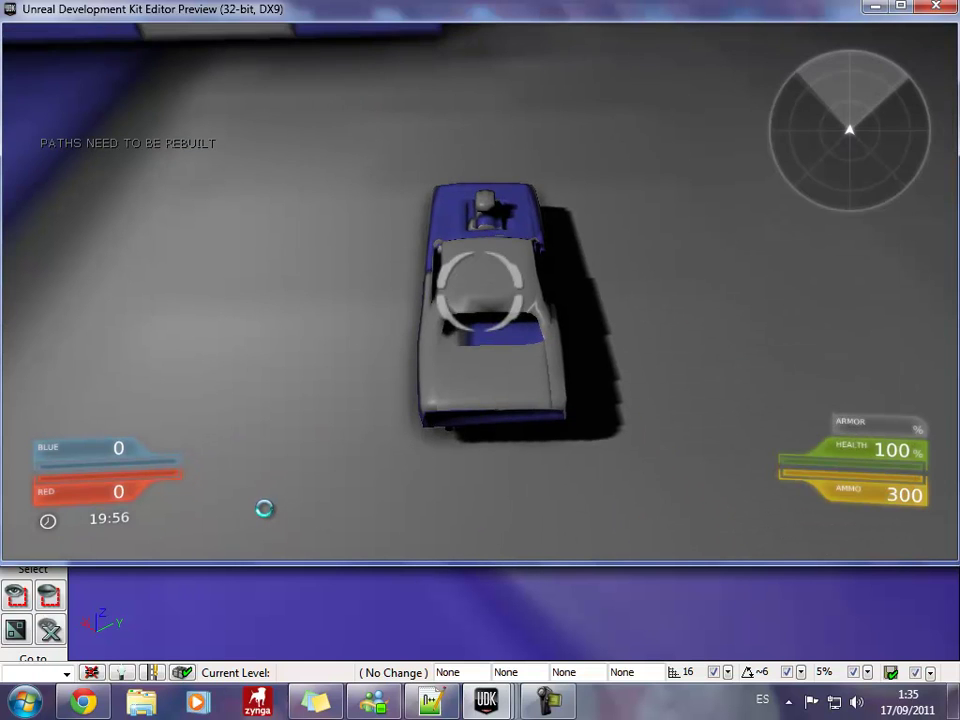
pyautogui.press('w')
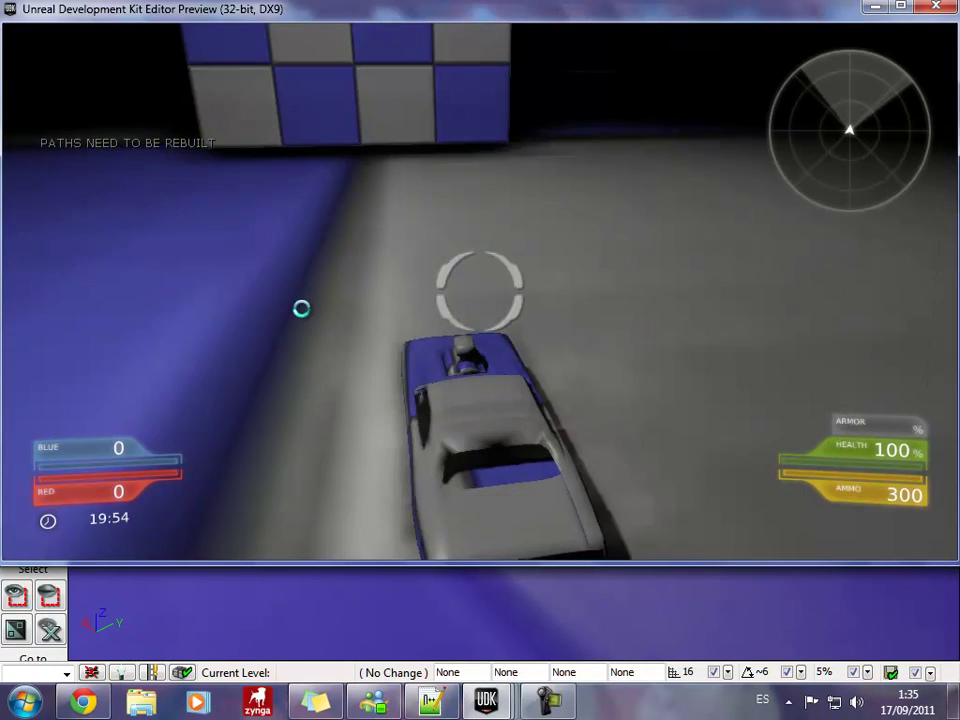
pyautogui.press('s')
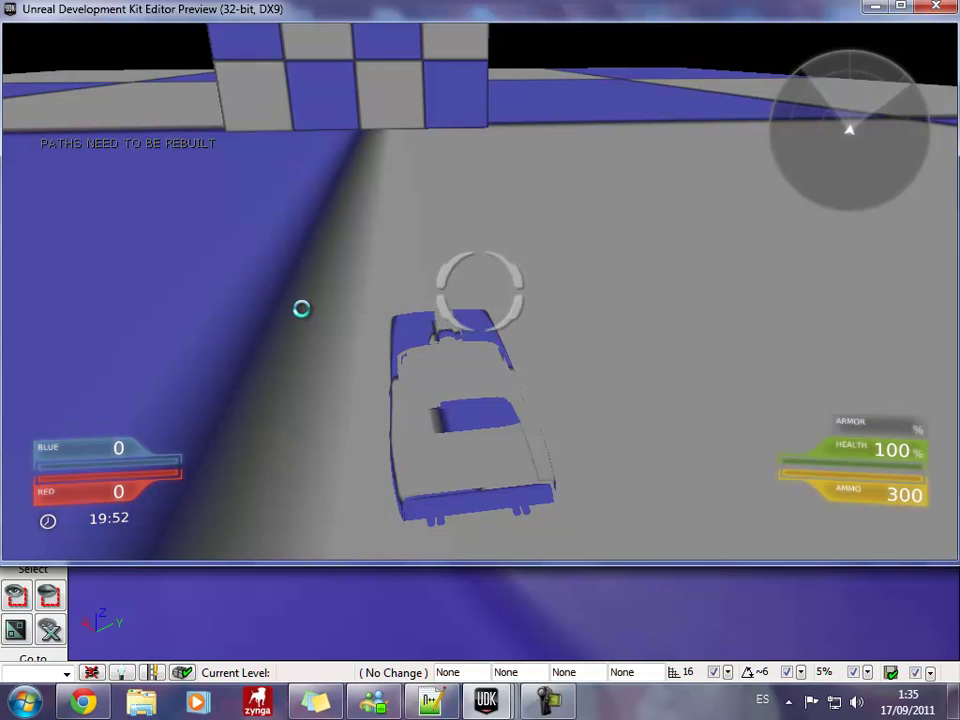
pyautogui.press('F1')
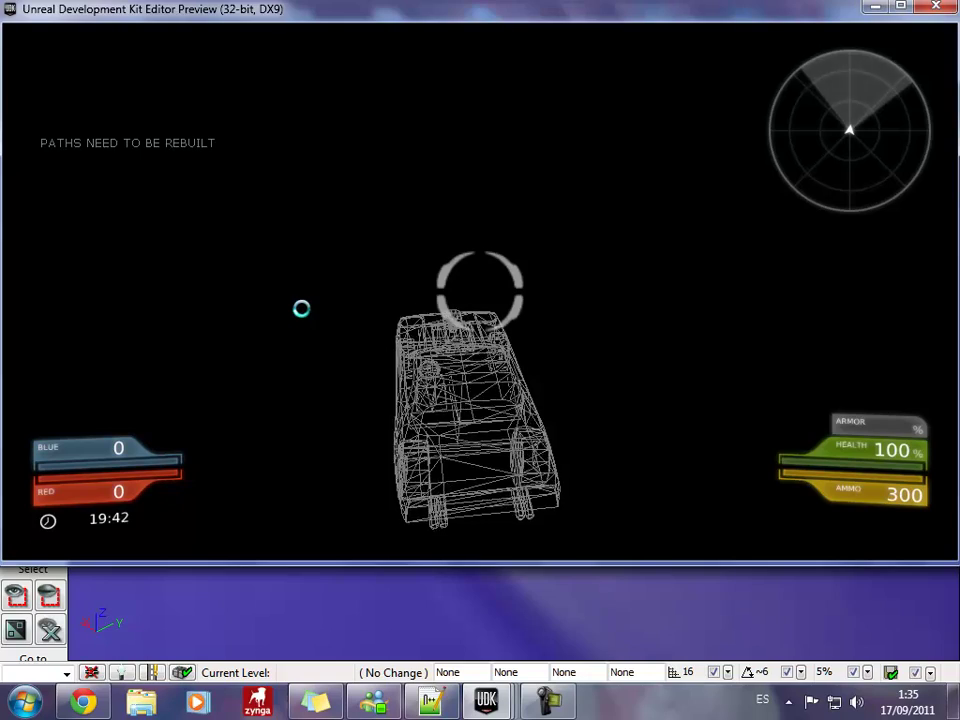
pyautogui.press('F3')
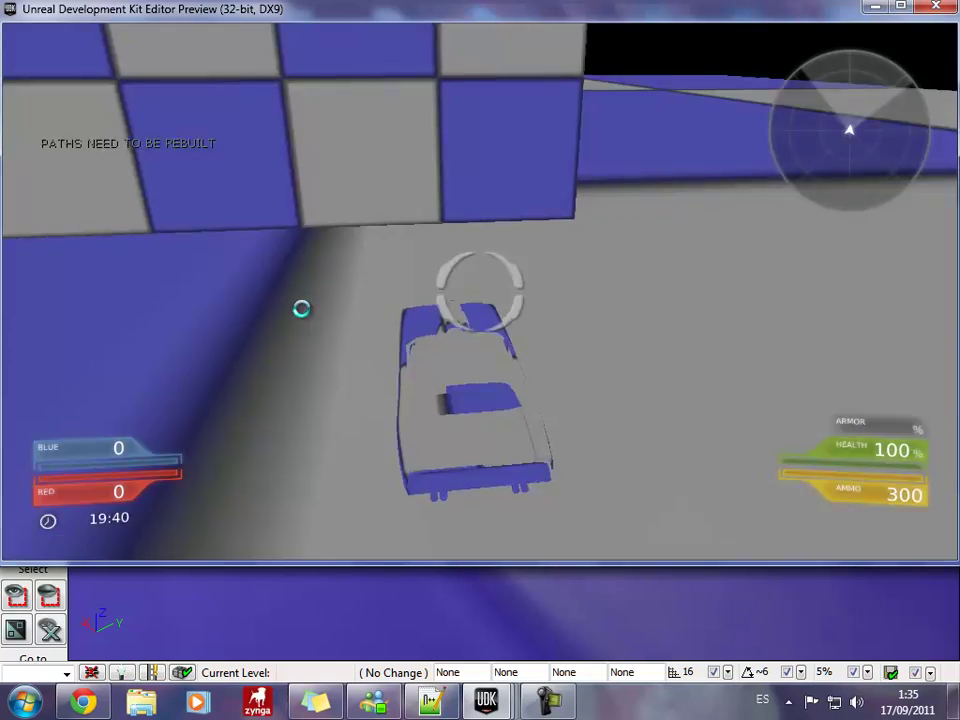
pyautogui.press('F1')
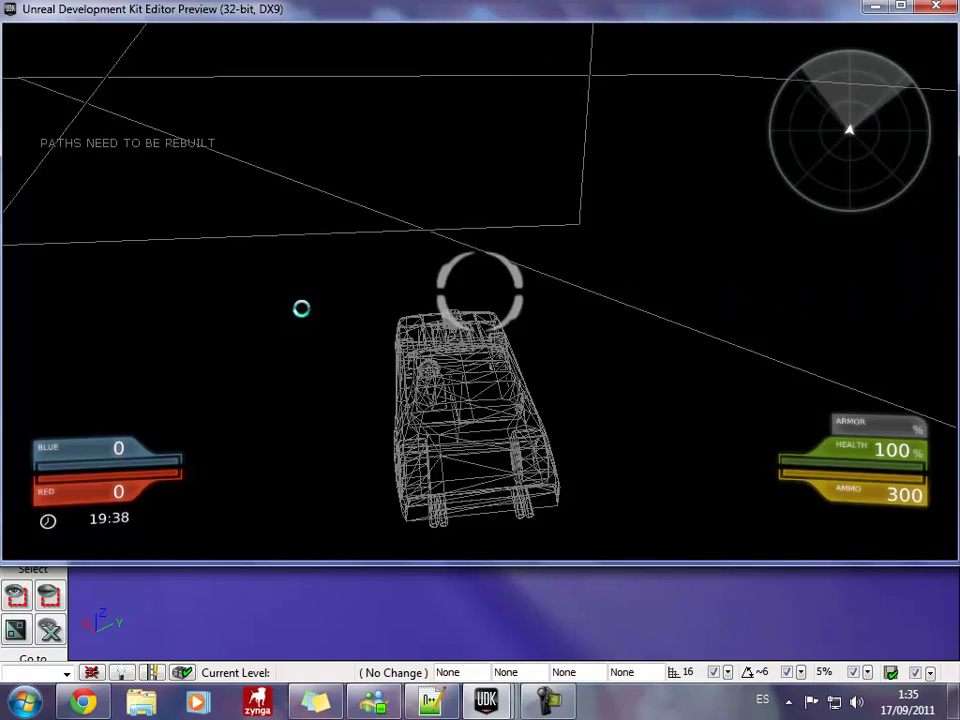
pyautogui.press('F4')
pyautogui.press('F3')
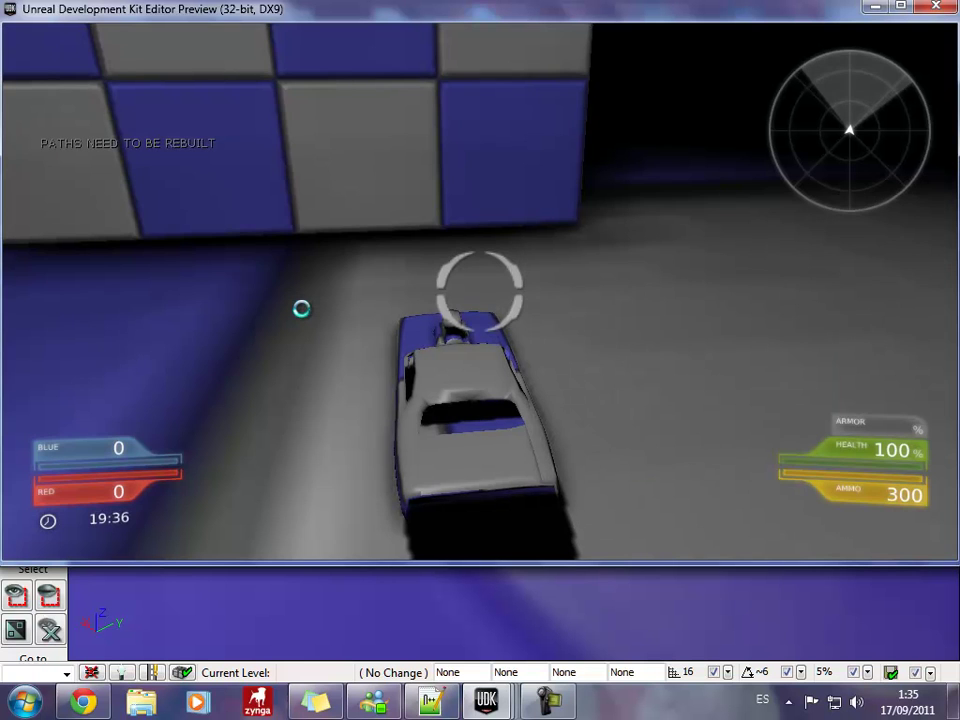
pyautogui.press('w')
pyautogui.press('s')
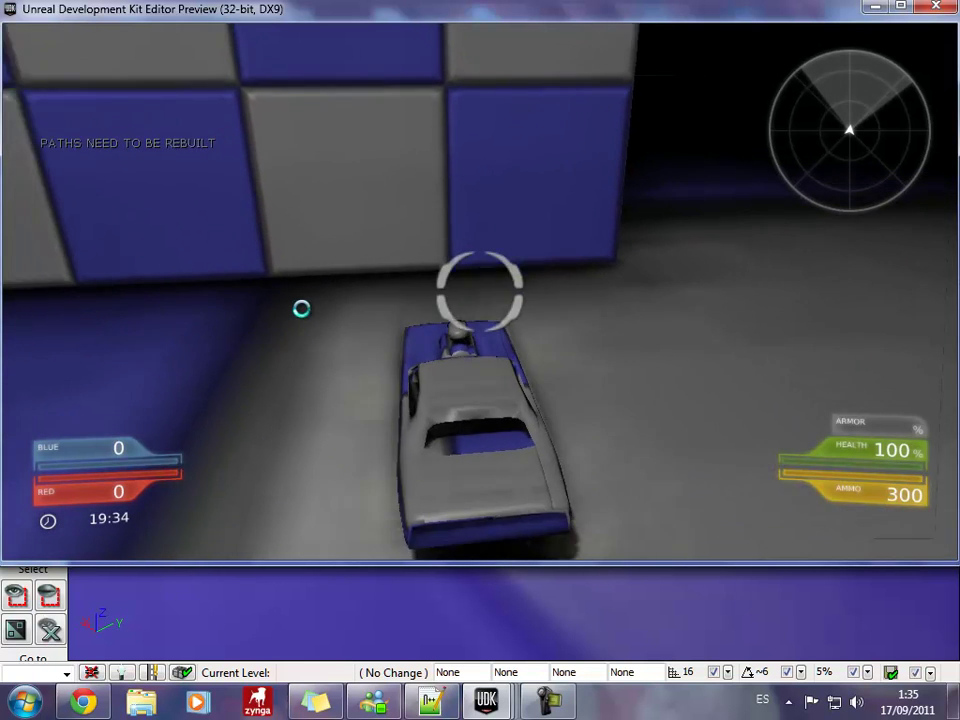
pyautogui.press('w')
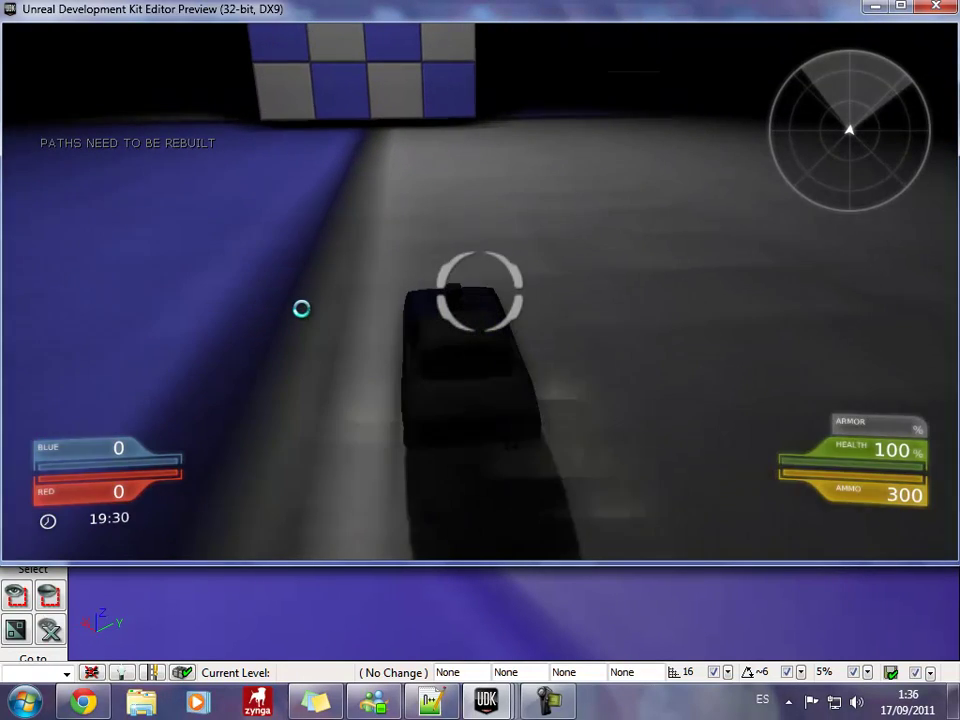
pyautogui.press('Escape')
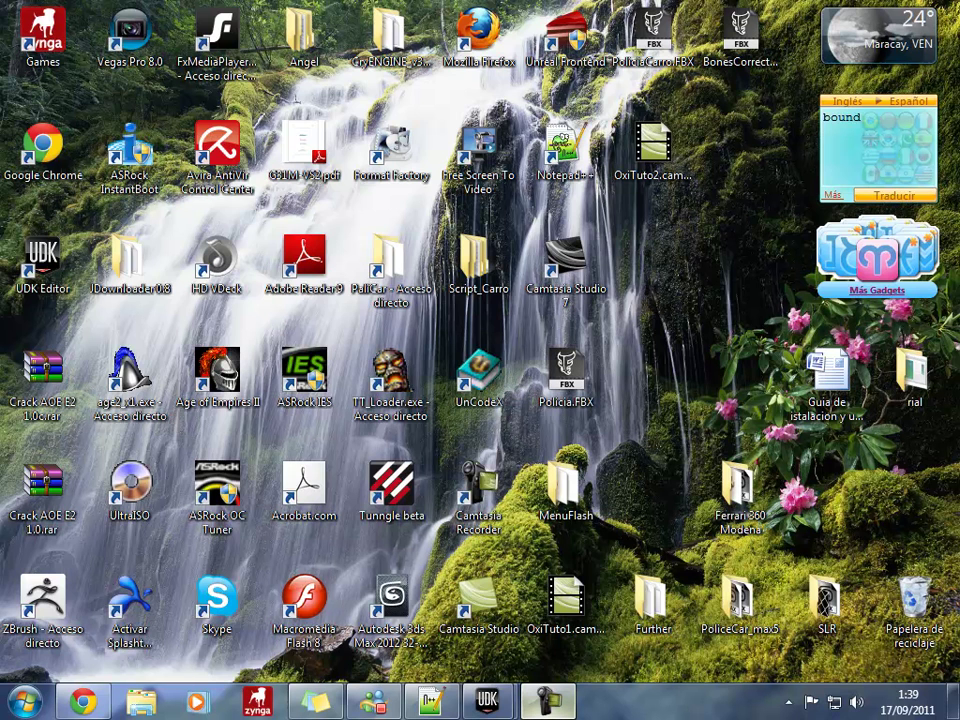
# Bring up the Camtasia Recorder from the taskbar, then drag a selection box on the empty desktop.
pyautogui.moveTo(548, 701)
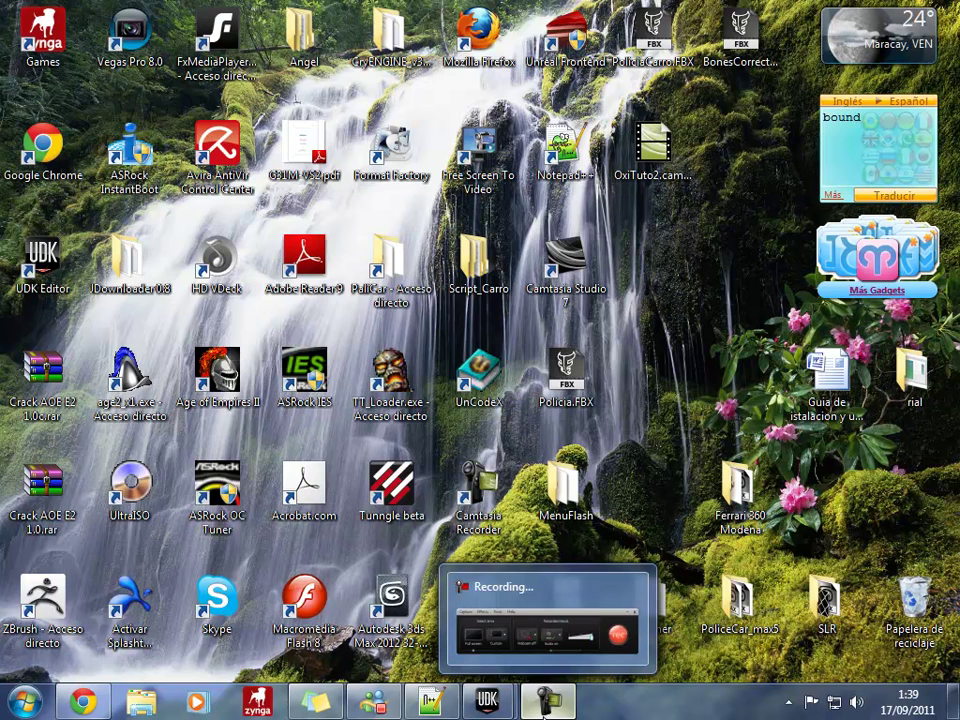
pyautogui.click(568, 650)
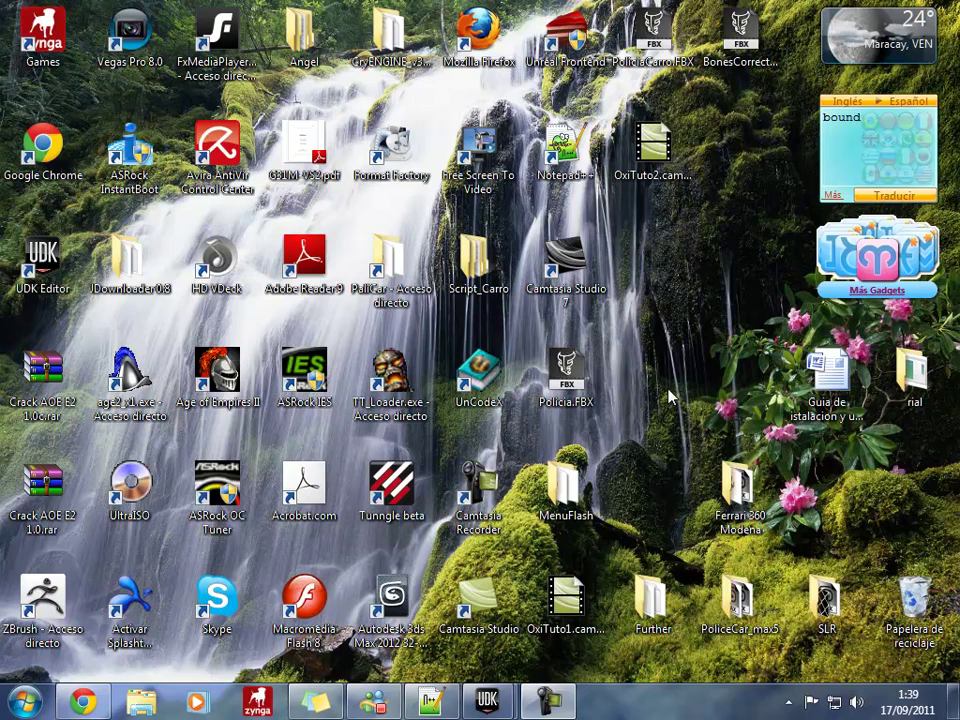
pyautogui.moveTo(724, 330); pyautogui.dragTo(626, 423)
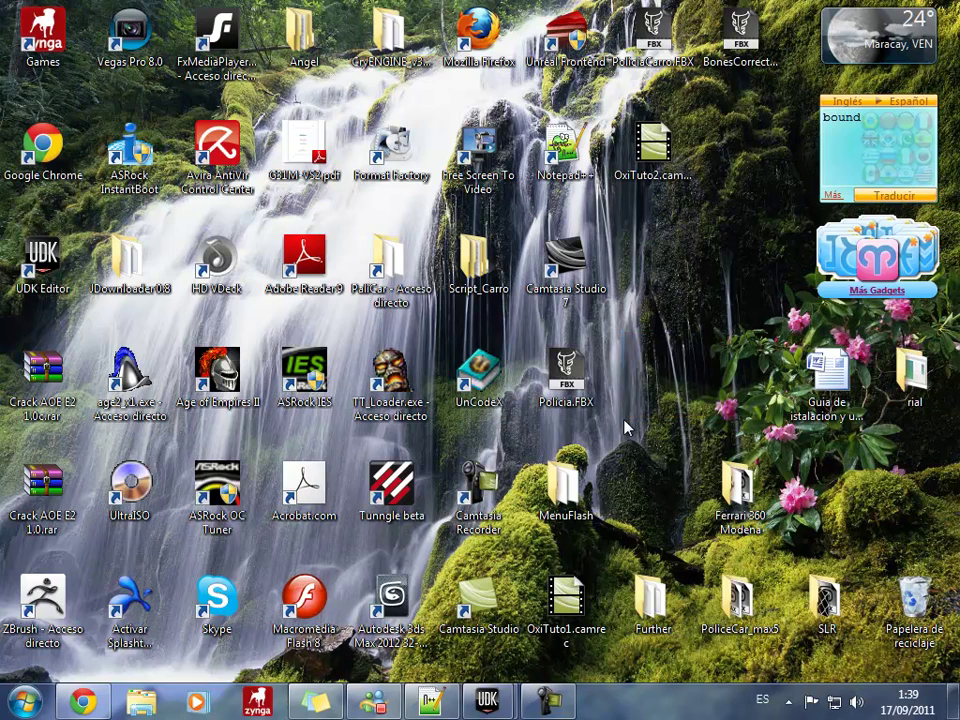